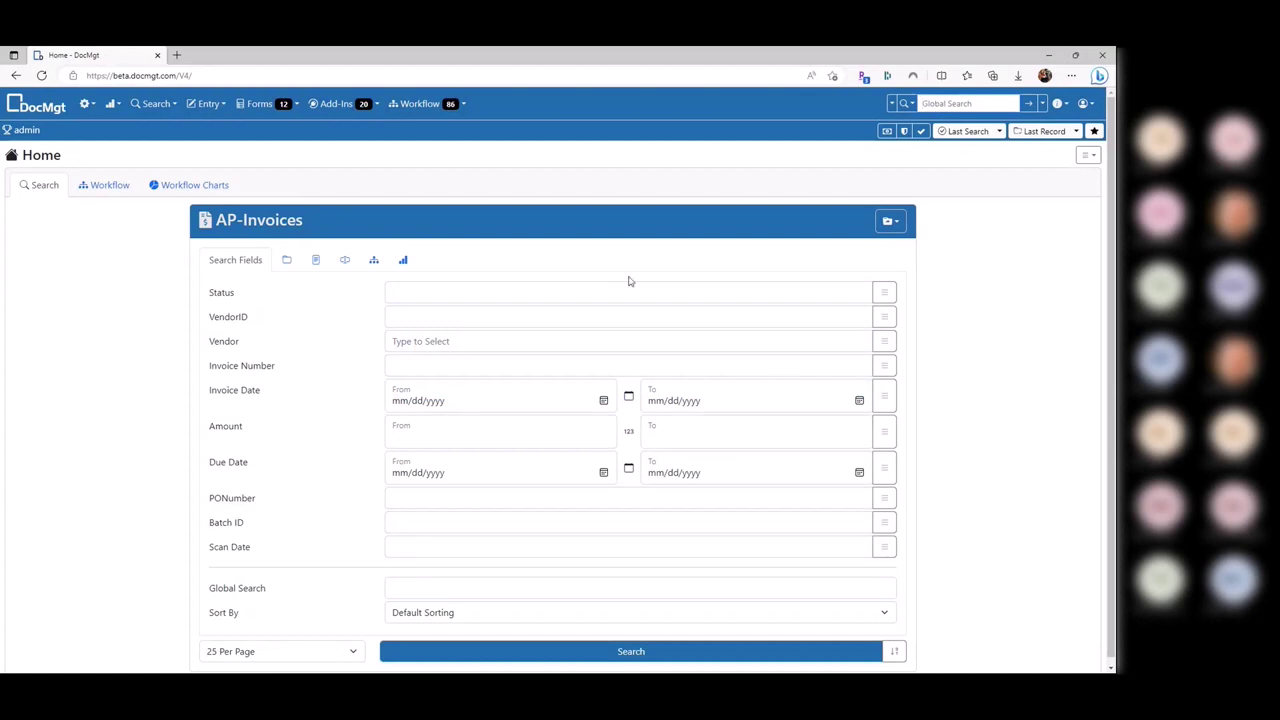
# Examine the AP-Invoices search form, comparing its own Global Search field with the site-wide one
pyautogui.click(505, 286)
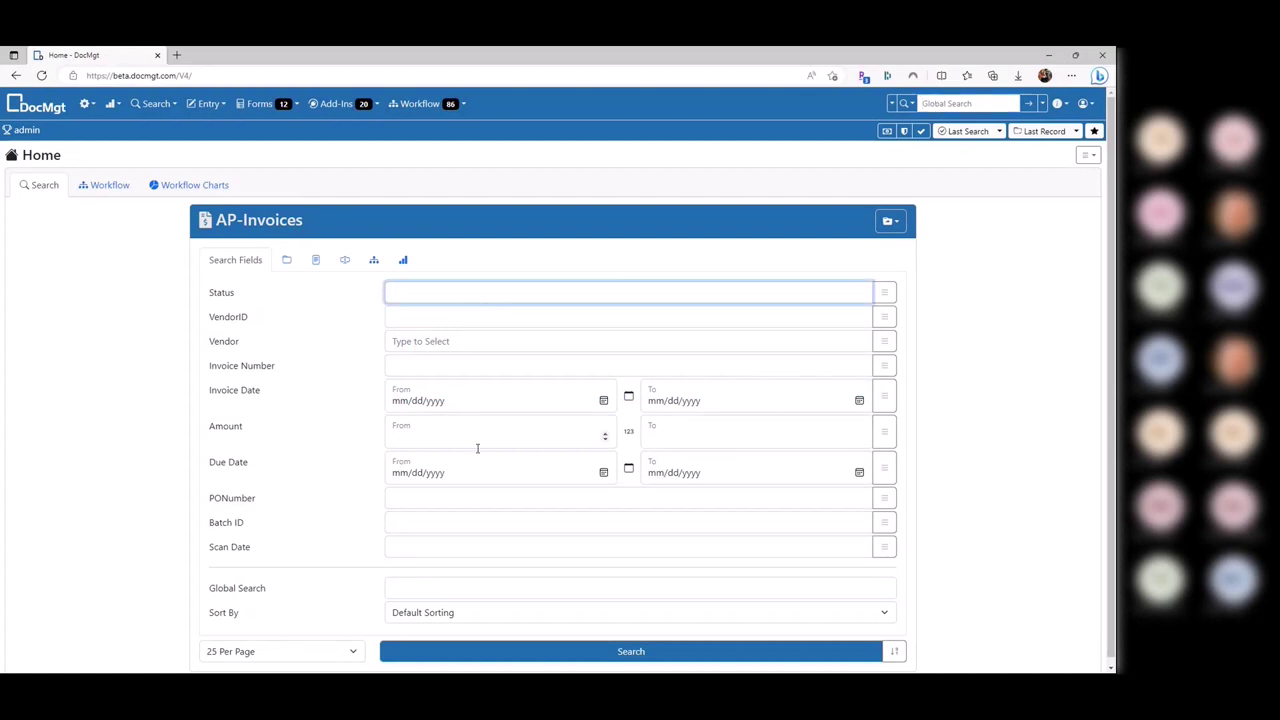
pyautogui.click(960, 146)
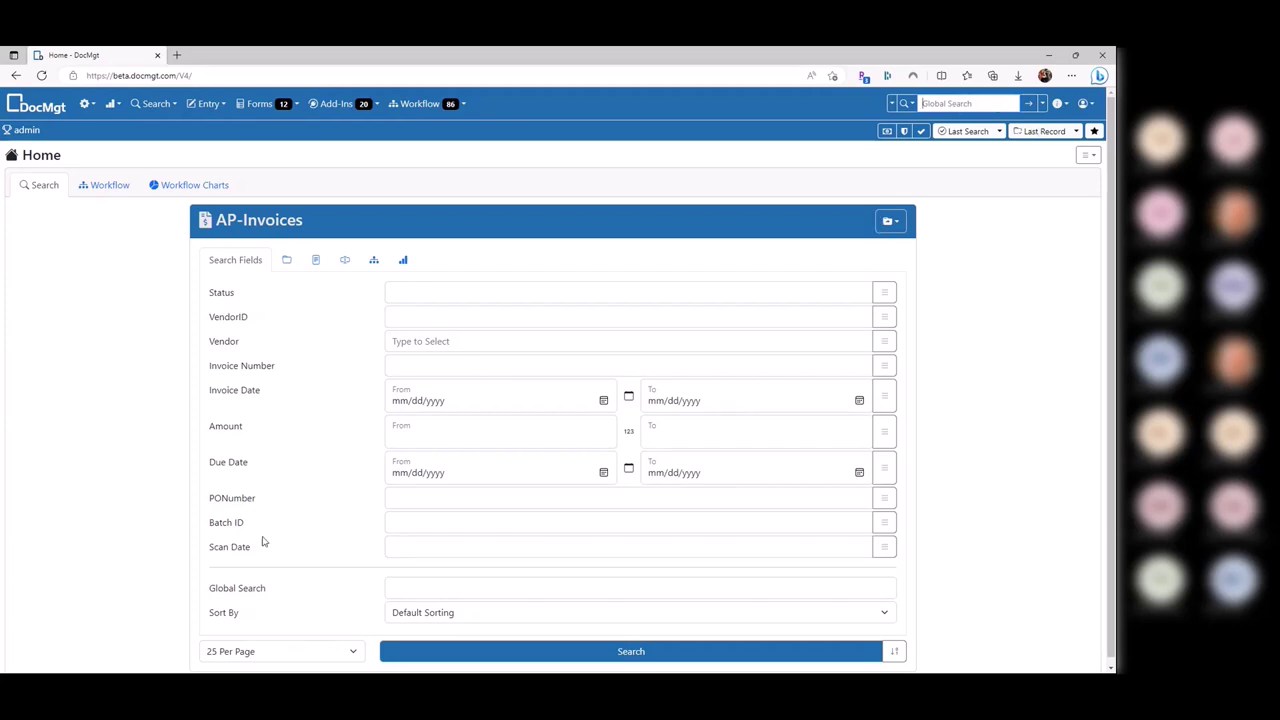
pyautogui.moveTo(212, 594); pyautogui.dragTo(430, 590)
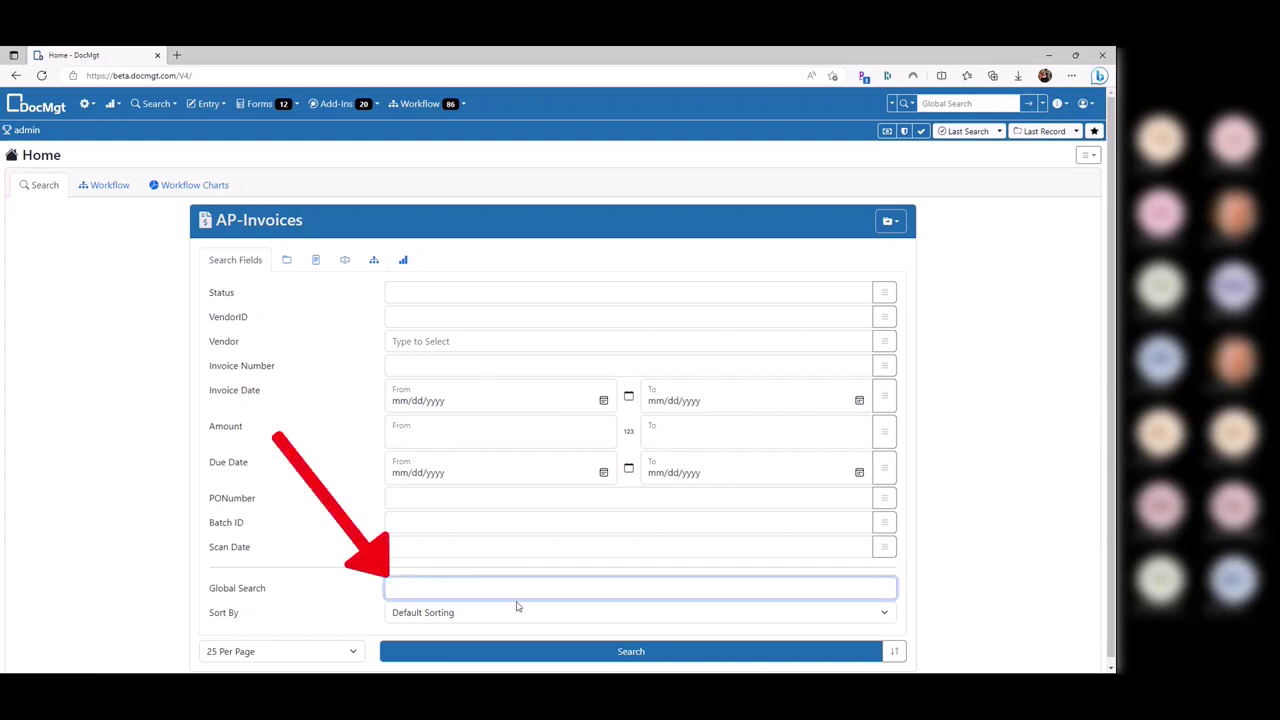
pyautogui.click(224, 216)
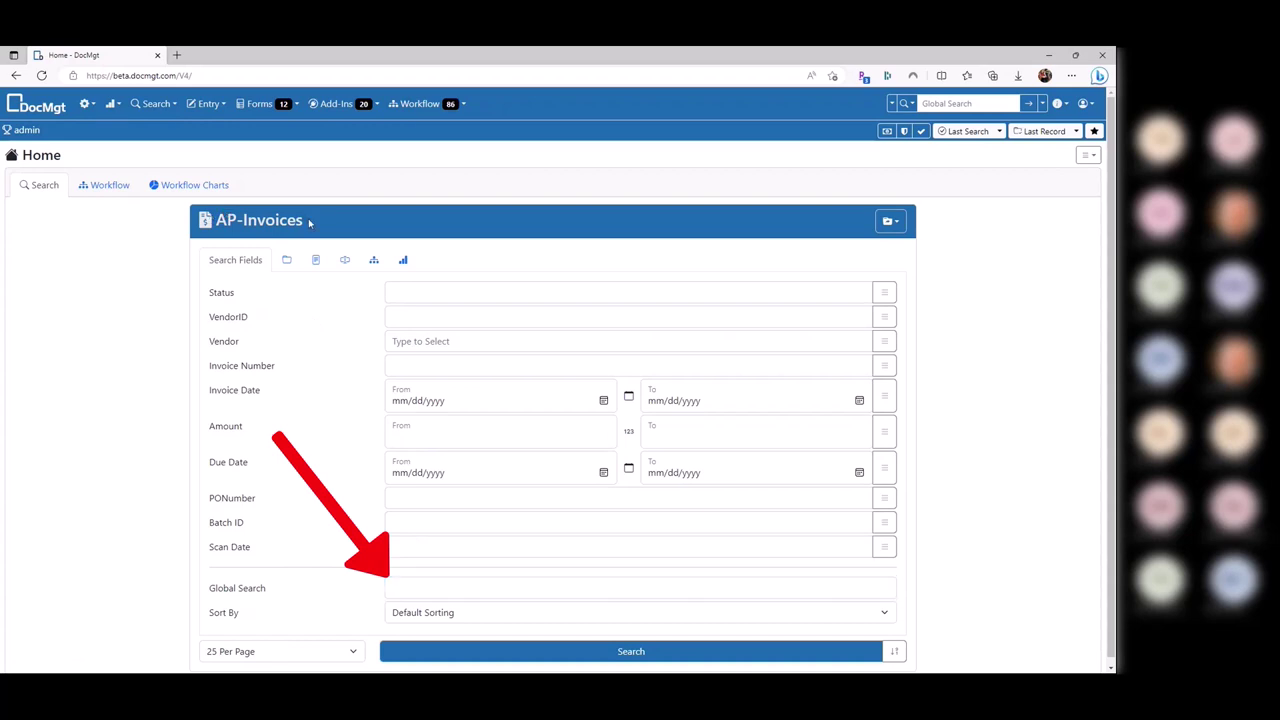
pyautogui.click(400, 585)
pyautogui.click(1001, 570)
pyautogui.click(387, 580)
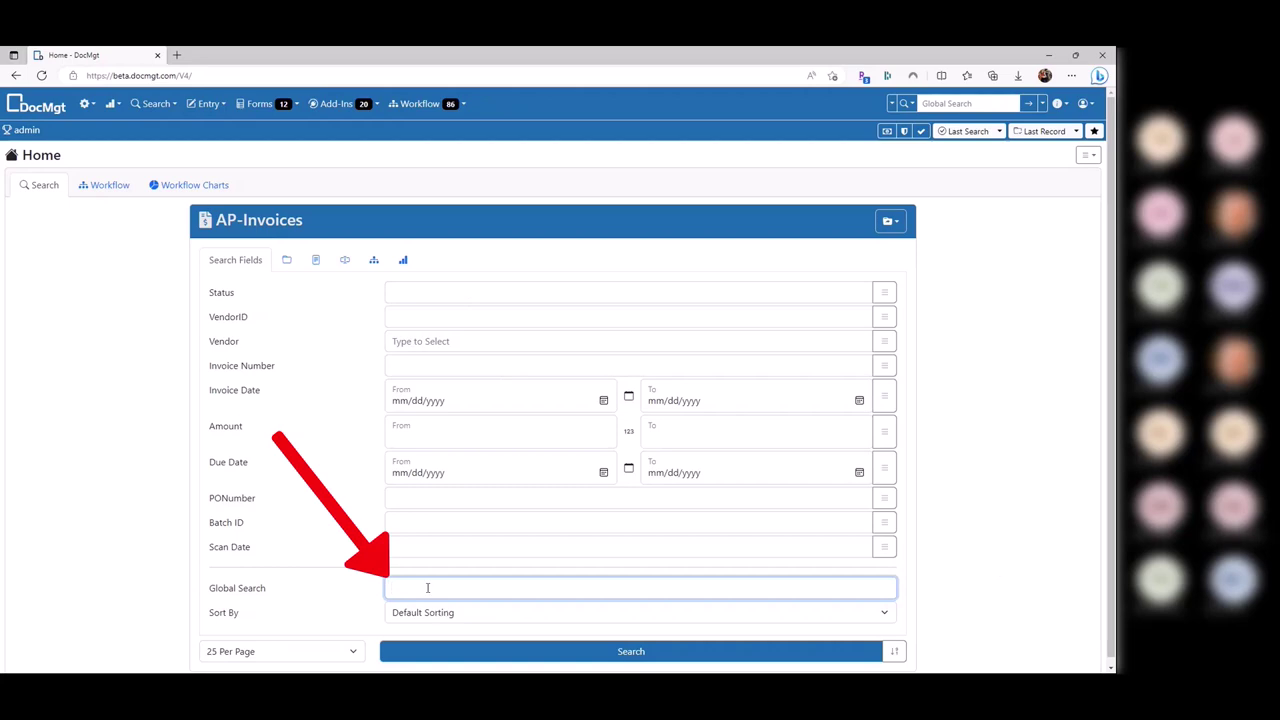
pyautogui.click(947, 104)
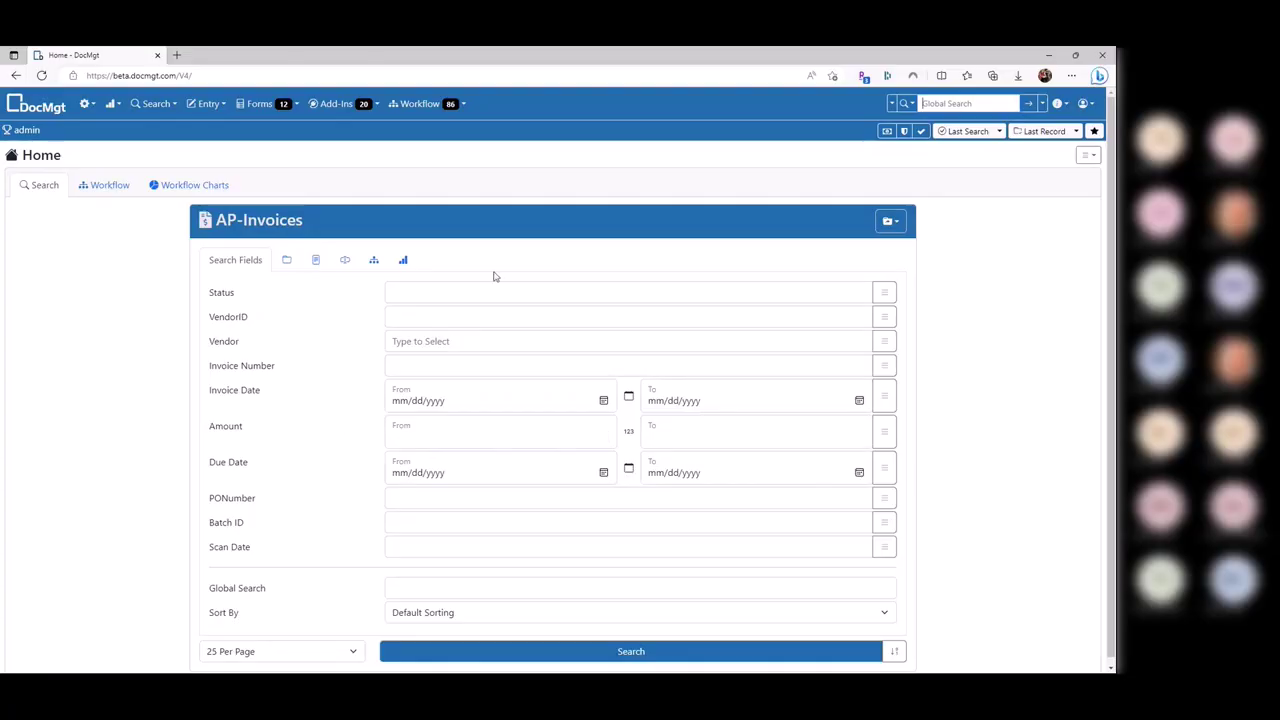
# Browse the record types available for searching in the main search list and the quick search list
pyautogui.click(163, 107)
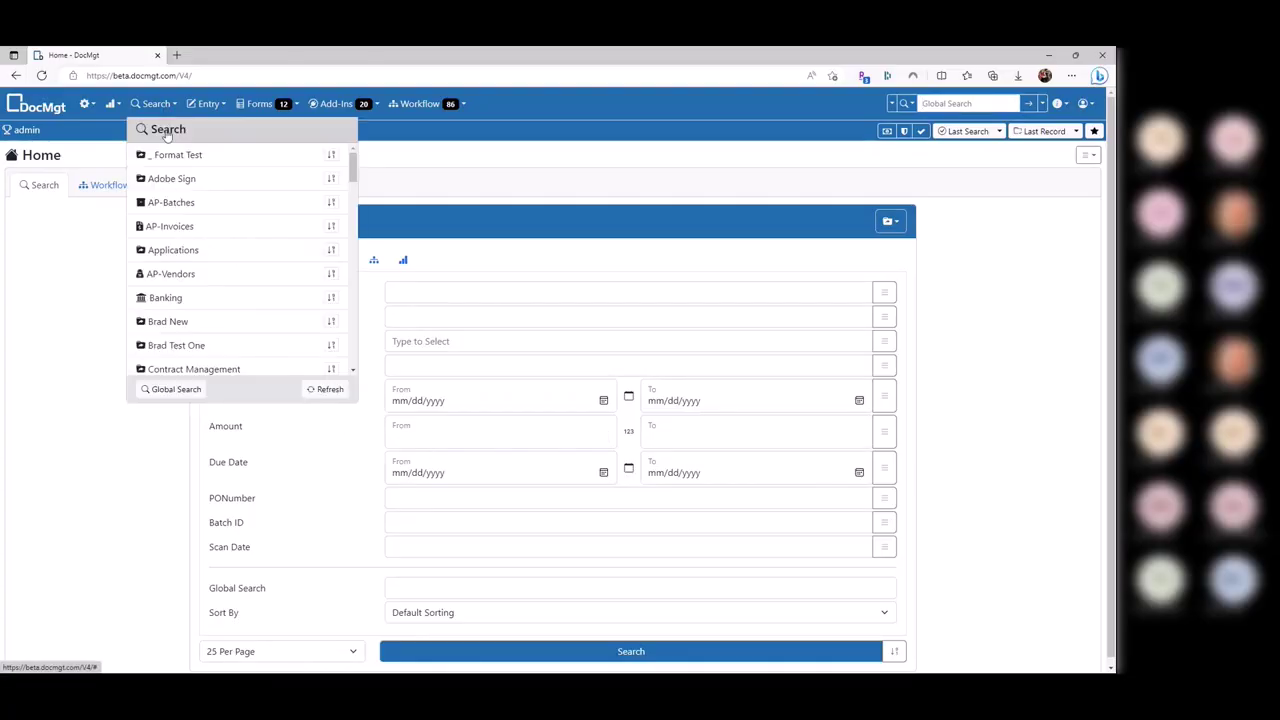
pyautogui.scroll(-3, 175, 340)
pyautogui.scroll(3, 175, 340)
pyautogui.click(903, 106)
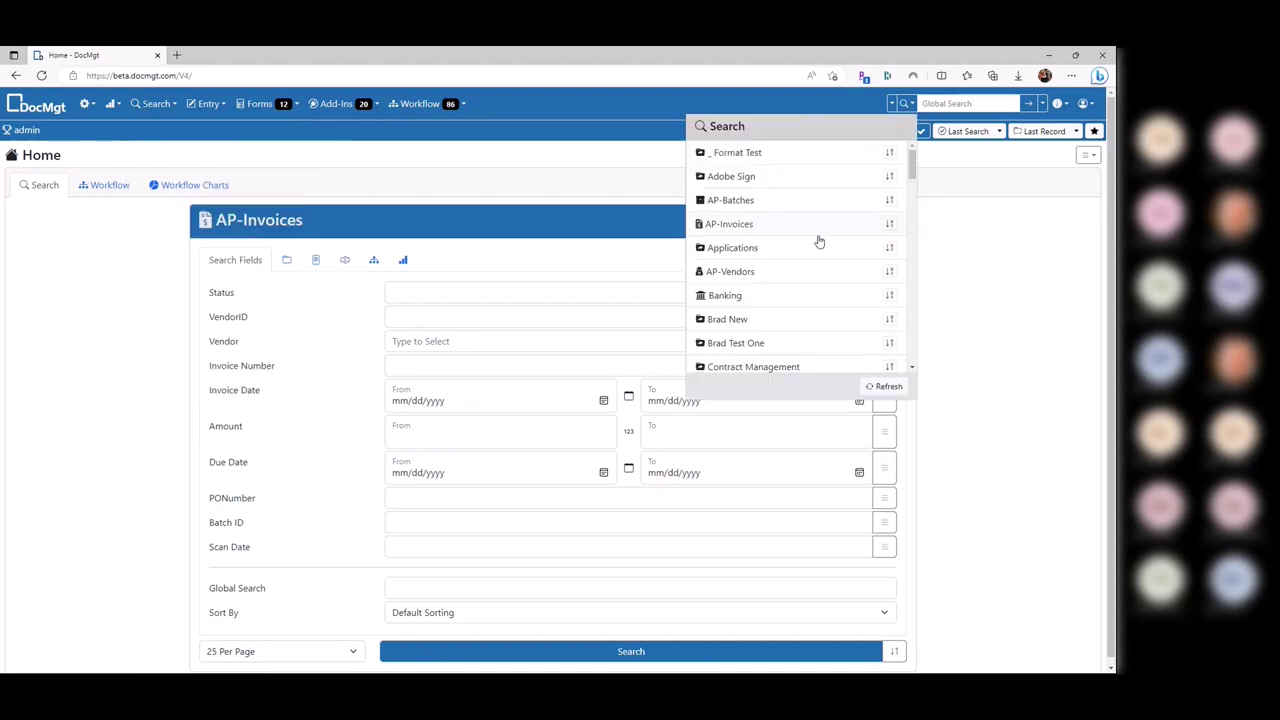
pyautogui.scroll(-3, 812, 300)
pyautogui.scroll(3, 825, 300)
pyautogui.scroll(-6, 911, 165)
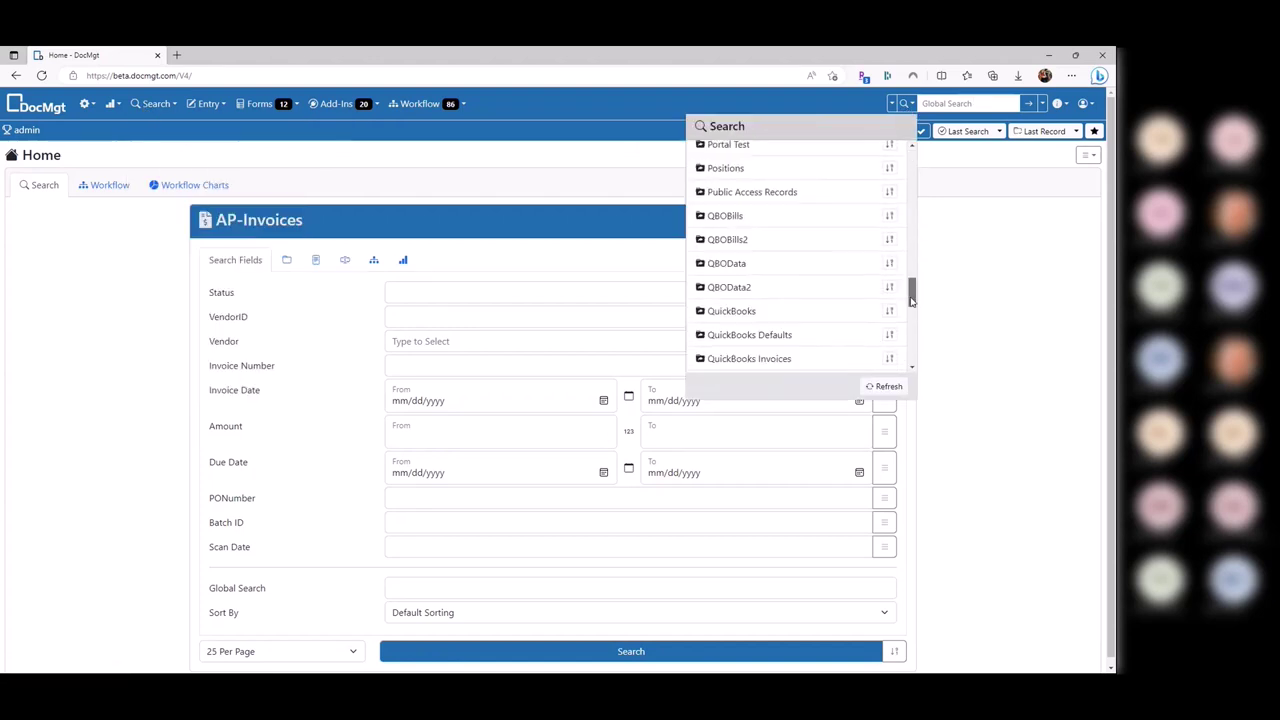
pyautogui.scroll(5, 911, 165)
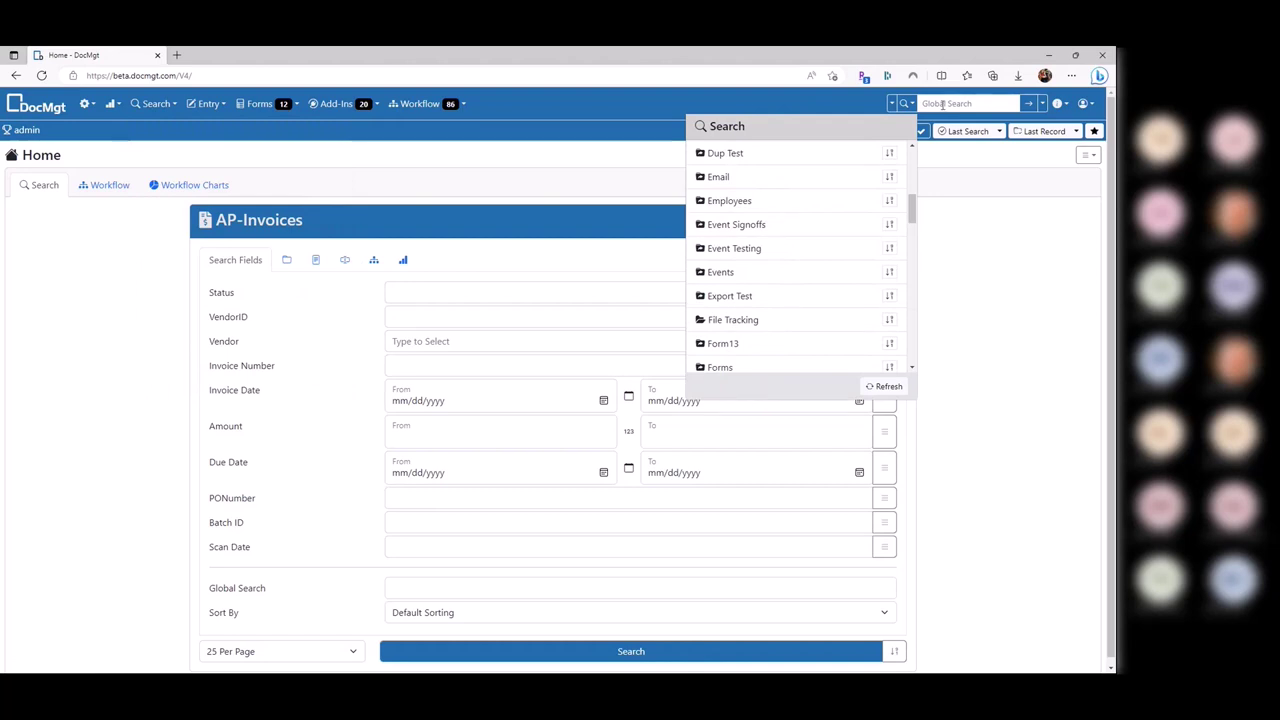
pyautogui.click(934, 160)
pyautogui.click(158, 104)
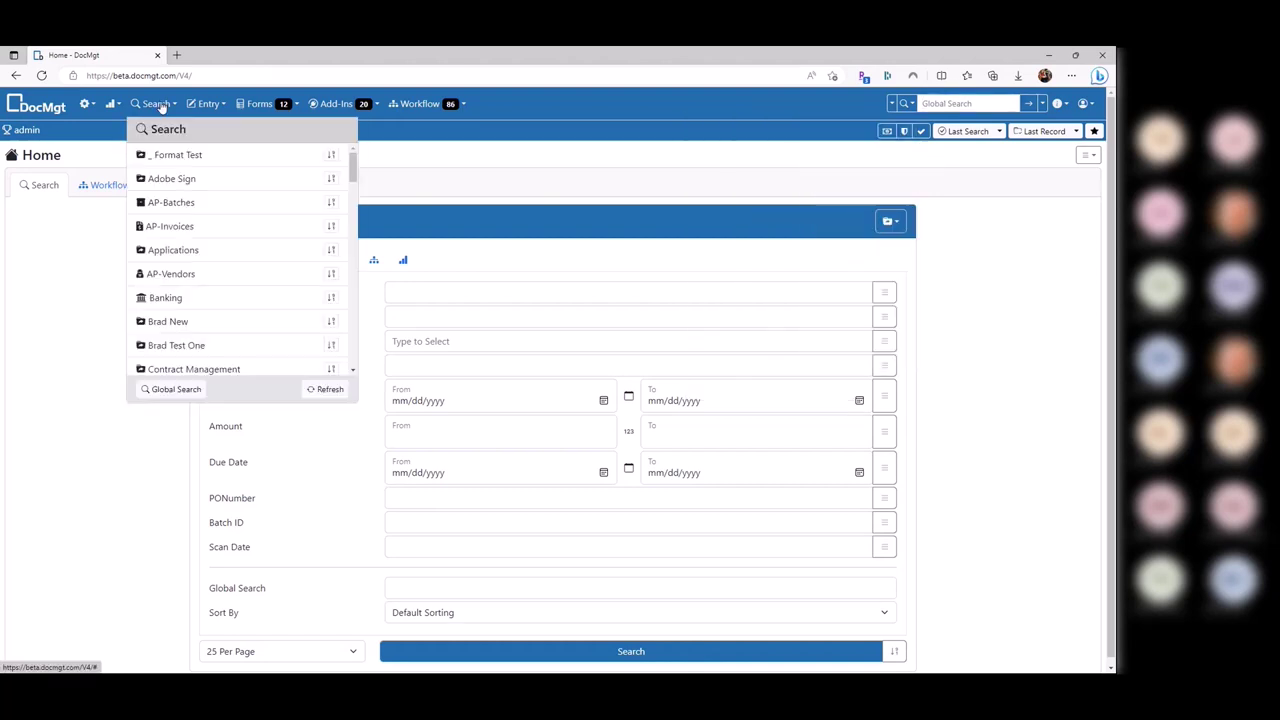
pyautogui.click(600, 175)
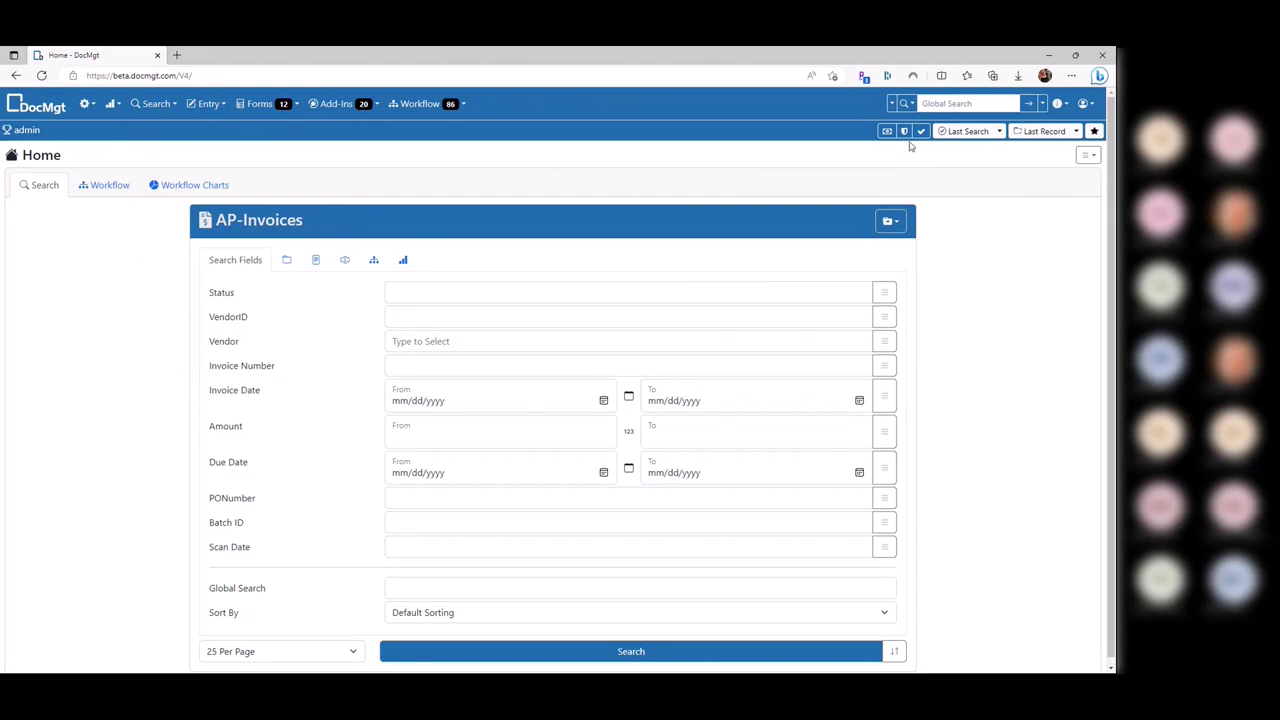
# Review the AP-Invoices search fields, from Status to Global Search, and the available sort orders
pyautogui.click(329, 426)
pyautogui.click(169, 291)
pyautogui.moveTo(215, 292); pyautogui.dragTo(300, 520)
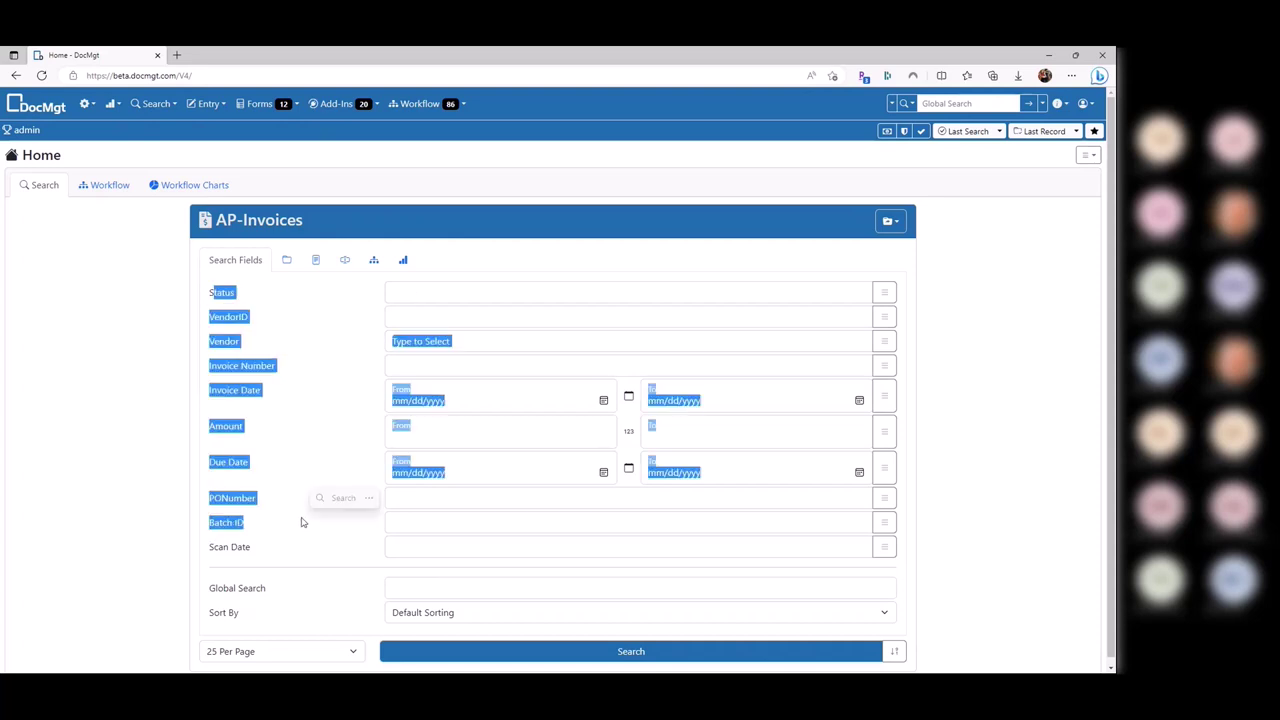
pyautogui.click(298, 522)
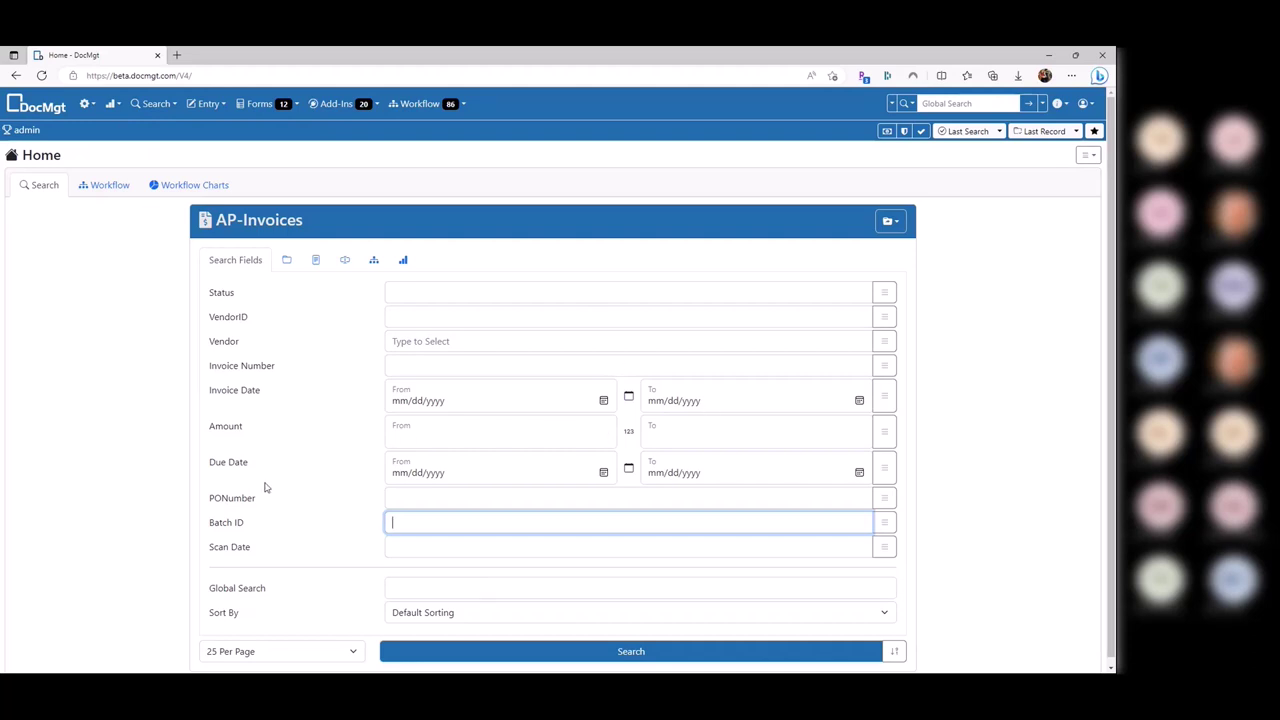
pyautogui.click(428, 593)
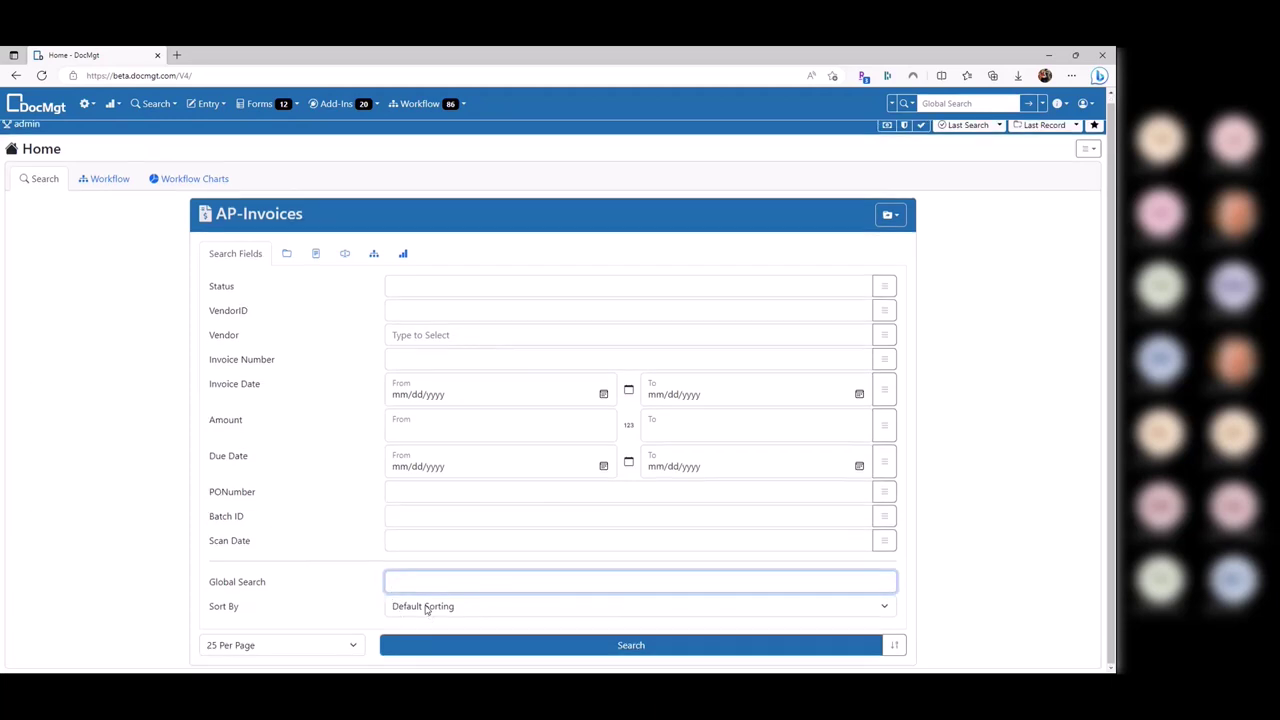
pyautogui.click(402, 608)
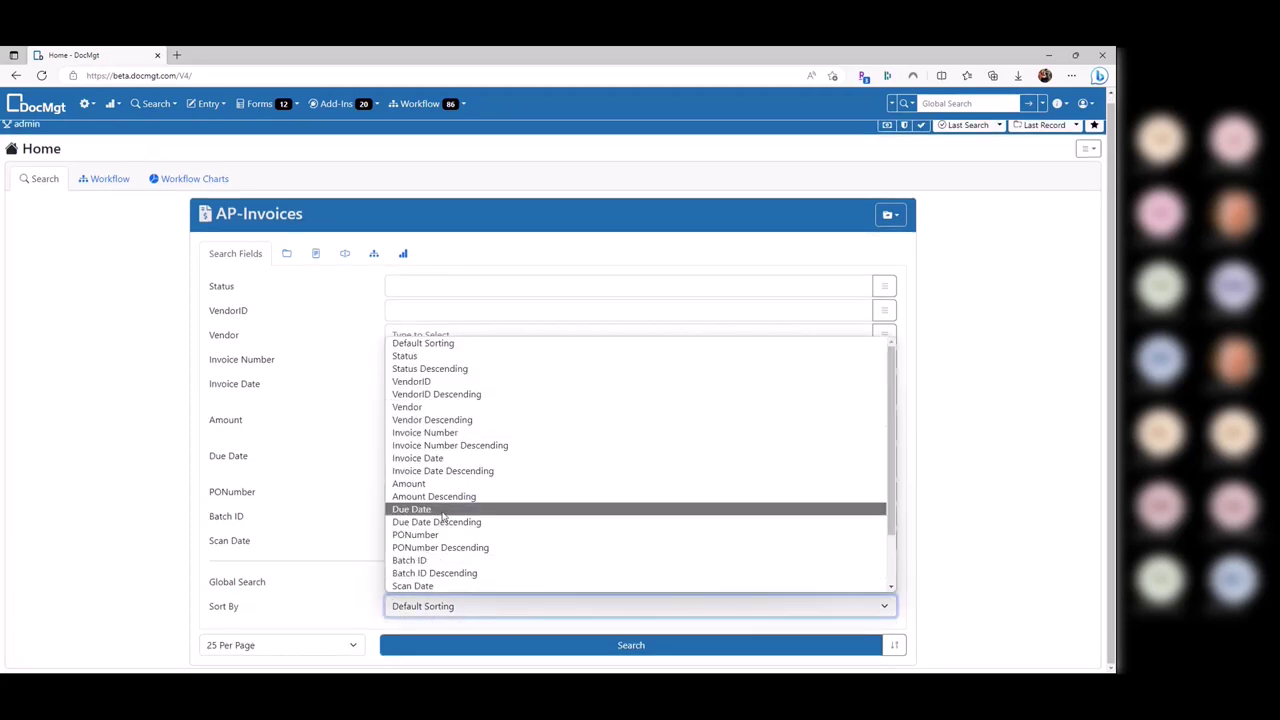
# Switch the search results to 50 per page and back to 25 per page
pyautogui.click(256, 645)
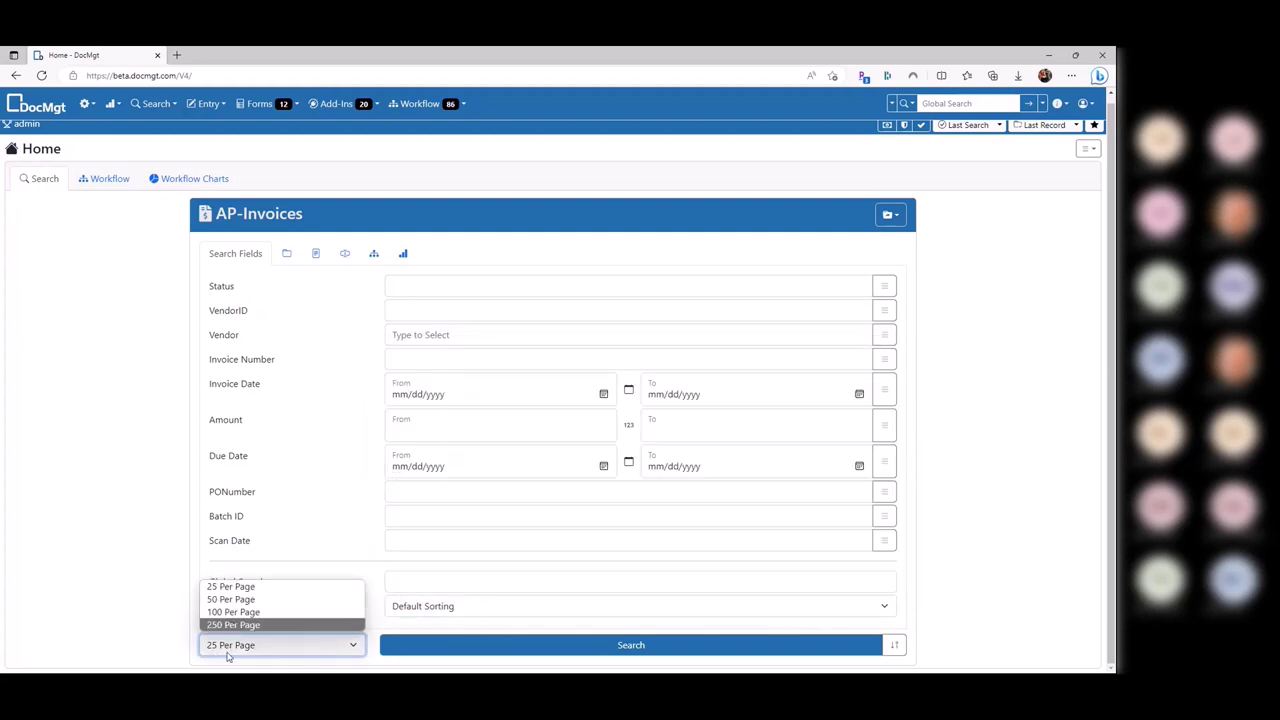
pyautogui.click(240, 599)
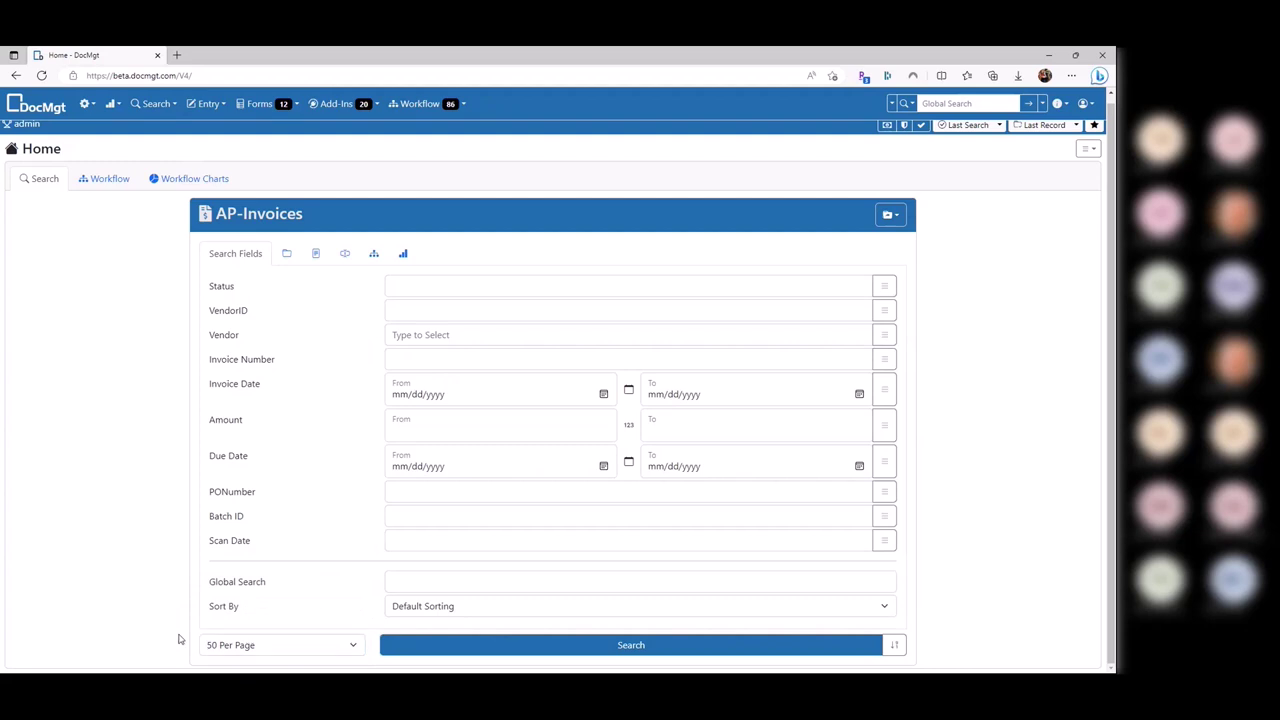
pyautogui.click(258, 645)
pyautogui.click(250, 584)
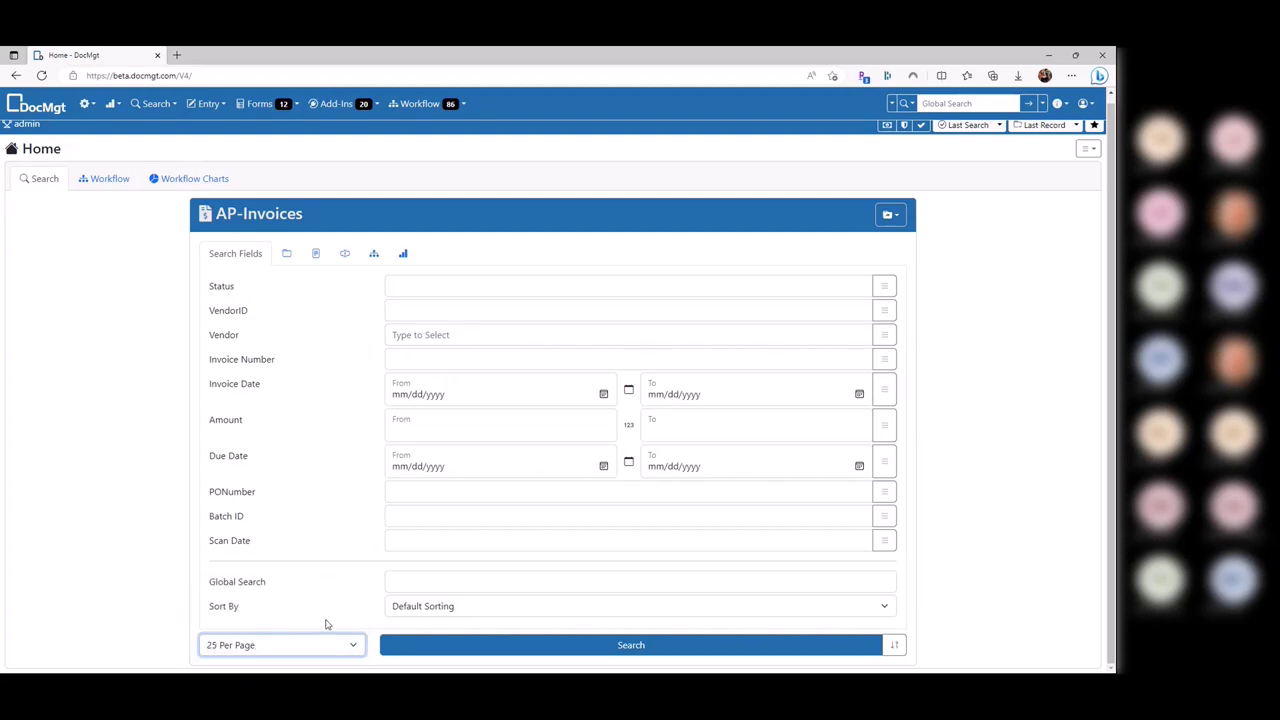
pyautogui.click(966, 558)
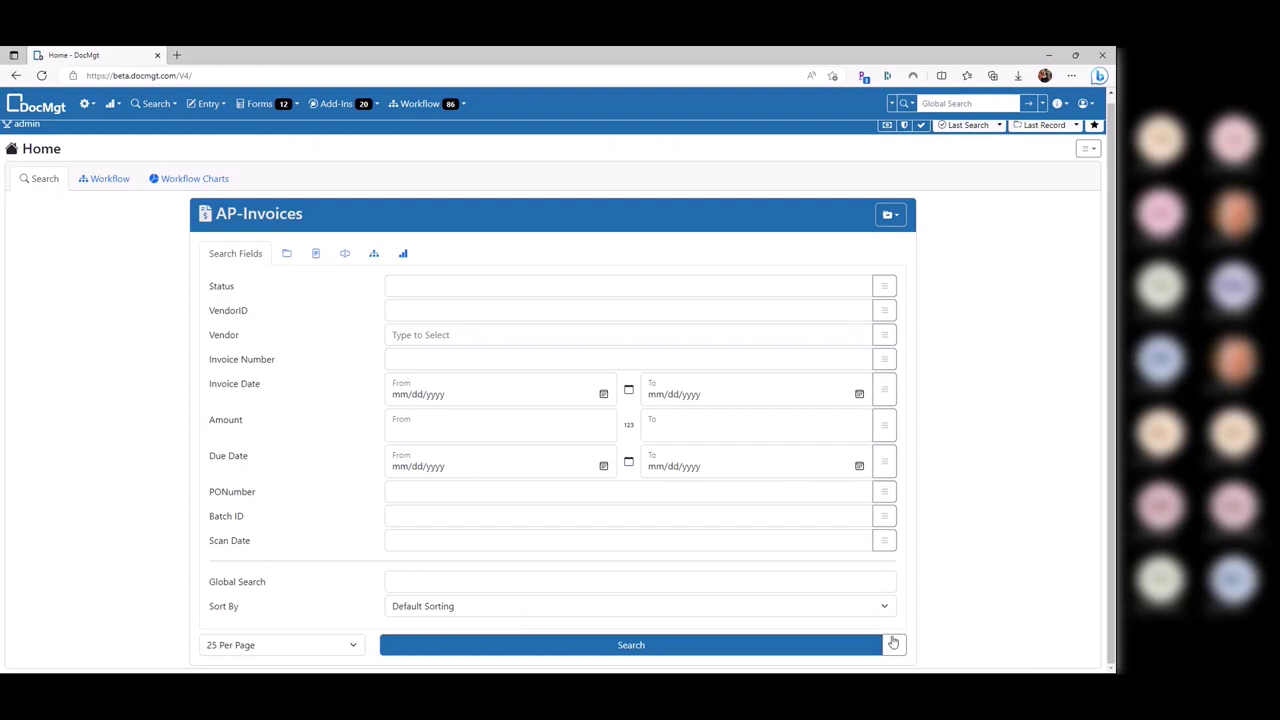
# Search AP-Invoices with all fields blank and default sorting, and look through the results list and its paging
pyautogui.click(588, 648)
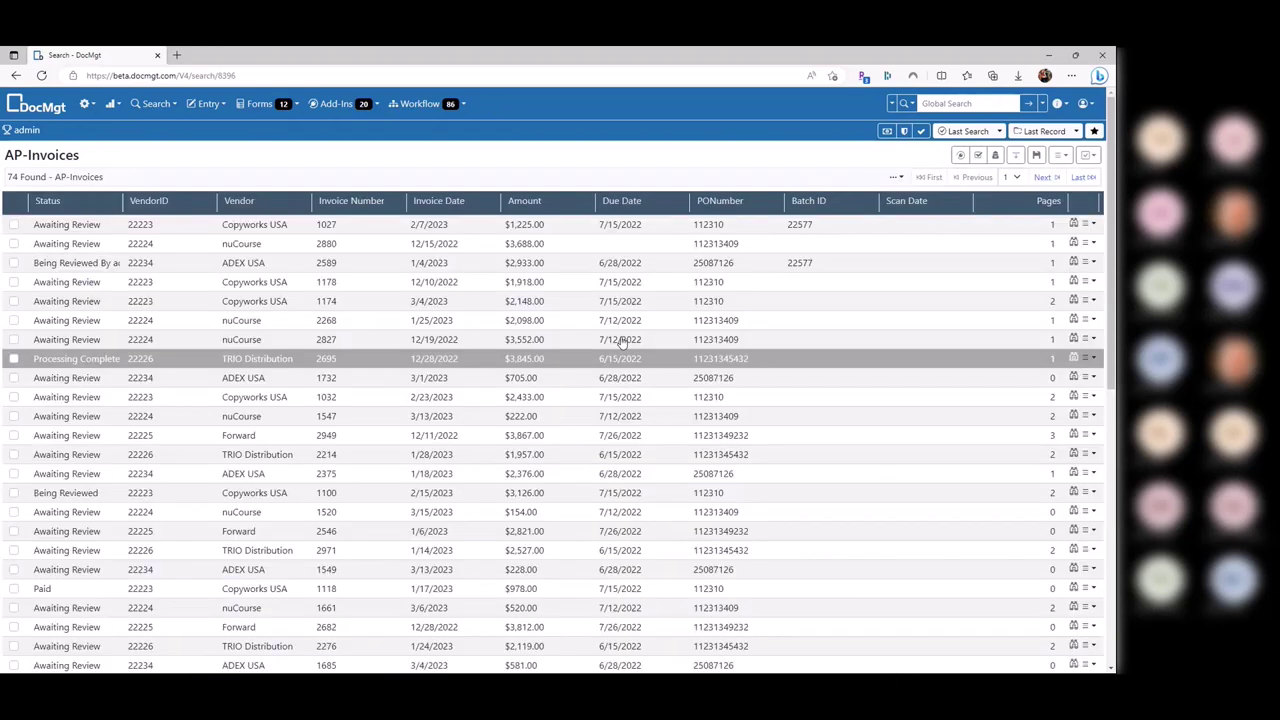
pyautogui.scroll(-5, 581, 226)
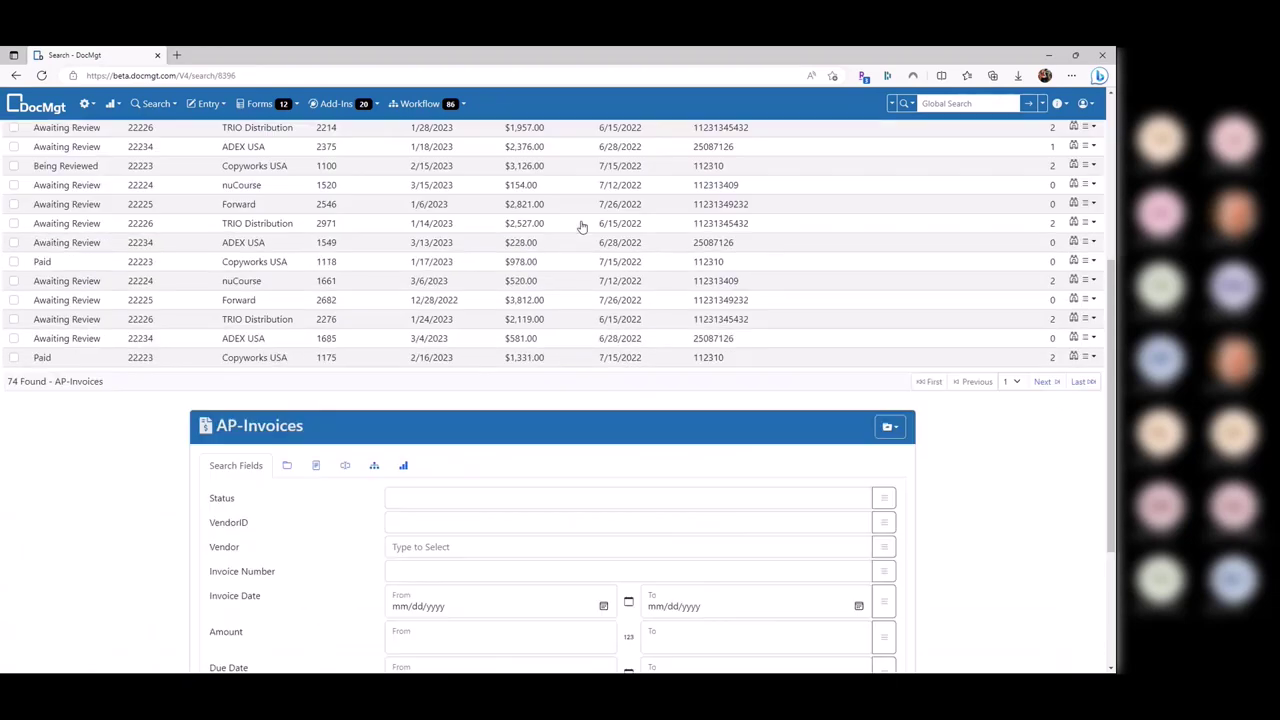
pyautogui.scroll(3, 1027, 271)
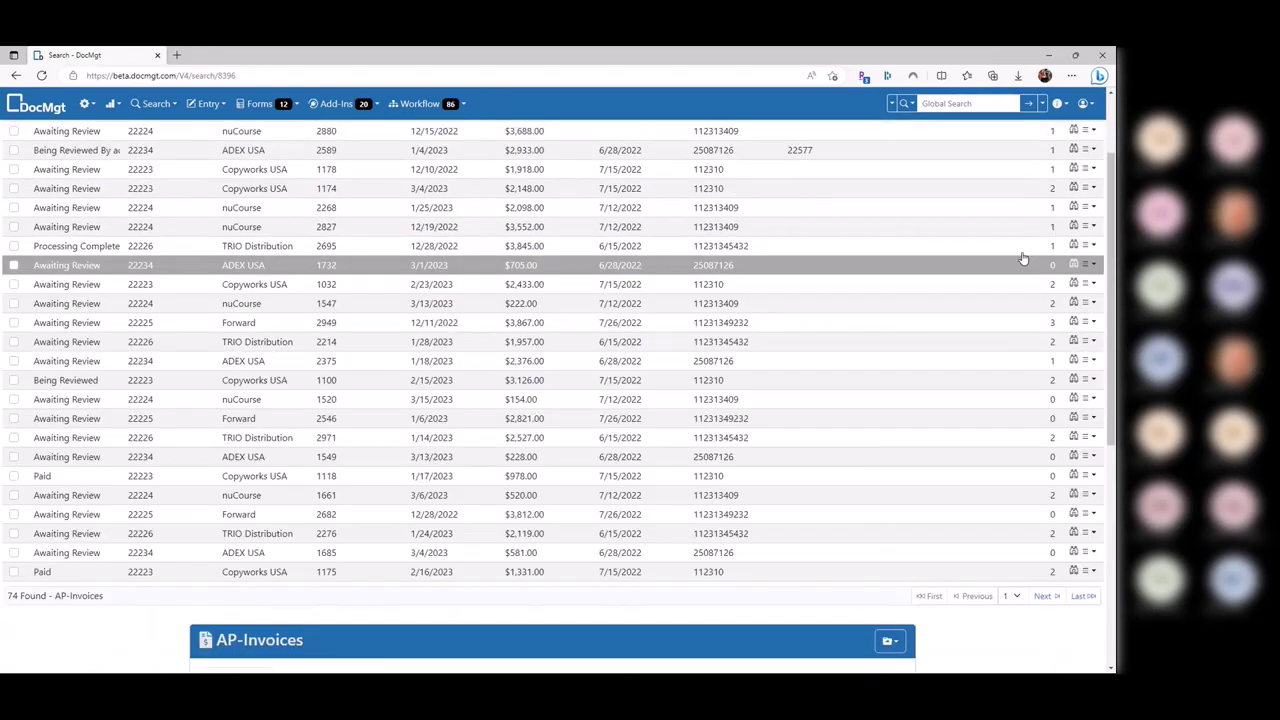
pyautogui.scroll(-2, 1027, 400)
pyautogui.click(1012, 444)
pyautogui.click(1033, 540)
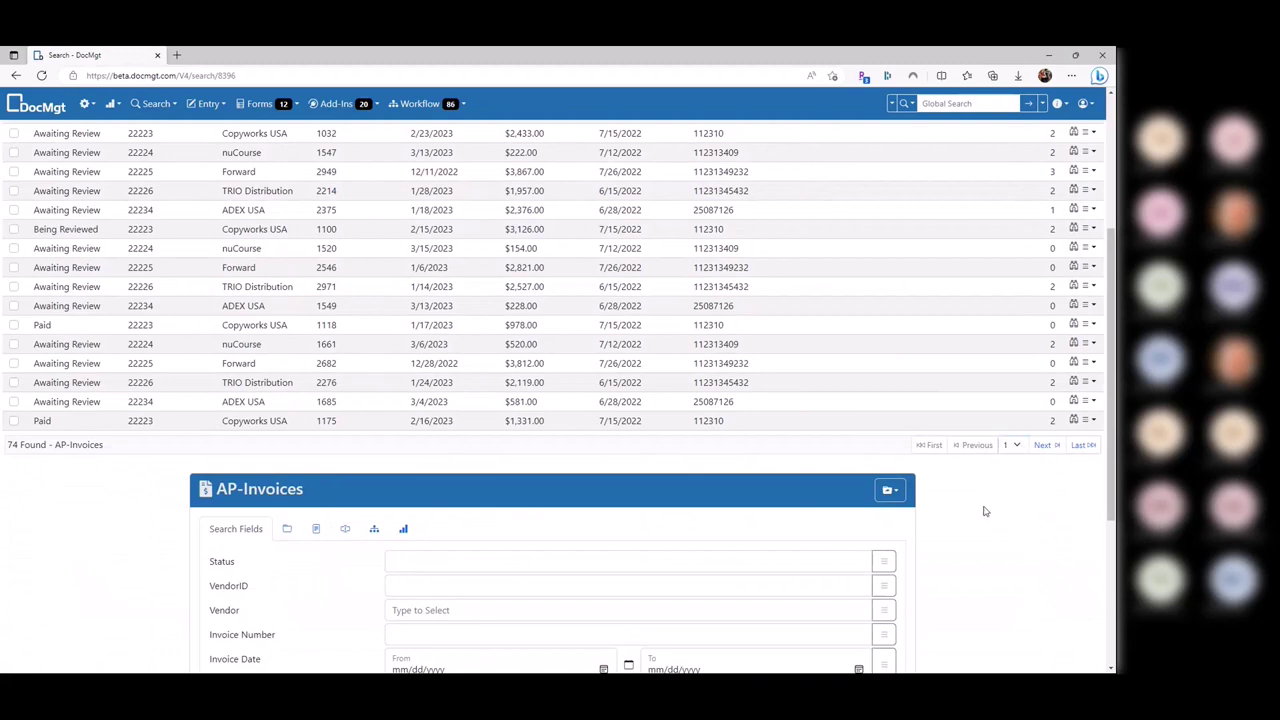
pyautogui.scroll(3, 985, 511)
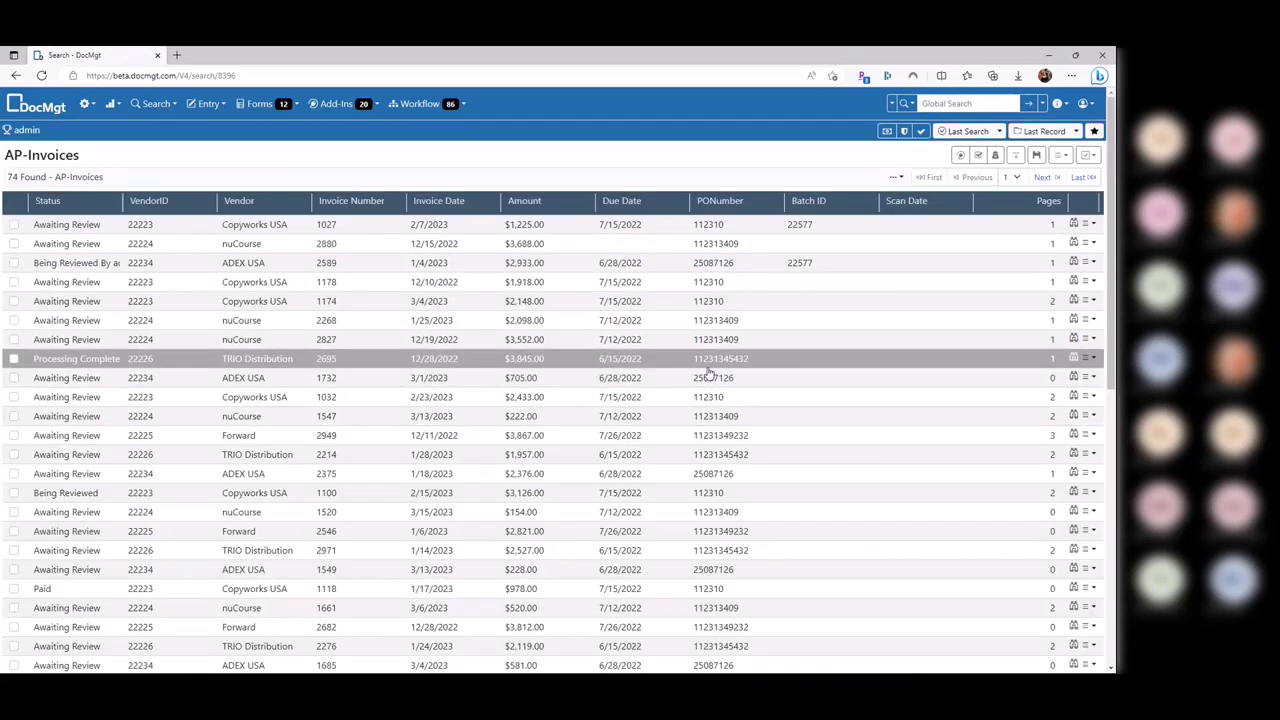
# Run the last-added search for AP-Invoices from the search form, and repeat it from the quick search list
pyautogui.scroll(-10, 620, 372)
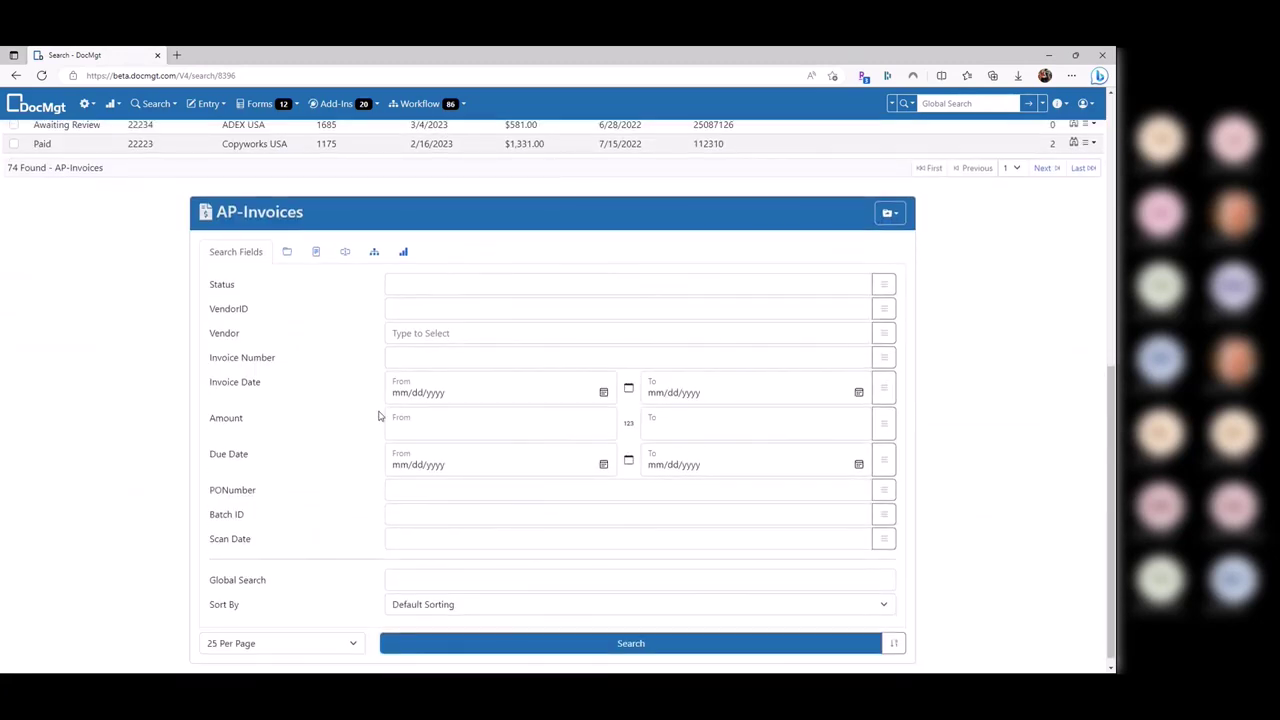
pyautogui.click(895, 636)
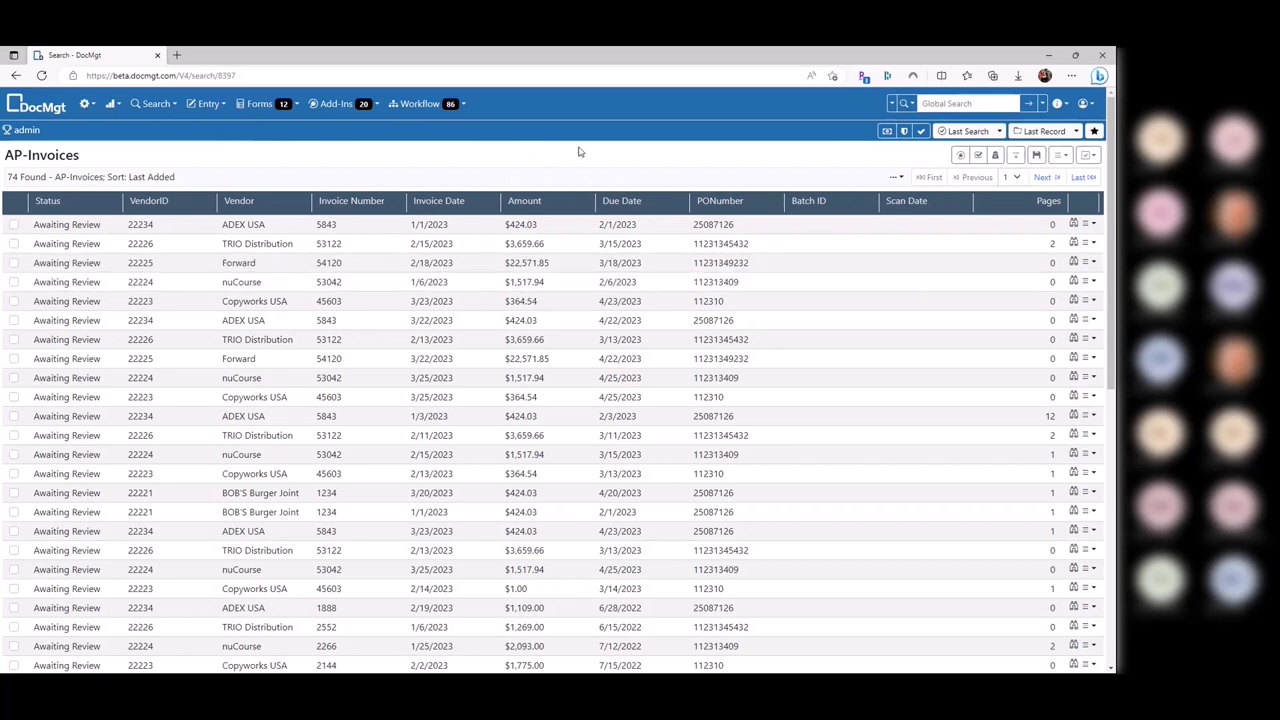
pyautogui.click(906, 105)
pyautogui.scroll(2, 876, 206)
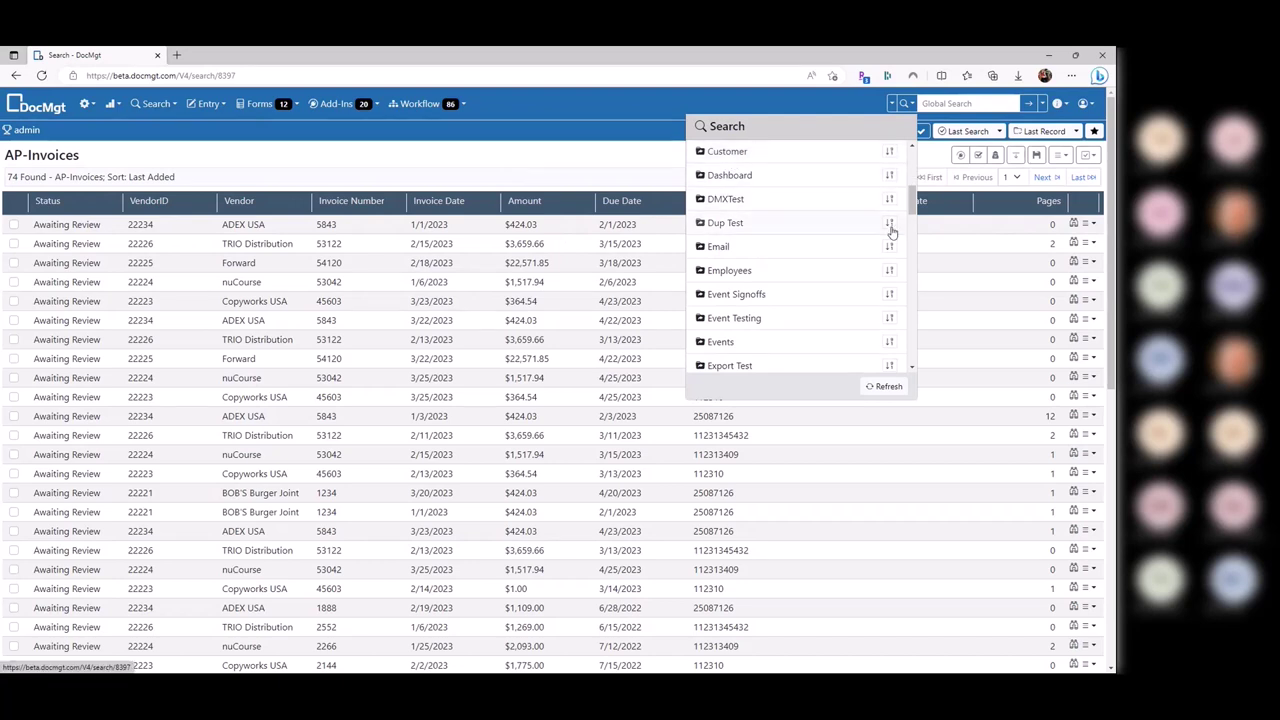
pyautogui.scroll(4, 880, 232)
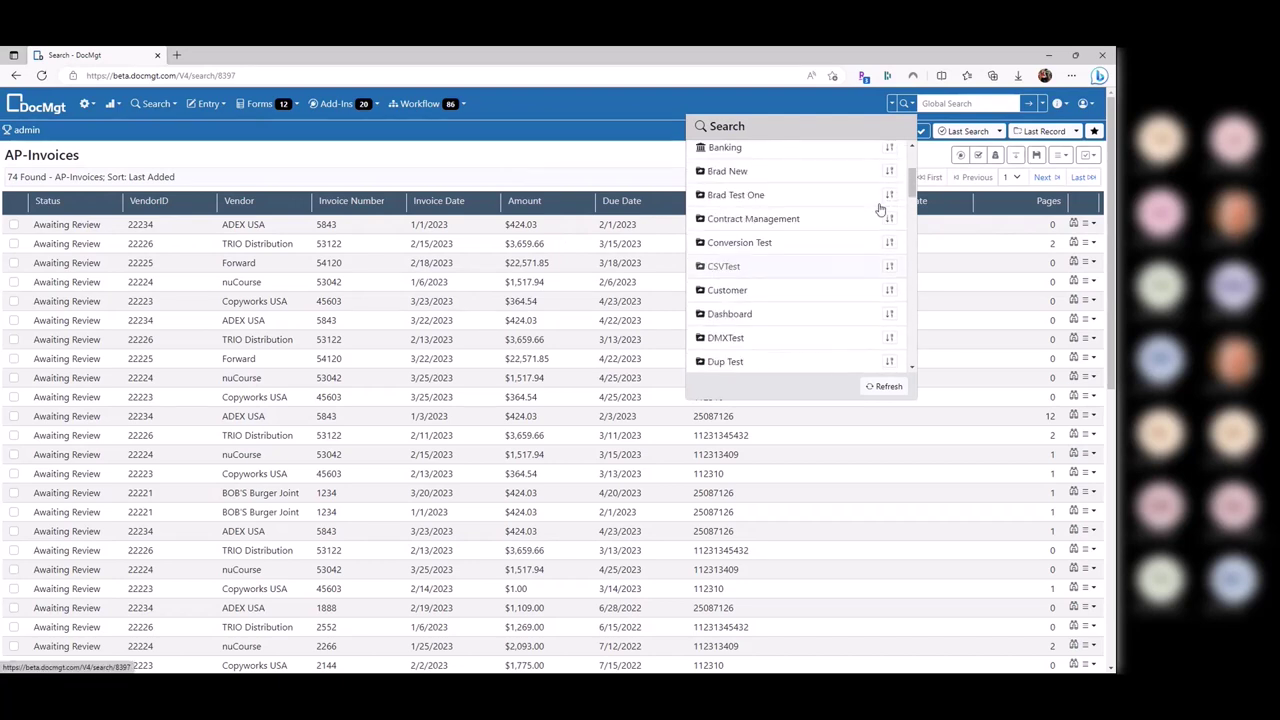
pyautogui.scroll(4, 878, 185)
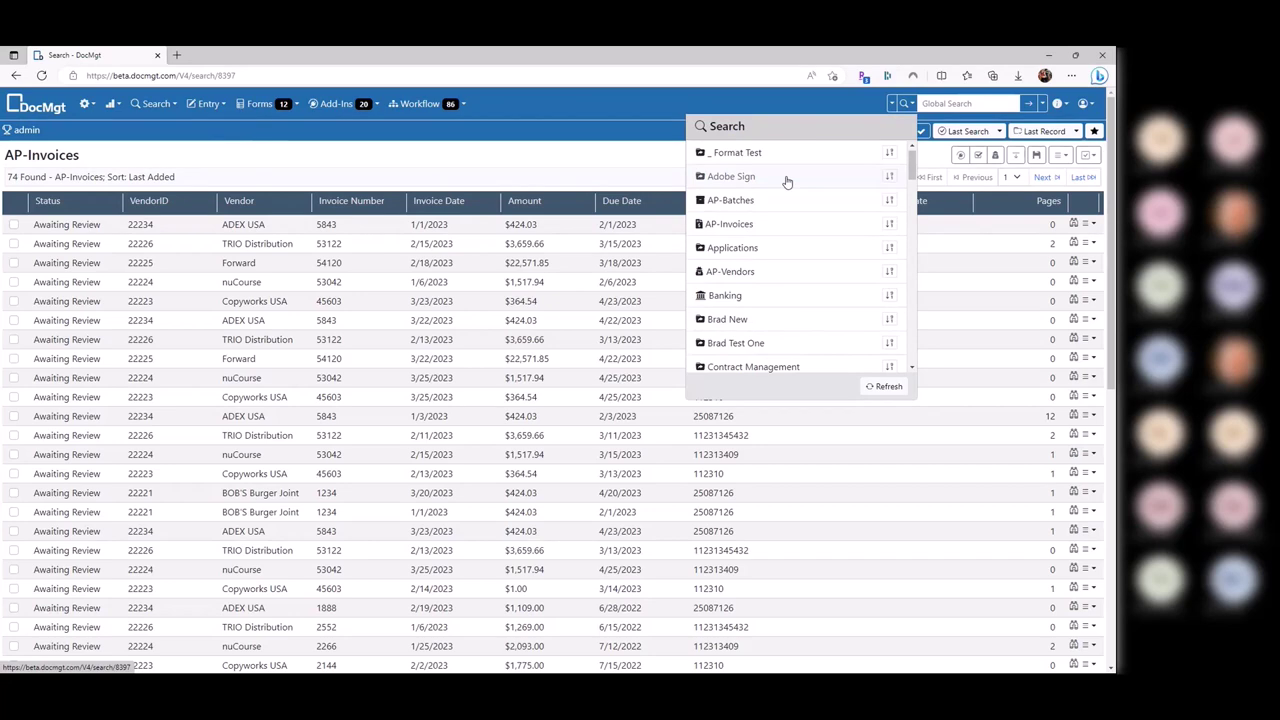
pyautogui.click(889, 220)
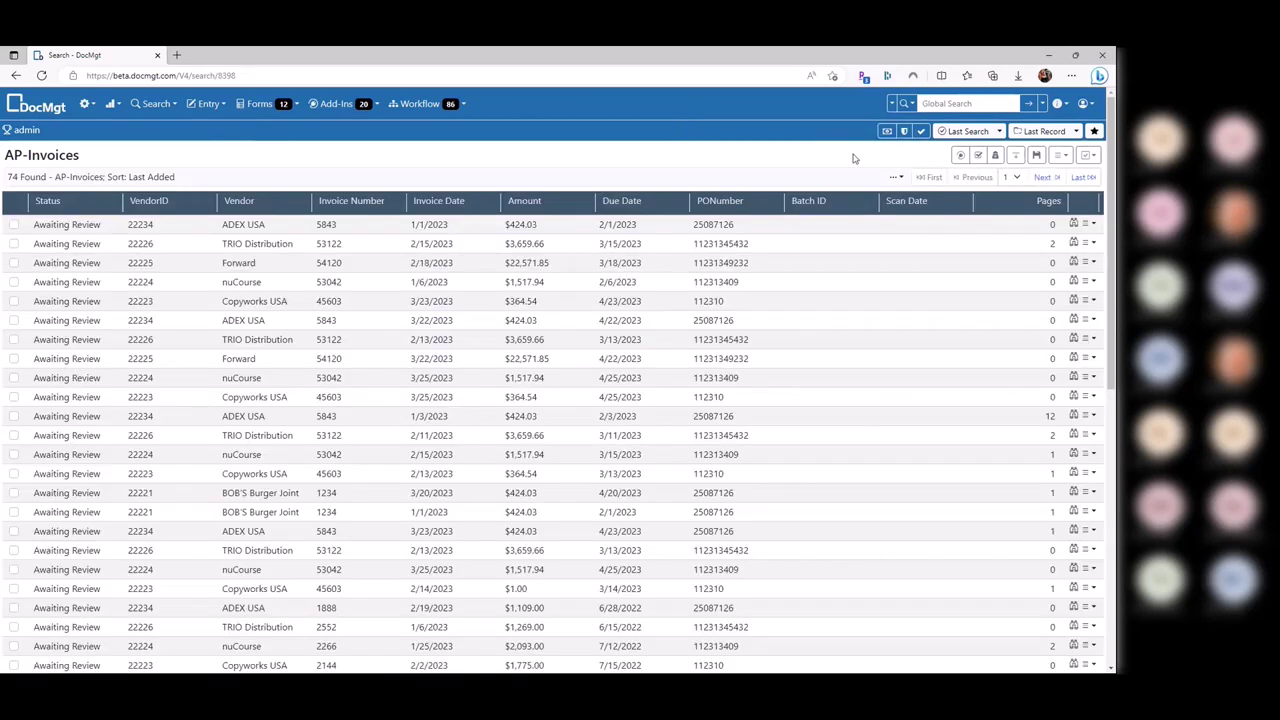
pyautogui.click(904, 106)
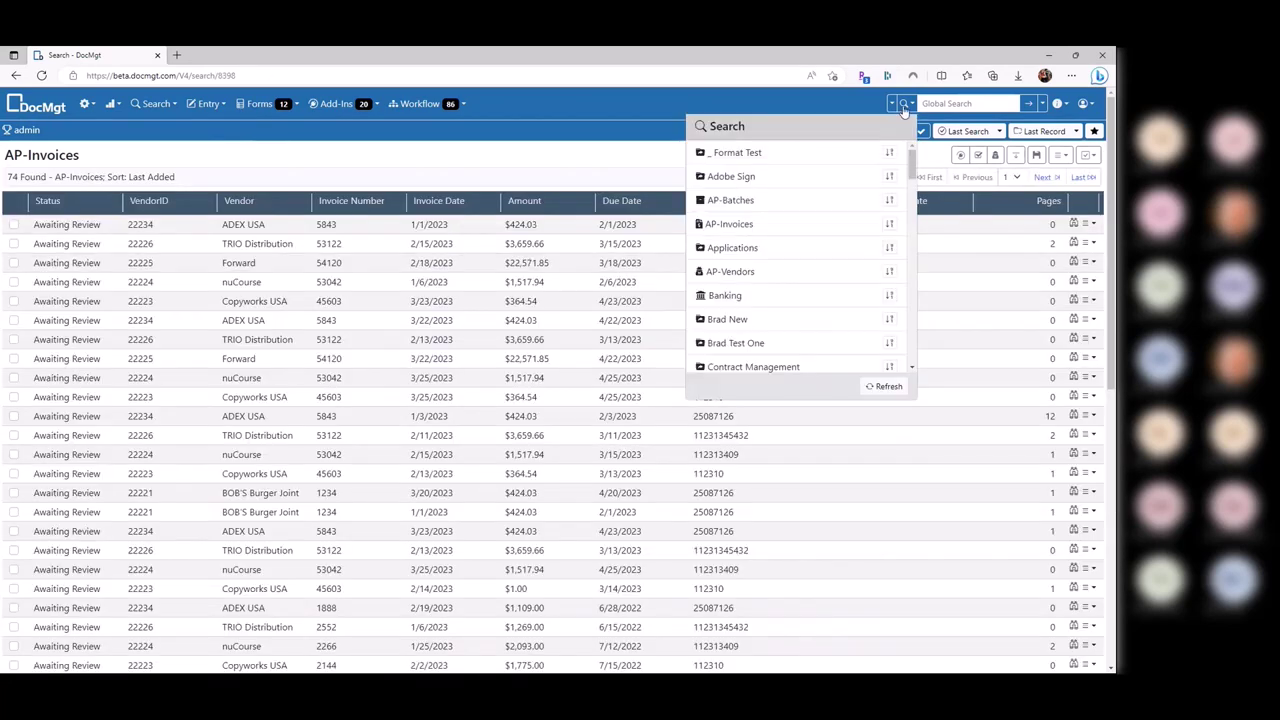
pyautogui.click(547, 164)
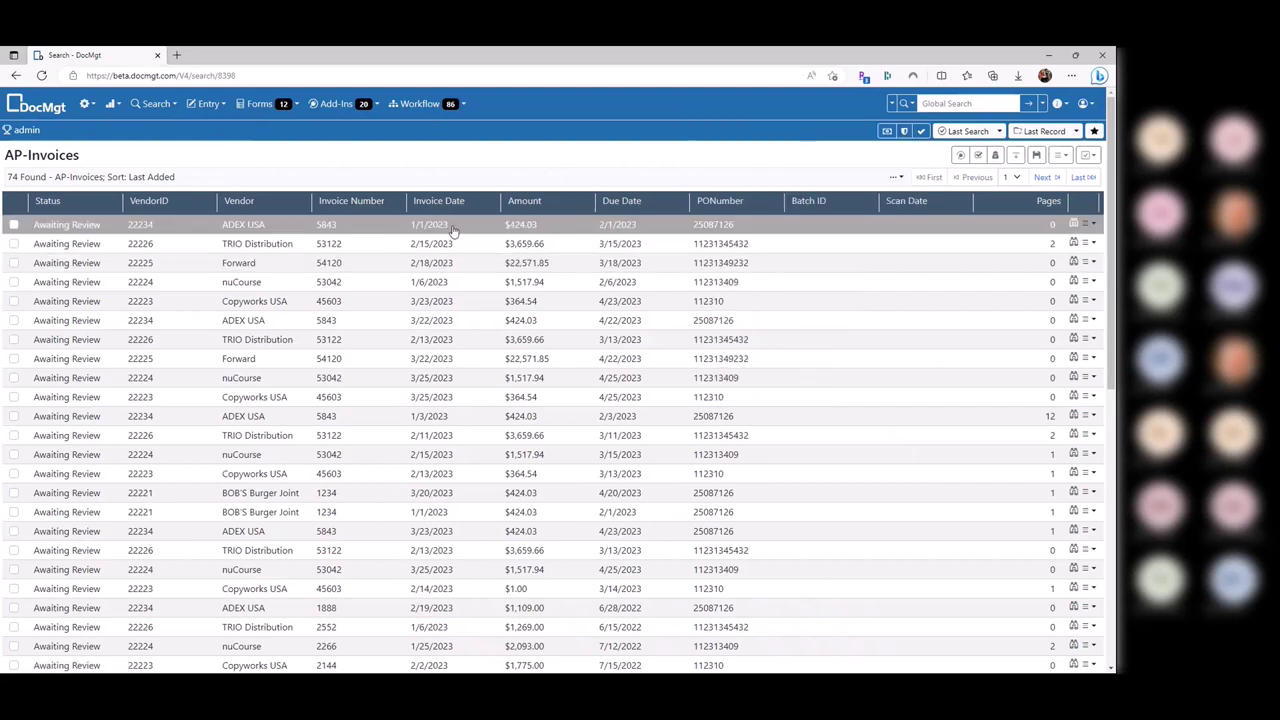
pyautogui.click(165, 104)
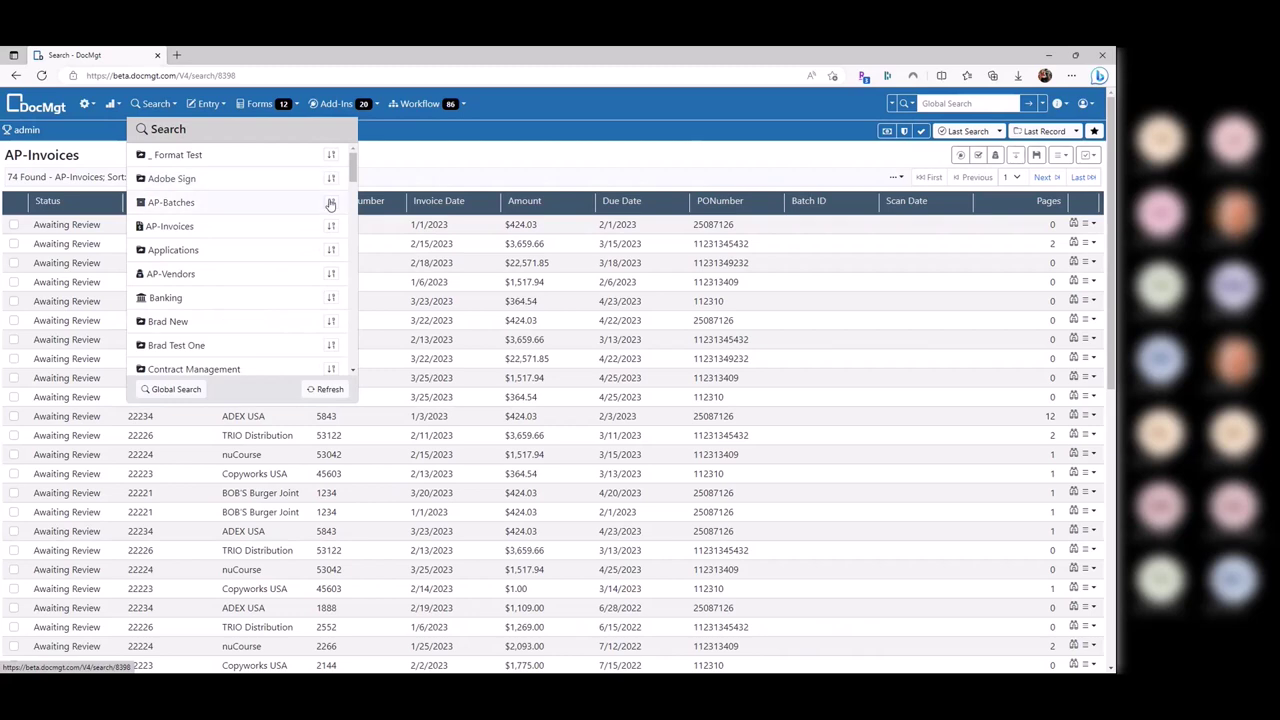
pyautogui.click(482, 145)
pyautogui.scroll(-2, 510, 162)
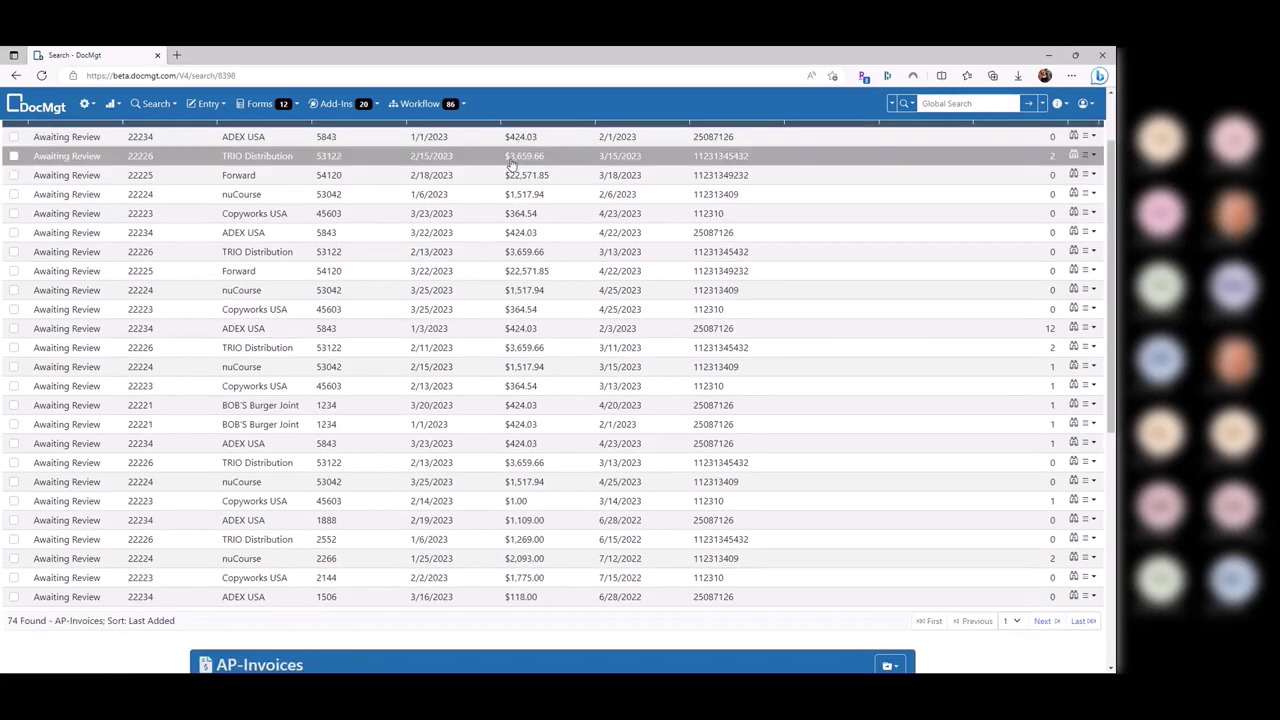
# Set the Record Status criterion to Deleted Records and run the AP-Invoices search with the other record criteria left at their defaults
pyautogui.scroll(2, 520, 160)
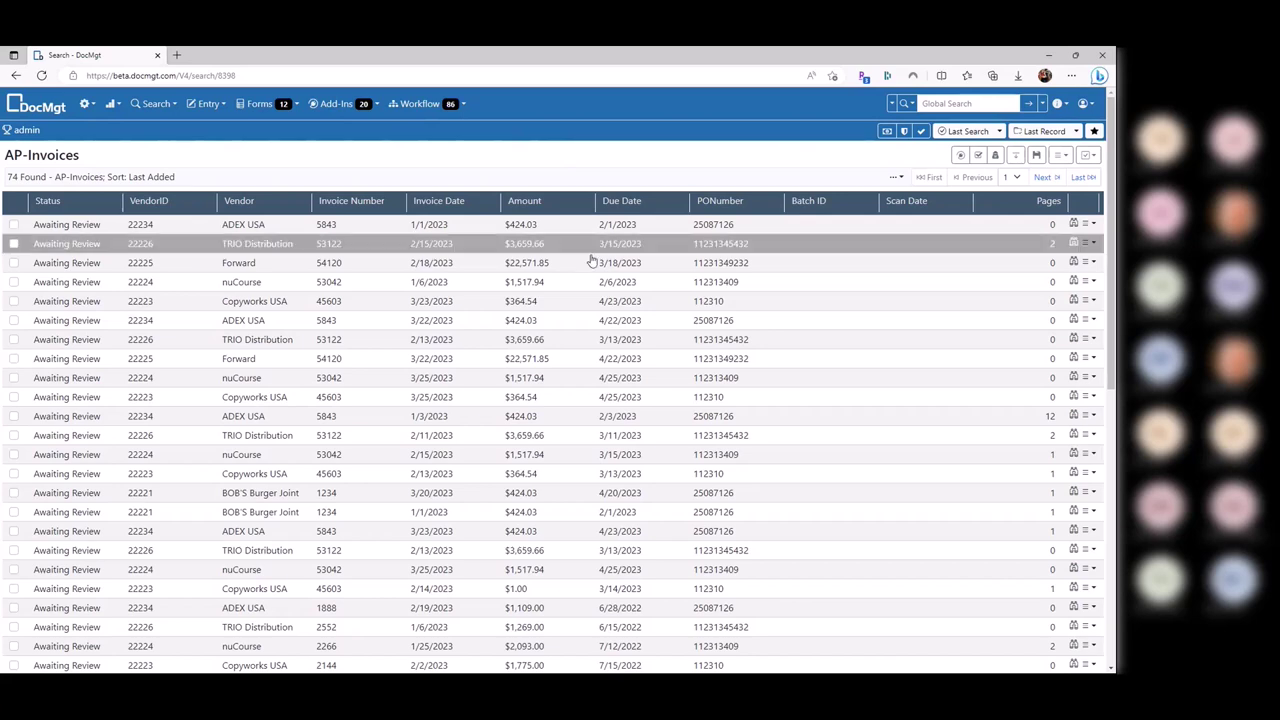
pyautogui.scroll(-6, 620, 335)
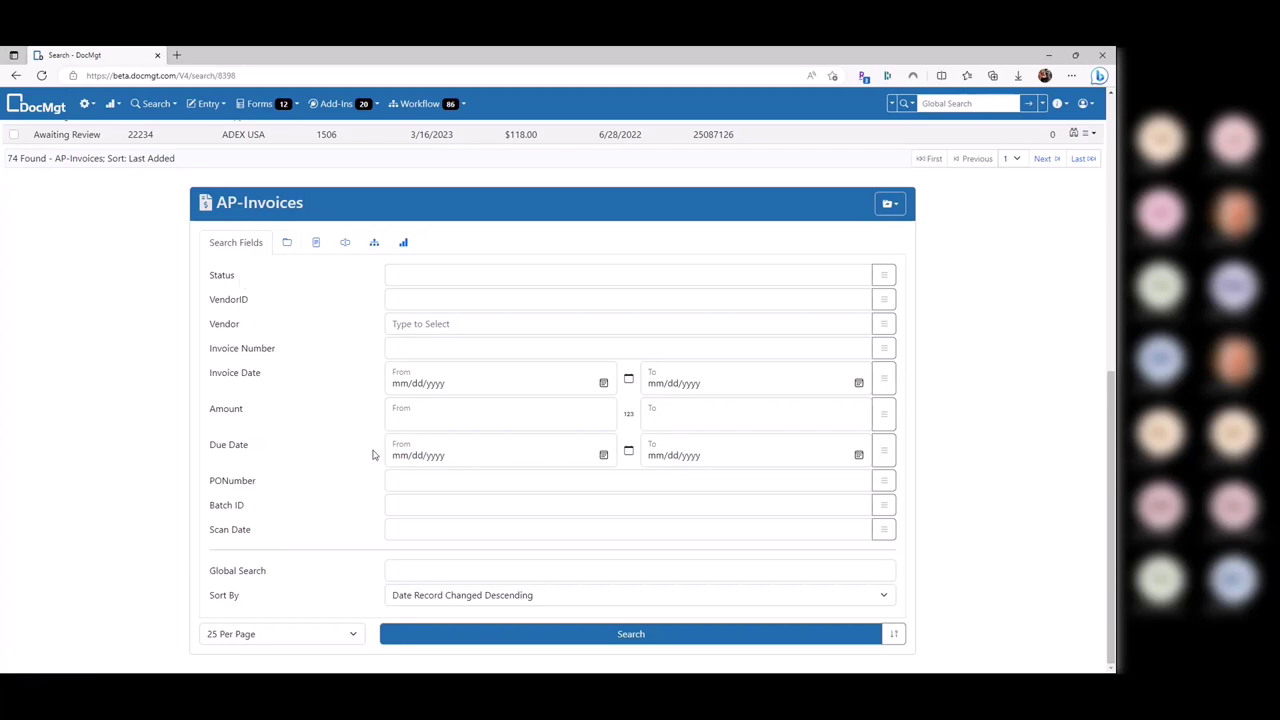
pyautogui.click(287, 243)
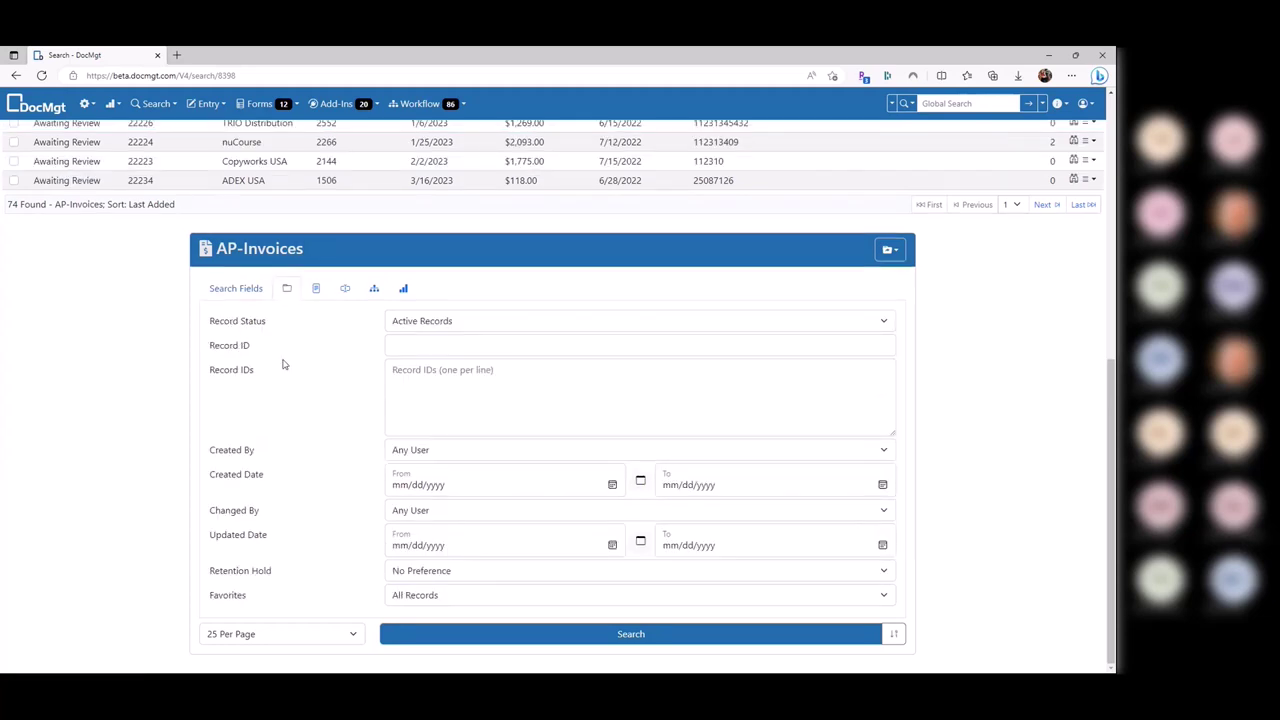
pyautogui.moveTo(212, 326); pyautogui.dragTo(366, 334)
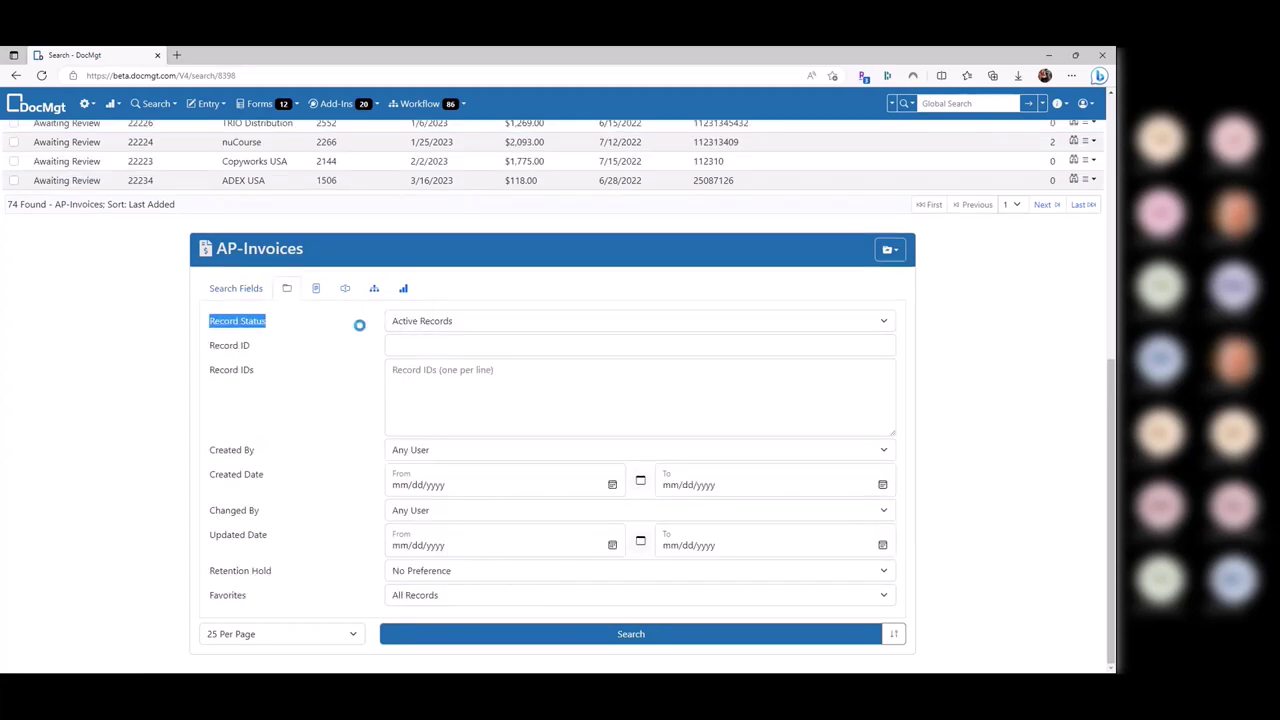
pyautogui.click(430, 327)
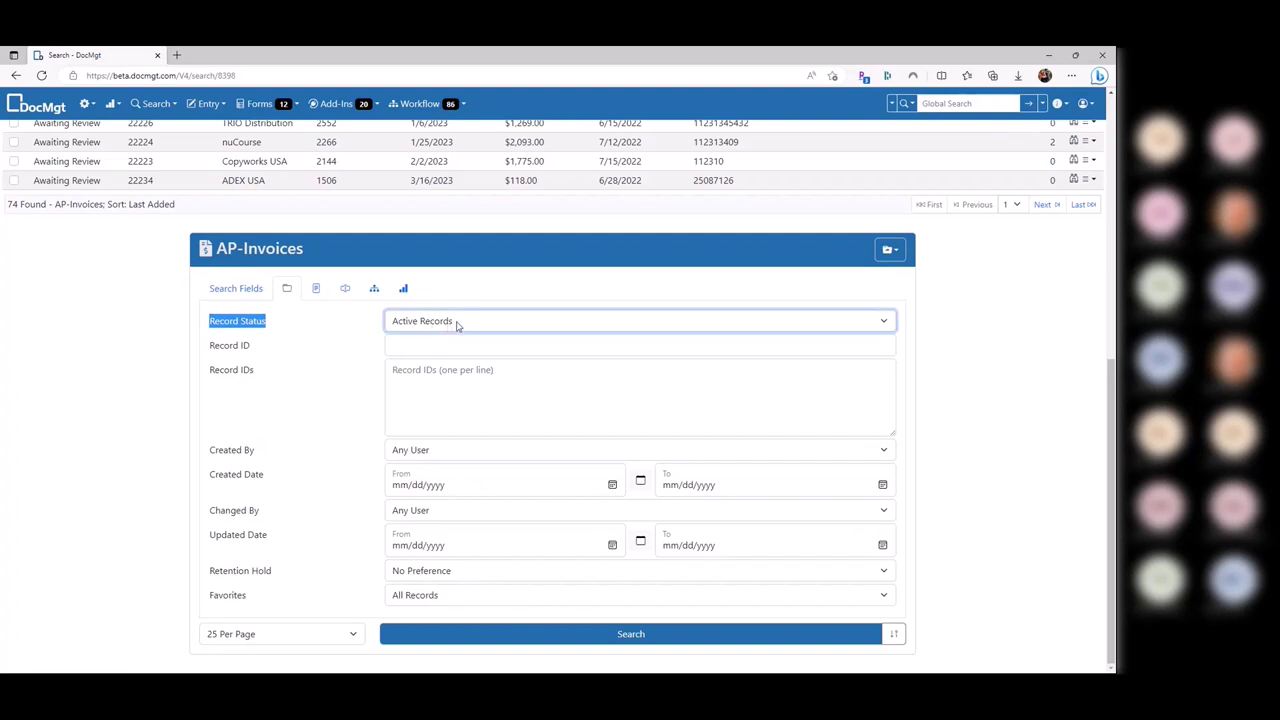
pyautogui.click(457, 326)
pyautogui.click(420, 354)
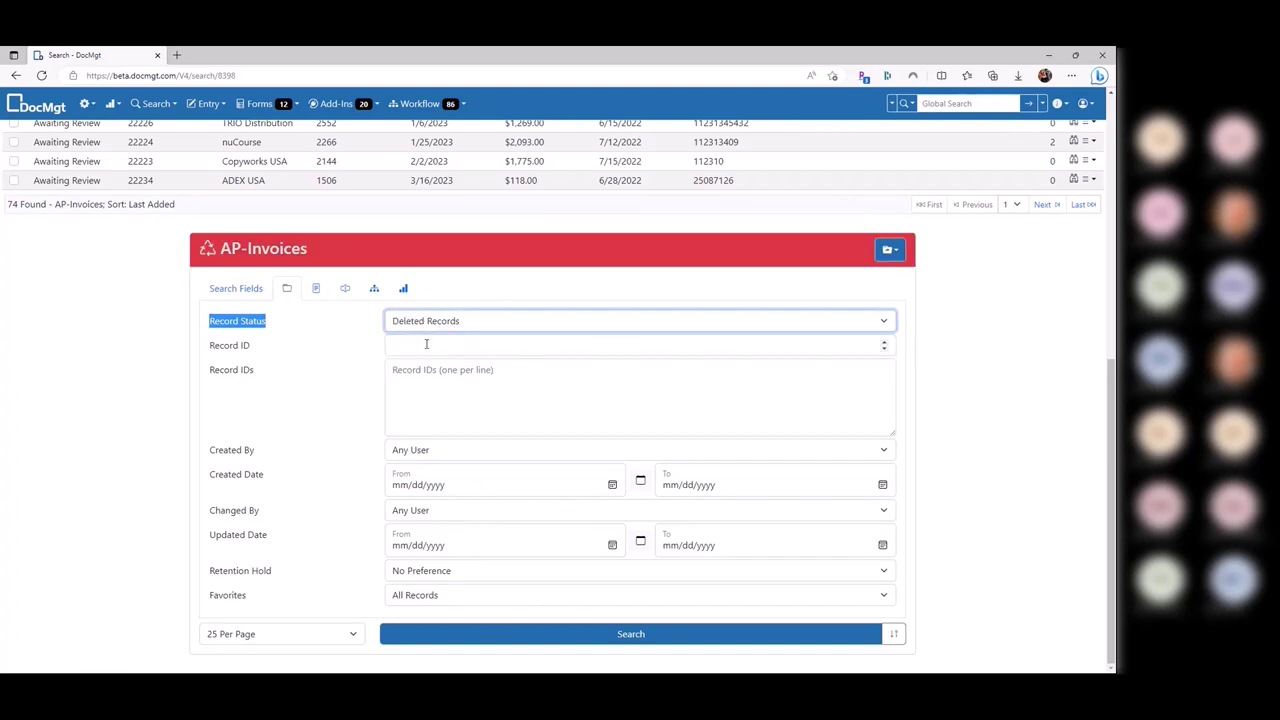
pyautogui.click(975, 309)
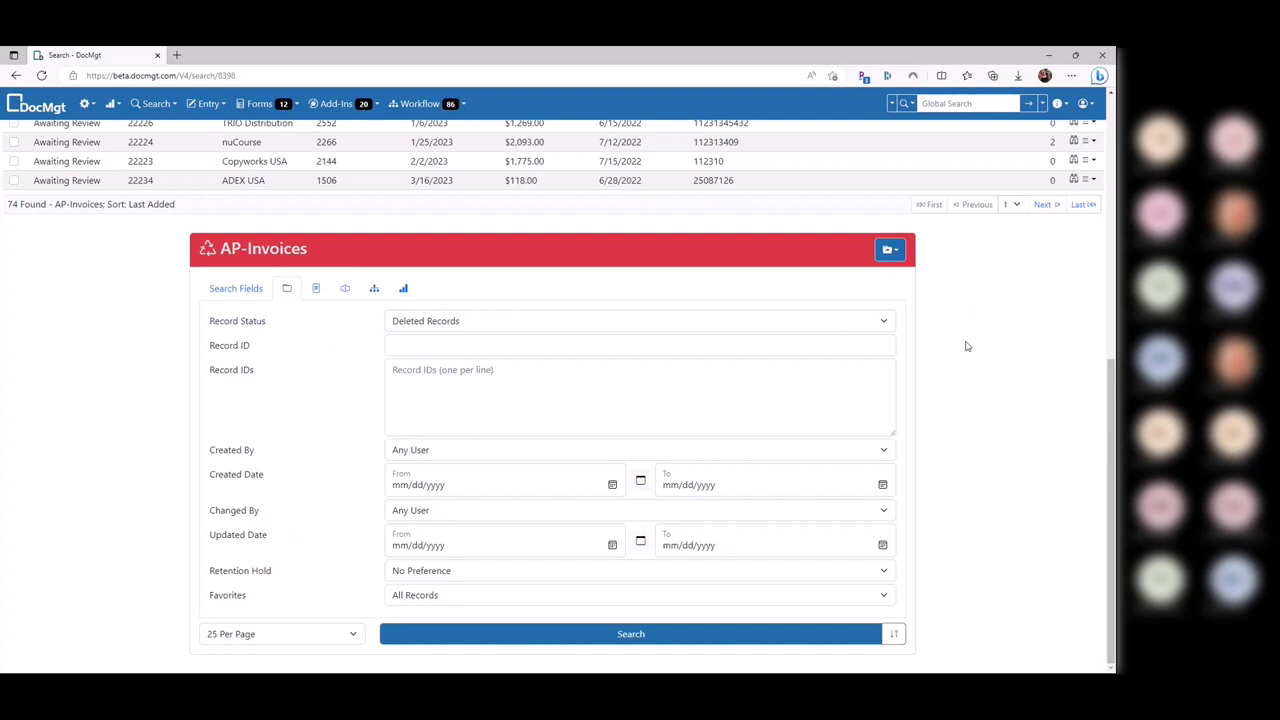
pyautogui.click(652, 635)
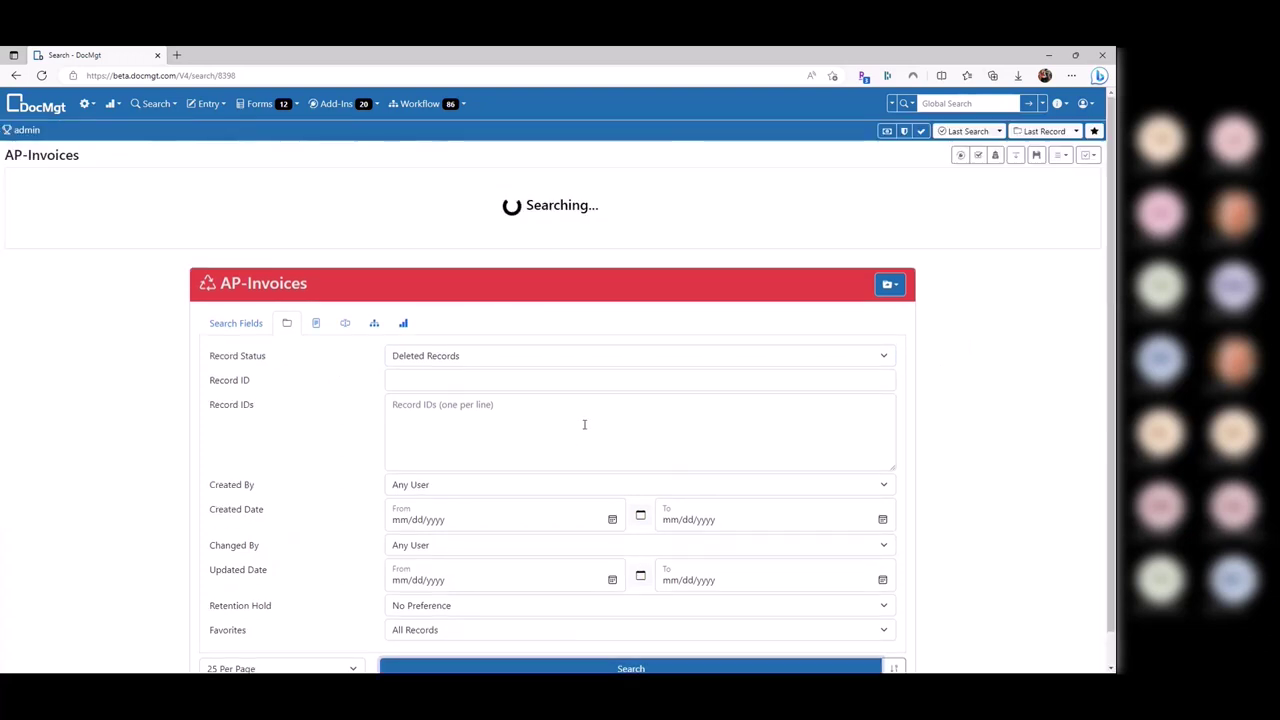
pyautogui.scroll(-1, 518, 372)
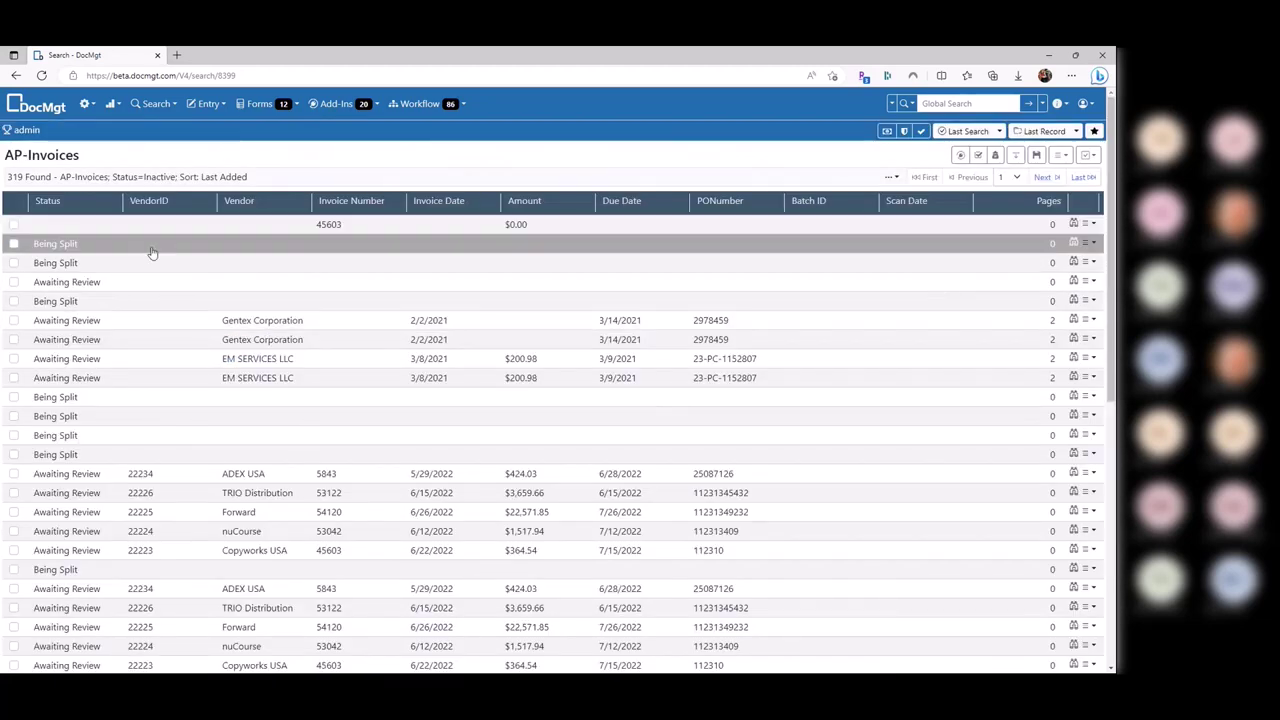
# Check the first two deleted records and review the operations for checked records, including restoring and purging
pyautogui.click(13, 224)
pyautogui.click(13, 243)
pyautogui.click(1083, 155)
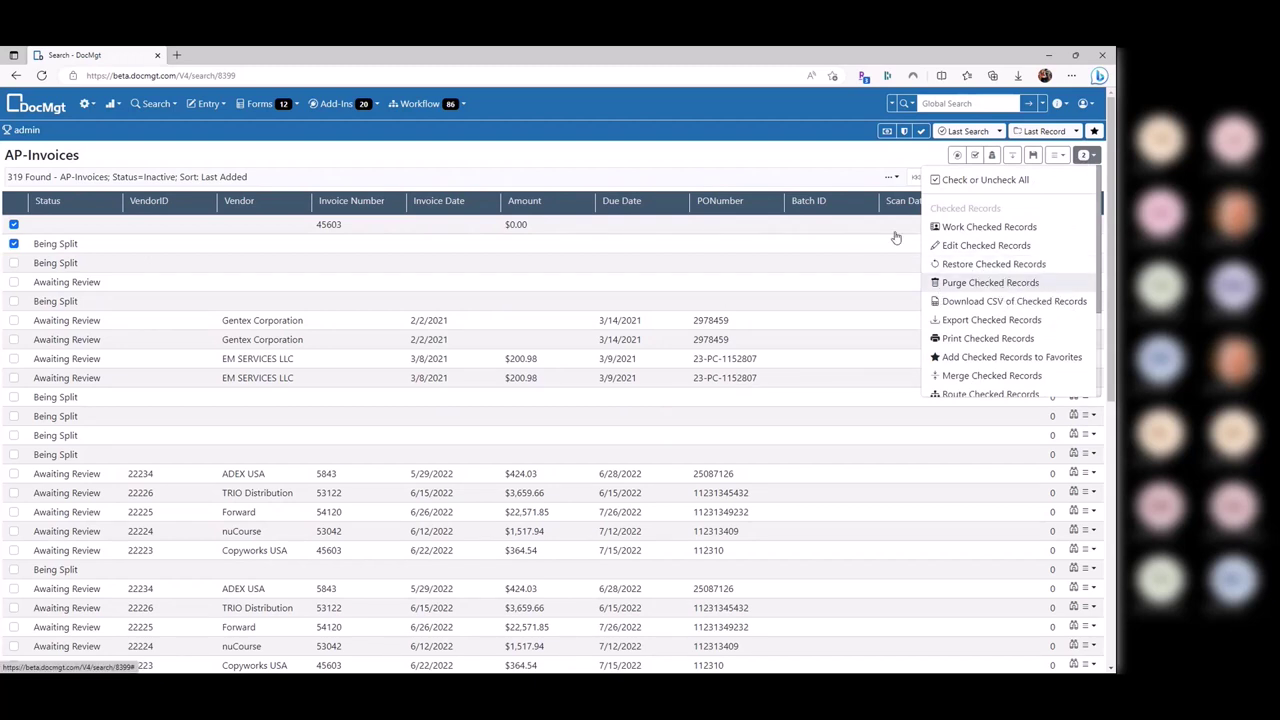
pyautogui.click(990, 282)
# Set the Record Status criterion back to Active Records and run the AP-Invoices search
pyautogui.scroll(-5, 600, 300)
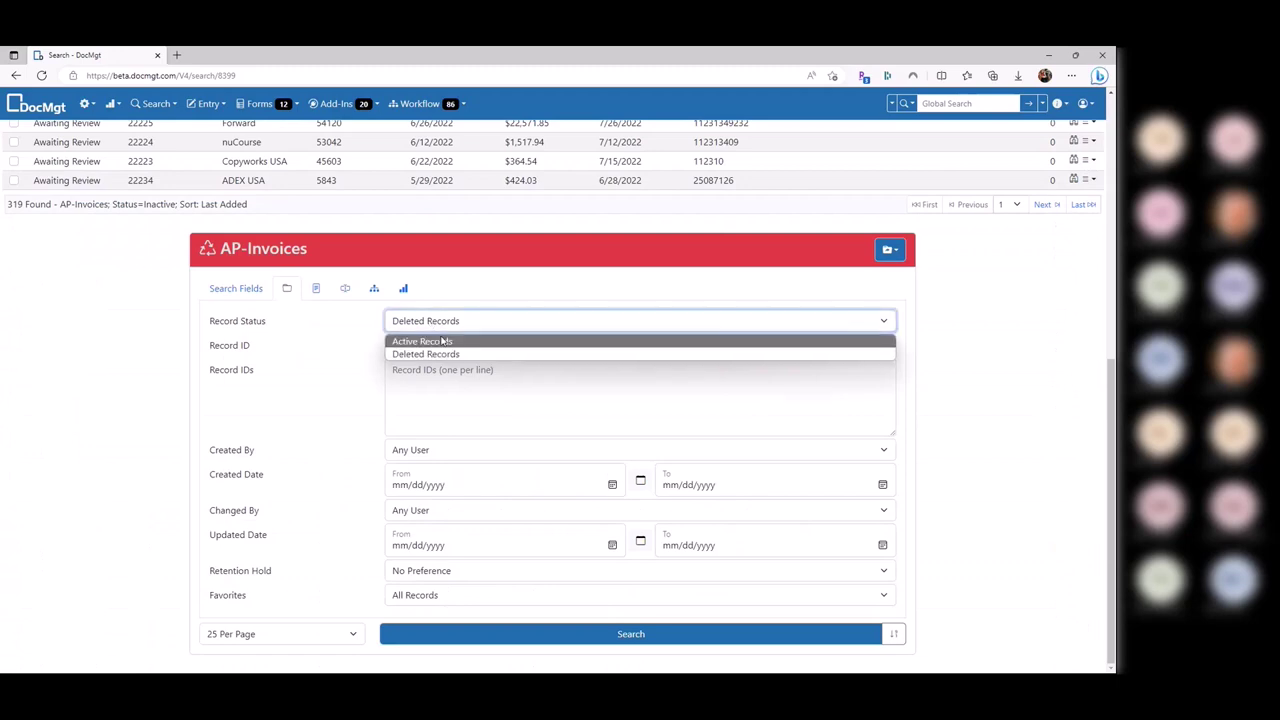
pyautogui.click(440, 341)
pyautogui.click(517, 633)
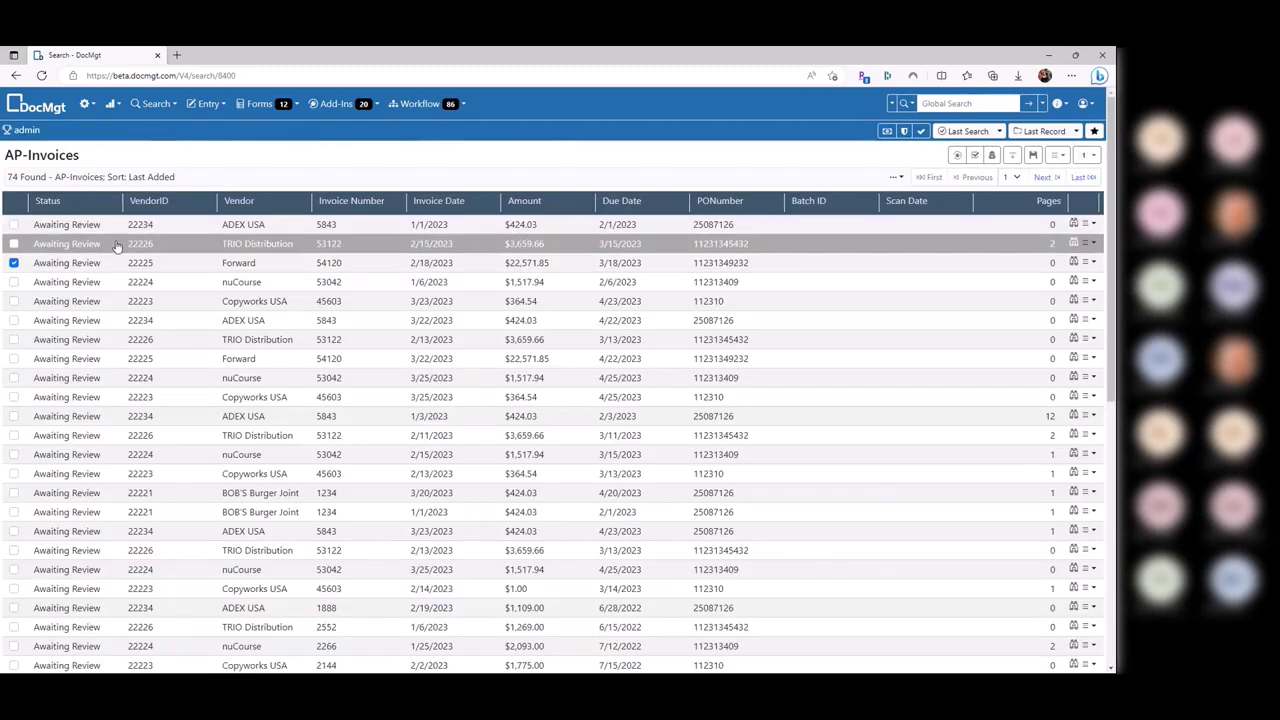
# Check the first TRIO Distribution and Forward invoices and review the operations for checked active records, including deletion
pyautogui.click(117, 246)
pyautogui.click(1085, 155)
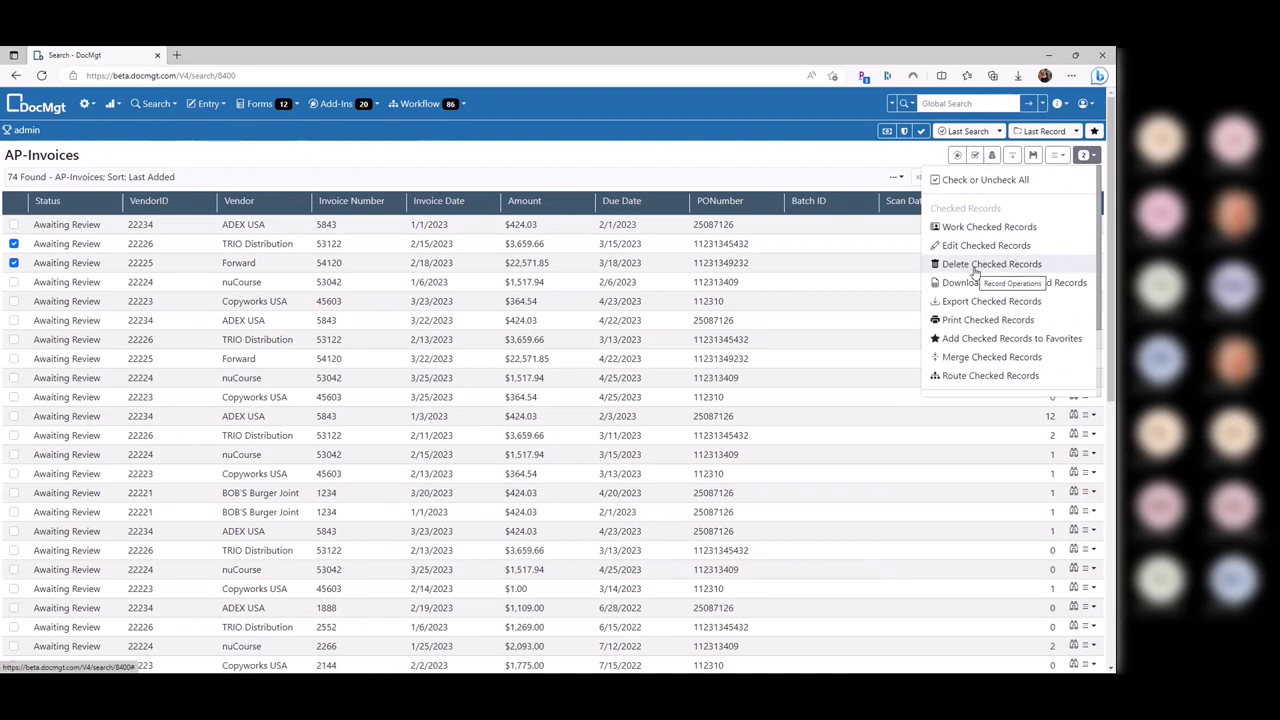
pyautogui.click(657, 161)
# Switch the Record Status criterion to Deleted Records without running the search
pyautogui.scroll(-5, 336, 210)
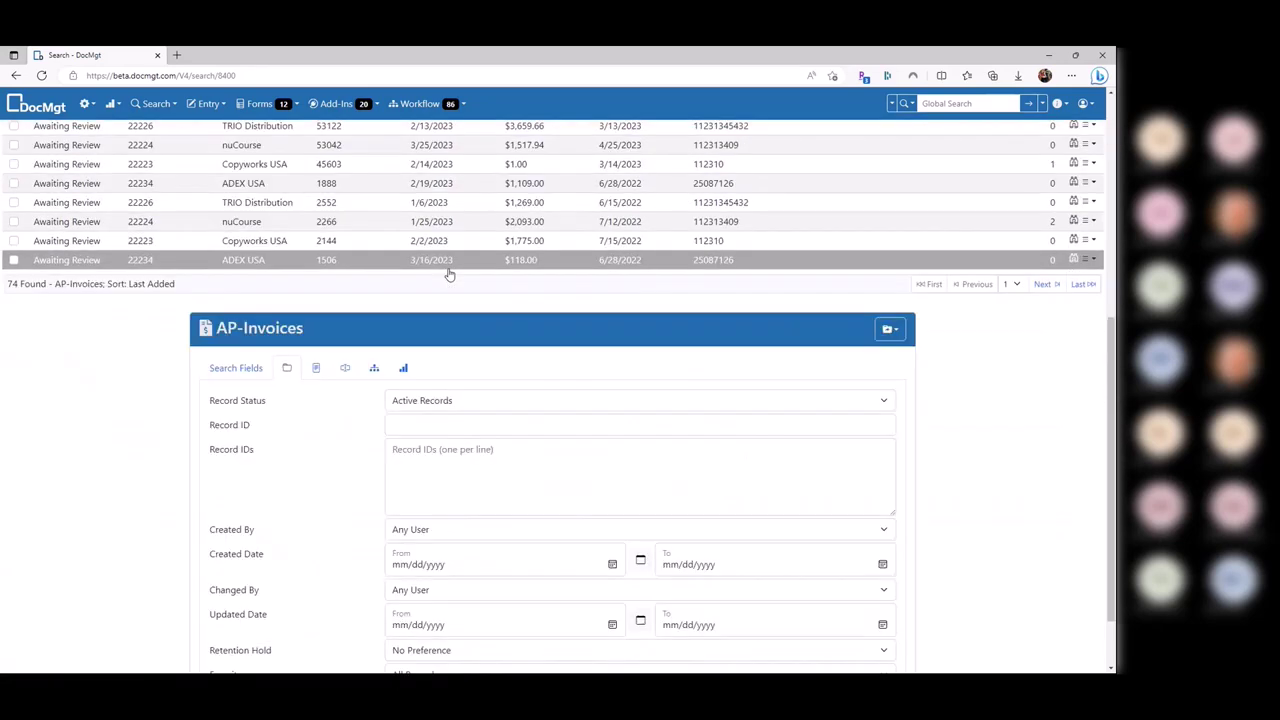
pyautogui.click(457, 390)
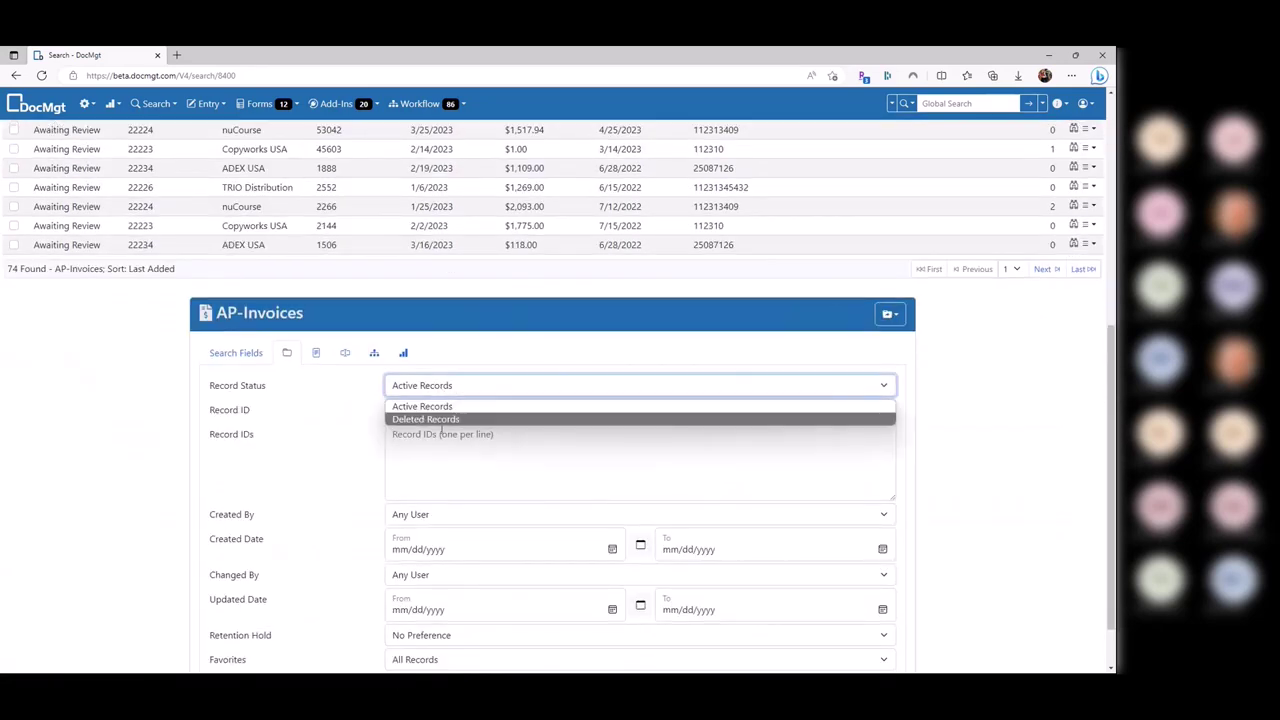
pyautogui.click(436, 424)
pyautogui.moveTo(205, 389); pyautogui.dragTo(500, 385)
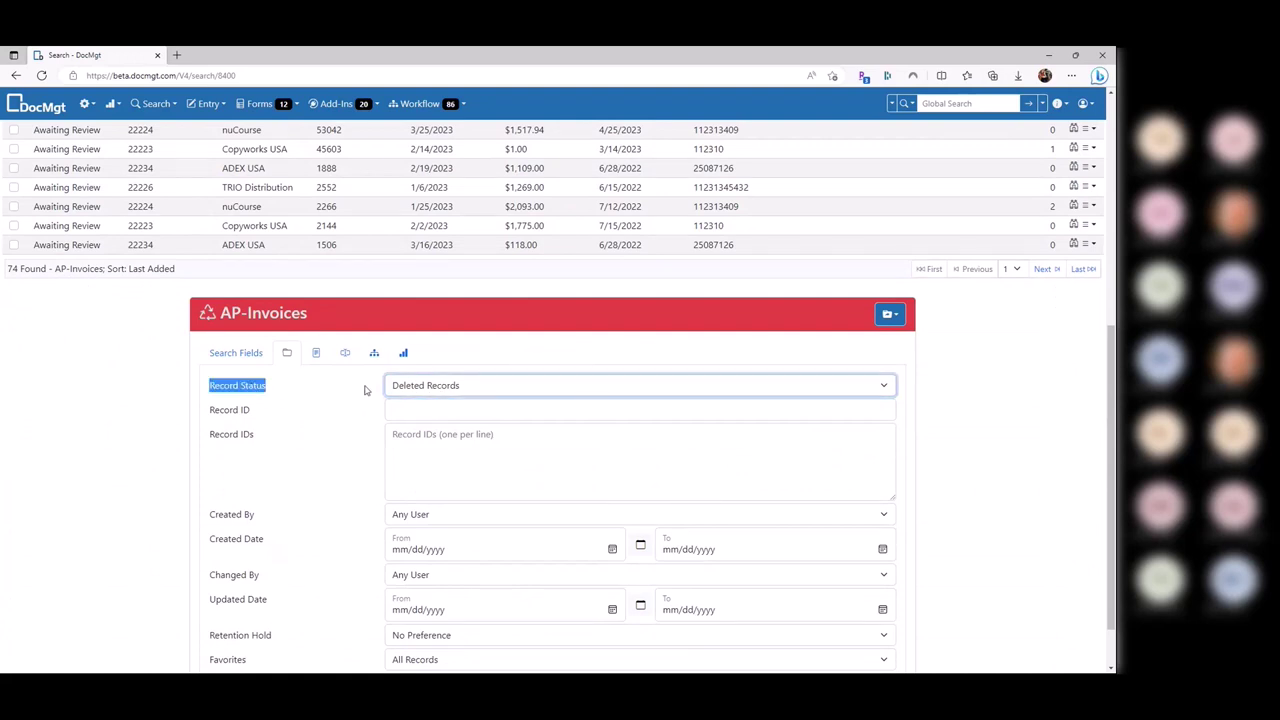
pyautogui.click(345, 396)
# Try the Record ID and multi-line Record IDs criteria, entering 1 as a sample ID in the list and clearing it
pyautogui.click(423, 409)
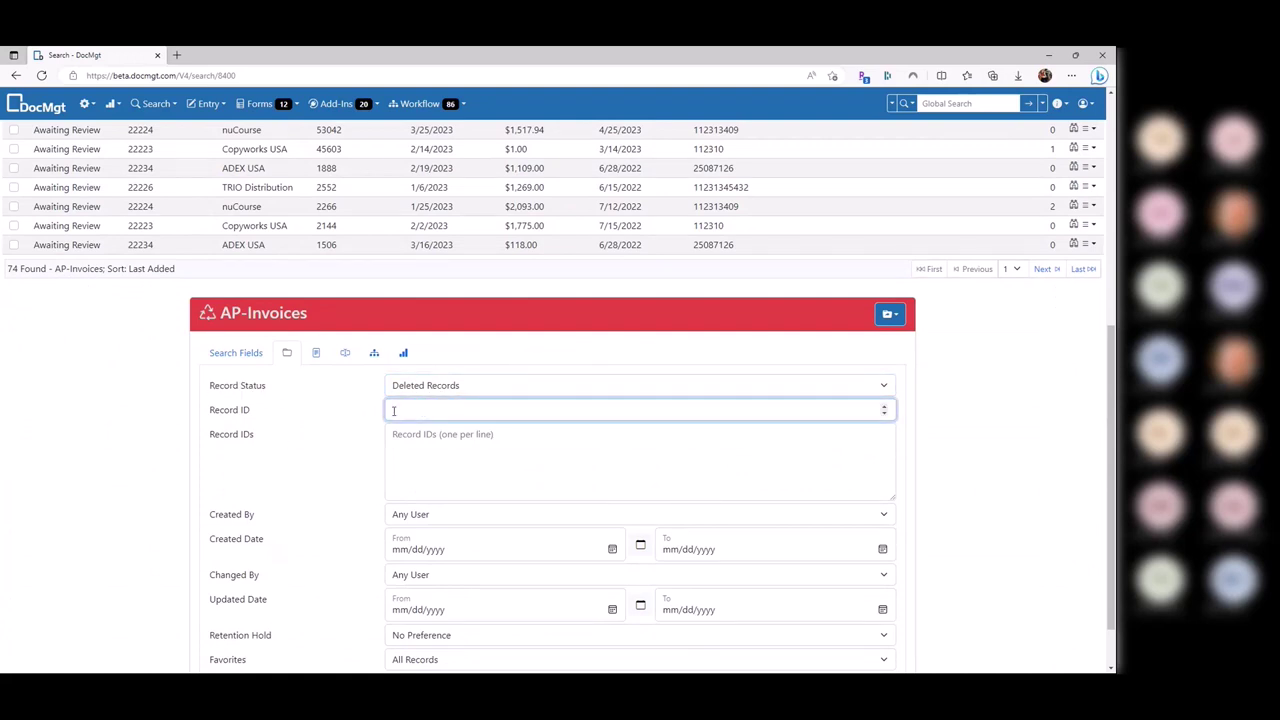
pyautogui.click(490, 452)
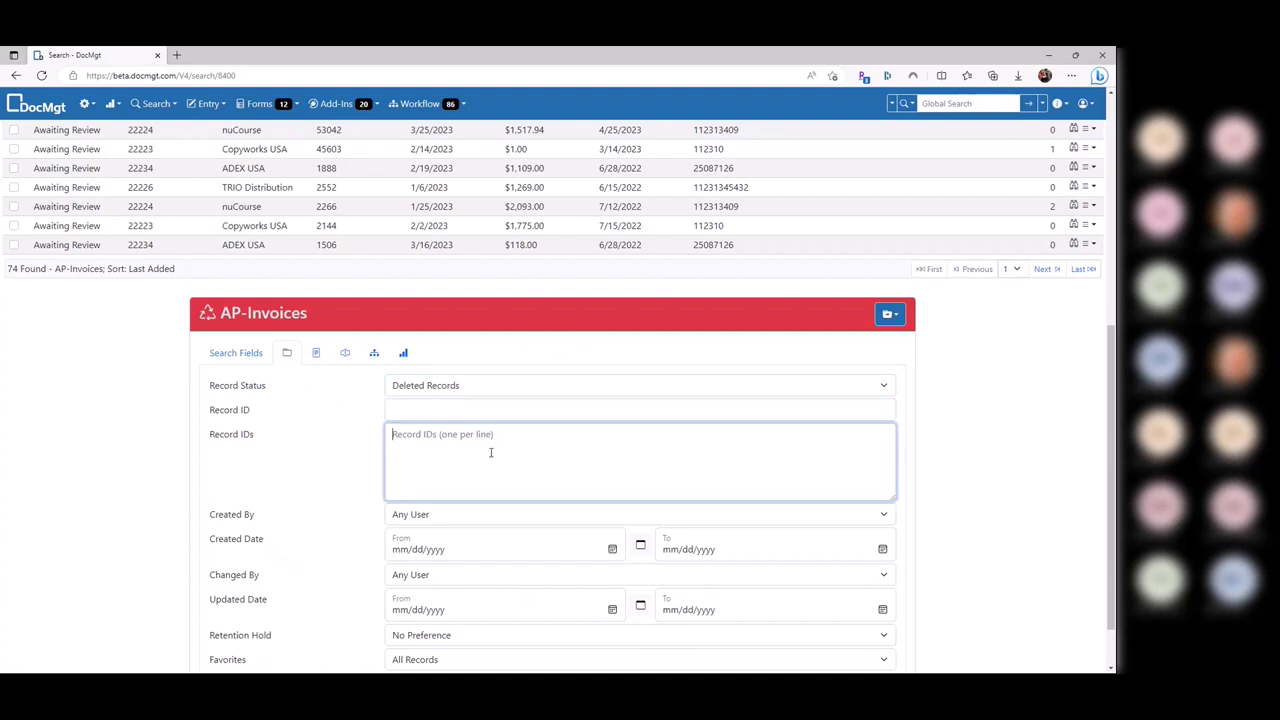
pyautogui.write('1')
pyautogui.hotkey('ctrl', 'a')
pyautogui.press('BackSpace')
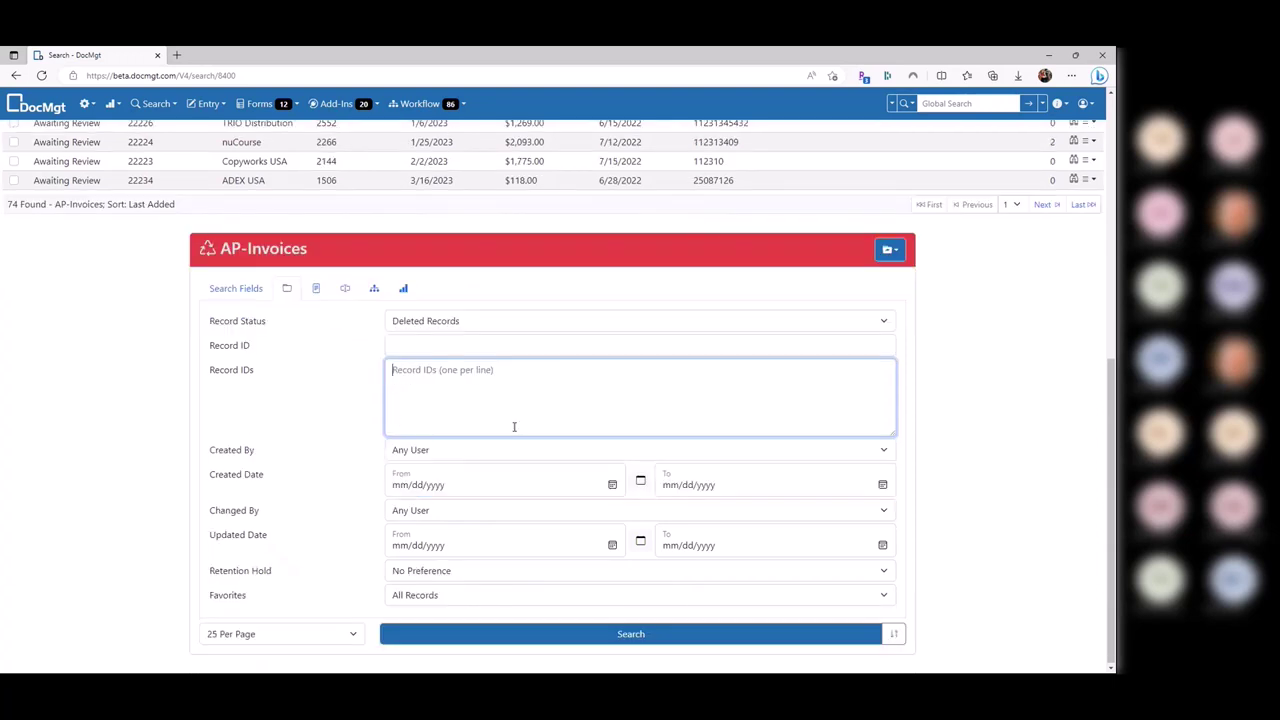
# Examine the user choices for Created By and Changed By and the calendar for the Created Date range
pyautogui.scroll(-1, 514, 426)
pyautogui.click(418, 452)
pyautogui.click(418, 452)
pyautogui.click(420, 512)
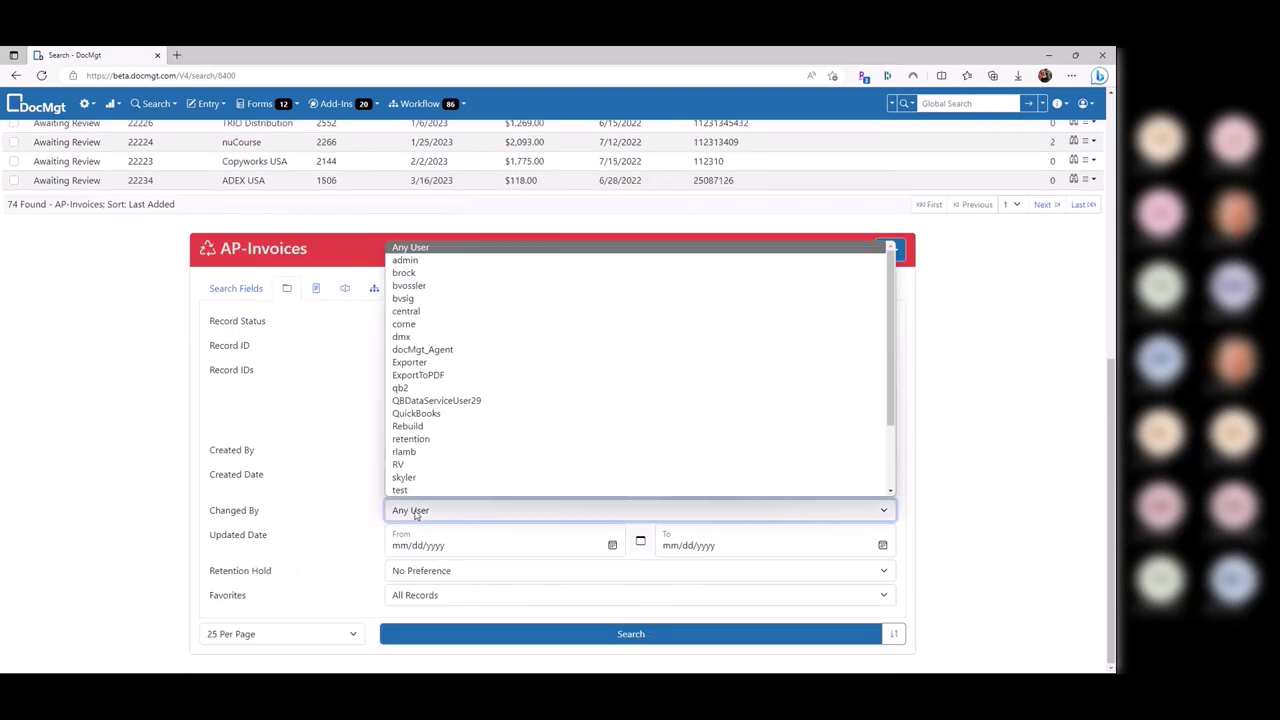
pyautogui.click(420, 512)
pyautogui.click(612, 484)
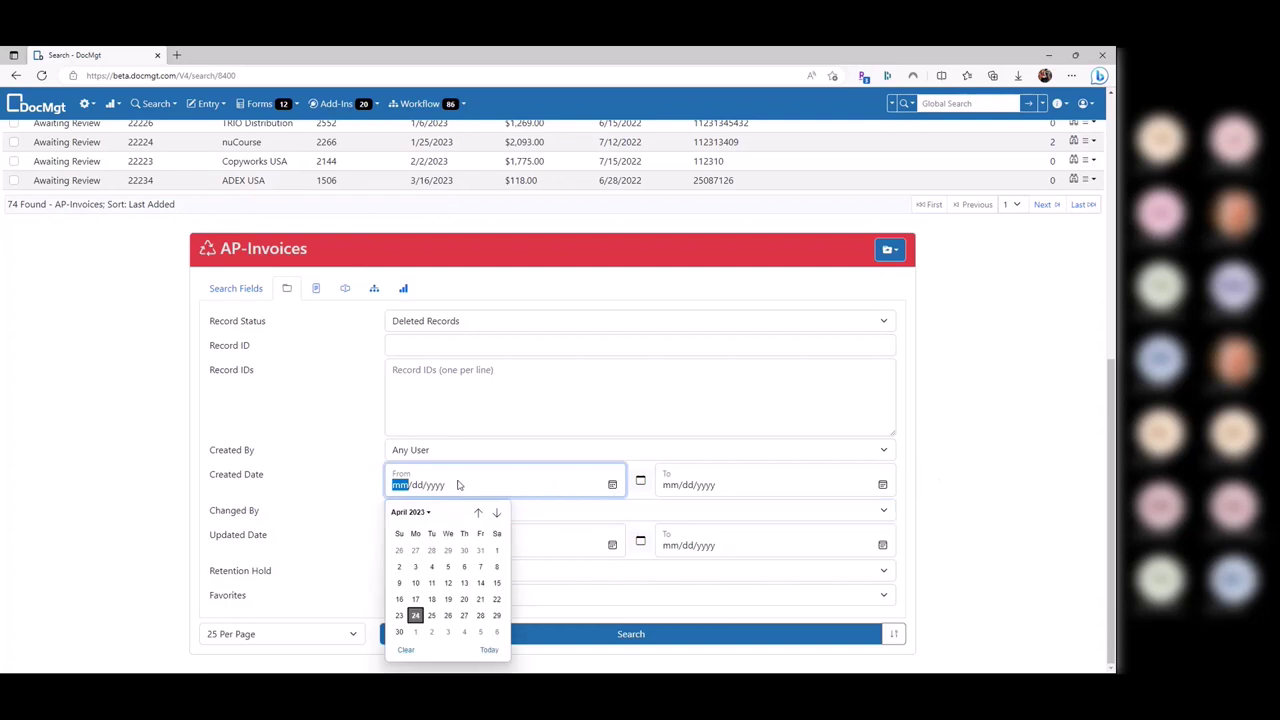
pyautogui.click(836, 527)
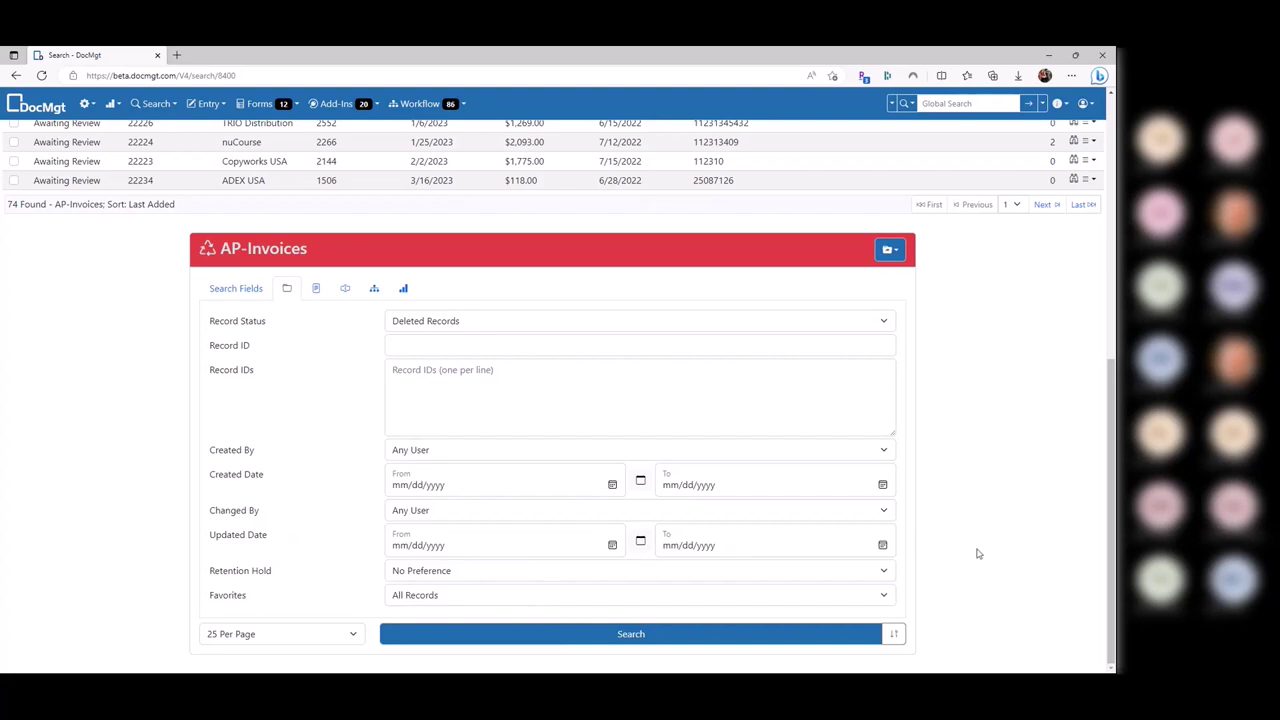
# Examine the Retention Hold and Favorites criteria, including the options for records with or without a retention hold
pyautogui.click(442, 574)
pyautogui.click(442, 576)
pyautogui.click(425, 598)
pyautogui.click(425, 598)
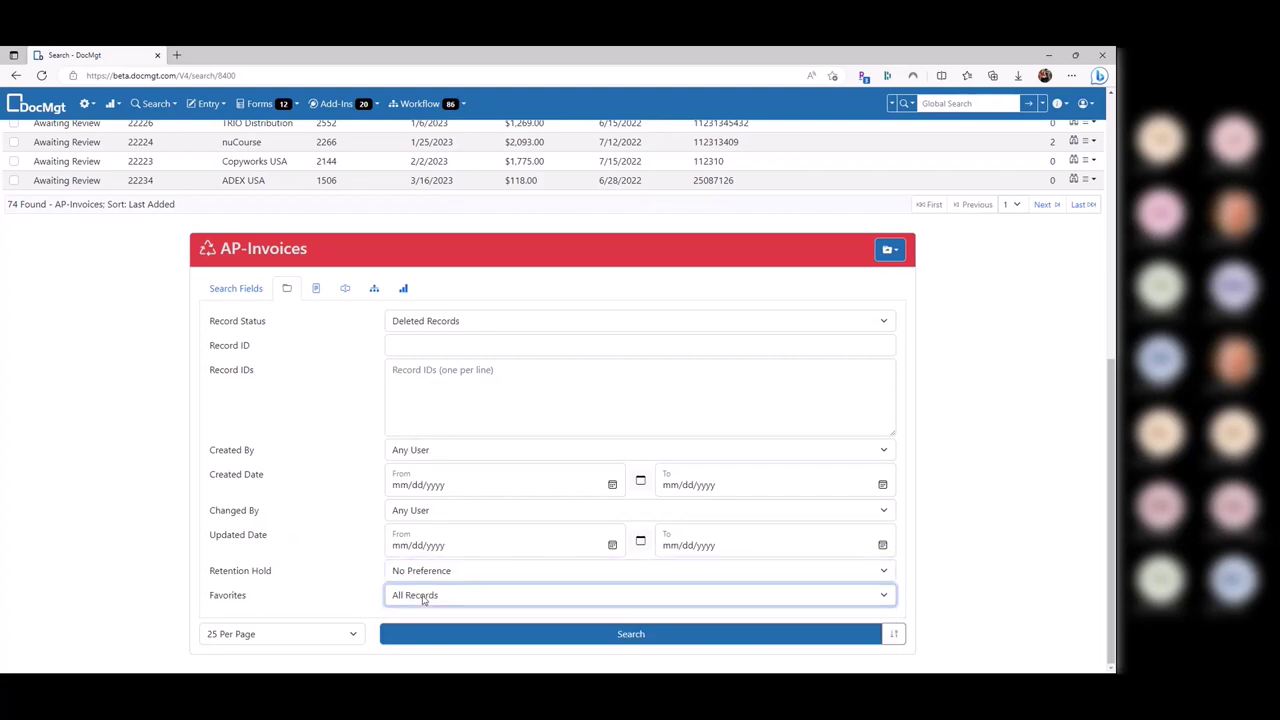
pyautogui.click(428, 575)
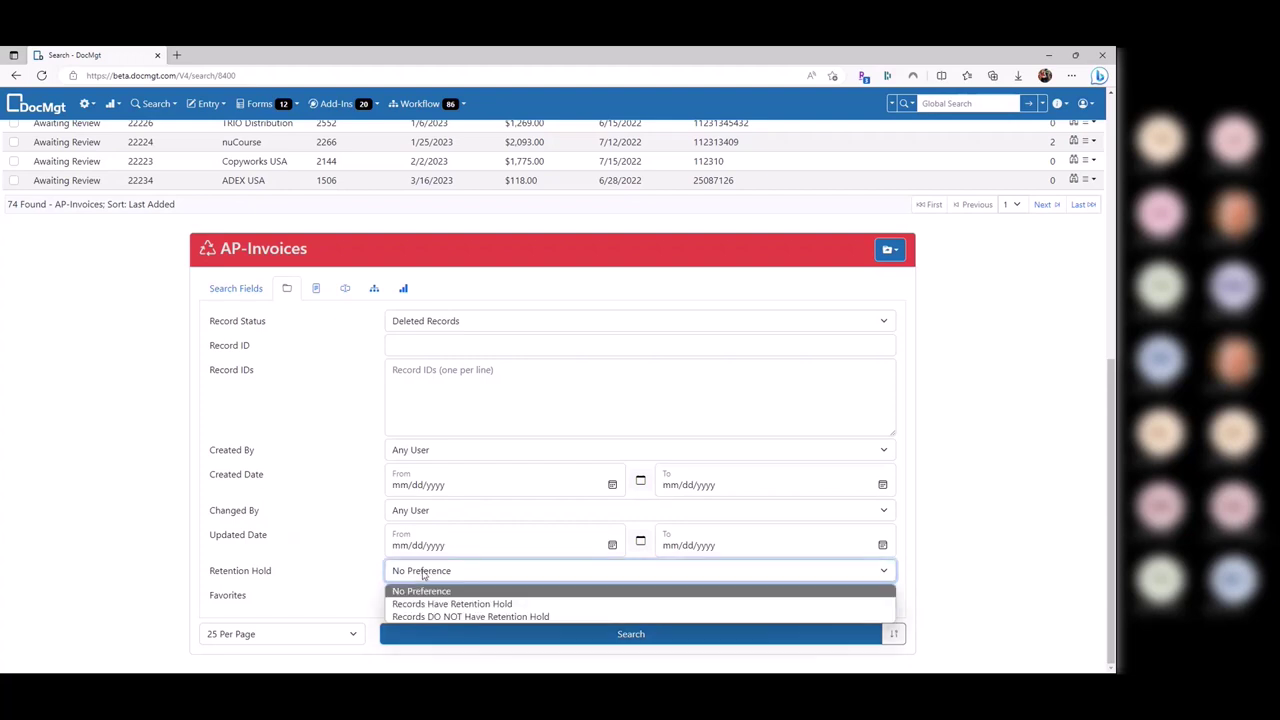
pyautogui.click(428, 576)
pyautogui.moveTo(292, 578); pyautogui.dragTo(209, 578)
pyautogui.click(408, 571)
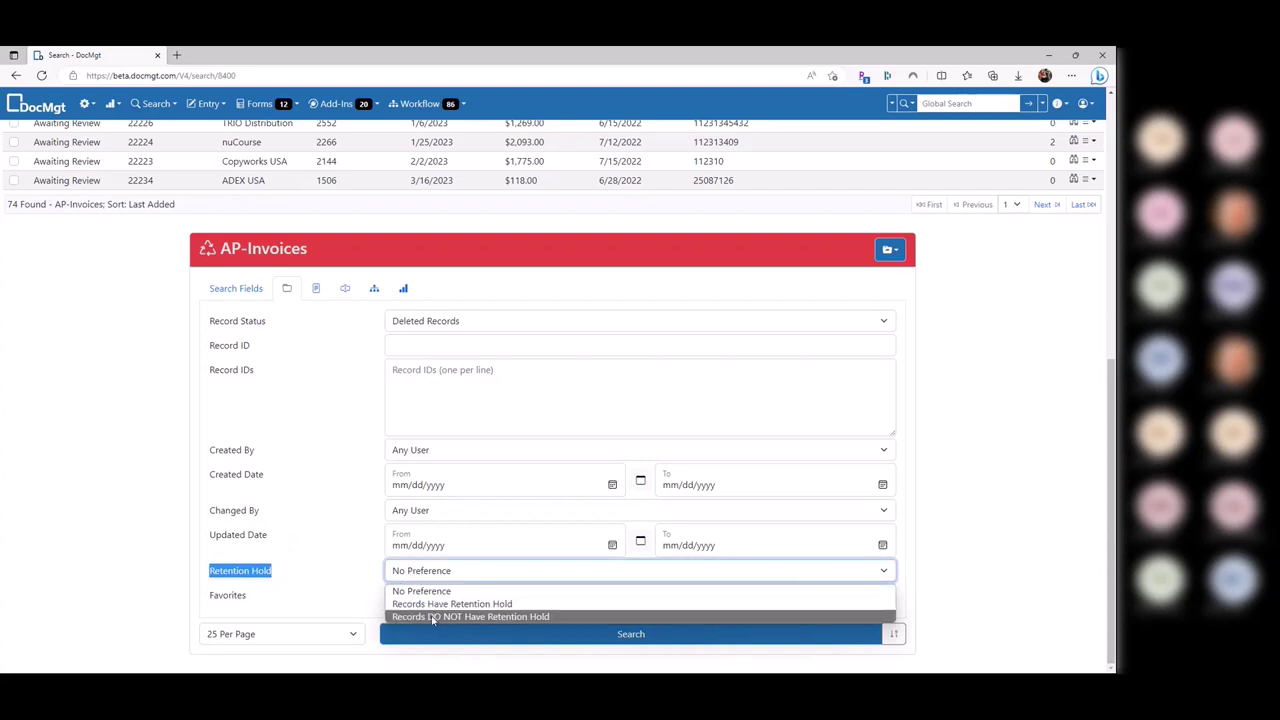
pyautogui.click(320, 566)
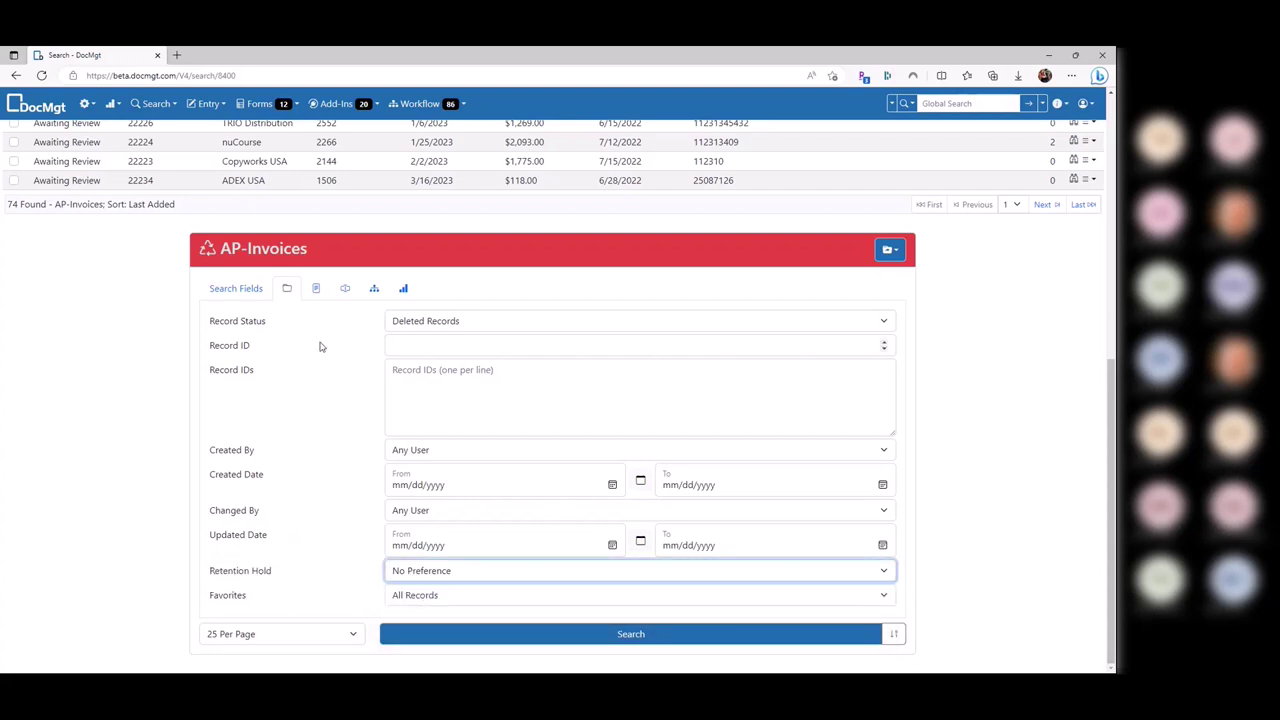
# Open the document search criteria and go through the Document ID, Category, SubCategory and Name fields
pyautogui.click(316, 290)
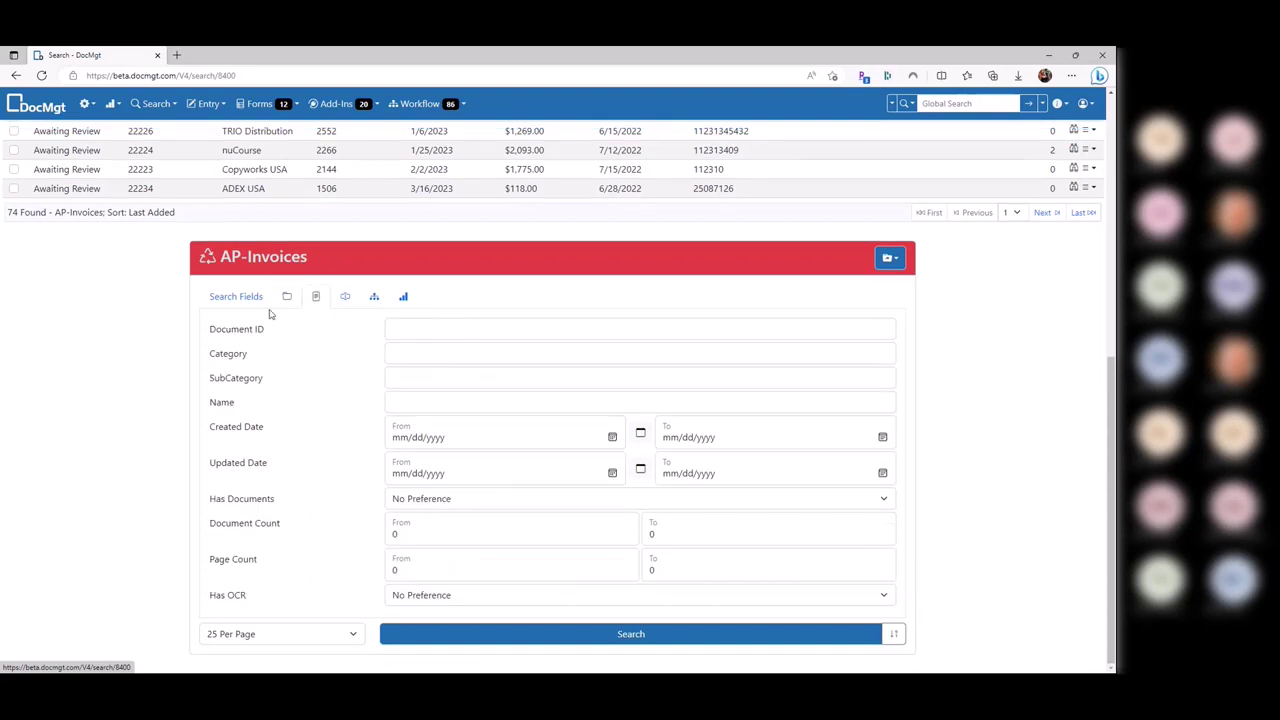
pyautogui.click(415, 329)
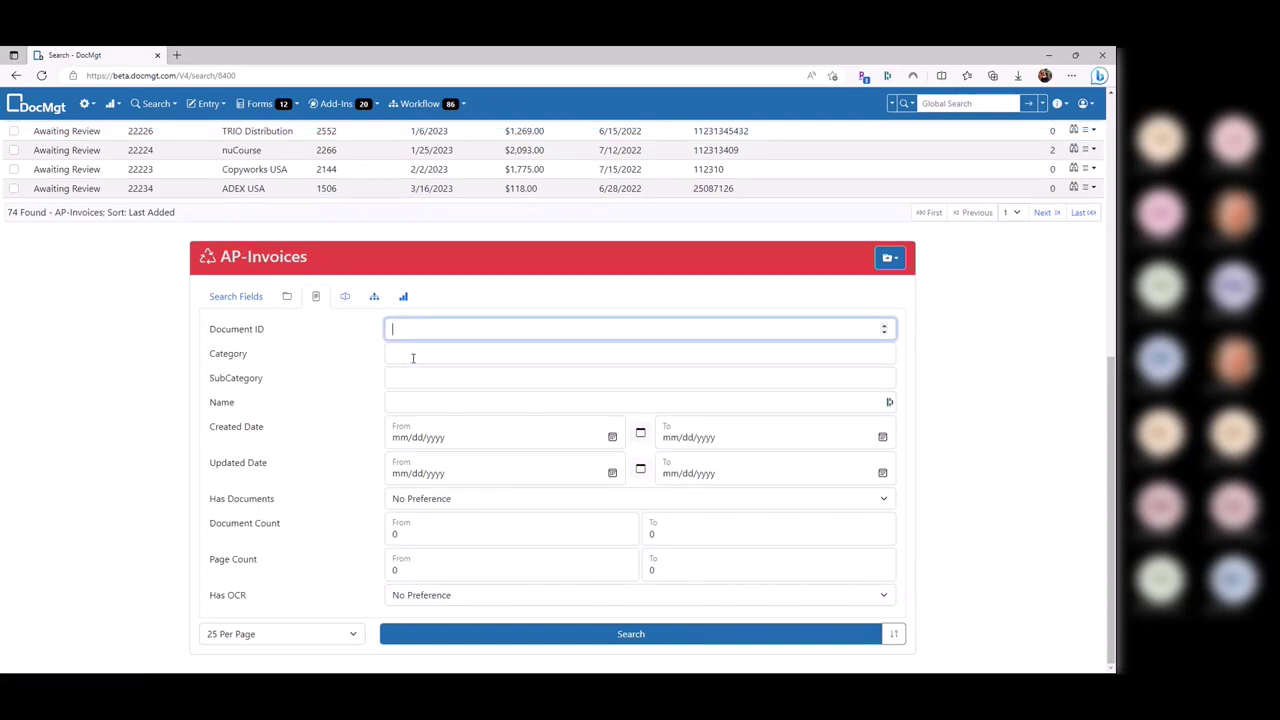
pyautogui.click(413, 356)
pyautogui.click(417, 377)
pyautogui.click(417, 402)
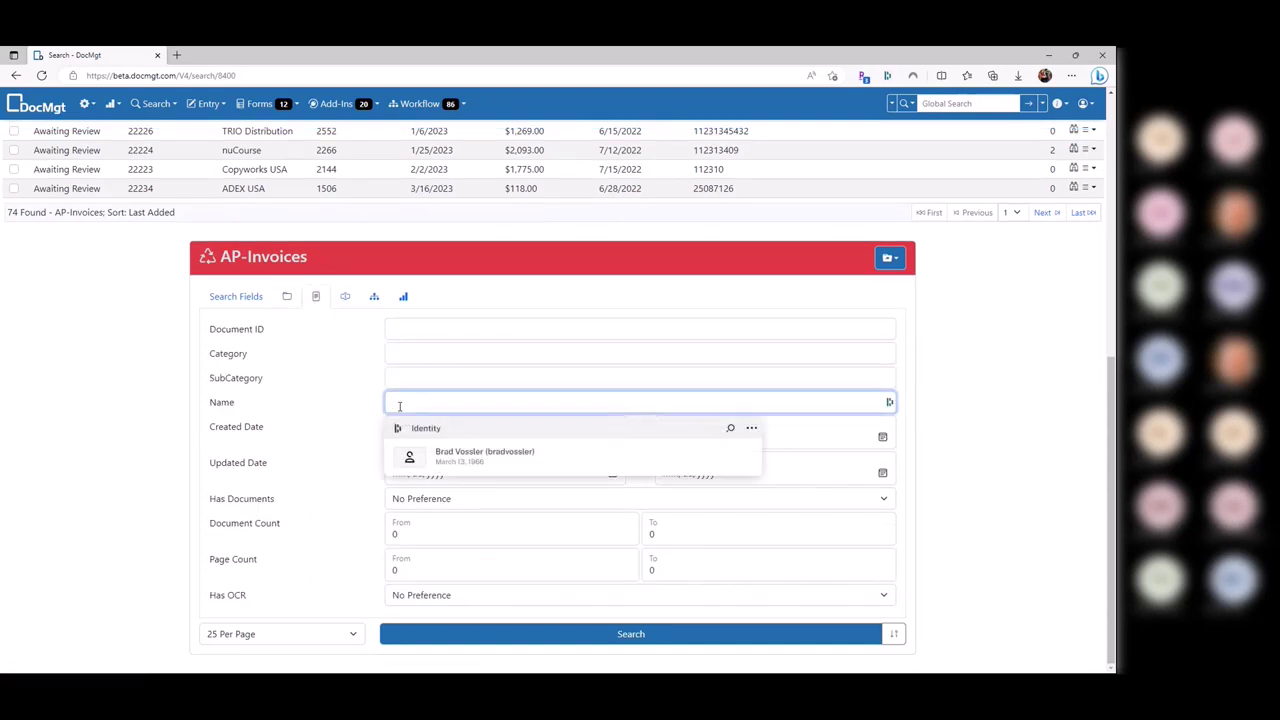
pyautogui.click(331, 379)
pyautogui.click(1012, 424)
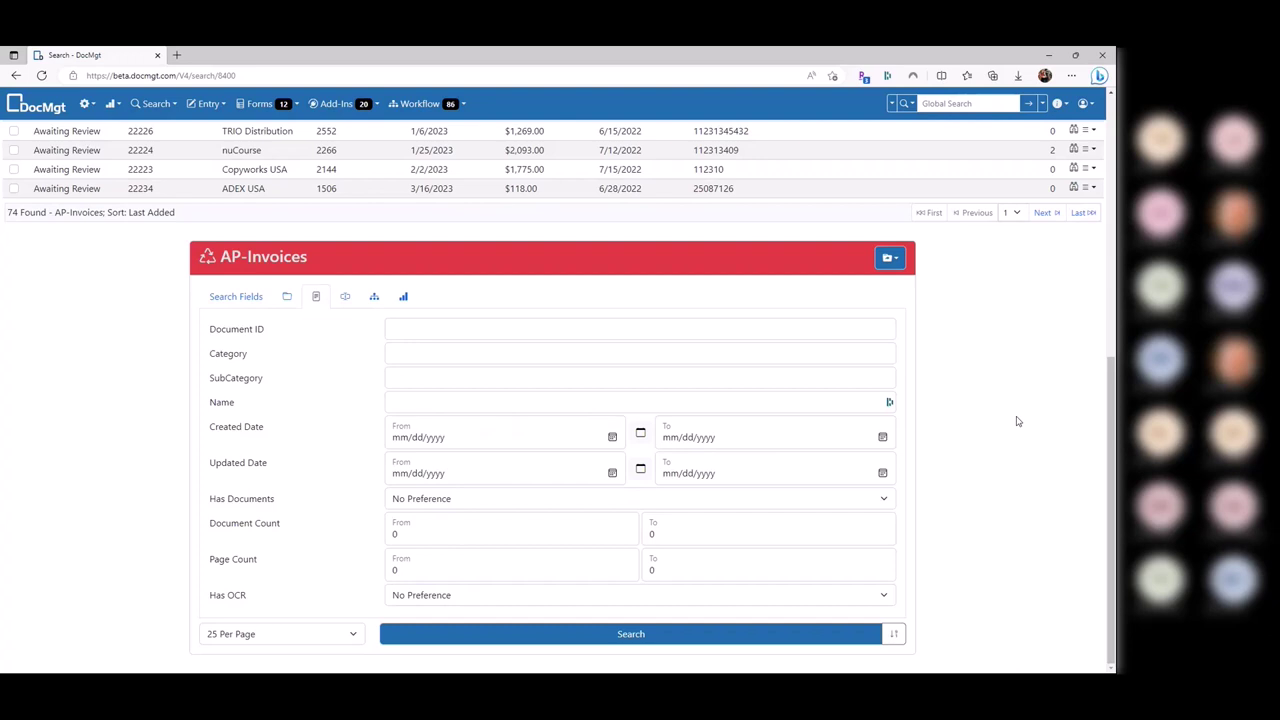
# Try entering random sample text in the Category criterion, and clear the field
pyautogui.click(419, 361)
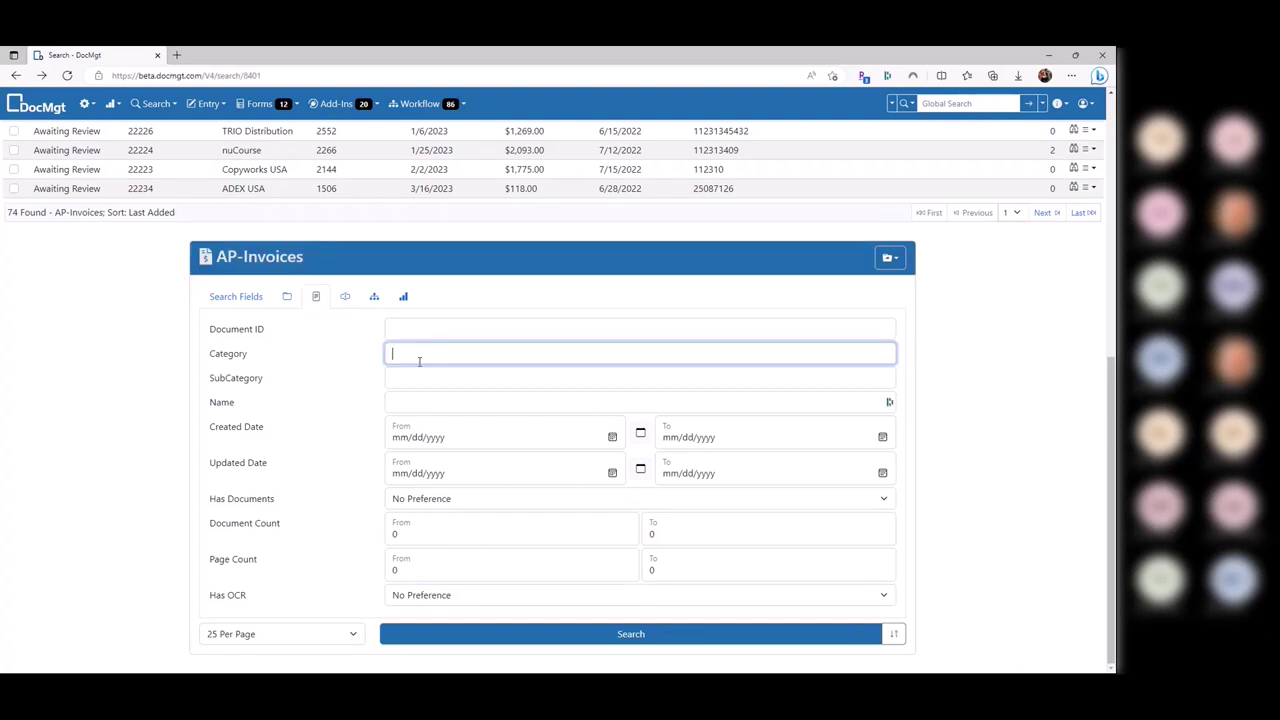
pyautogui.write('sdfh;askj')
pyautogui.press('BackSpace')
pyautogui.press('BackSpace')
pyautogui.press('BackSpace')
pyautogui.press('BackSpace')
pyautogui.press('BackSpace')
pyautogui.press('BackSpace')
pyautogui.press('BackSpace')
pyautogui.press('BackSpace')
pyautogui.press('BackSpace')
pyautogui.press('BackSpace')
# Set Has Documents to Records DO NOT Have Documents, and return it to No Preference
pyautogui.click(420, 500)
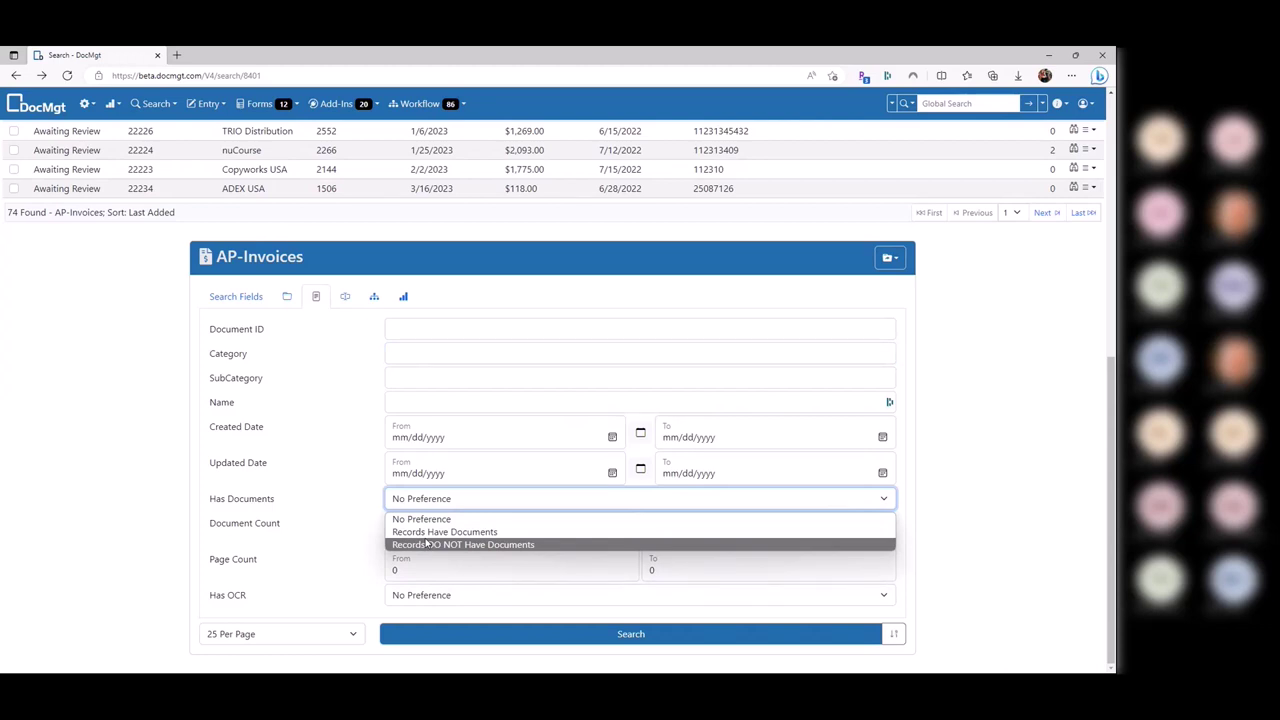
pyautogui.click(430, 544)
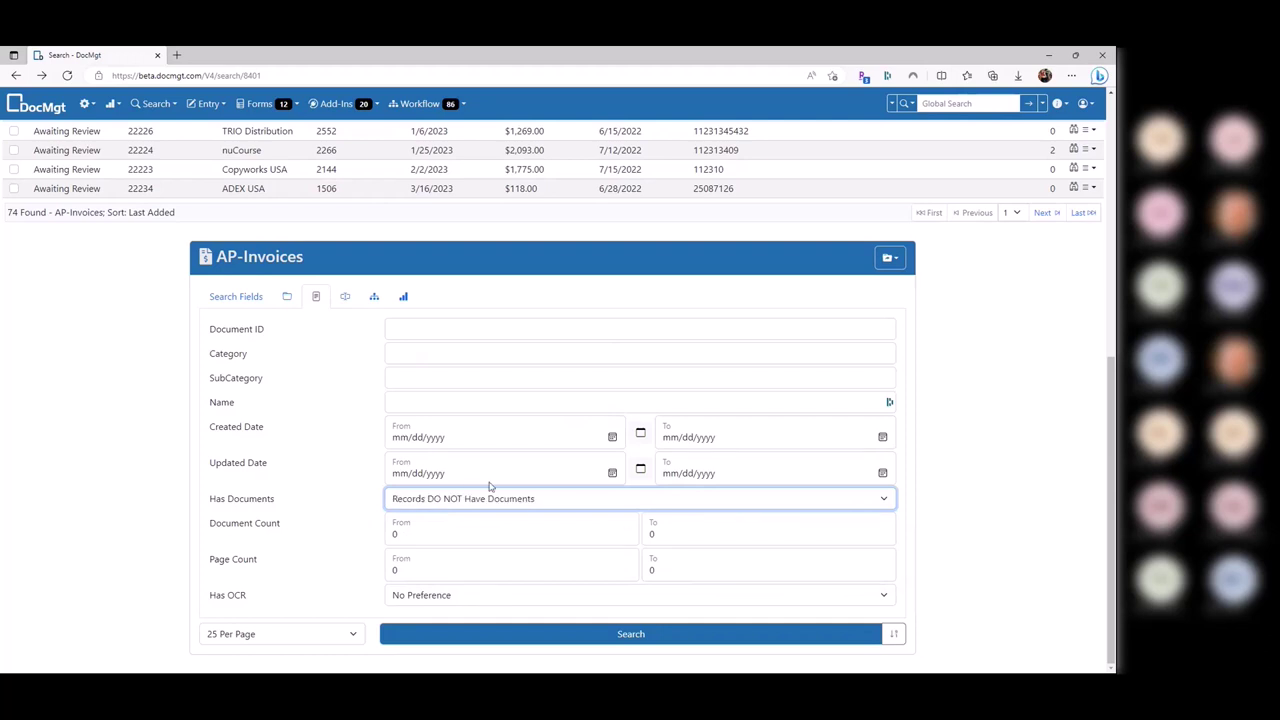
pyautogui.press('Up')
pyautogui.press('Up')
# Set the Document Count range from 5 to 100
pyautogui.press('Tab')
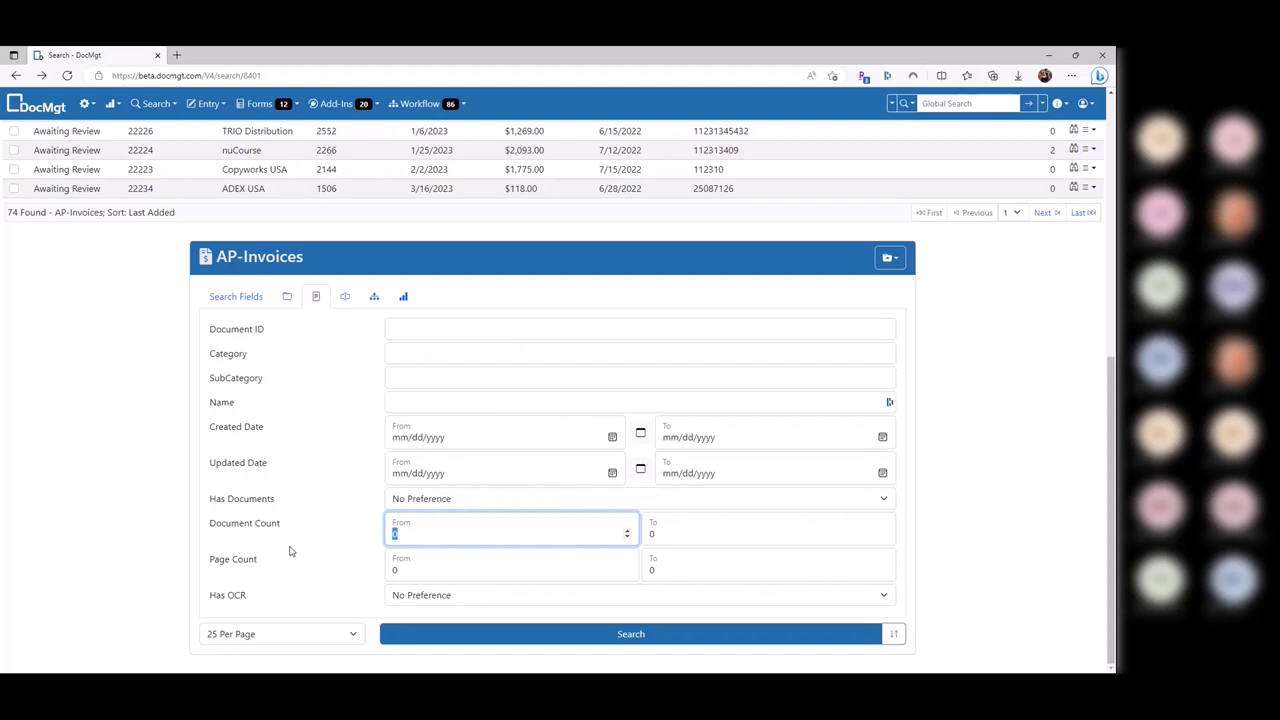
pyautogui.write('5')
pyautogui.press('Tab')
pyautogui.write('100')
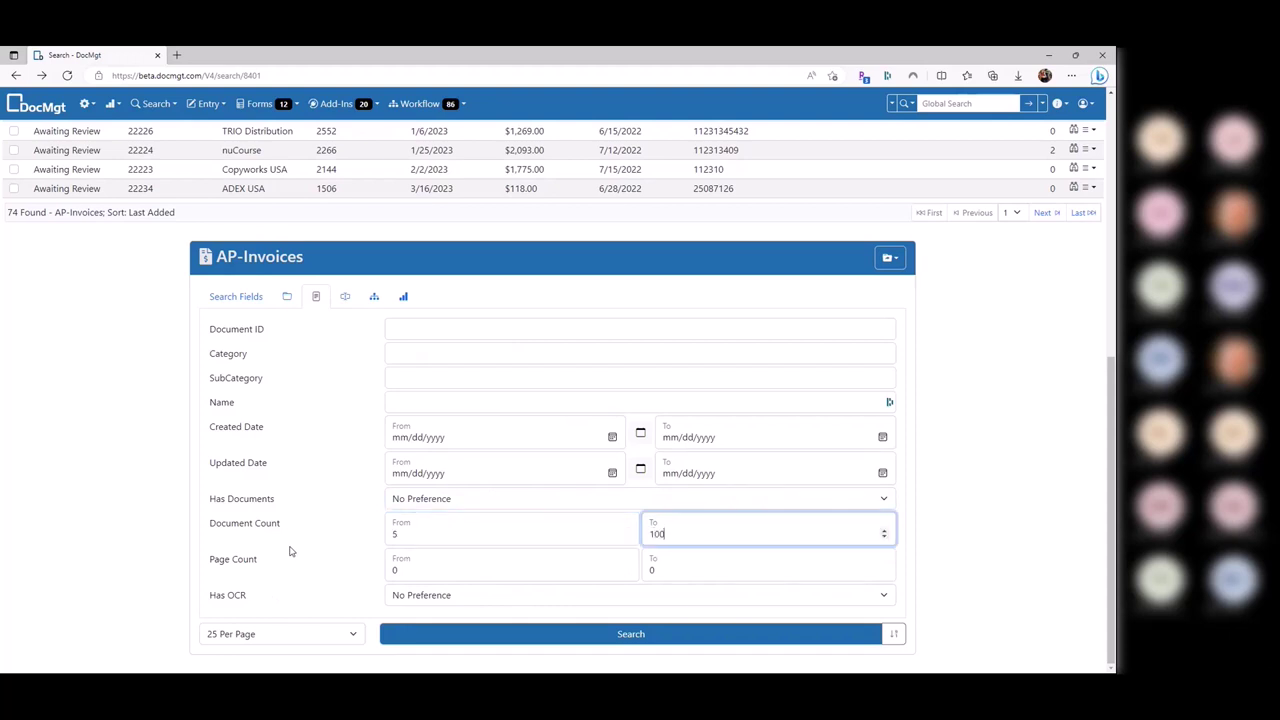
# Set the Page Count range from 1 to 10 in the document criteria
pyautogui.press('Tab')
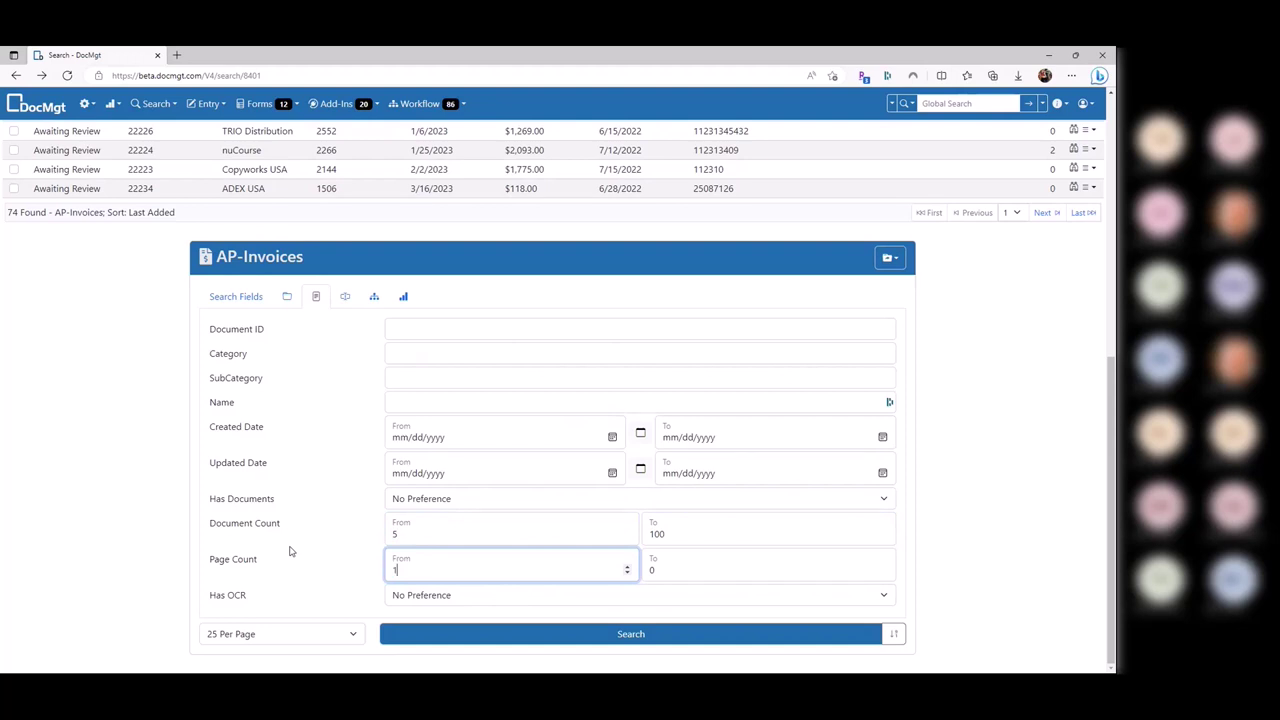
pyautogui.press('Tab')
pyautogui.write('1')
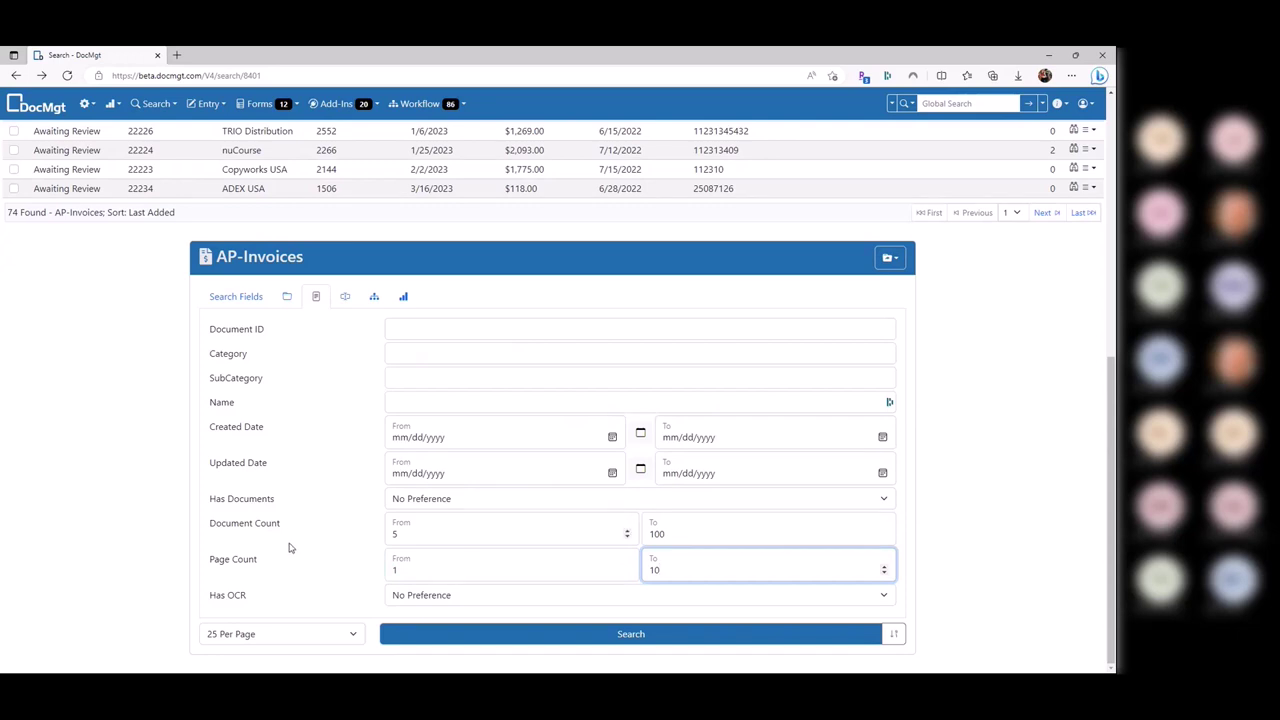
pyautogui.moveTo(218, 560); pyautogui.dragTo(267, 568)
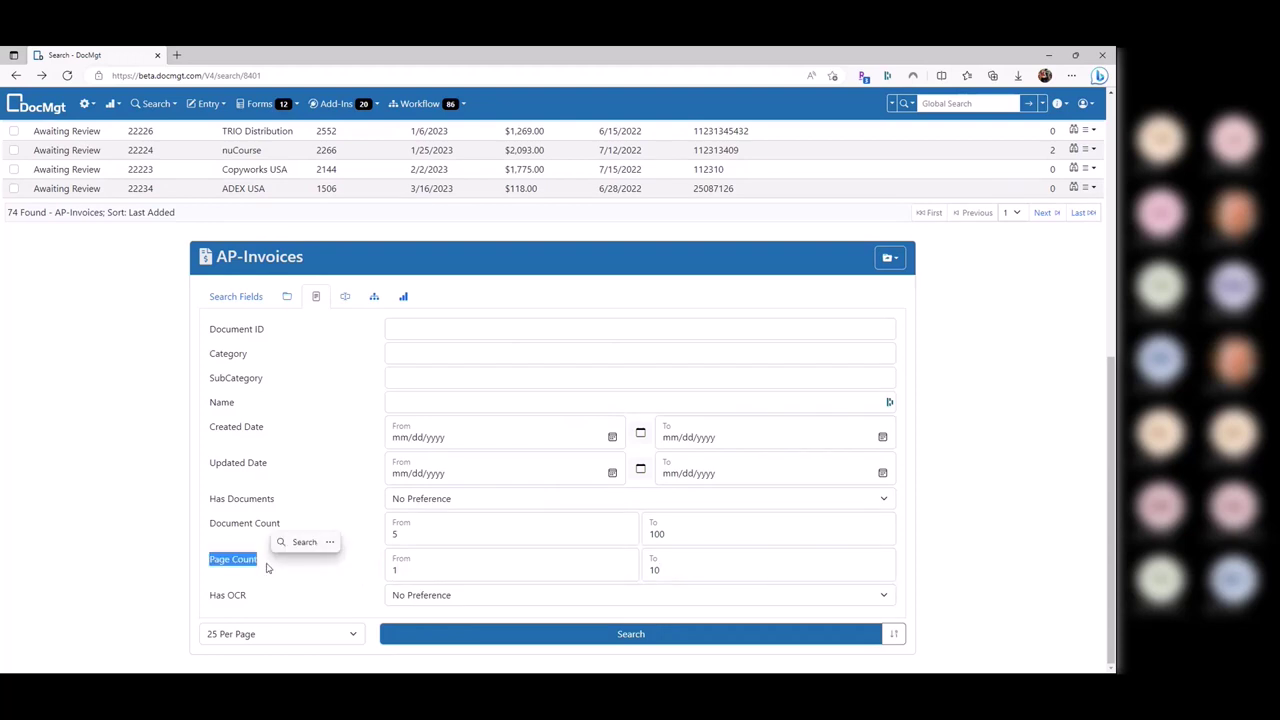
pyautogui.click(267, 568)
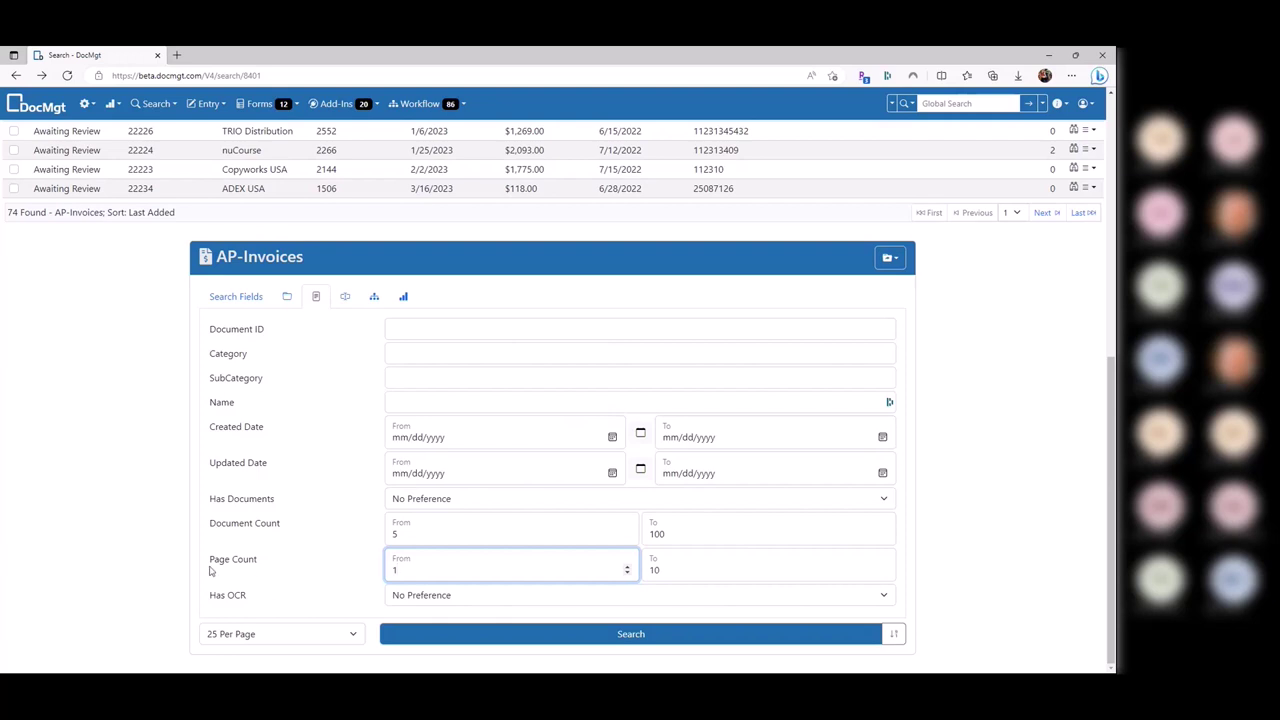
pyautogui.moveTo(212, 563); pyautogui.dragTo(282, 573)
pyautogui.click(279, 571)
pyautogui.click(1011, 605)
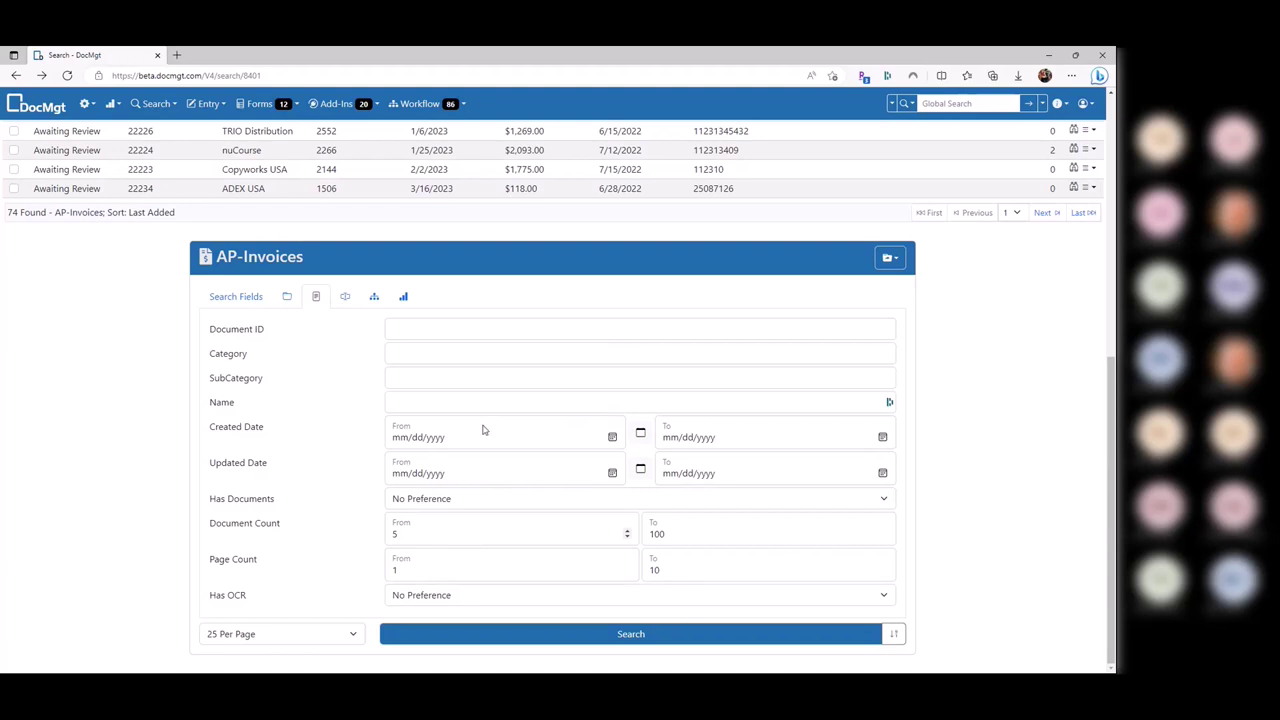
# Look through the Has OCR options, leaving No Preference, and open the Custom Fields criteria
pyautogui.click(460, 597)
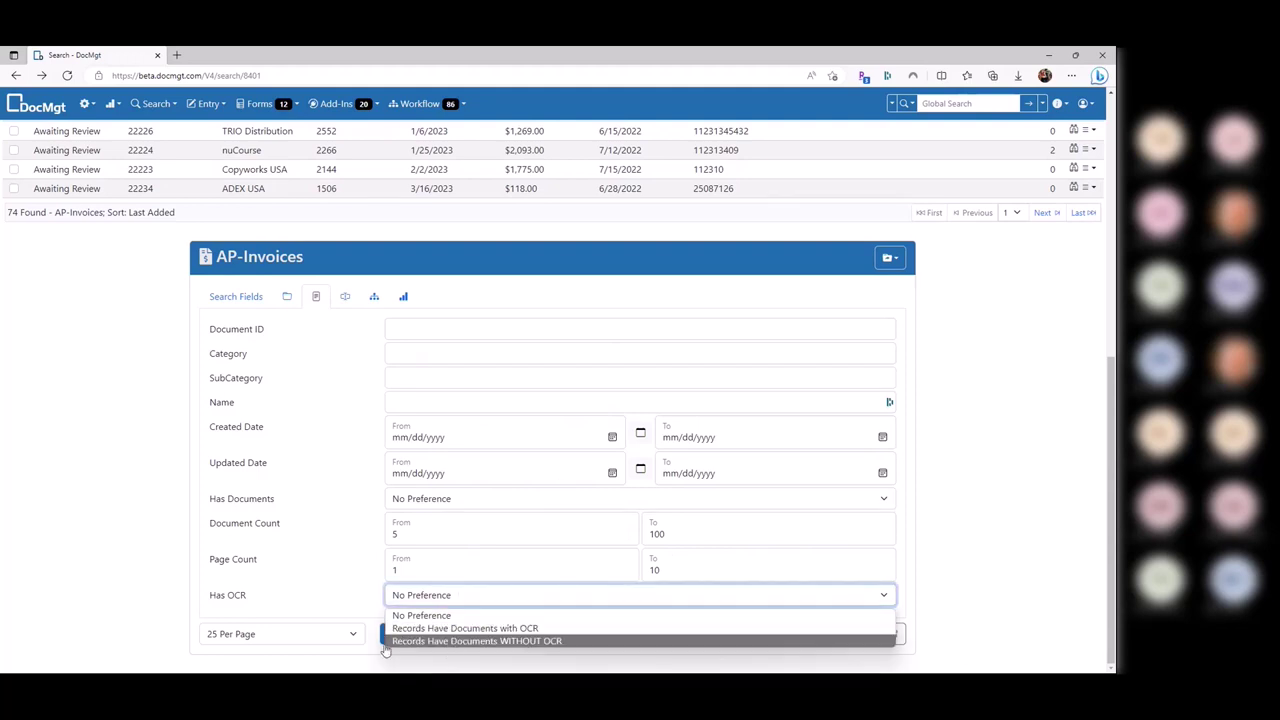
pyautogui.click(323, 594)
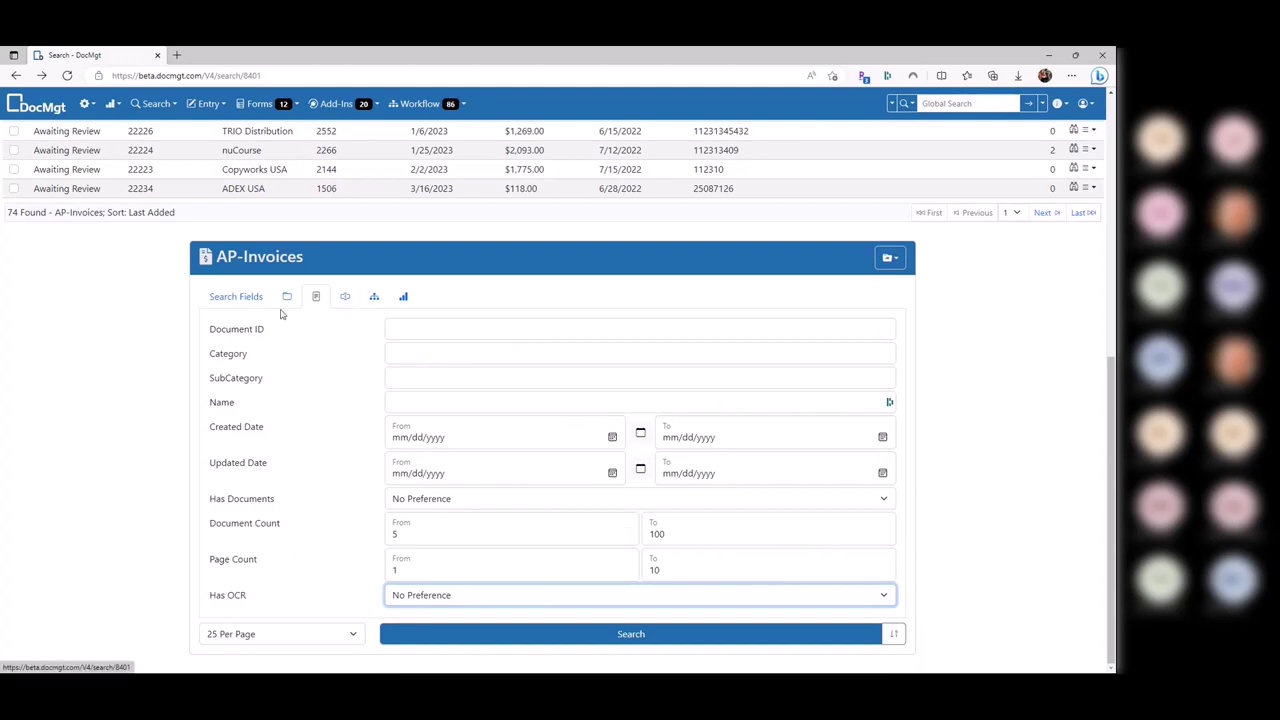
pyautogui.click(248, 298)
pyautogui.click(318, 298)
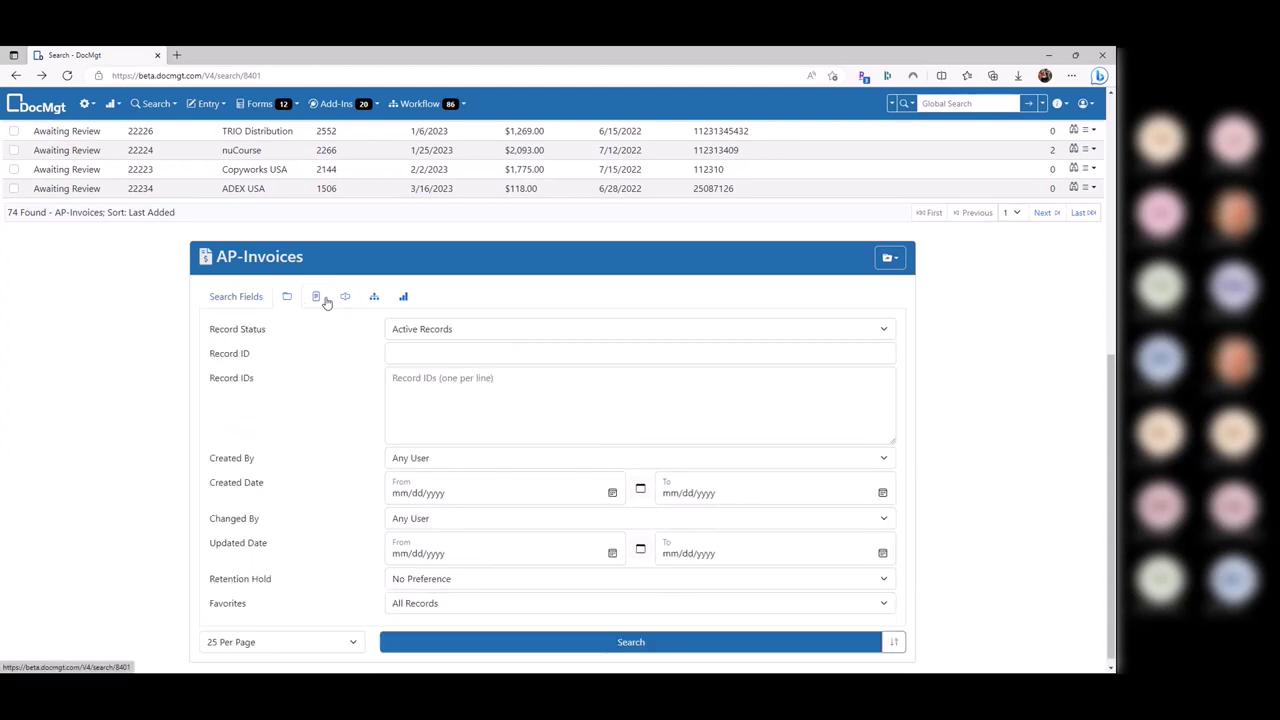
pyautogui.click(322, 300)
pyautogui.click(345, 298)
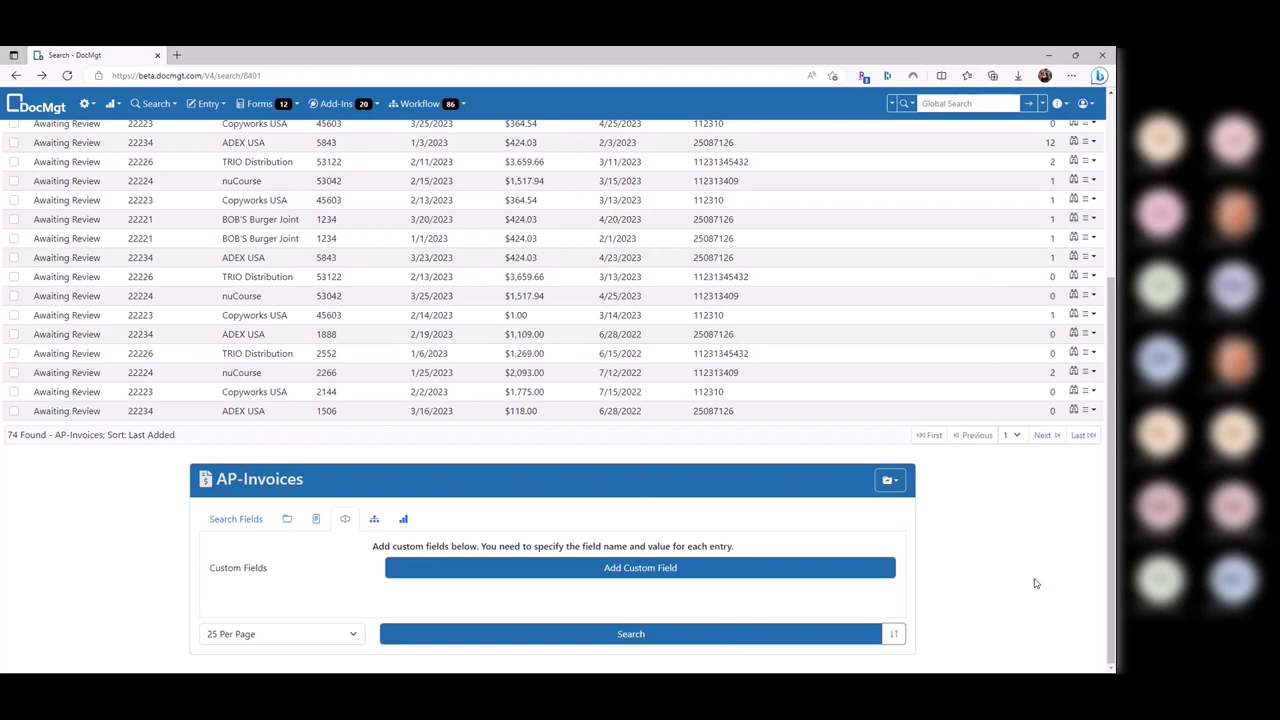
# Open the TRIO Distribution invoice dated 1/6/2023 for editing, and go through its raw data fields
pyautogui.click(535, 370)
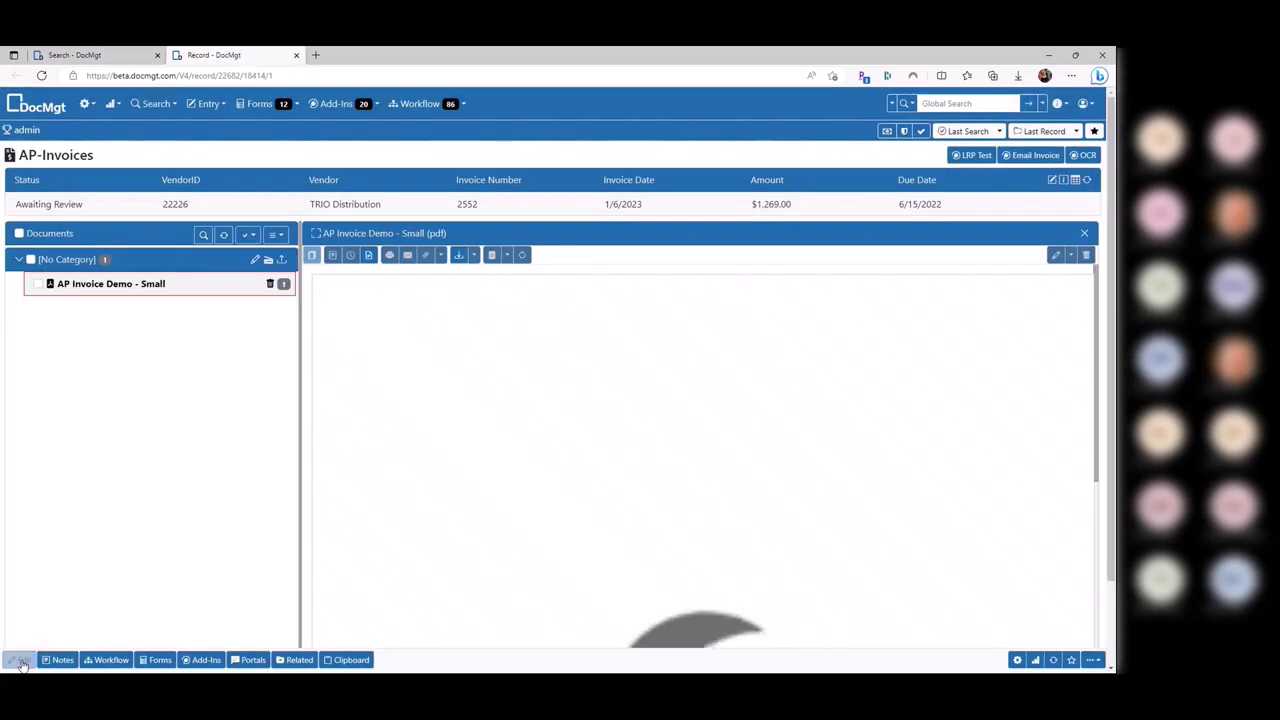
pyautogui.click(22, 661)
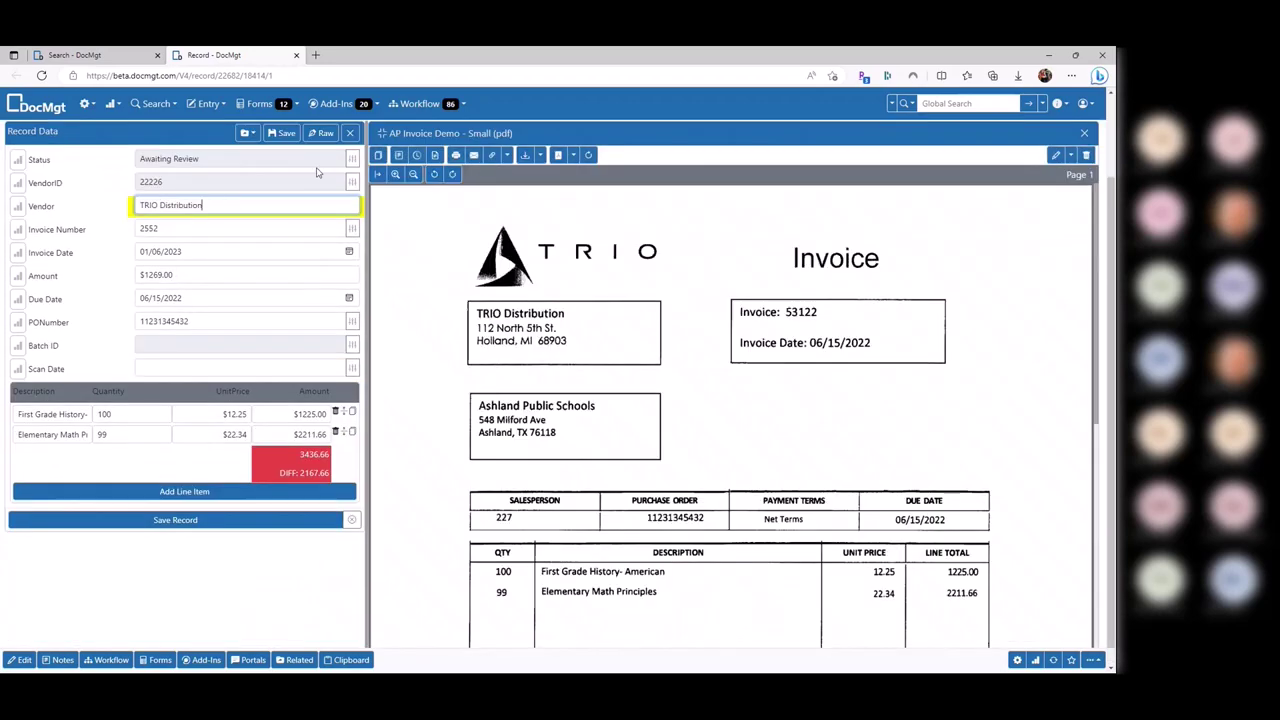
pyautogui.click(322, 133)
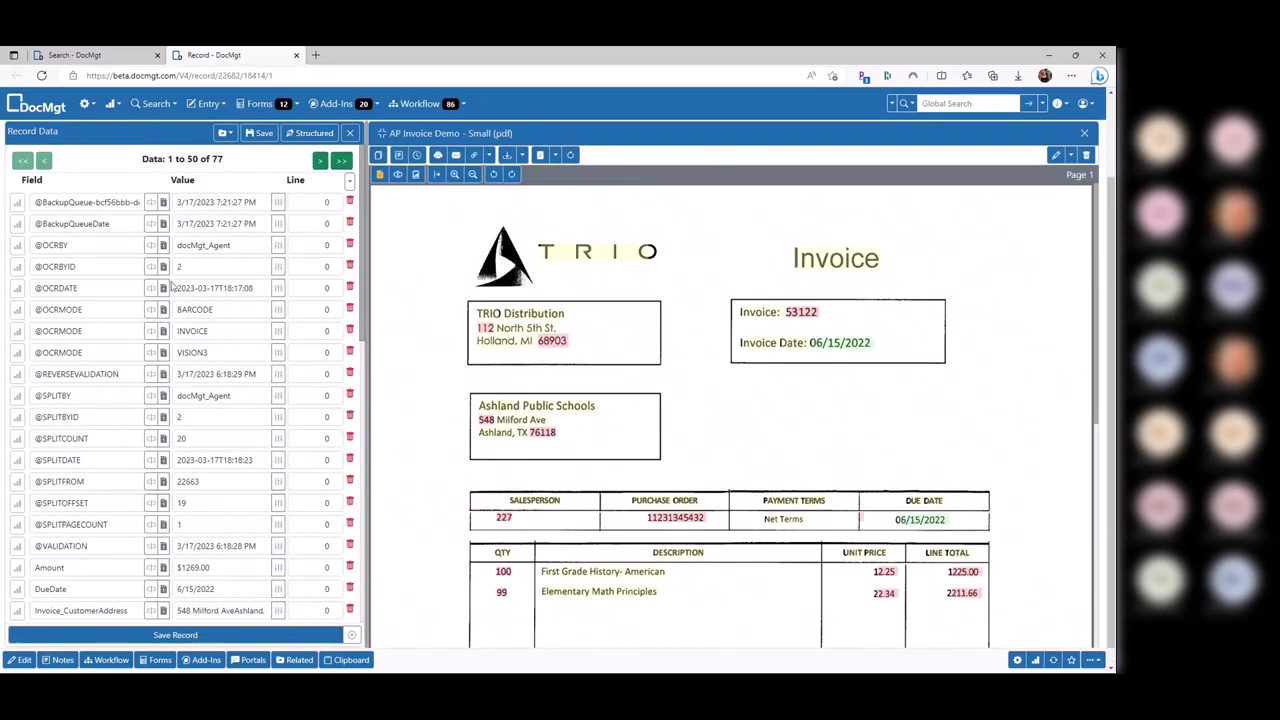
pyautogui.scroll(-10, 171, 287)
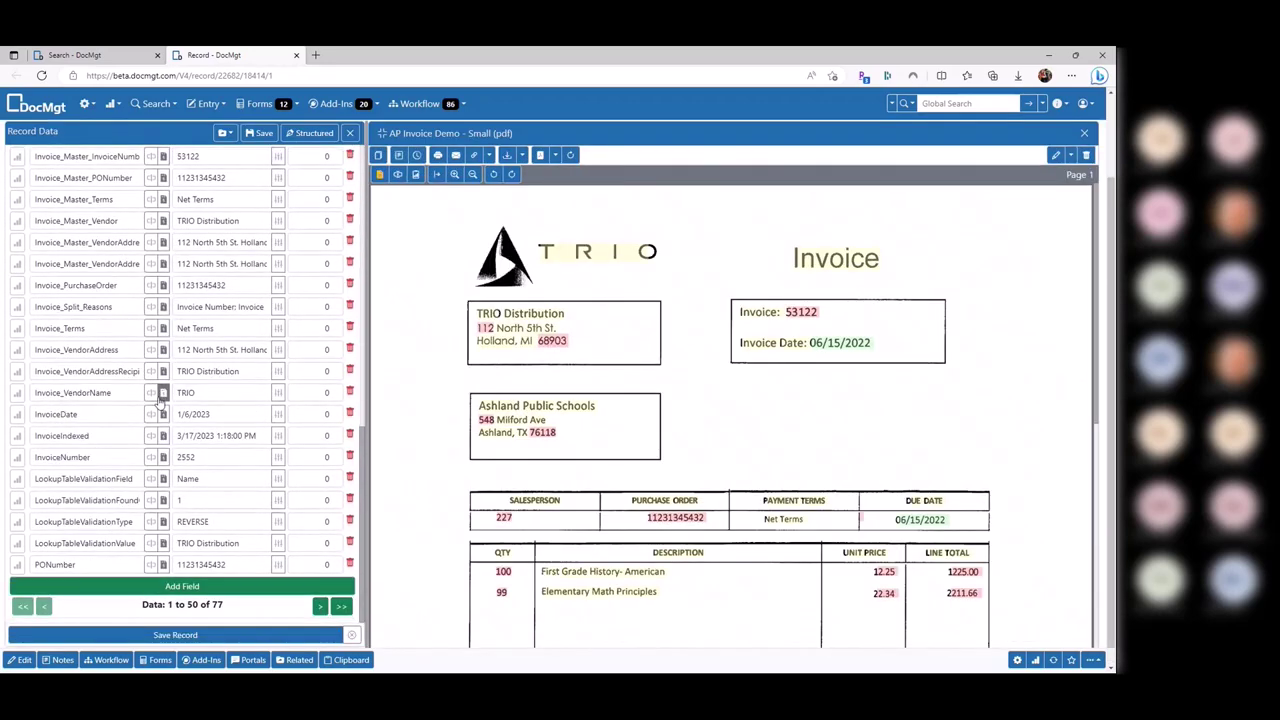
pyautogui.scroll(-1, 160, 396)
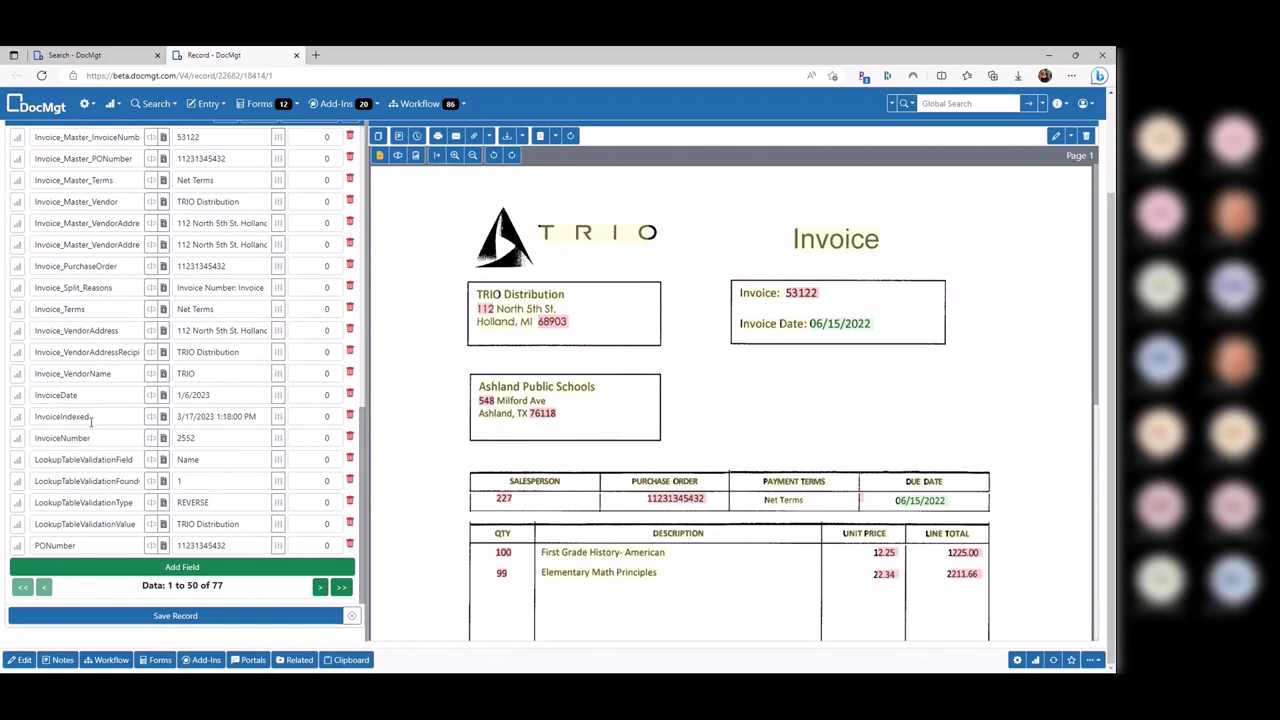
pyautogui.scroll(10, 118, 405)
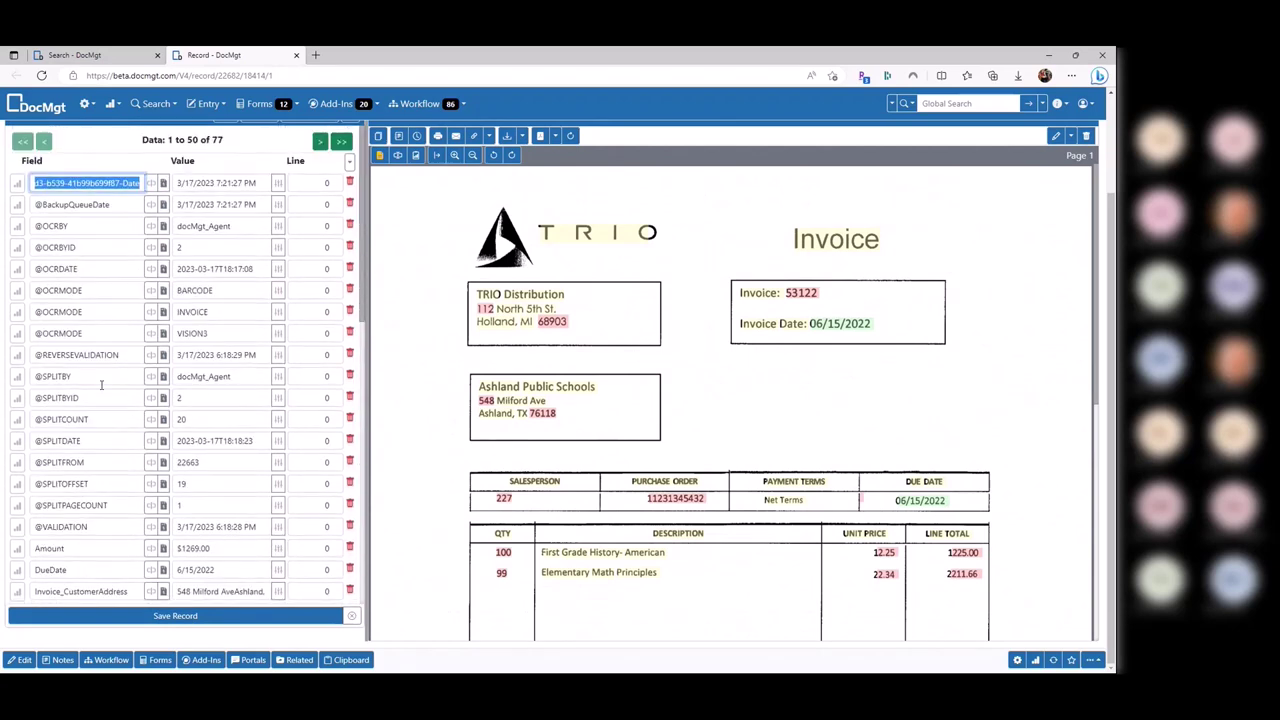
pyautogui.scroll(-3, 89, 460)
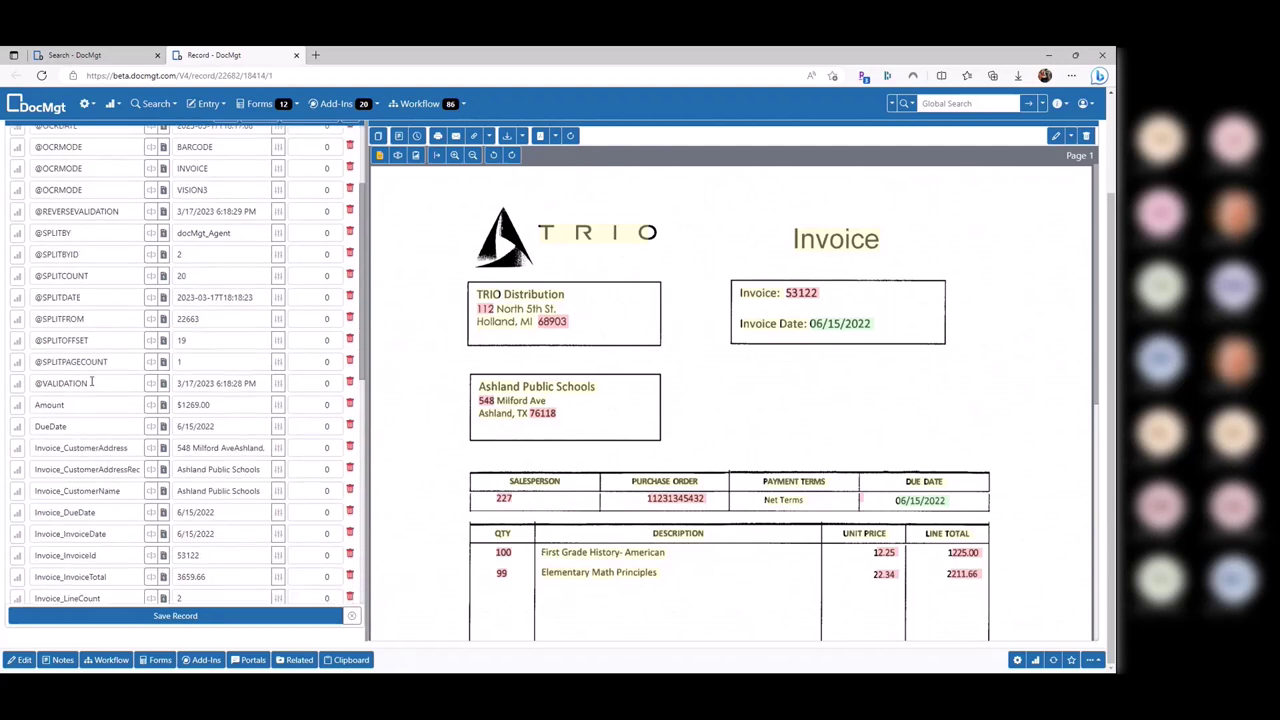
pyautogui.click(80, 255)
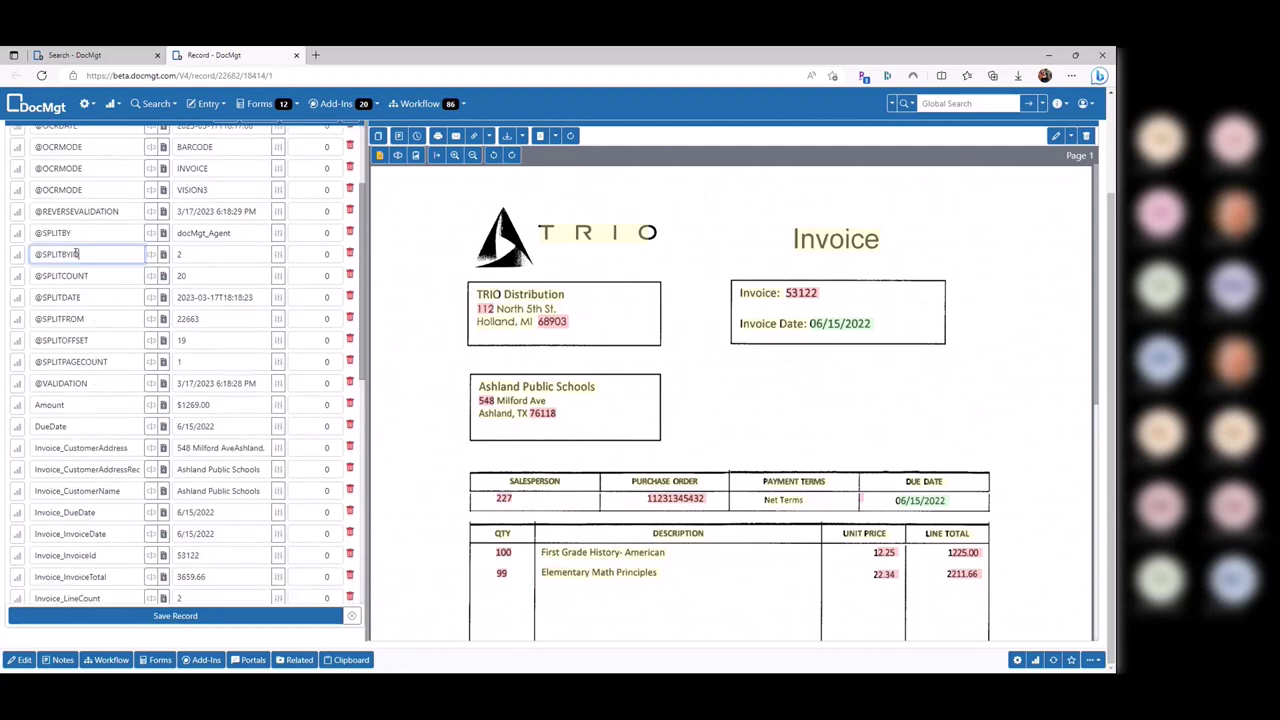
pyautogui.press('Up')
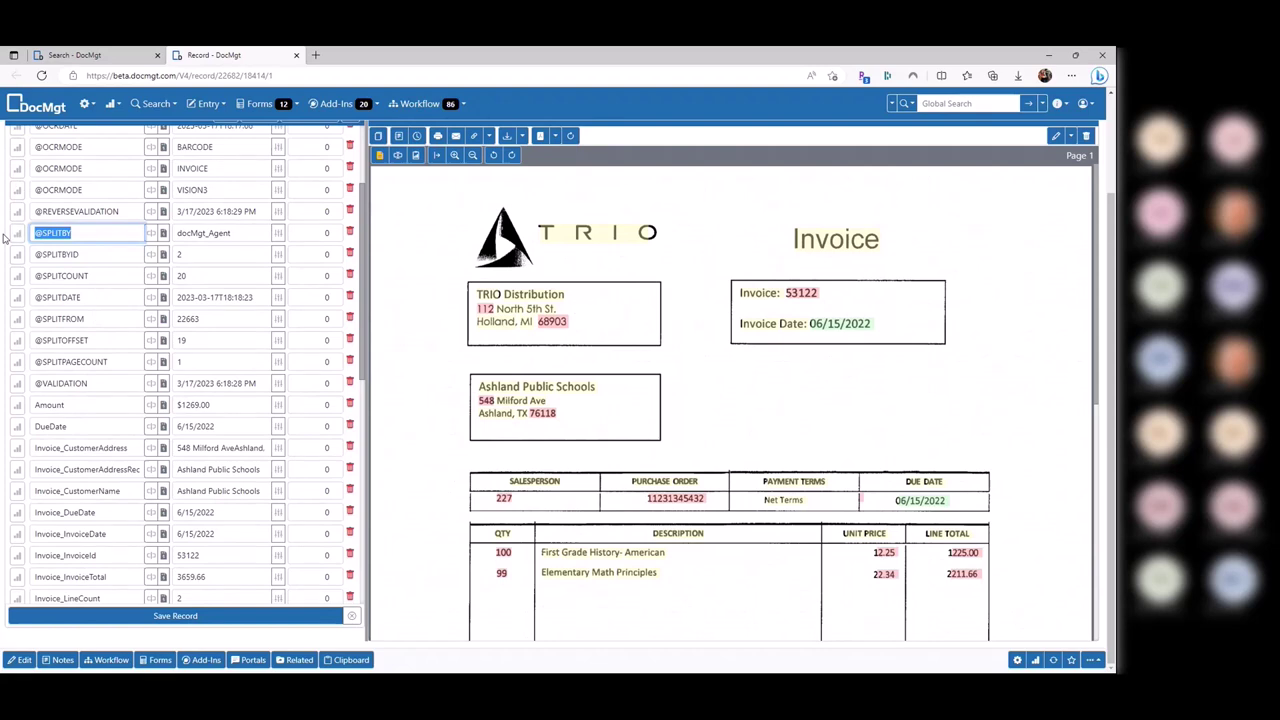
pyautogui.scroll(1, 150, 295)
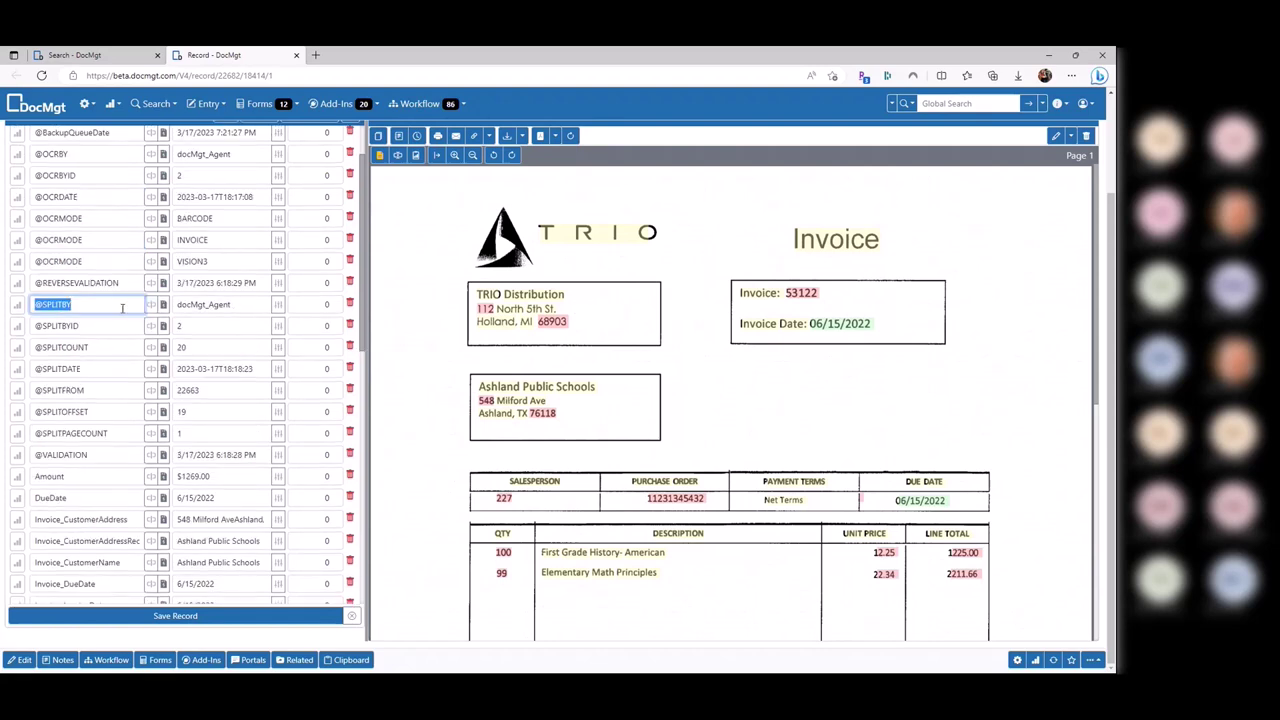
pyautogui.click(260, 305)
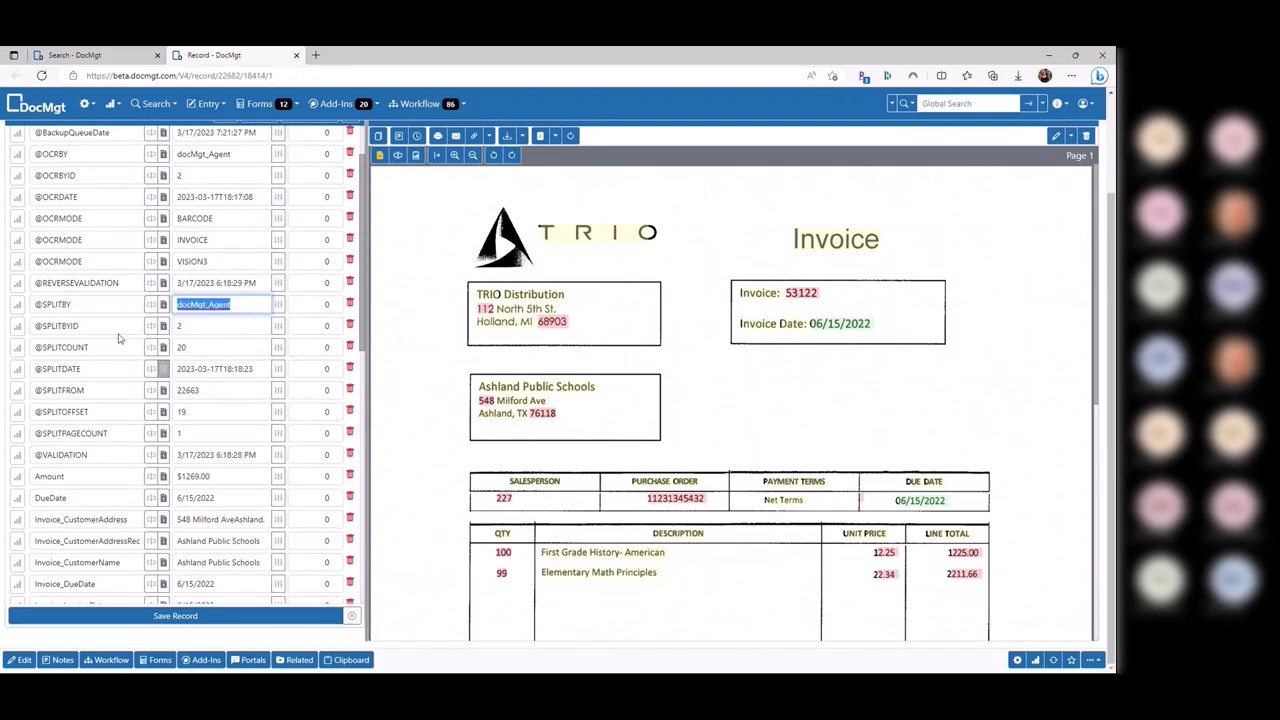
pyautogui.click(80, 304)
pyautogui.hotkey('ctrl', 'c')
pyautogui.click(80, 55)
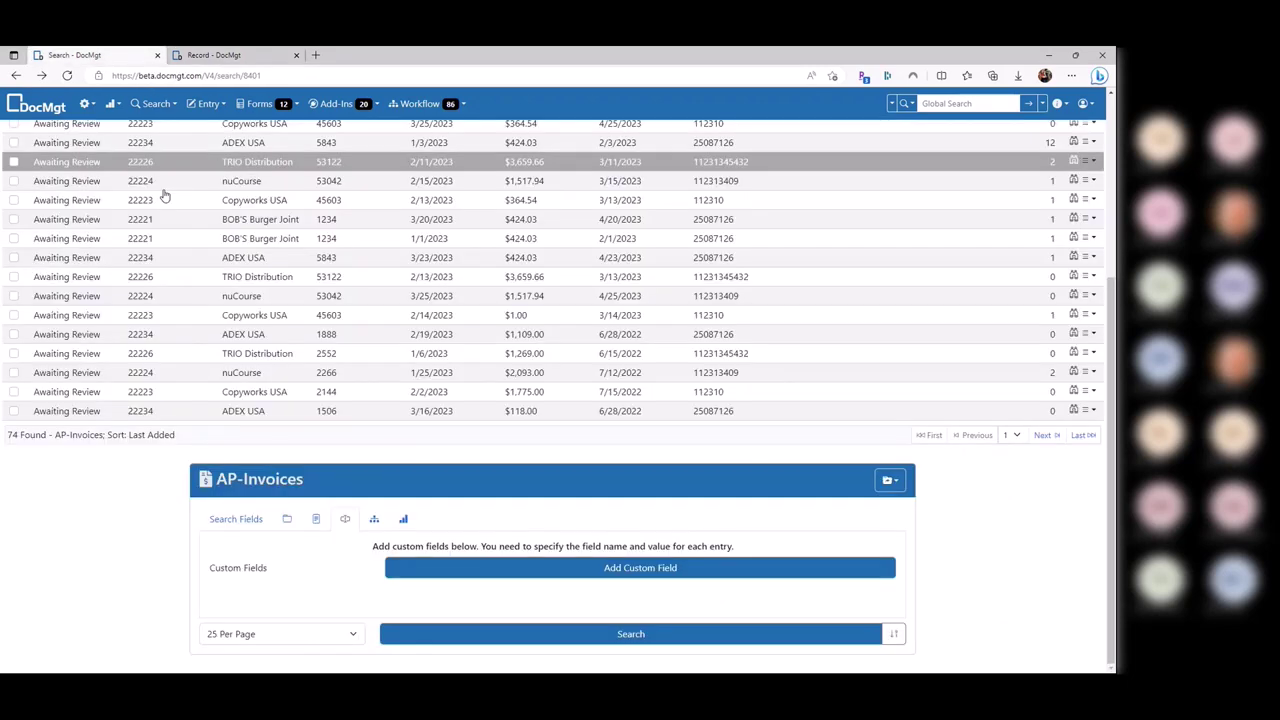
pyautogui.click(445, 569)
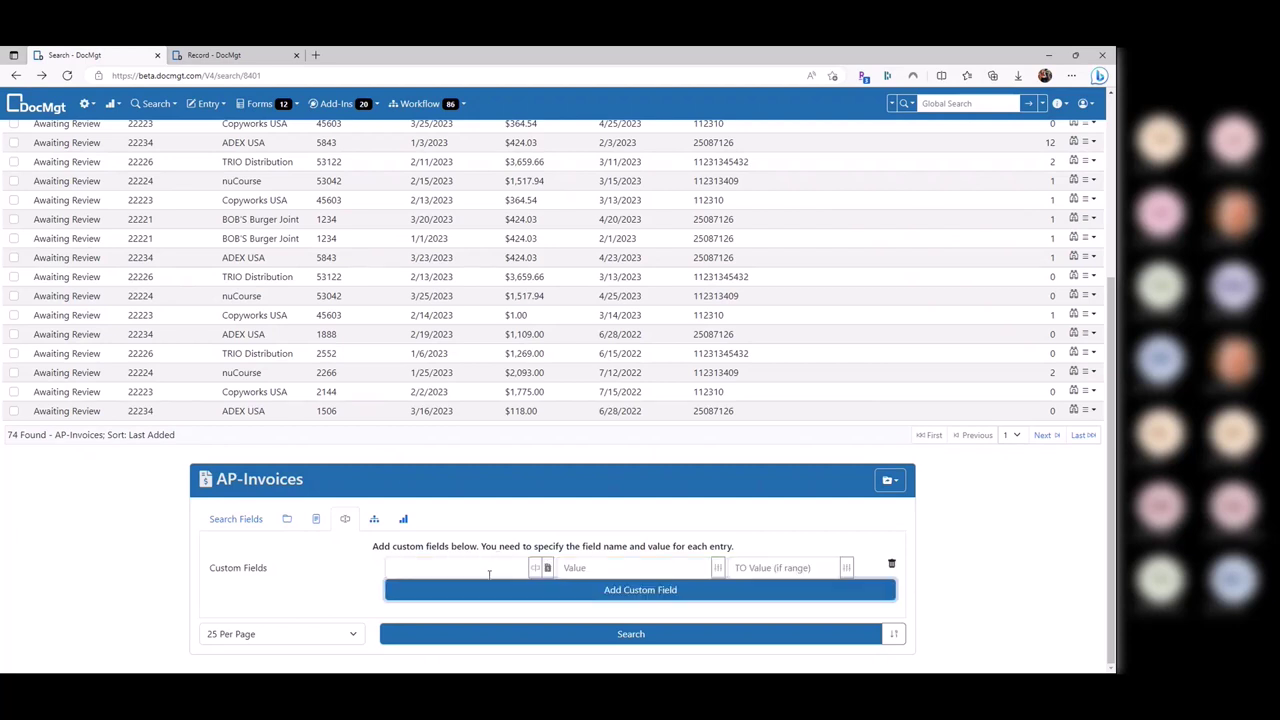
pyautogui.click(489, 573)
pyautogui.hotkey('ctrl', 'v')
pyautogui.click(573, 566)
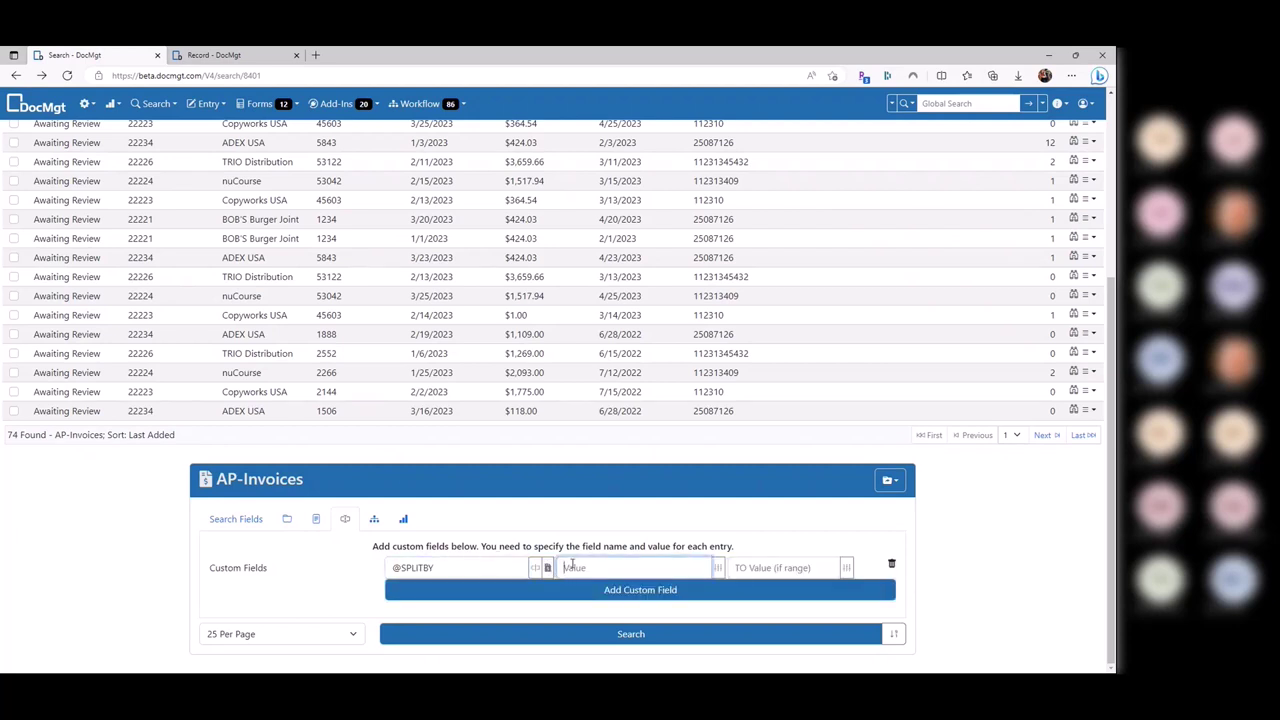
pyautogui.write('docMgt_Agent')
pyautogui.moveTo(631, 570); pyautogui.dragTo(497, 571)
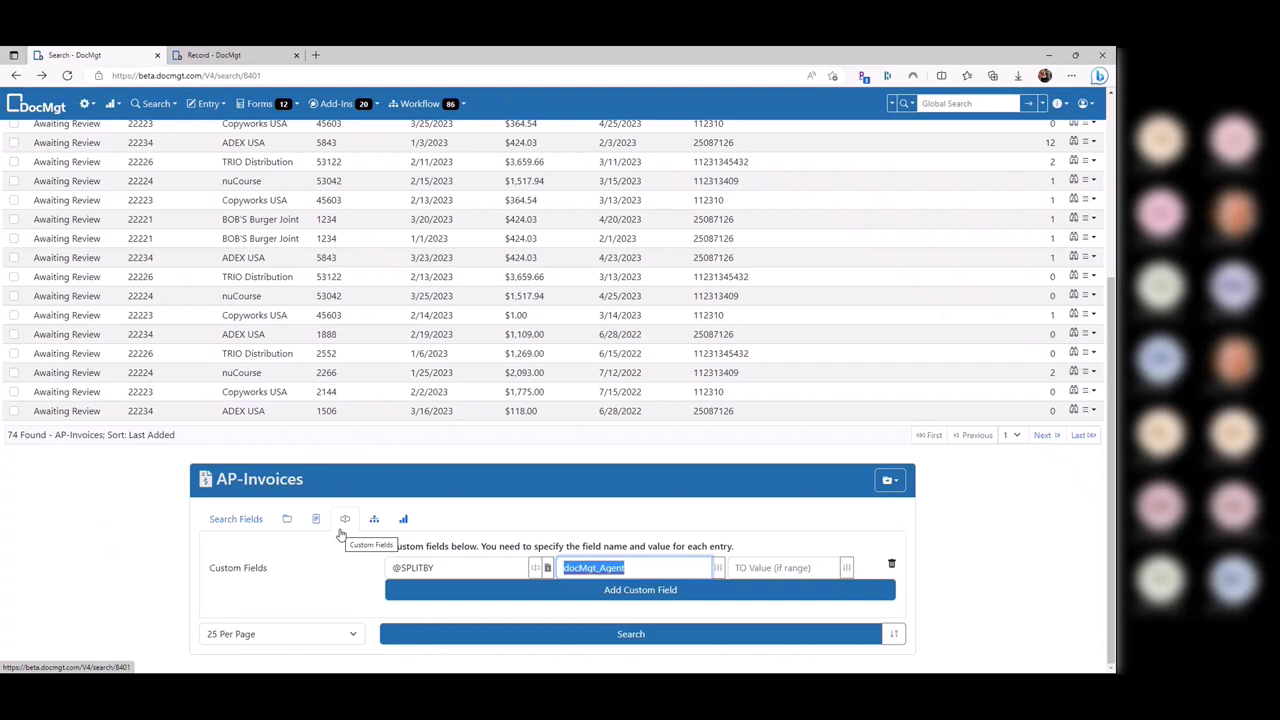
# Review the standard AP-Invoices search fields for comparison, and return to the Custom Fields criteria
pyautogui.click(218, 519)
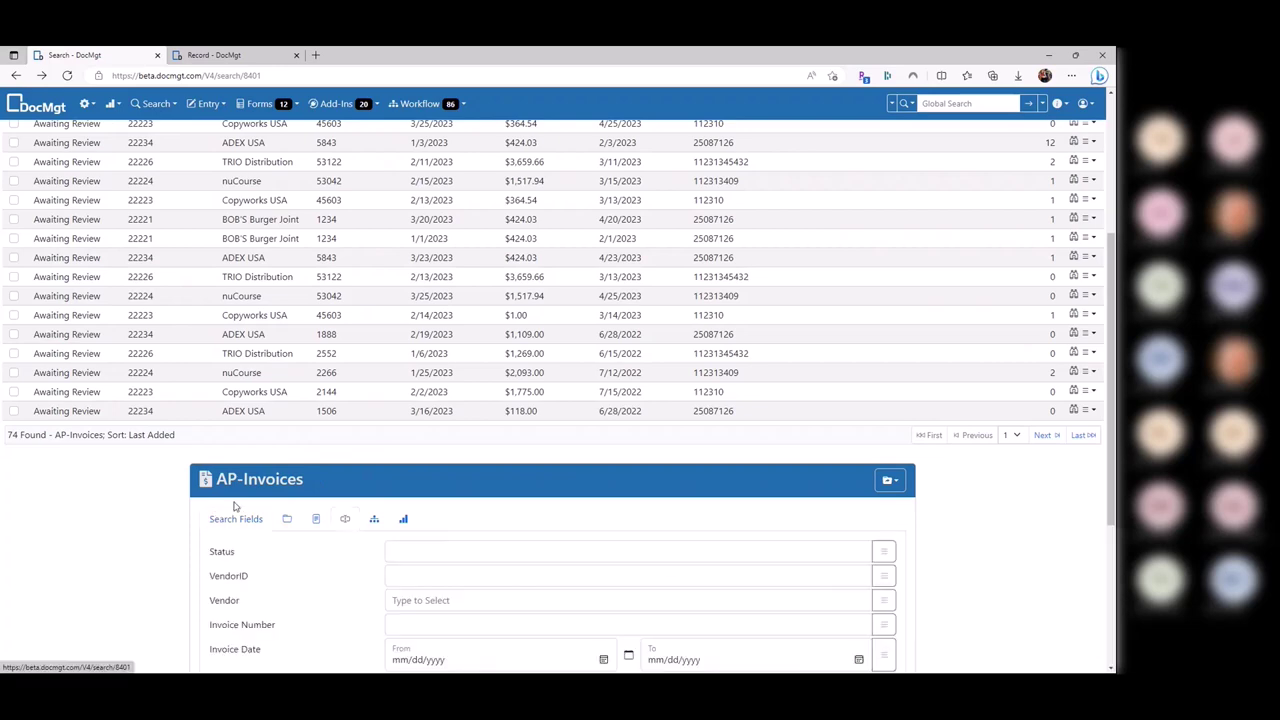
pyautogui.scroll(-3, 421, 324)
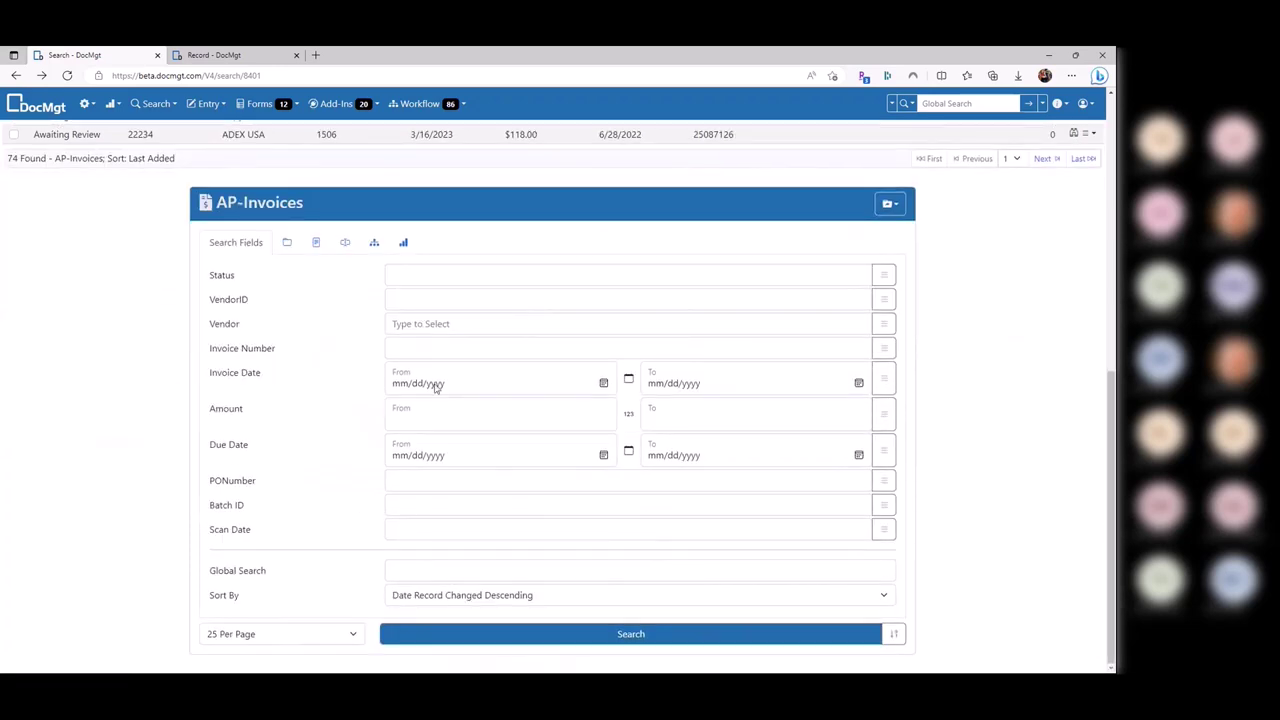
pyautogui.click(344, 243)
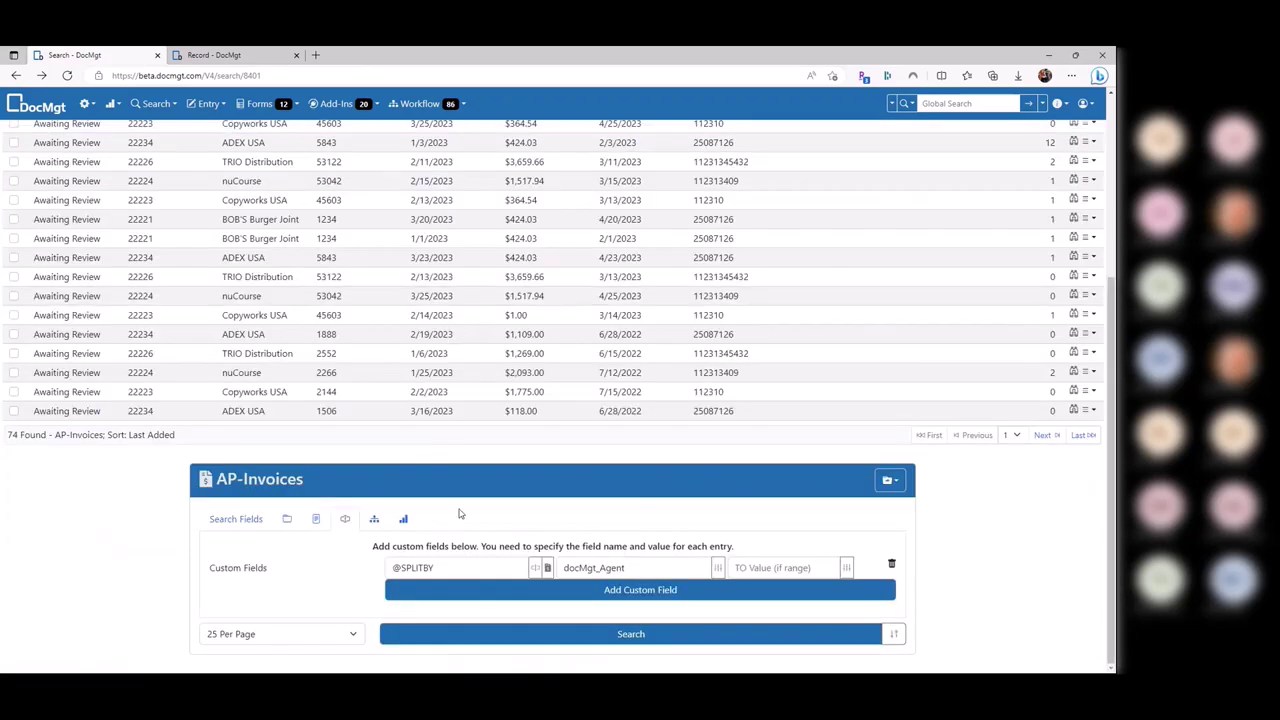
pyautogui.click(500, 595)
pyautogui.moveTo(462, 569); pyautogui.dragTo(412, 583)
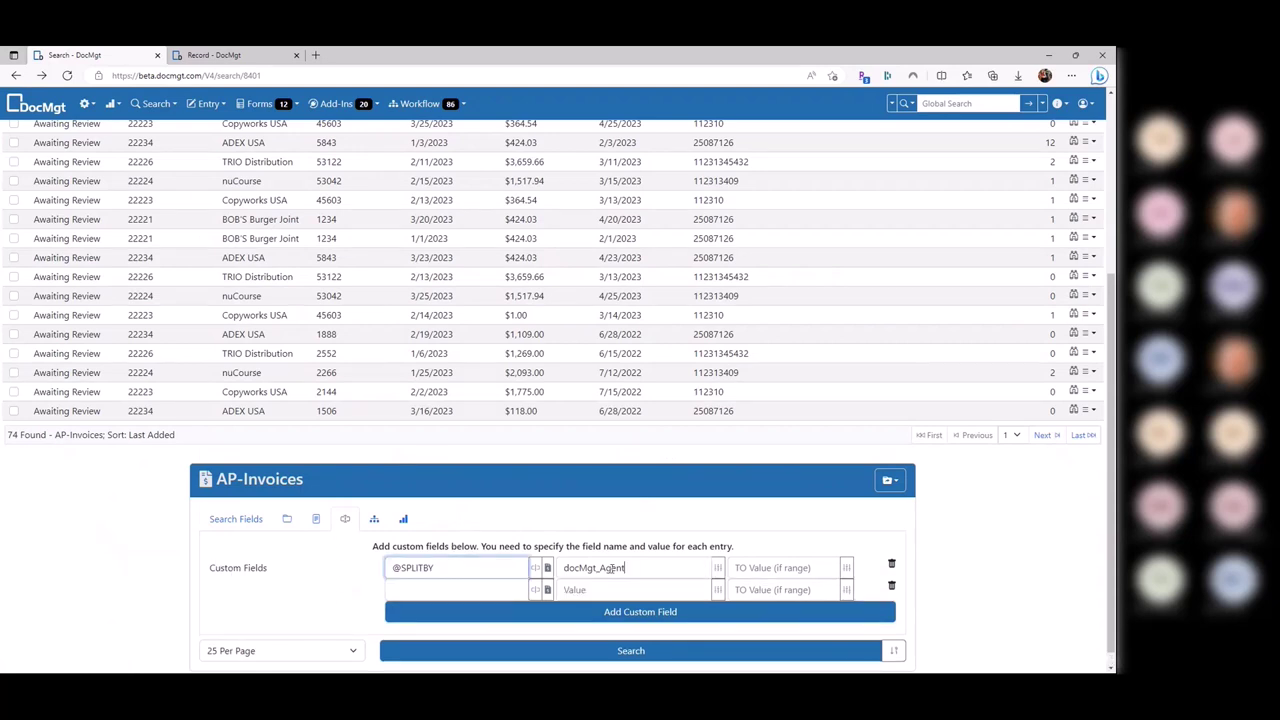
pyautogui.doubleClick(663, 568)
pyautogui.write('1/1/2022')
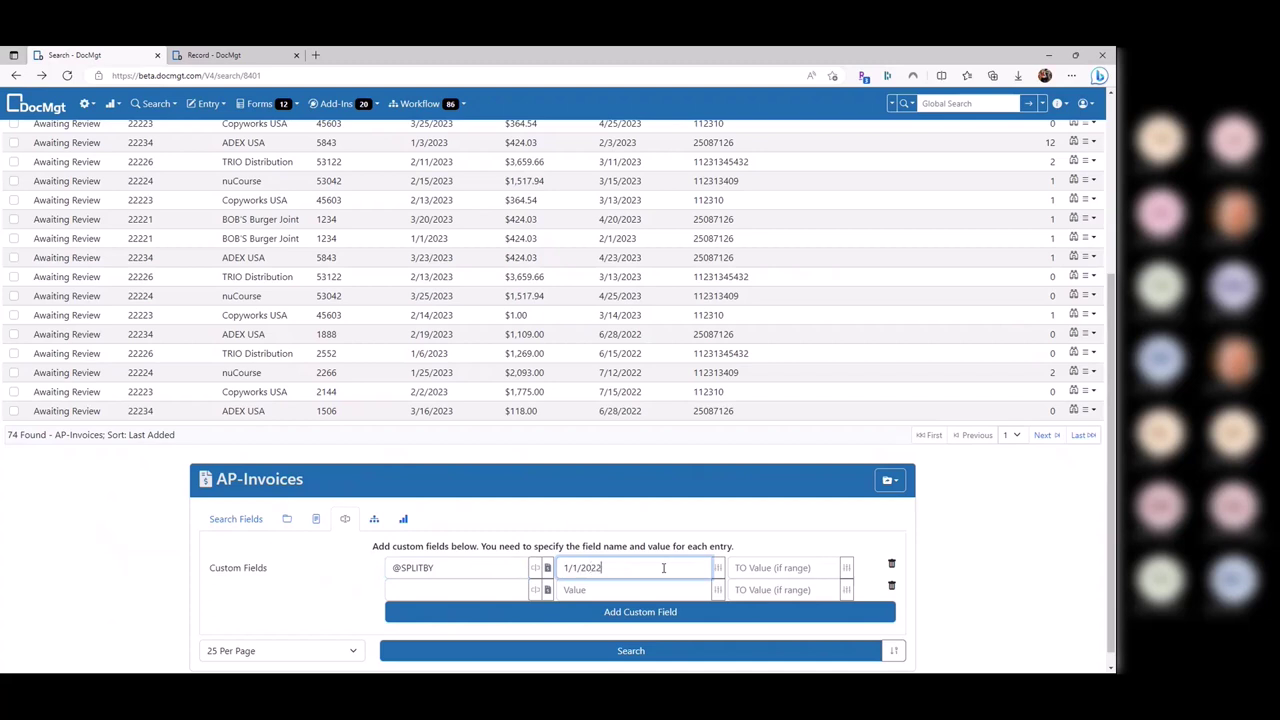
pyautogui.press('Tab')
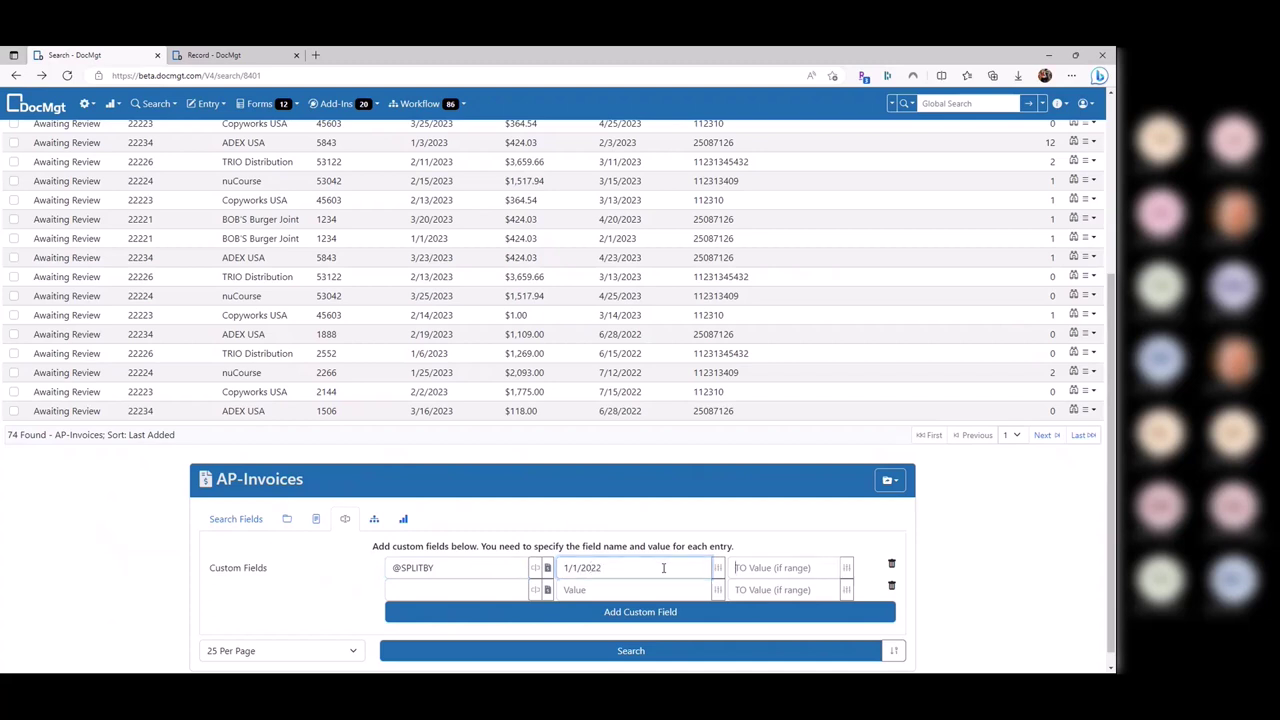
pyautogui.write('12/31/2022')
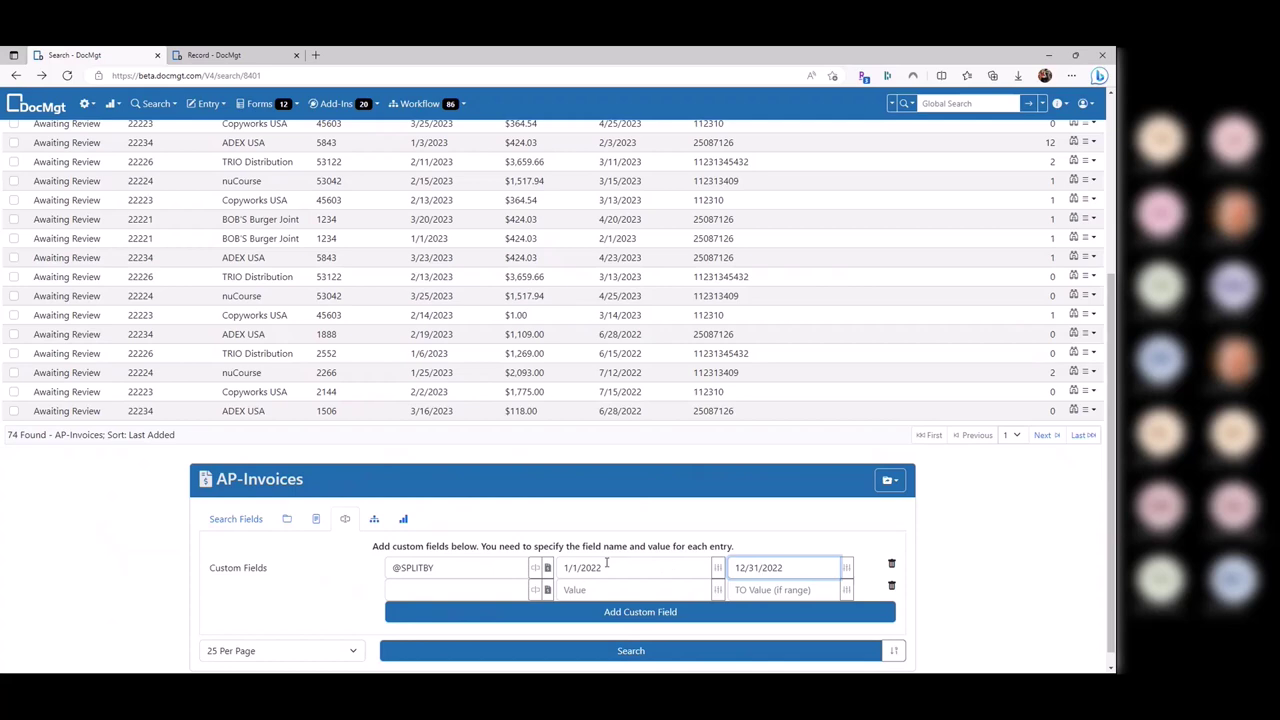
# Go back to the invoice record, browse the second page of its raw data and select the Terms field name
pyautogui.click(214, 55)
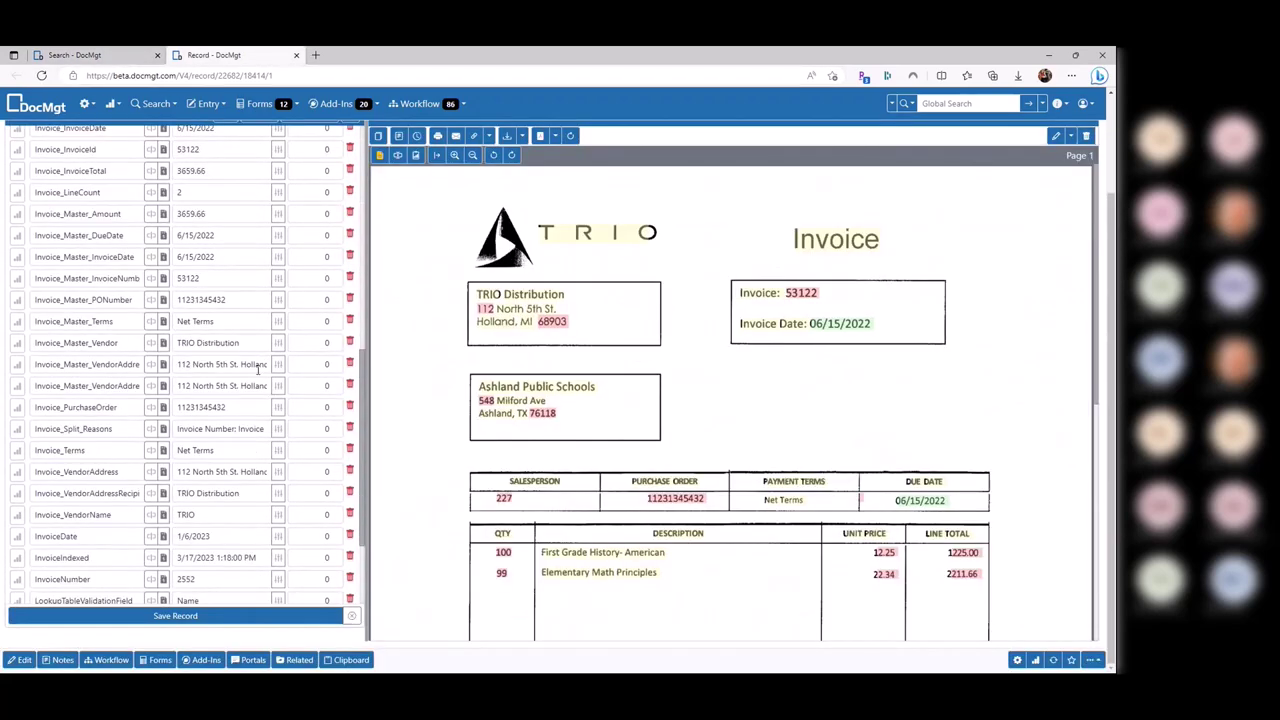
pyautogui.scroll(-10, 252, 400)
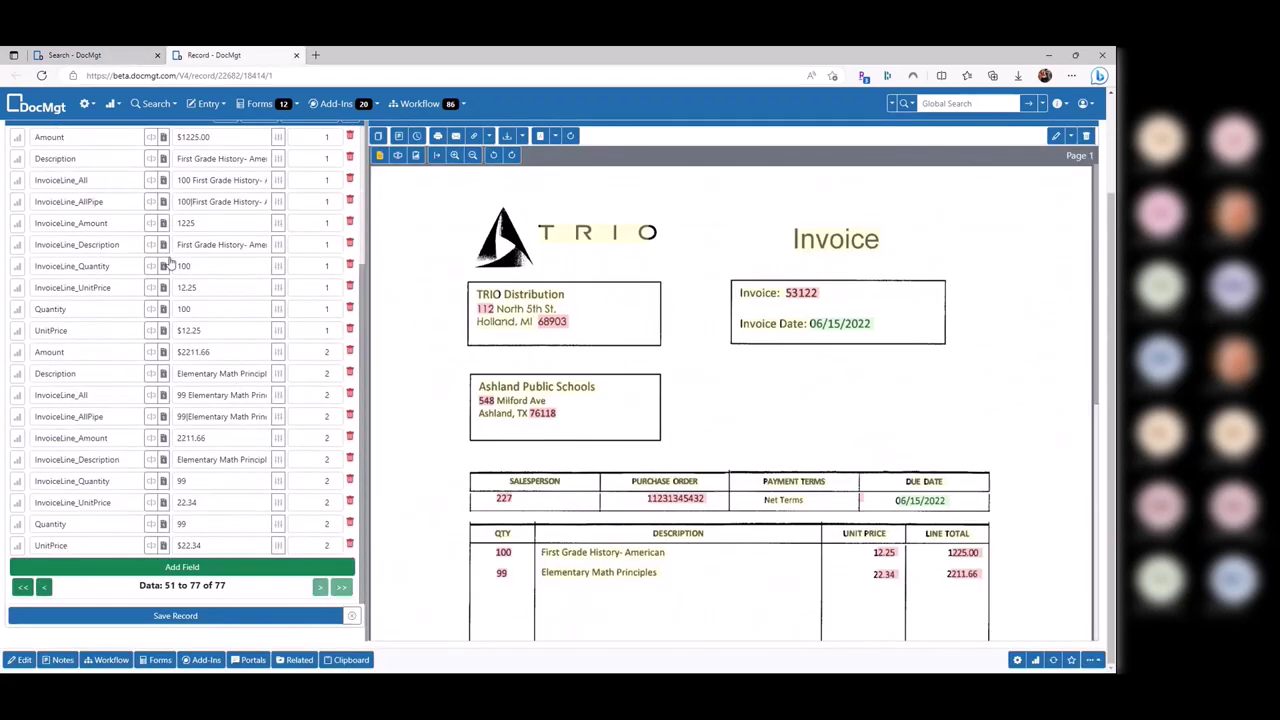
pyautogui.scroll(5, 165, 275)
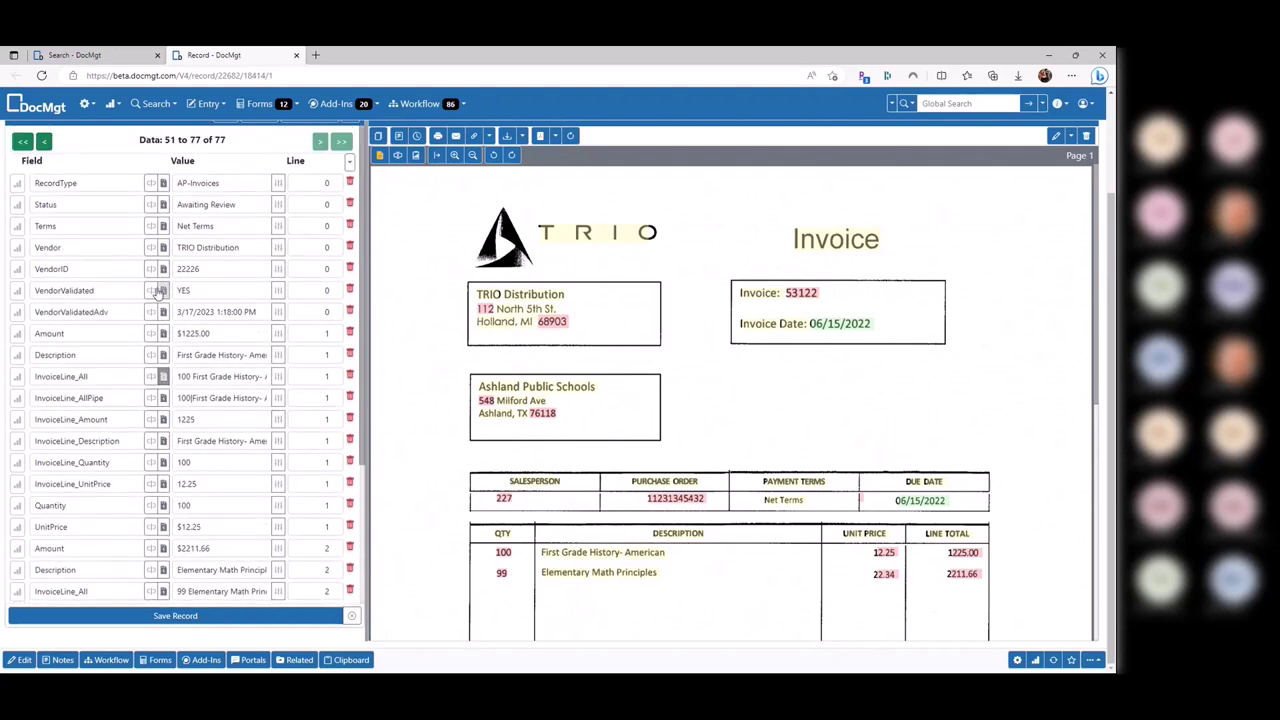
pyautogui.click(74, 224)
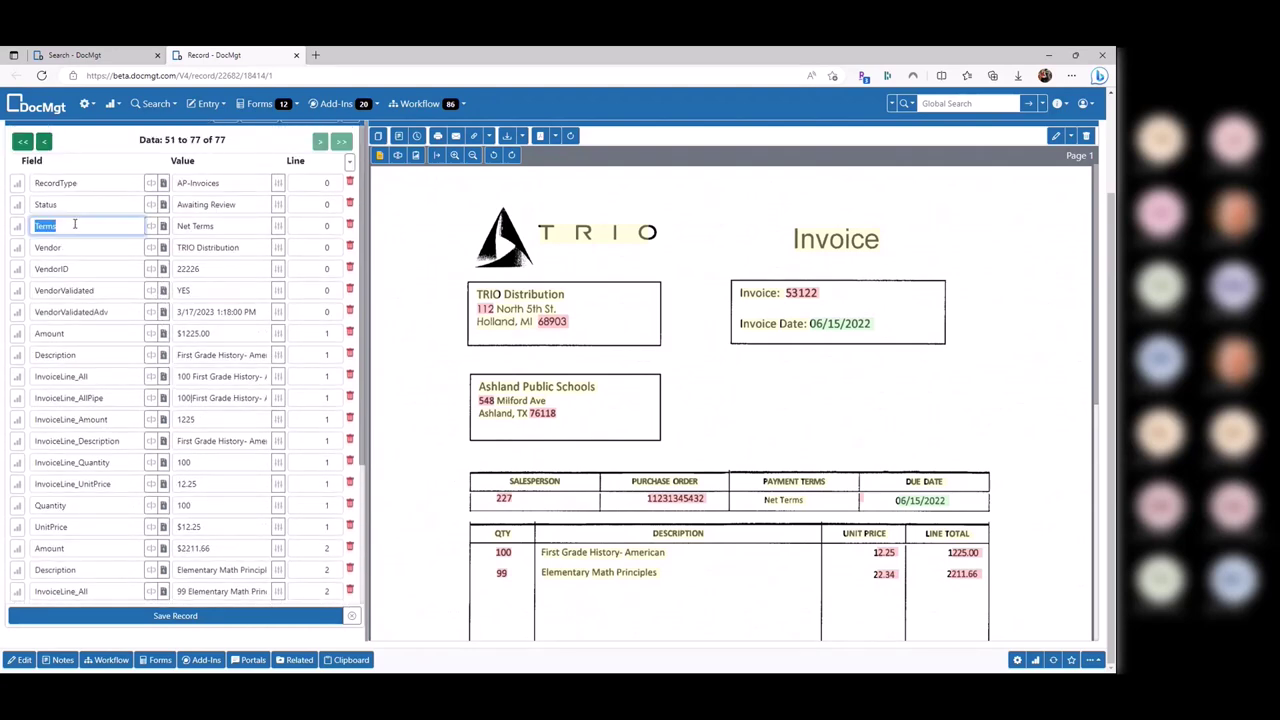
# Switch the invoice record's data back to the structured view and return to the AP-Invoices search
pyautogui.scroll(3, 357, 163)
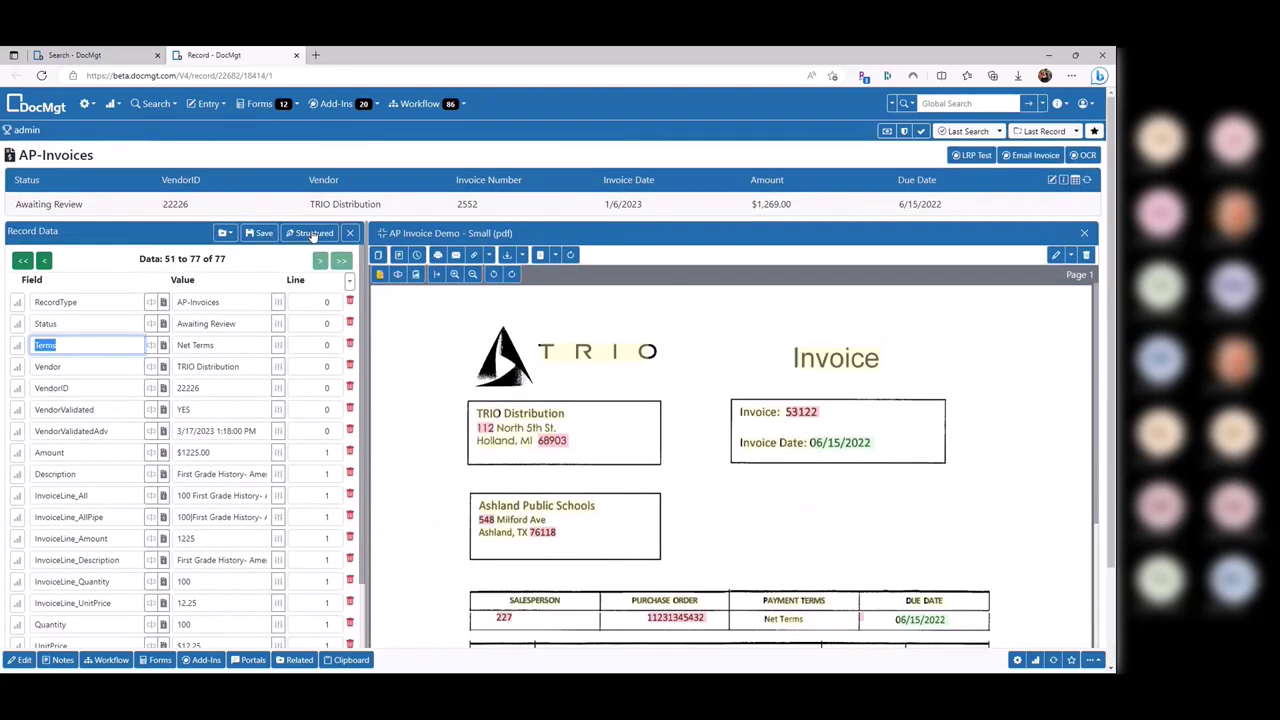
pyautogui.click(310, 233)
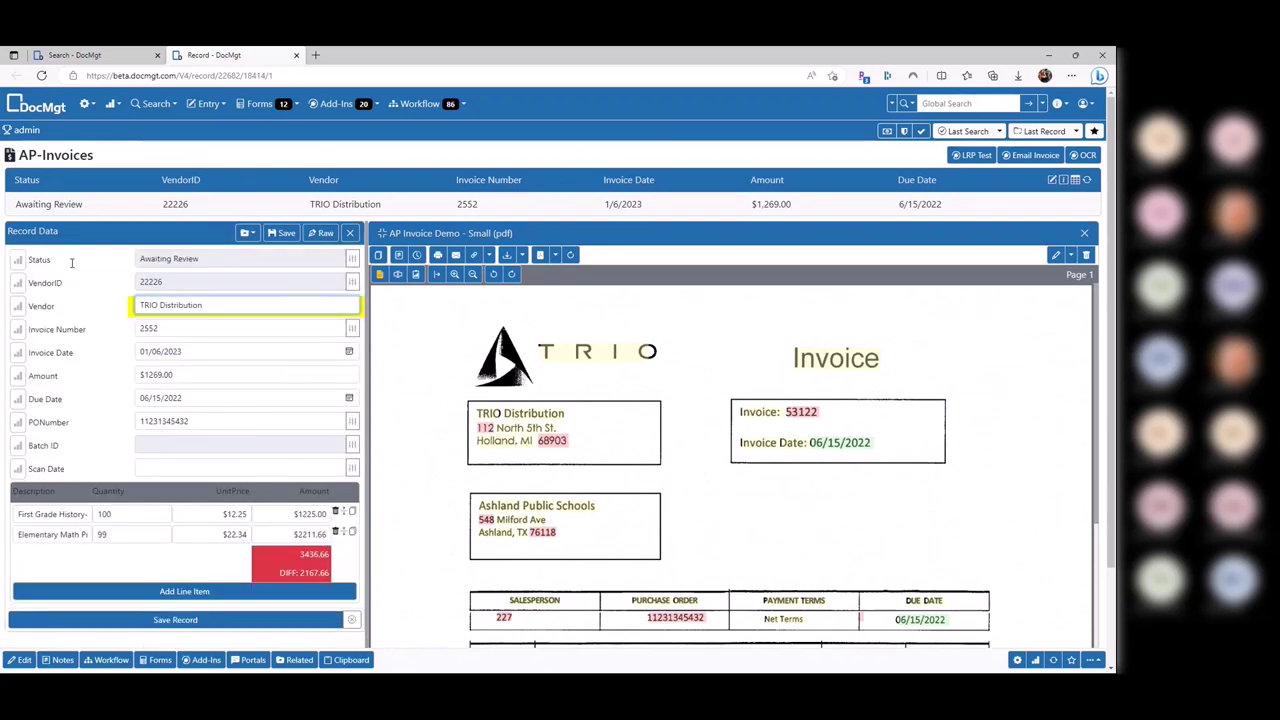
pyautogui.click(80, 55)
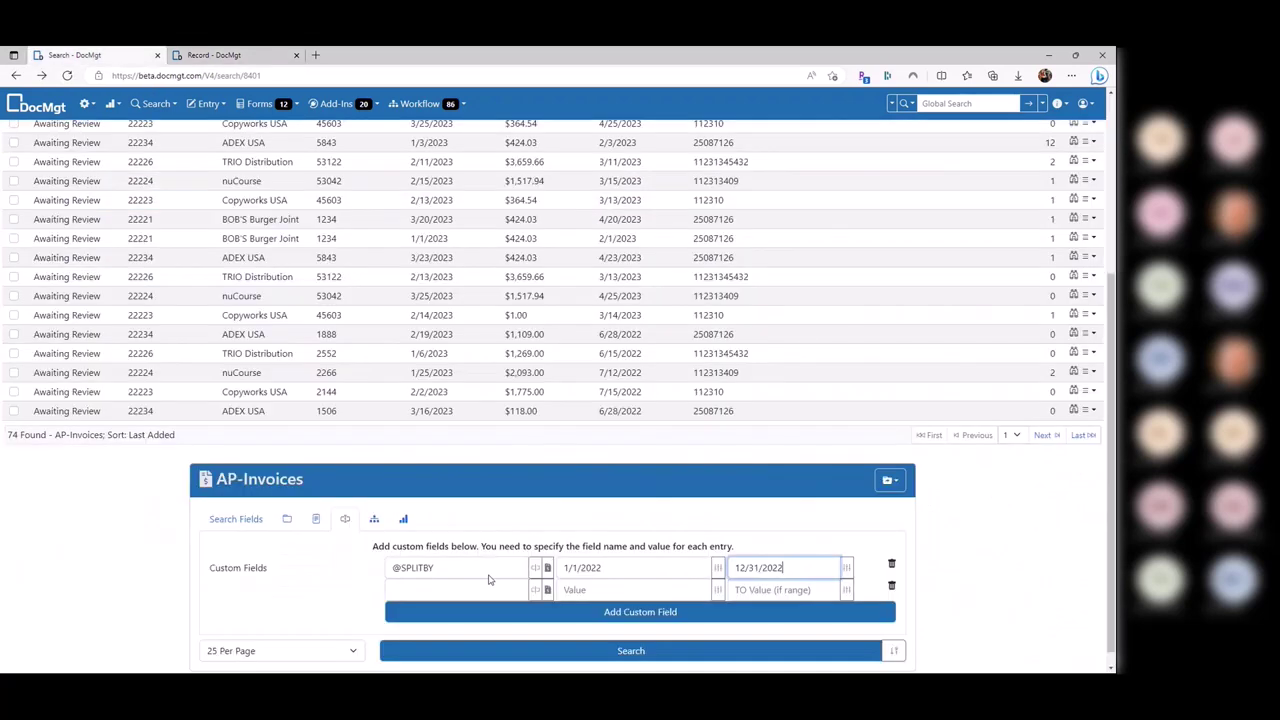
# Try to search with the first custom field changed to Terms, its value set to Net 30 and the range end cleared
pyautogui.write('Terms')
pyautogui.press('Tab')
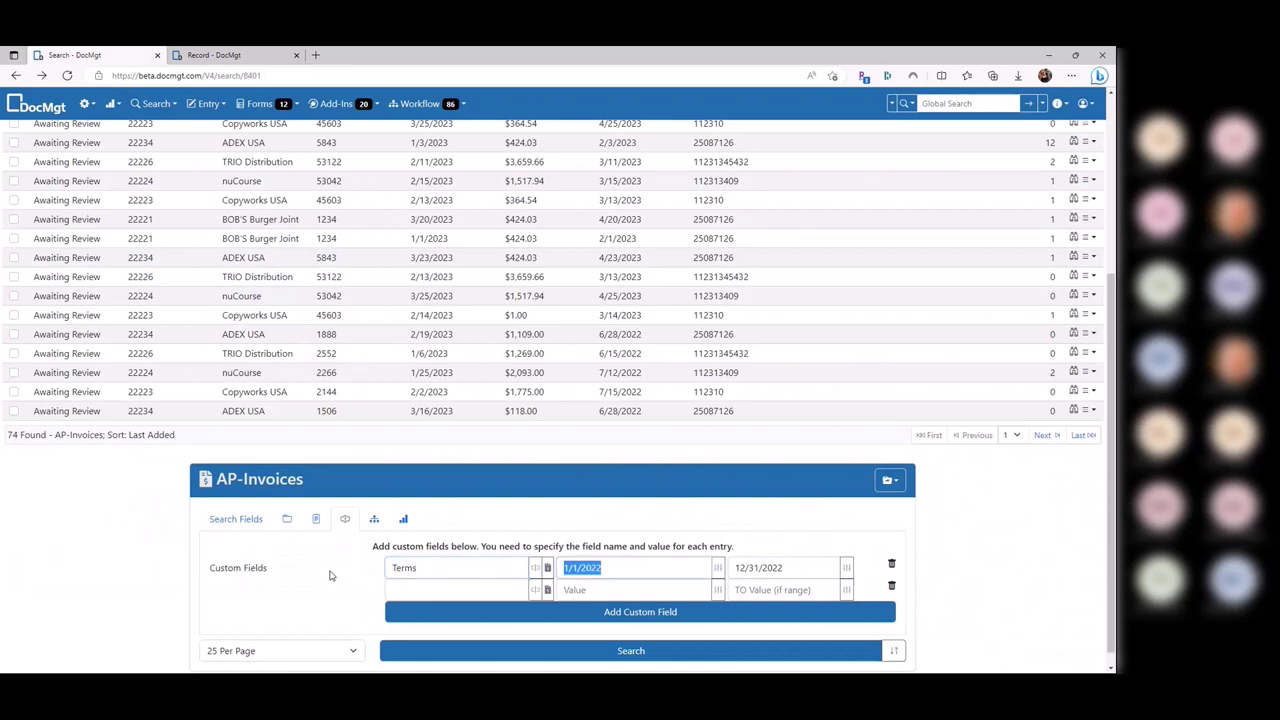
pyautogui.write('Net 30')
pyautogui.press('Tab')
pyautogui.press('BackSpace')
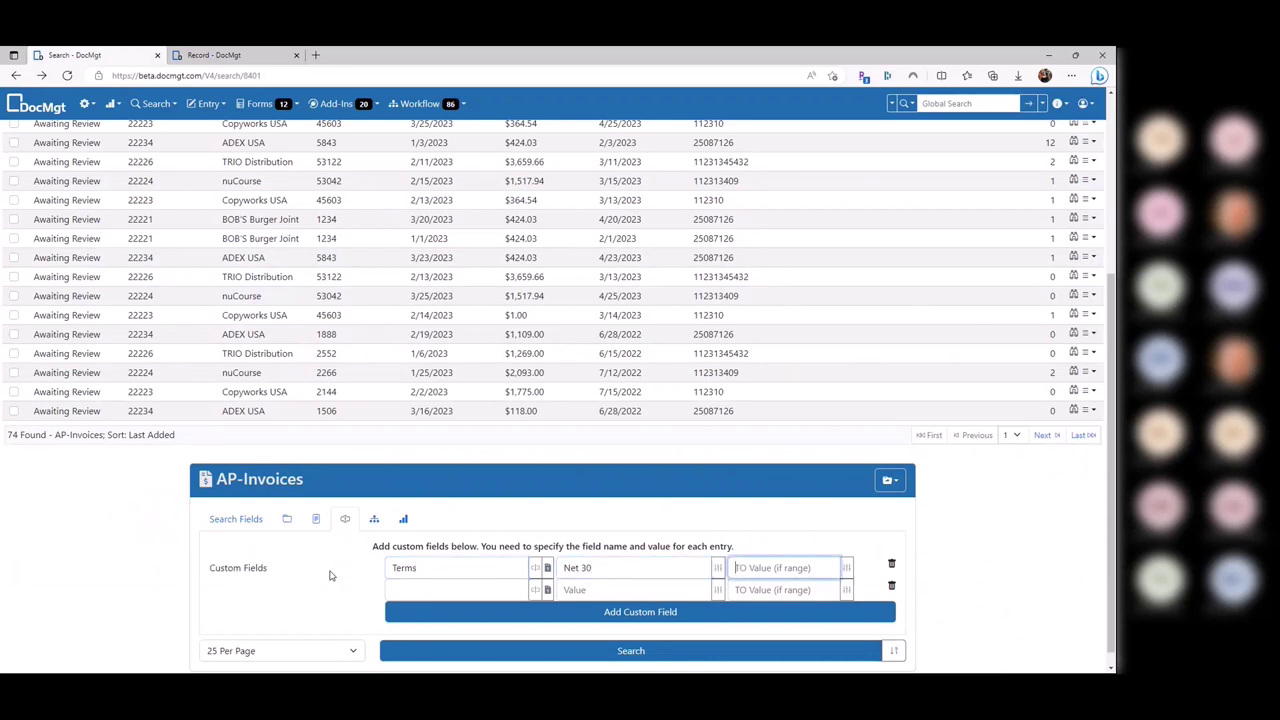
pyautogui.press('Return')
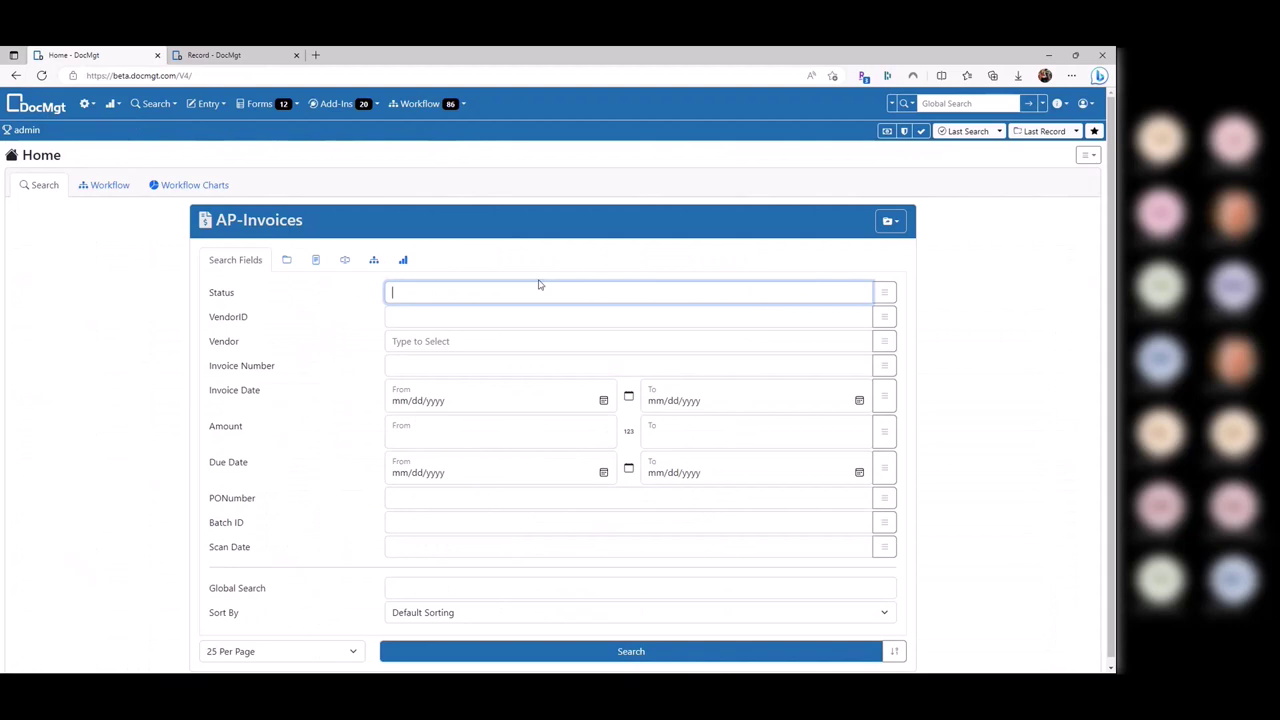
# Search AP-Invoices from the home page with a custom field criterion of Terms set to NET 30
pyautogui.click(345, 260)
pyautogui.click(480, 312)
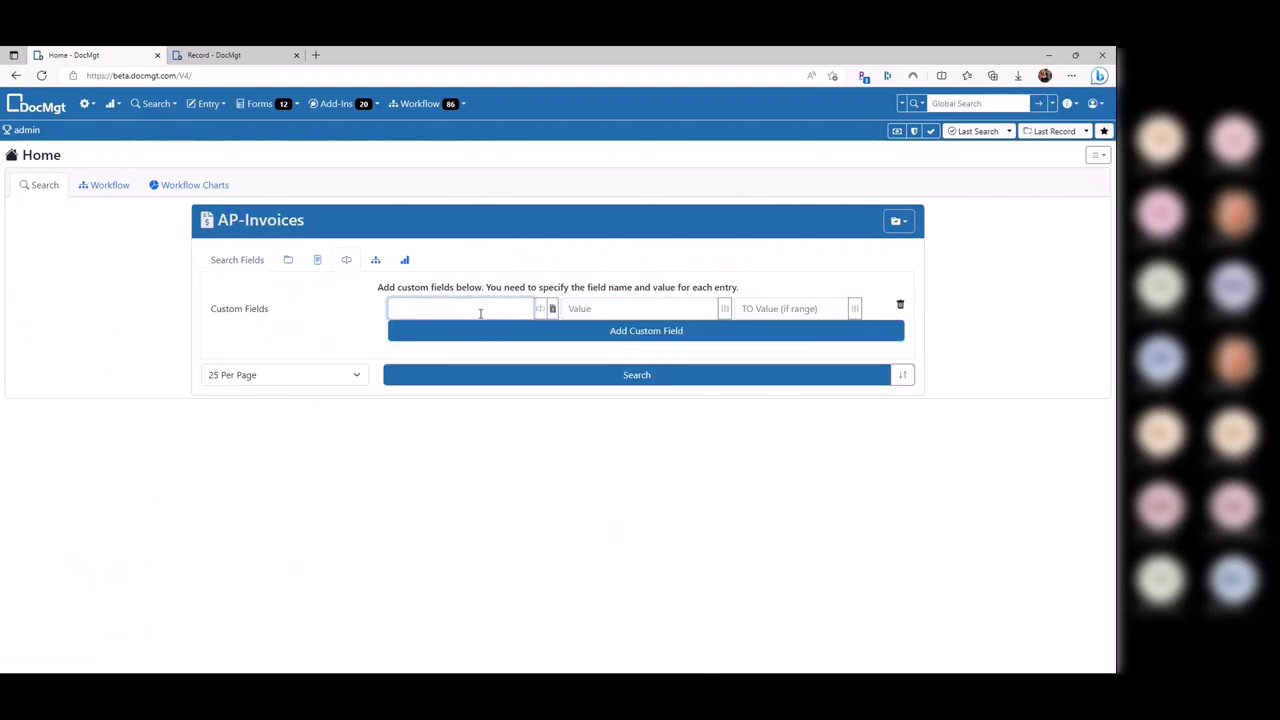
pyautogui.write('Terms')
pyautogui.press('Tab')
pyautogui.write('NET 30')
pyautogui.press('Return')
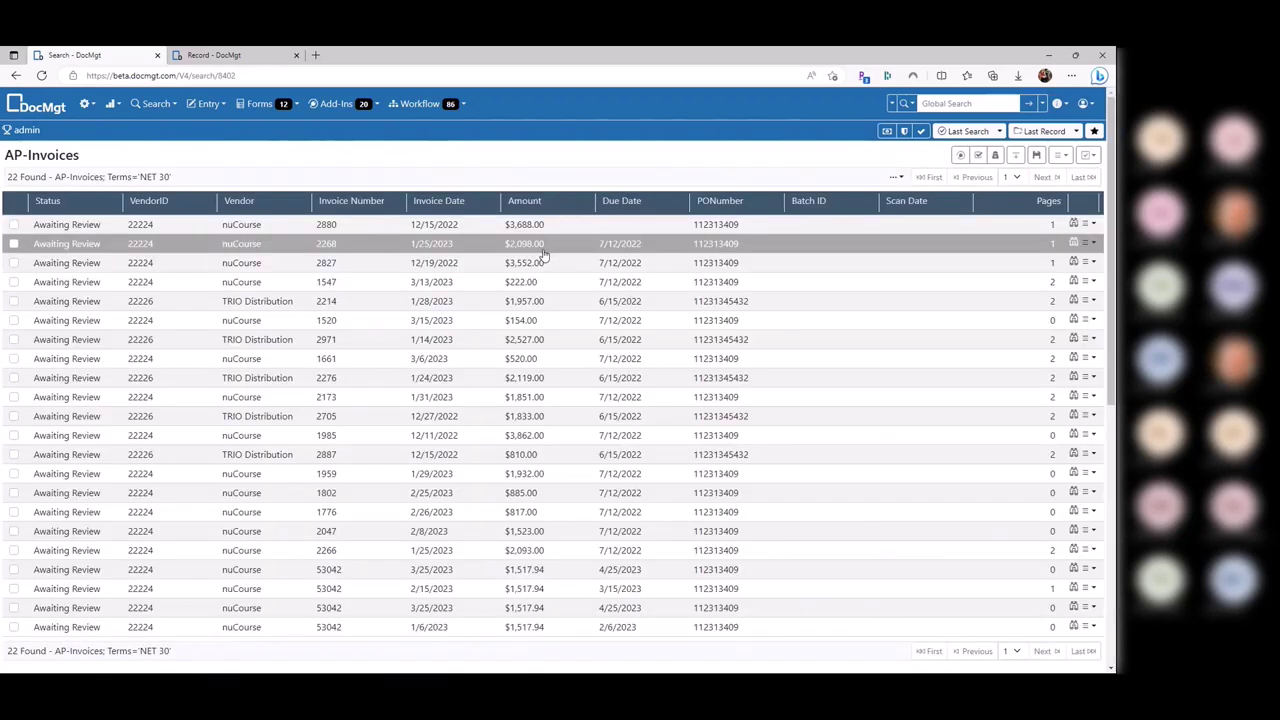
# Open the nuCourse invoice dated 1/31/2023 from the results and examine the second page of its raw record data
pyautogui.scroll(-5, 544, 281)
pyautogui.scroll(2, 538, 255)
pyautogui.scroll(3, 538, 255)
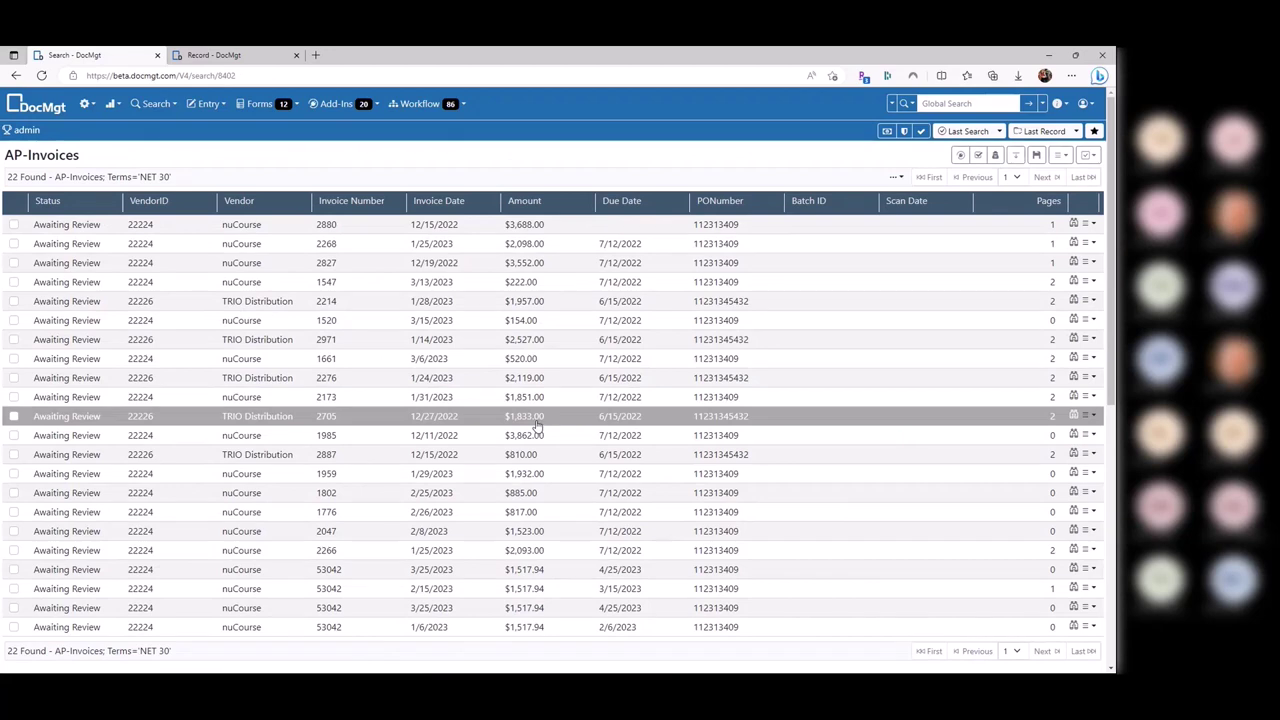
pyautogui.click(537, 423)
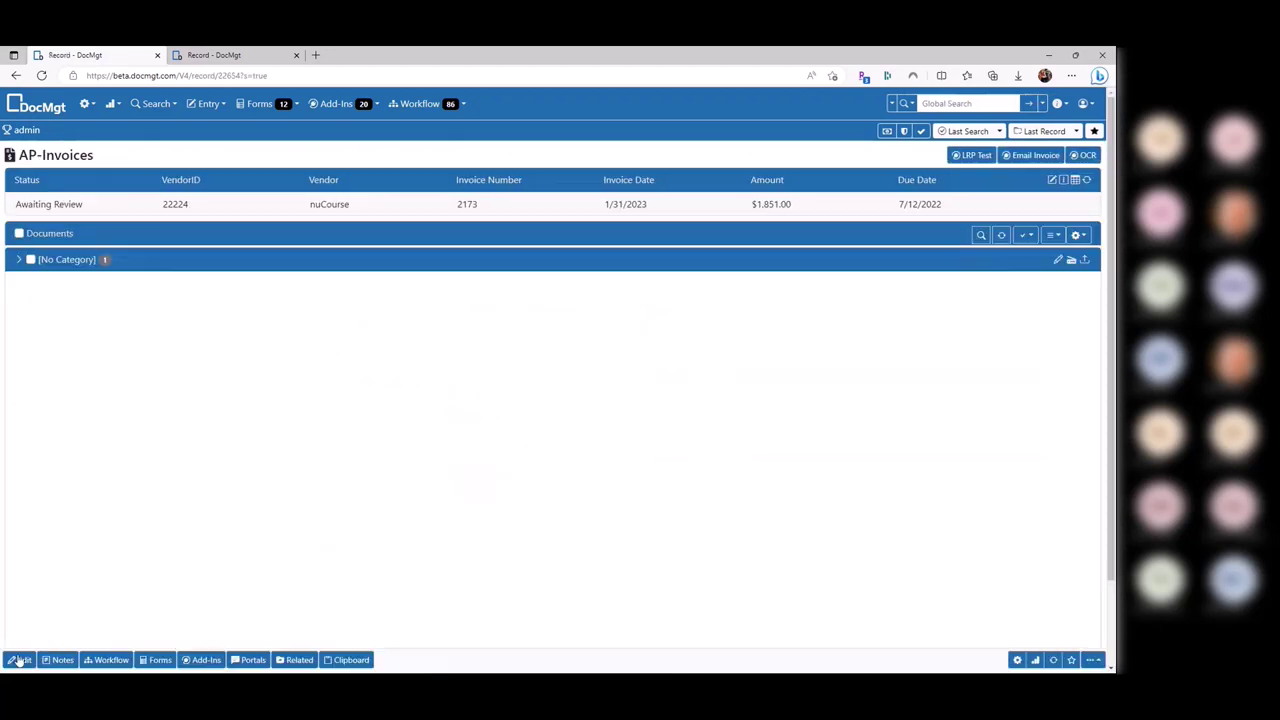
pyautogui.click(19, 660)
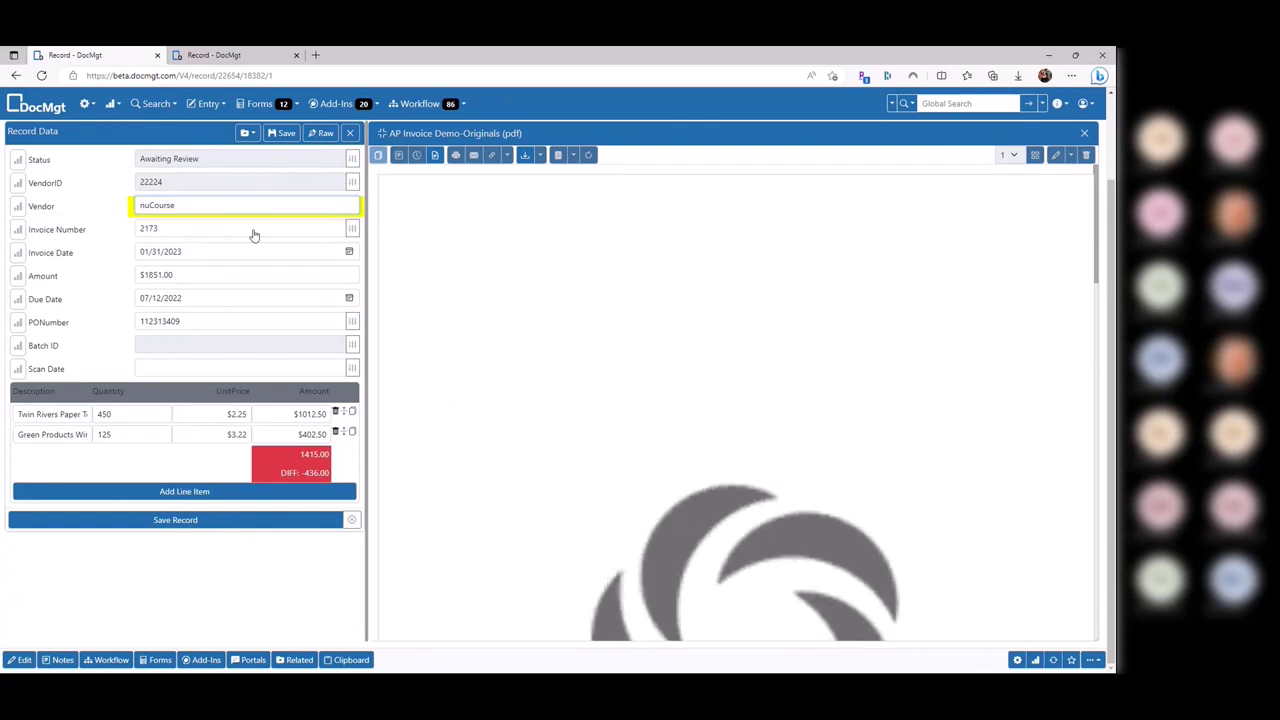
pyautogui.click(320, 133)
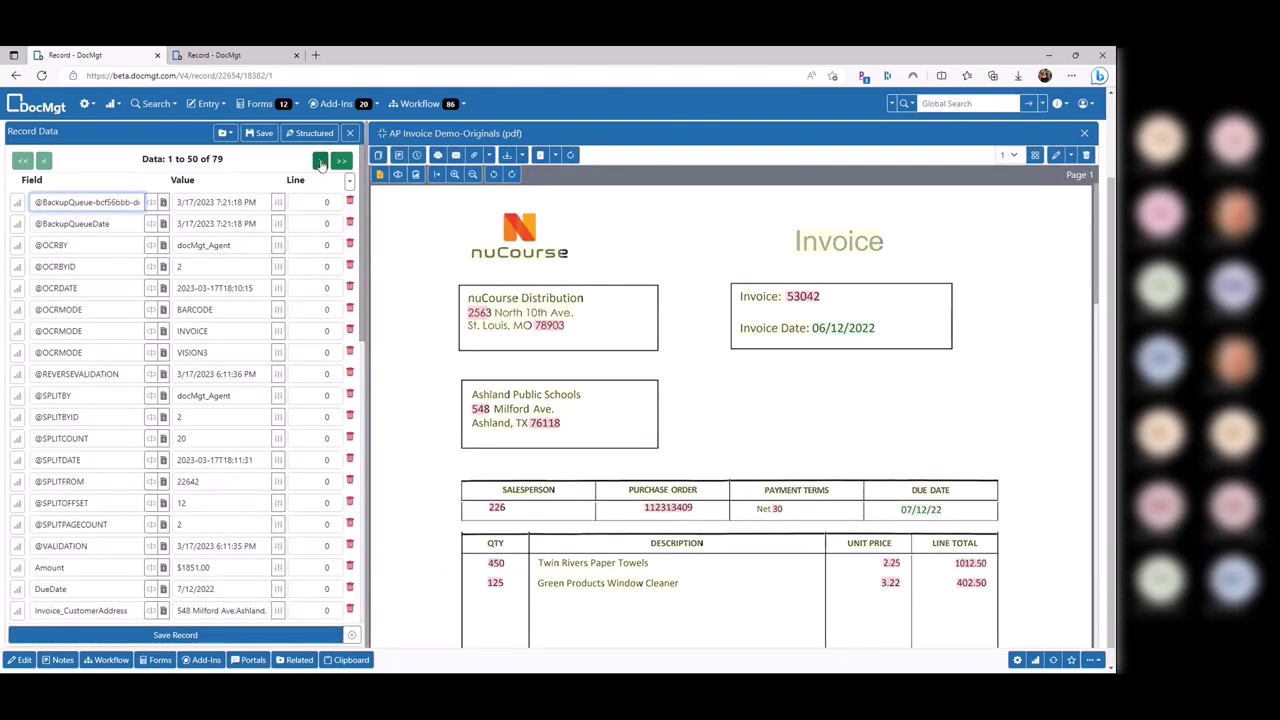
pyautogui.click(320, 162)
pyautogui.click(163, 290)
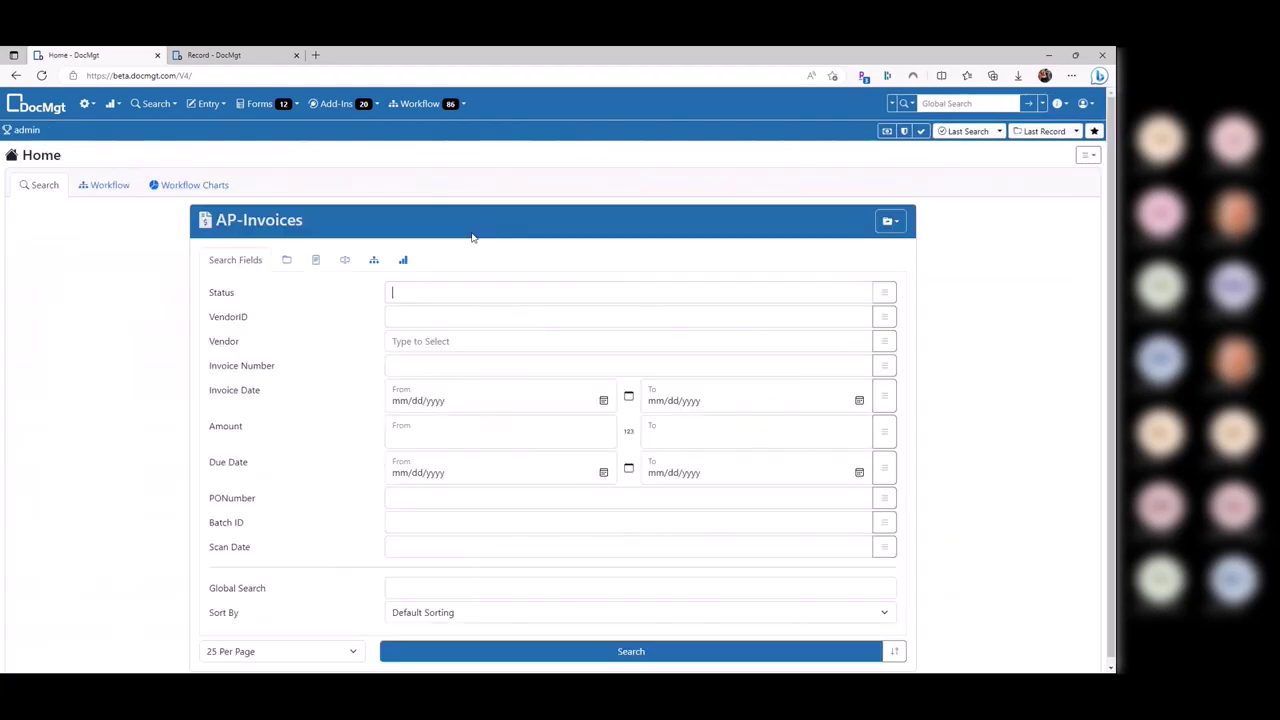
# Compare the Custom Fields criteria with the standard AP-Invoices search fields, and return to the Custom Fields criteria
pyautogui.click(346, 261)
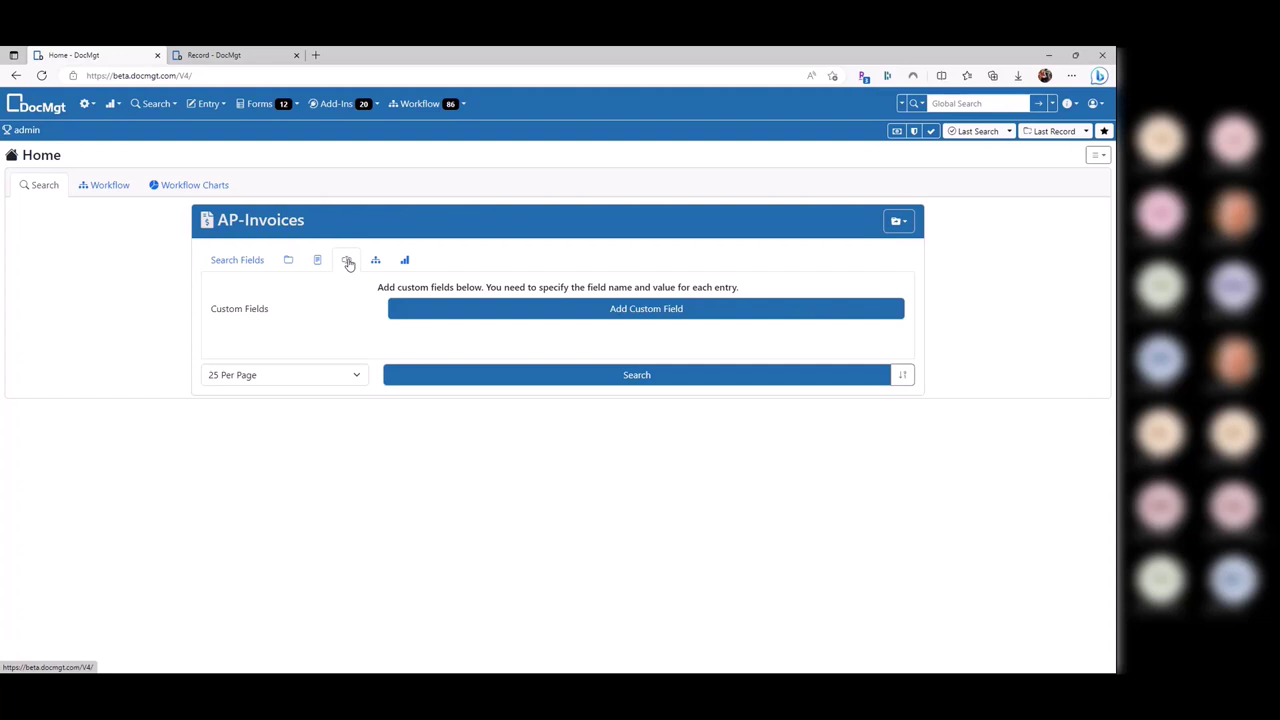
pyautogui.click(259, 261)
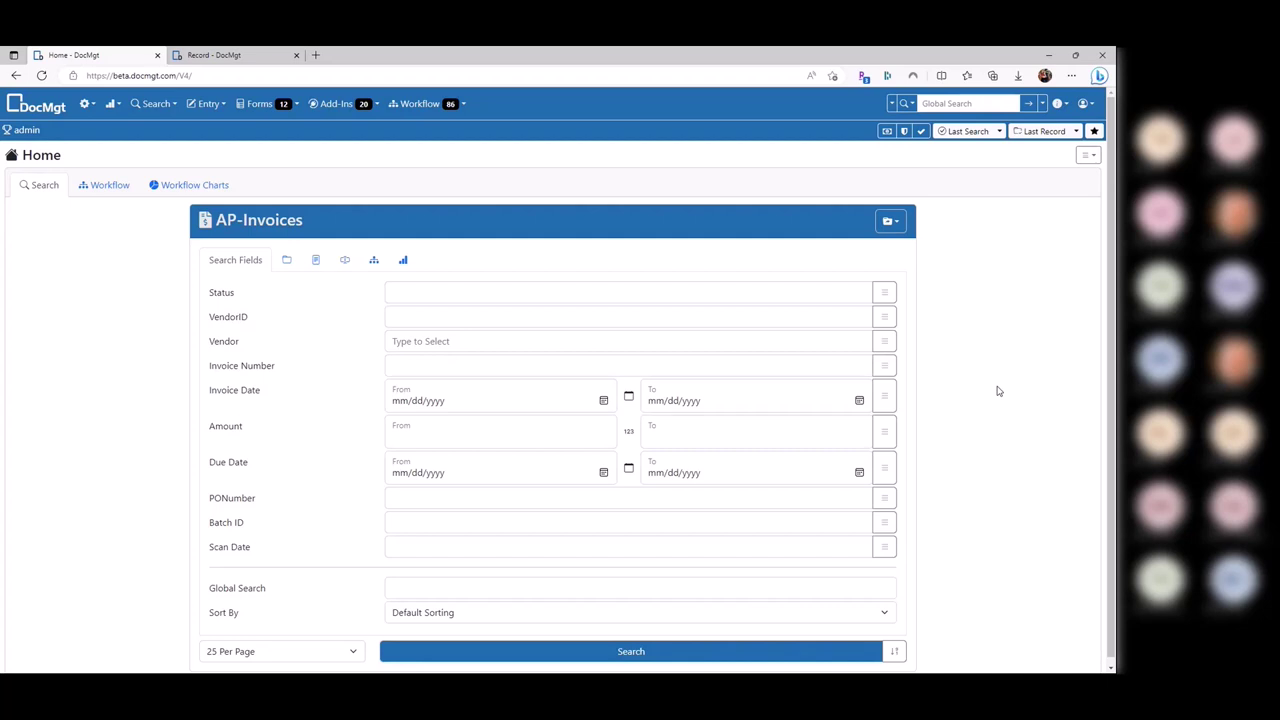
pyautogui.click(345, 260)
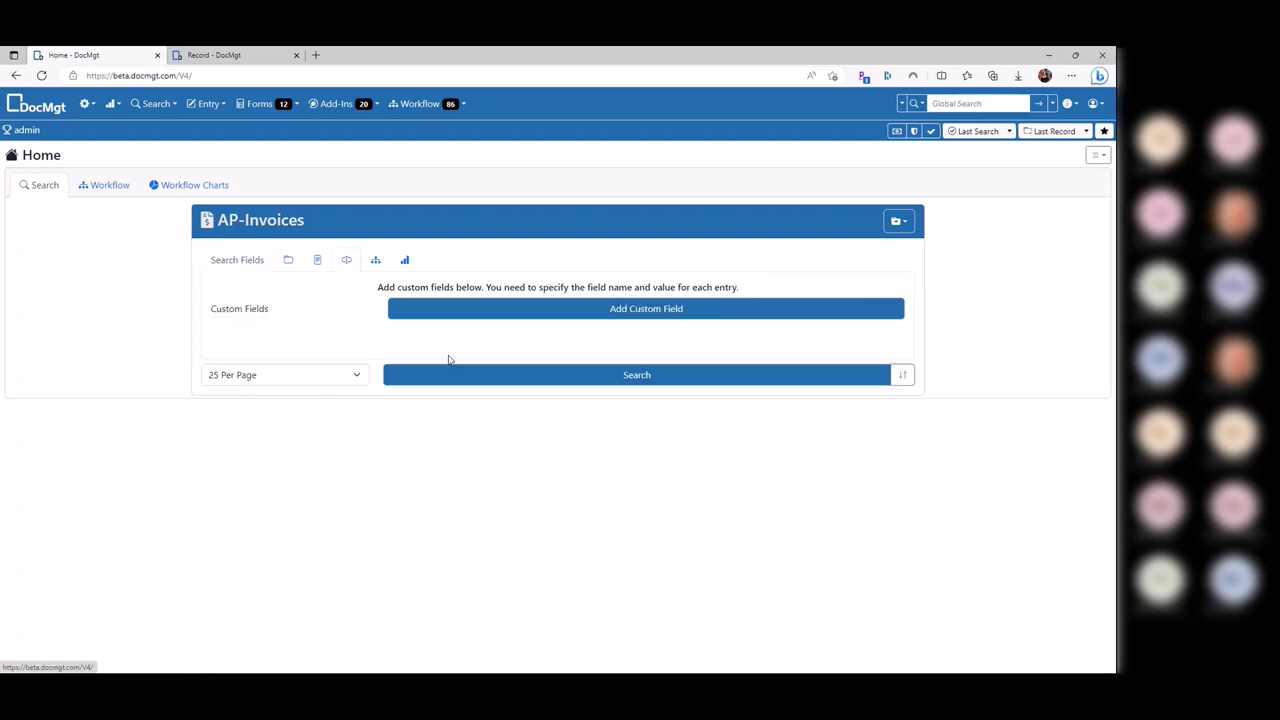
# Add three empty custom field rows to the AP-Invoices search and remove all of them again
pyautogui.click(495, 310)
pyautogui.click(514, 335)
pyautogui.click(540, 353)
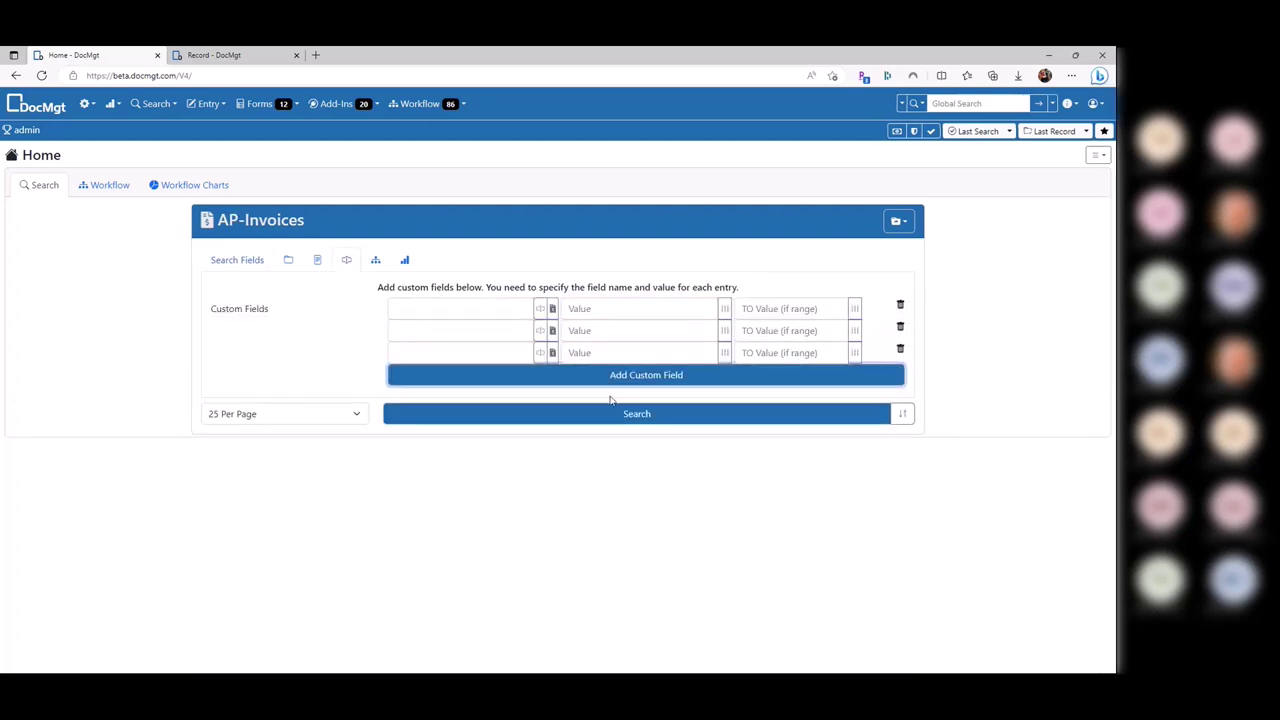
pyautogui.click(900, 304)
pyautogui.click(900, 304)
pyautogui.click(900, 304)
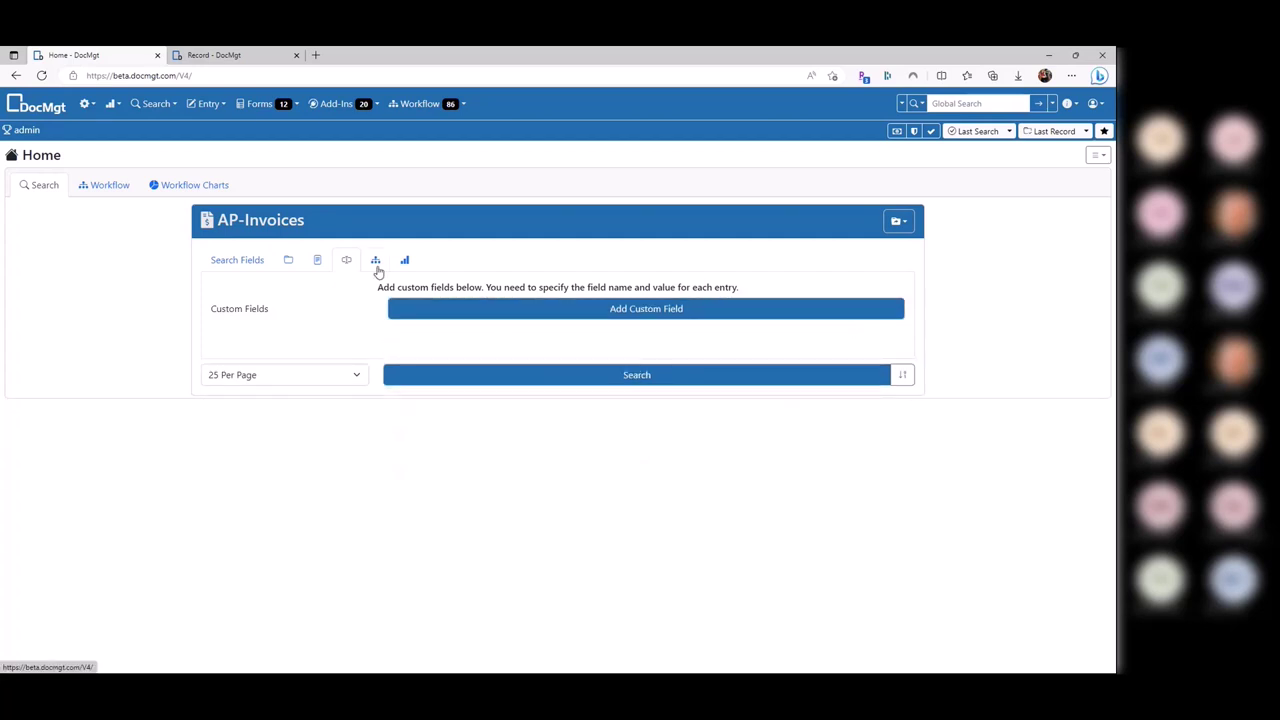
# Try the Assigned To Me option in the workflow criteria, and set Assigned back to No Preference
pyautogui.click(376, 263)
pyautogui.click(461, 297)
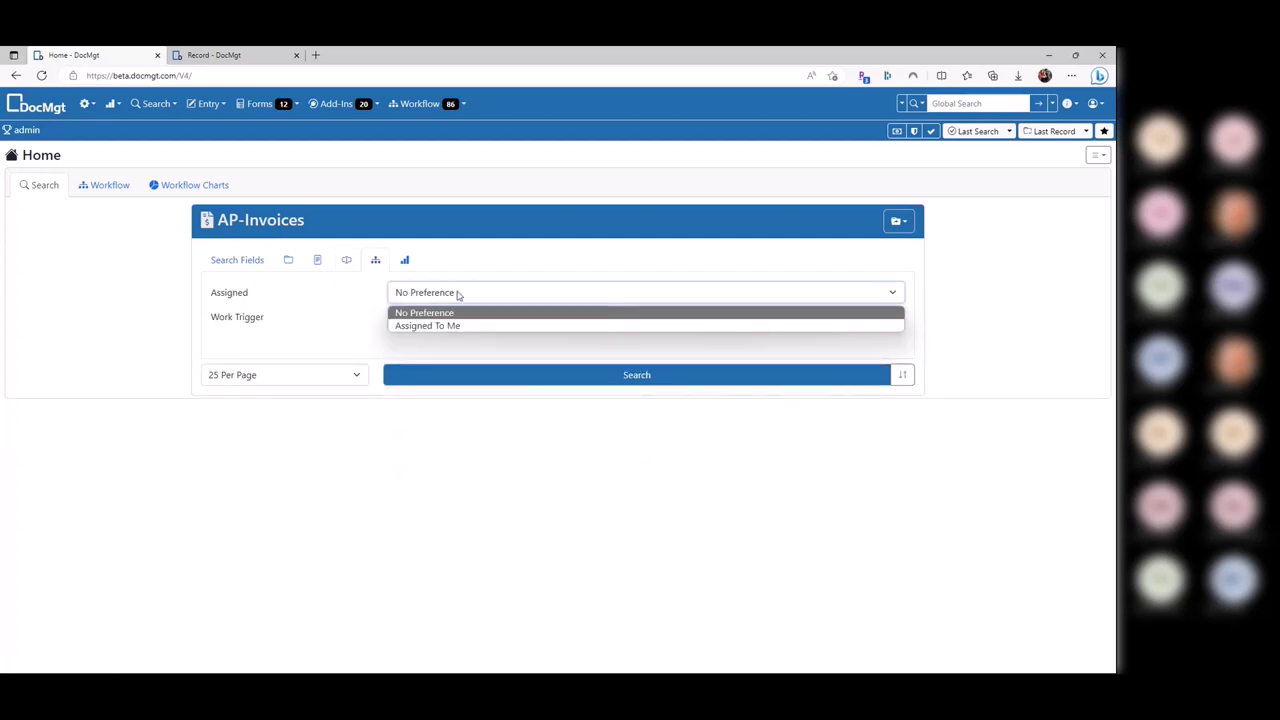
pyautogui.click(464, 328)
pyautogui.click(447, 298)
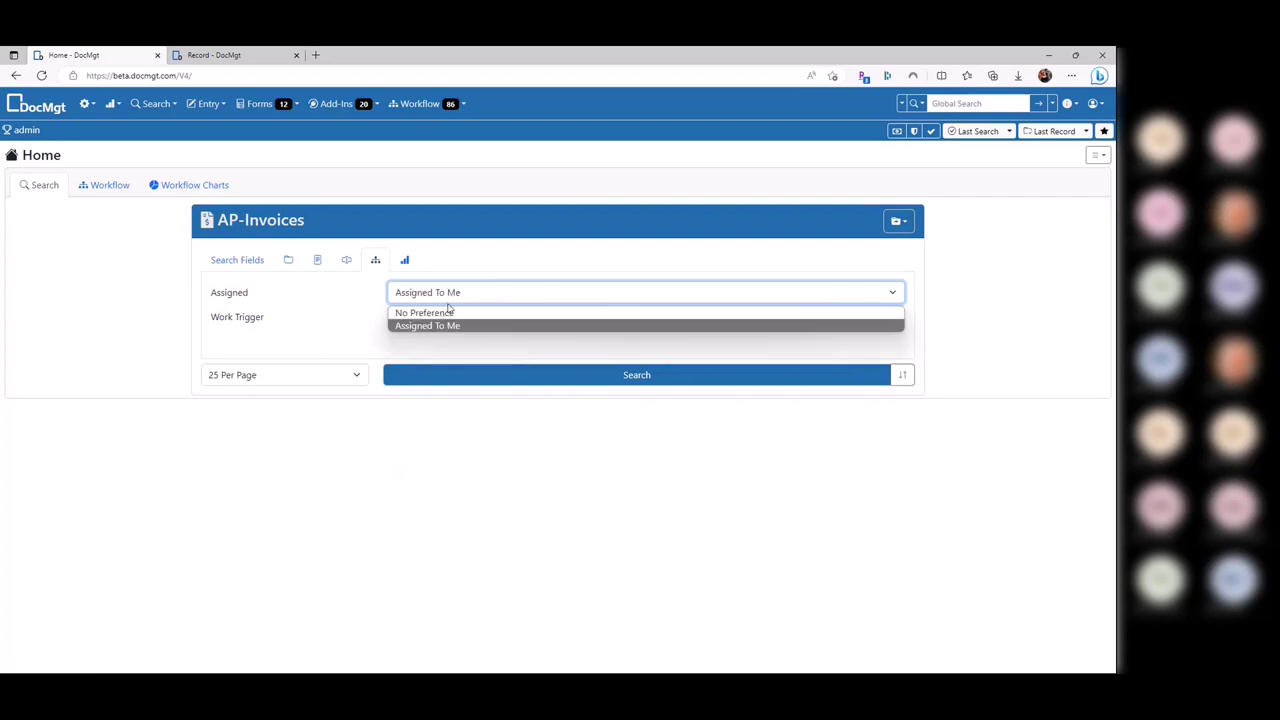
pyautogui.click(452, 321)
pyautogui.click(450, 296)
pyautogui.click(420, 324)
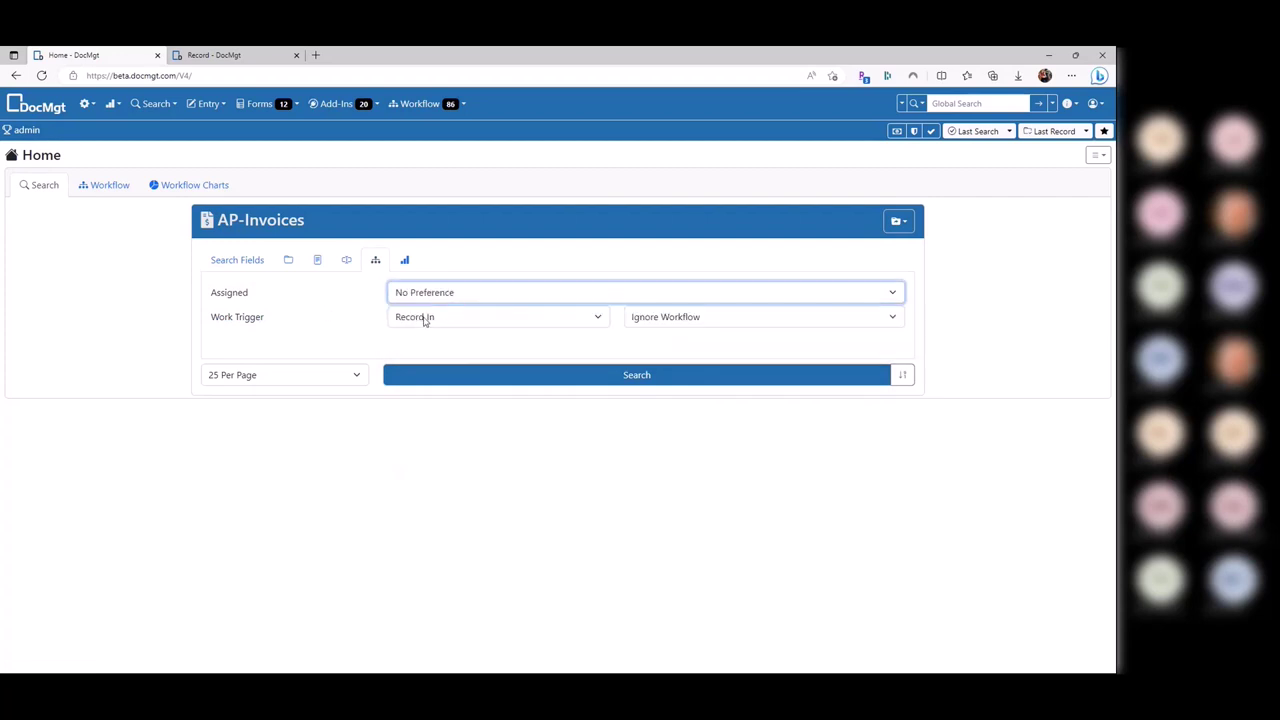
# Review the Work Trigger options and set the criterion to Record In the Invoice Review trigger
pyautogui.click(425, 321)
pyautogui.click(210, 320)
pyautogui.doubleClick(214, 318)
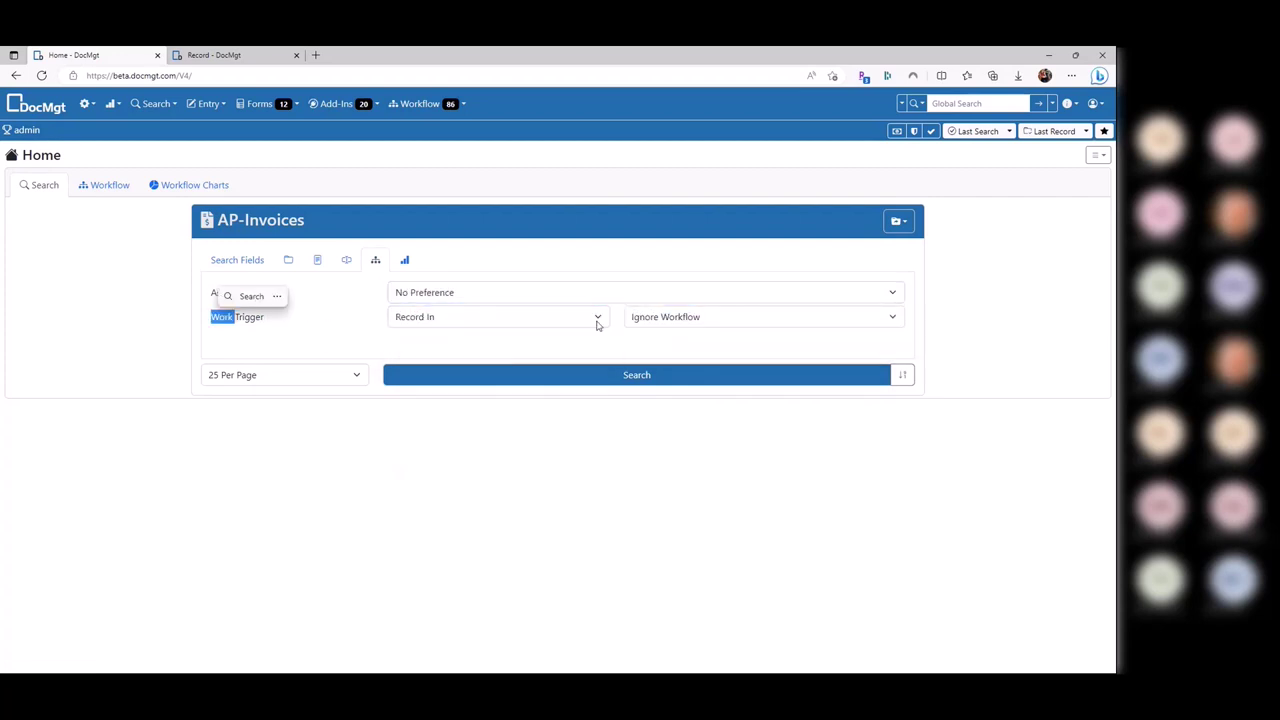
pyautogui.click(672, 318)
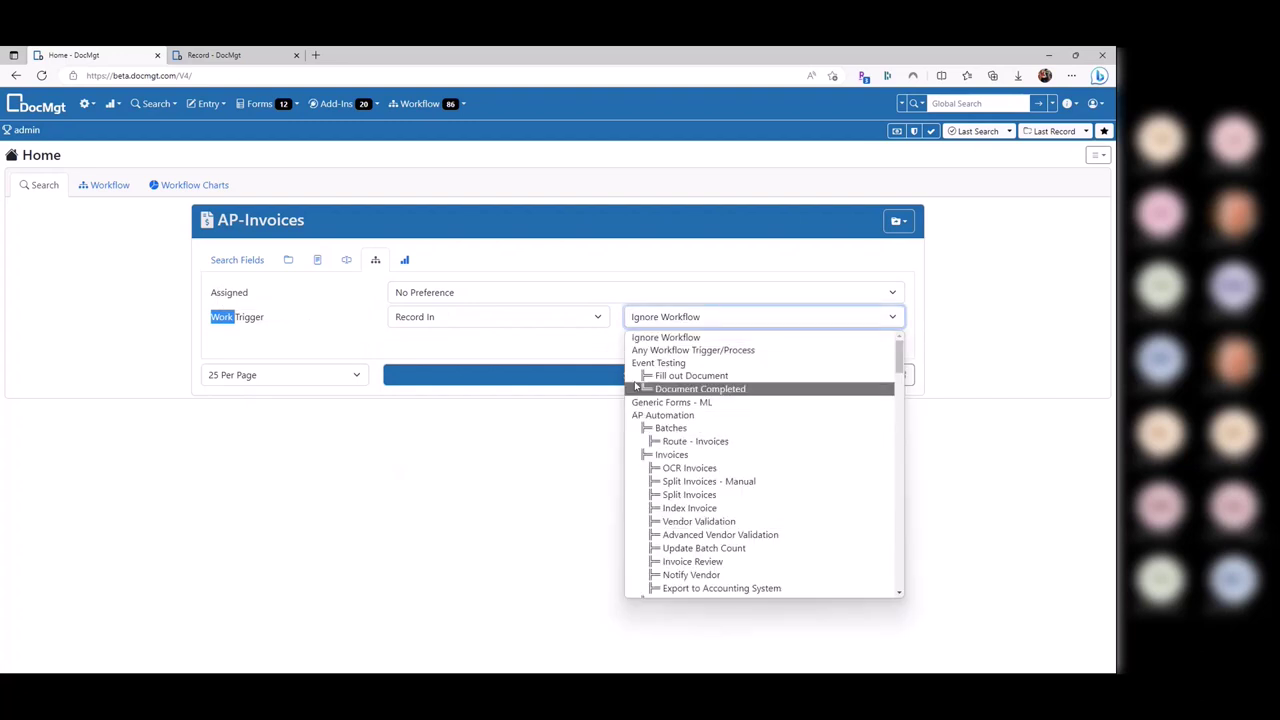
pyautogui.moveTo(899, 356)
pyautogui.mouseDown()
pyautogui.moveTo(901, 500)
pyautogui.moveTo(900, 350)
pyautogui.mouseUp()
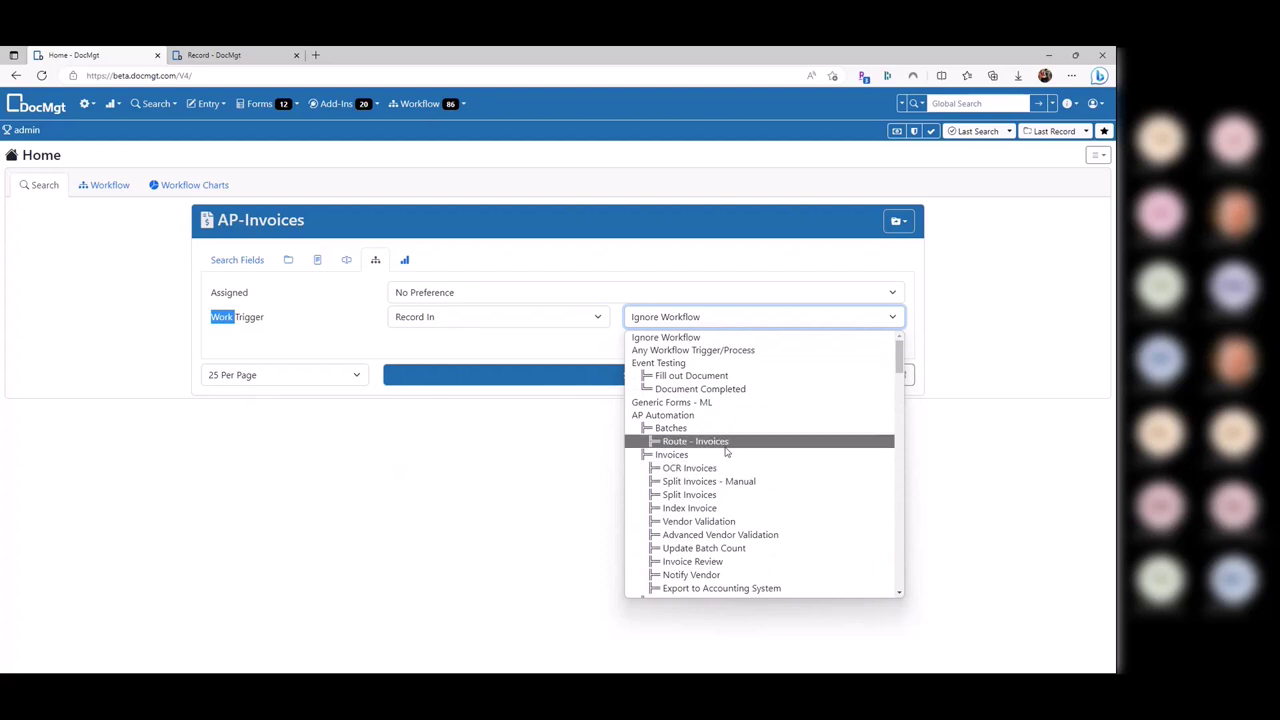
pyautogui.scroll(-1, 718, 452)
pyautogui.click(697, 521)
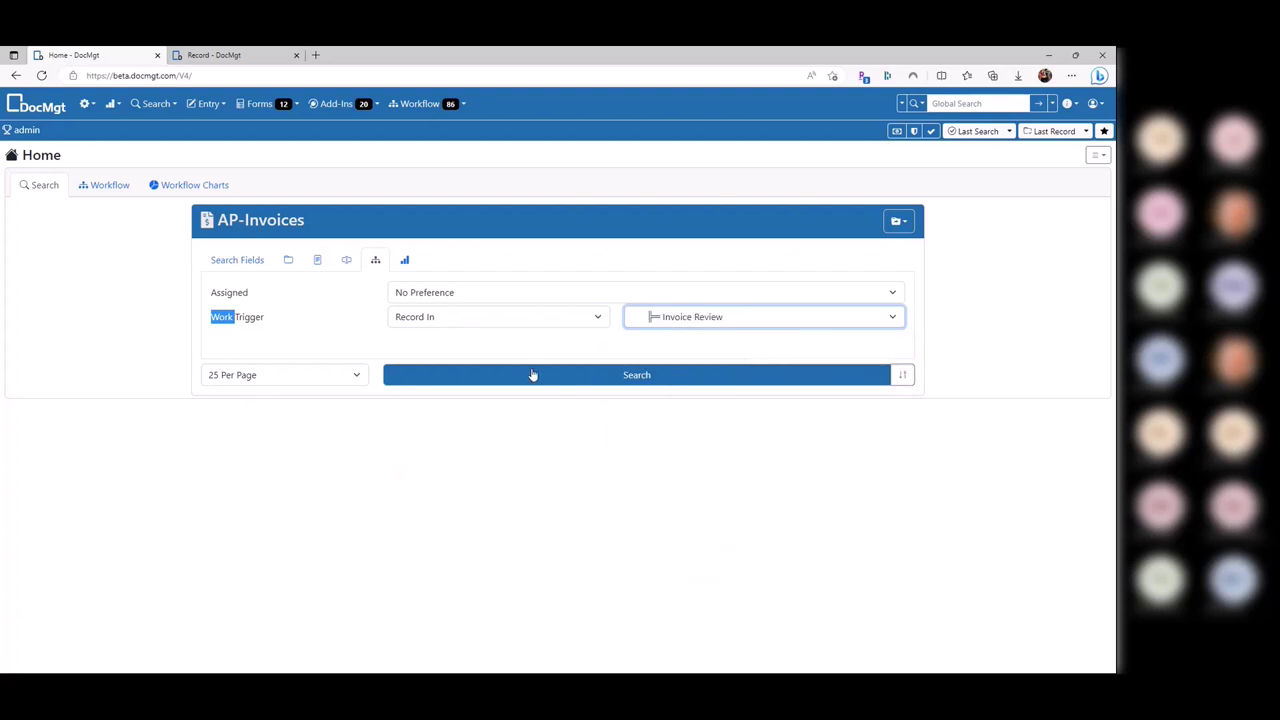
# Broaden the Work Trigger criterion to the Invoices process, and further to the whole AP Automation workflow
pyautogui.click(820, 321)
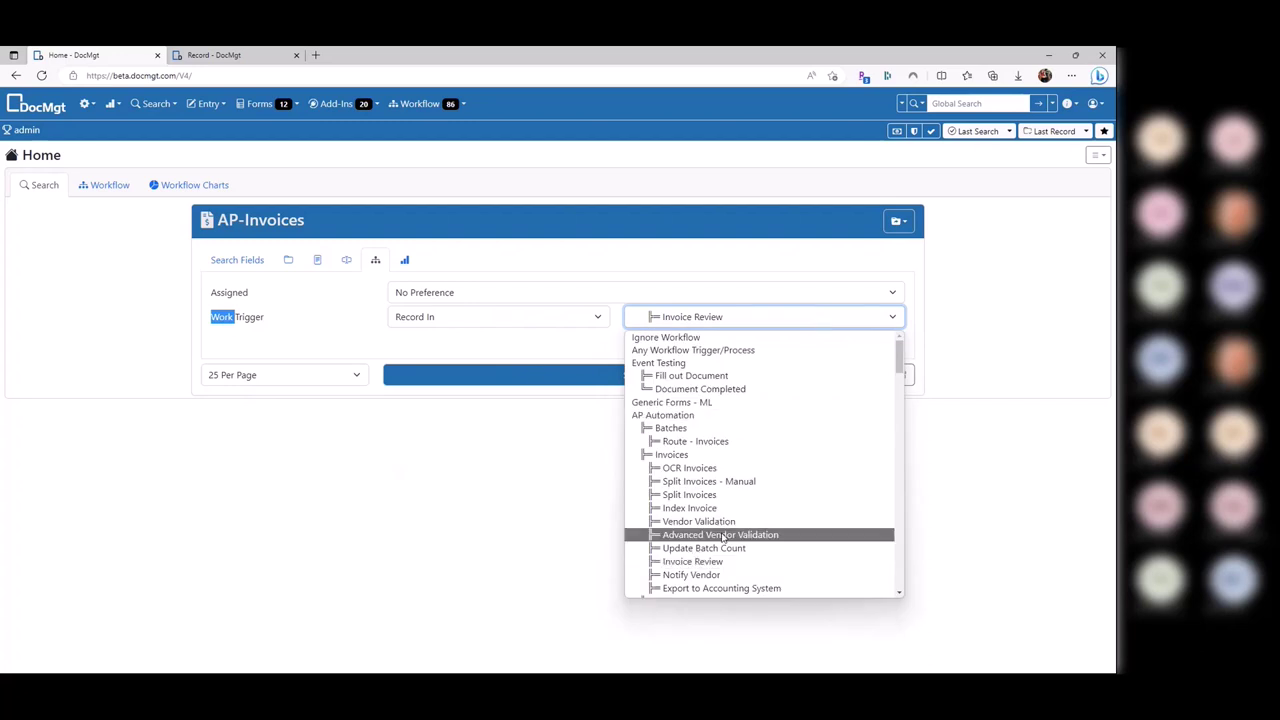
pyautogui.click(683, 456)
pyautogui.click(714, 322)
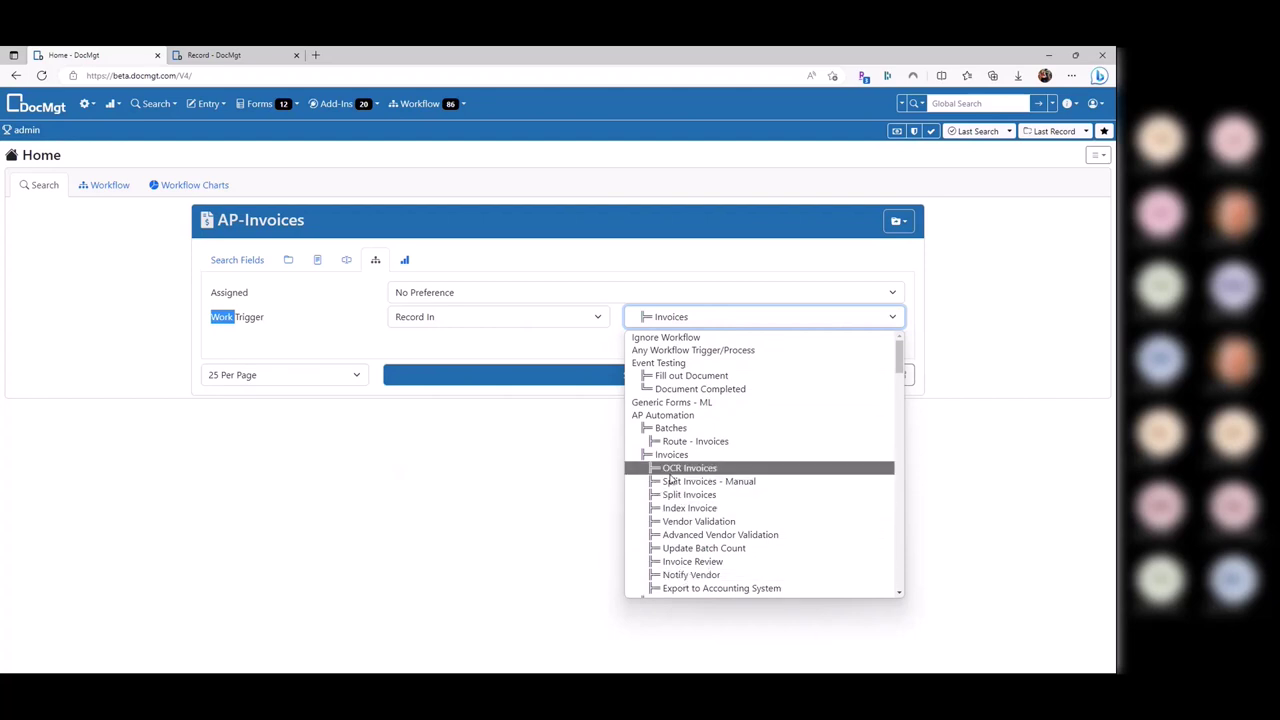
pyautogui.click(645, 416)
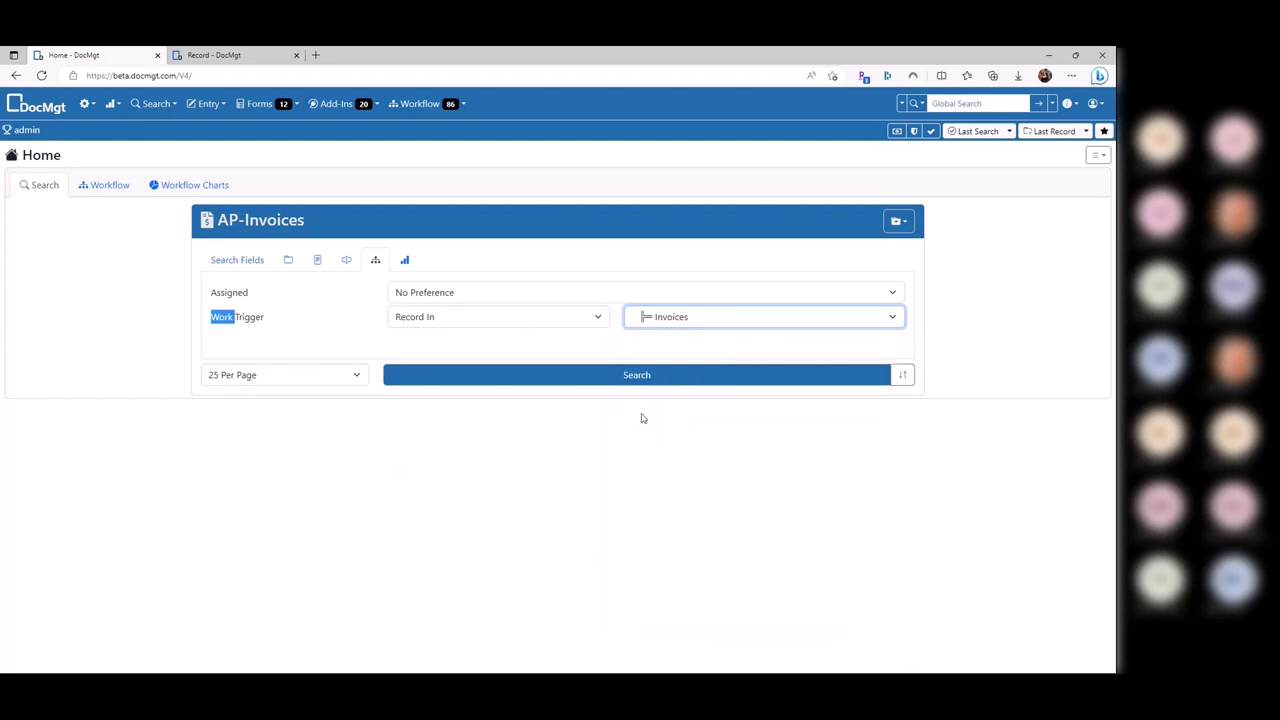
# Review the processes and triggers under AP Automation, and run the search for invoices in that workflow
pyautogui.click(661, 324)
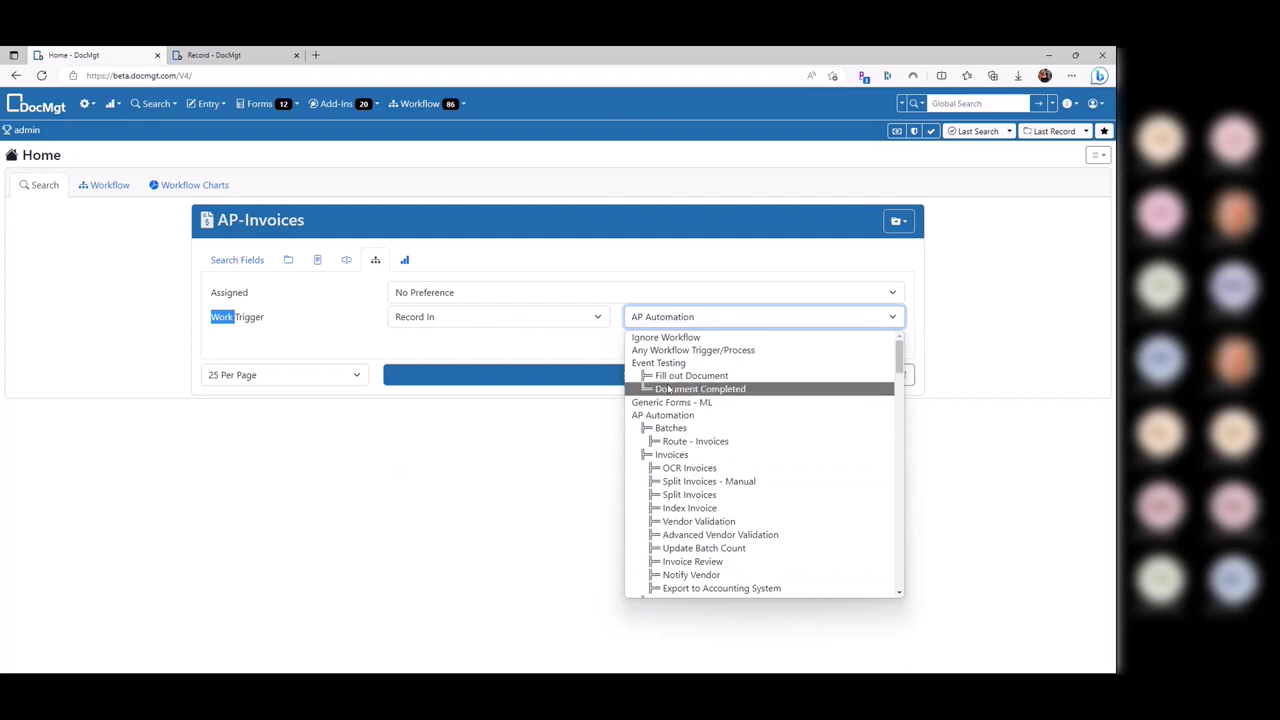
pyautogui.scroll(-2, 672, 405)
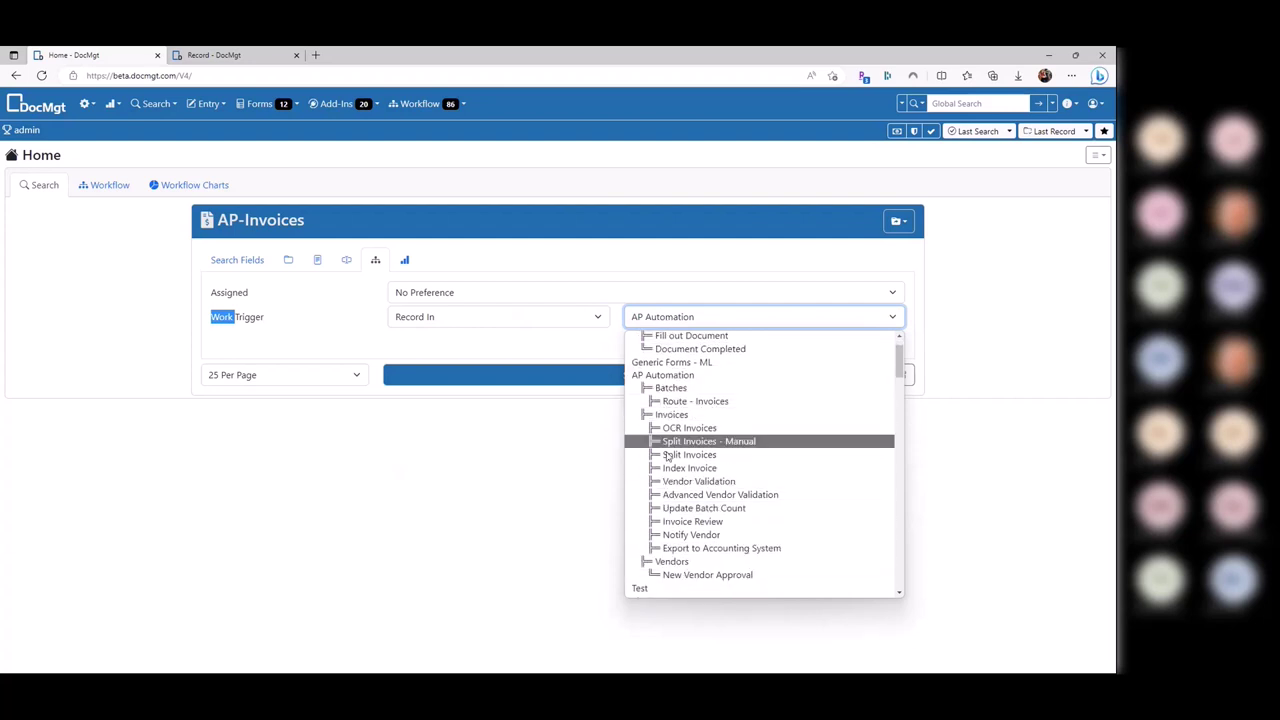
pyautogui.click(440, 440)
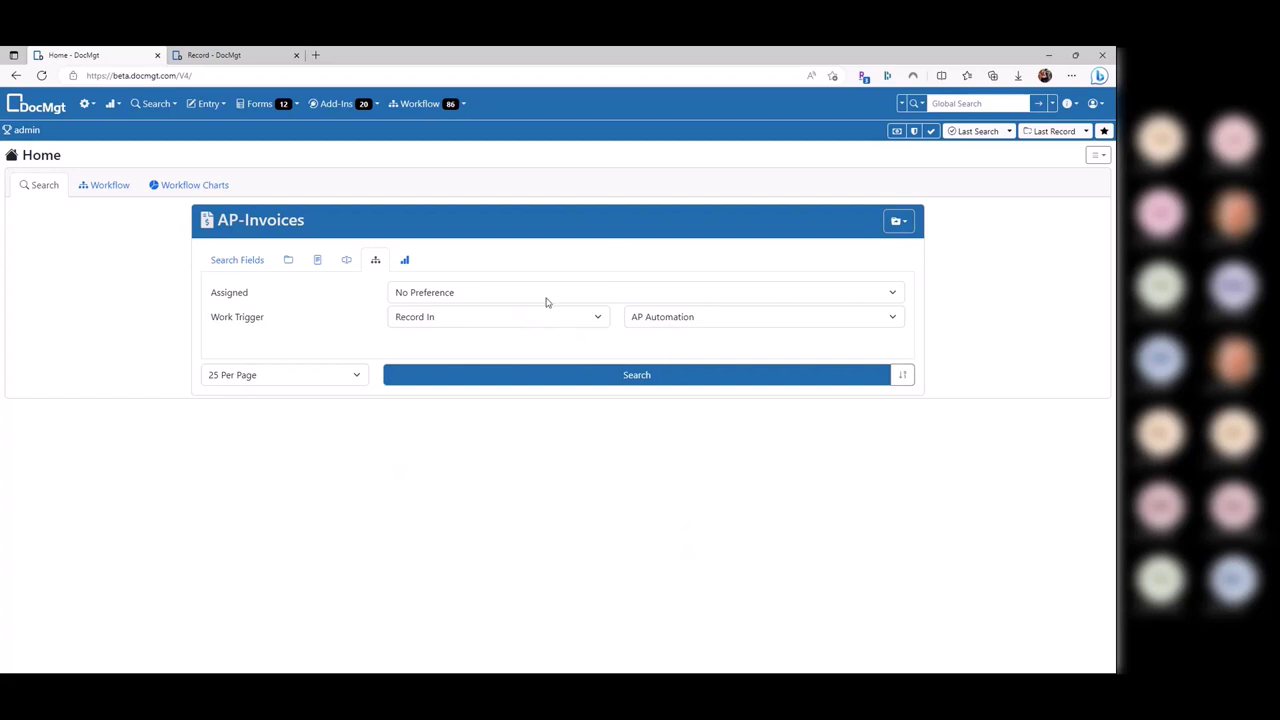
pyautogui.click(476, 374)
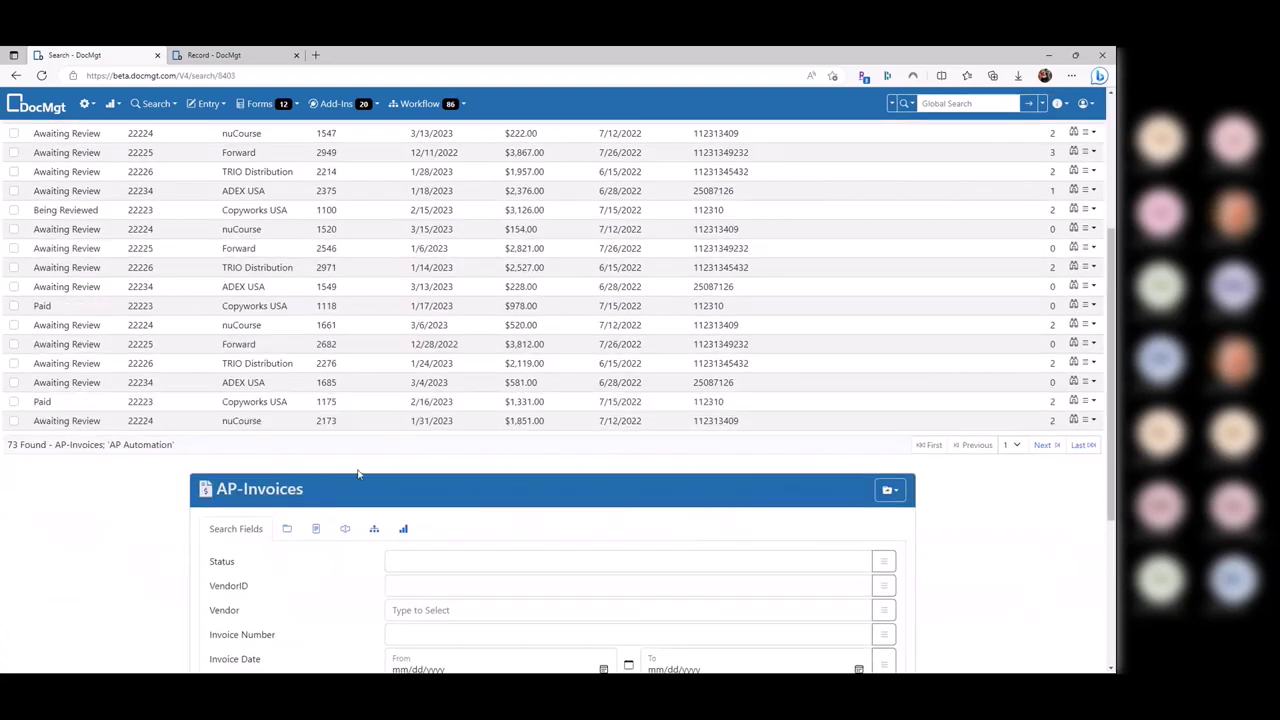
# Look over the AP Automation search results and go to the Invoice Number search field below them
pyautogui.scroll(3, 345, 340)
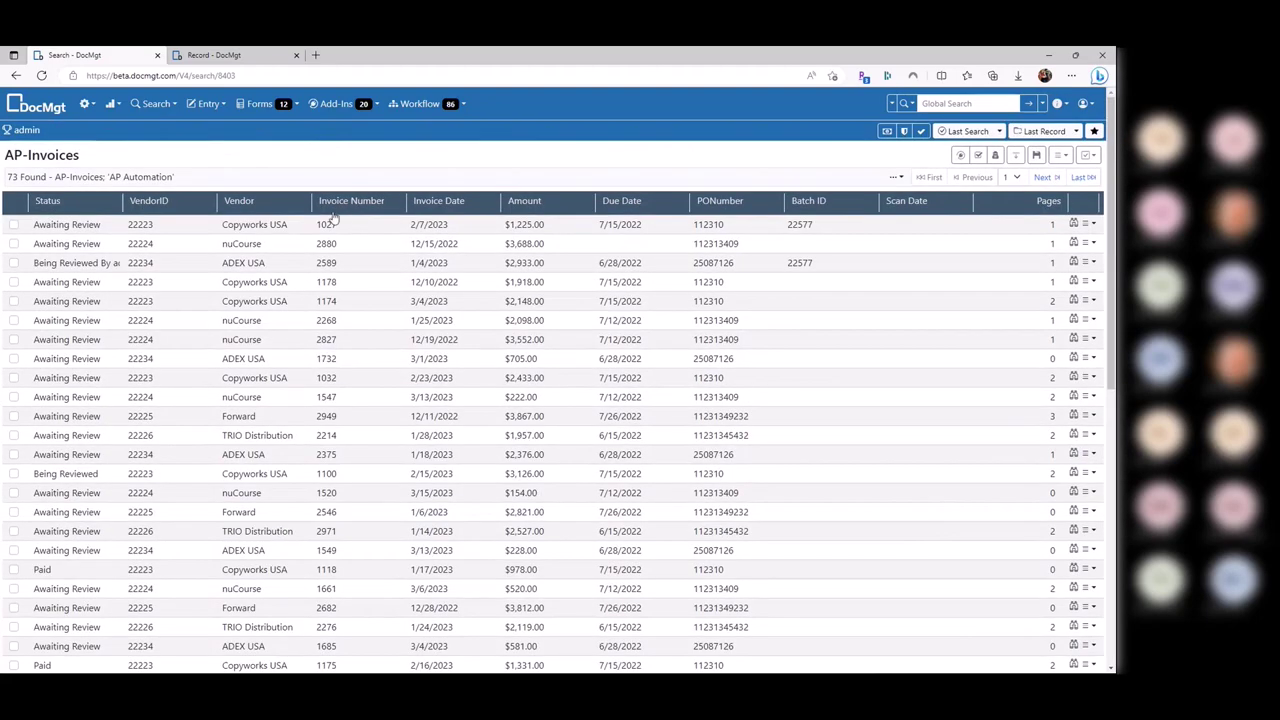
pyautogui.scroll(-4, 328, 531)
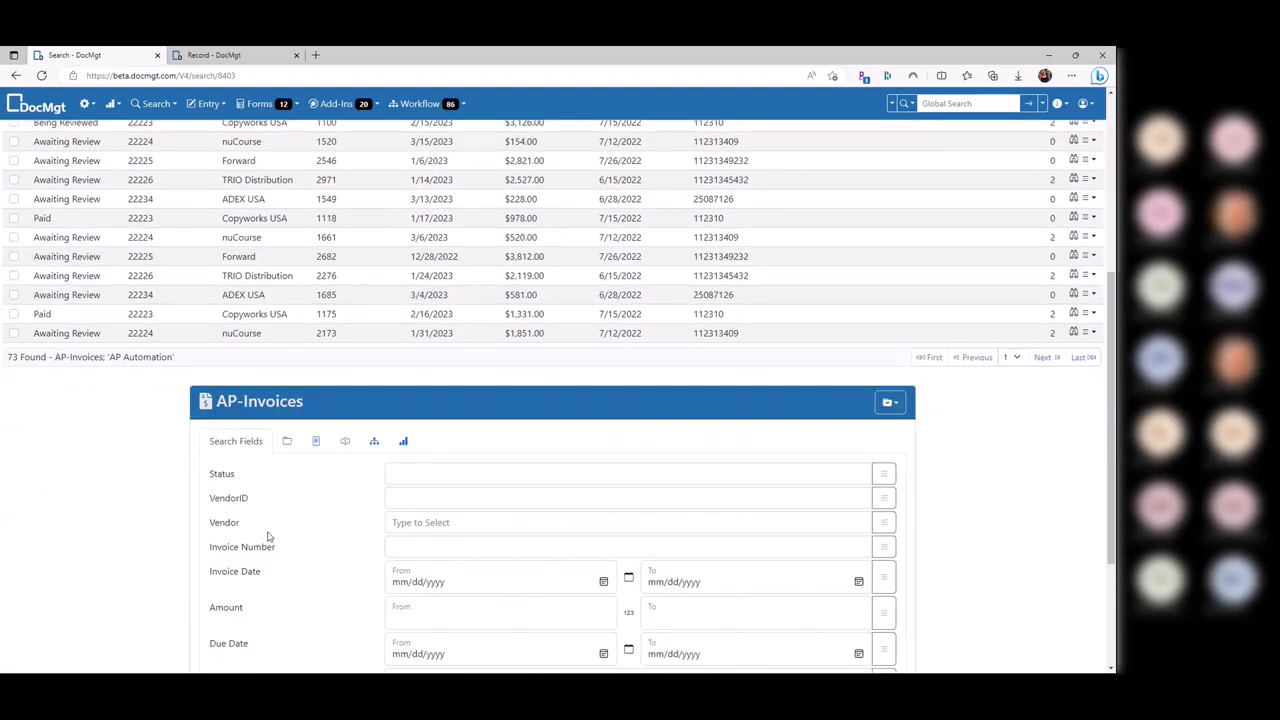
pyautogui.click(580, 546)
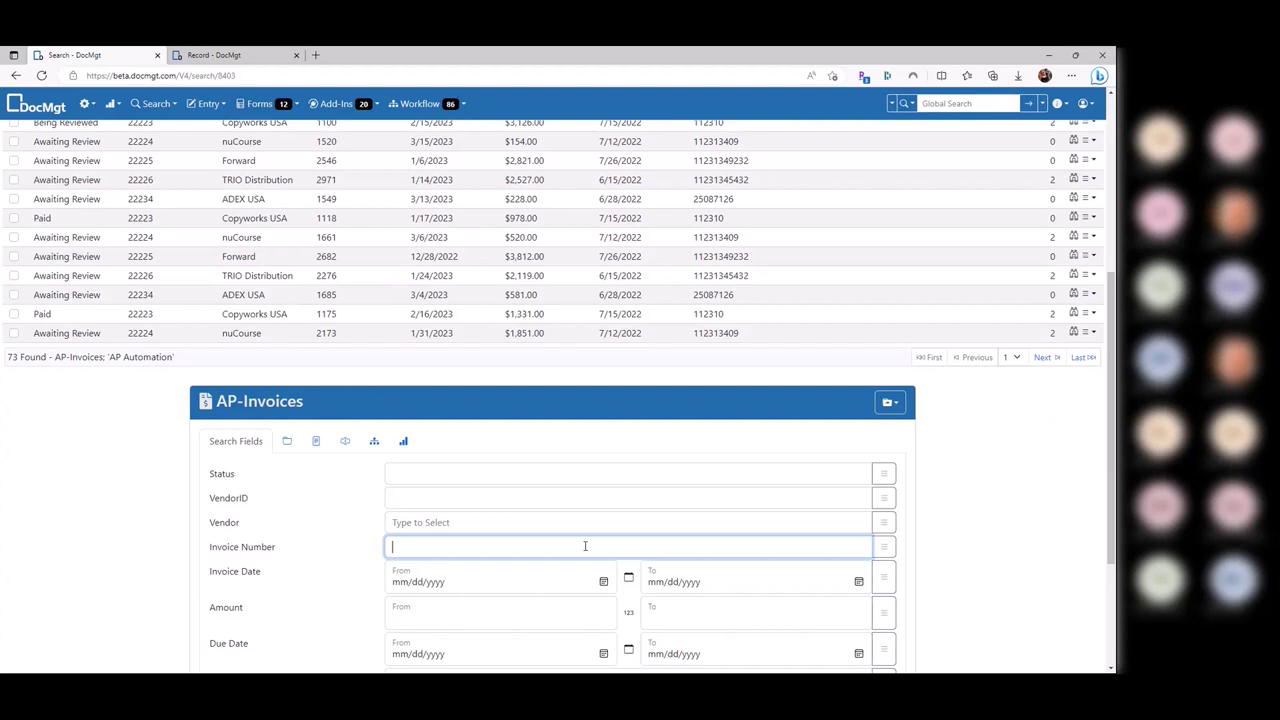
# Try a single value of 12343 as the Invoice Number criterion and clear it again
pyautogui.scroll(-1, 585, 546)
pyautogui.write('123')
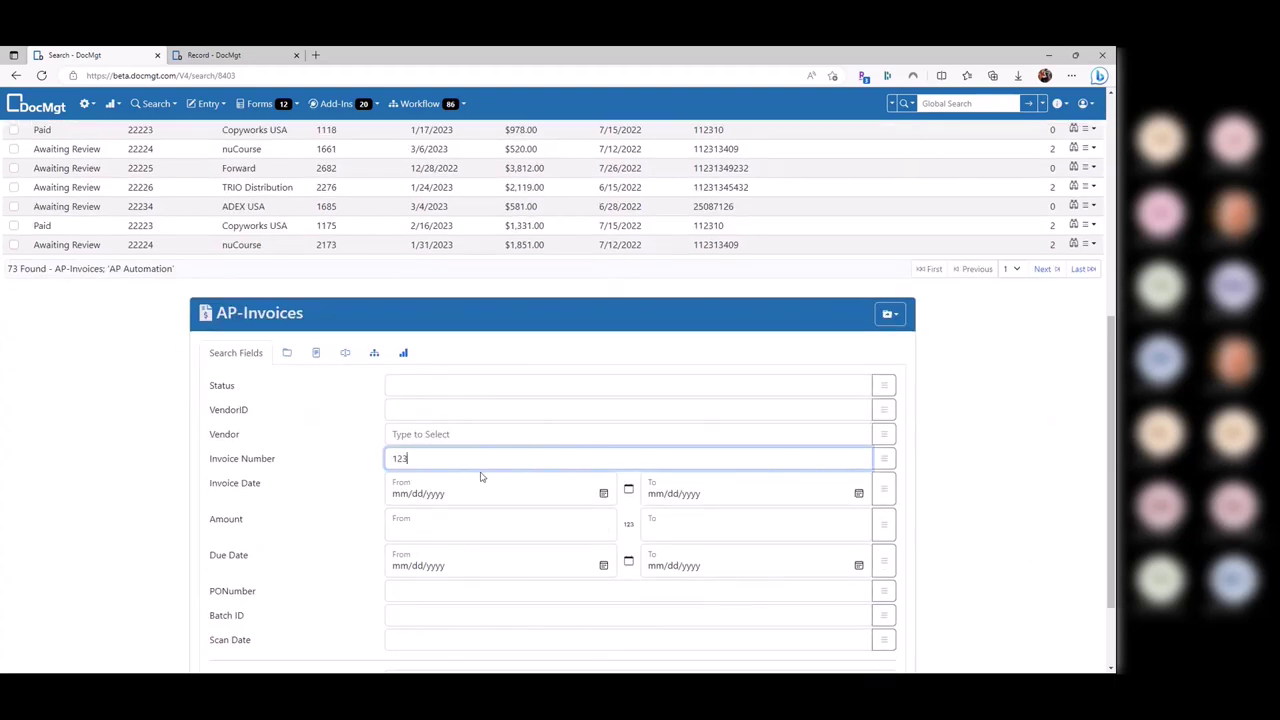
pyautogui.write('43')
pyautogui.press('BackSpace')
pyautogui.press('BackSpace')
pyautogui.press('BackSpace')
pyautogui.press('BackSpace')
pyautogui.press('BackSpace')
# Switch Invoice Number to multiple values, enter 2276, 1685, 1175 and 2173 one per line, and run the search
pyautogui.click(885, 462)
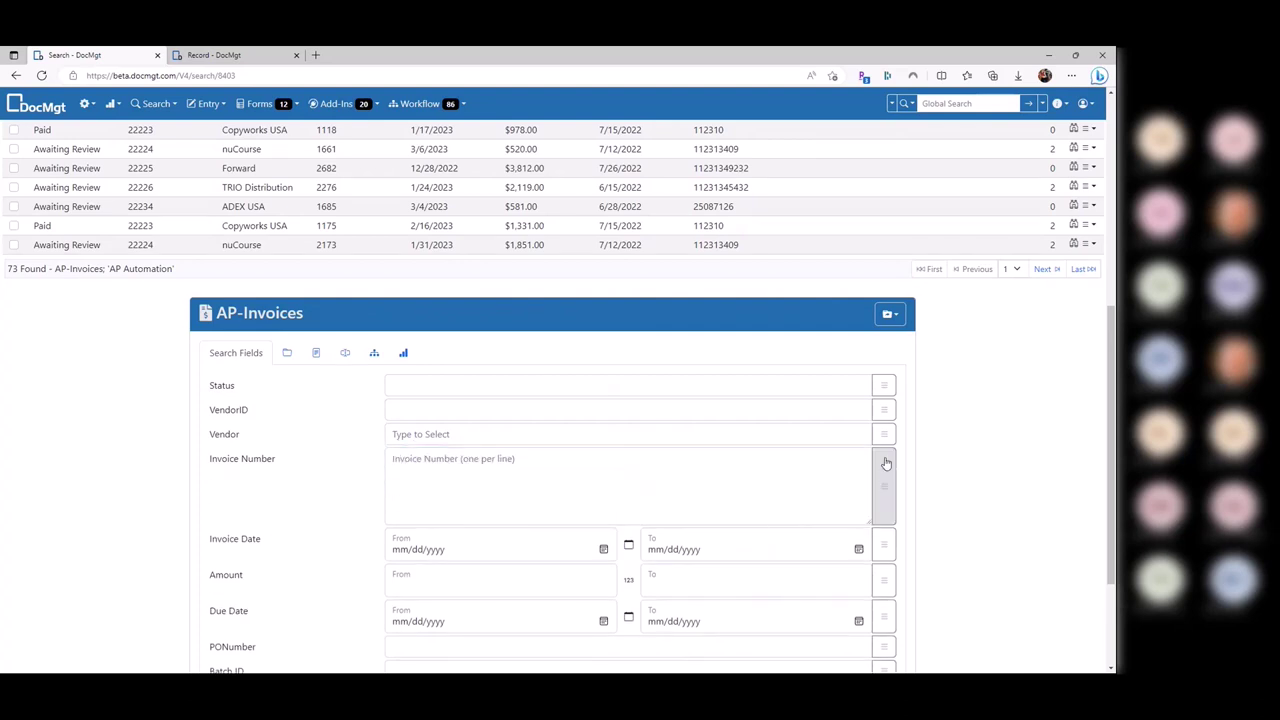
pyautogui.click(470, 470)
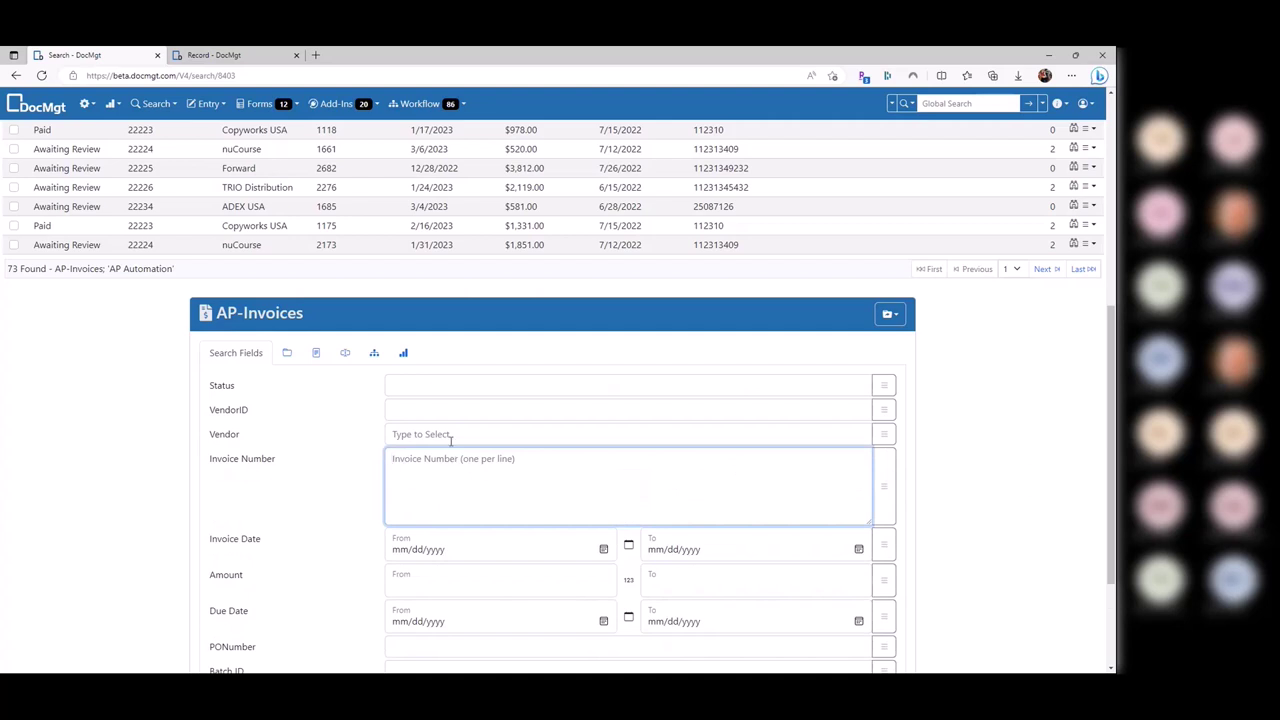
pyautogui.write('2276')
pyautogui.scroll(-3, 600, 540)
pyautogui.click(614, 634)
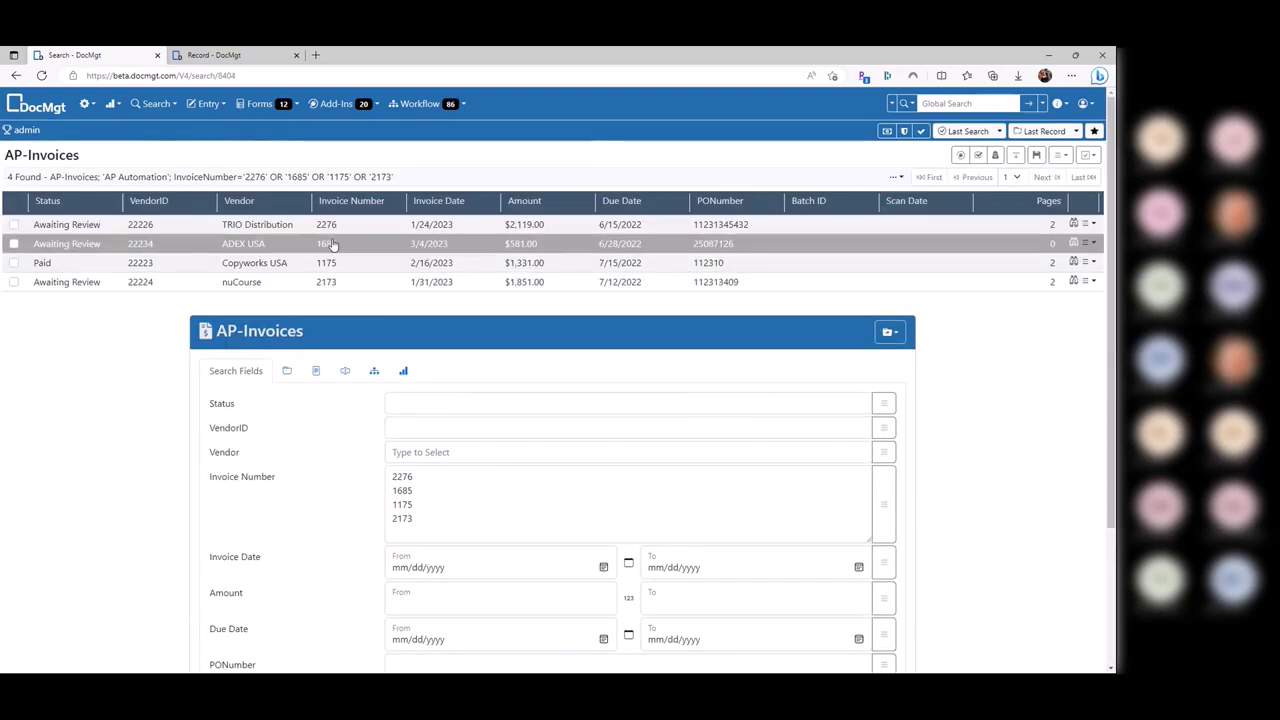
# Review the invoice number list against its results and switch the Invoice Date criterion to multiple values, one per line
pyautogui.click(450, 494)
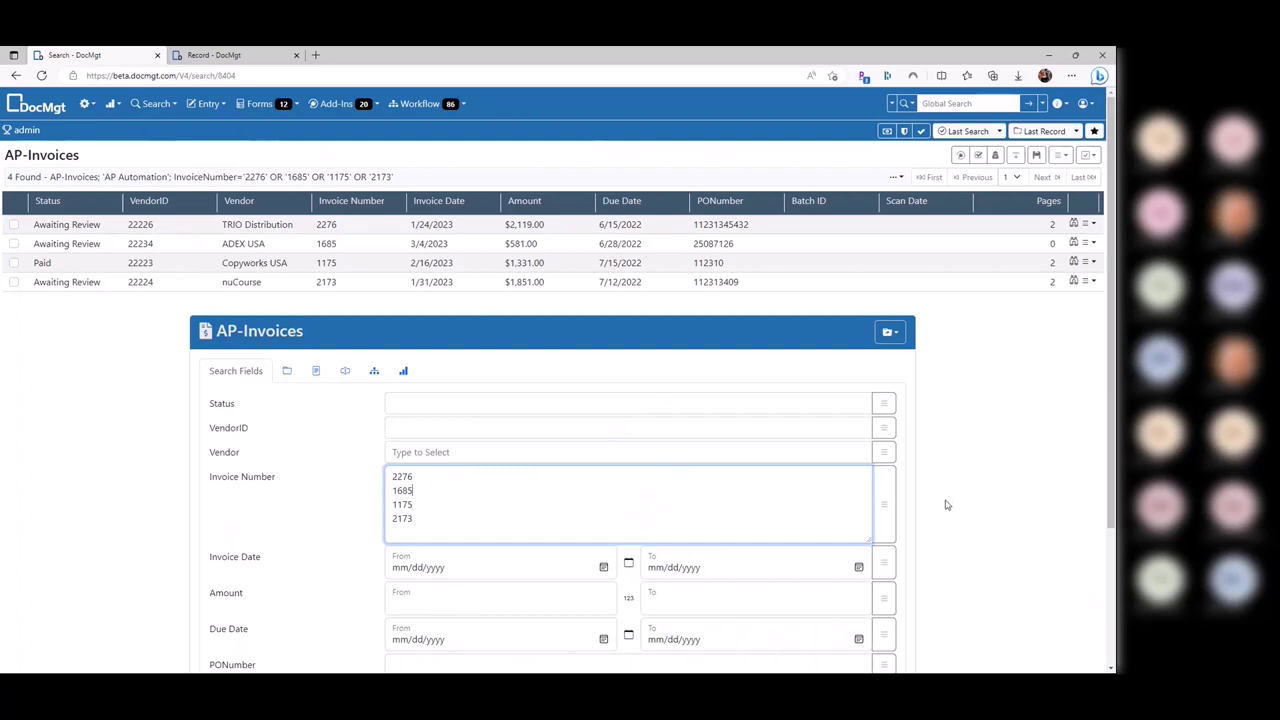
pyautogui.scroll(-2, 947, 505)
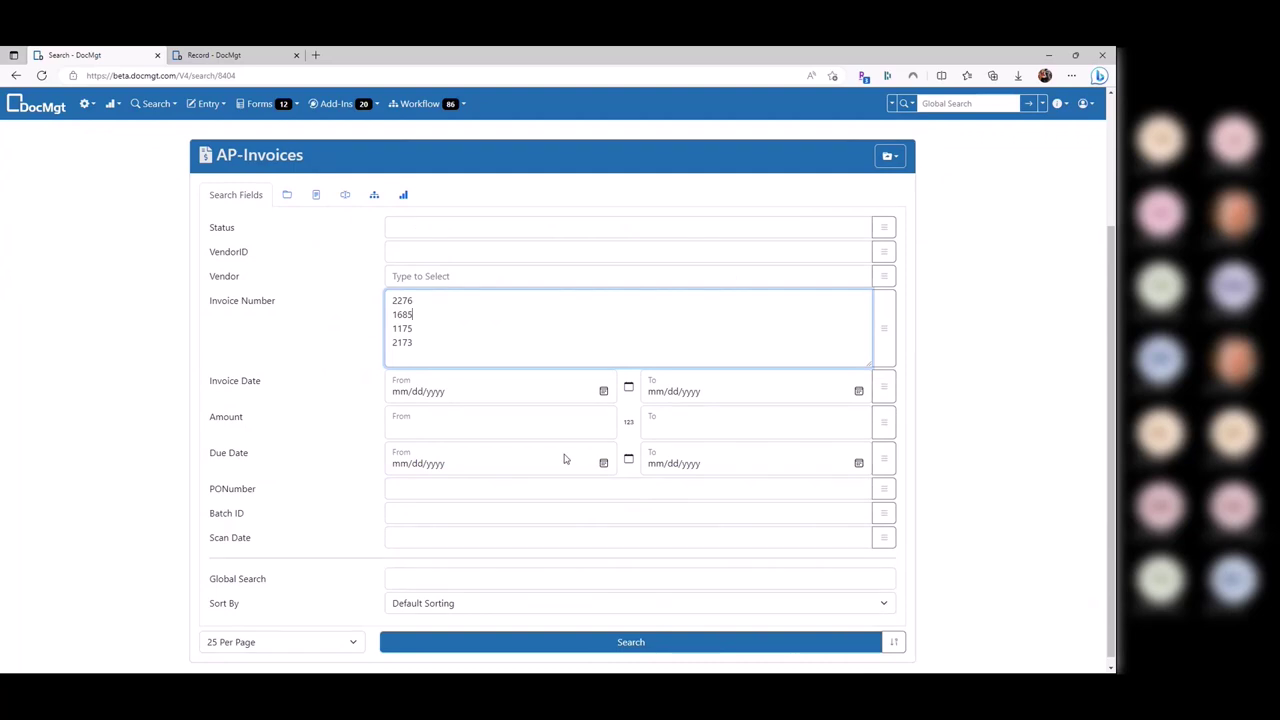
pyautogui.scroll(1, 558, 379)
pyautogui.scroll(2, 500, 385)
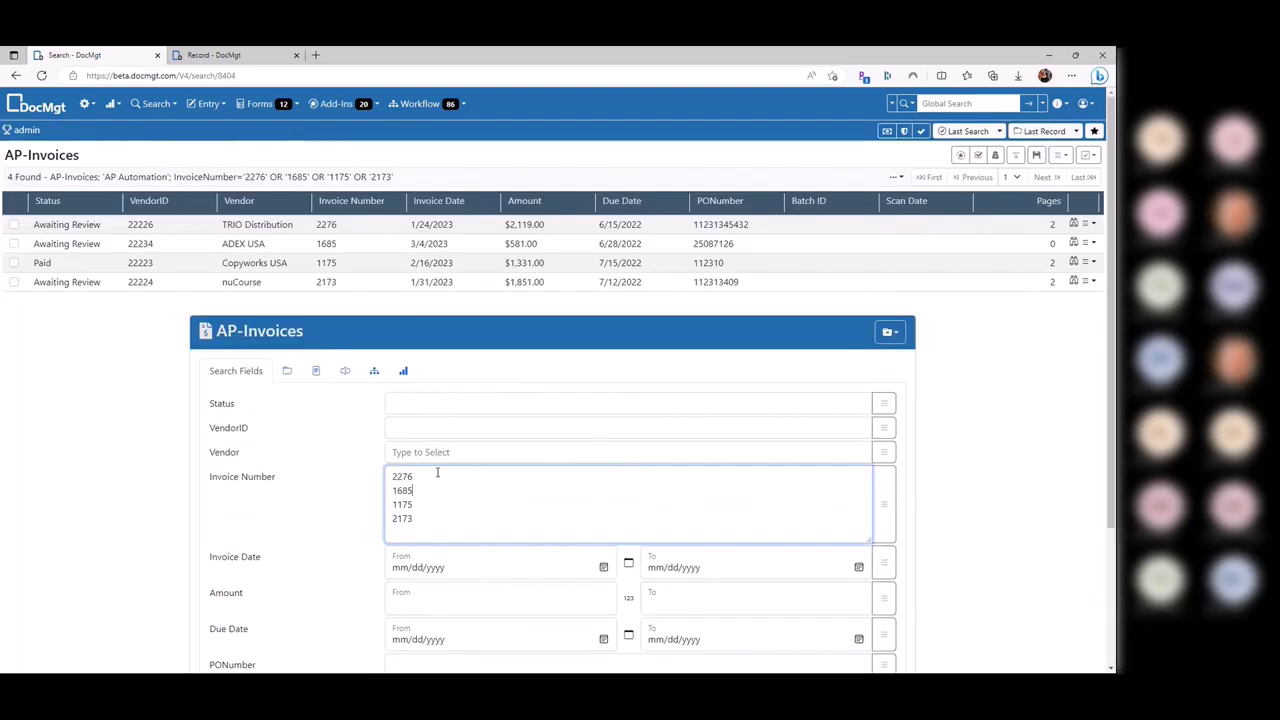
pyautogui.scroll(-2, 629, 549)
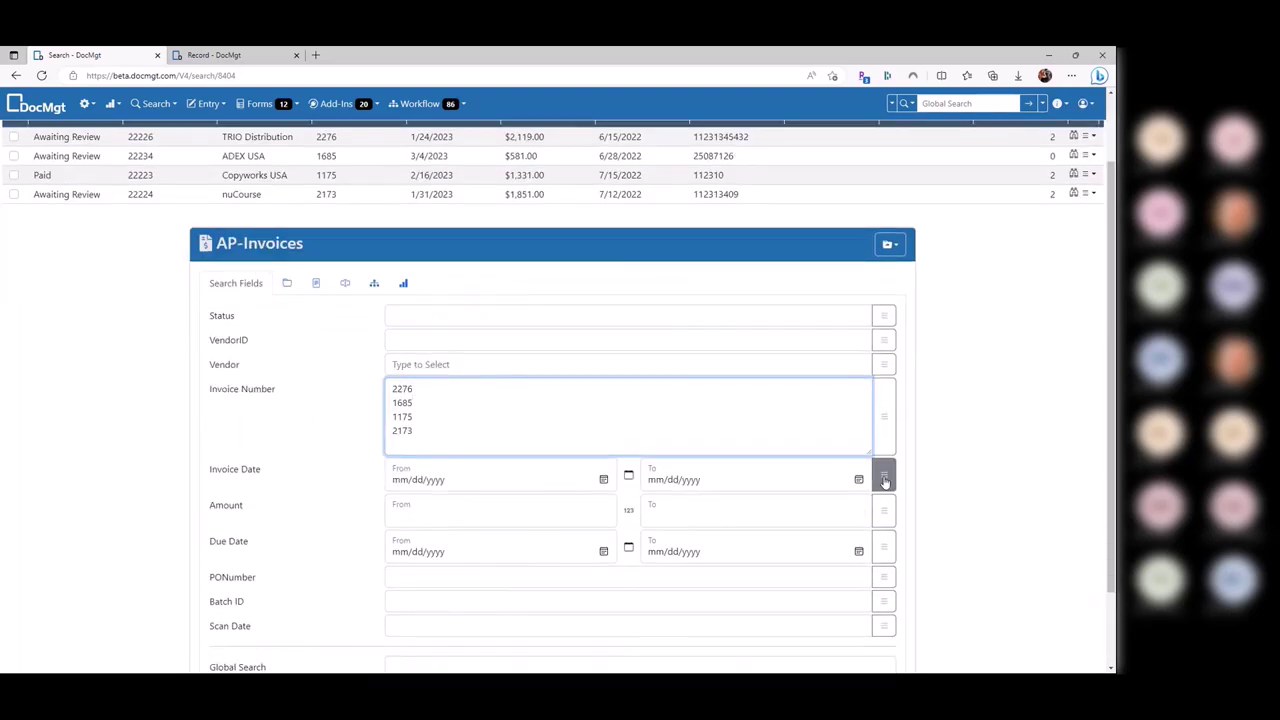
pyautogui.click(883, 475)
pyautogui.click(581, 503)
pyautogui.scroll(-1, 581, 503)
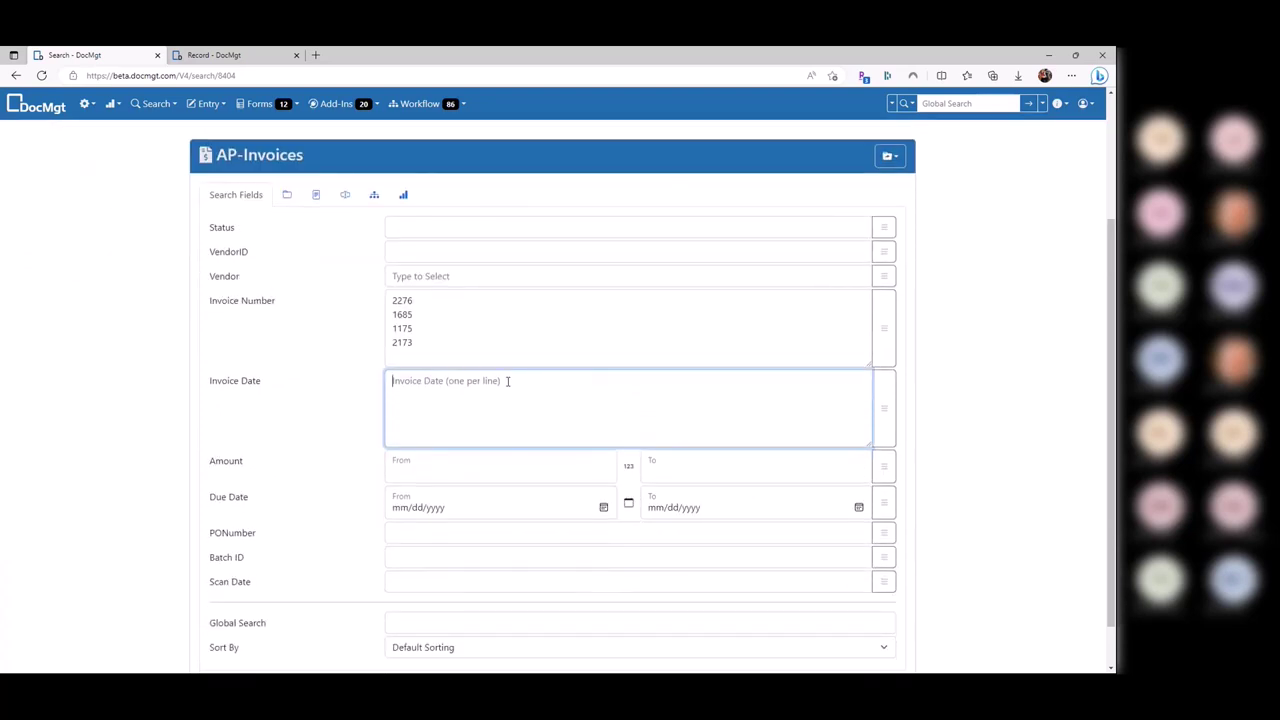
# Go to the Home page and review the list of recent searches
pyautogui.moveTo(491, 357); pyautogui.dragTo(328, 276)
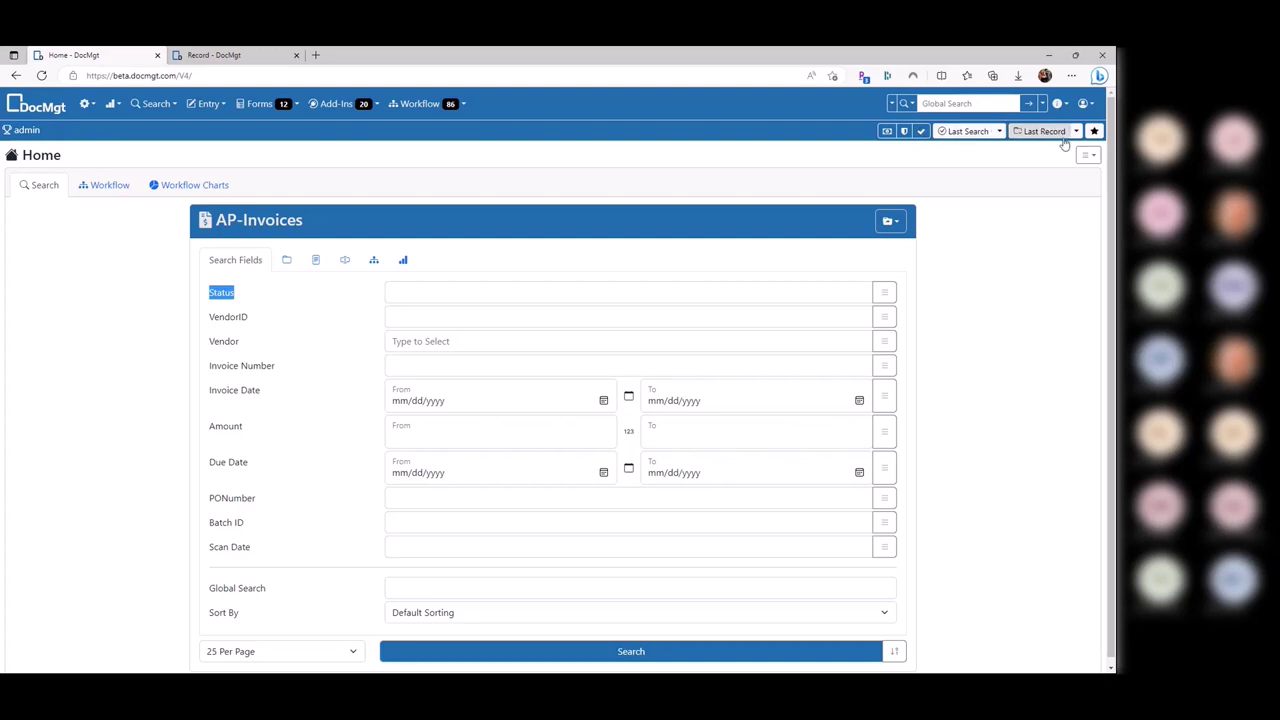
pyautogui.click(966, 162)
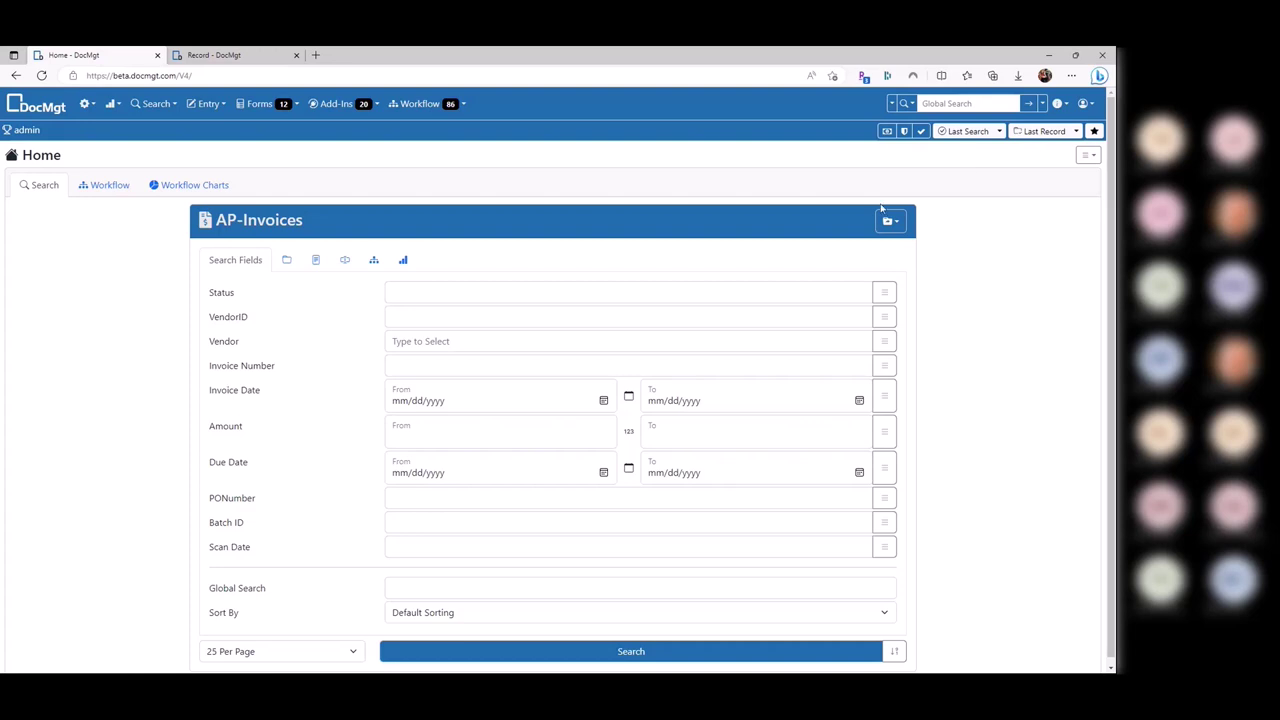
pyautogui.click(998, 131)
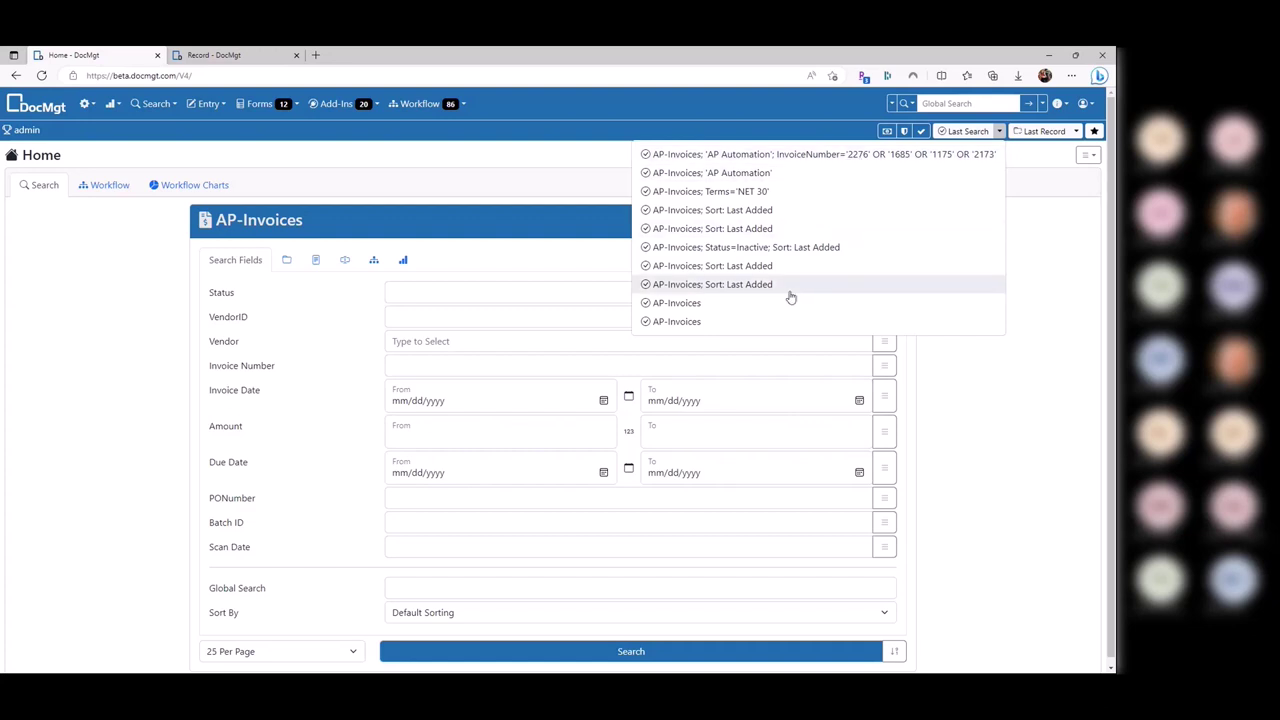
pyautogui.click(999, 133)
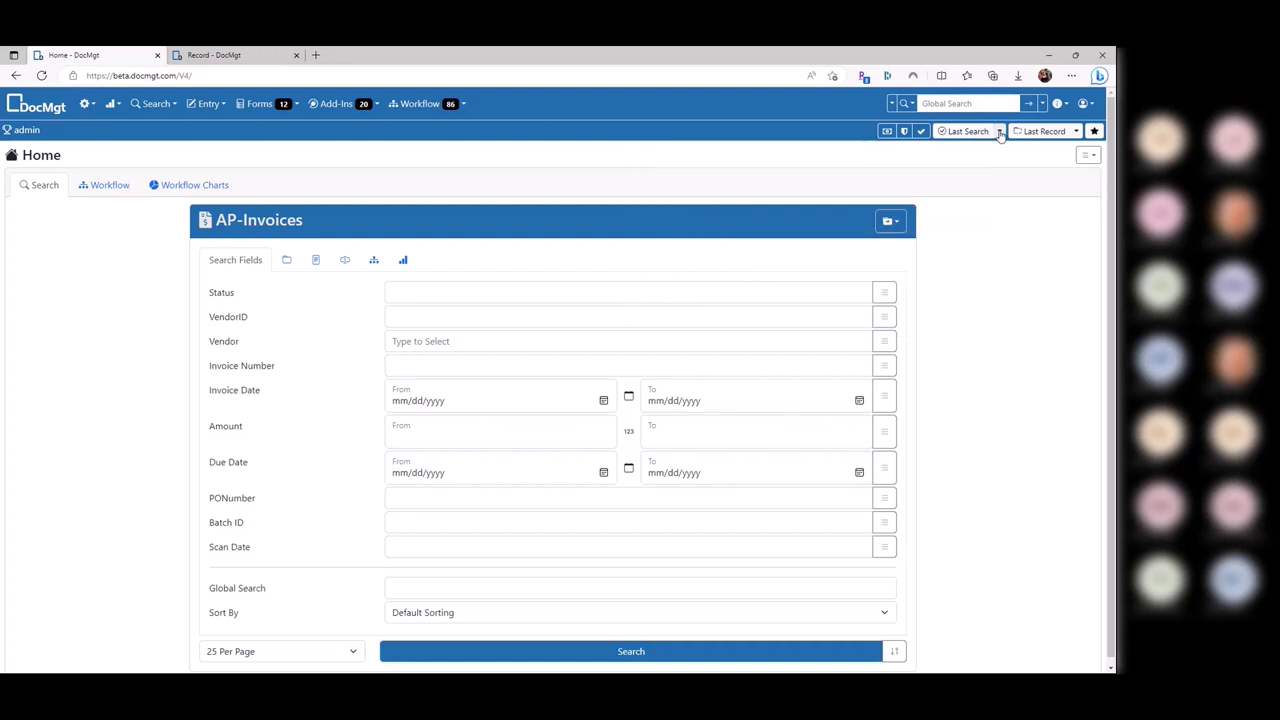
pyautogui.click(999, 133)
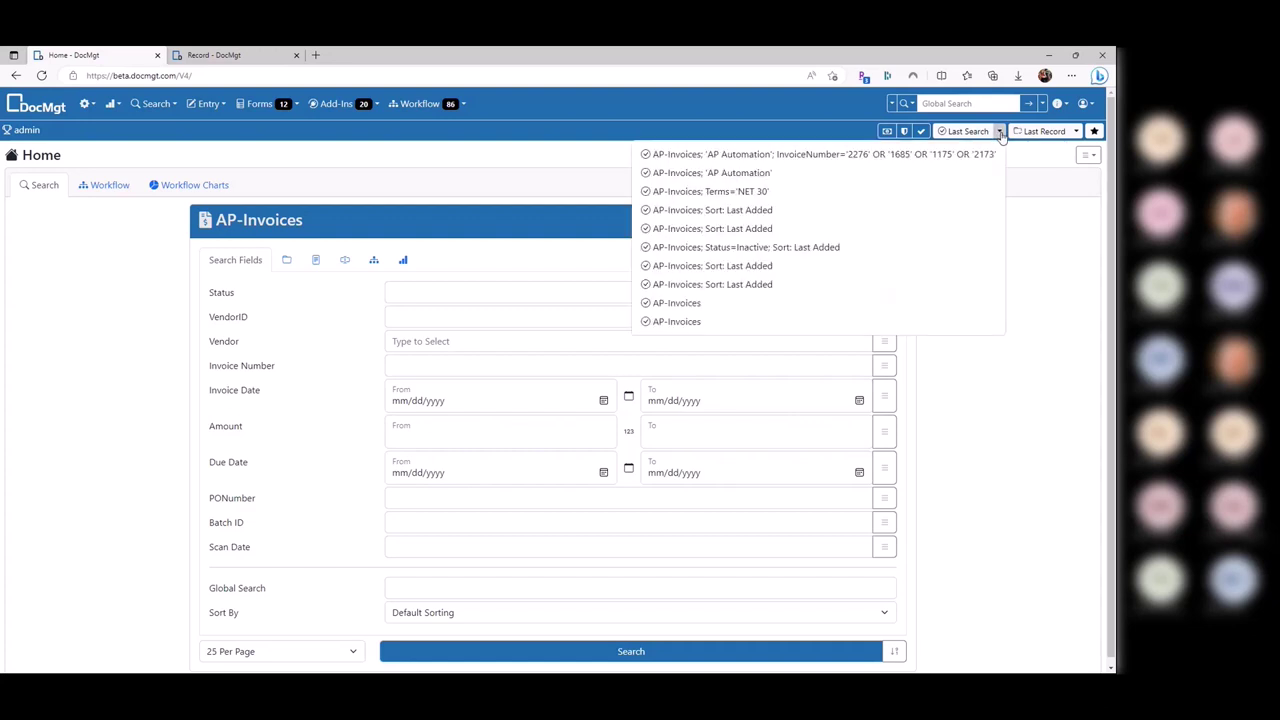
pyautogui.click(999, 133)
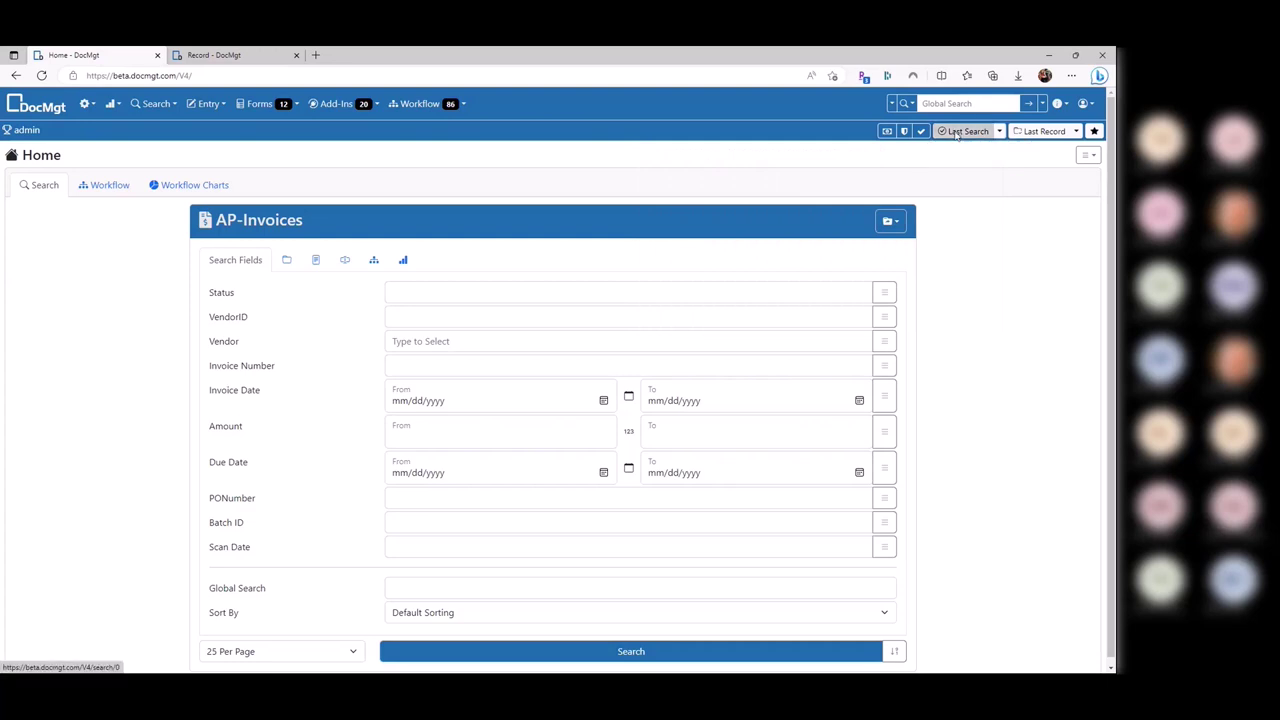
# Rerun the last AP-Invoices search and review the list of recent searches from its results page
pyautogui.click(958, 133)
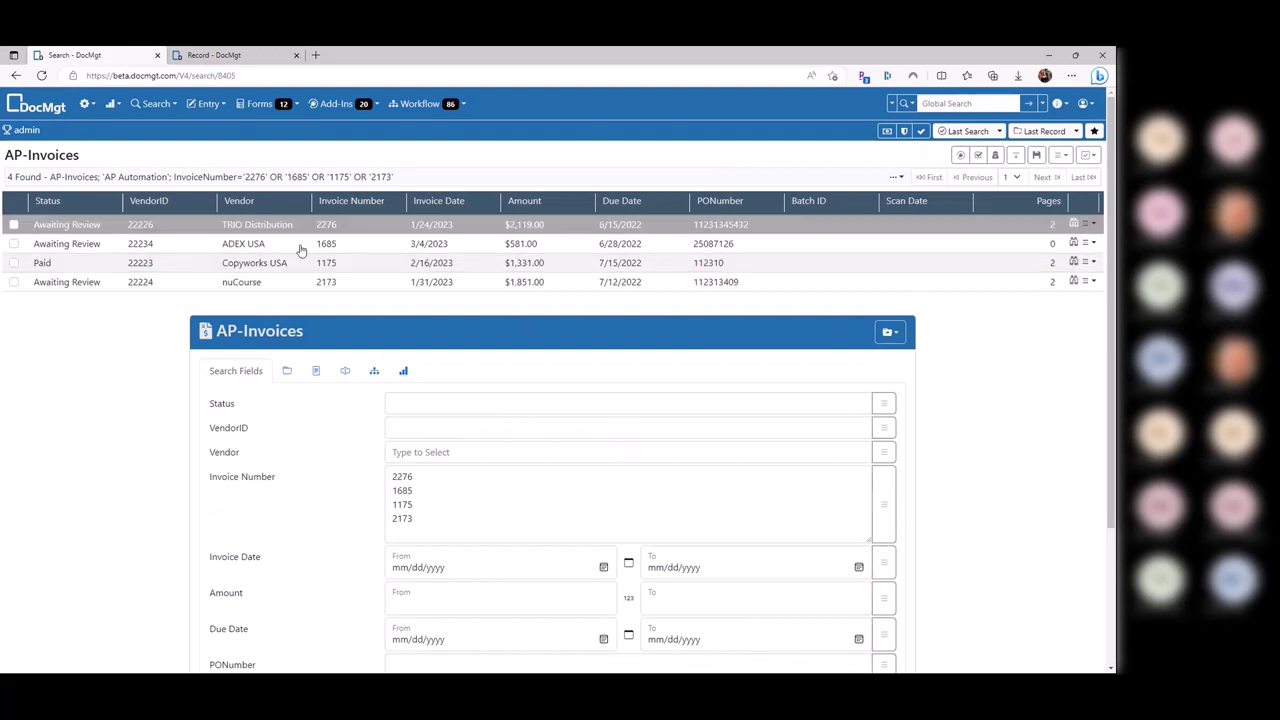
pyautogui.click(999, 131)
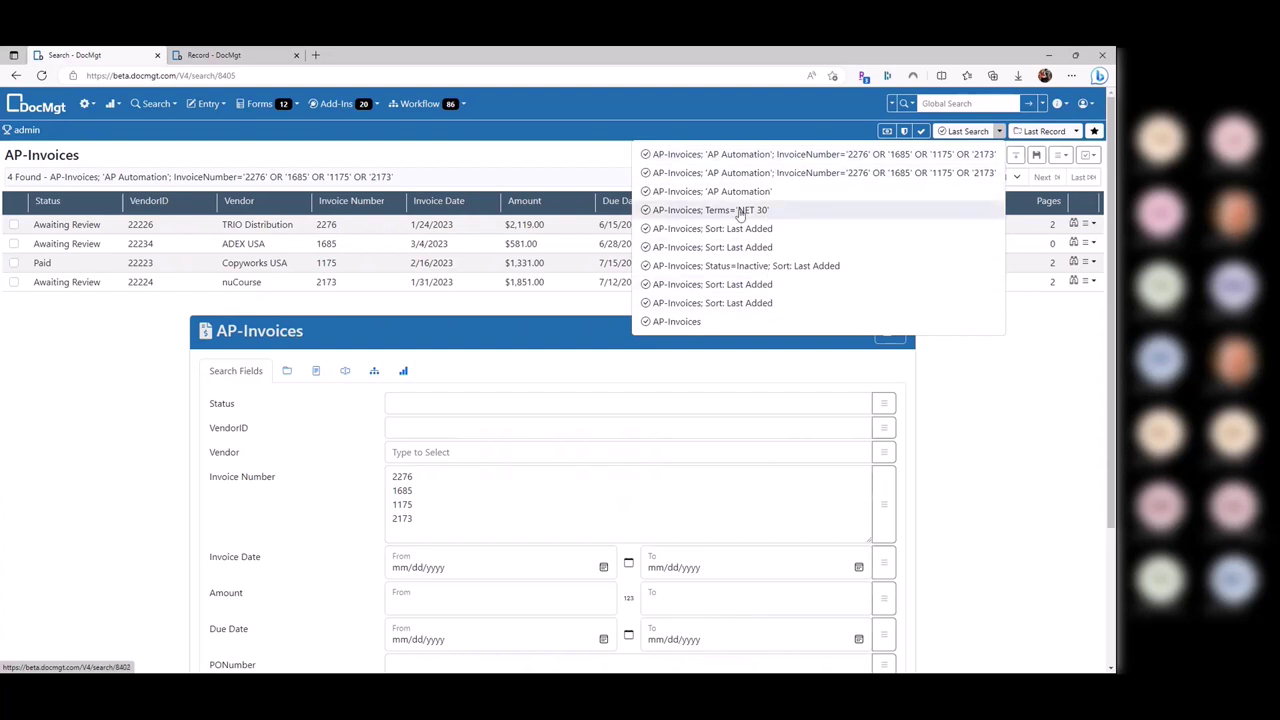
pyautogui.click(997, 131)
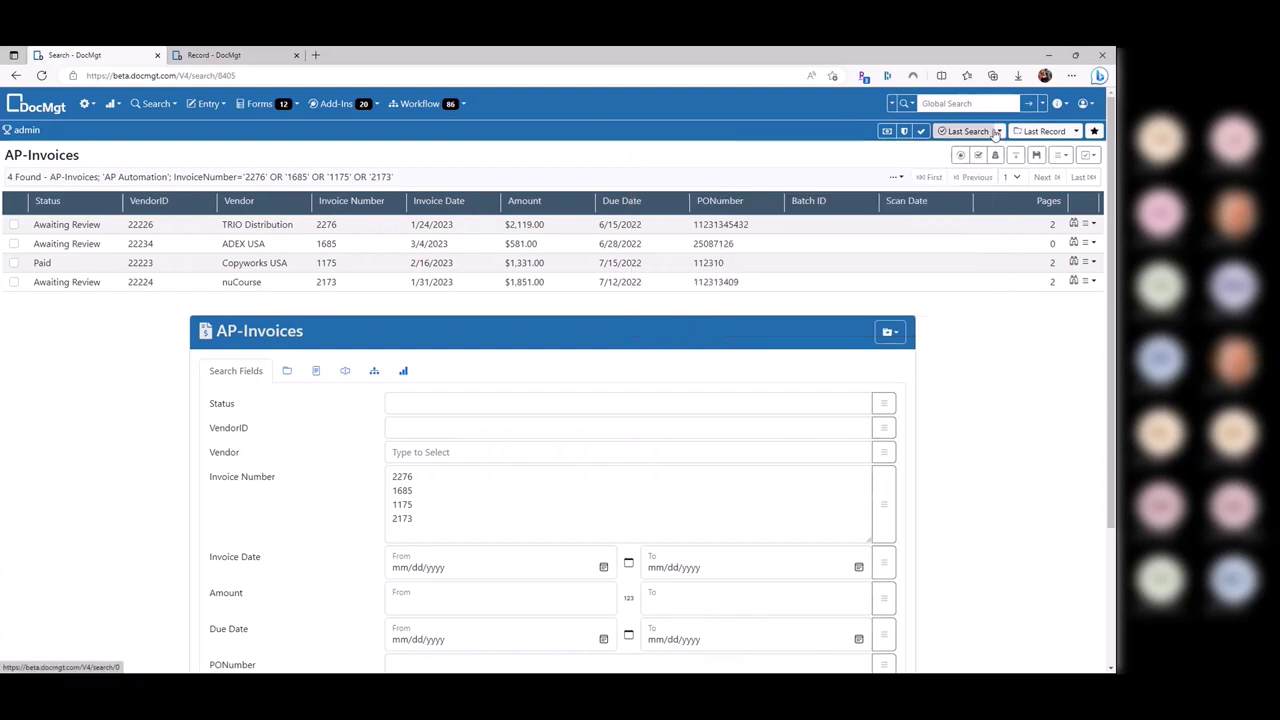
pyautogui.click(997, 131)
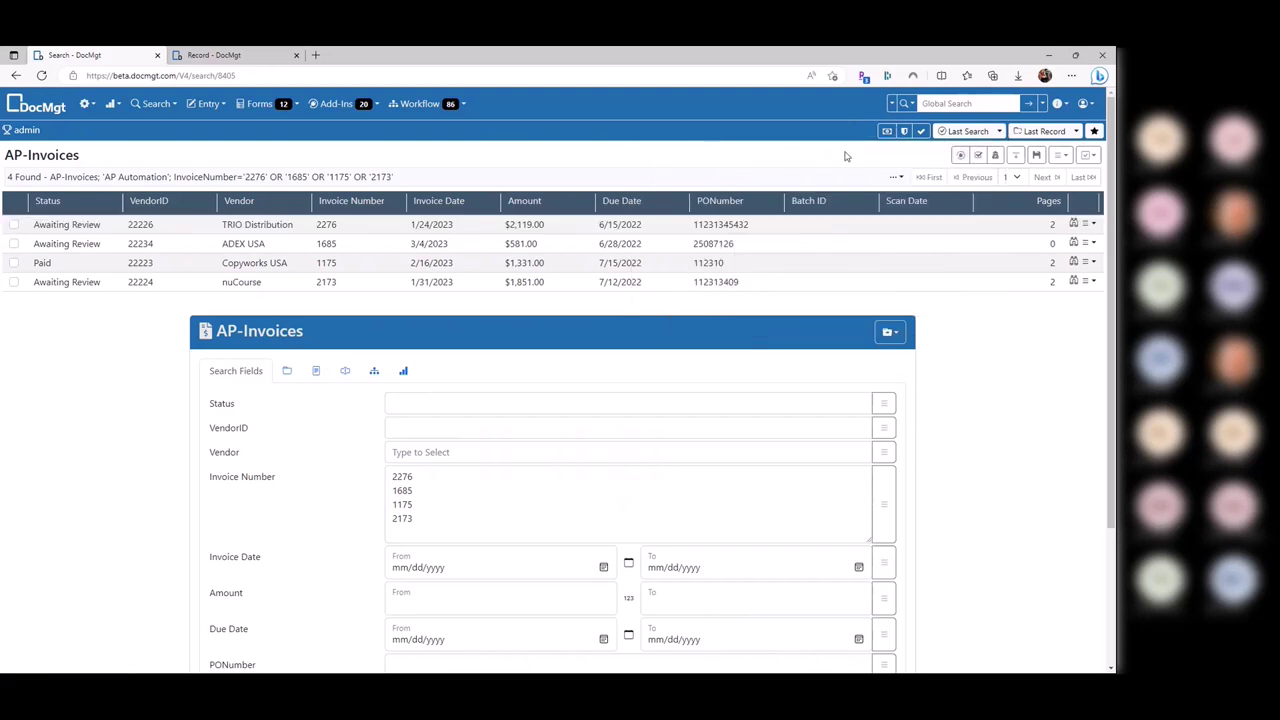
pyautogui.click(998, 131)
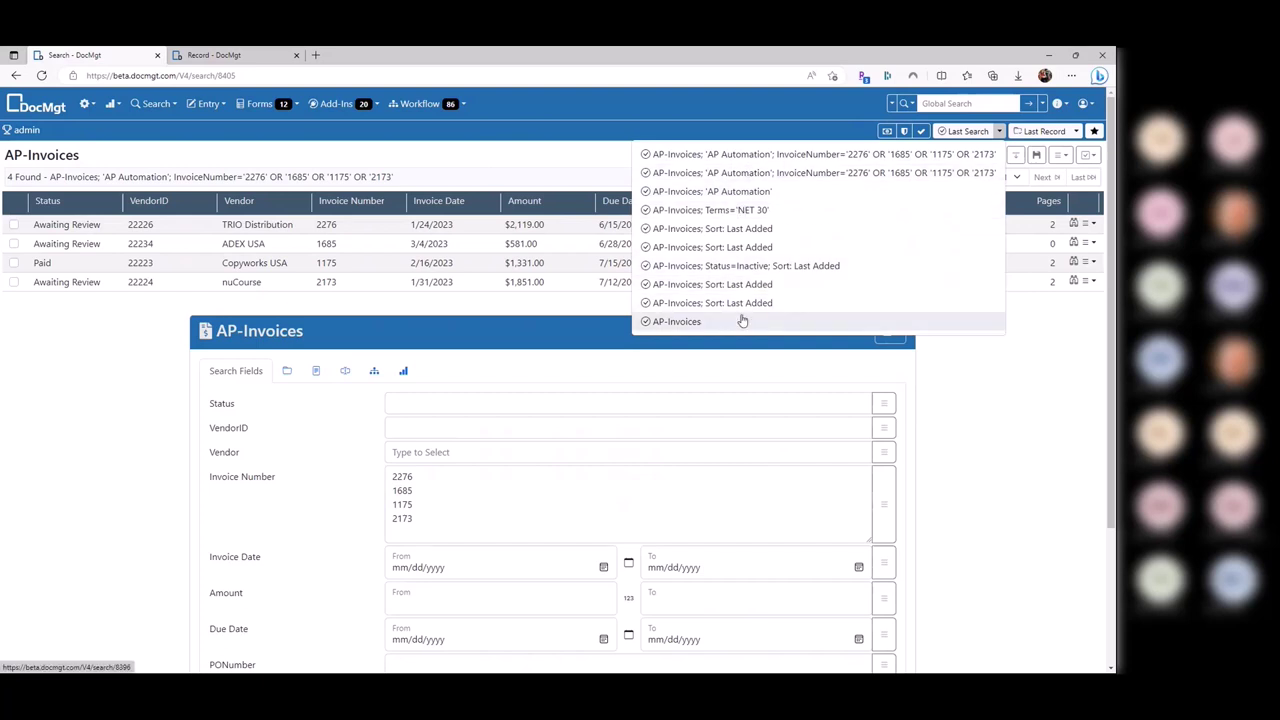
pyautogui.click(1045, 404)
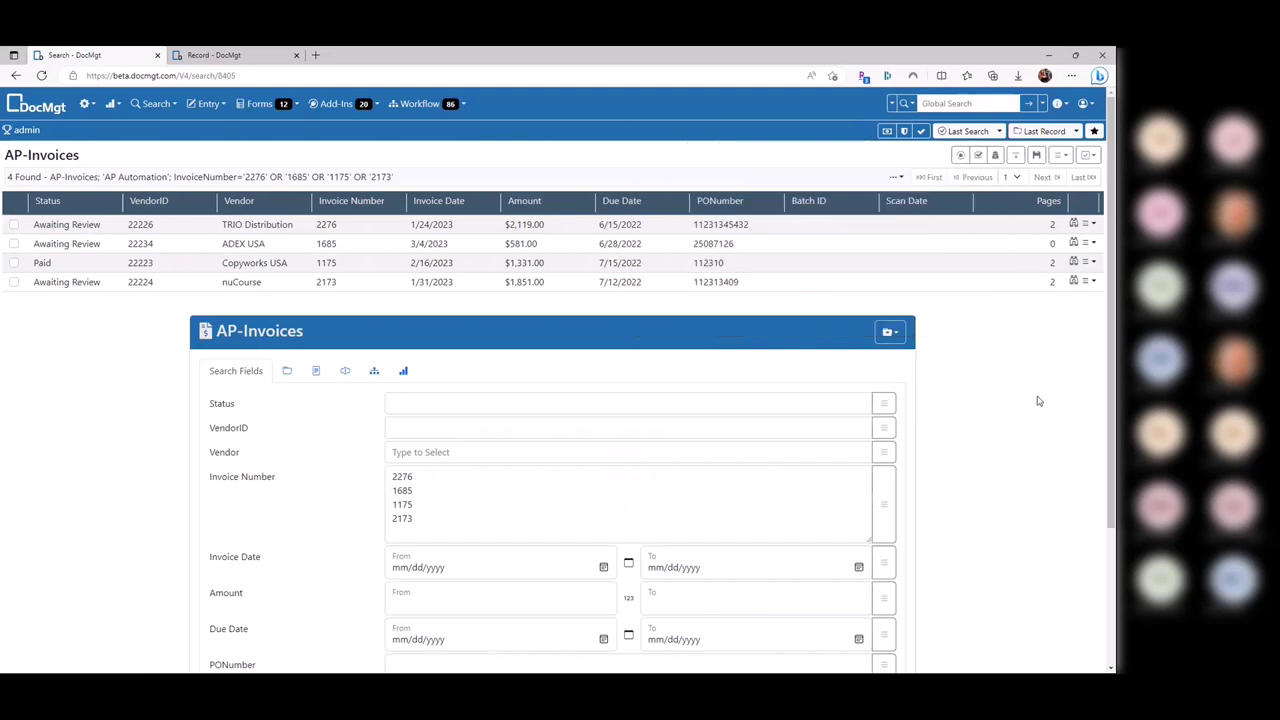
# Open the last viewed record and switch back and forth between the two most recent records
pyautogui.click(1045, 131)
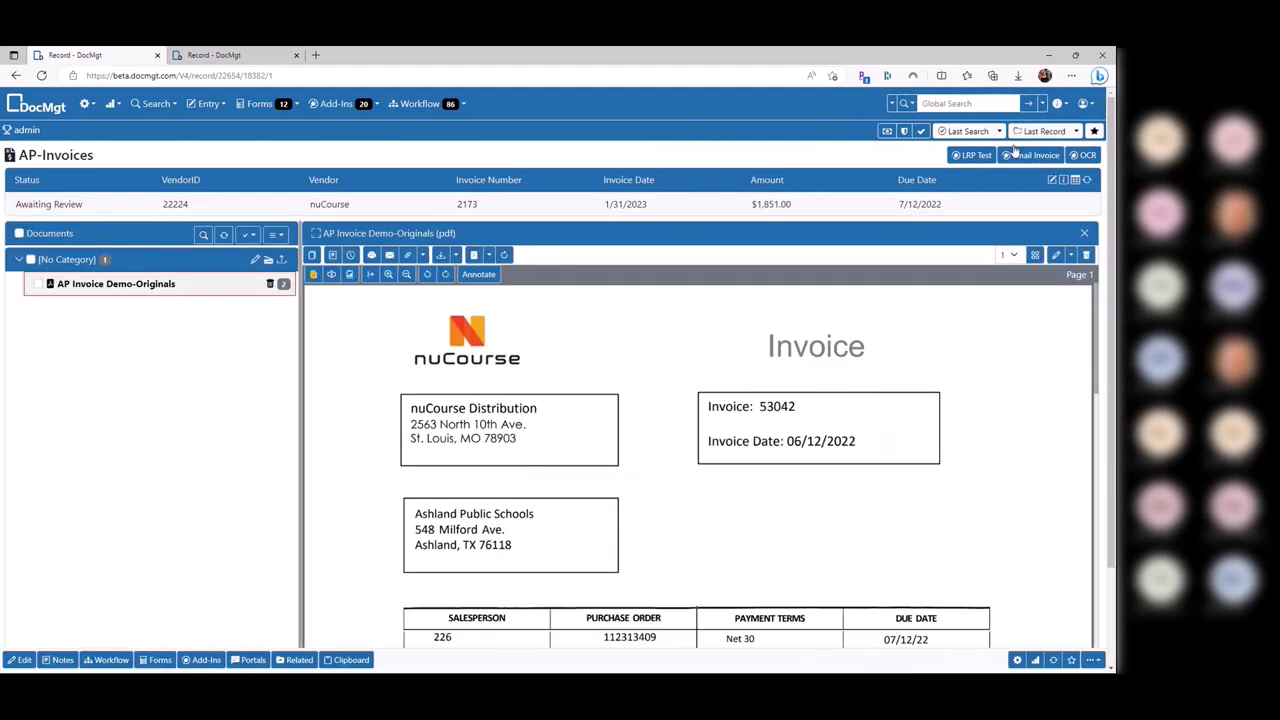
pyautogui.click(1038, 131)
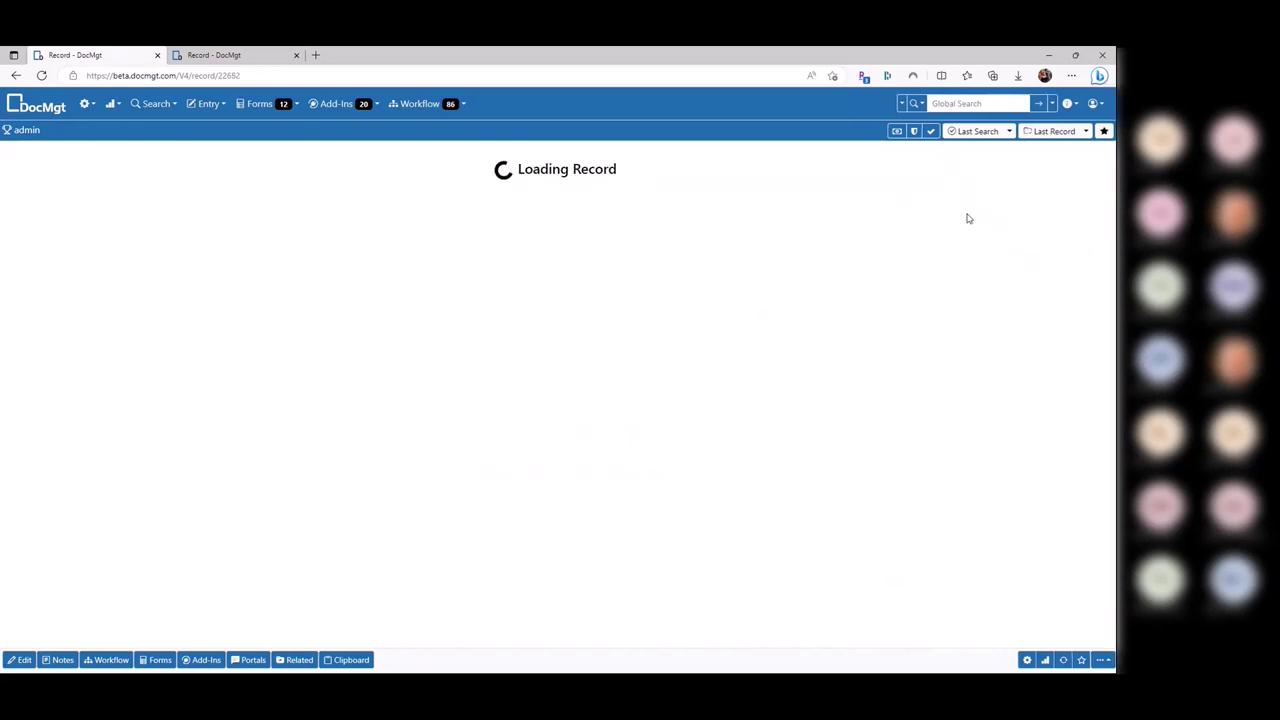
pyautogui.click(1037, 136)
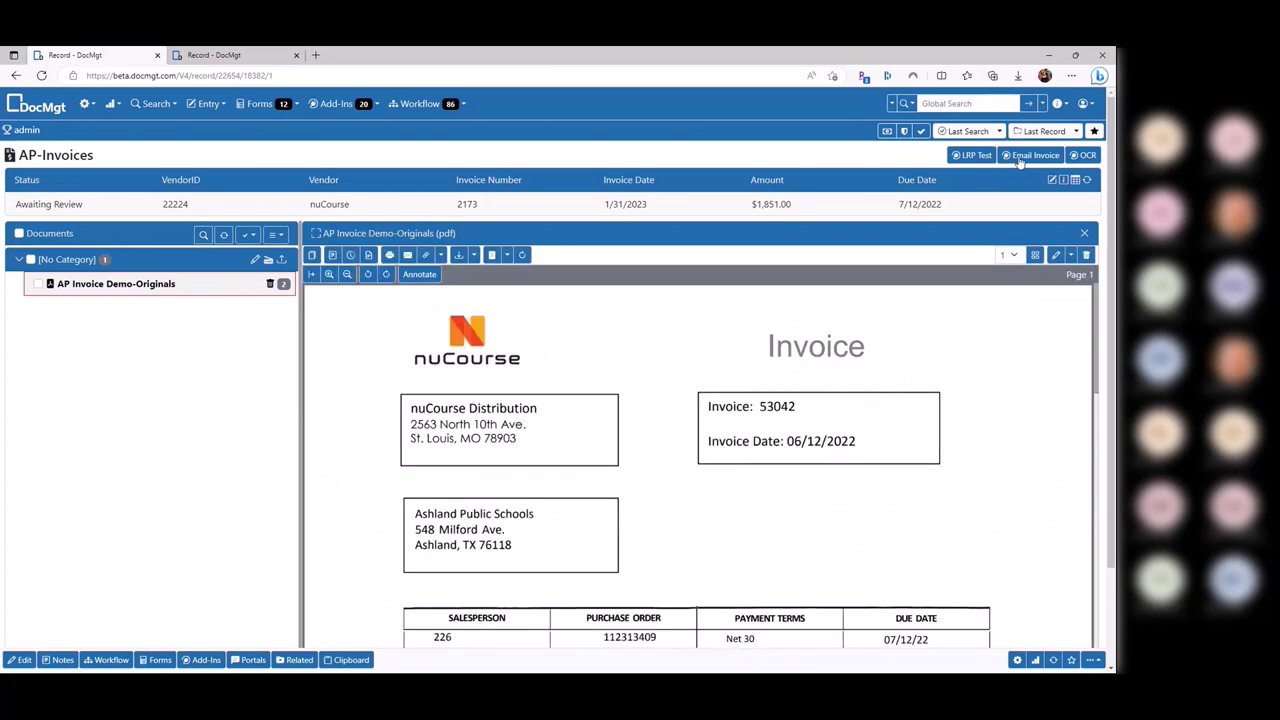
# Open the ACME record 22743 from the recent records, and return to the previously viewed nuCourse invoice record
pyautogui.click(1076, 131)
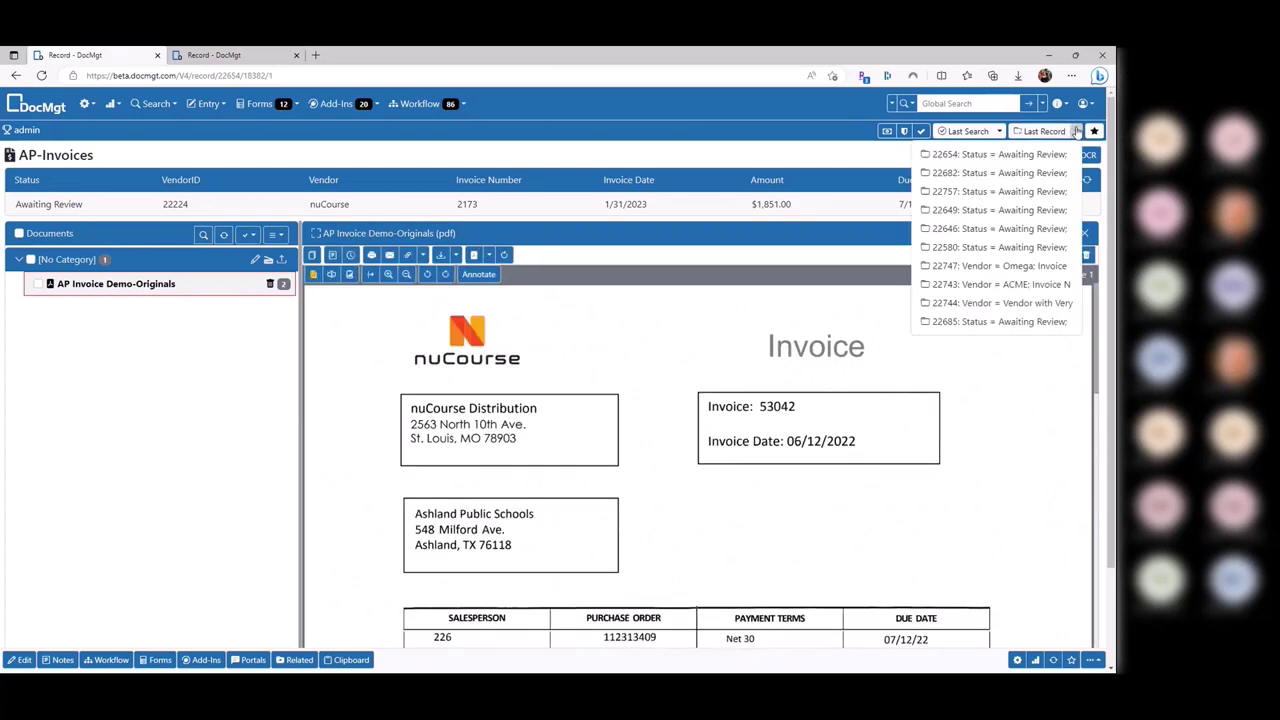
pyautogui.click(1012, 286)
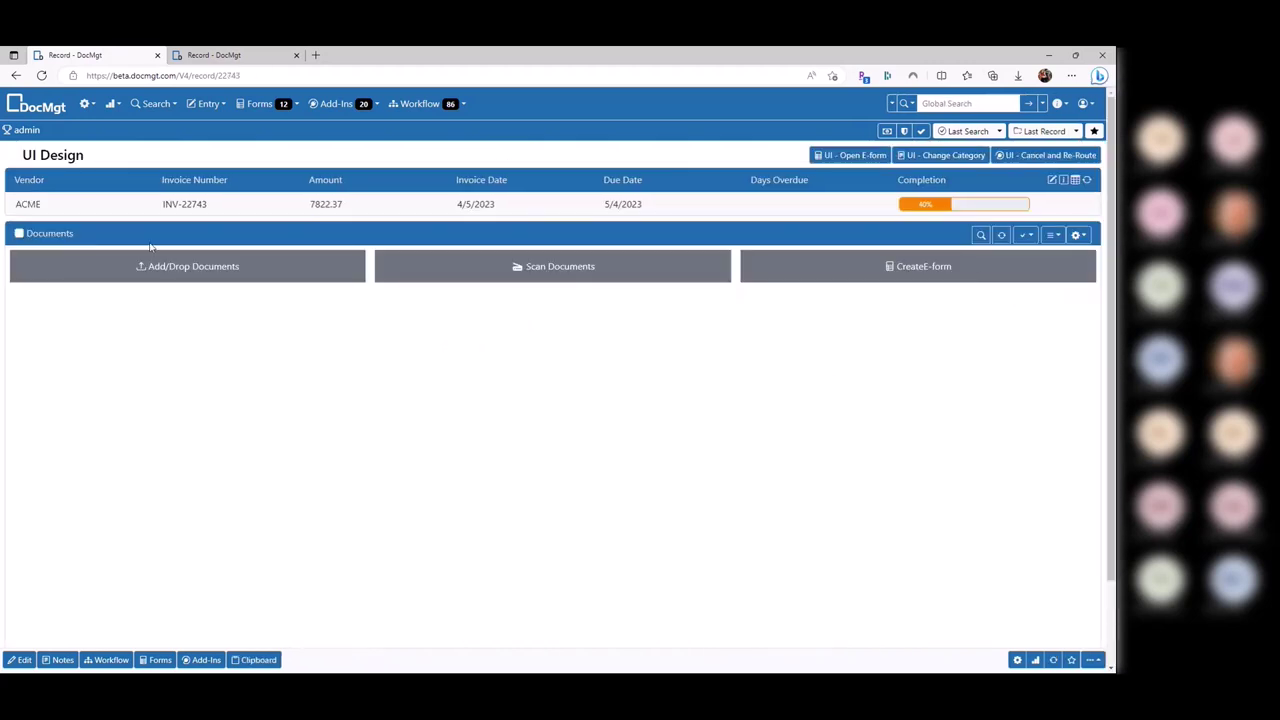
pyautogui.click(1035, 137)
pyautogui.click(1000, 289)
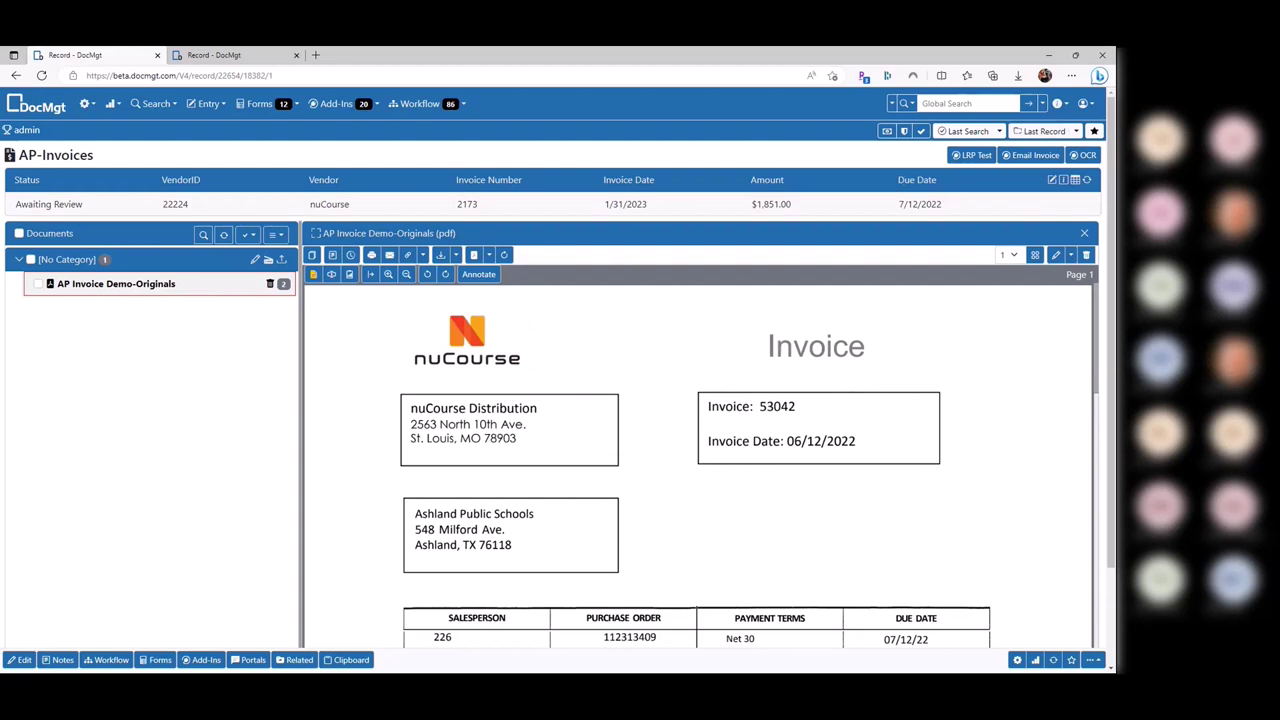
# Return to the Home page search form and set the Amount range from 1 to 100
pyautogui.hotkey('alt', 'Left')
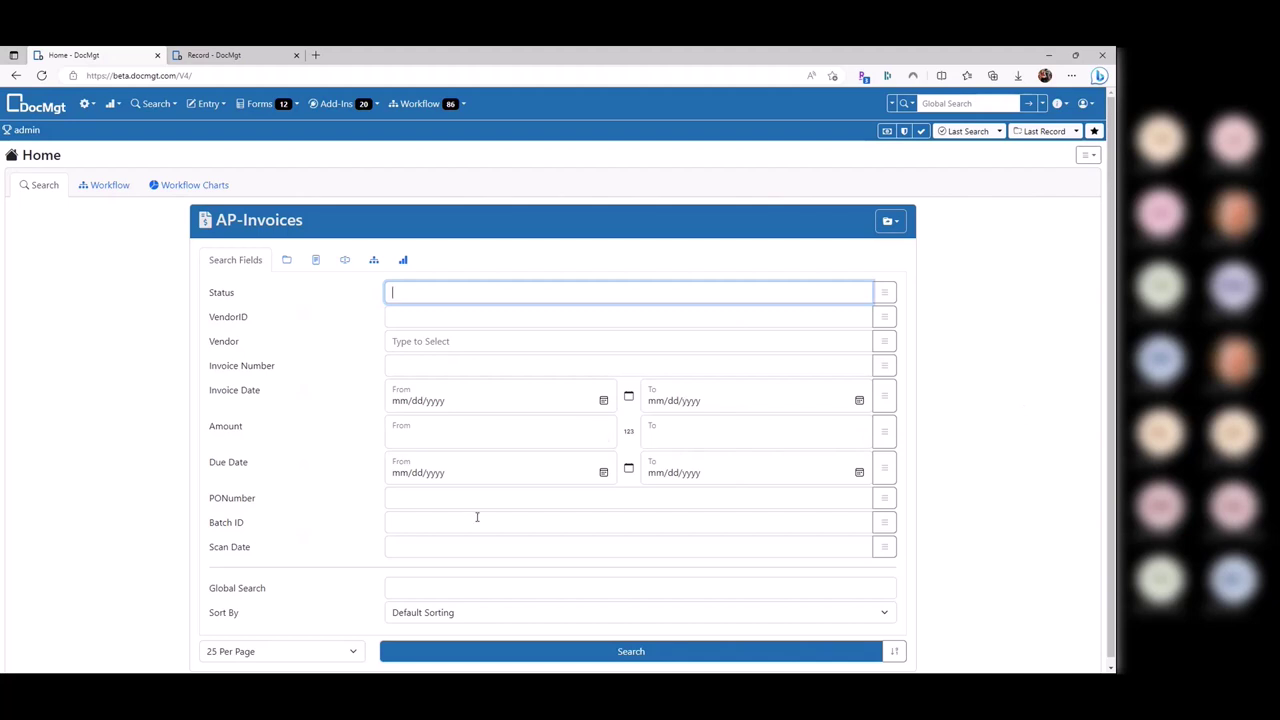
pyautogui.click(1000, 467)
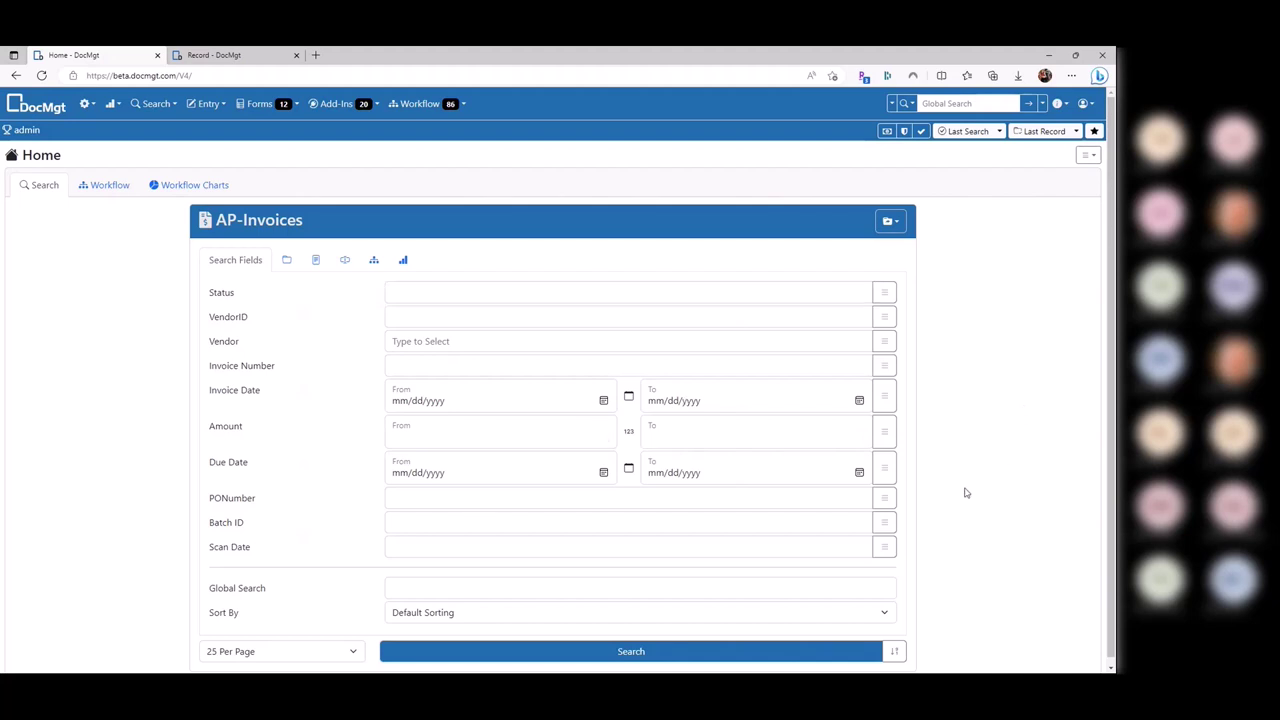
pyautogui.click(456, 431)
pyautogui.write('1')
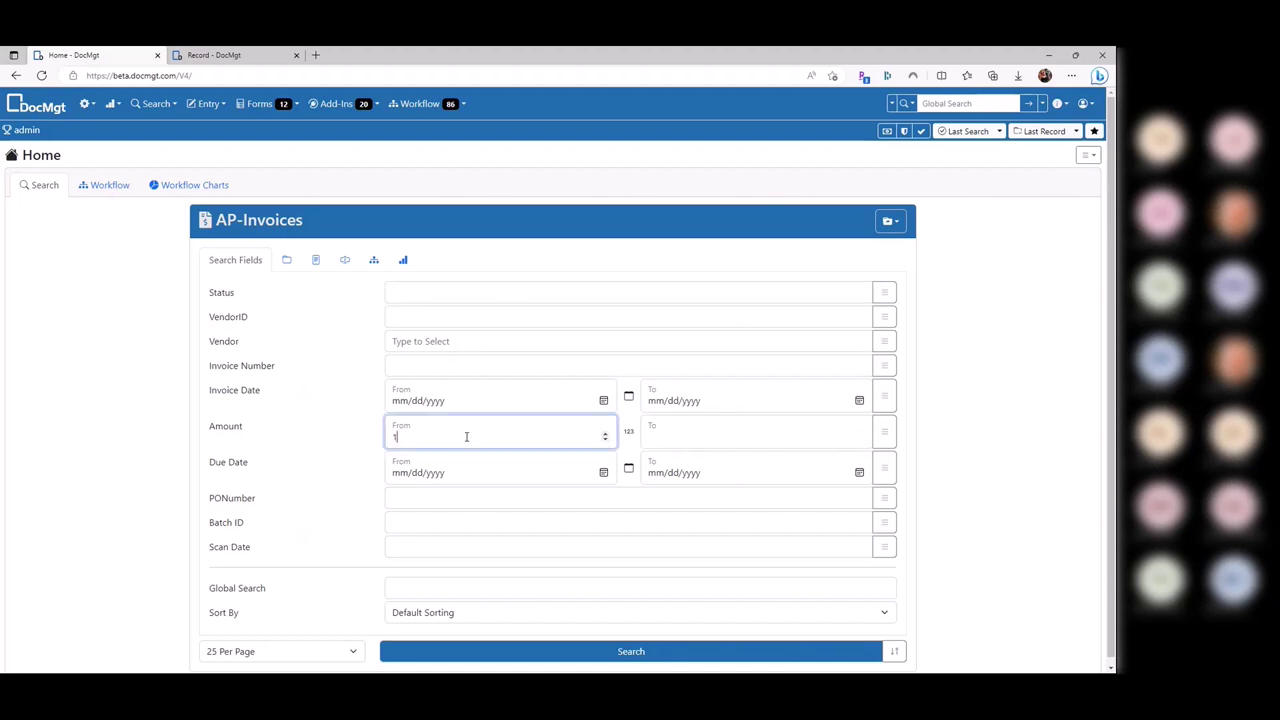
pyautogui.click(671, 434)
pyautogui.write('100')
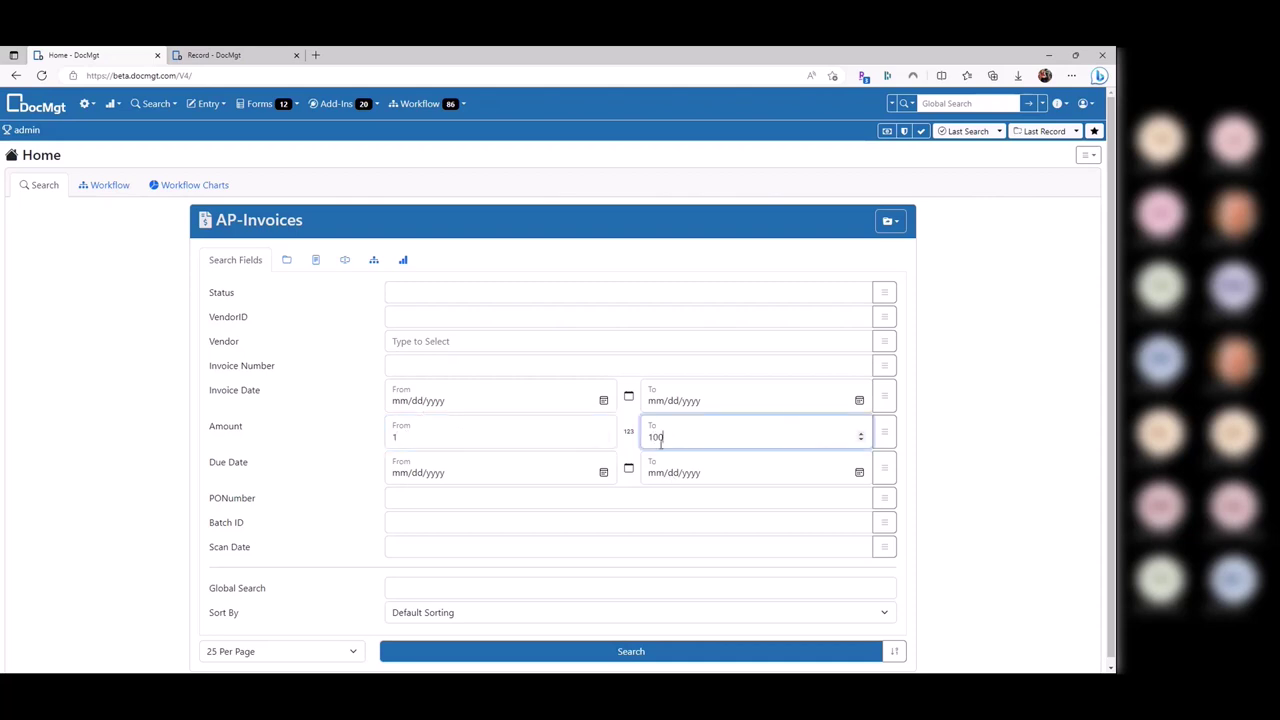
# Clear both ends of the Amount range
pyautogui.click(1015, 455)
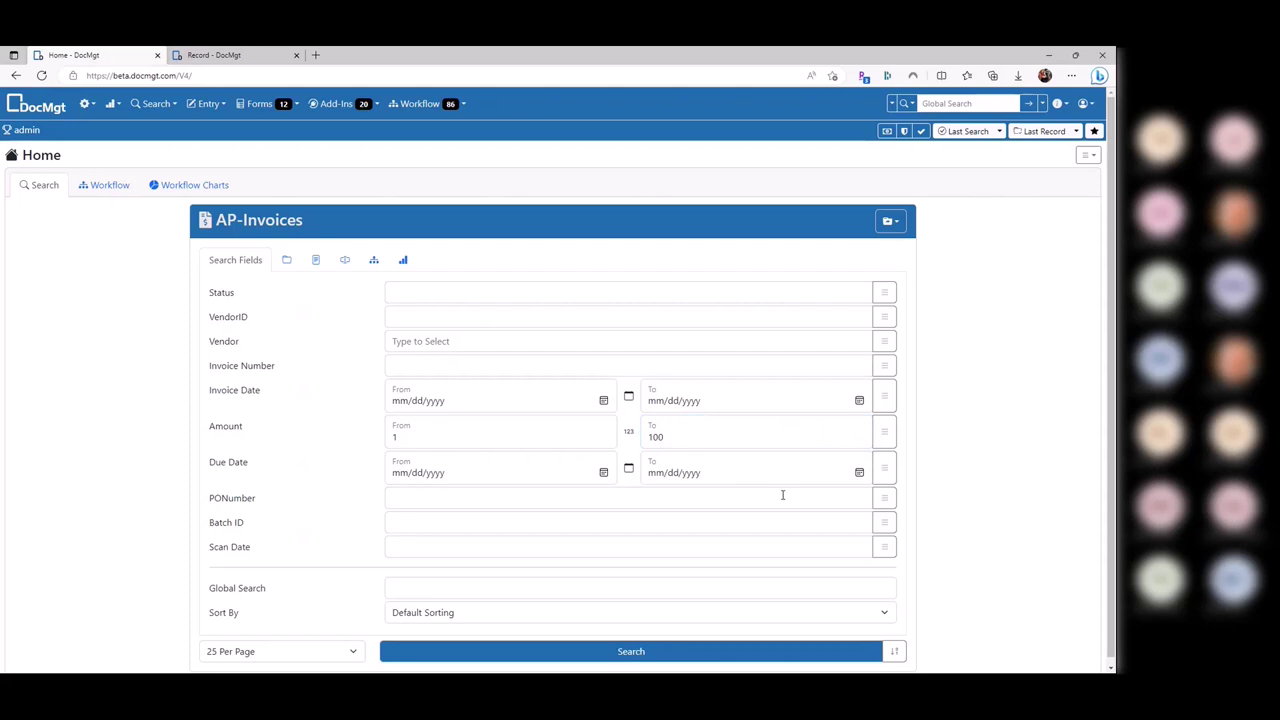
pyautogui.doubleClick(395, 437)
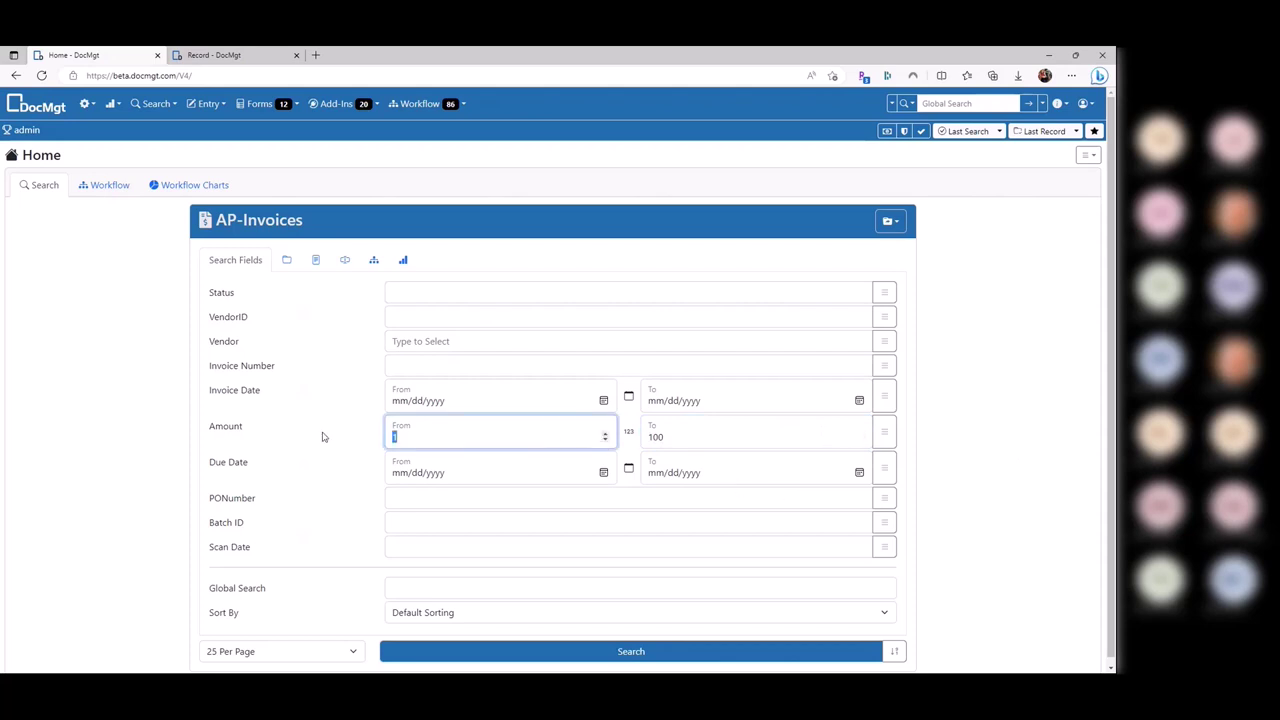
pyautogui.press('BackSpace')
pyautogui.press('Tab')
pyautogui.press('BackSpace')
# Set the Invoice Date range from 03/01/2023 to 03/31/2023 and run the AP-Invoices search
pyautogui.click(493, 400)
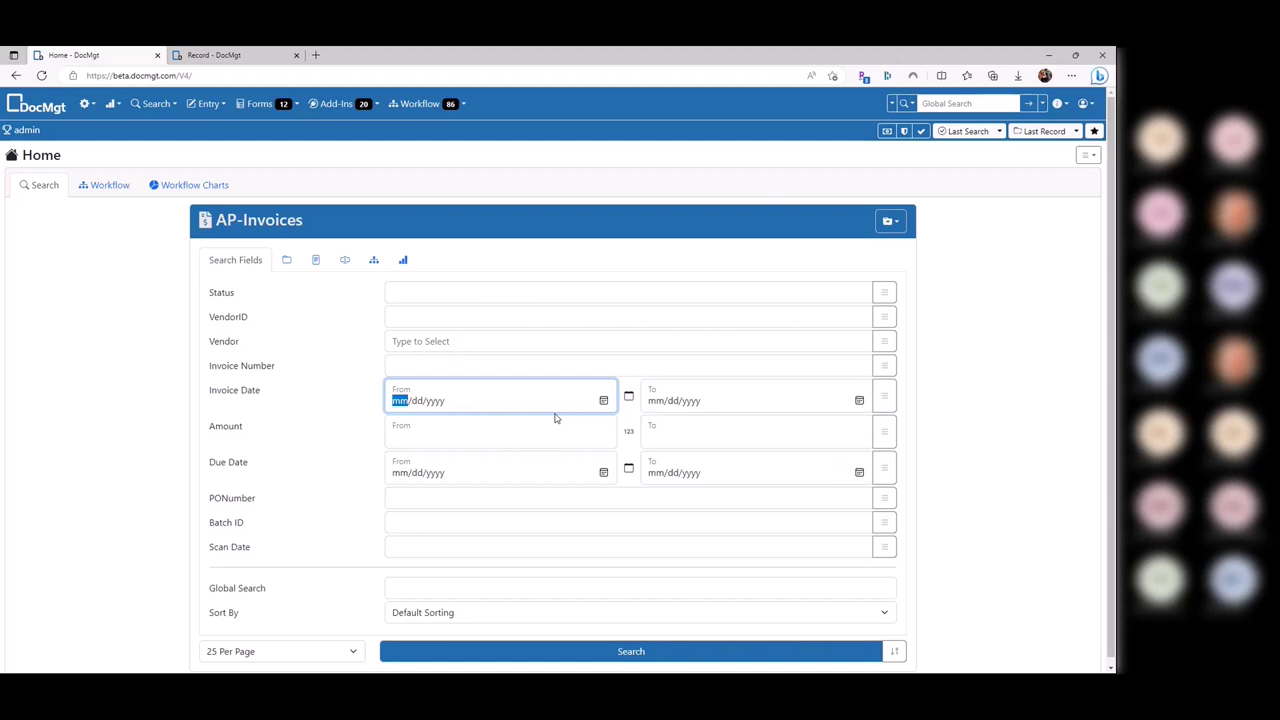
pyautogui.click(478, 428)
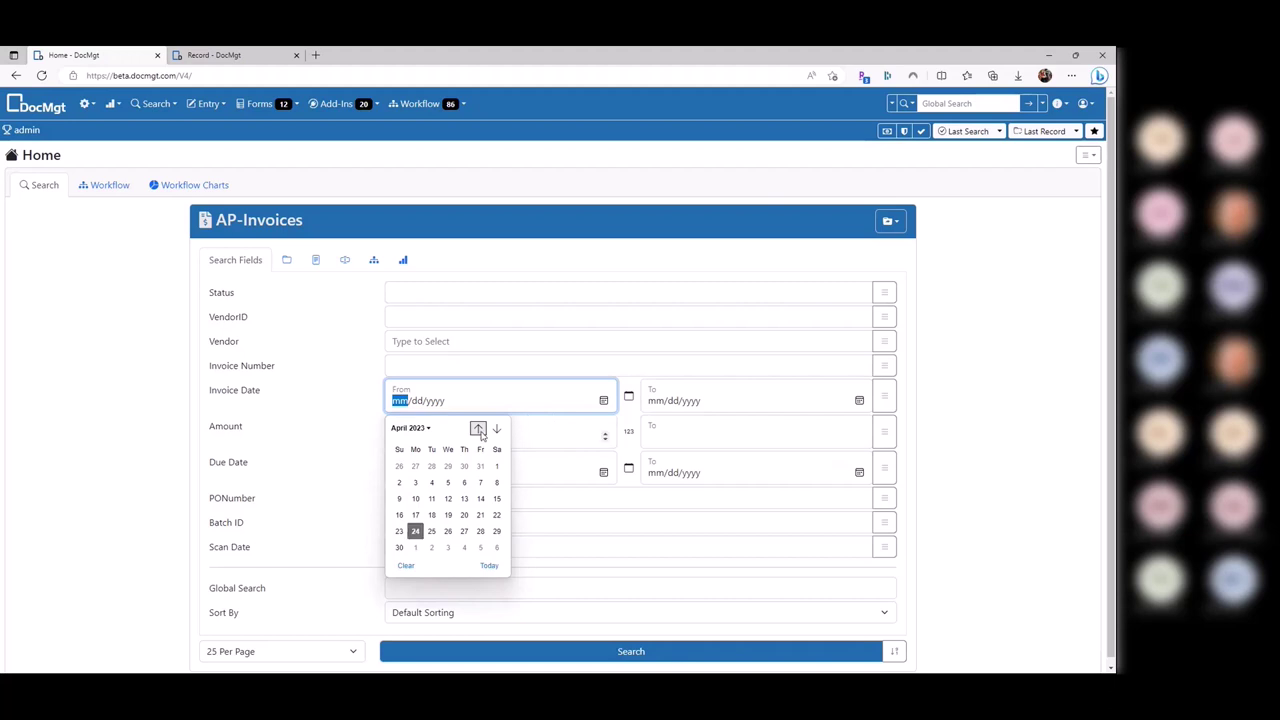
pyautogui.press('Return')
pyautogui.write('0301')
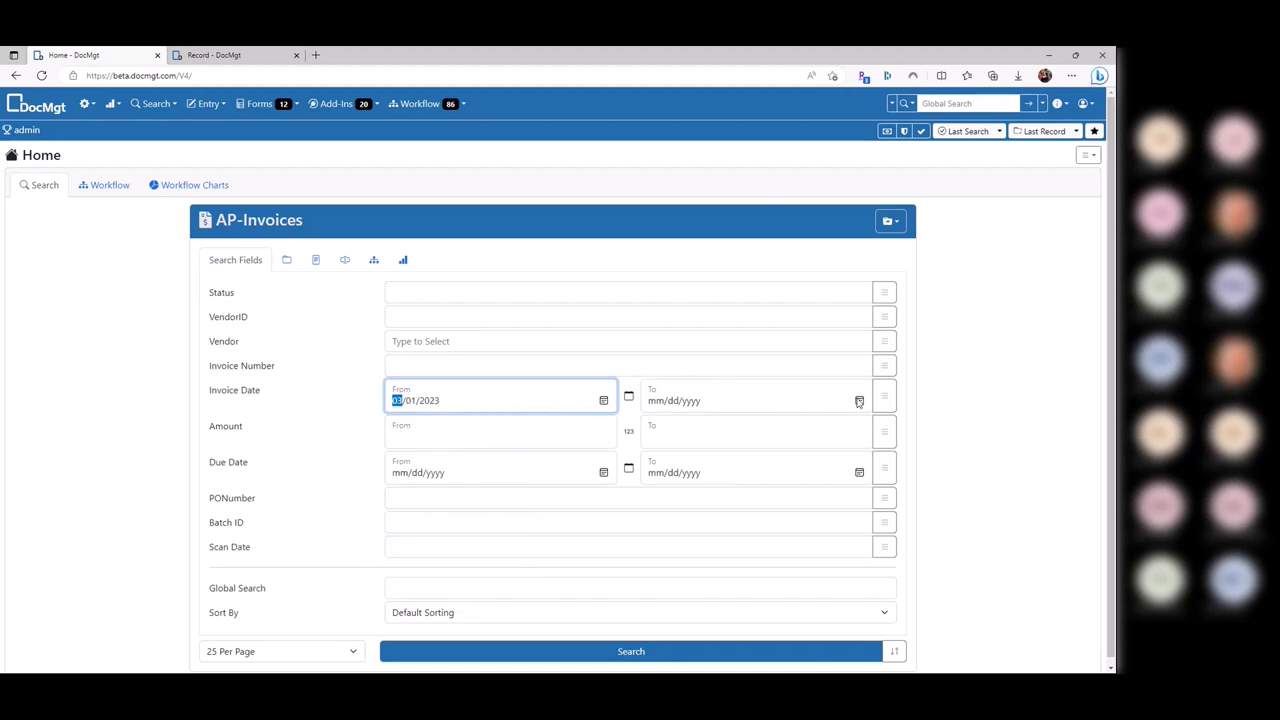
pyautogui.click(856, 402)
pyautogui.click(736, 467)
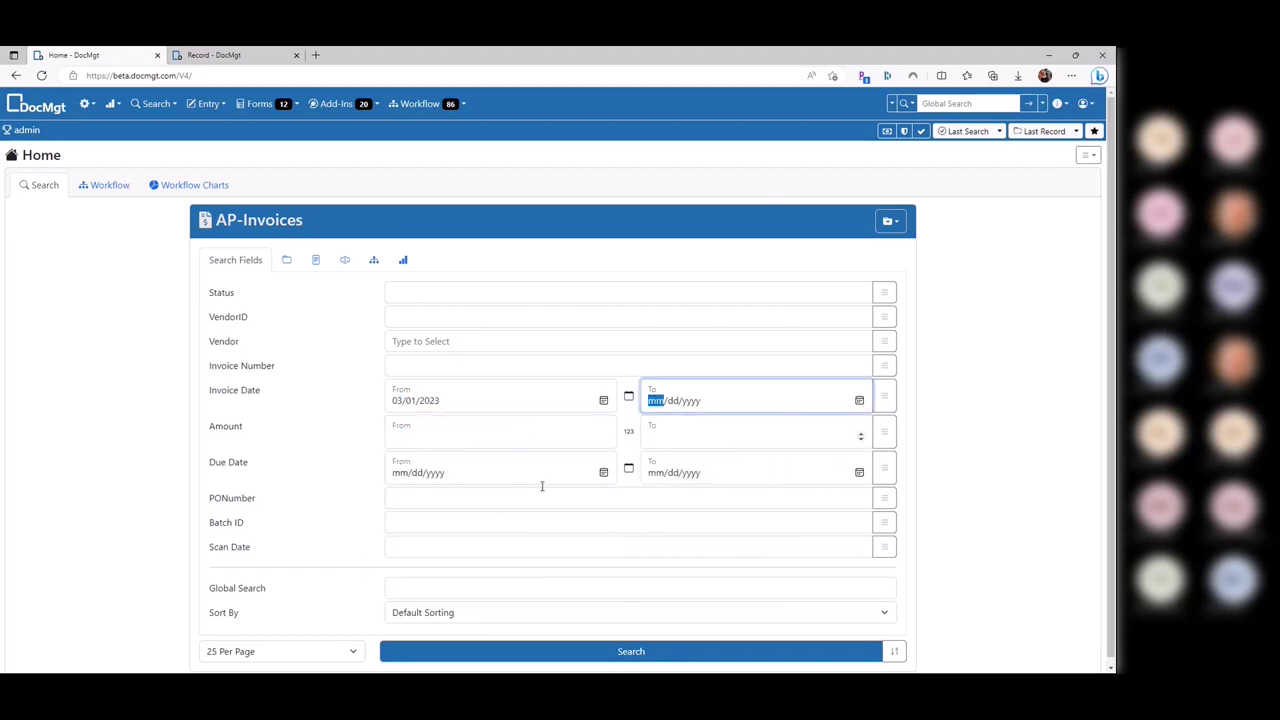
pyautogui.click(692, 652)
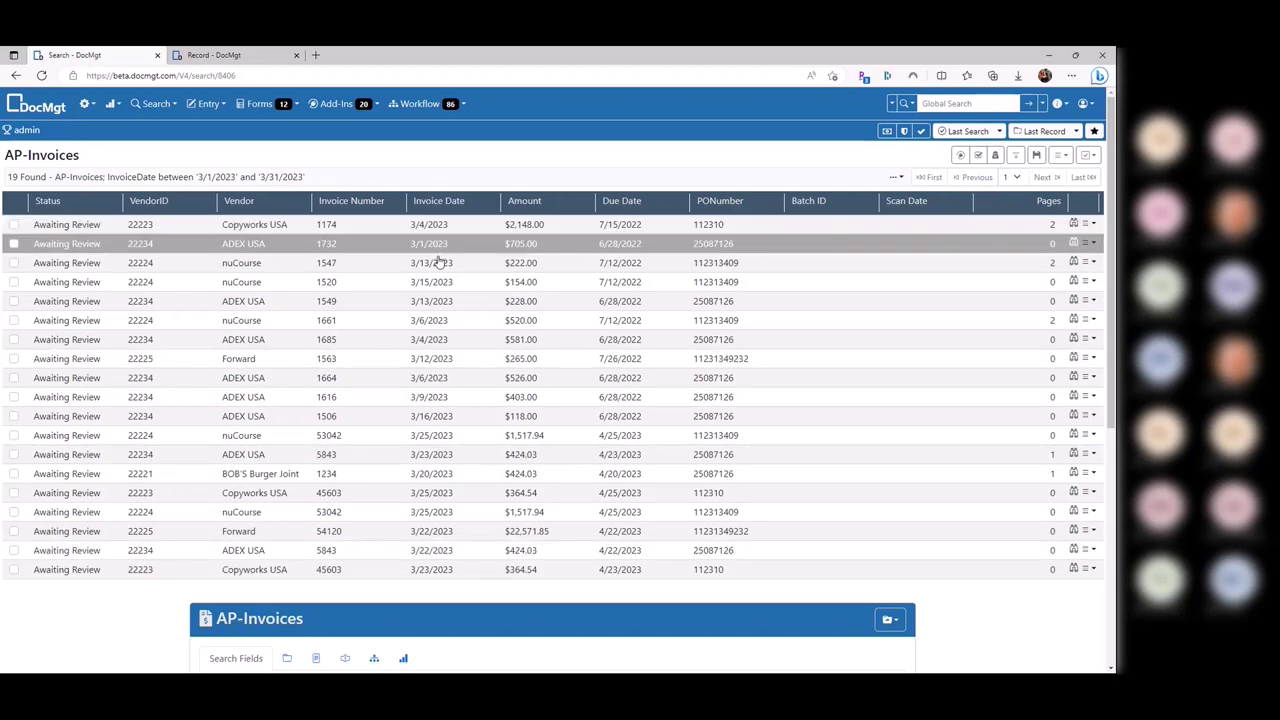
# Switch the Invoice Date range from calendar dates to expression entry and set its From value to [DATE(-30)]
pyautogui.scroll(-3, 432, 540)
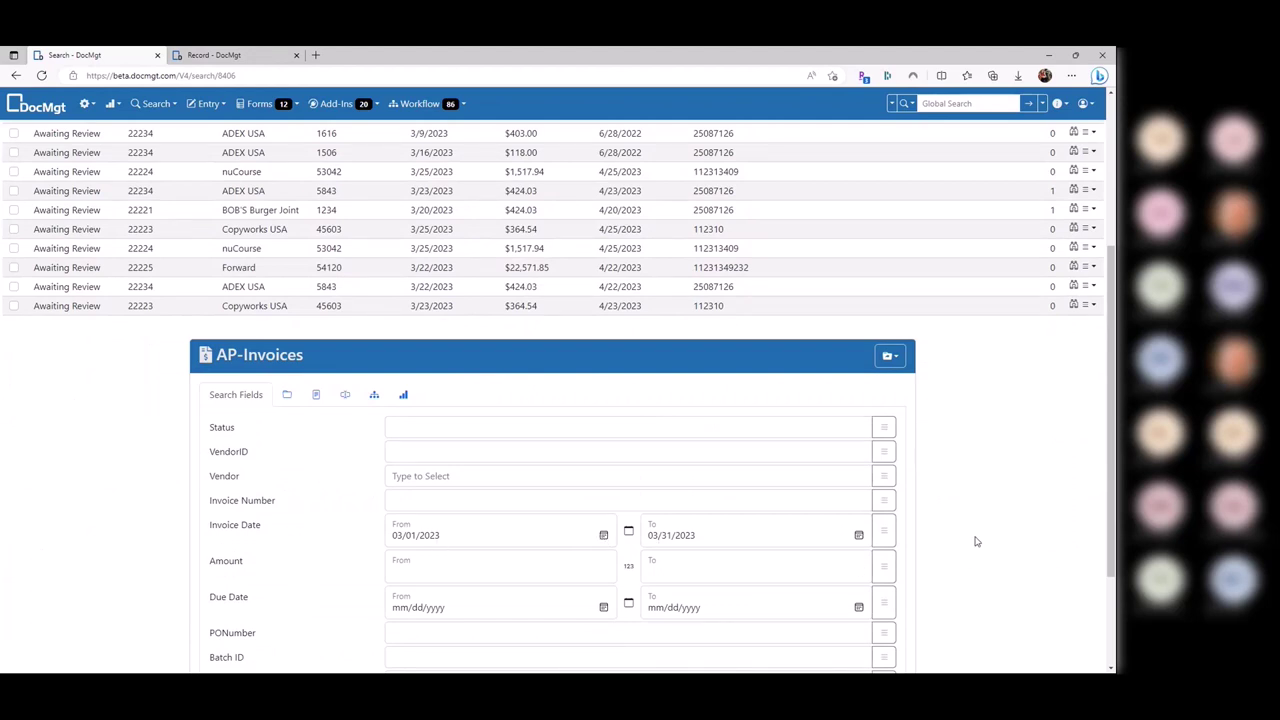
pyautogui.click(629, 535)
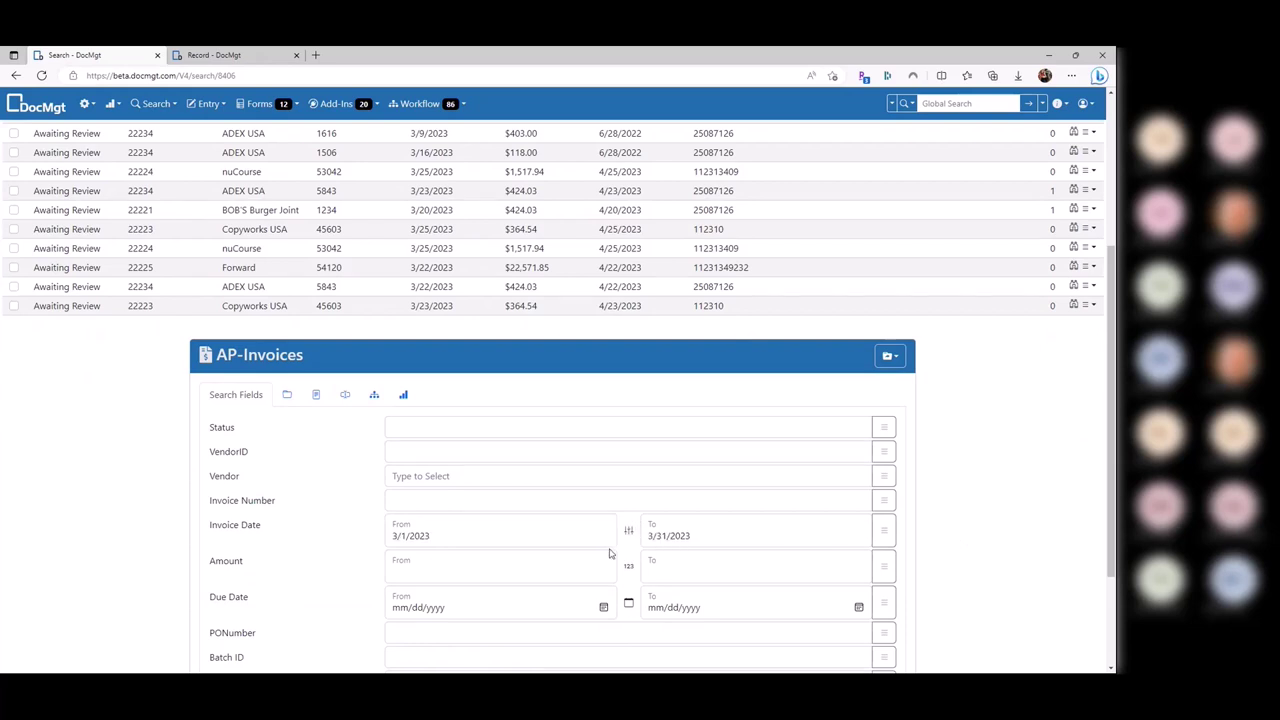
pyautogui.click(592, 535)
pyautogui.click(712, 535)
pyautogui.hotkey('shift', 'Tab')
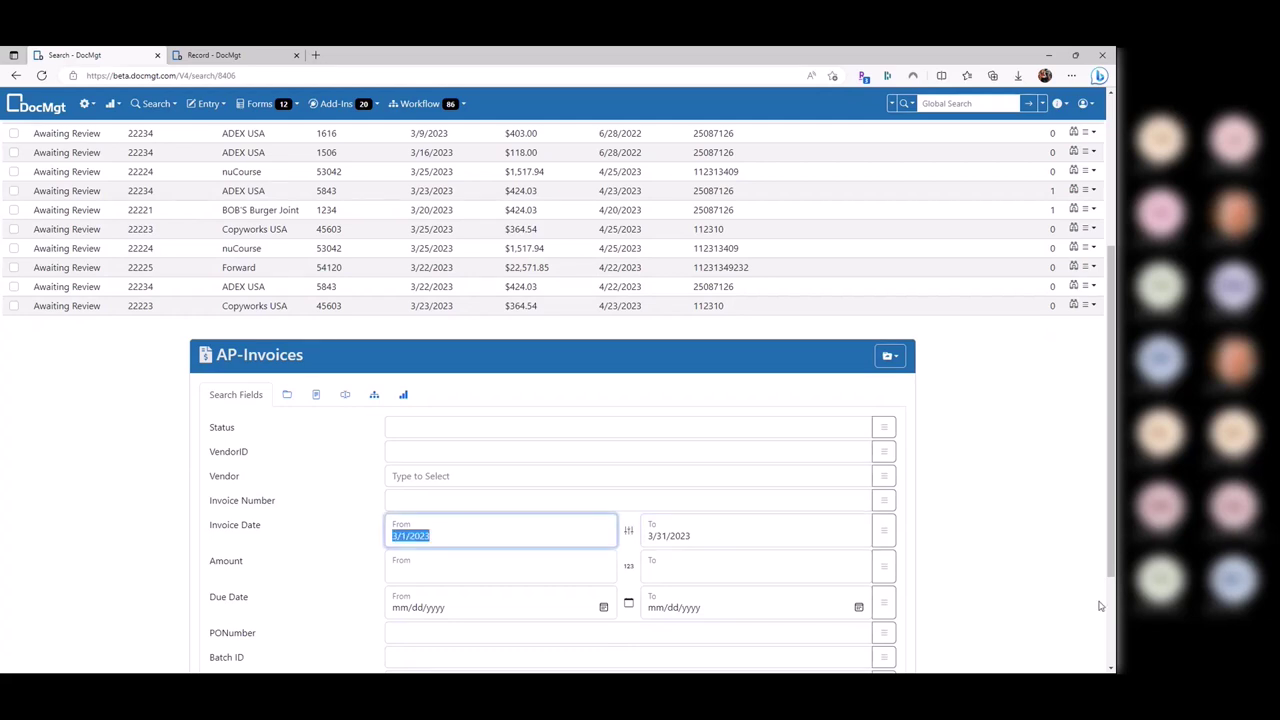
pyautogui.write('3/1/')
pyautogui.press('BackSpace')
pyautogui.press('BackSpace')
pyautogui.press('BackSpace')
pyautogui.write('[DATE(-30)]')
pyautogui.moveTo(453, 533); pyautogui.dragTo(348, 546)
# Change the Invoice Date From expression to [MONTHSTART(-1)]
pyautogui.click(743, 533)
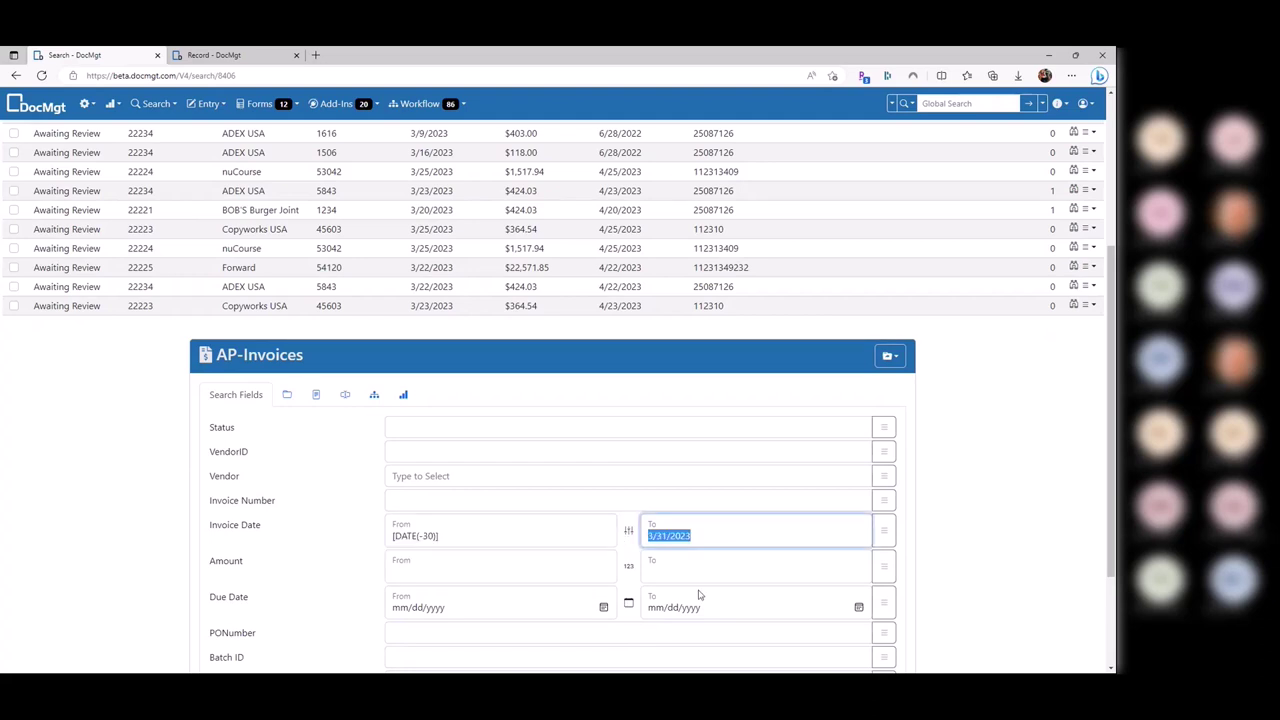
pyautogui.hotkey('shift', 'Tab')
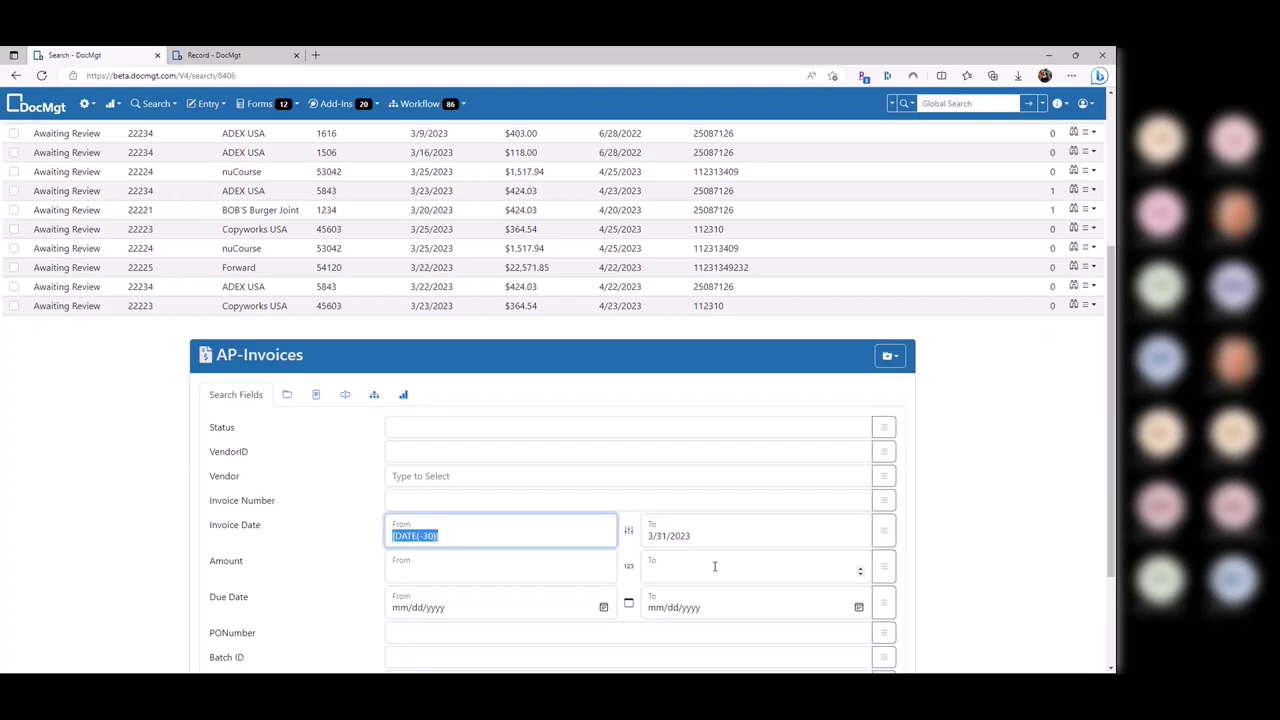
pyautogui.press('Home')
pyautogui.press('Right')
pyautogui.press('Delete')
pyautogui.press('Delete')
pyautogui.press('Delete')
pyautogui.press('Delete')
pyautogui.write('MONTHSTART')
pyautogui.press('Right')
pyautogui.press('Right')
pyautogui.press('Delete')
pyautogui.press('Delete')
pyautogui.write('1')
# Copy the From expression into the Invoice Date To field, change it to [MONTHEND(-1)], and run the search
pyautogui.hotkey('ctrl', 'a')
pyautogui.hotkey('ctrl', 'c')
pyautogui.press('Tab')
pyautogui.hotkey('ctrl', 'v')
pyautogui.press('Left')
pyautogui.press('Left')
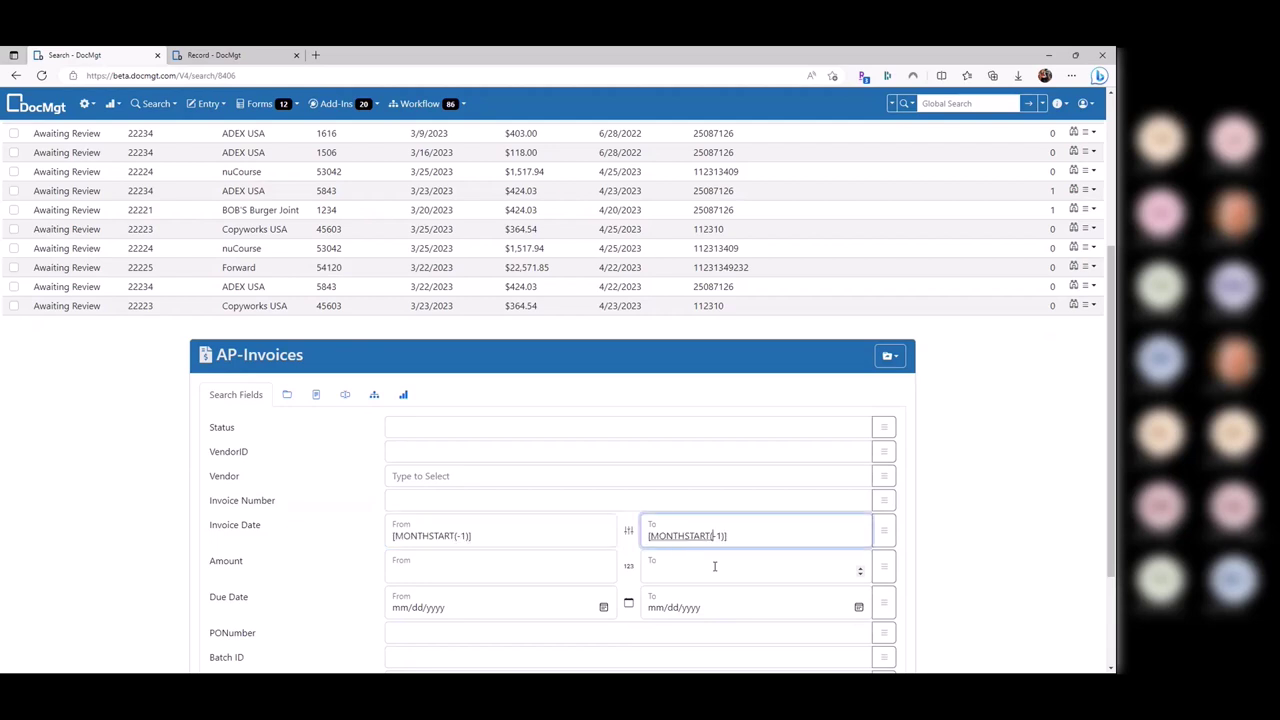
pyautogui.press('BackSpace')
pyautogui.press('BackSpace')
pyautogui.press('BackSpace')
pyautogui.press('BackSpace')
pyautogui.press('BackSpace')
pyautogui.write('END')
pyautogui.scroll(-3, 749, 434)
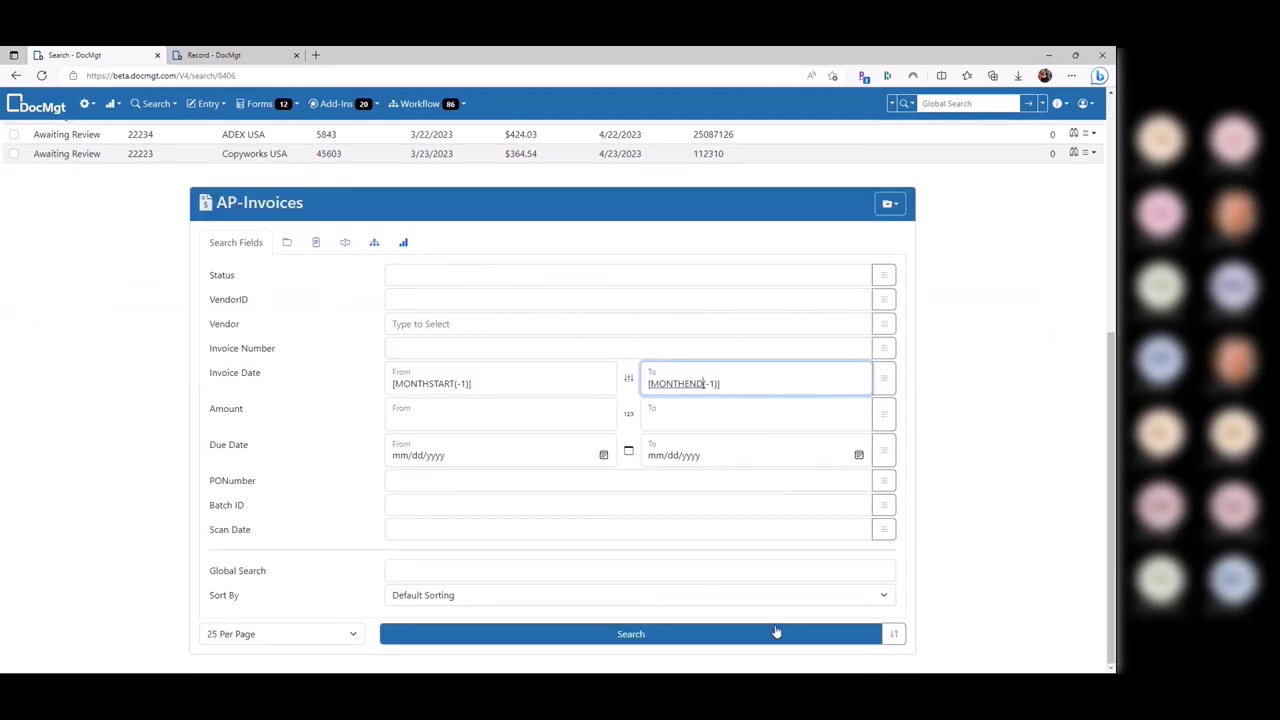
pyautogui.click(868, 634)
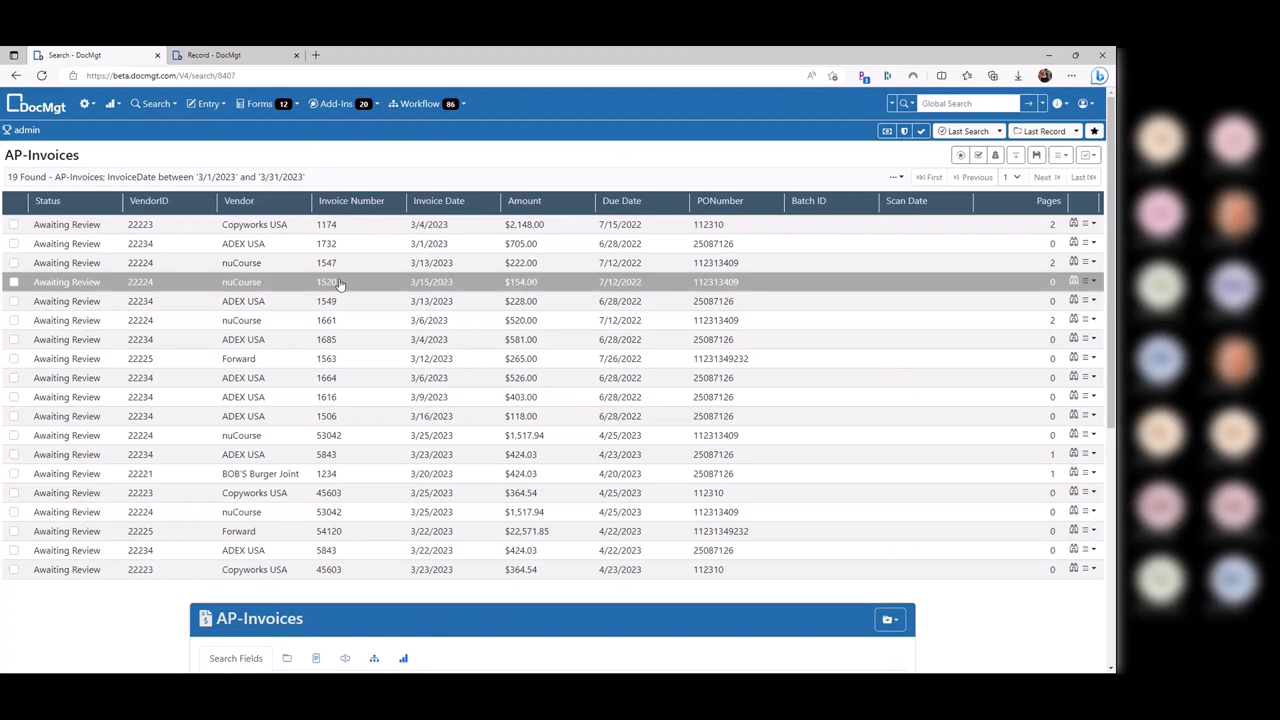
# Examine the date range in the results summary against the month-start and month-end expressions in the Invoice Date fields
pyautogui.moveTo(194, 177); pyautogui.dragTo(322, 178)
pyautogui.scroll(-3, 322, 178)
pyautogui.tripleClick(430, 535)
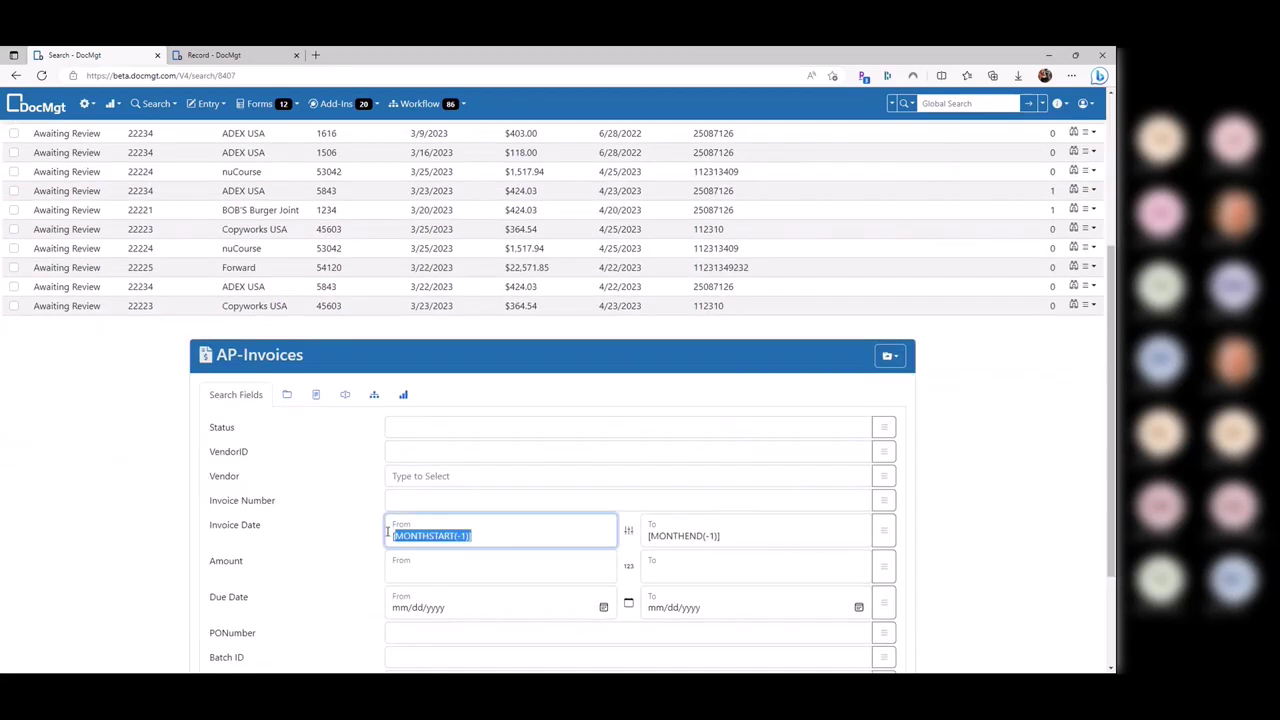
pyautogui.tripleClick(790, 542)
pyautogui.click(1030, 536)
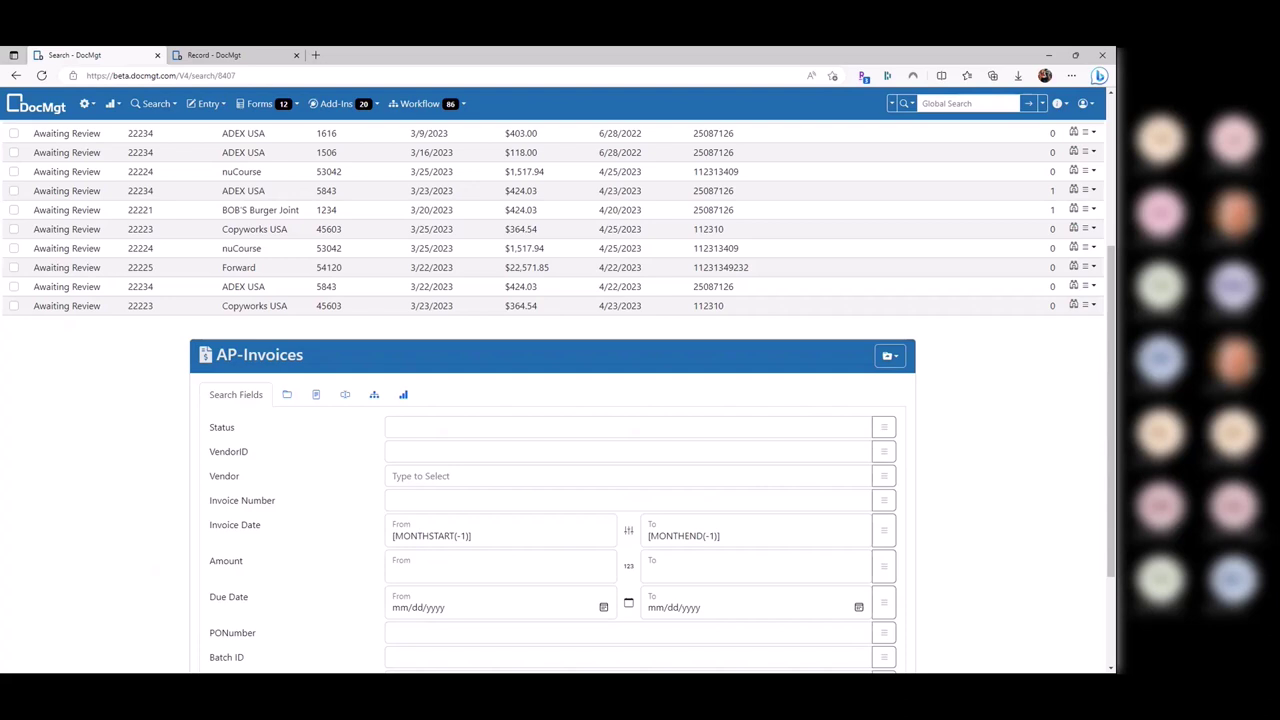
pyautogui.tripleClick(478, 544)
pyautogui.tripleClick(737, 536)
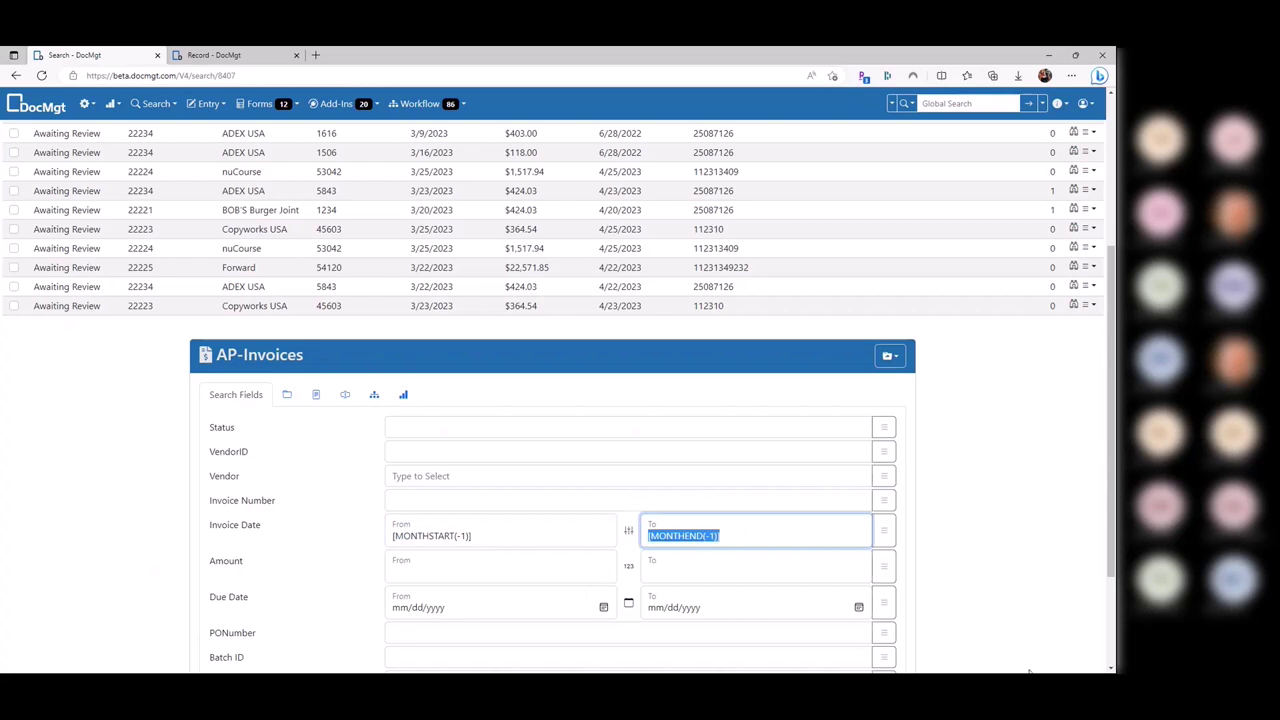
pyautogui.click(1050, 546)
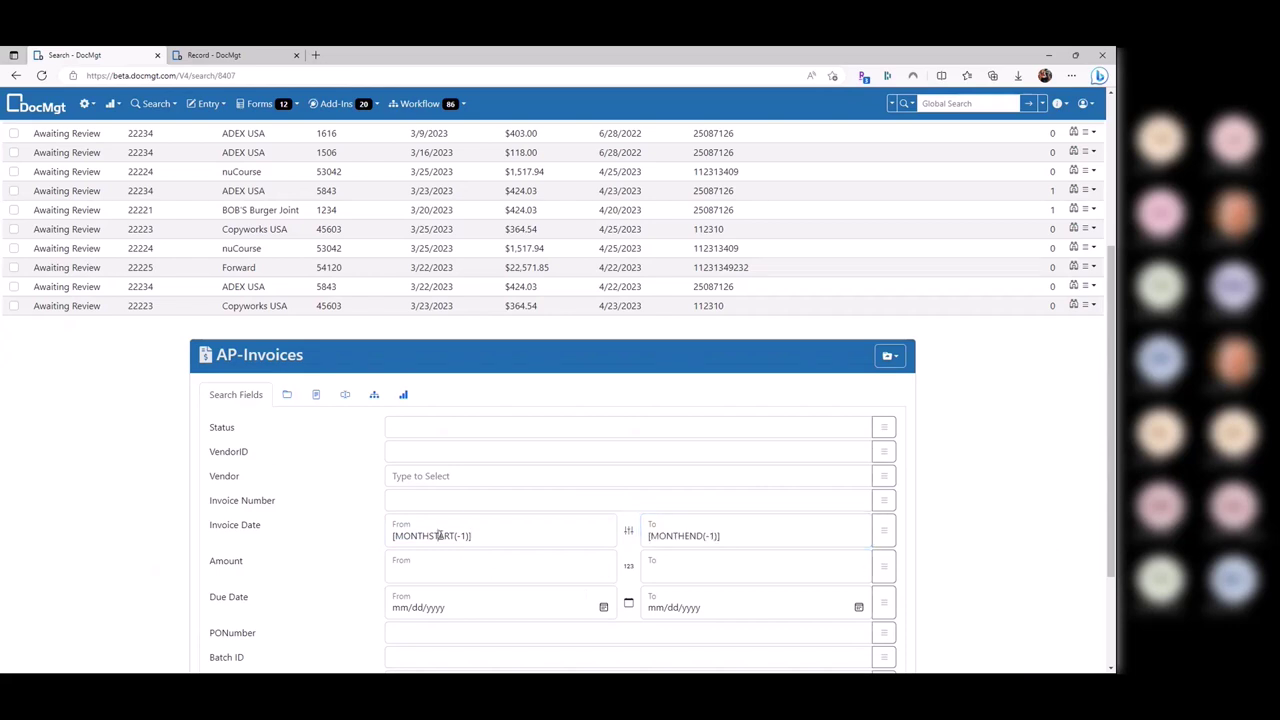
pyautogui.moveTo(393, 536); pyautogui.dragTo(455, 536)
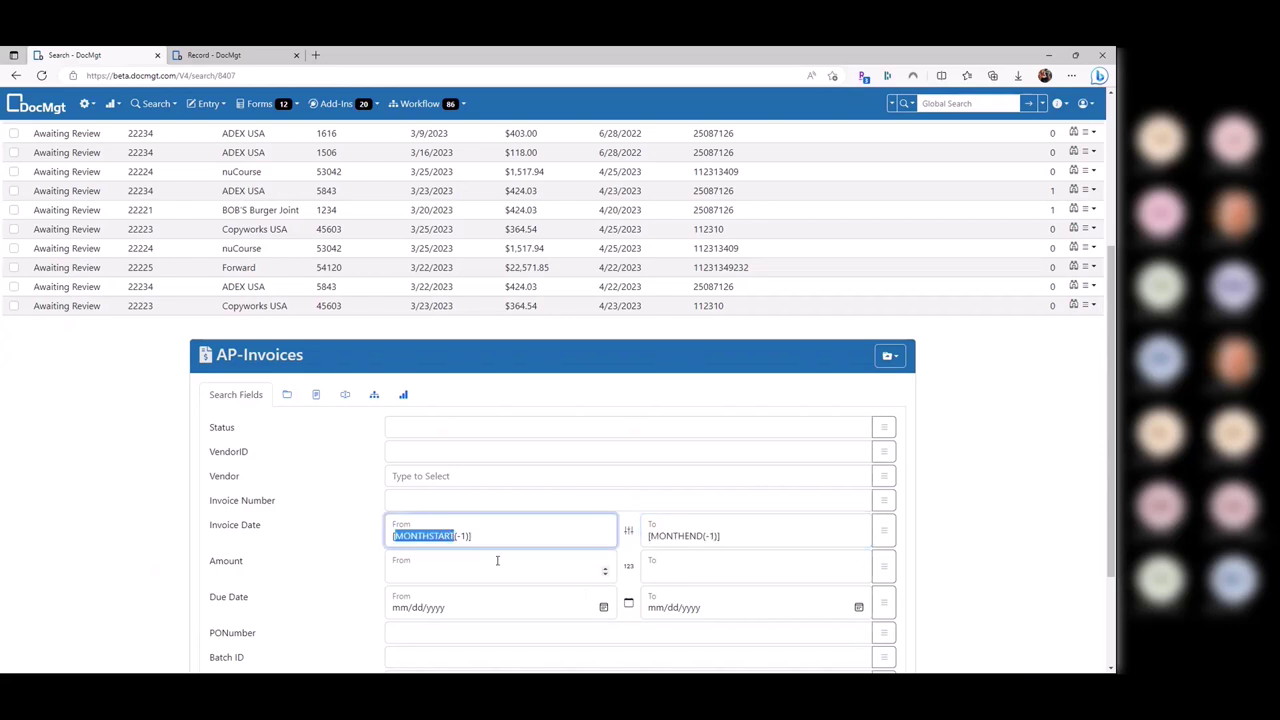
pyautogui.moveTo(704, 536); pyautogui.dragTo(649, 536)
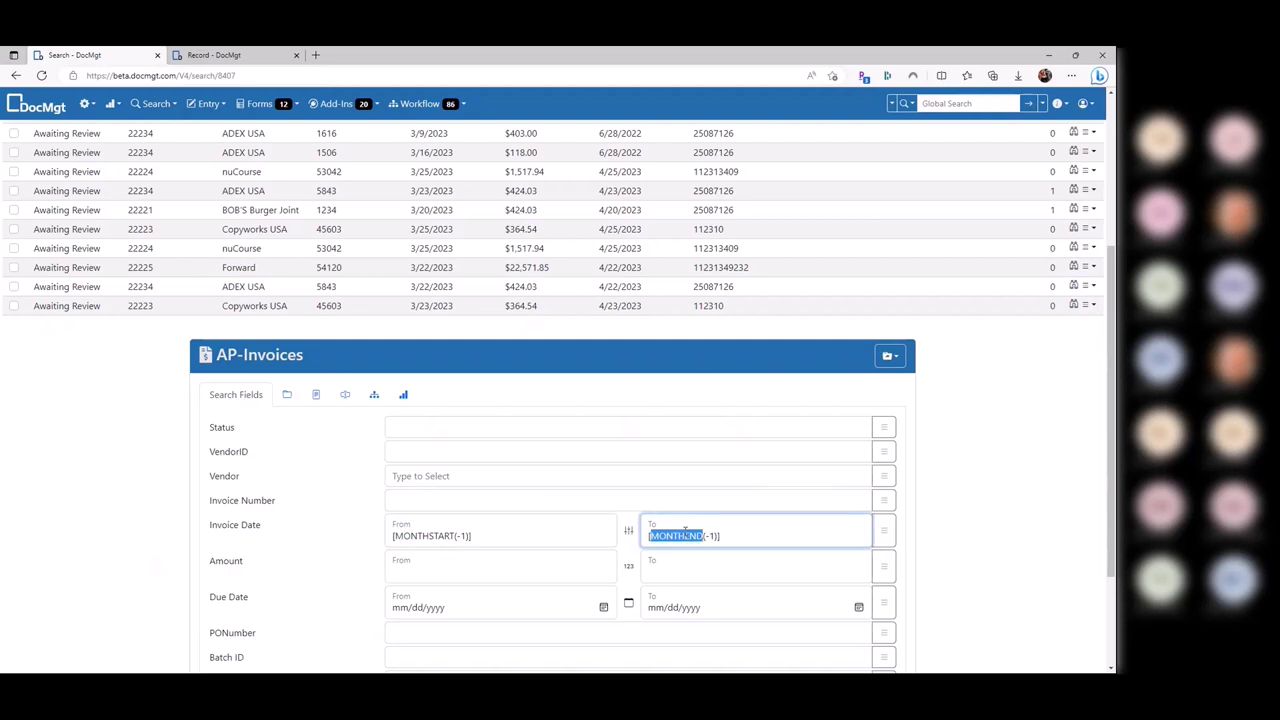
pyautogui.click(1036, 535)
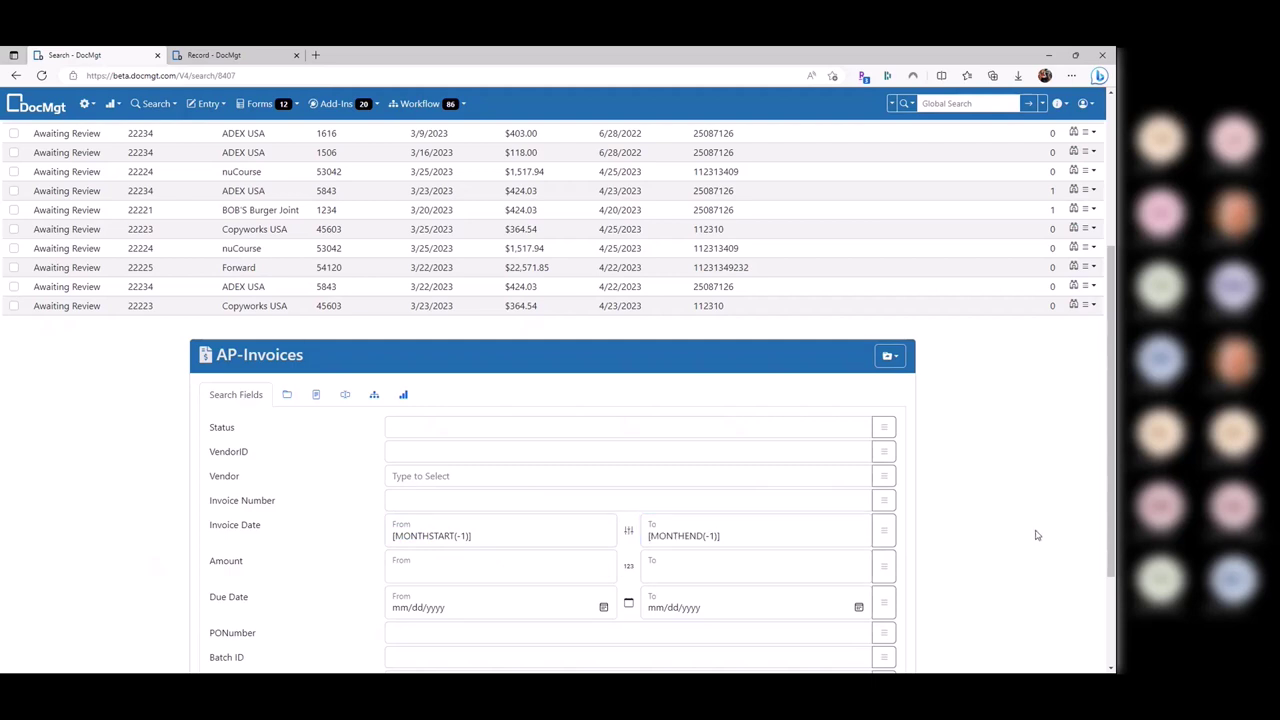
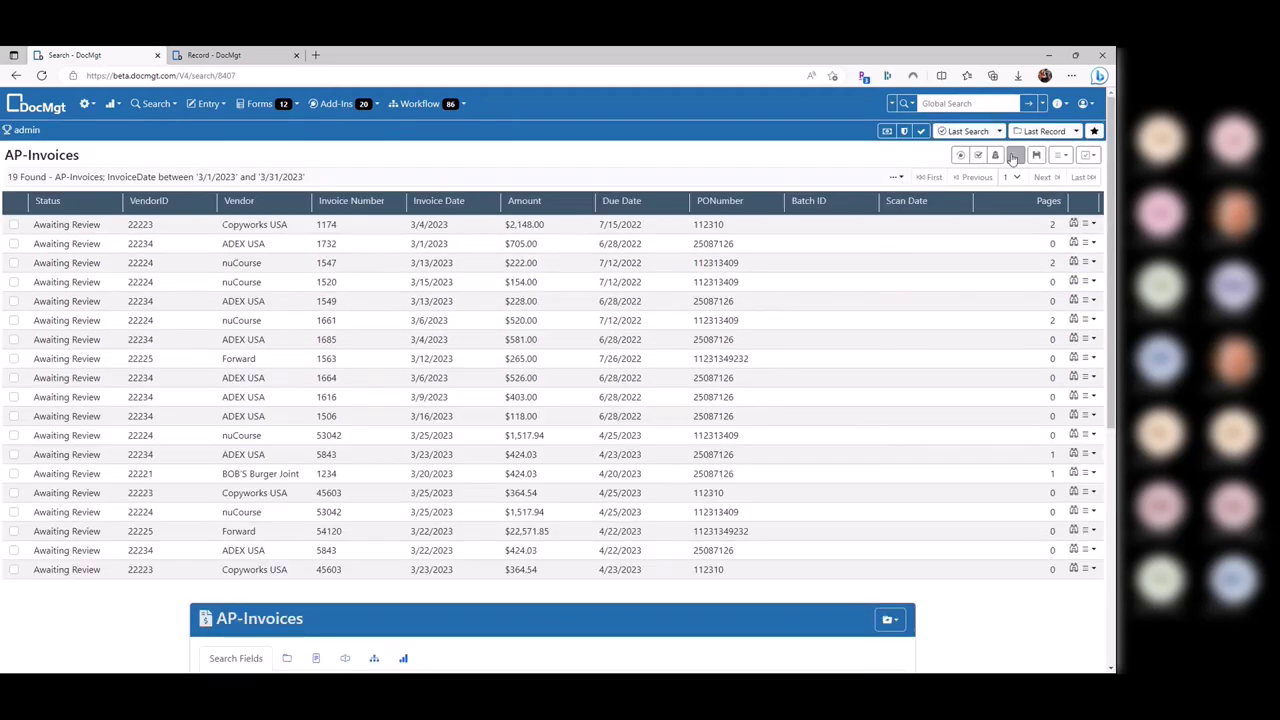
# Save the current search under the name "Invoices From Last Month"
pyautogui.click(1036, 155)
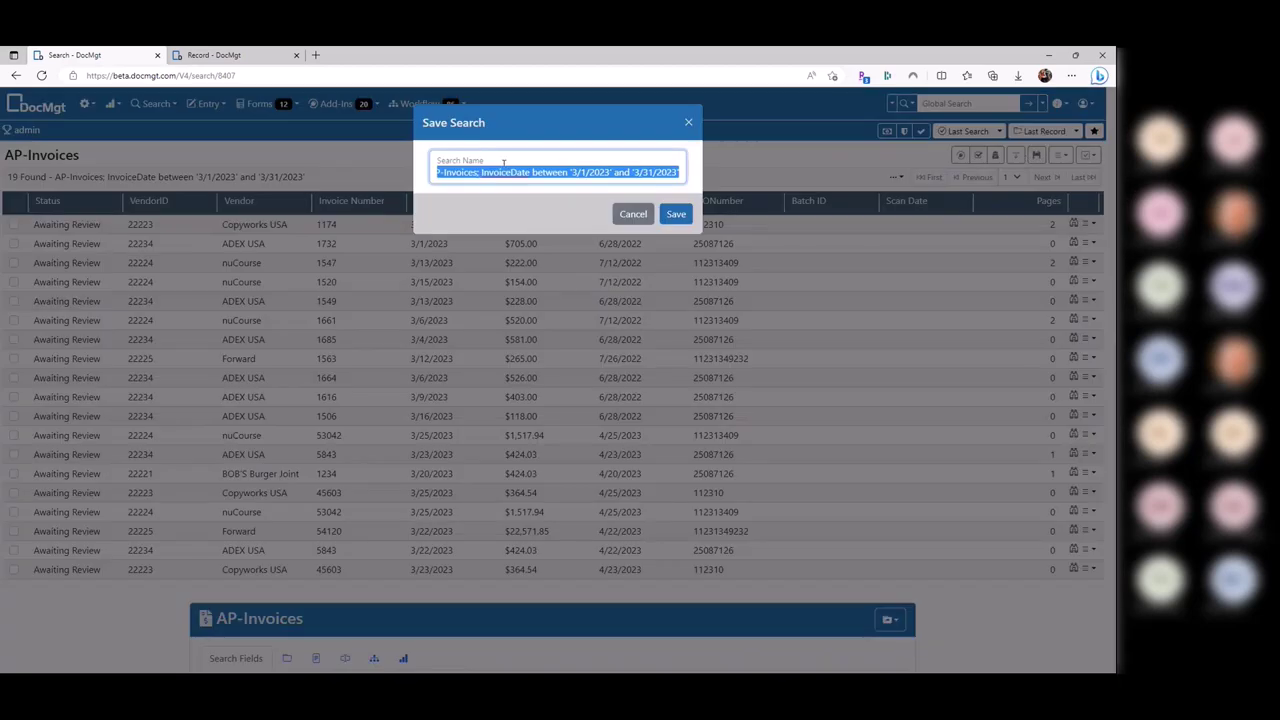
pyautogui.write('Invoices From Last Month')
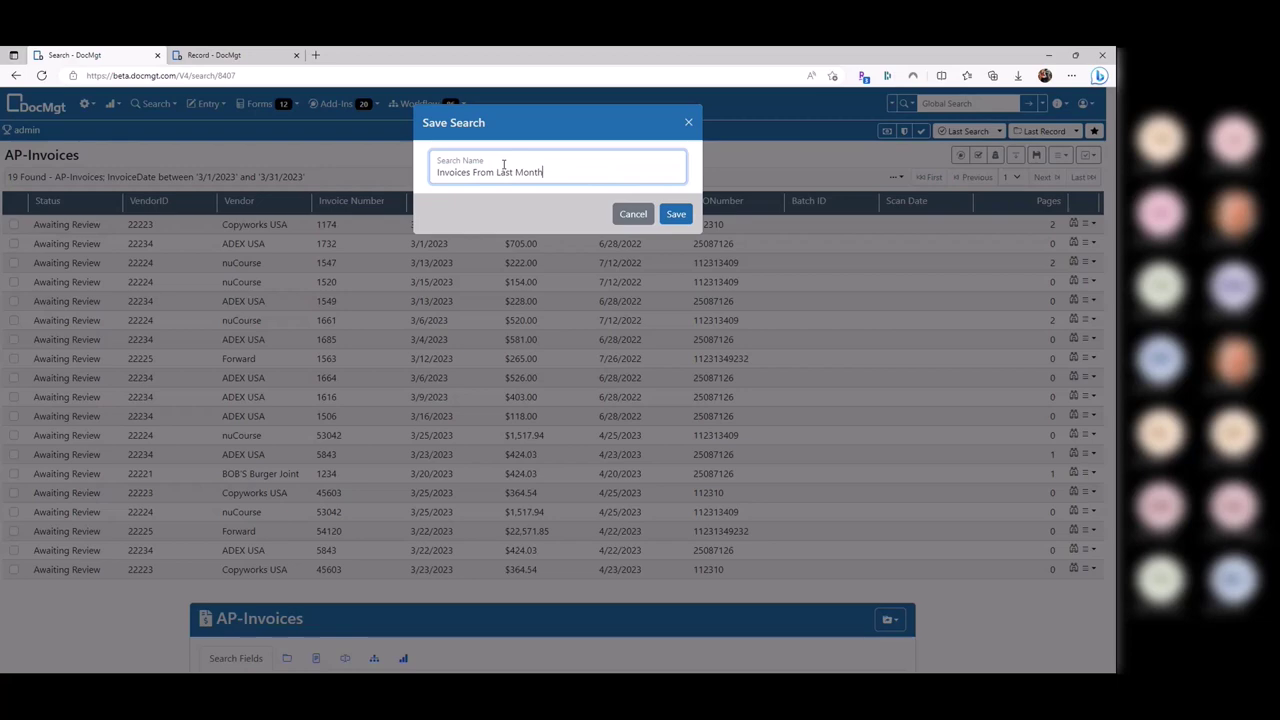
pyautogui.press('Return')
# Check the saved searches list, return to the Home page, and run the saved search "Invoices From Last Month"
pyautogui.click(1043, 105)
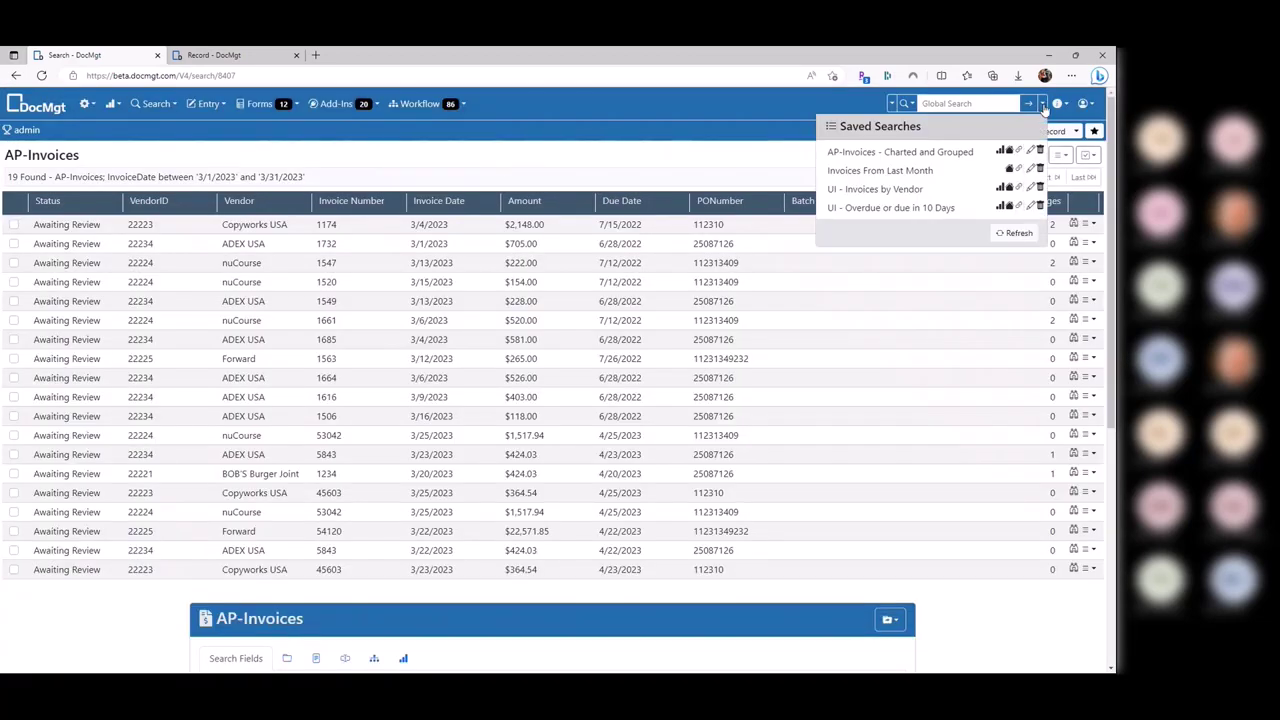
pyautogui.click(936, 172)
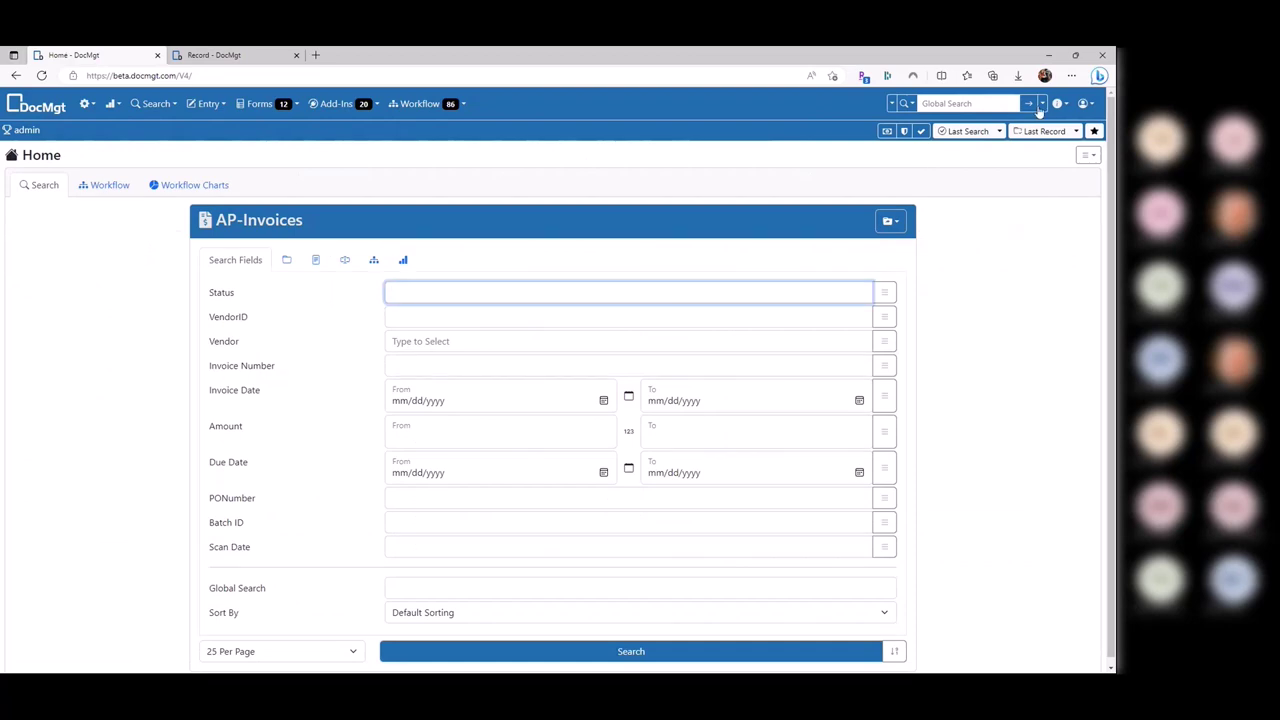
pyautogui.click(1042, 104)
pyautogui.click(903, 172)
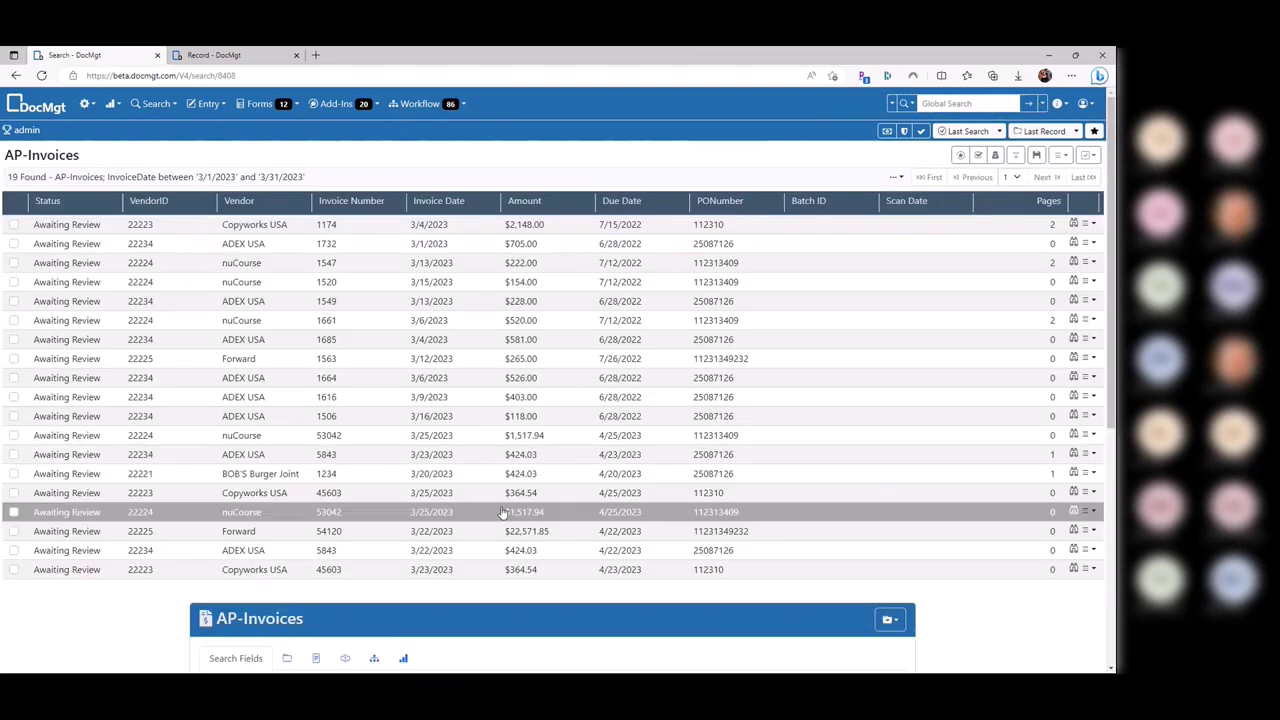
# Check the Invoice Date expressions used by the saved search and the date range in its results summary
pyautogui.scroll(-3, 494, 537)
pyautogui.click(494, 537)
pyautogui.press('Tab')
pyautogui.press('Return')
pyautogui.moveTo(199, 176); pyautogui.dragTo(305, 177)
pyautogui.click(455, 156)
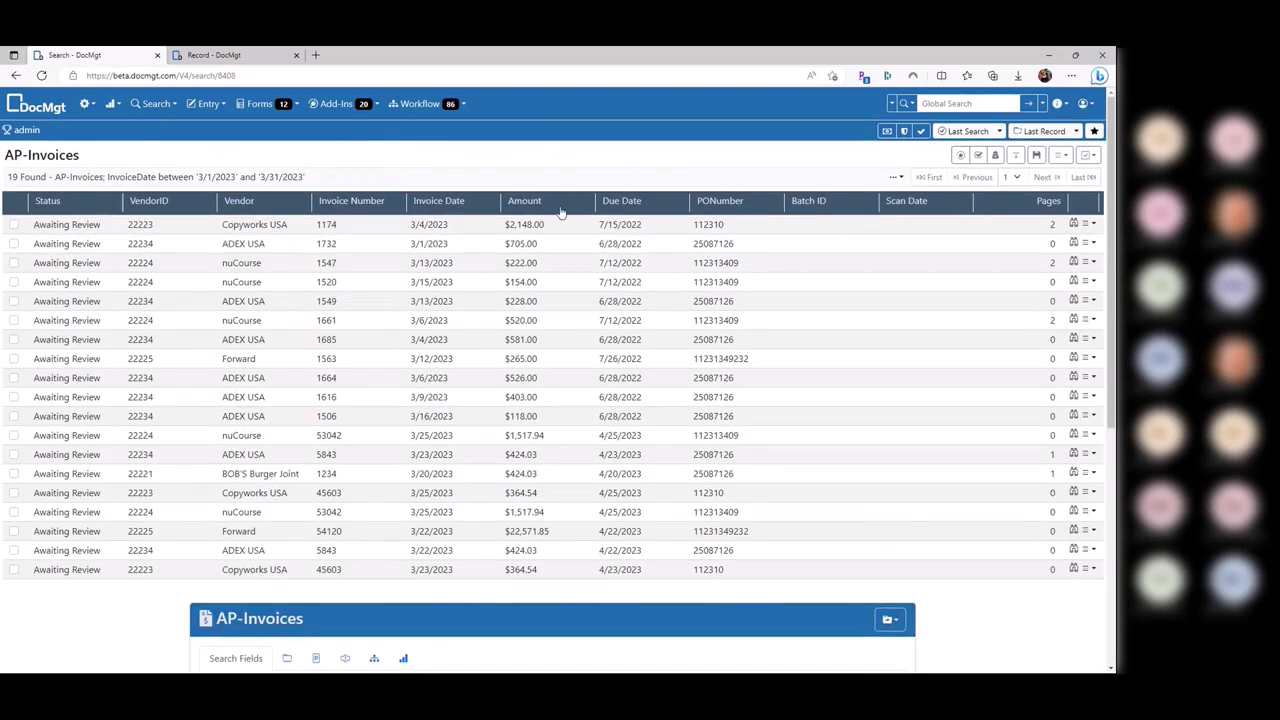
# Clear both ends of the Invoice Date range, copying the [MONTHEND(-1)] expression for reuse
pyautogui.scroll(-3, 700, 365)
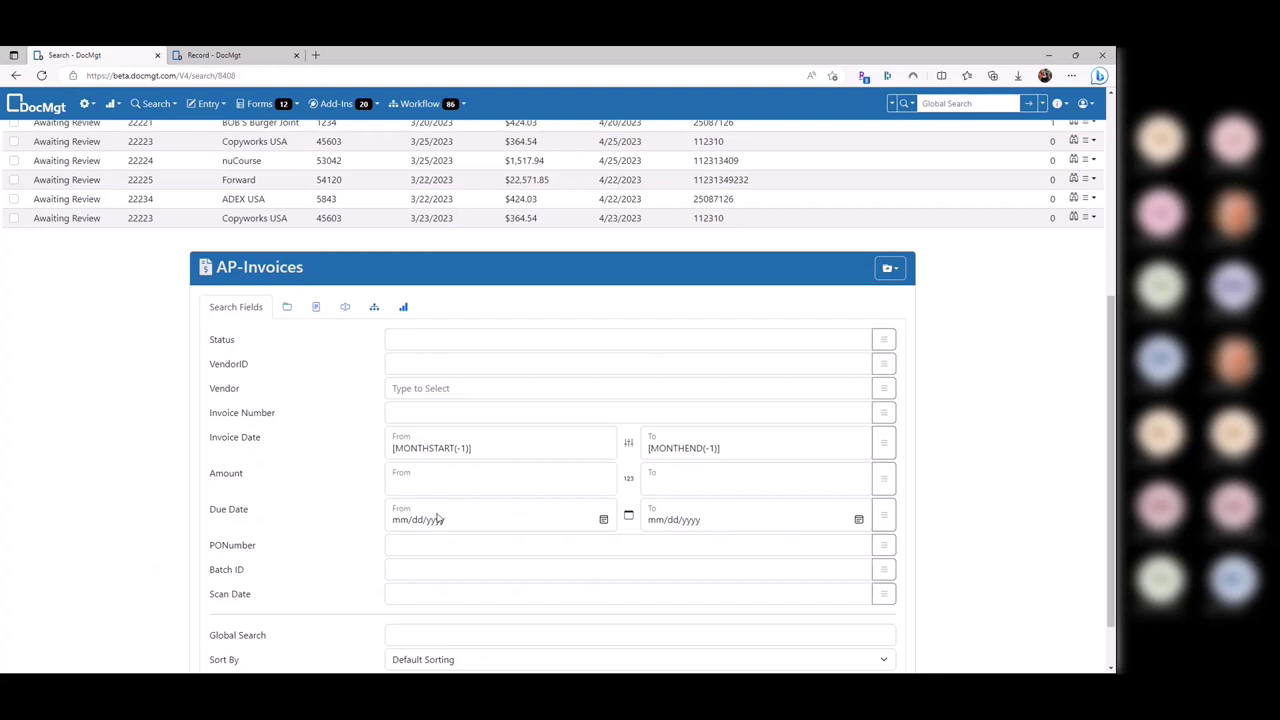
pyautogui.tripleClick(503, 456)
pyautogui.press('BackSpace')
pyautogui.press('Tab')
pyautogui.hotkey('ctrl', 'c')
pyautogui.press('BackSpace')
pyautogui.press('Tab')
# Switch the Due Date range to expression entry and set its From value to [MONTHSTART(-1)]
pyautogui.click(628, 516)
pyautogui.click(400, 518)
pyautogui.hotkey('ctrl', 'v')
pyautogui.press('Left')
pyautogui.press('Left')
pyautogui.press('BackSpace')
pyautogui.press('BackSpace')
pyautogui.press('BackSpace')
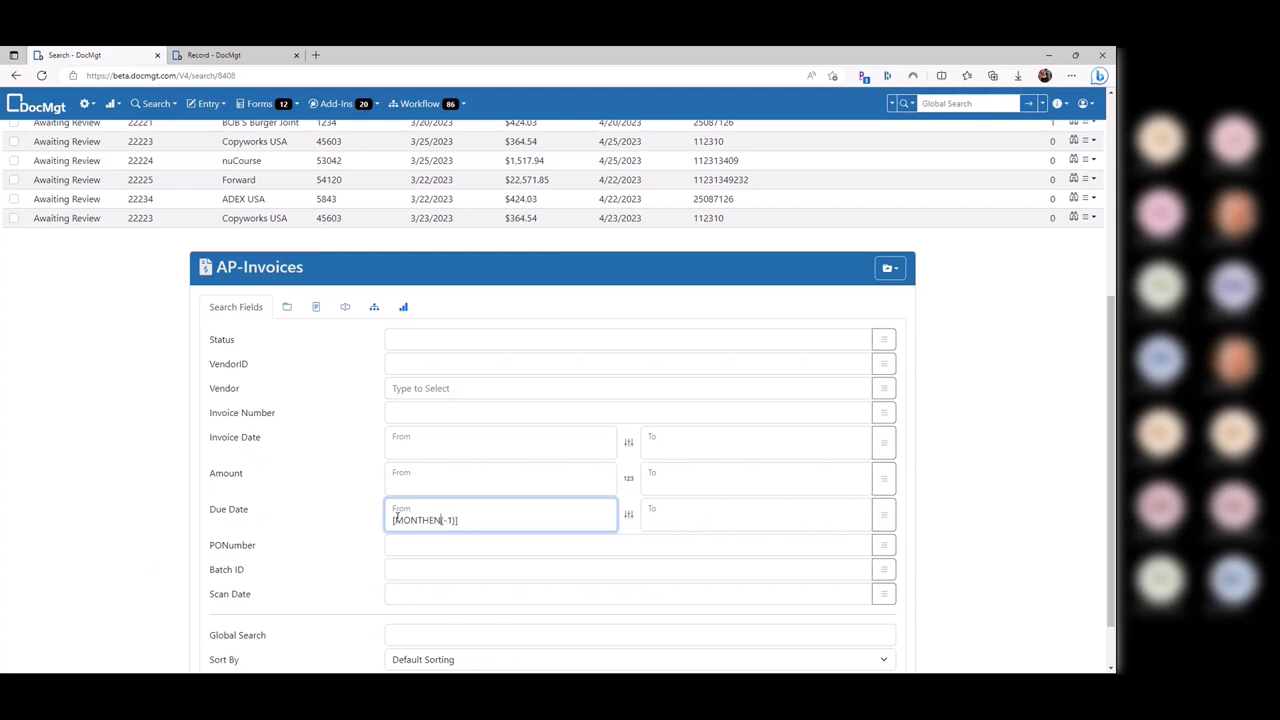
pyautogui.write('STAR')
pyautogui.write('T')
pyautogui.press('Tab')
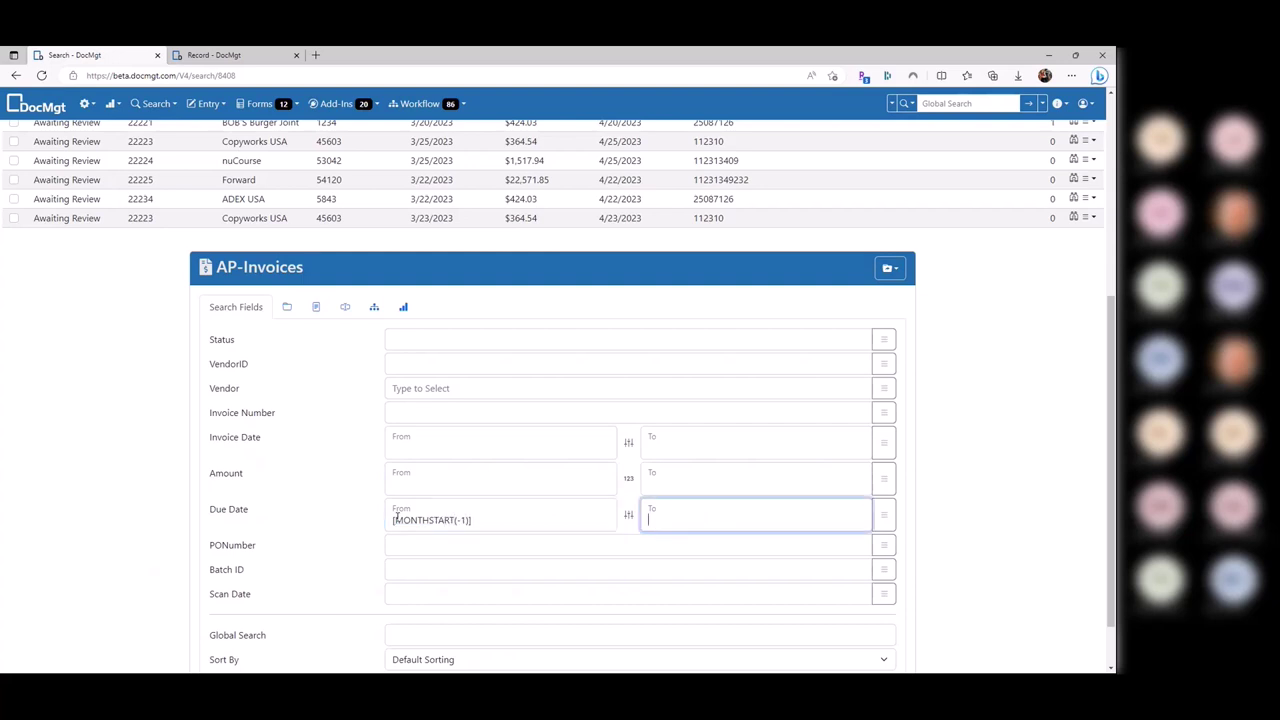
# Set the Due Date range from [MONTHSTART(1)] to [MONTHEND(1)] and run the search
pyautogui.hotkey('ctrl', 'v')
pyautogui.press('Left')
pyautogui.press('BackSpace')
pyautogui.hotkey('shift', 'Tab')
pyautogui.press('End')
pyautogui.press('Left')
pyautogui.press('Left')
pyautogui.press('Left')
pyautogui.press('BackSpace')
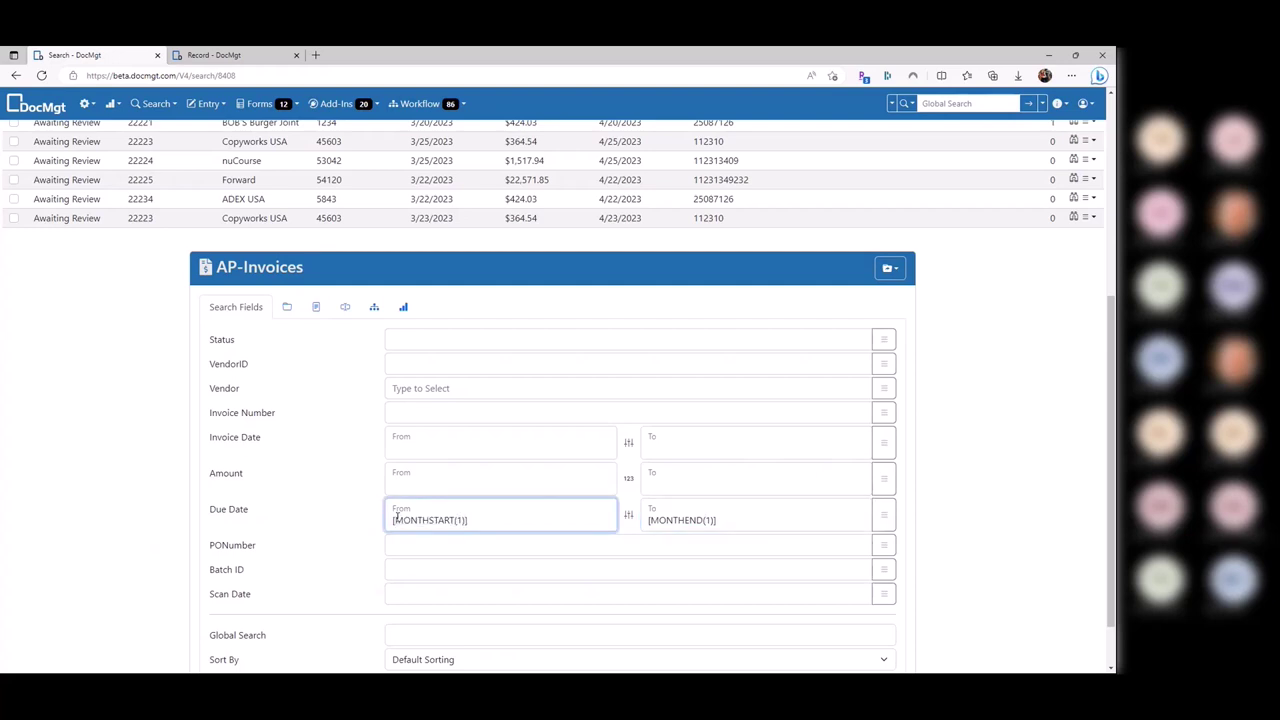
pyautogui.scroll(-1, 1031, 457)
pyautogui.click(674, 638)
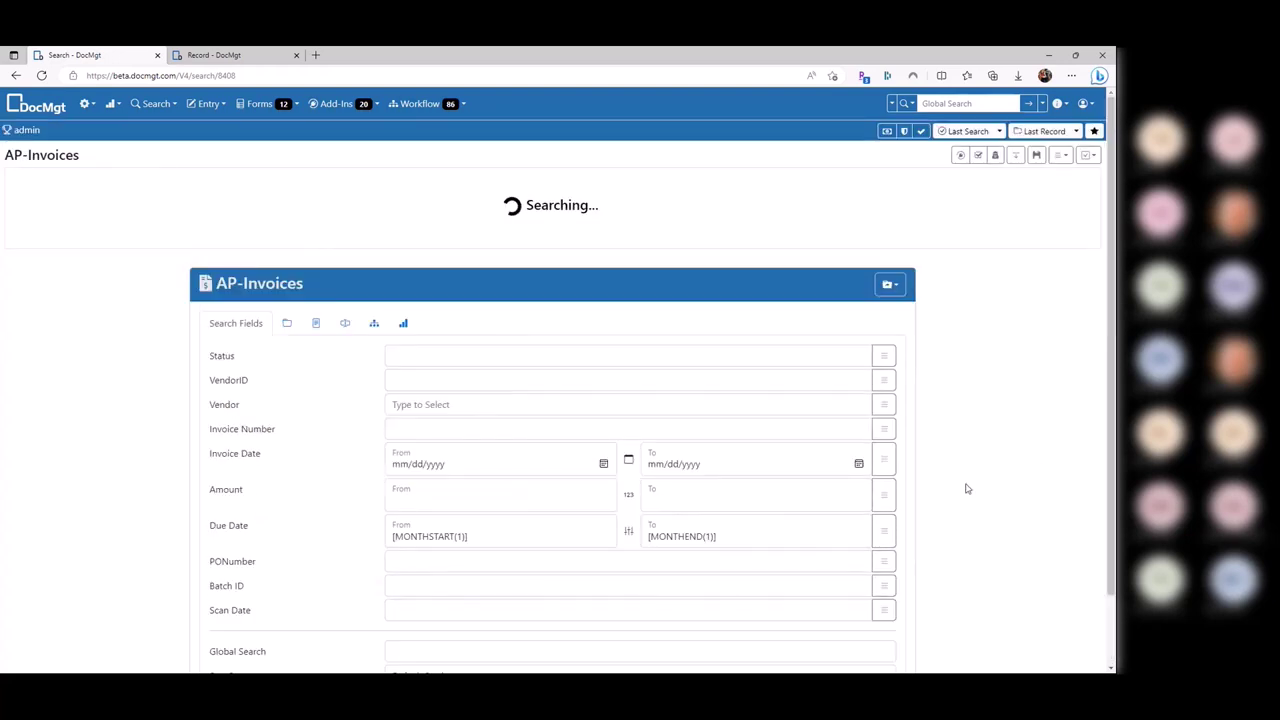
# Change the Due Date range to [MONTHSTART(0)] through [MONTHEND(0)] and run the search again
pyautogui.click(461, 587)
pyautogui.press('BackSpace')
pyautogui.write('0')
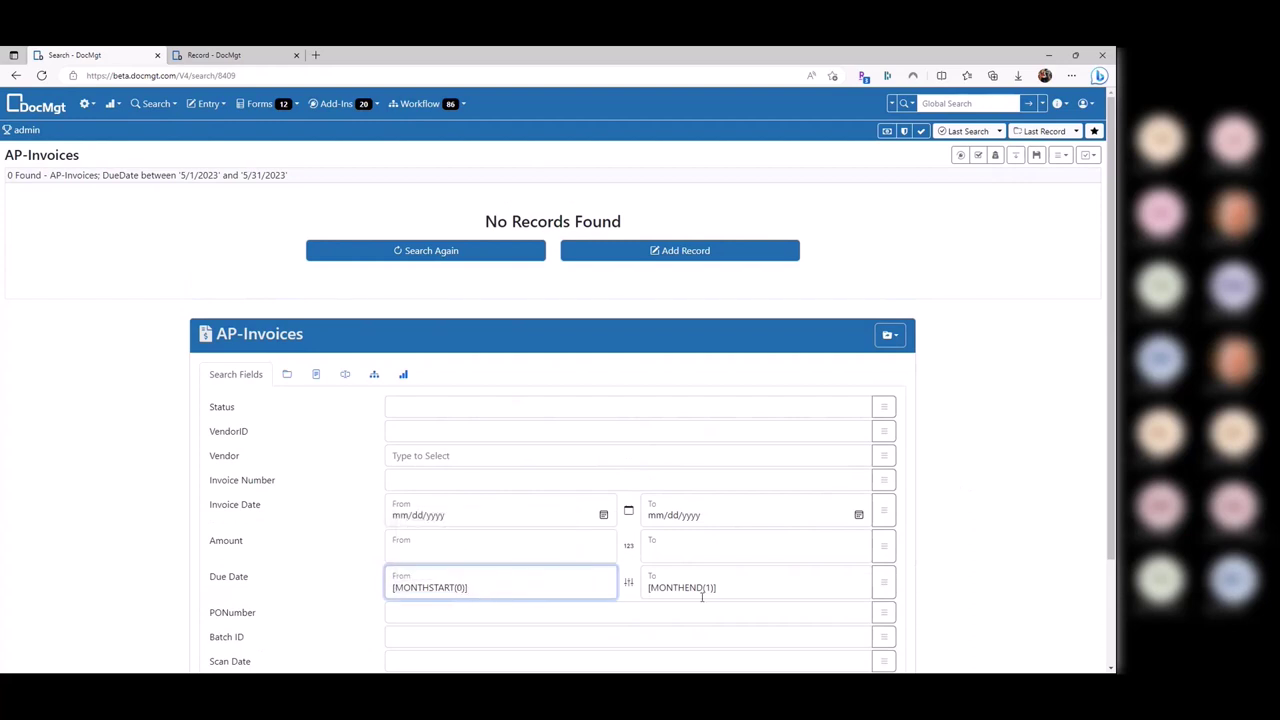
pyautogui.doubleClick(709, 588)
pyautogui.scroll(-2, 680, 600)
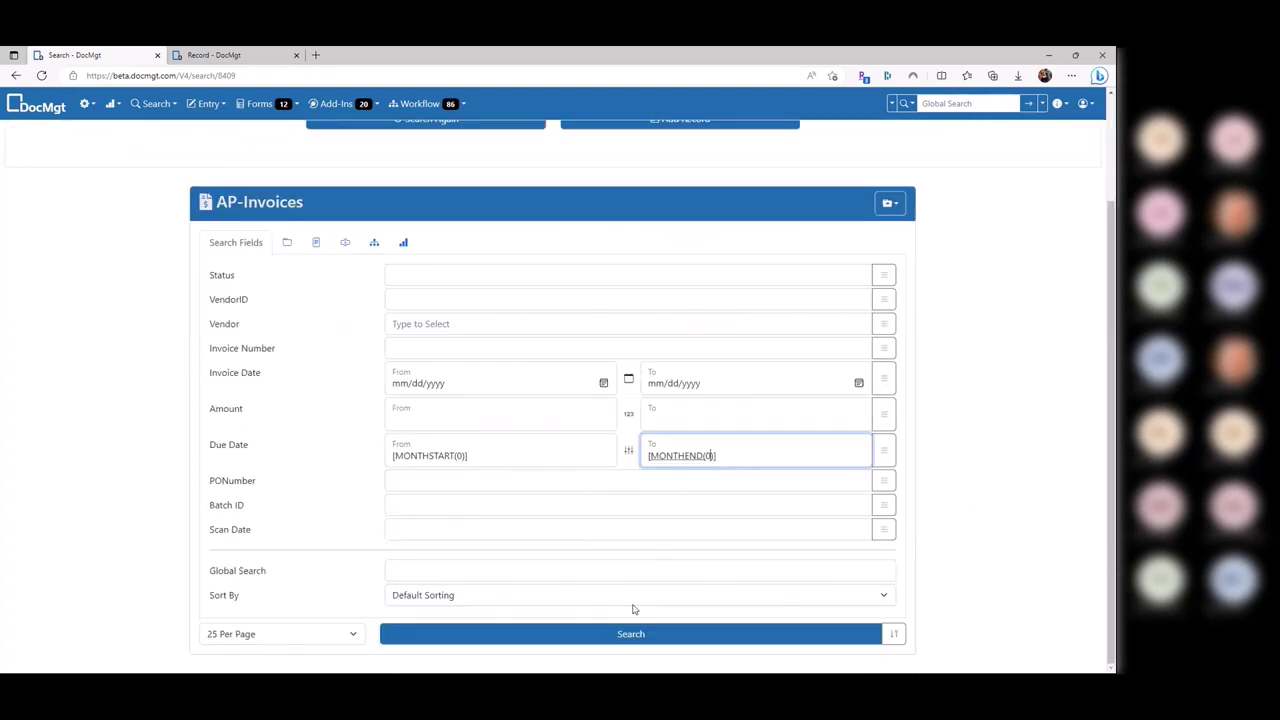
pyautogui.click(634, 631)
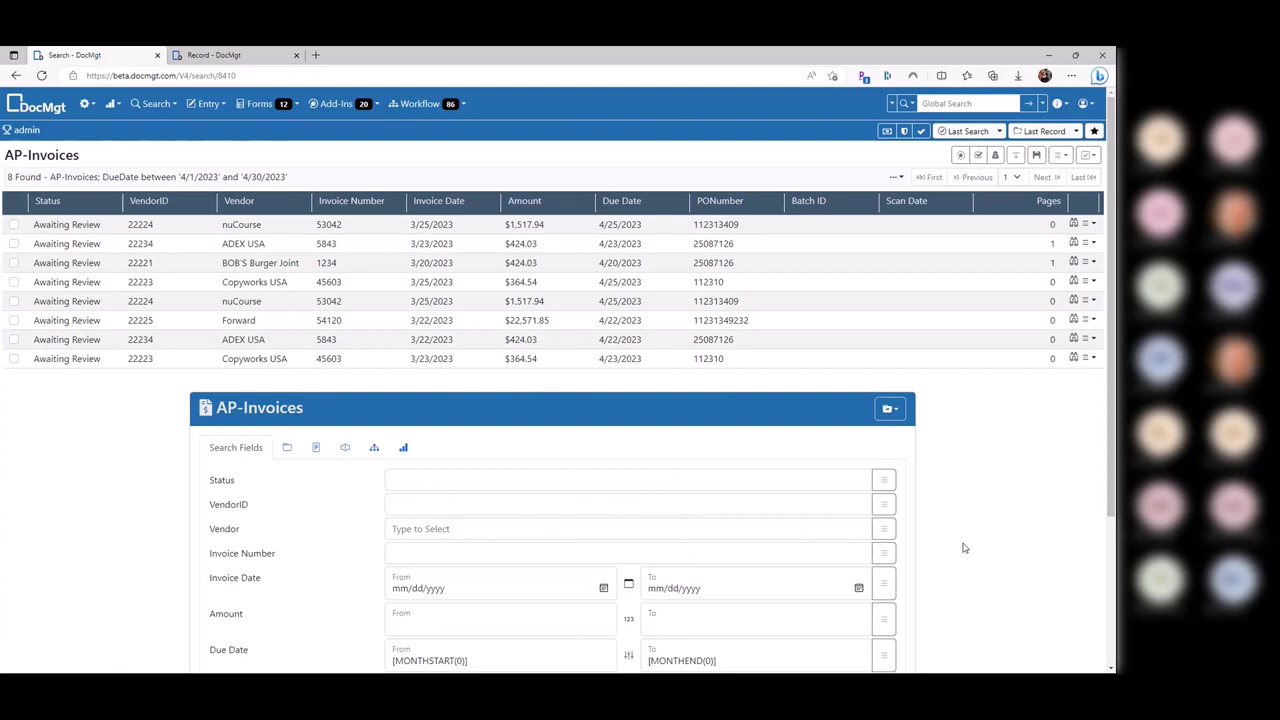
pyautogui.scroll(-3, 963, 537)
pyautogui.click(478, 486)
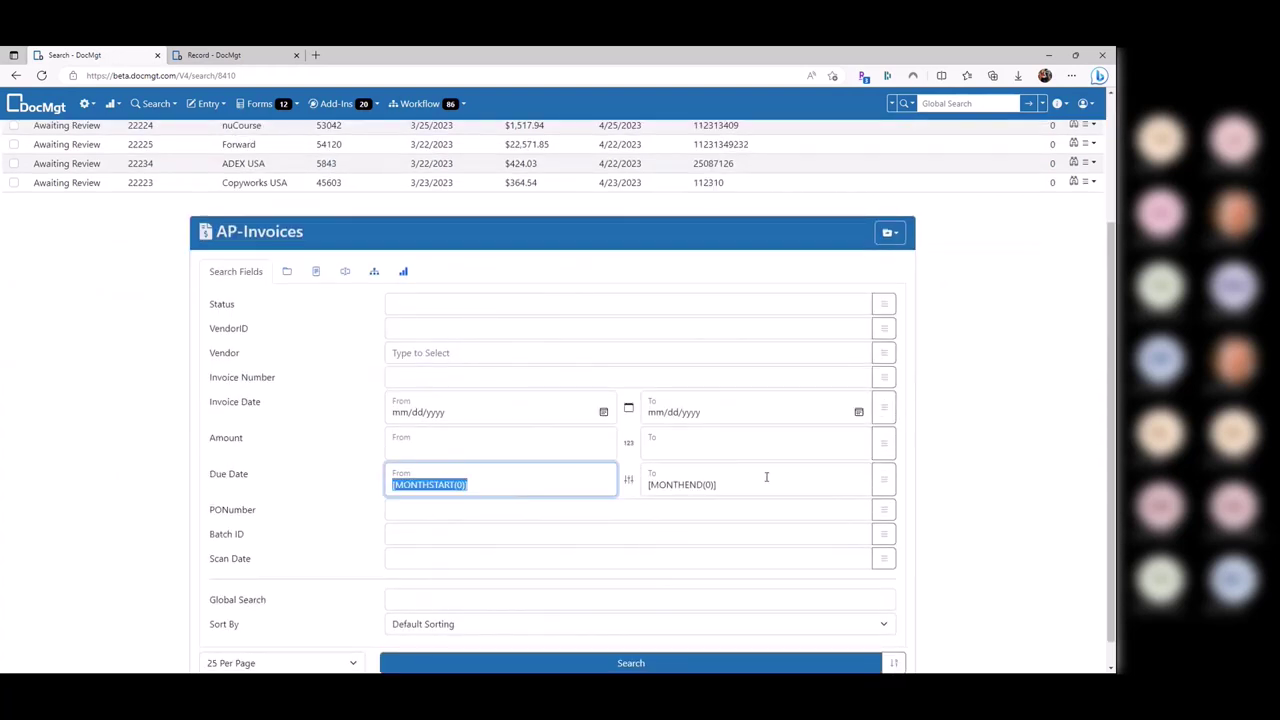
pyautogui.click(1068, 498)
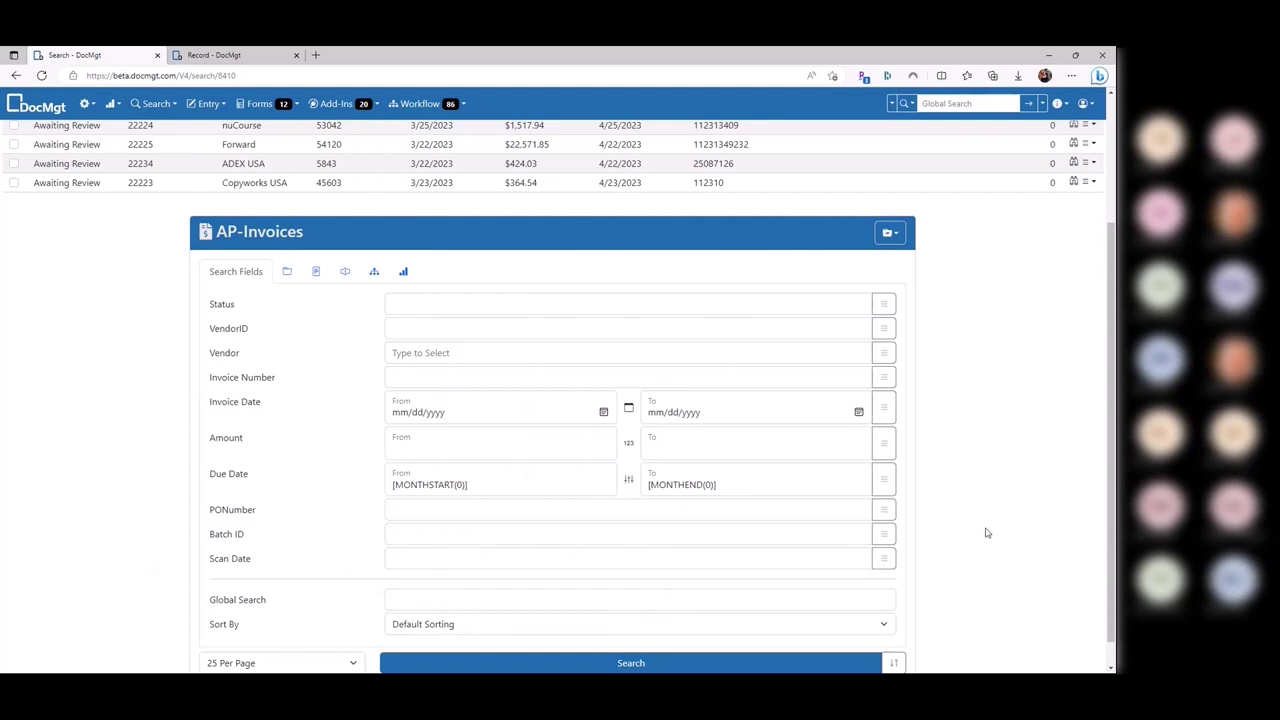
pyautogui.scroll(2, 1000, 528)
pyautogui.scroll(-1, 1000, 528)
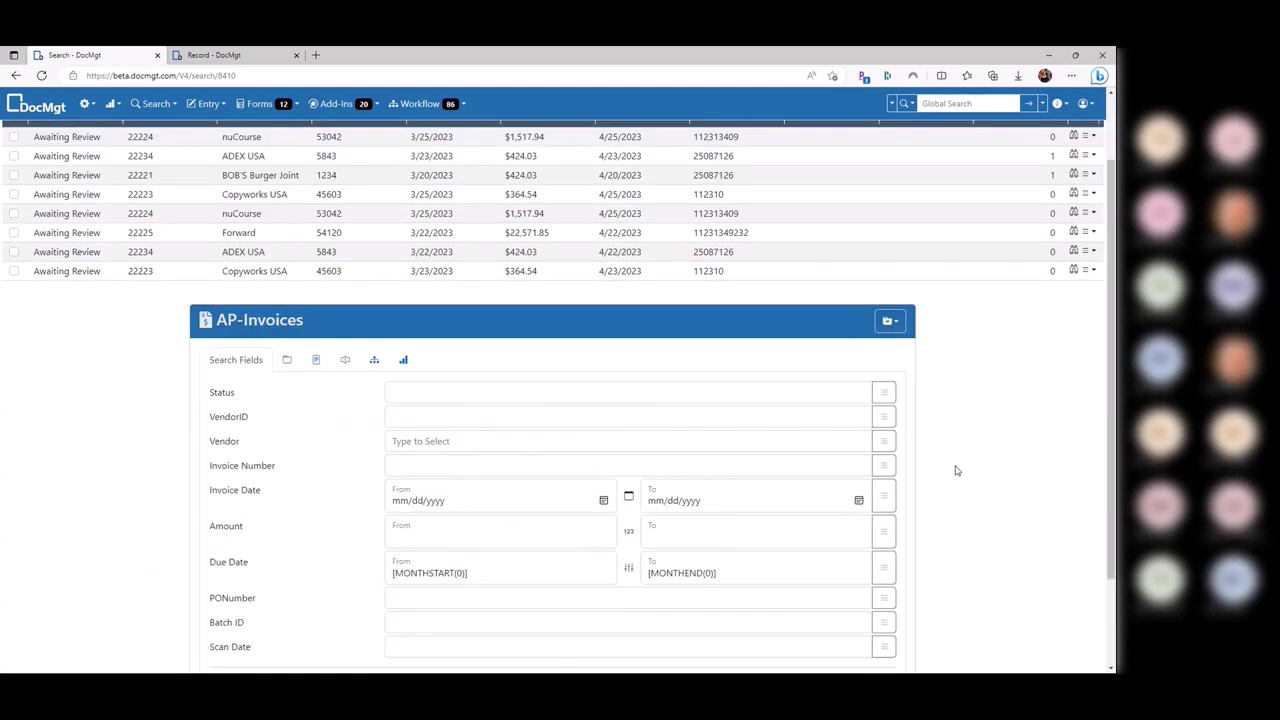
pyautogui.scroll(1, 955, 470)
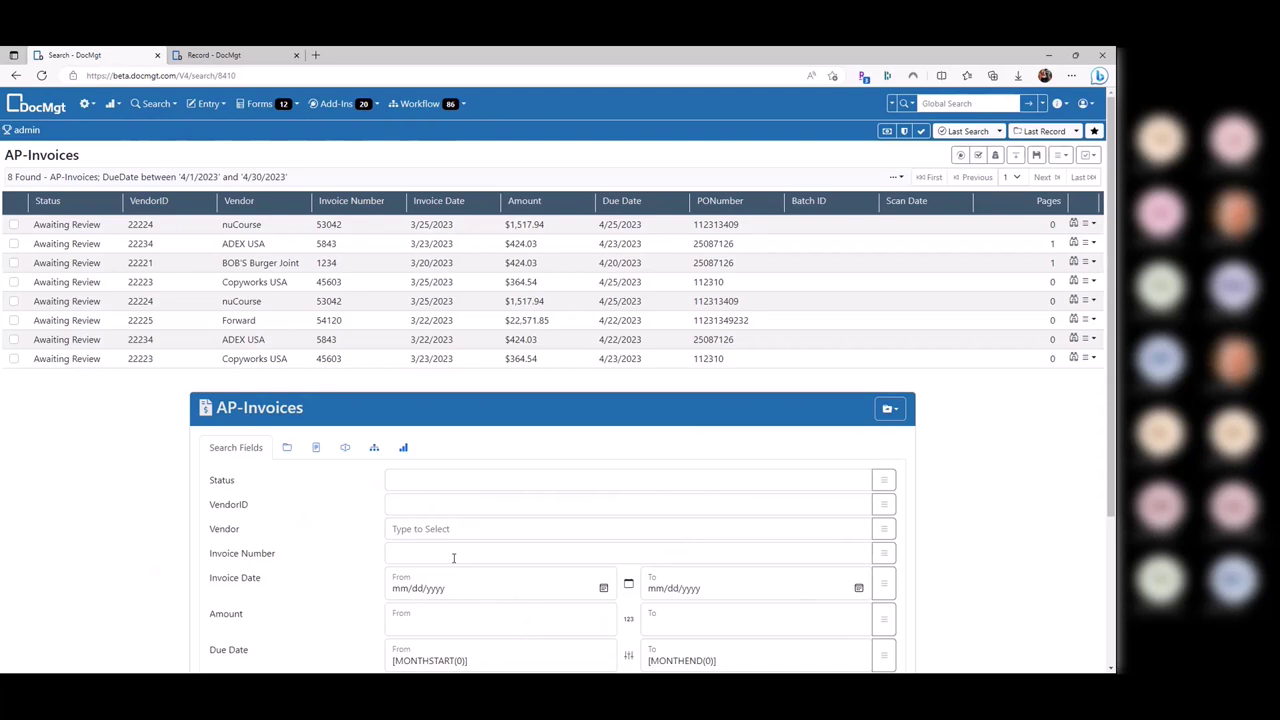
# Enter PAID as the Status criterion of the AP-Invoices search
pyautogui.click(448, 483)
pyautogui.write('PAID')
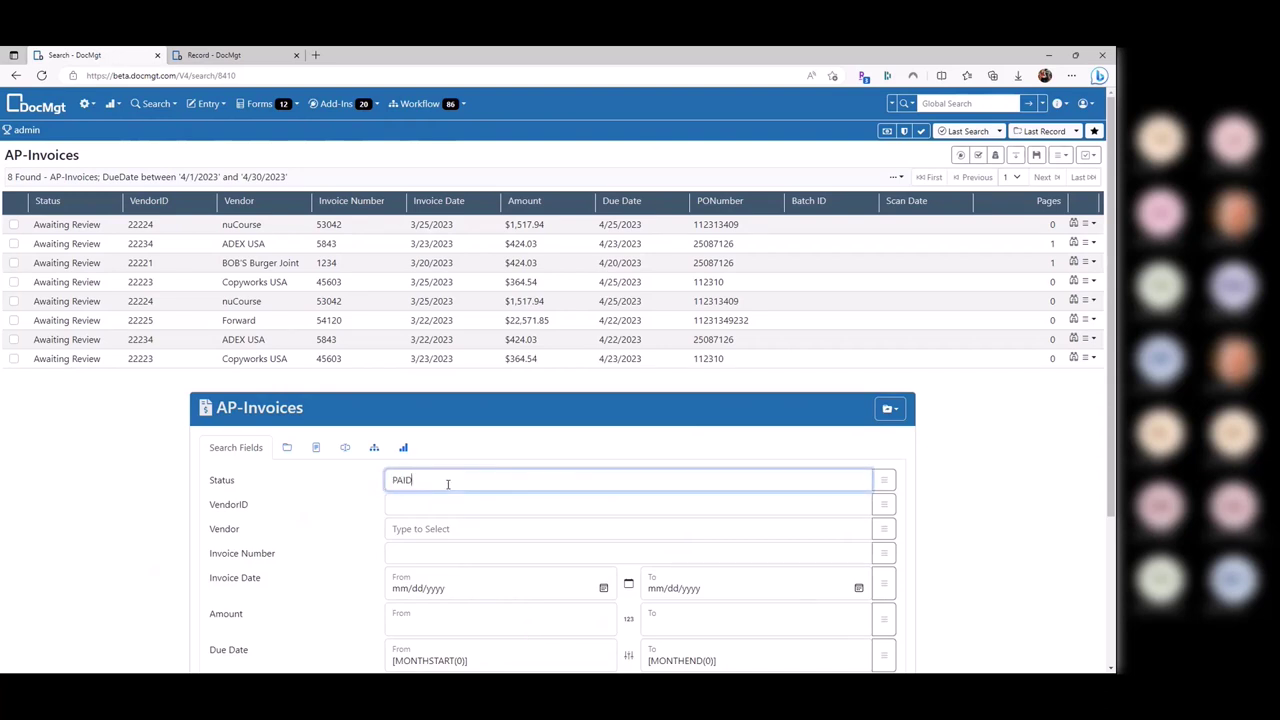
pyautogui.scroll(-2, 531, 486)
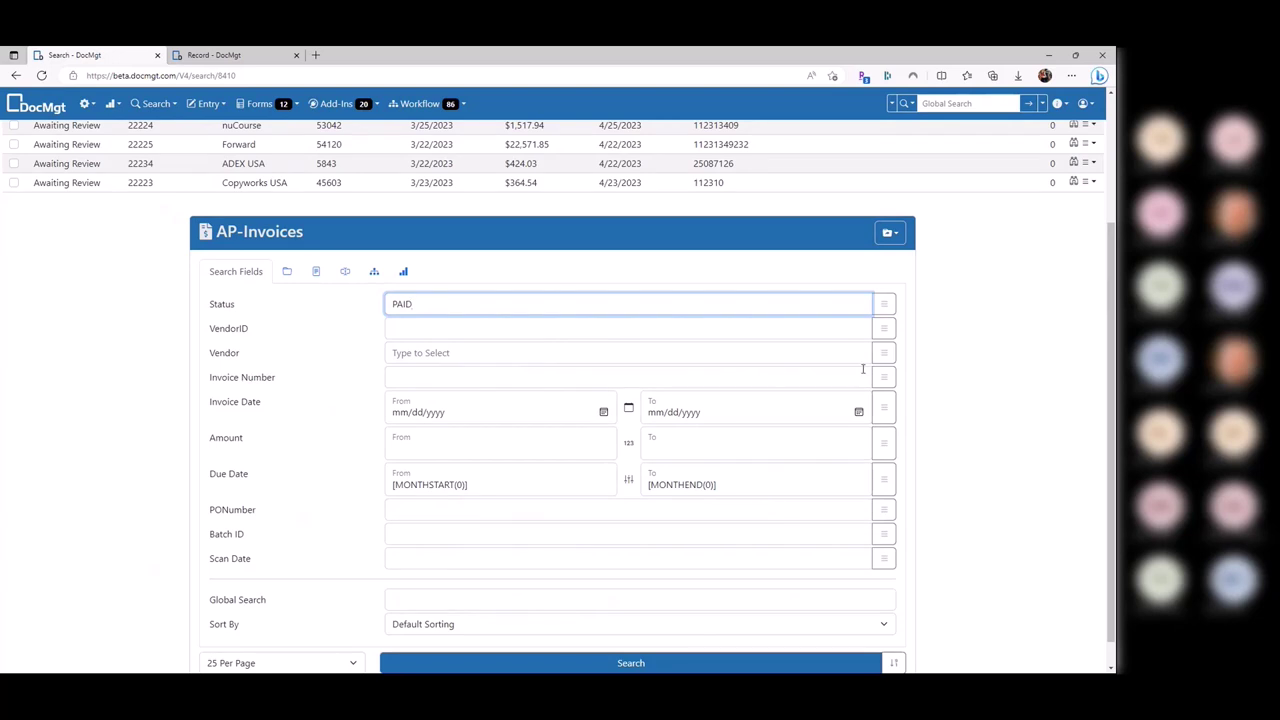
pyautogui.press('Return')
# Examine the current search's web address and the search ID at its end
pyautogui.click(129, 77)
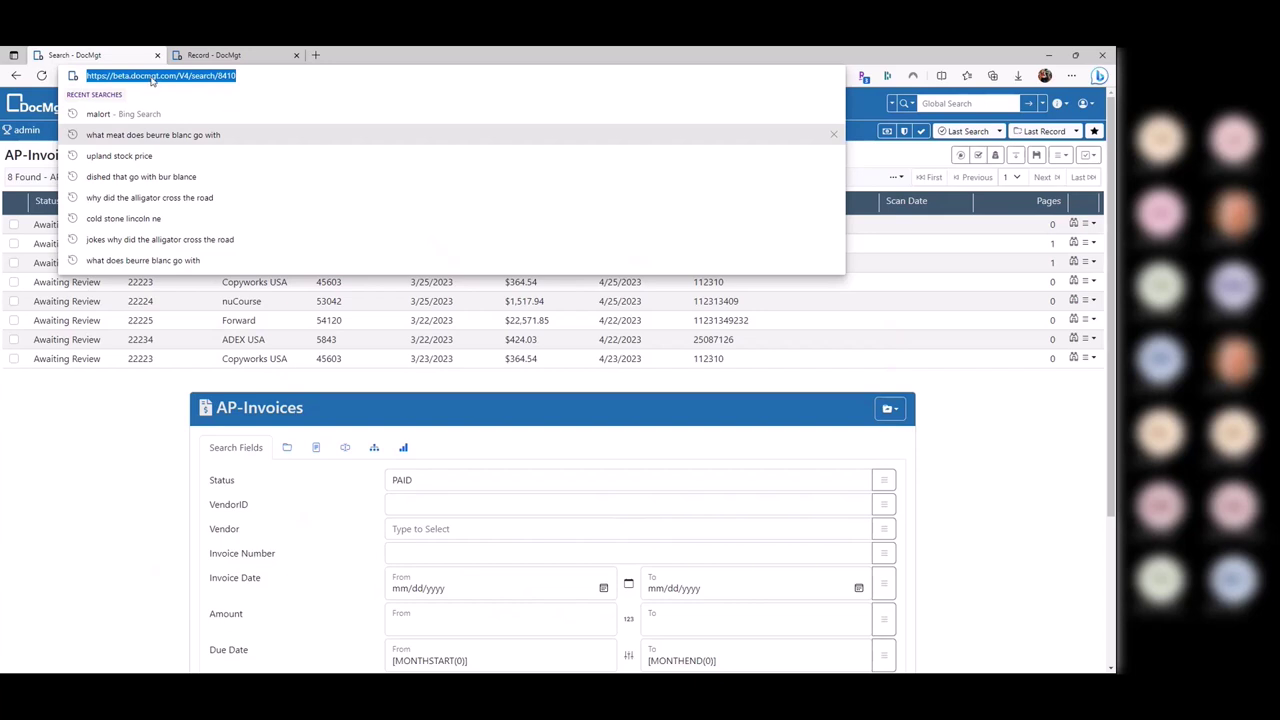
pyautogui.click(990, 467)
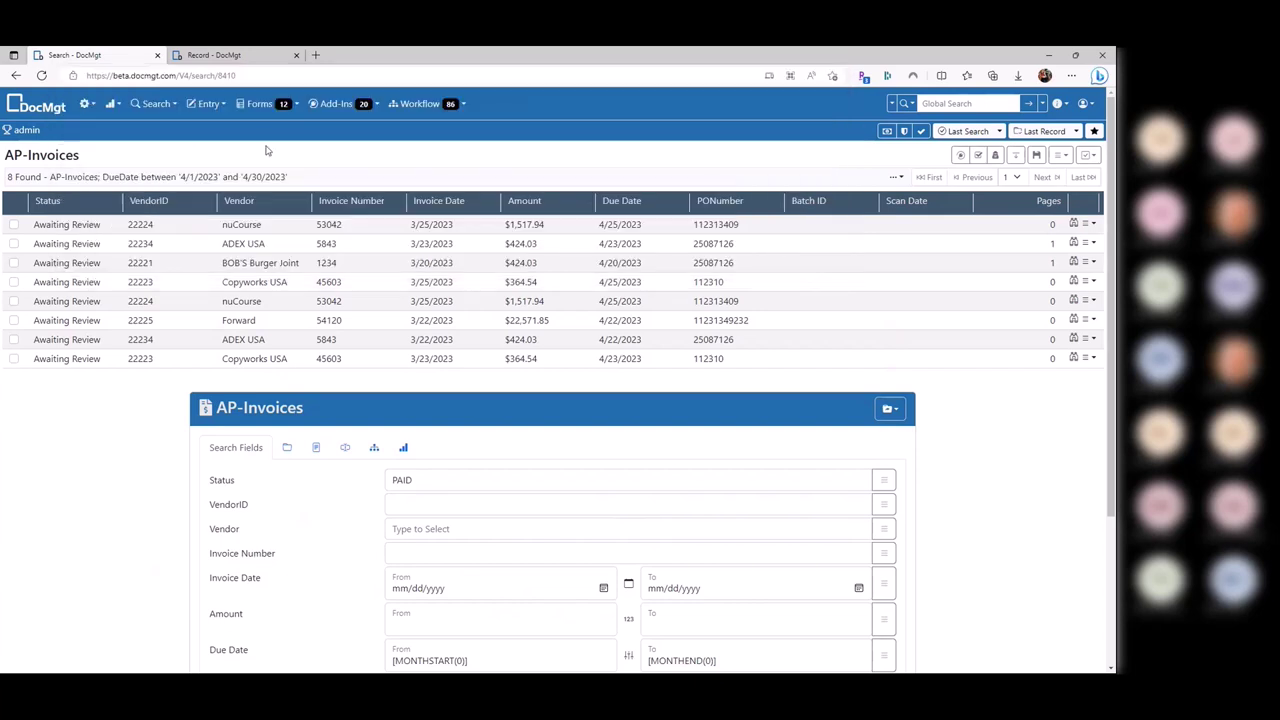
pyautogui.click(285, 80)
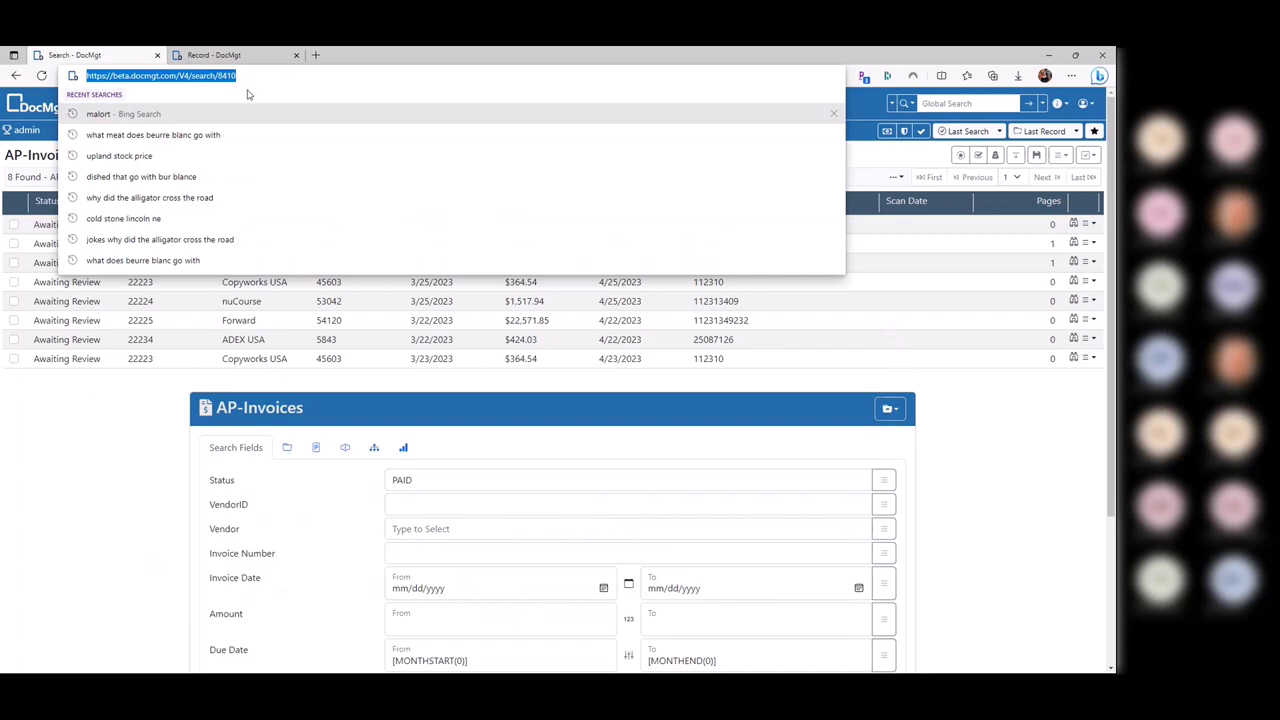
pyautogui.doubleClick(228, 76)
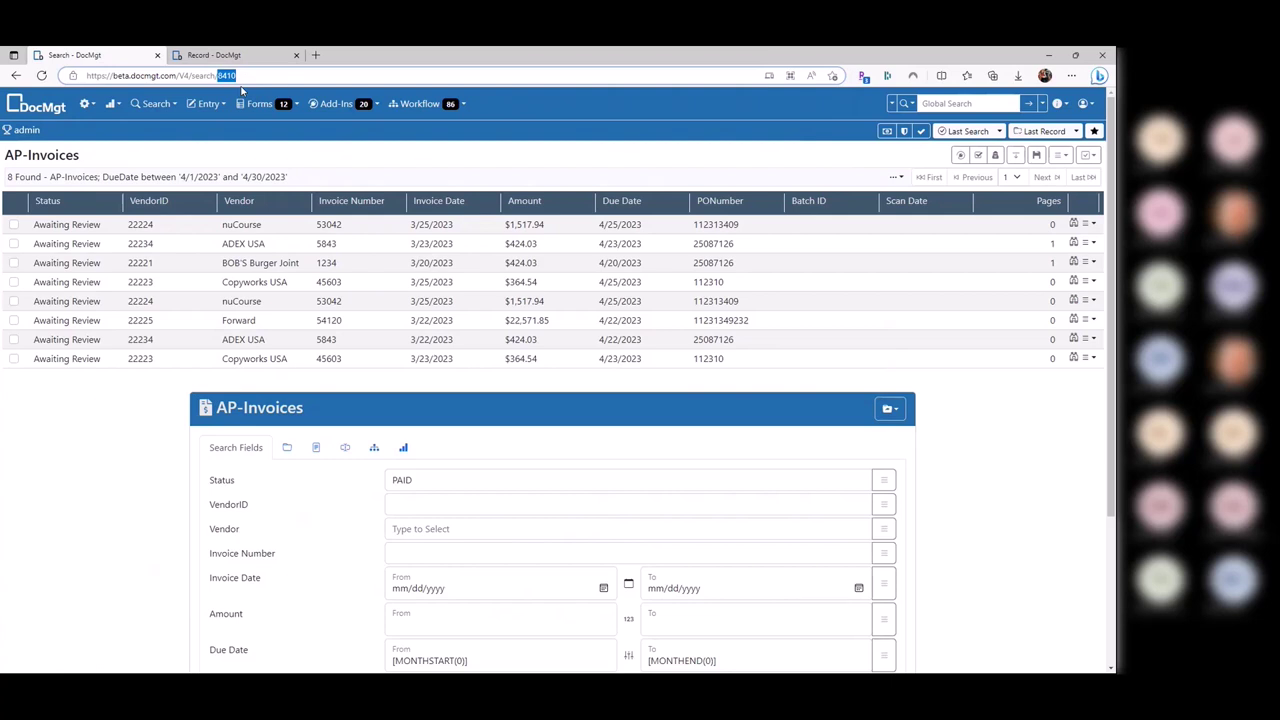
pyautogui.click(1010, 478)
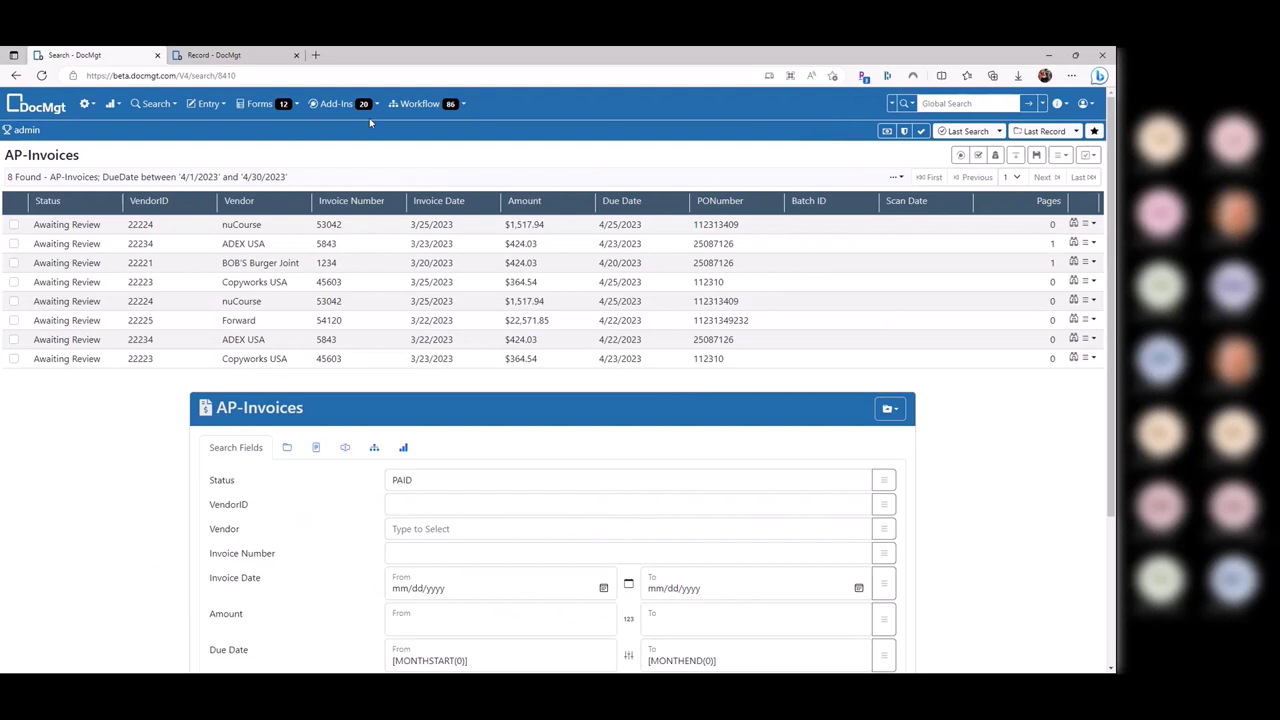
# Select the BOB'S Burger Joint invoice in the results and deselect it again
pyautogui.moveTo(80, 176); pyautogui.dragTo(50, 177)
pyautogui.click(288, 163)
pyautogui.click(170, 151)
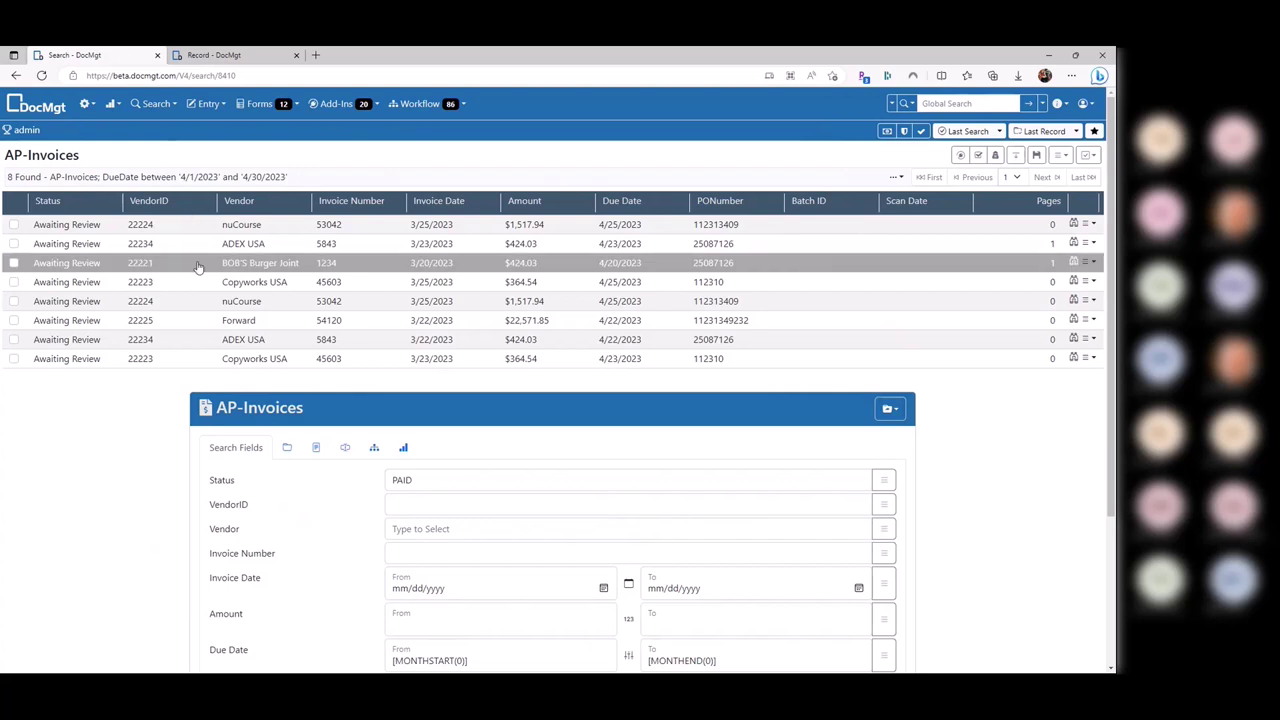
pyautogui.click(268, 269)
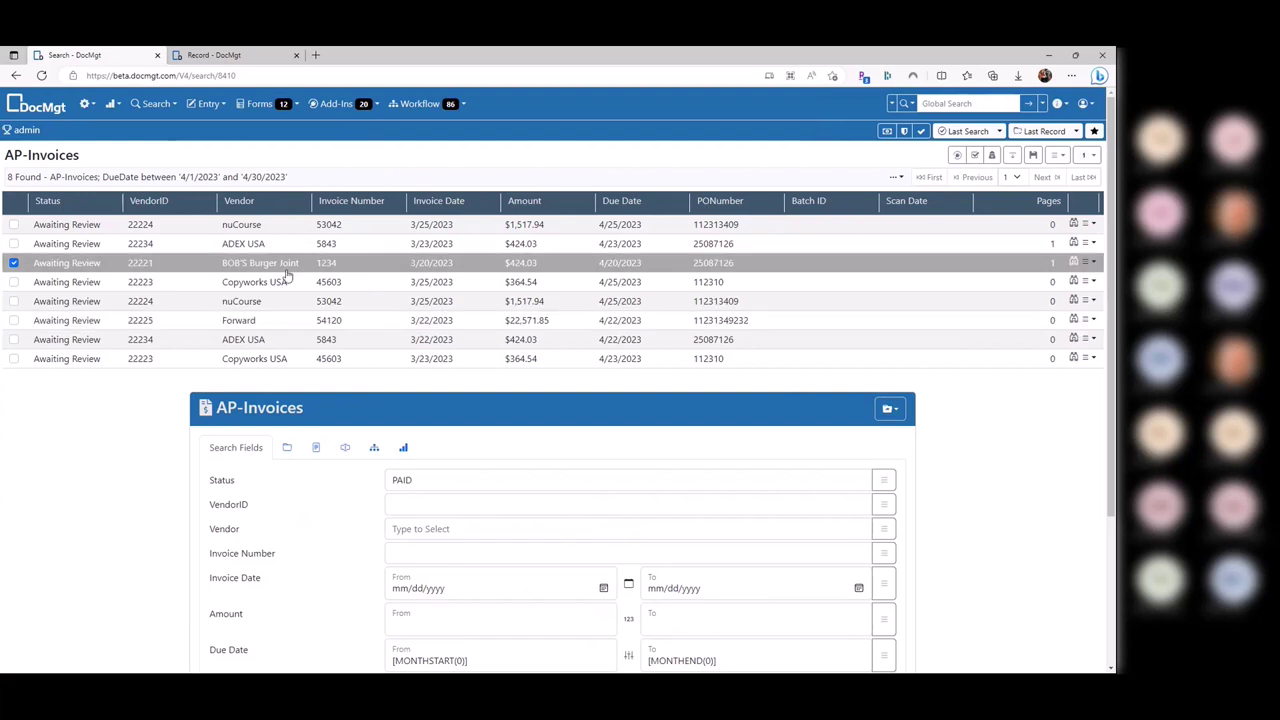
pyautogui.click(131, 265)
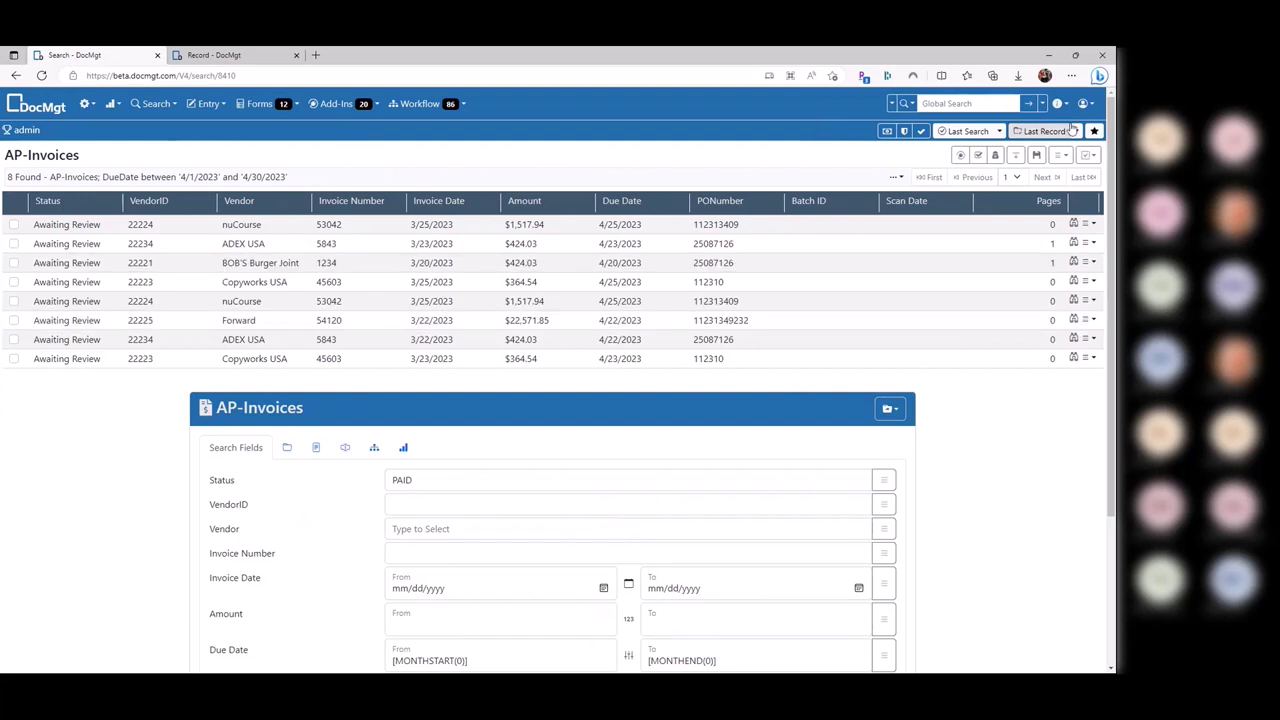
# Copy the share link of the saved search Invoices From Last Month to the clipboard
pyautogui.click(95, 76)
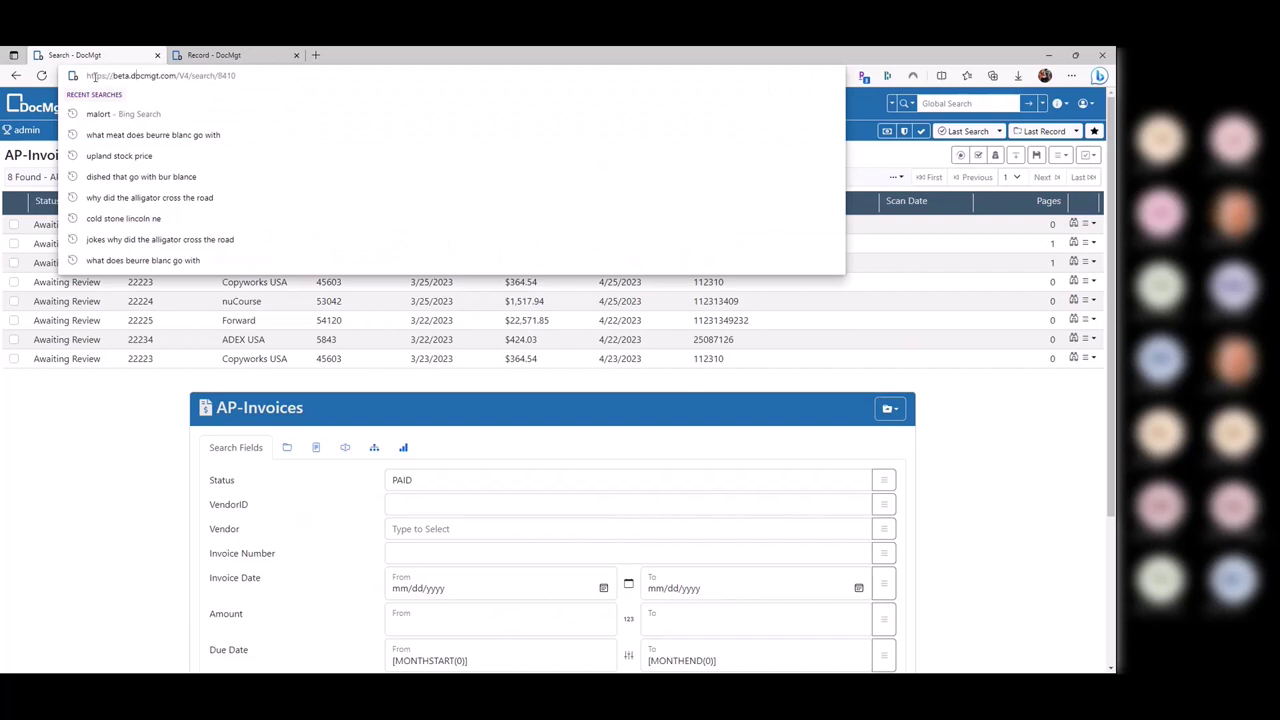
pyautogui.moveTo(95, 76); pyautogui.dragTo(265, 76)
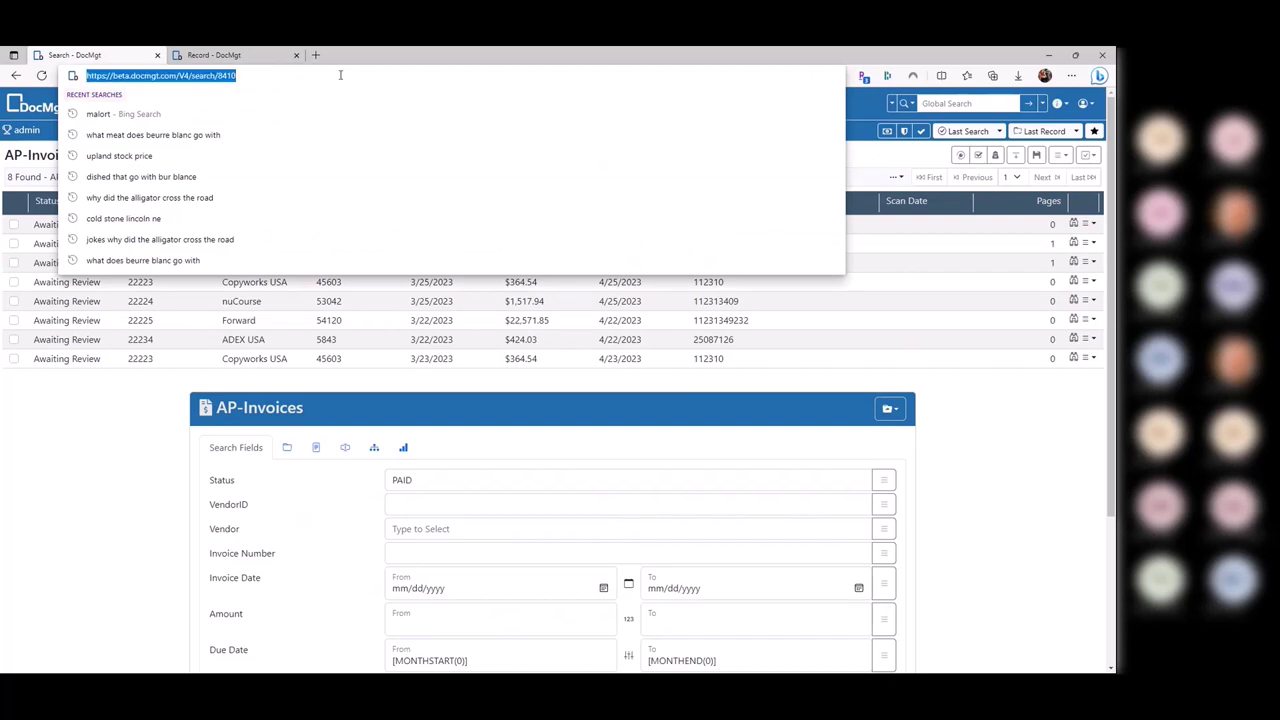
pyautogui.click(1043, 103)
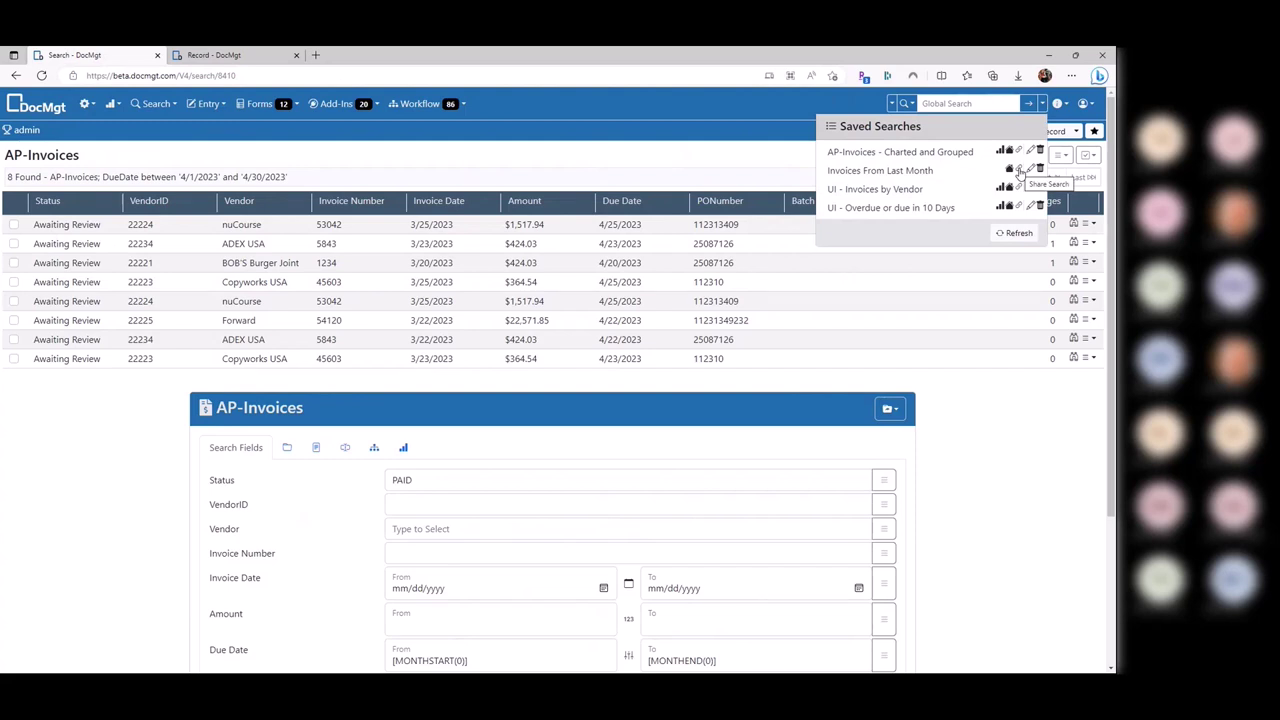
pyautogui.click(1020, 171)
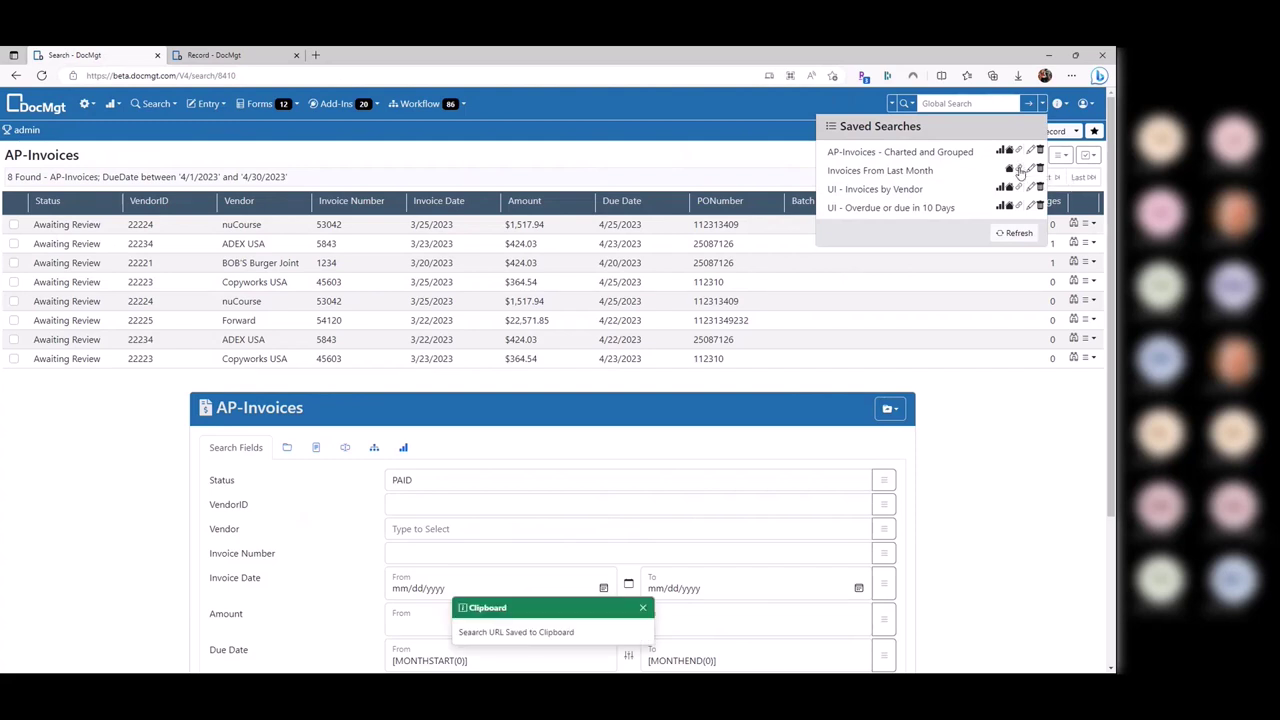
pyautogui.click(487, 632)
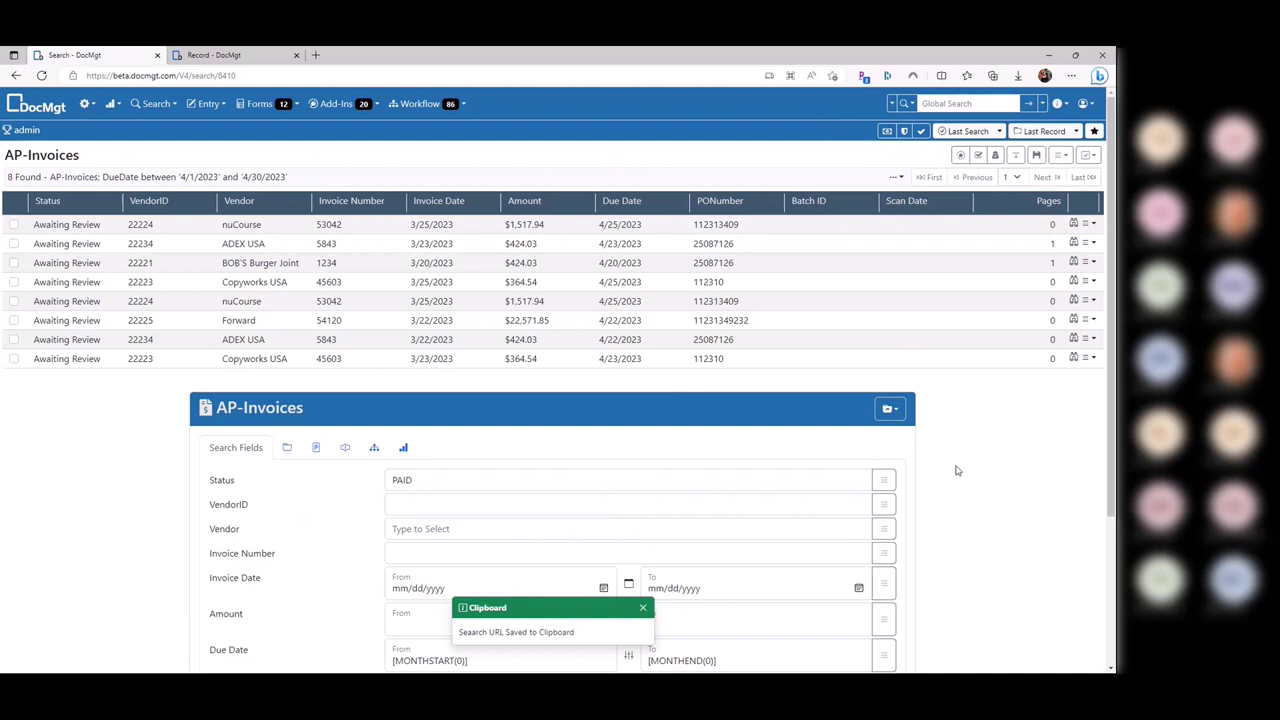
pyautogui.click(1043, 104)
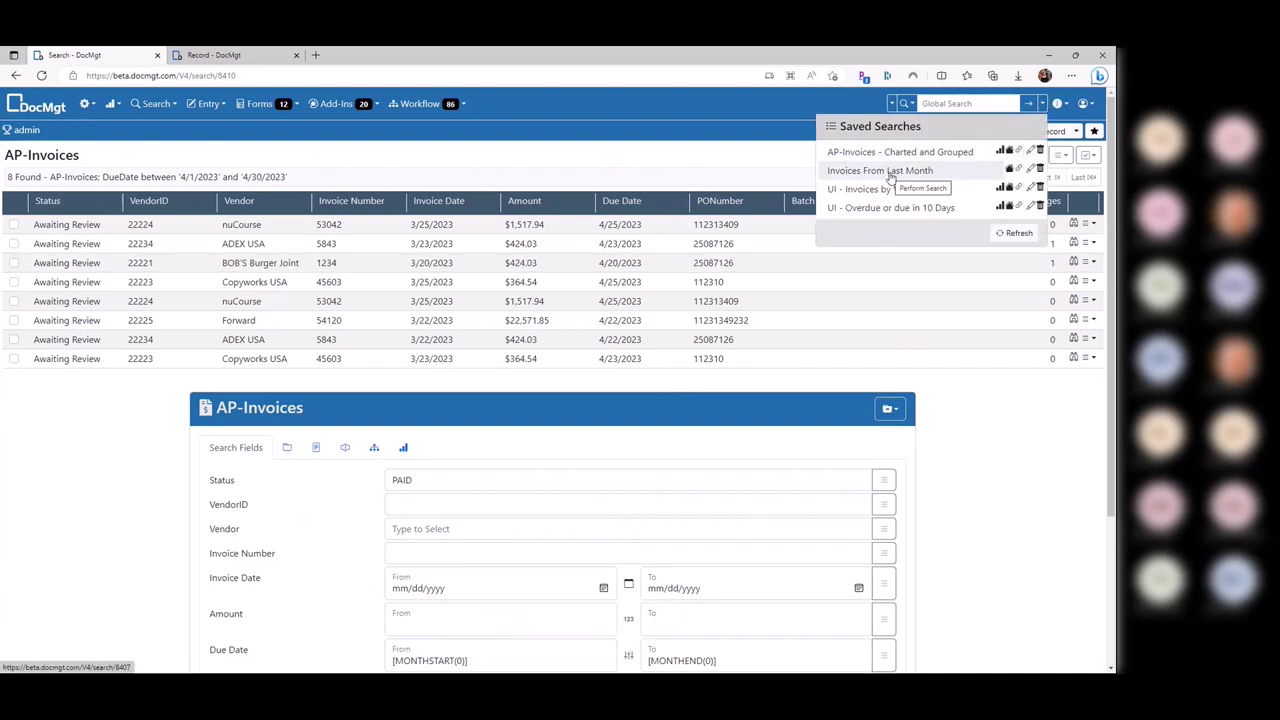
pyautogui.click(986, 416)
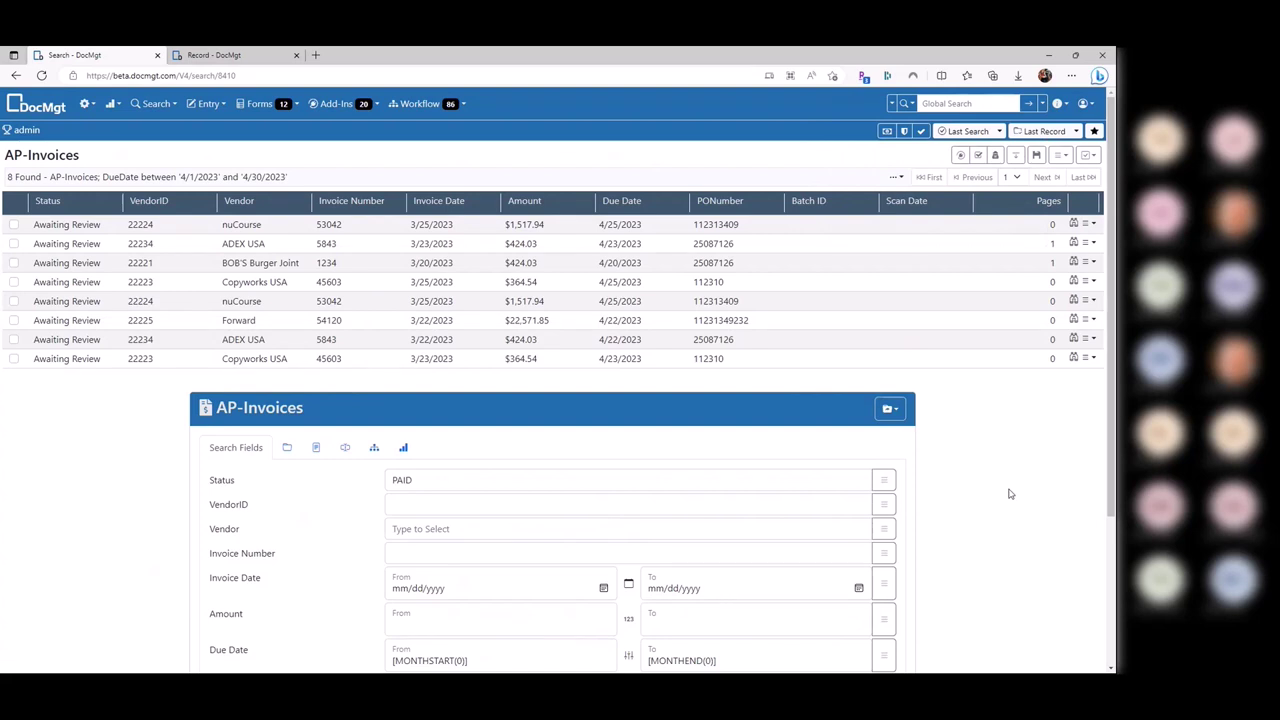
# Return to the home page and set the AP-Invoices chart's date field to Due Date and its amount field to Amount
pyautogui.hotkey('alt', 'Left')
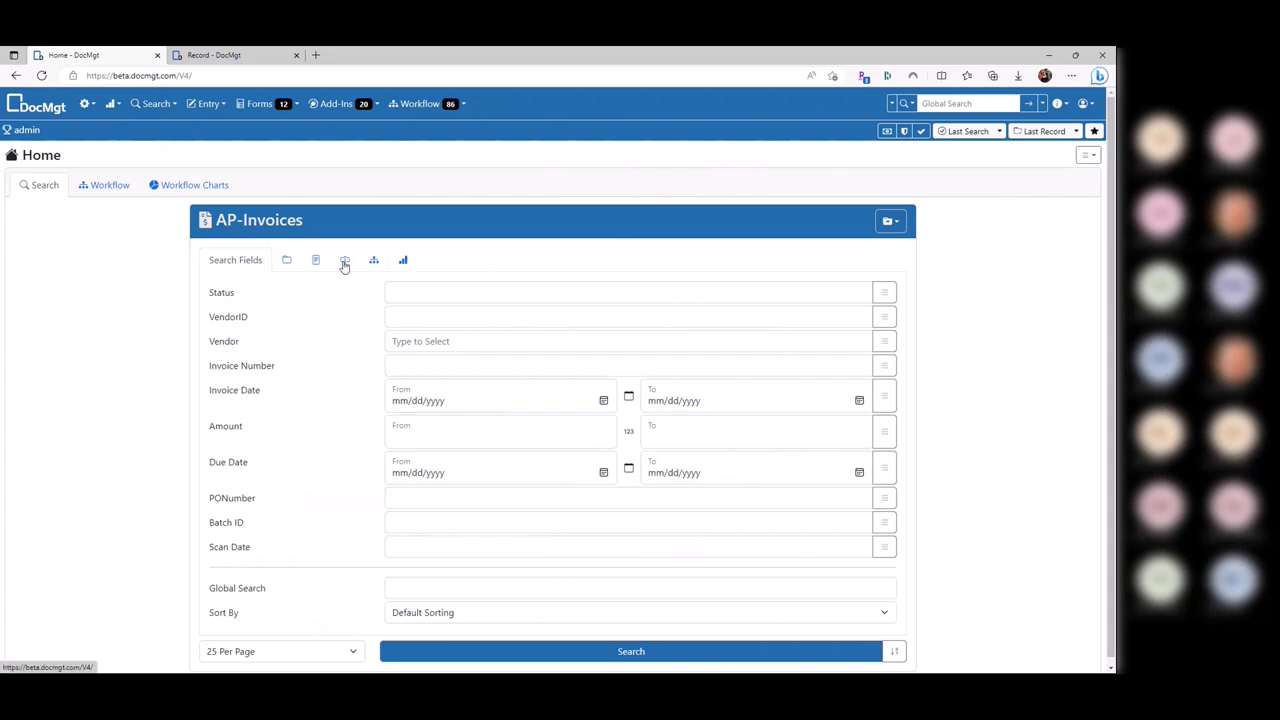
pyautogui.click(405, 262)
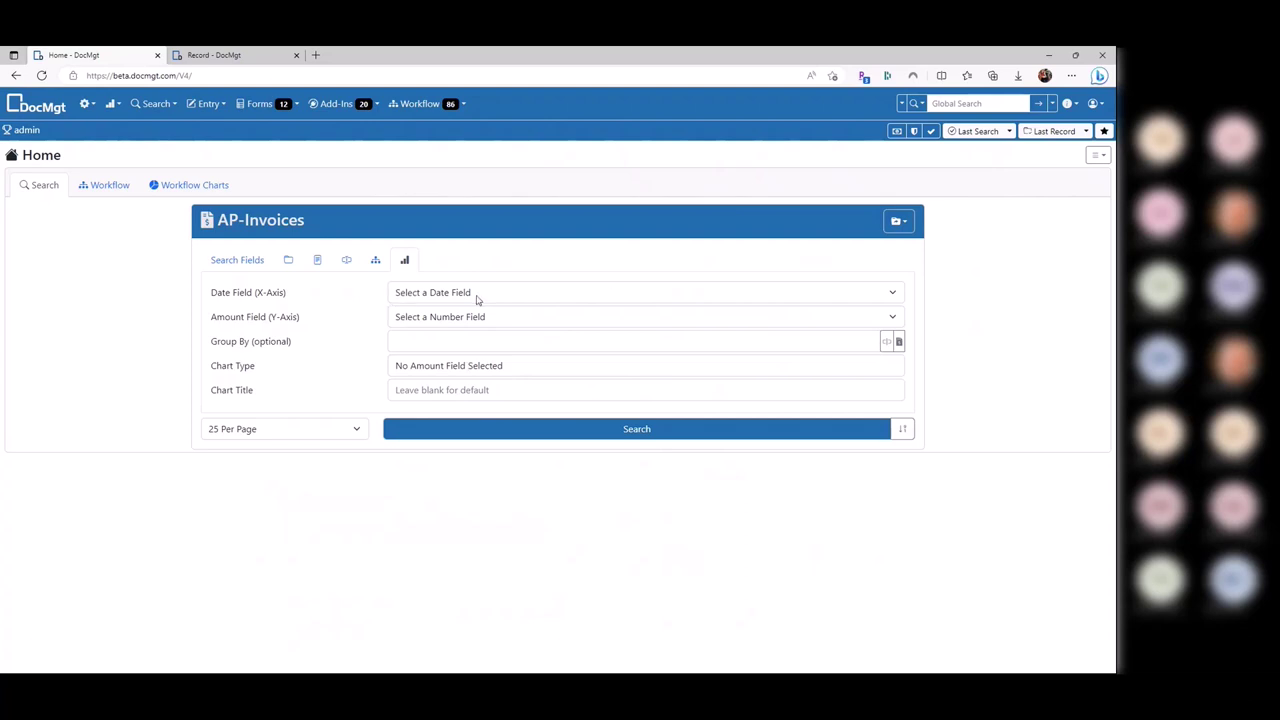
pyautogui.click(477, 296)
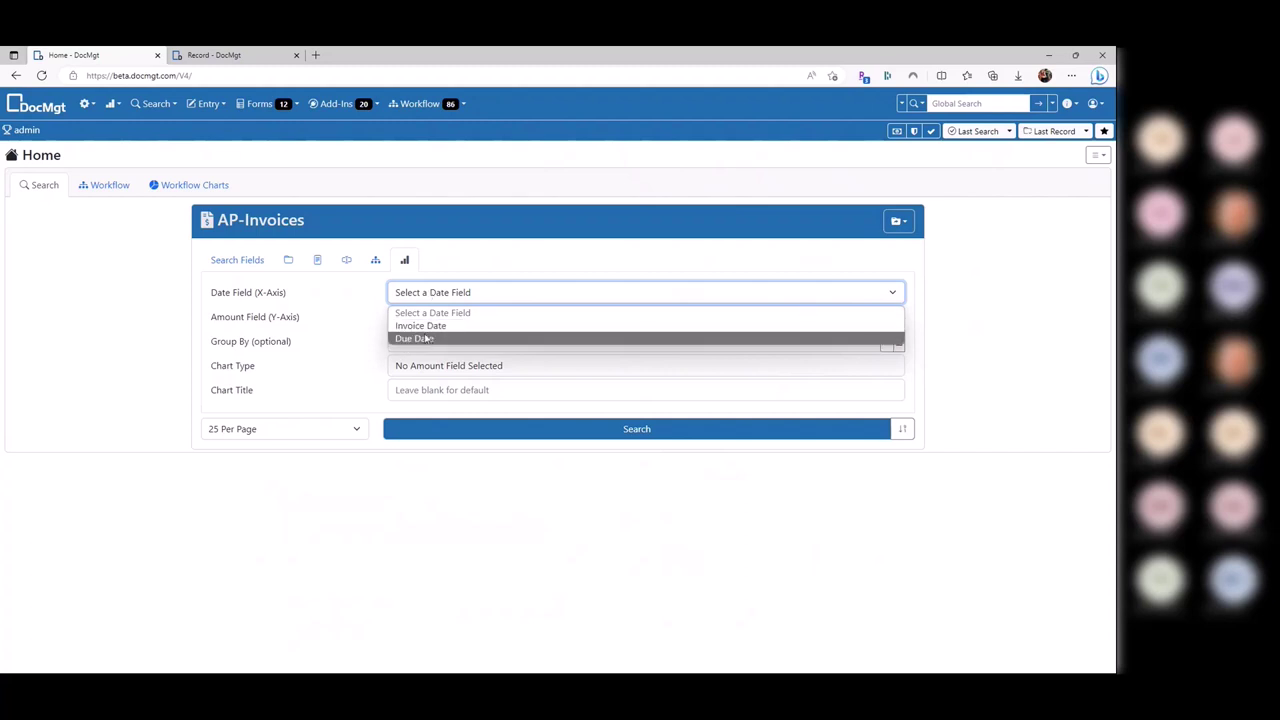
pyautogui.click(427, 339)
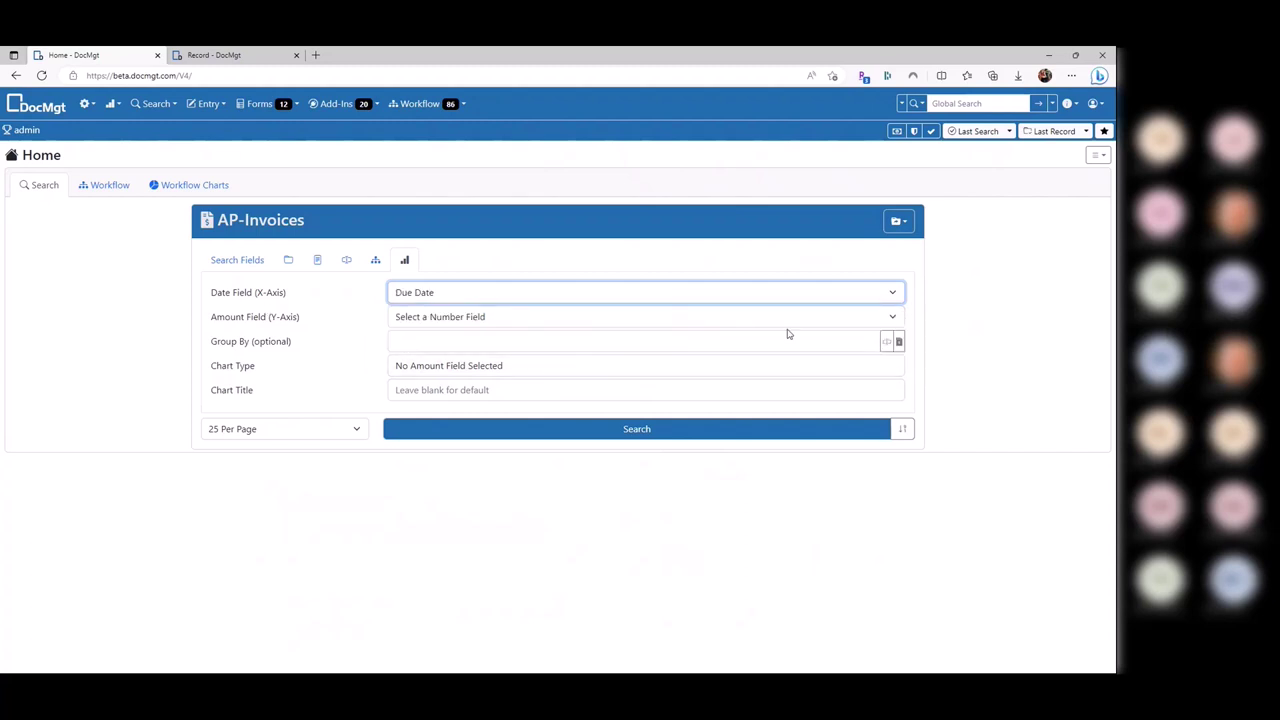
pyautogui.click(436, 320)
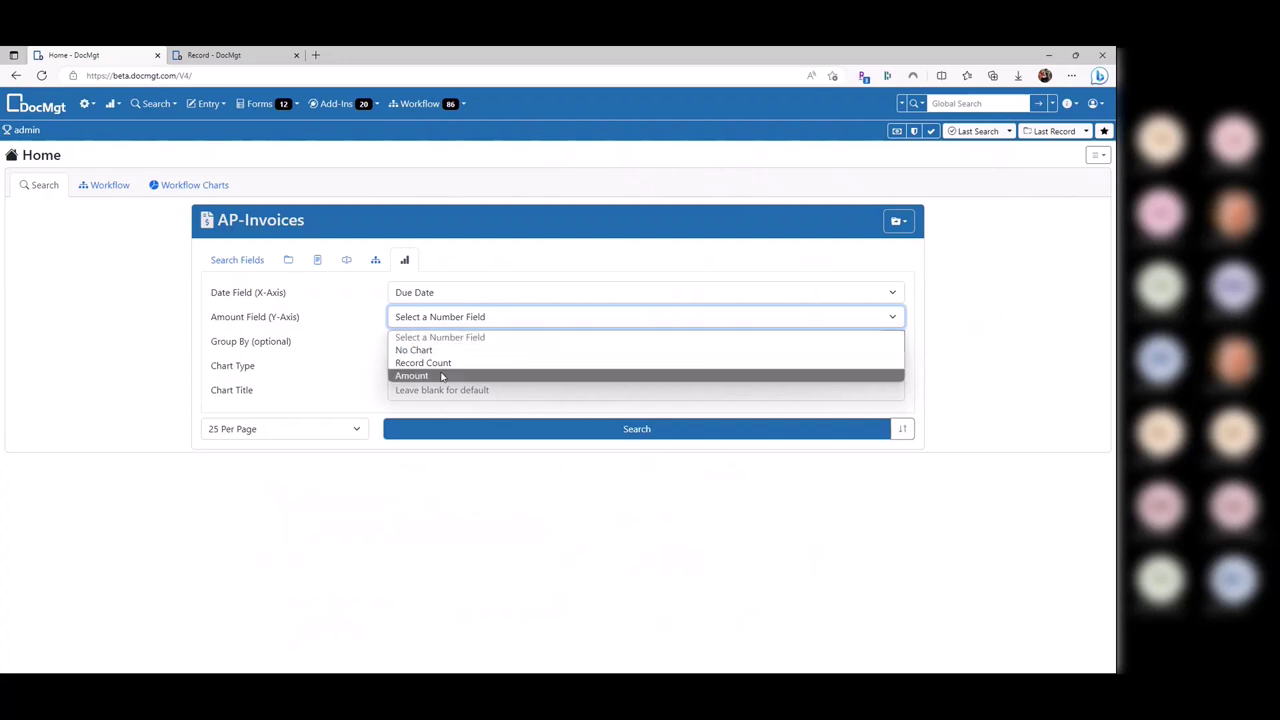
pyautogui.click(404, 376)
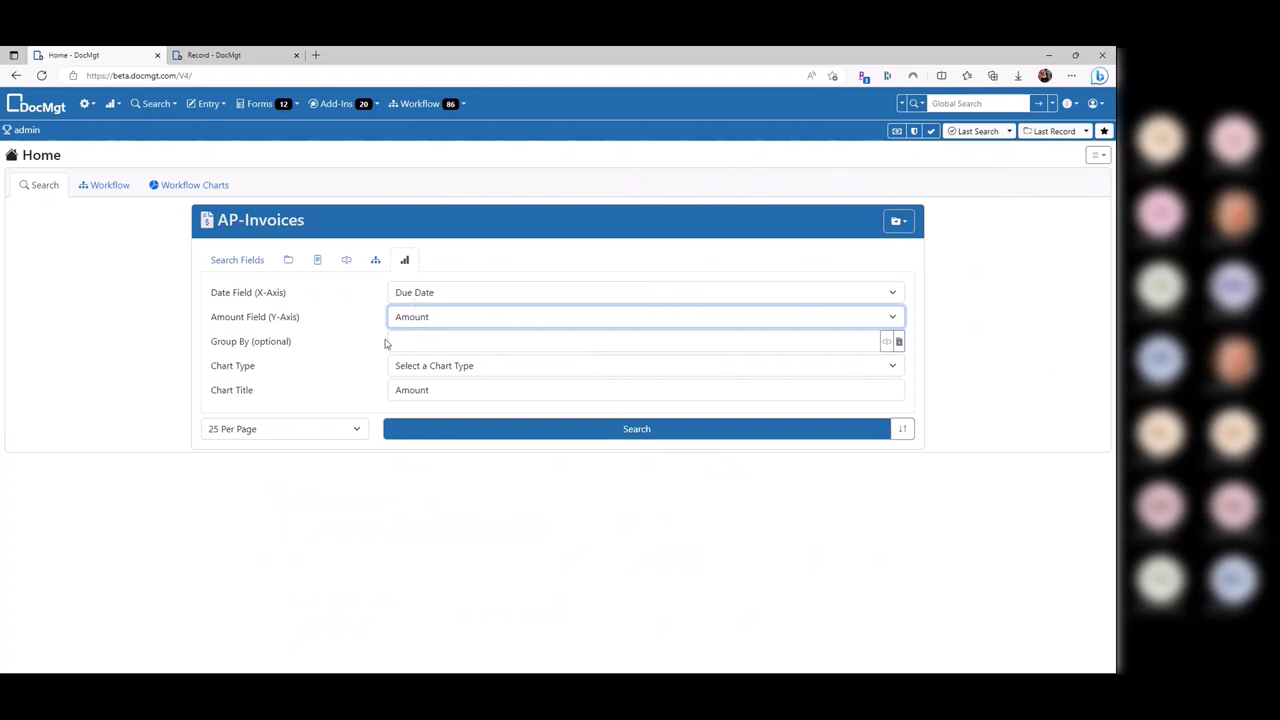
# Choose Line Chart as the chart type and run the AP-Invoices search
pyautogui.click(429, 369)
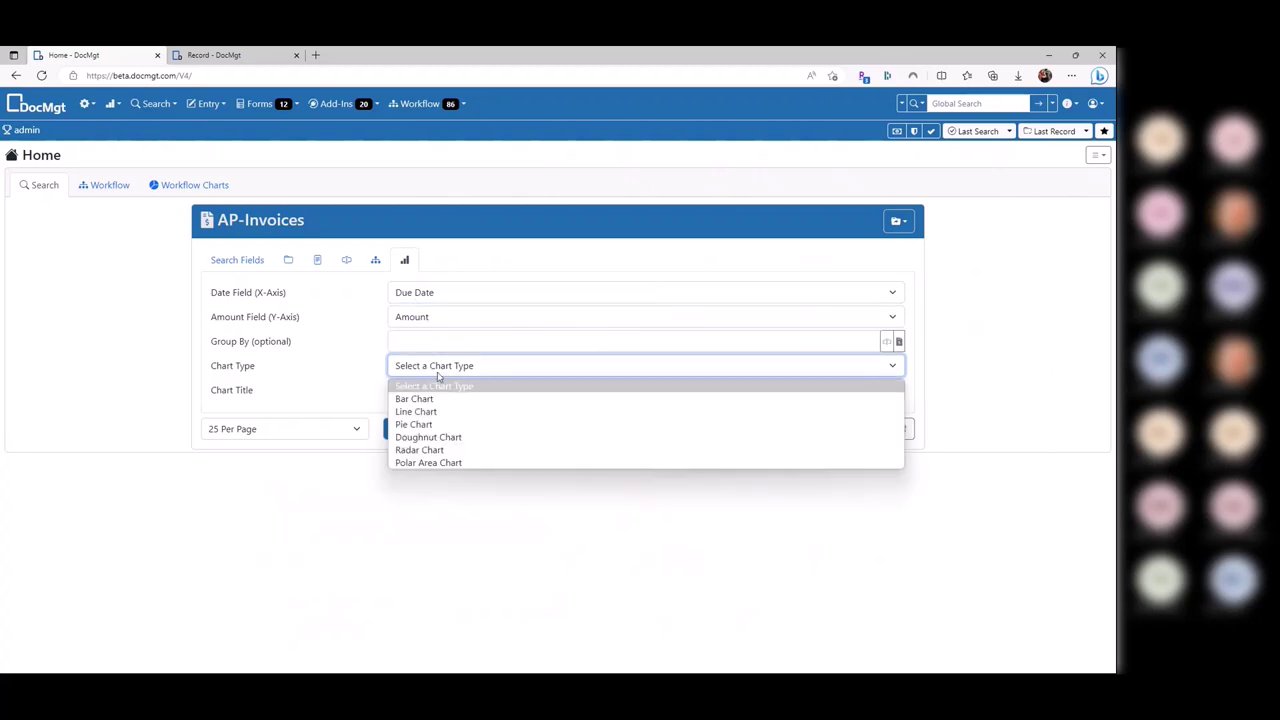
pyautogui.click(427, 411)
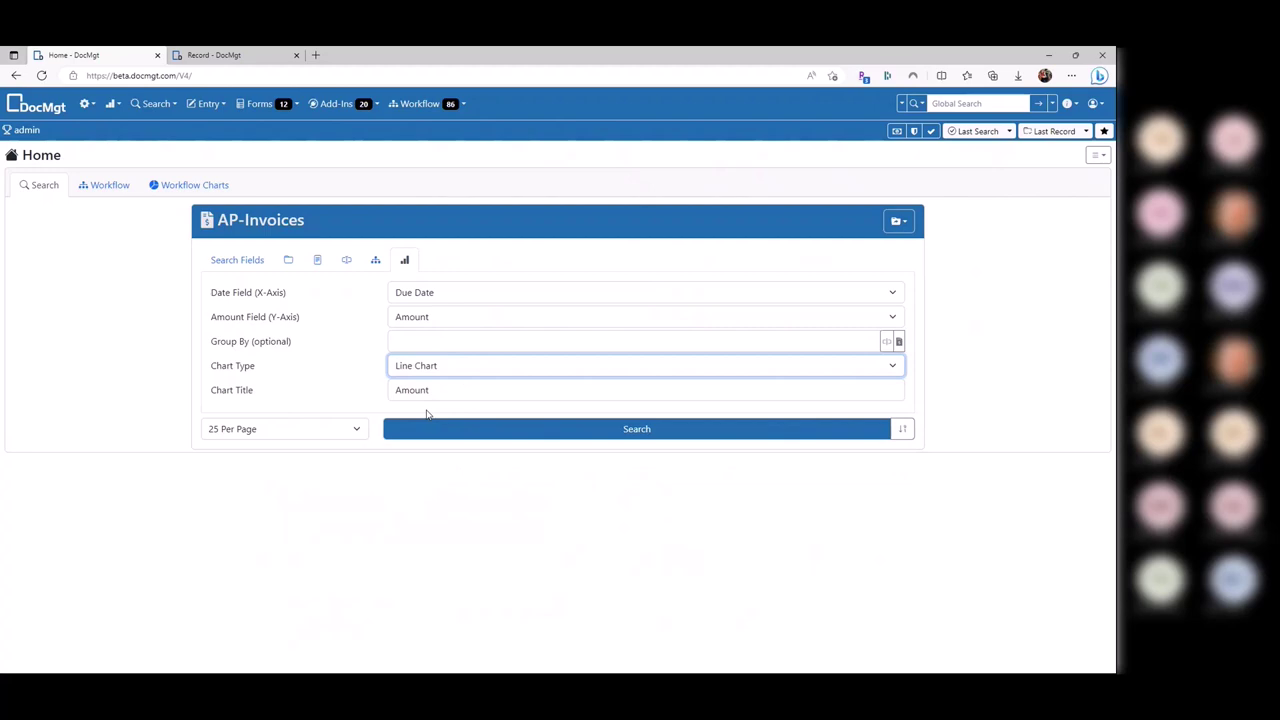
pyautogui.click(405, 432)
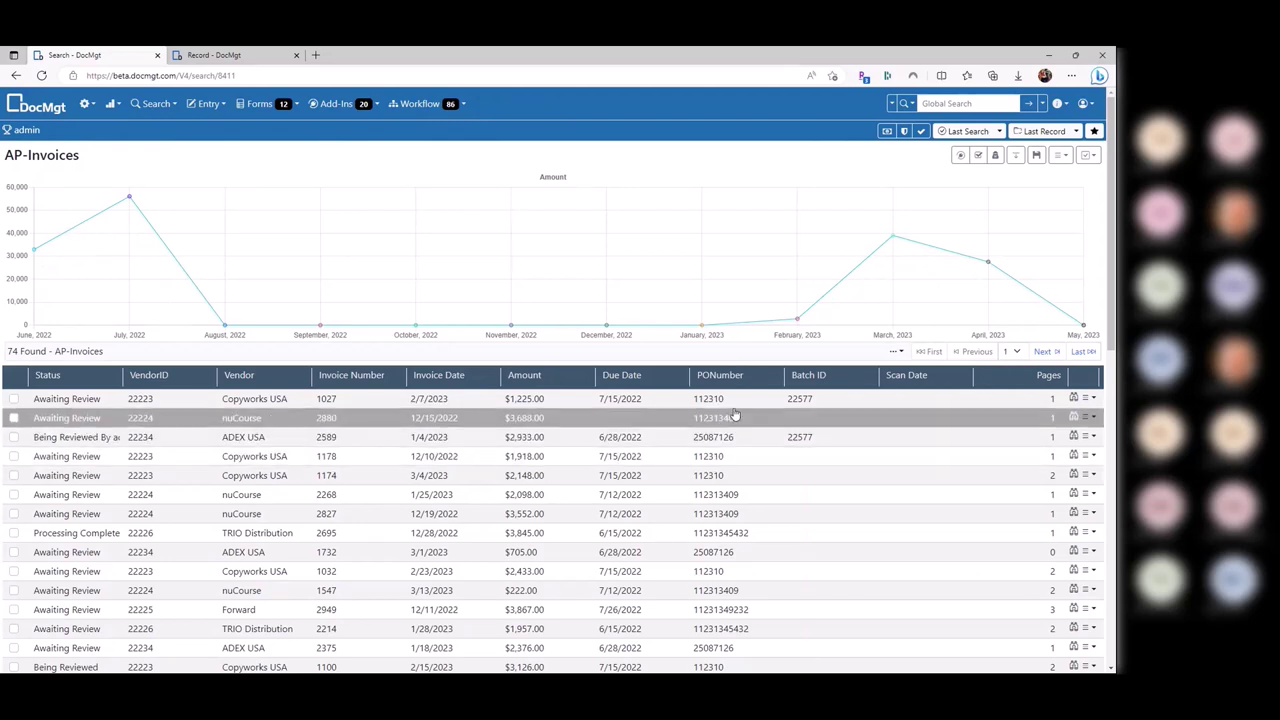
# Change the chart type to Bar Chart and run the search again
pyautogui.scroll(-4, 488, 560)
pyautogui.scroll(-2, 488, 560)
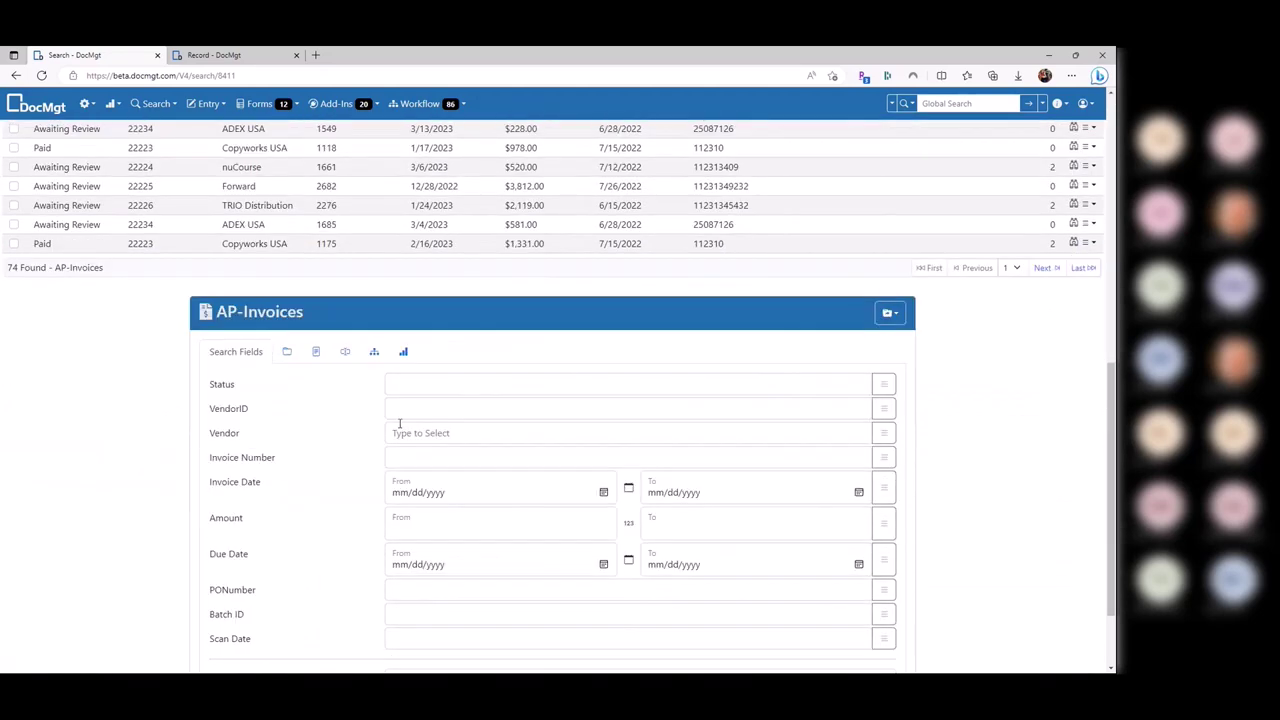
pyautogui.click(402, 368)
pyautogui.click(437, 577)
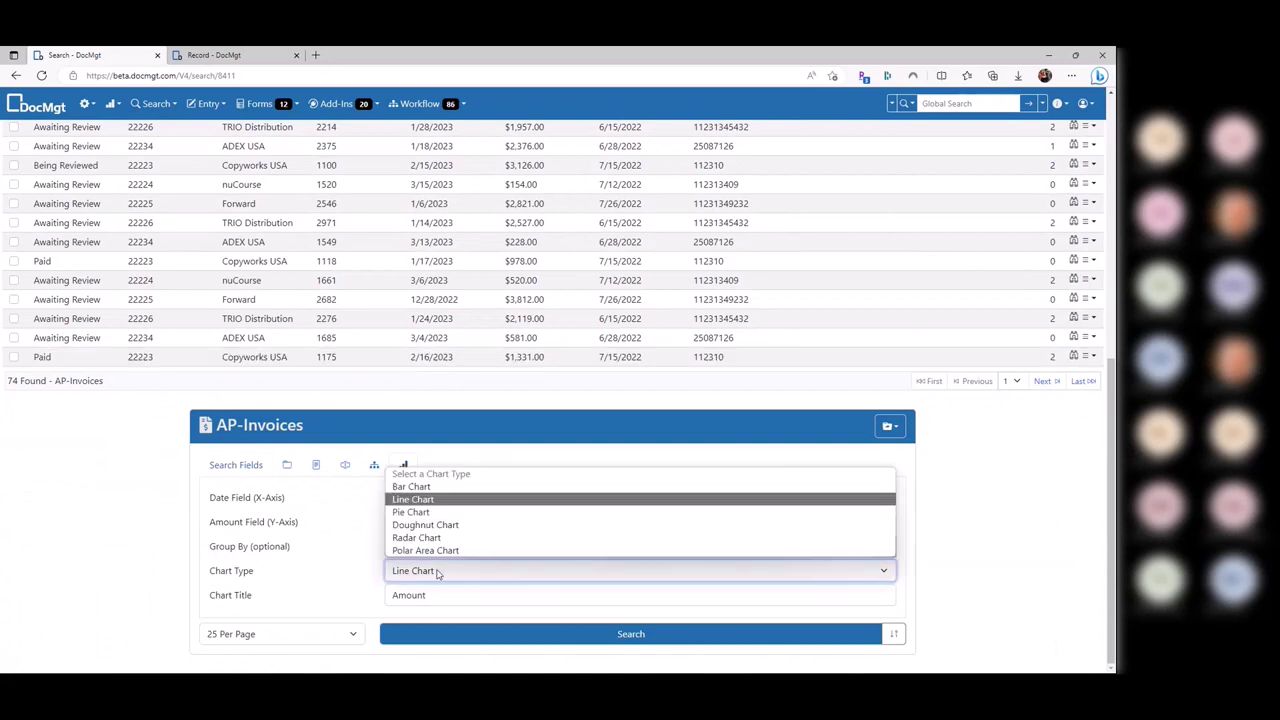
pyautogui.click(440, 486)
pyautogui.click(474, 634)
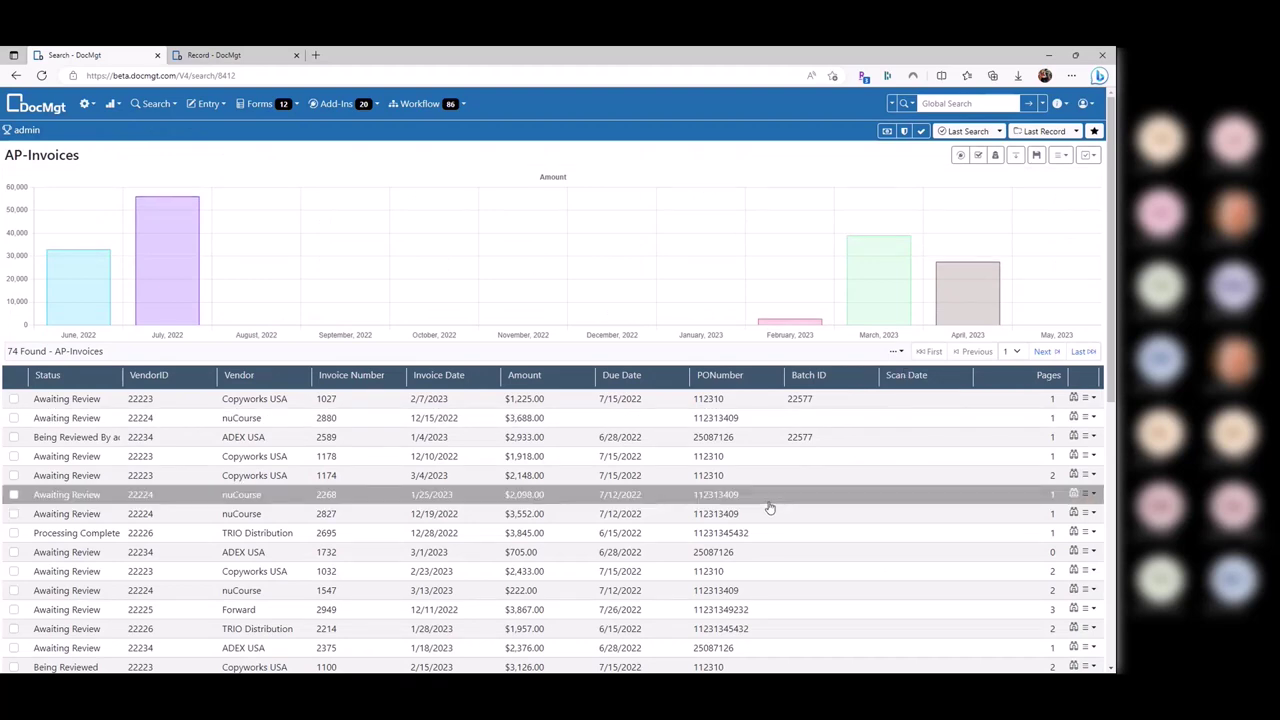
# Set the chart's optional grouping to the Vendor field
pyautogui.scroll(-5, 708, 423)
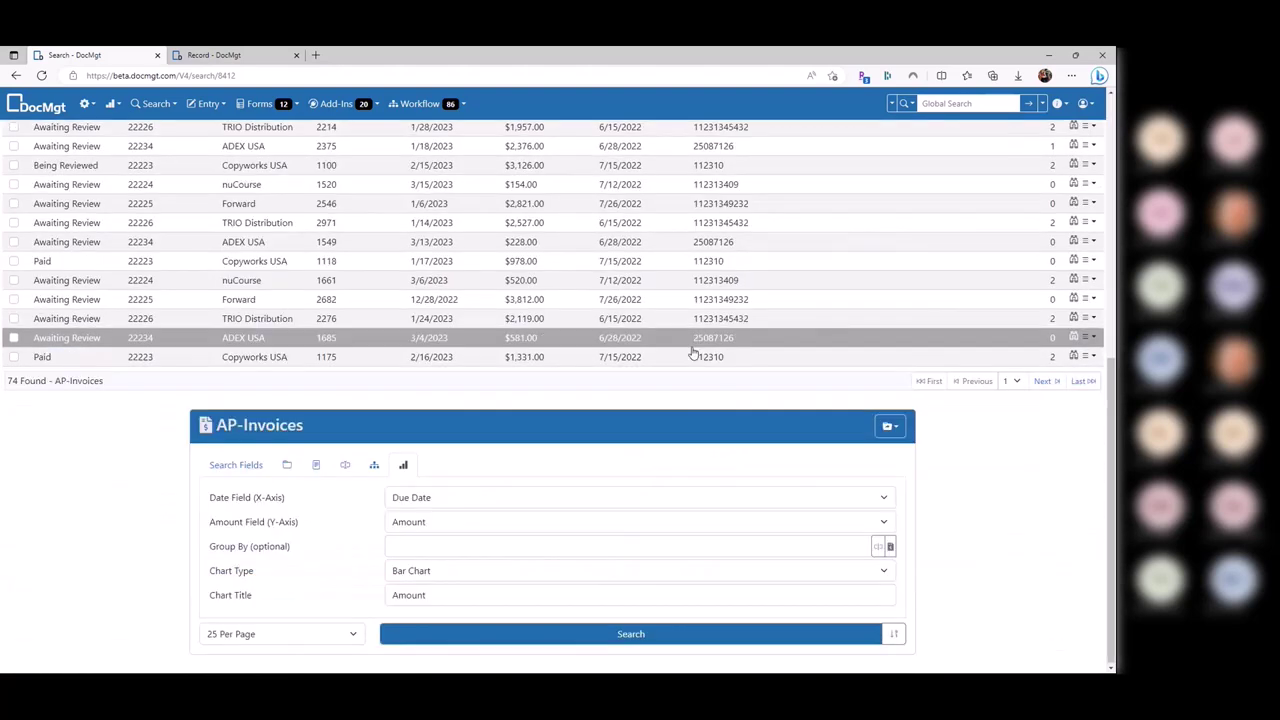
pyautogui.click(878, 546)
pyautogui.click(812, 420)
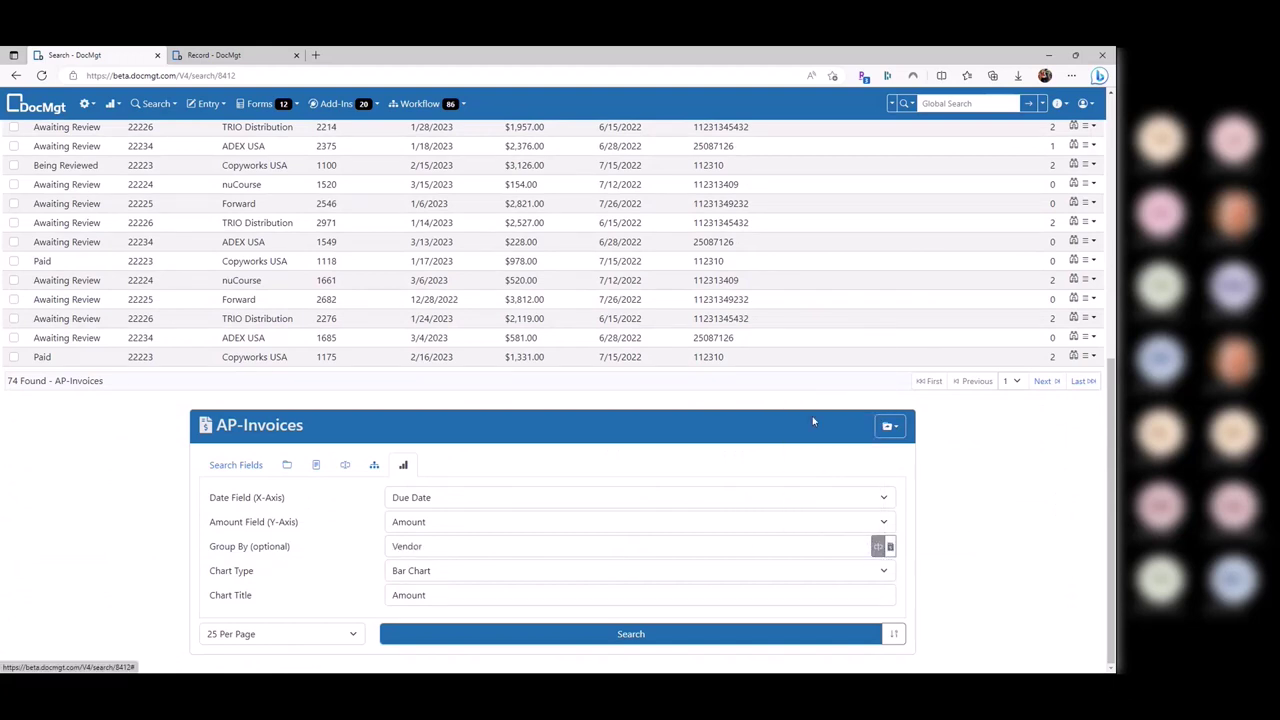
# Change the Vendor-grouped chart to a Line Chart and rerun the AP-Invoices search
pyautogui.click(432, 570)
pyautogui.click(436, 620)
pyautogui.click(438, 636)
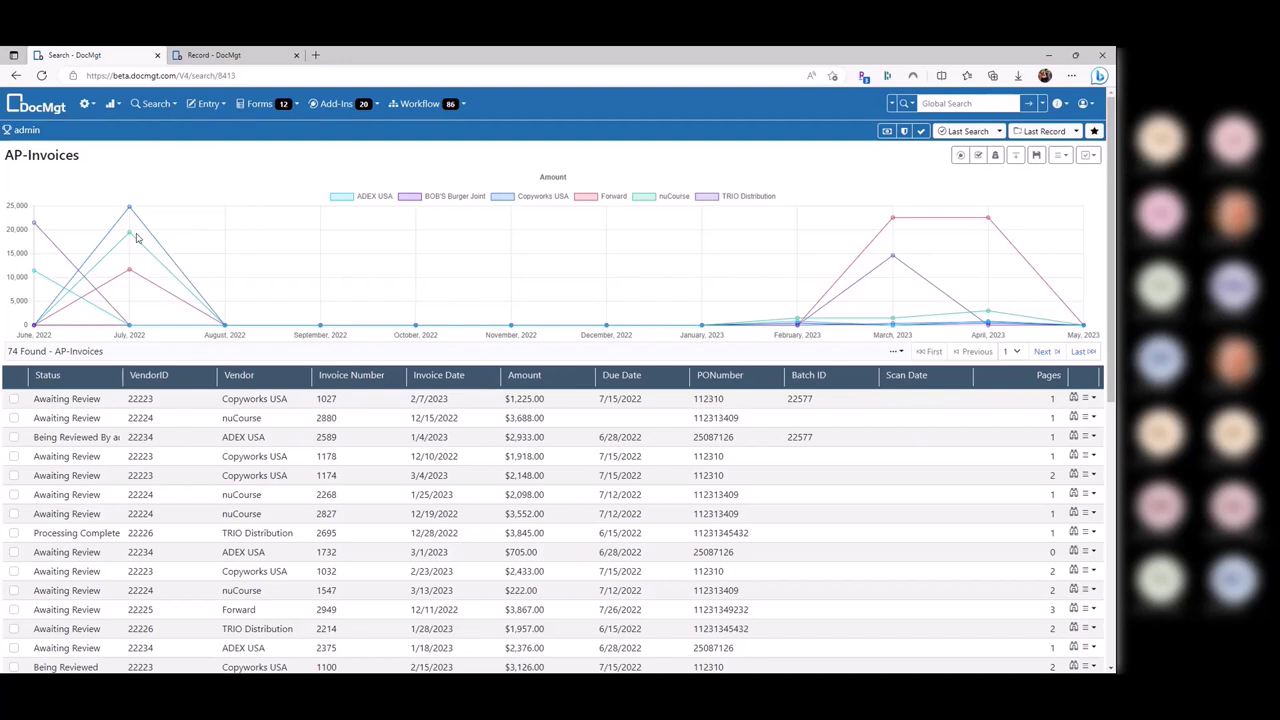
# Hide the nuCourse series on the line chart and show it again
pyautogui.moveTo(131, 237)
pyautogui.click(645, 201)
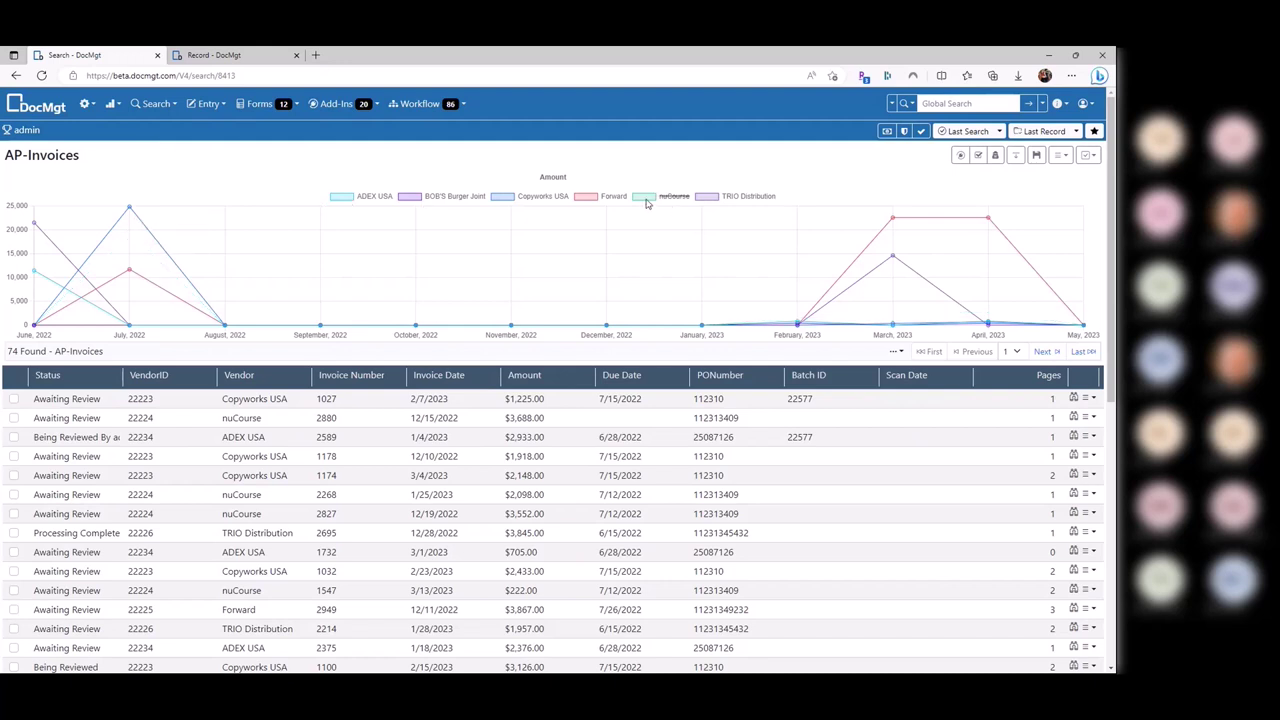
pyautogui.click(645, 201)
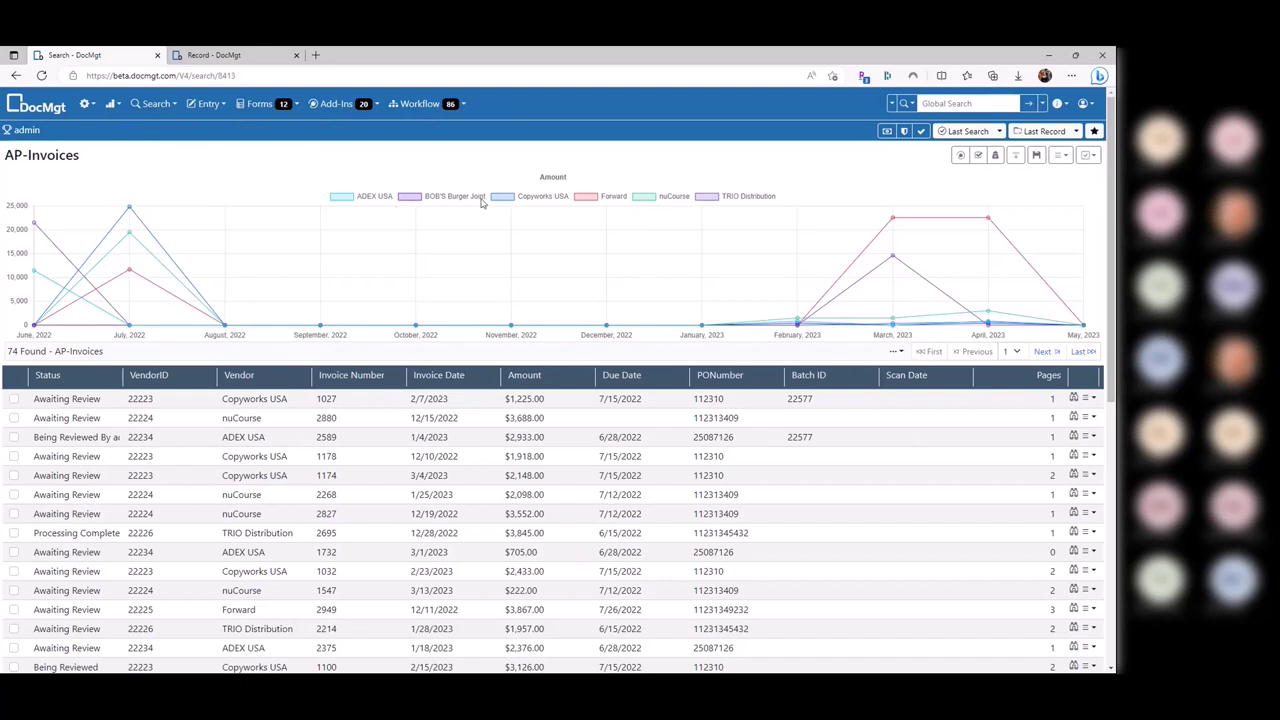
# Hide the Forward, ADEX USA, BOB'S Burger Joint, Copyworks USA, nuCourse and TRIO Distribution series on the chart
pyautogui.click(588, 199)
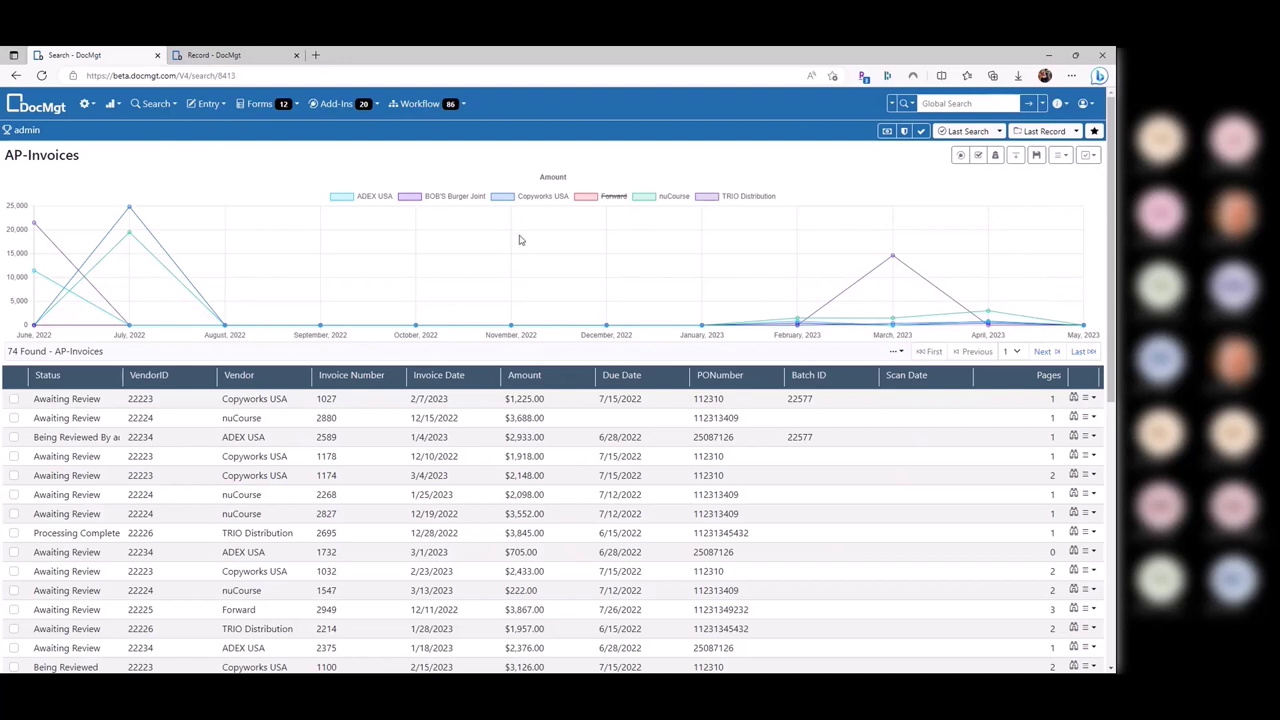
pyautogui.click(350, 198)
pyautogui.click(418, 198)
pyautogui.click(505, 197)
pyautogui.click(660, 197)
pyautogui.click(735, 197)
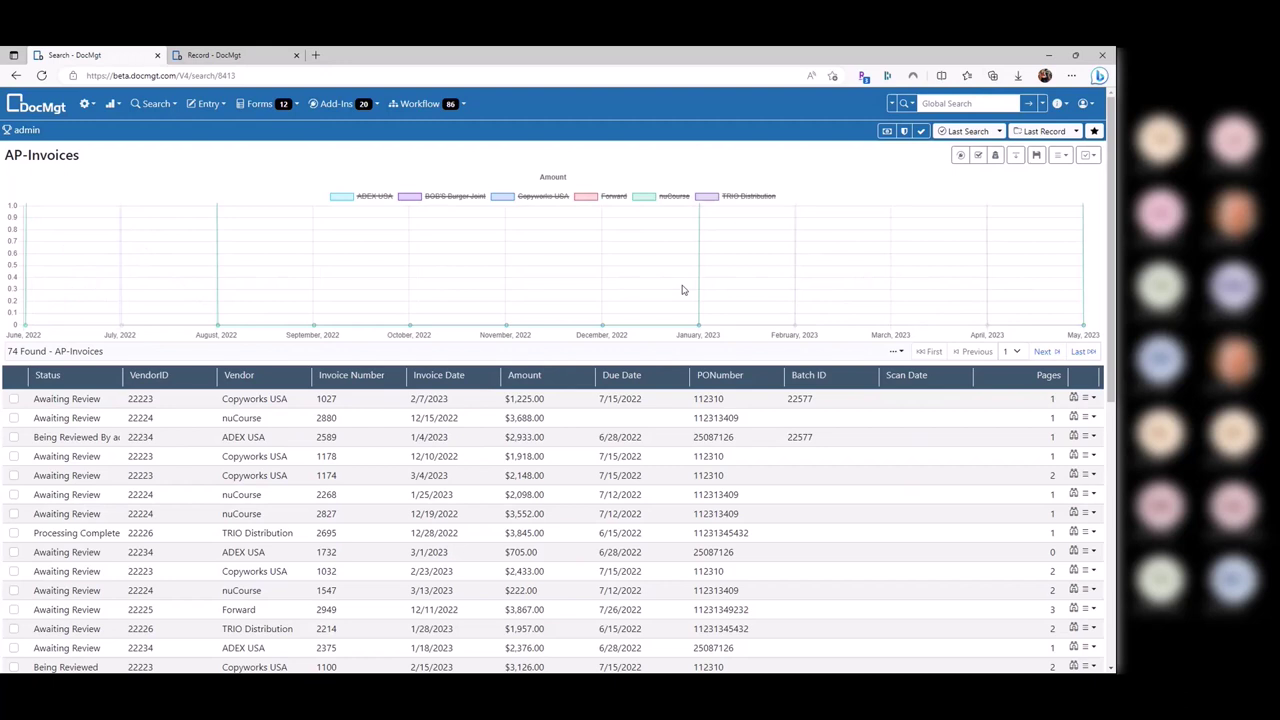
# Show only the Copyworks USA series on the chart, and switch to only the BOB'S Burger Joint series
pyautogui.click(506, 199)
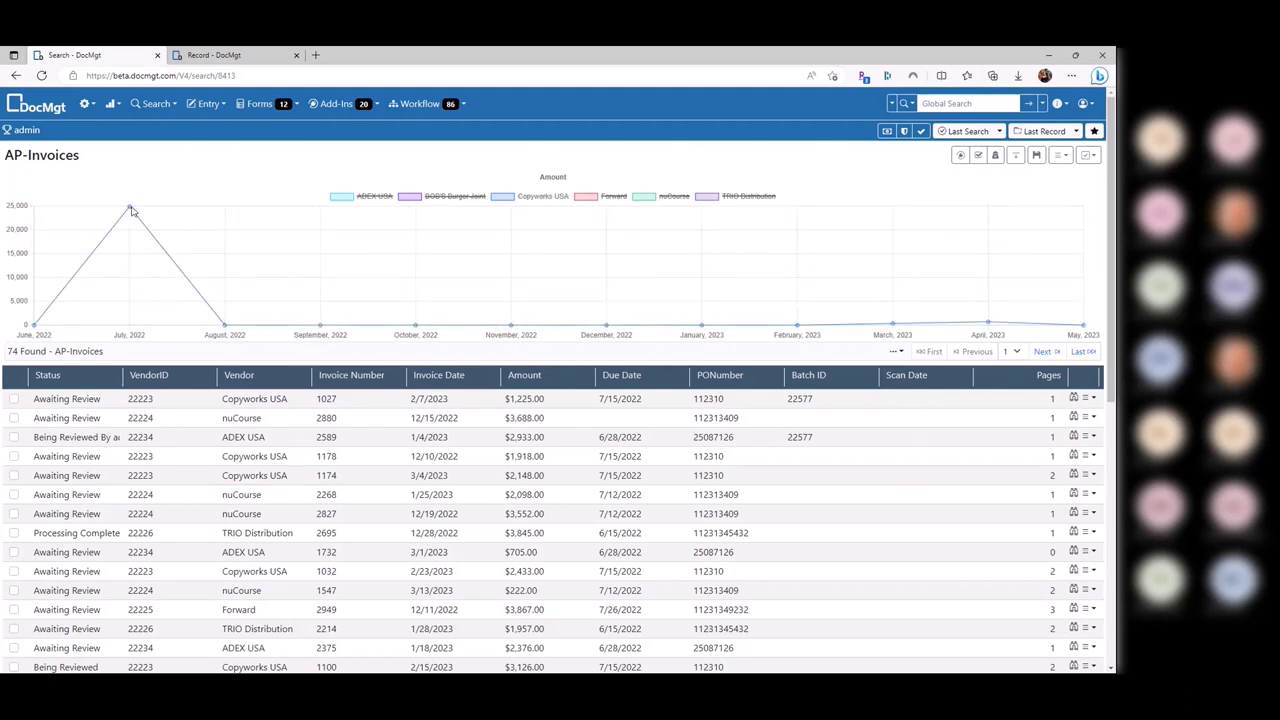
pyautogui.moveTo(131, 210)
pyautogui.click(500, 199)
pyautogui.click(417, 200)
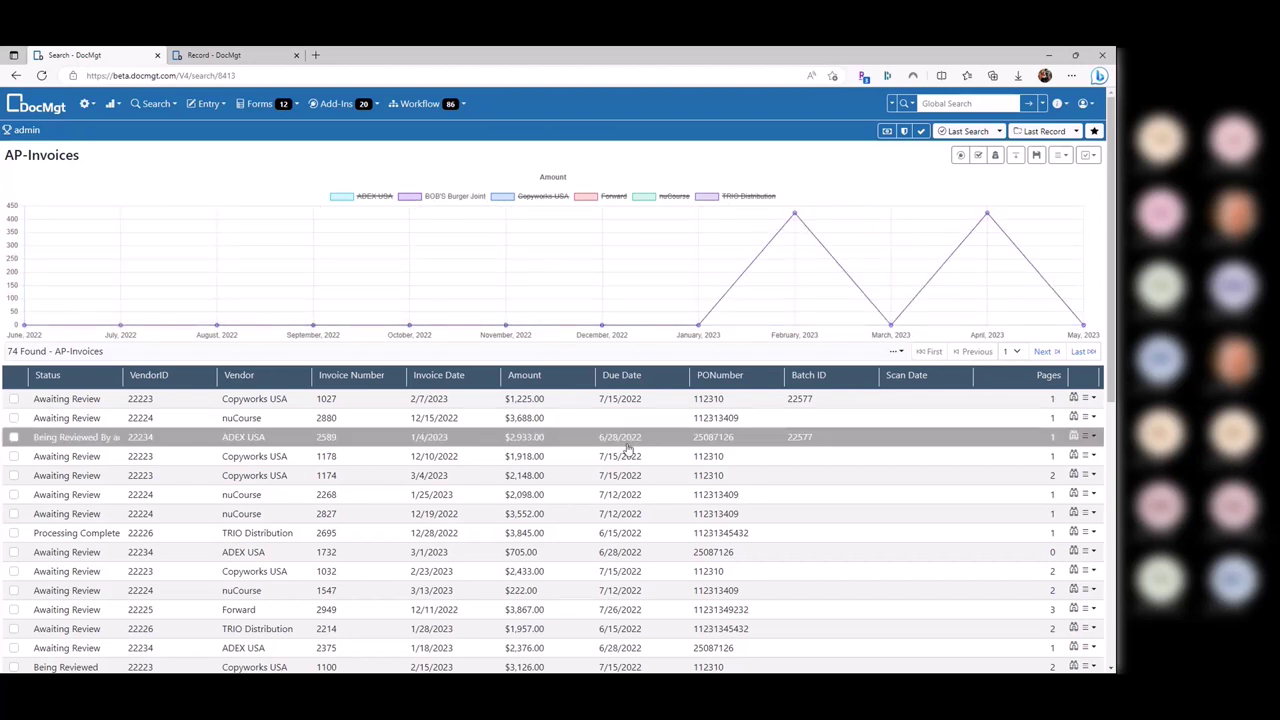
# Show the Copyworks USA, TRIO Distribution and nuCourse series on the chart again
pyautogui.click(510, 197)
pyautogui.click(740, 196)
pyautogui.click(665, 196)
# Change the chart type to Radar Chart and run the AP-Invoices search
pyautogui.scroll(-1, 641, 311)
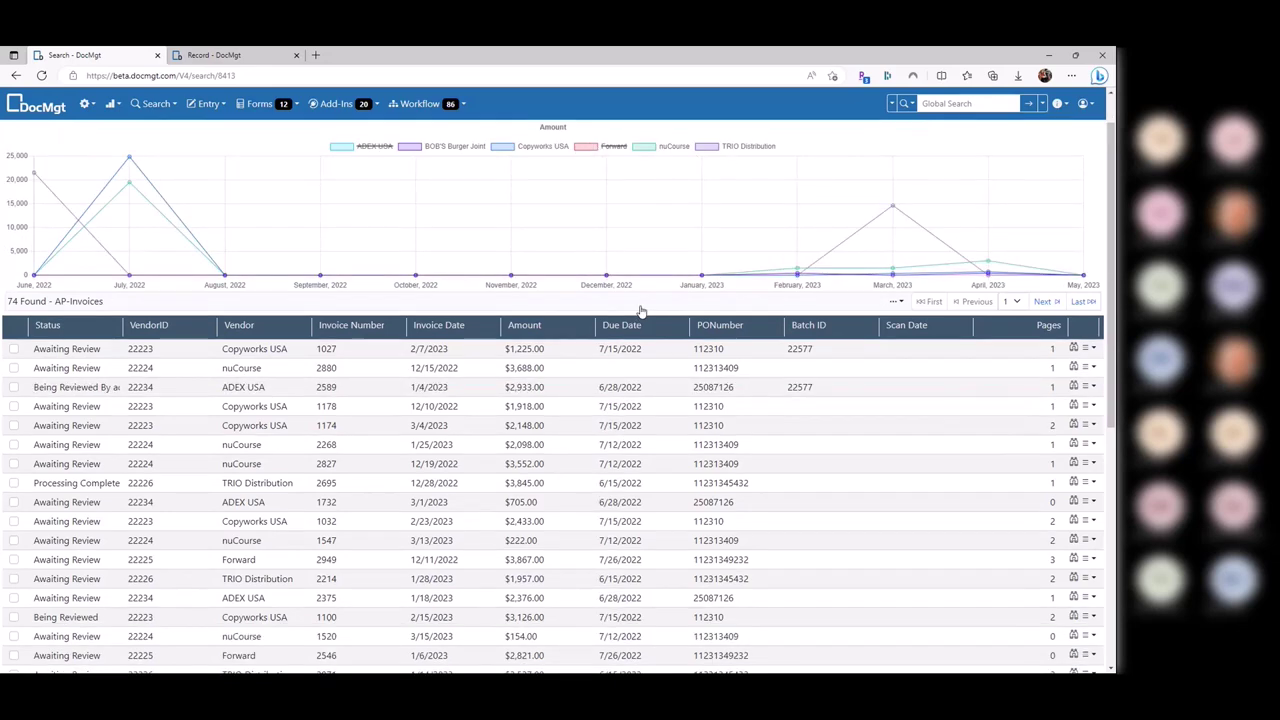
pyautogui.scroll(-5, 641, 311)
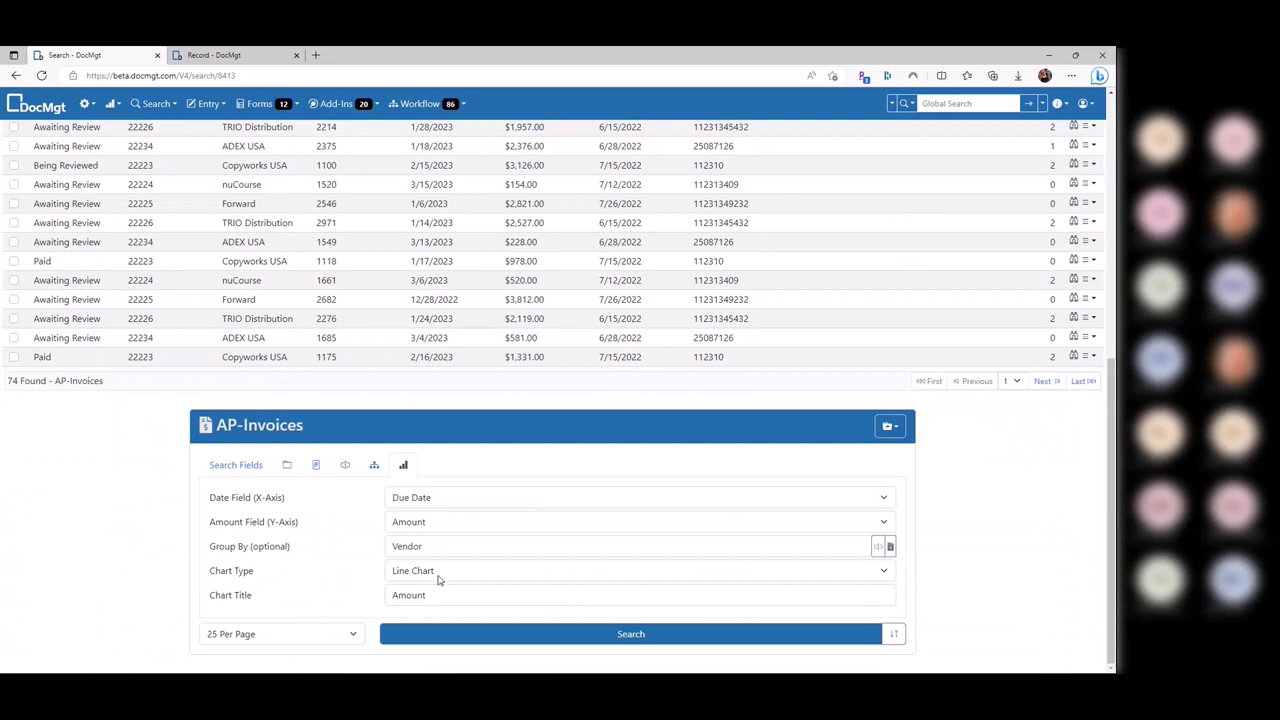
pyautogui.click(437, 578)
pyautogui.click(437, 603)
pyautogui.click(425, 568)
pyautogui.click(430, 632)
pyautogui.click(447, 630)
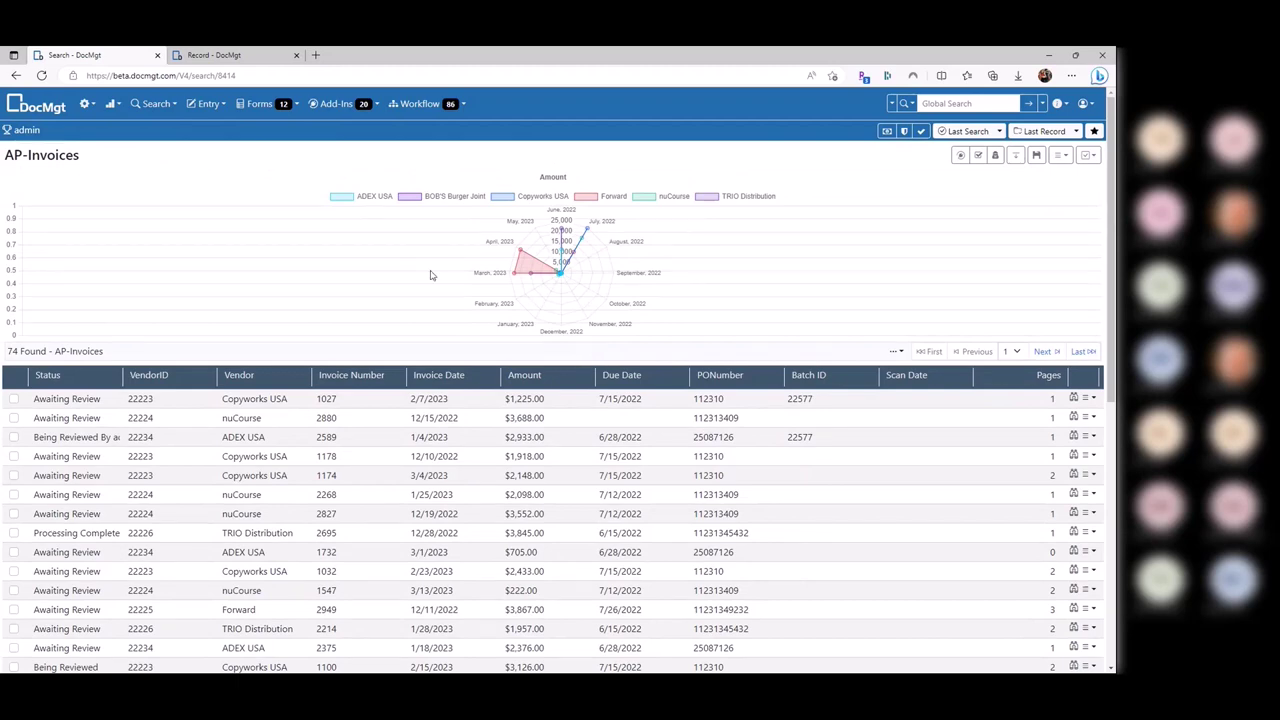
# Switch the chart type back to Line Chart and run the search again
pyautogui.scroll(-5, 590, 365)
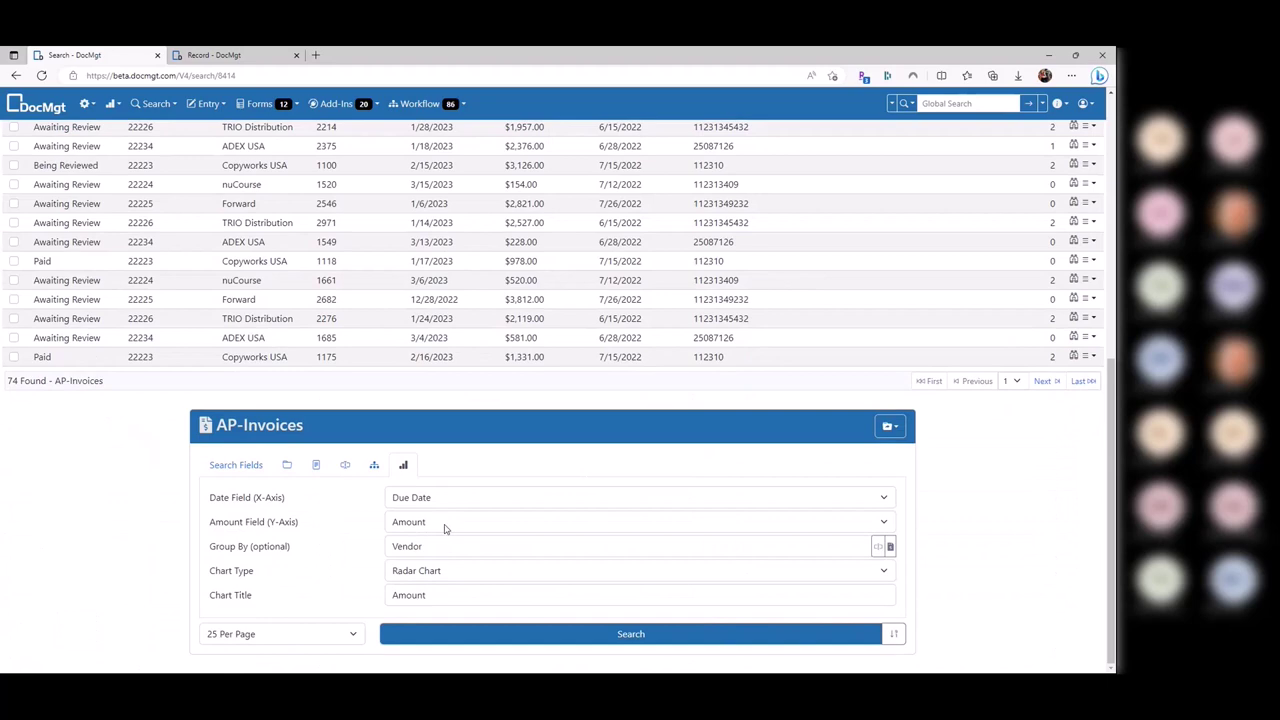
pyautogui.click(444, 568)
pyautogui.click(455, 615)
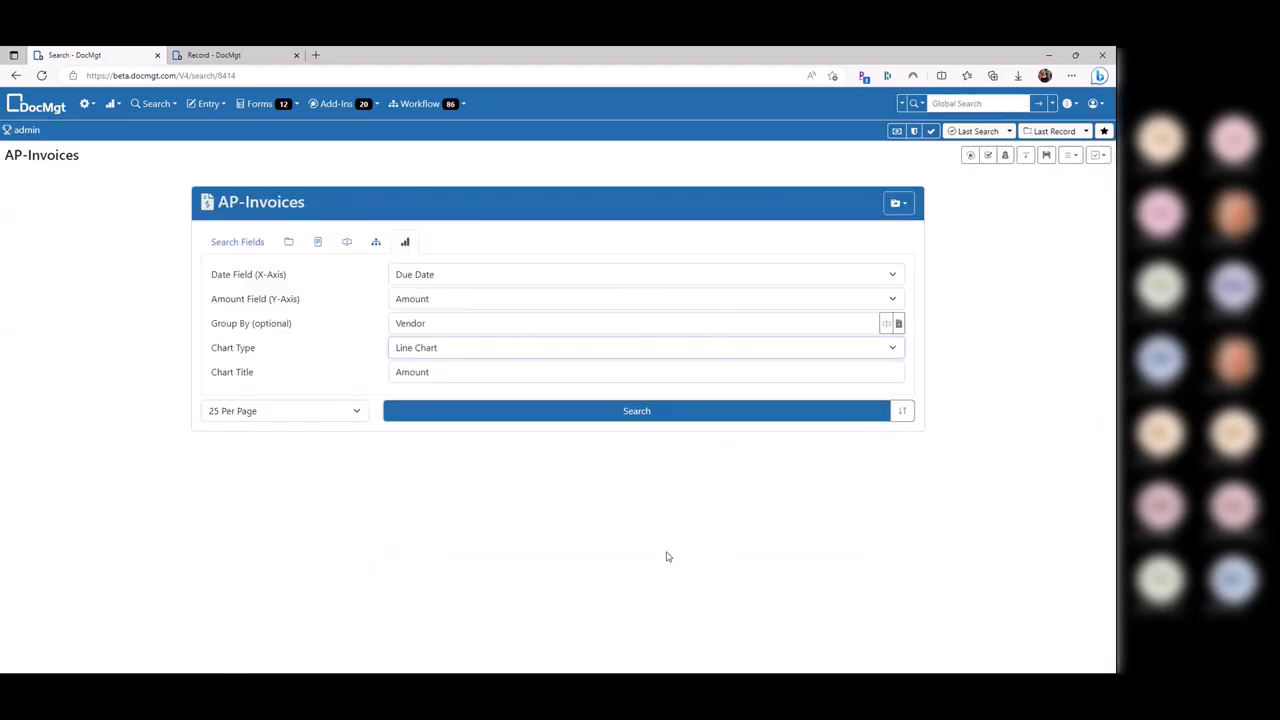
pyautogui.click(660, 411)
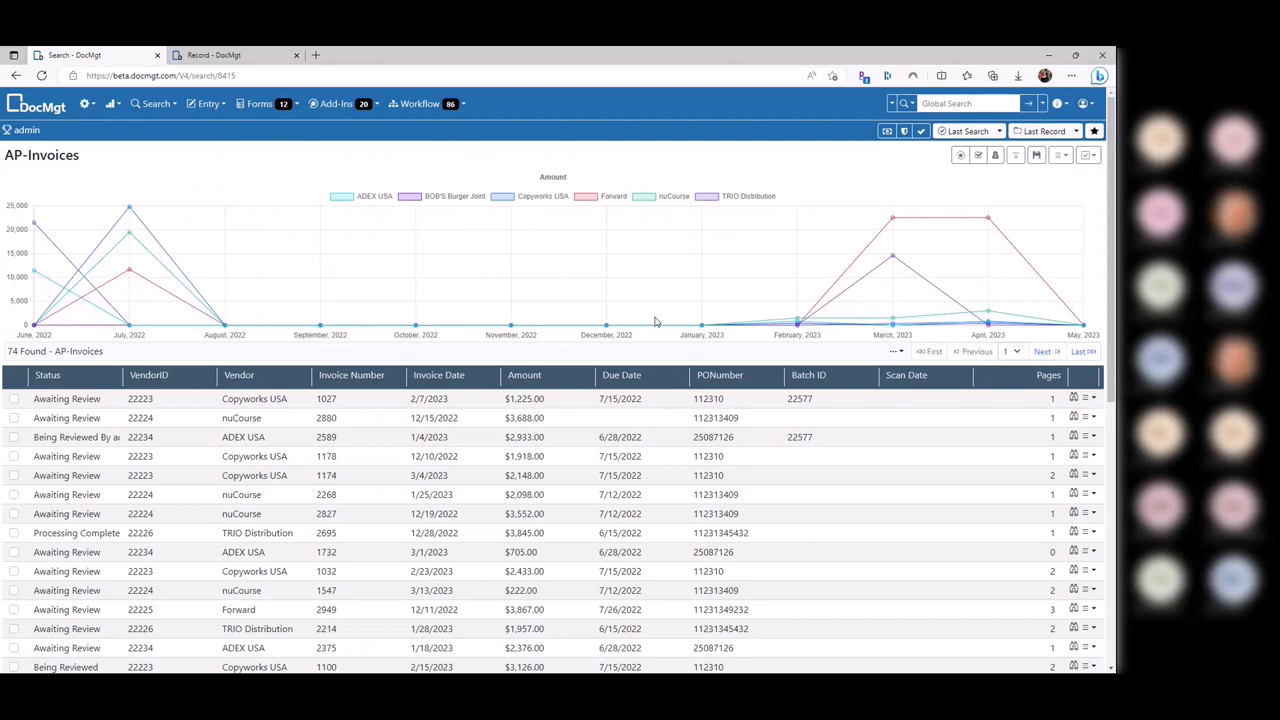
# Save the charted search under the name "AP-Invoices with Charts"
pyautogui.click(640, 76)
pyautogui.click(1014, 181)
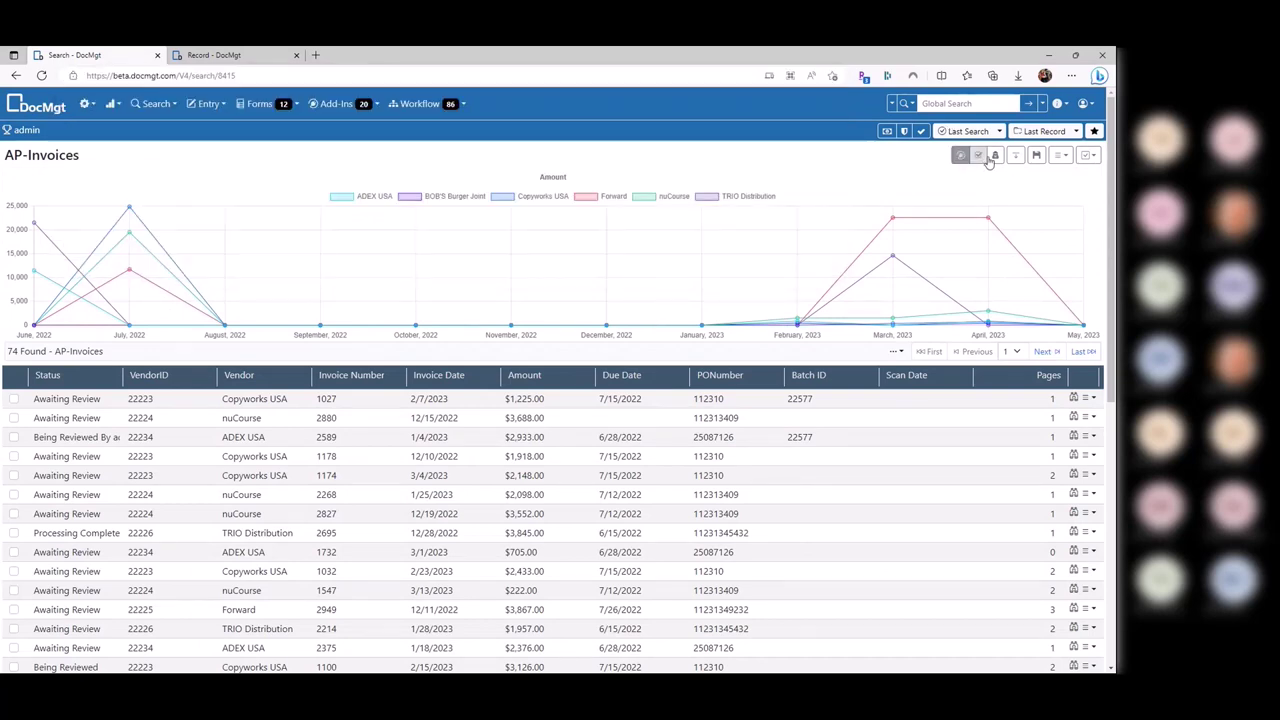
pyautogui.click(1037, 156)
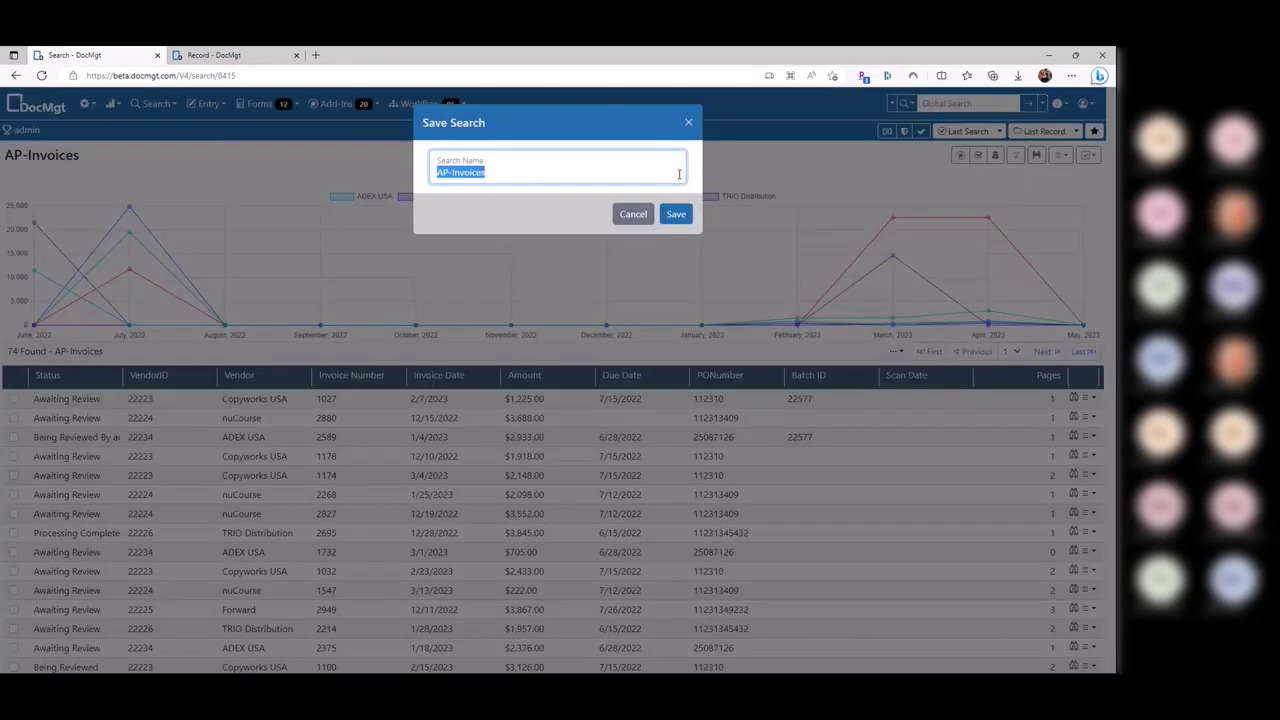
pyautogui.click(679, 174)
pyautogui.write('with Charts')
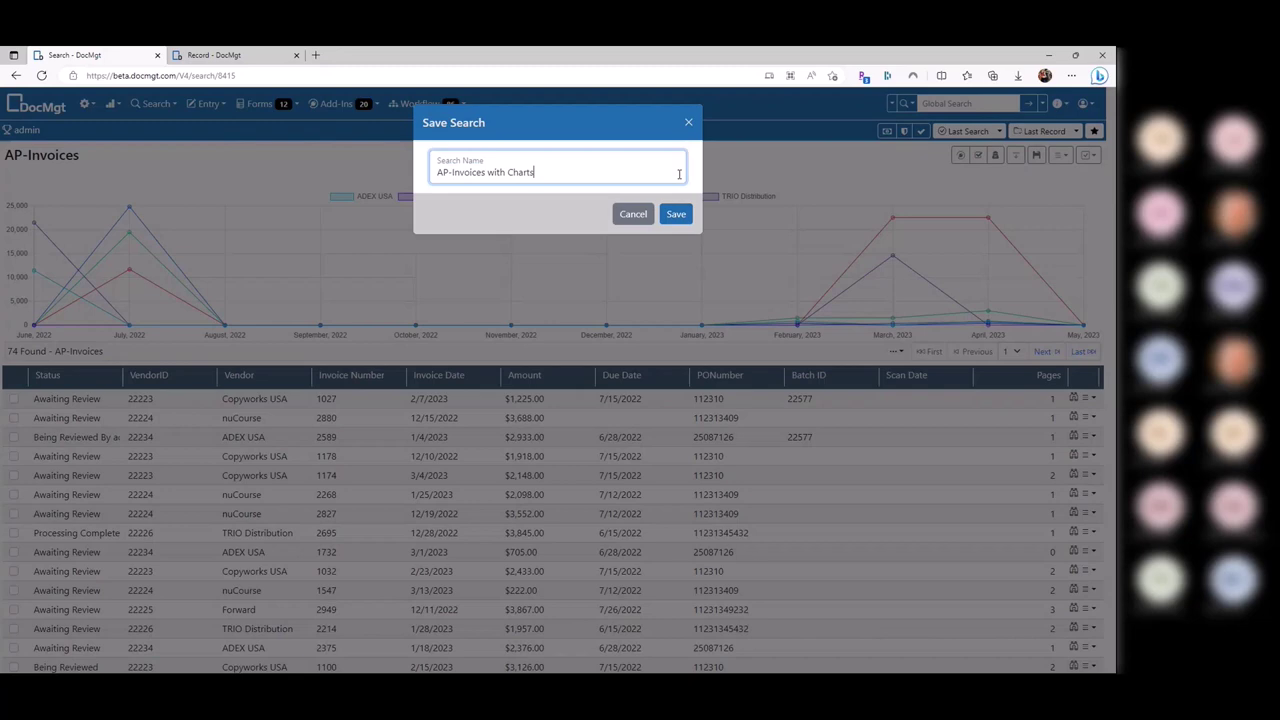
pyautogui.click(676, 214)
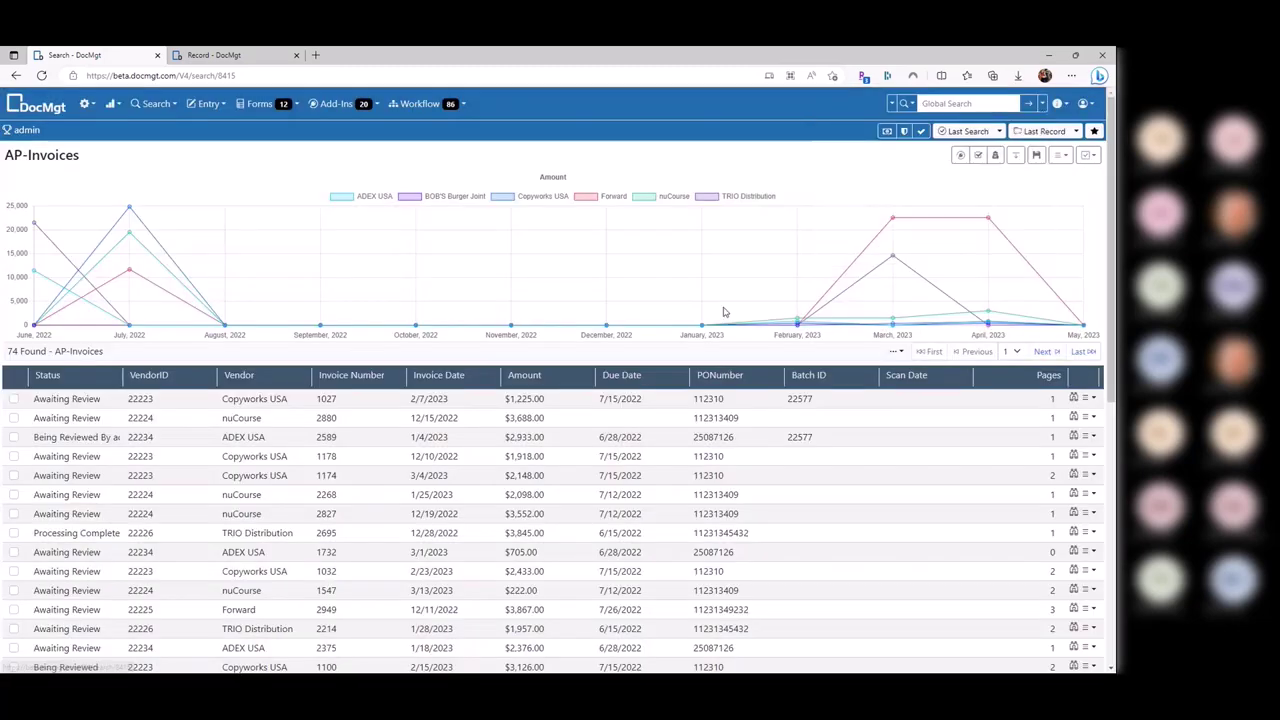
# Return to the home page and run the saved search "AP-Invoices with Charts"
pyautogui.click(46, 110)
pyautogui.click(968, 131)
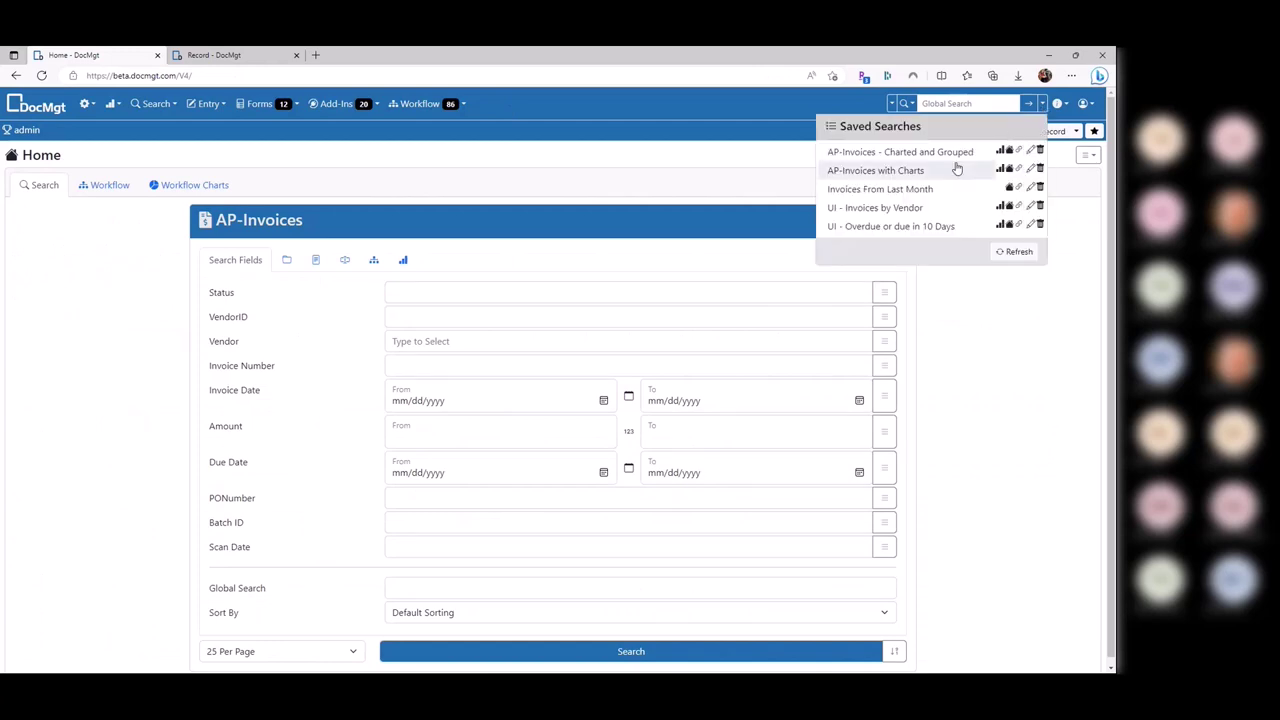
pyautogui.click(957, 169)
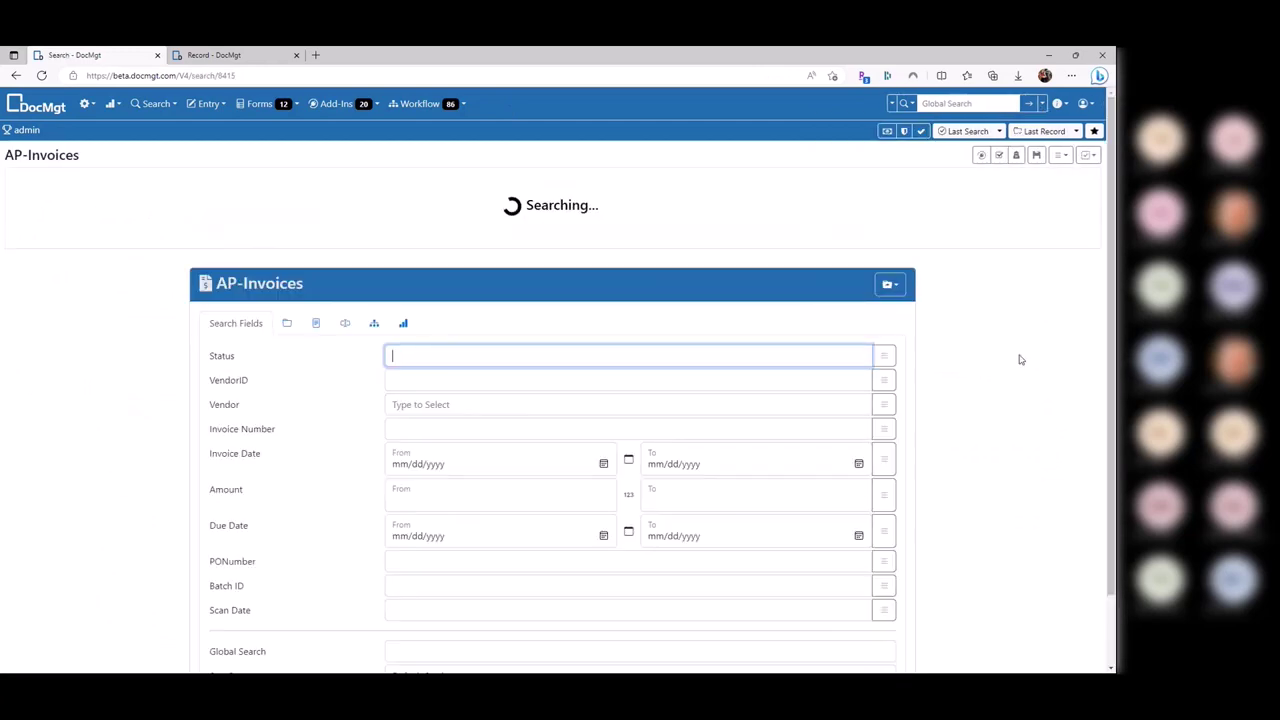
pyautogui.scroll(-2, 491, 358)
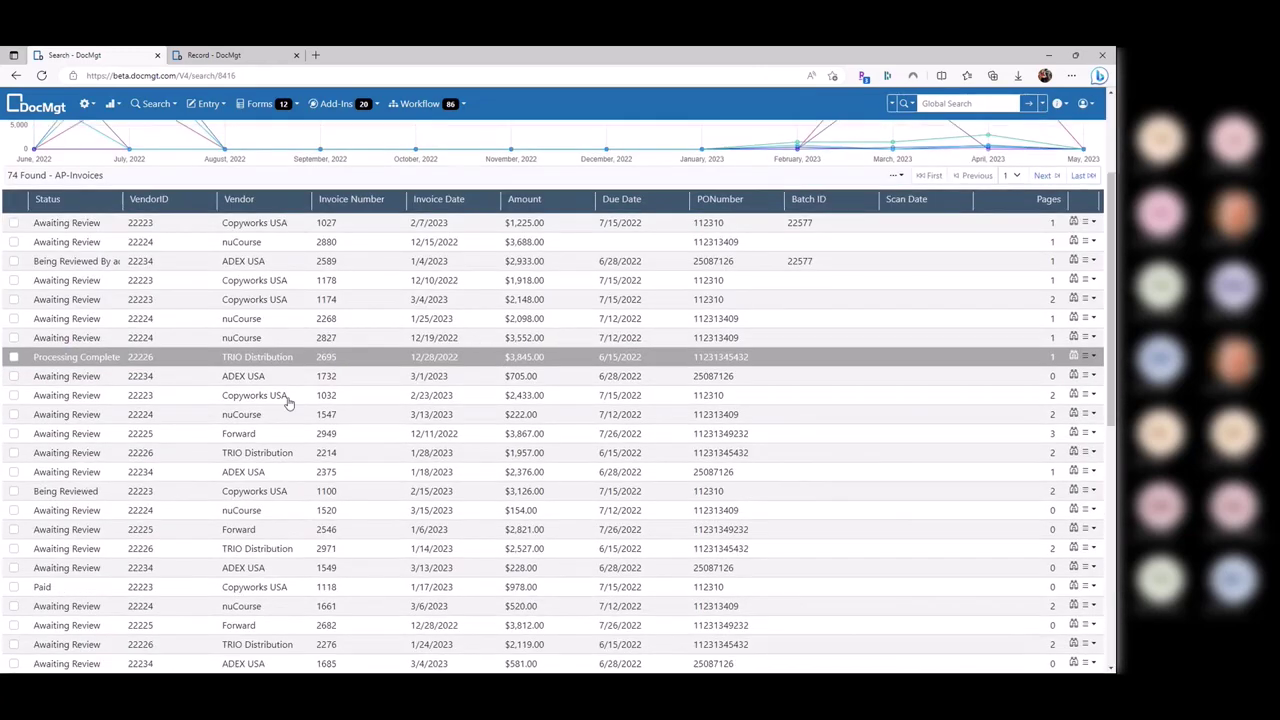
pyautogui.scroll(2, 500, 583)
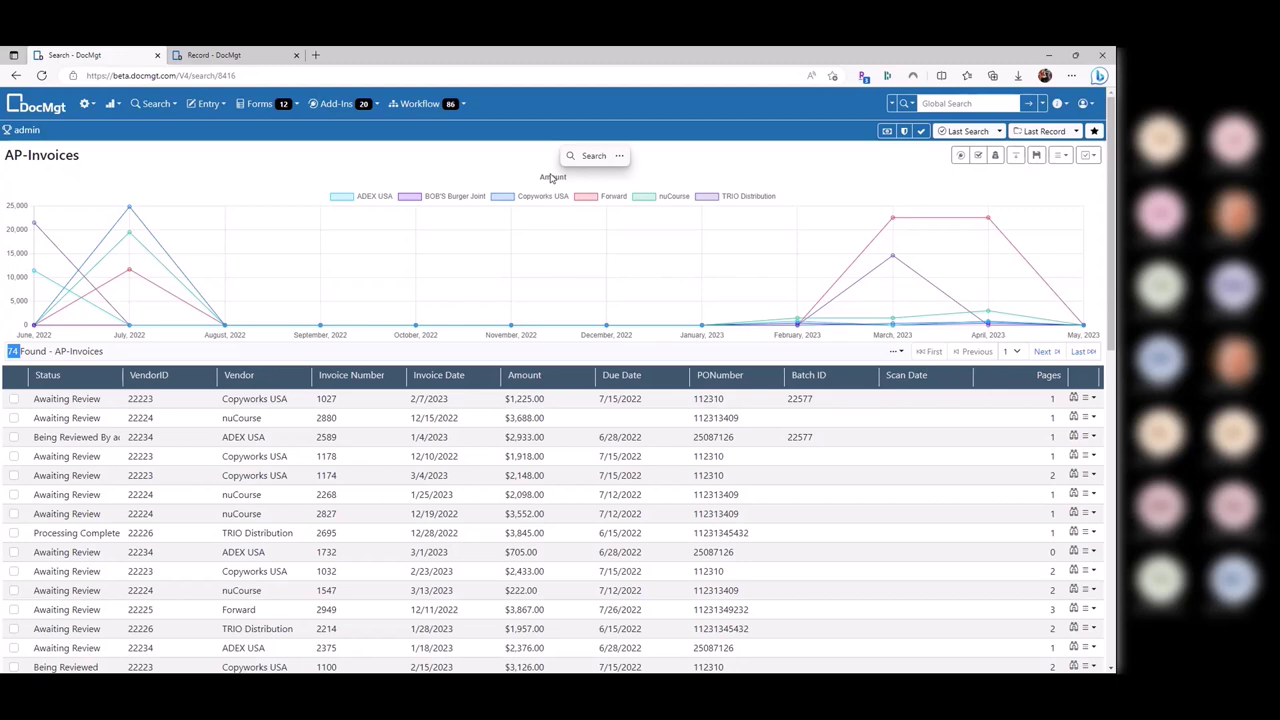
# Review the saved search's chart settings, highlighting the chart title text
pyautogui.scroll(-1, 603, 377)
pyautogui.scroll(-5, 603, 377)
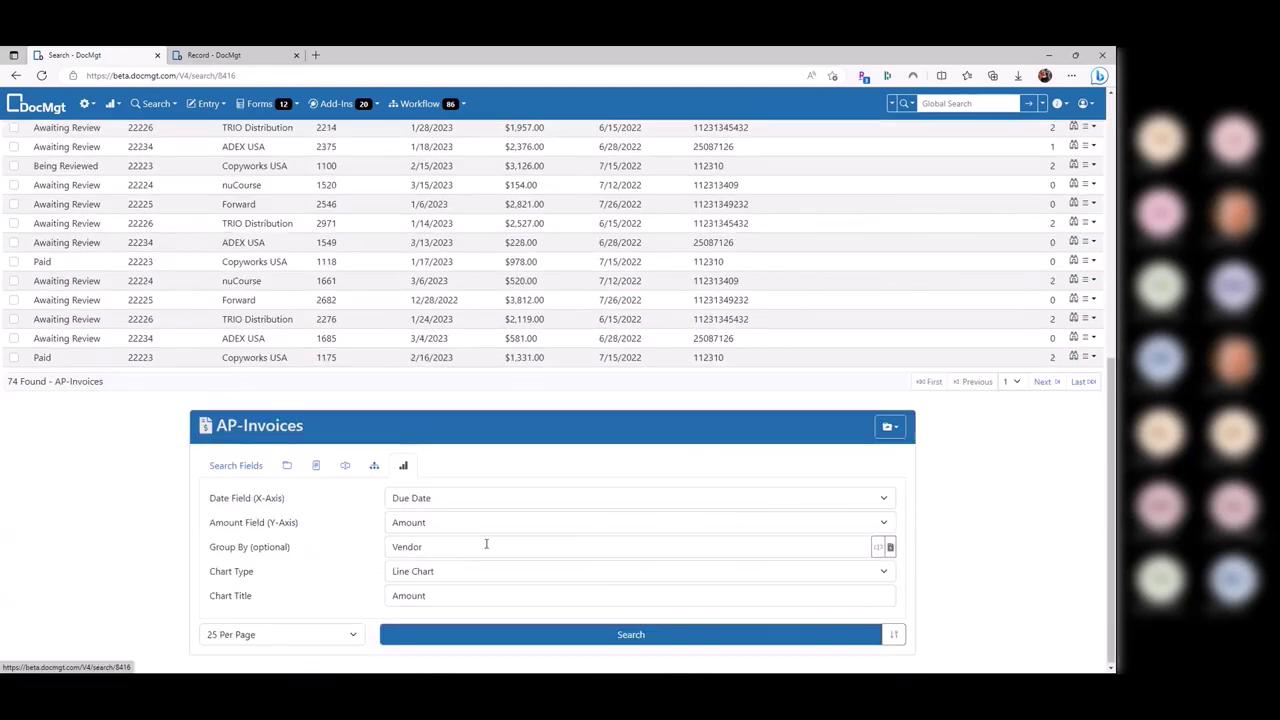
pyautogui.moveTo(451, 597); pyautogui.dragTo(345, 598)
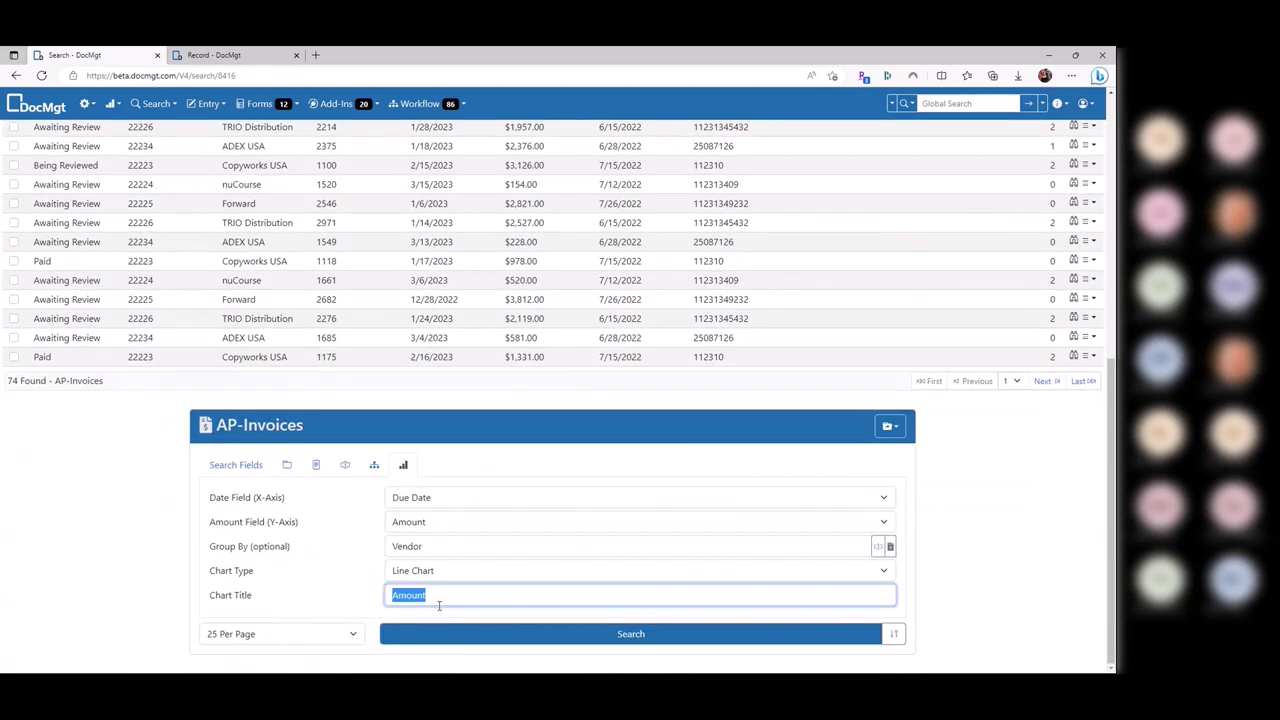
pyautogui.press('Return')
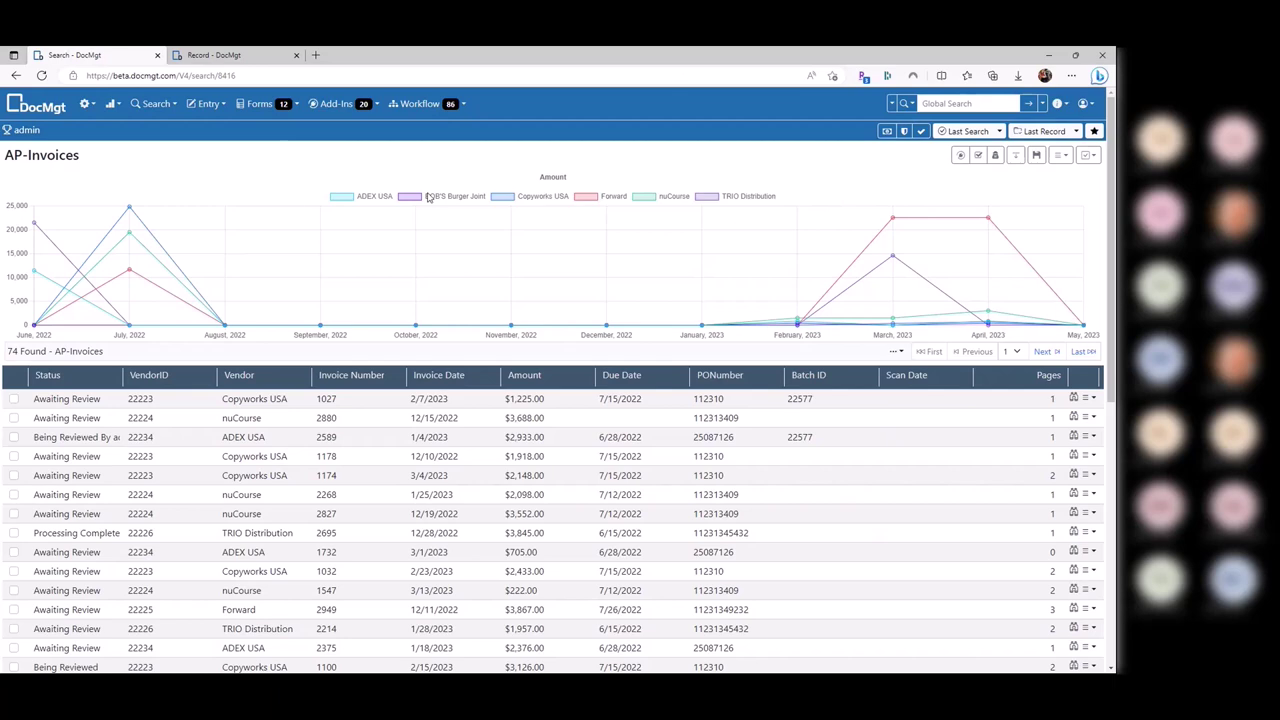
# Return to the home page and view the workflow item list and the workflow charts
pyautogui.click(26, 115)
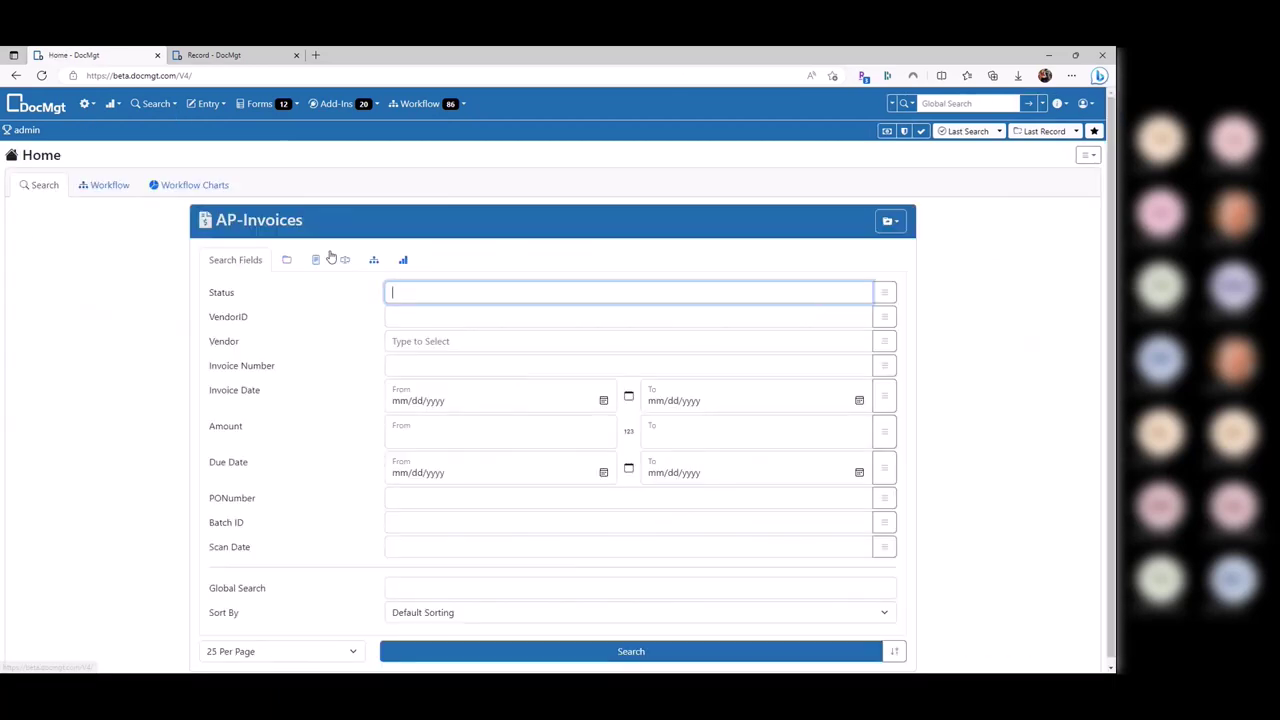
pyautogui.click(104, 185)
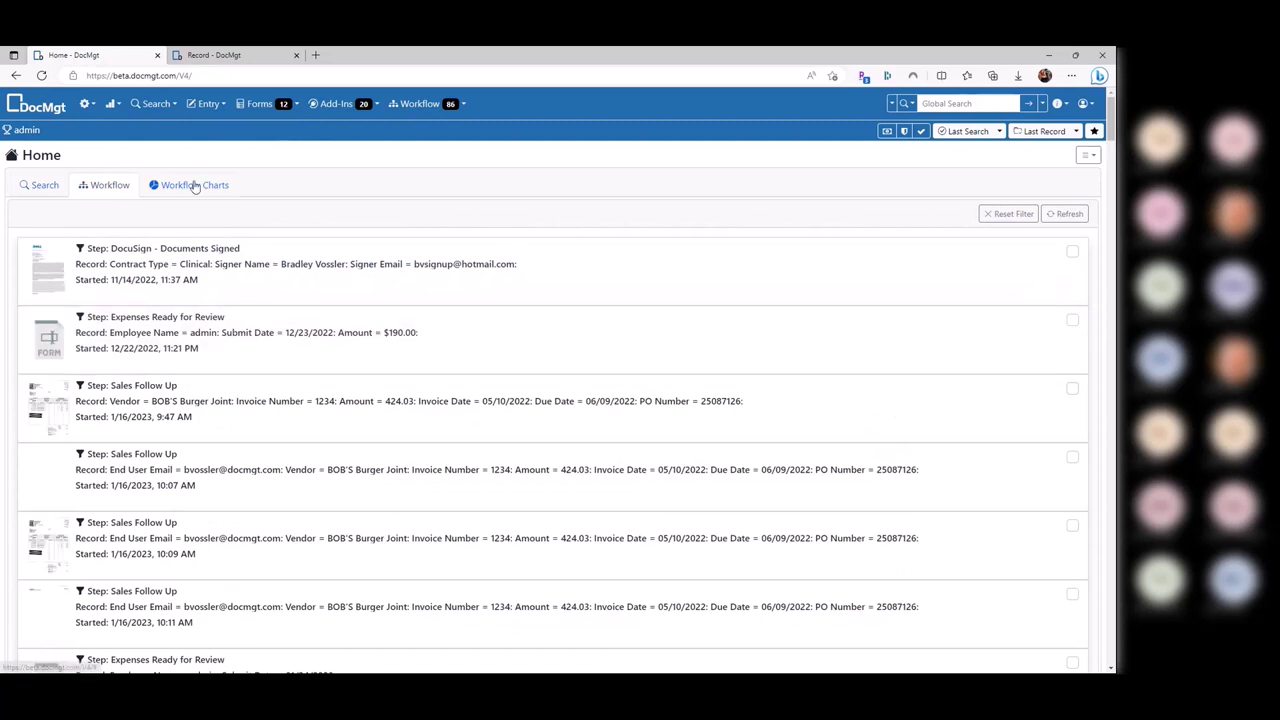
pyautogui.click(190, 185)
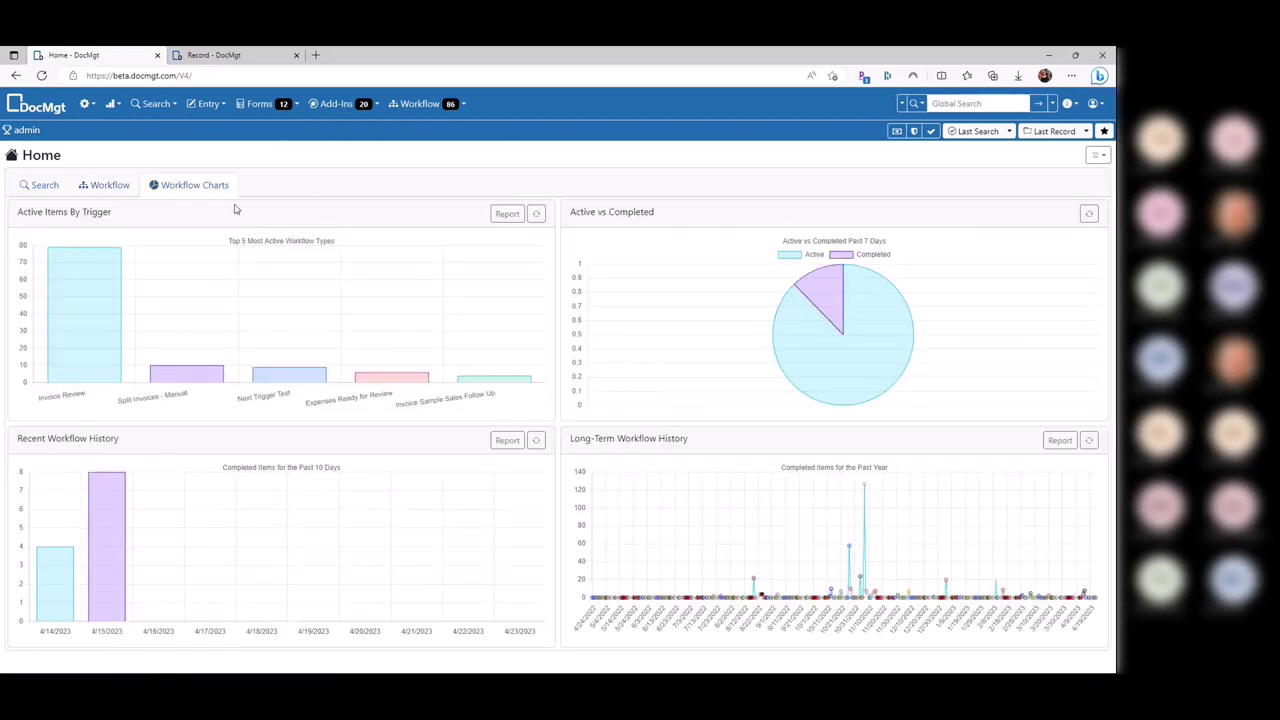
# Add the saved search "AP-Invoices with Charts" to the home screen and view its results among the custom searches
pyautogui.click(1053, 108)
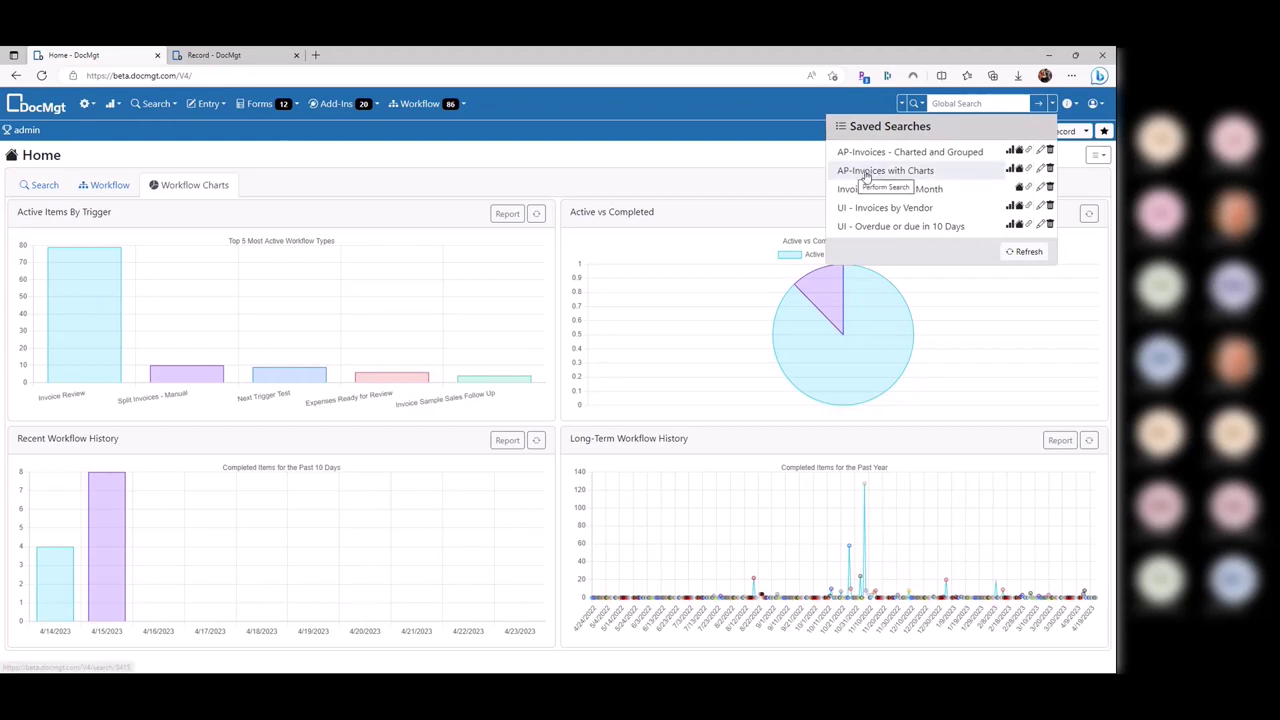
pyautogui.click(1019, 171)
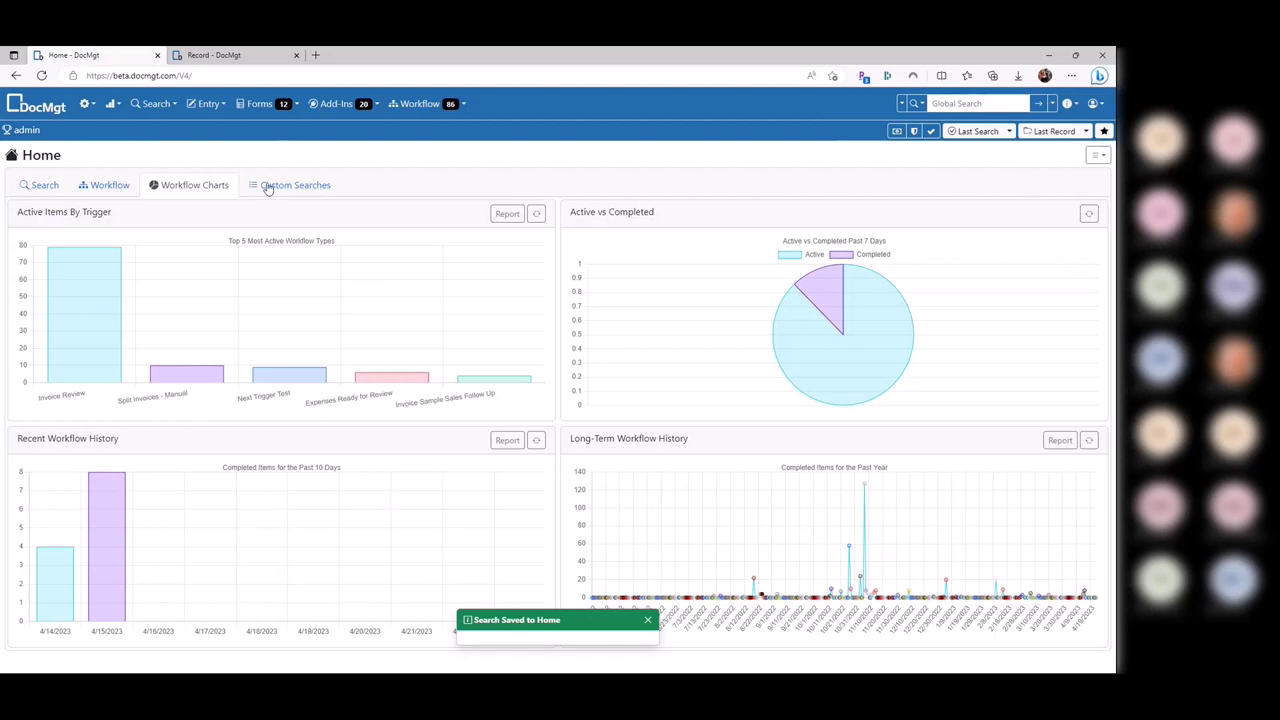
pyautogui.click(296, 186)
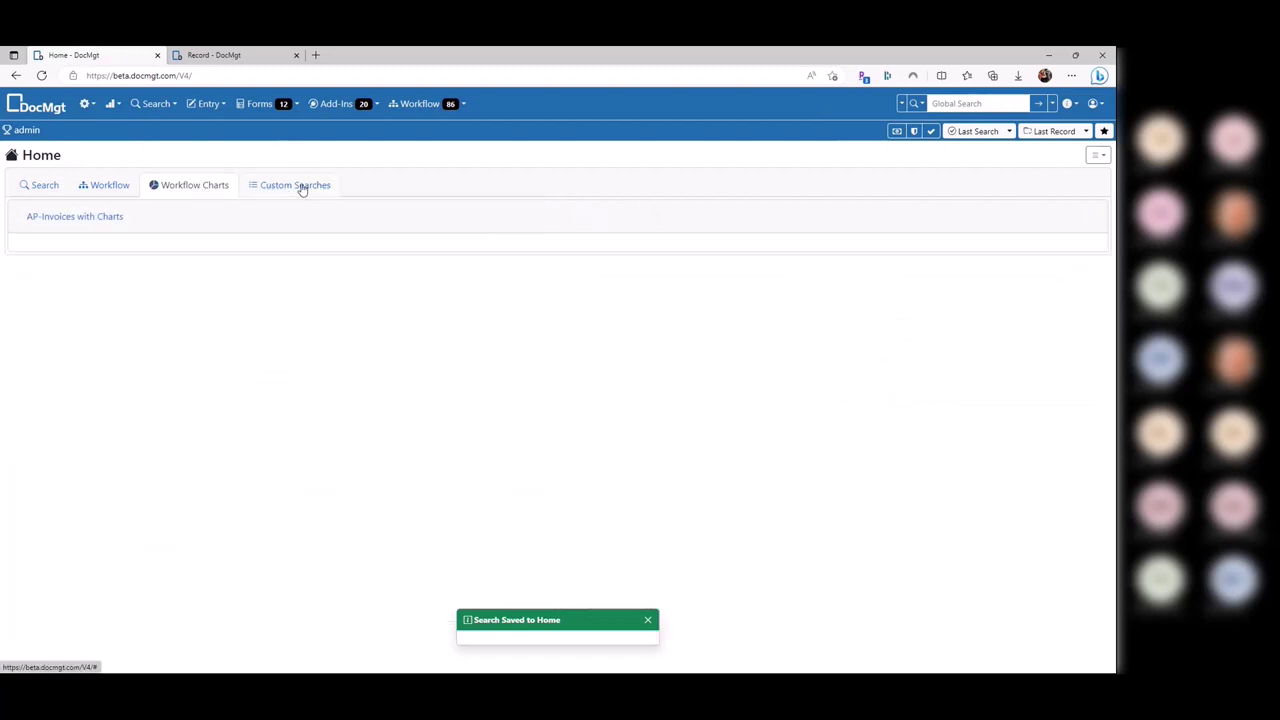
pyautogui.click(76, 218)
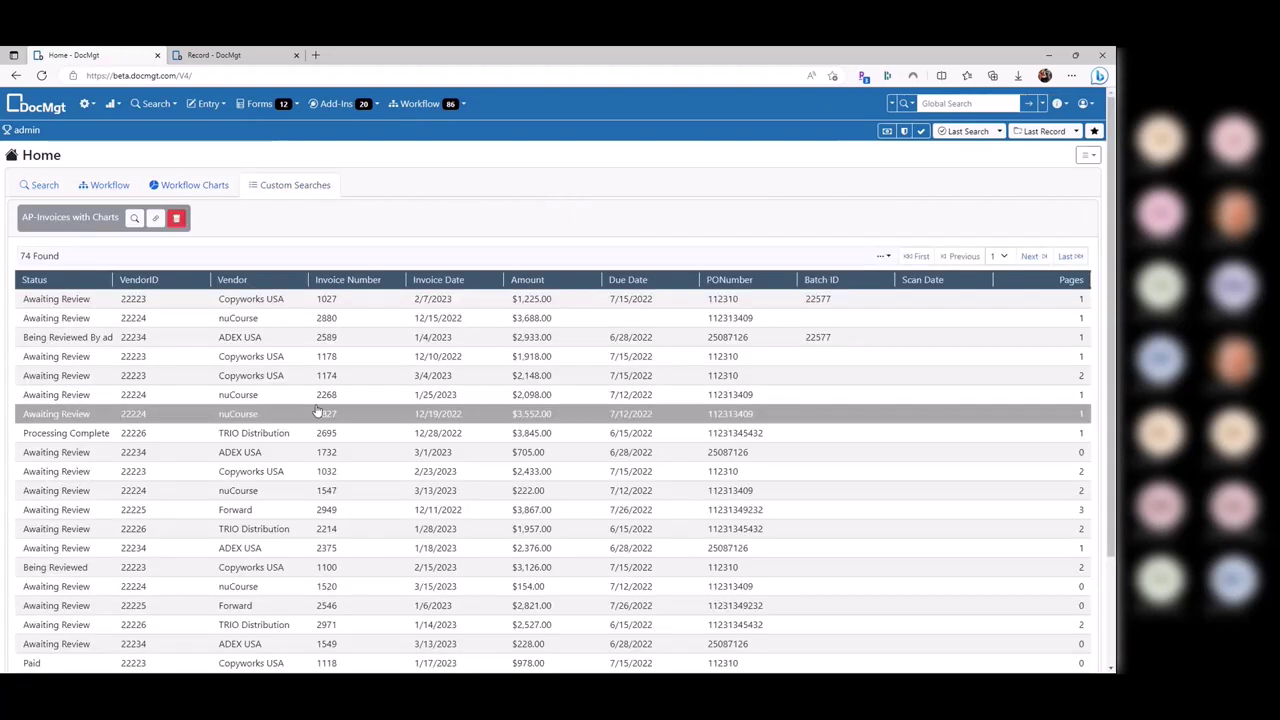
pyautogui.scroll(-3, 318, 410)
pyautogui.scroll(3, 711, 157)
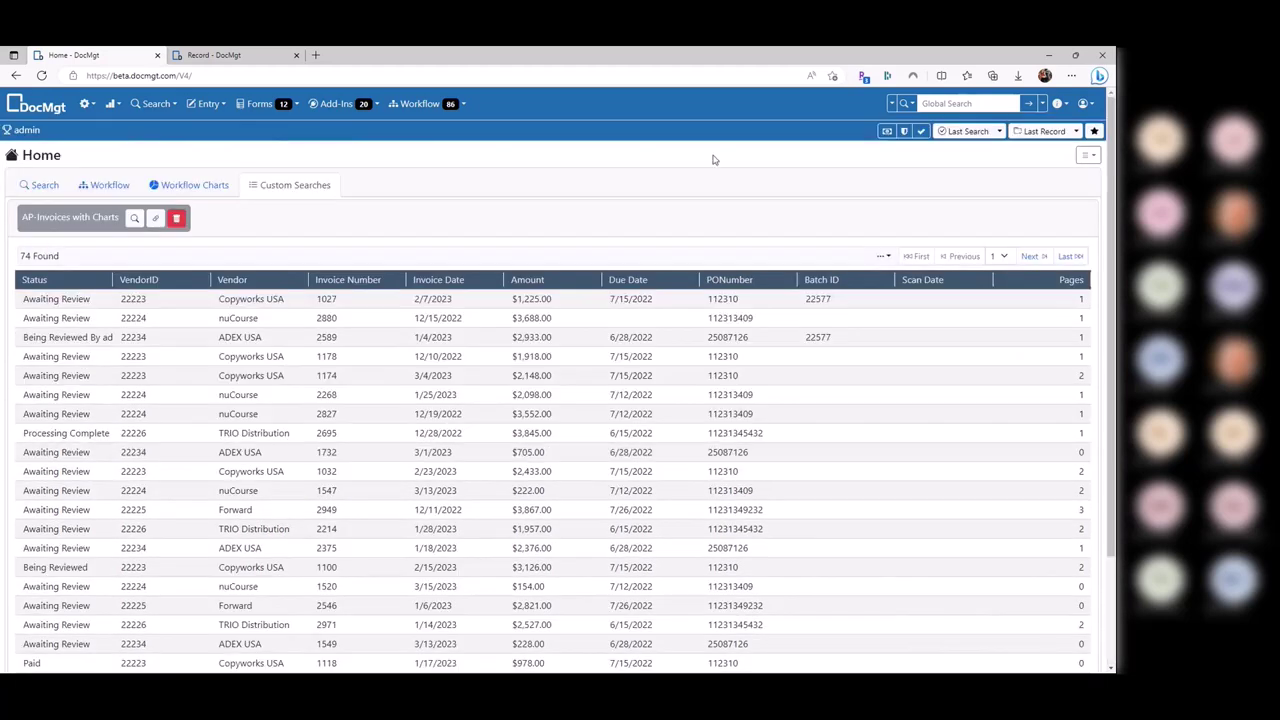
# Add the chart of "AP-Invoices with Charts" to the home screen, and rerun the last search
pyautogui.click(1042, 103)
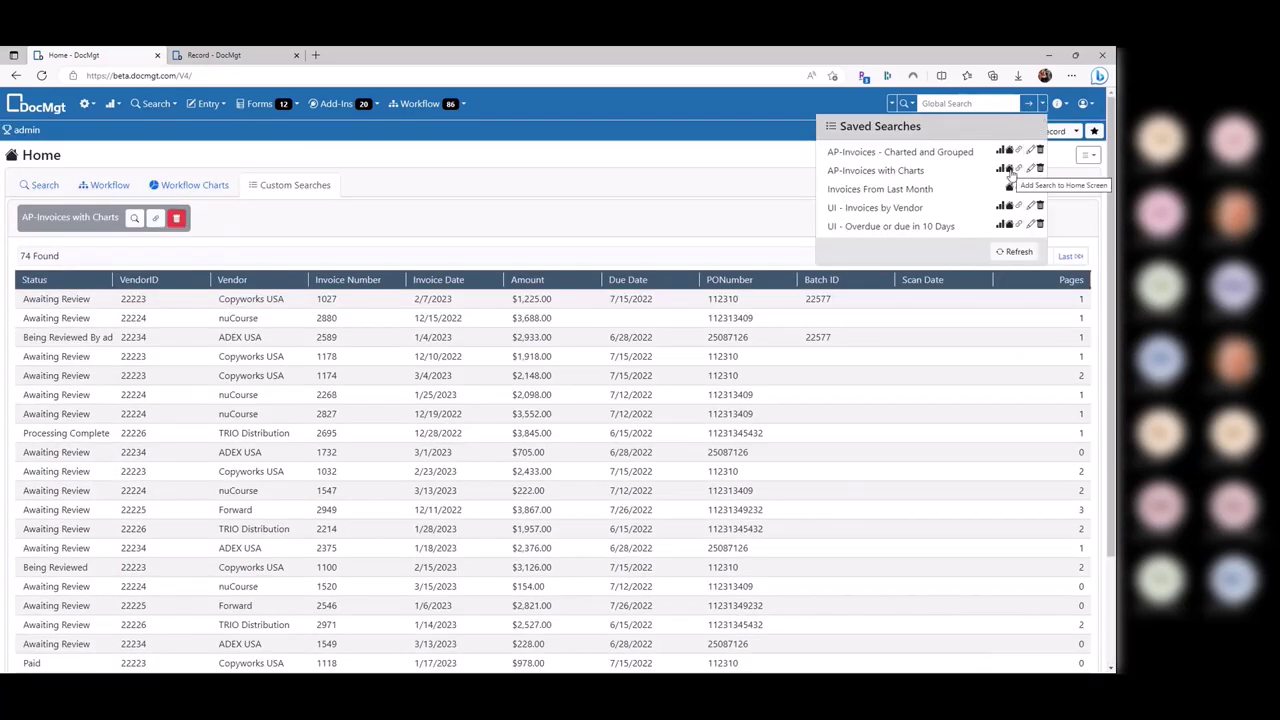
pyautogui.click(1001, 170)
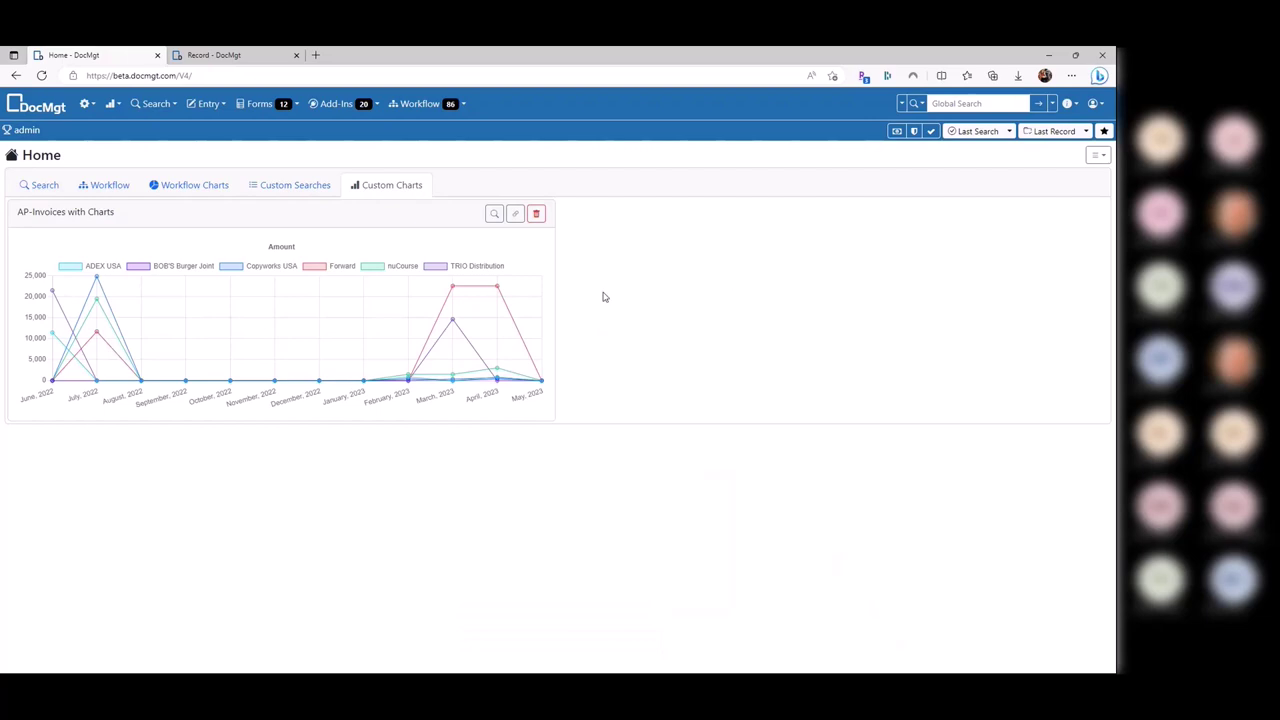
pyautogui.click(978, 134)
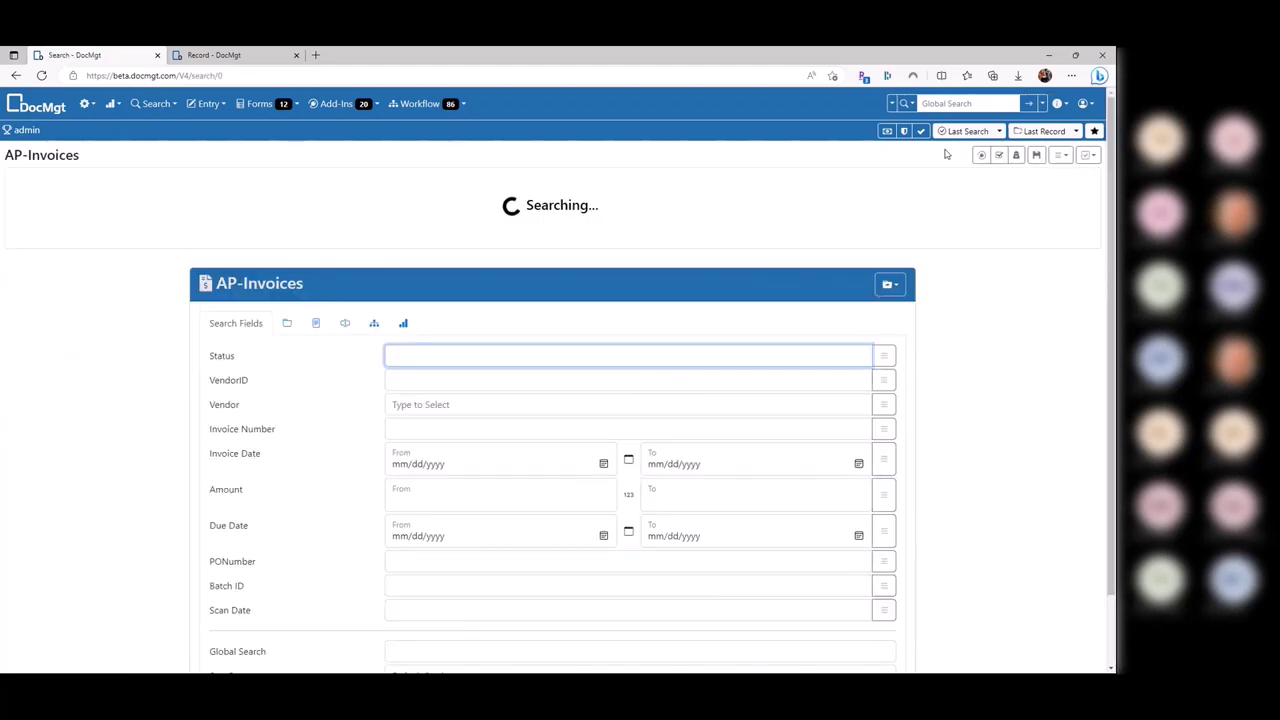
# Look at the start page option for the current search, and review the custom searches and custom charts on the home page
pyautogui.click(1083, 103)
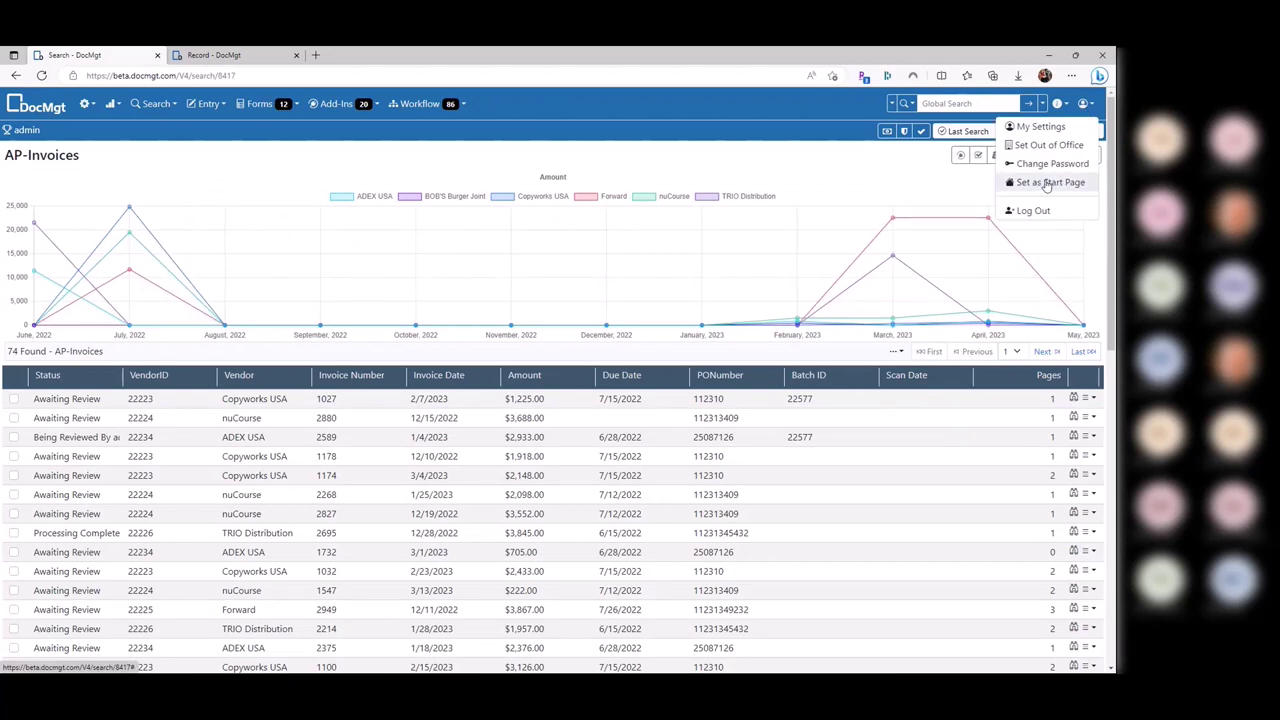
pyautogui.click(45, 112)
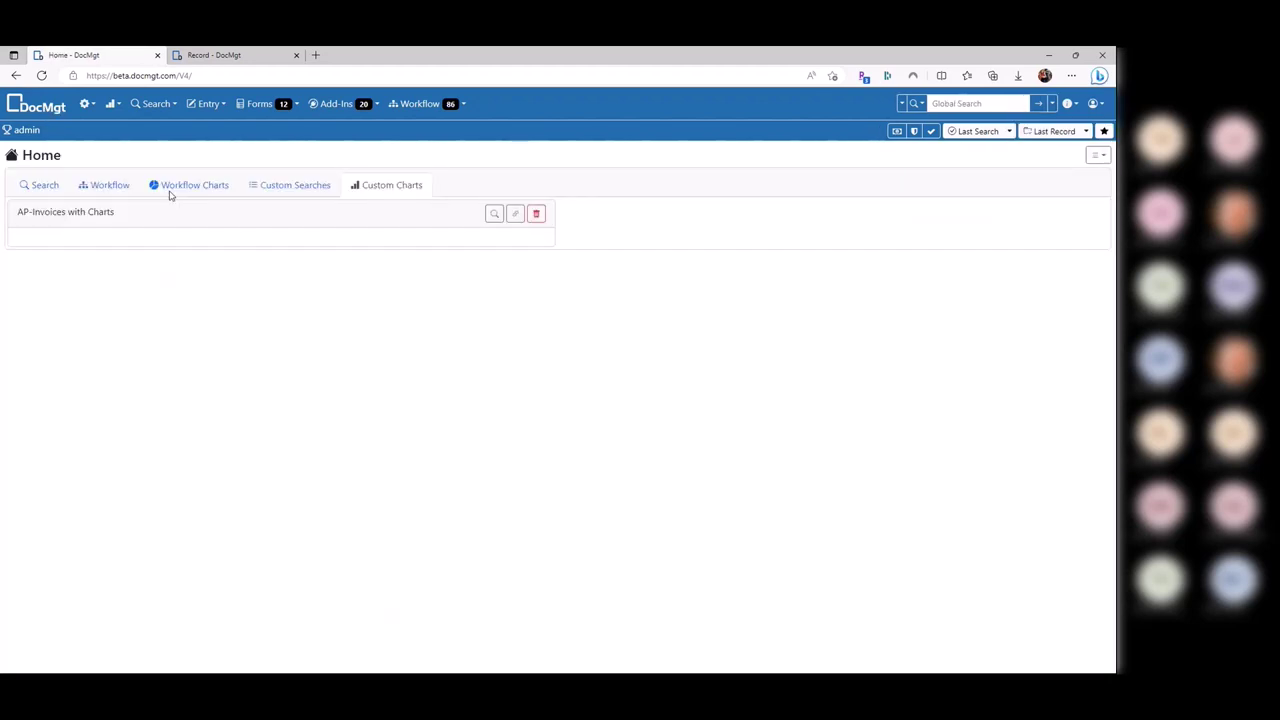
pyautogui.click(288, 186)
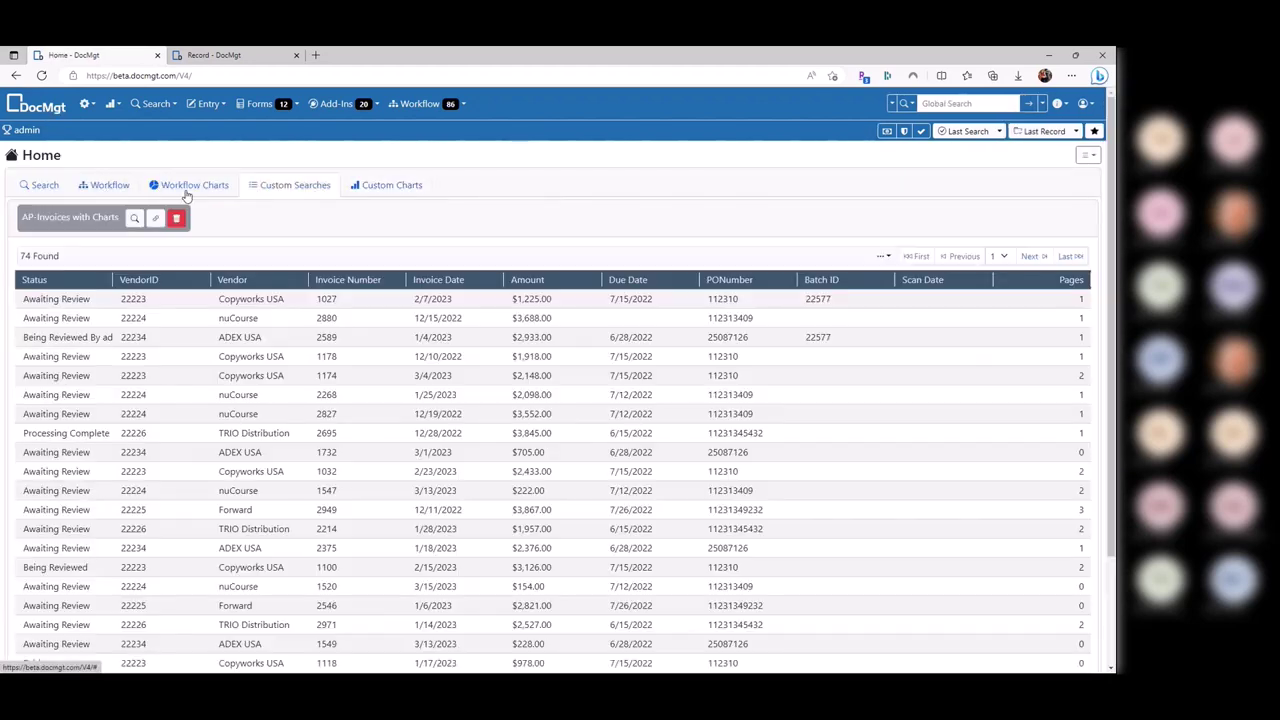
pyautogui.scroll(-2, 505, 421)
pyautogui.scroll(2, 505, 421)
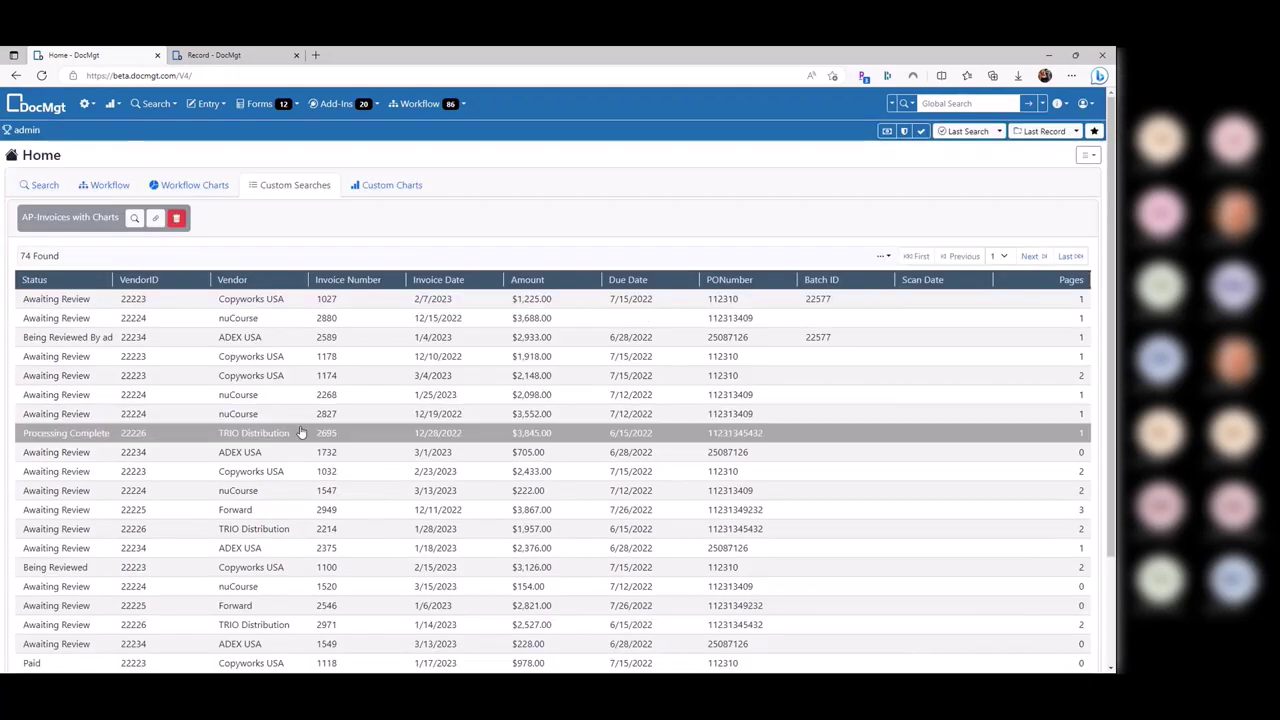
pyautogui.click(380, 190)
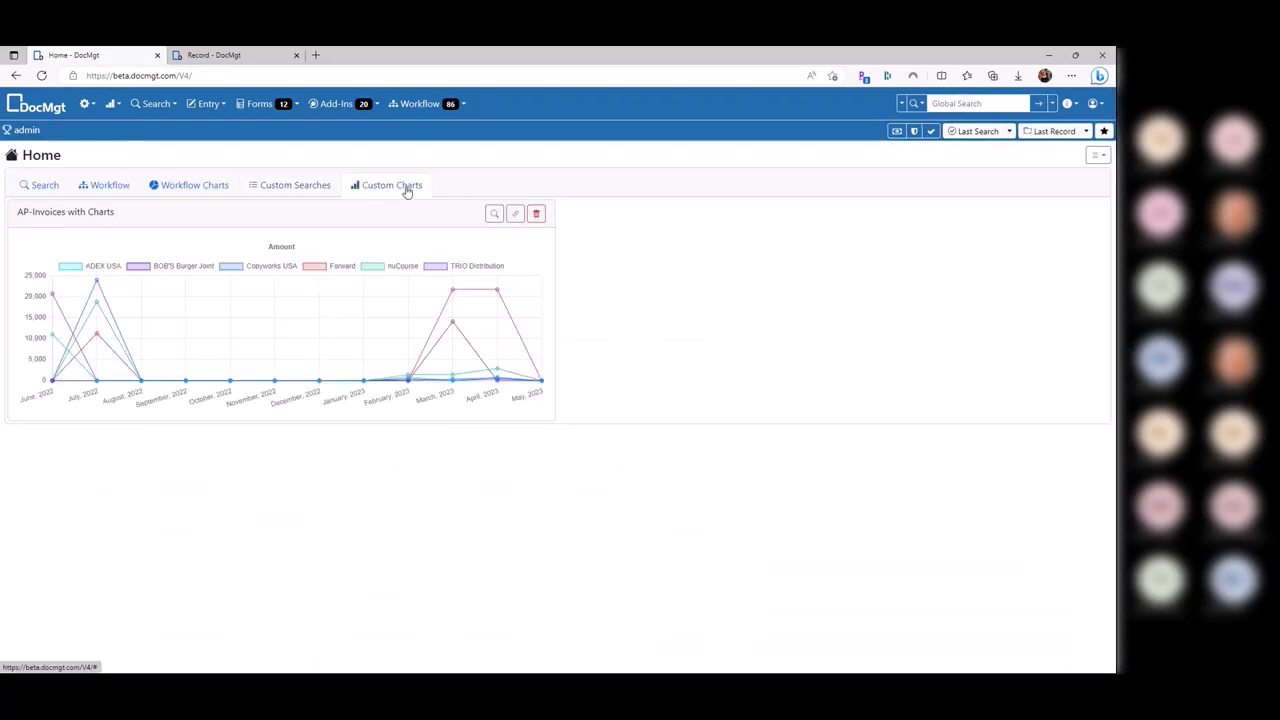
# Drill into Forward's March 2023 point on the home chart, and reopen the unfiltered AP-Invoices search from the recent searches
pyautogui.click(454, 289)
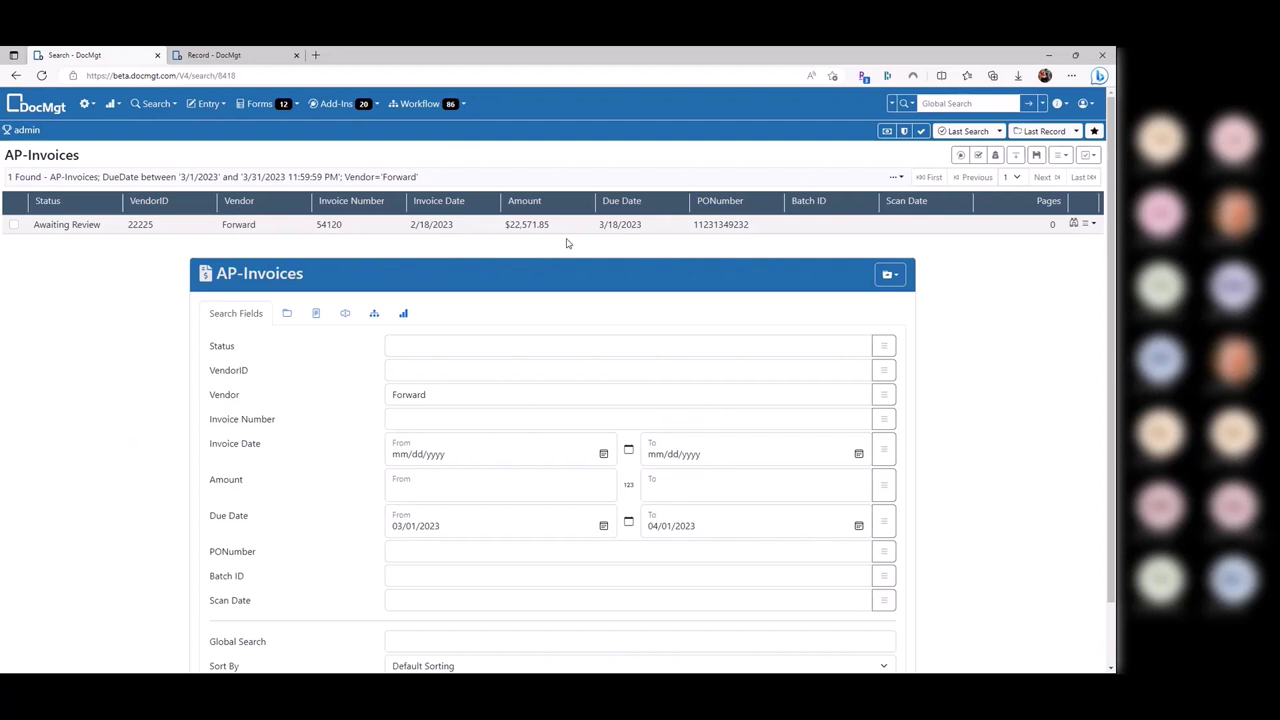
pyautogui.click(950, 131)
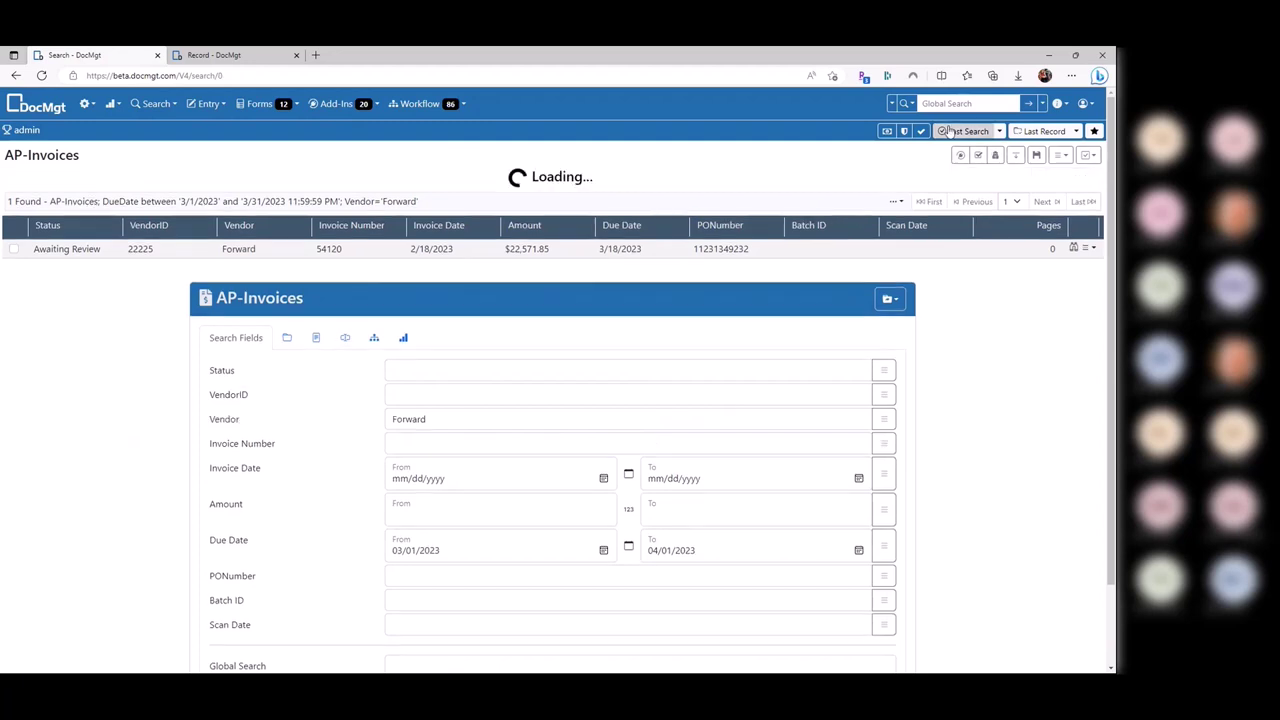
pyautogui.click(999, 131)
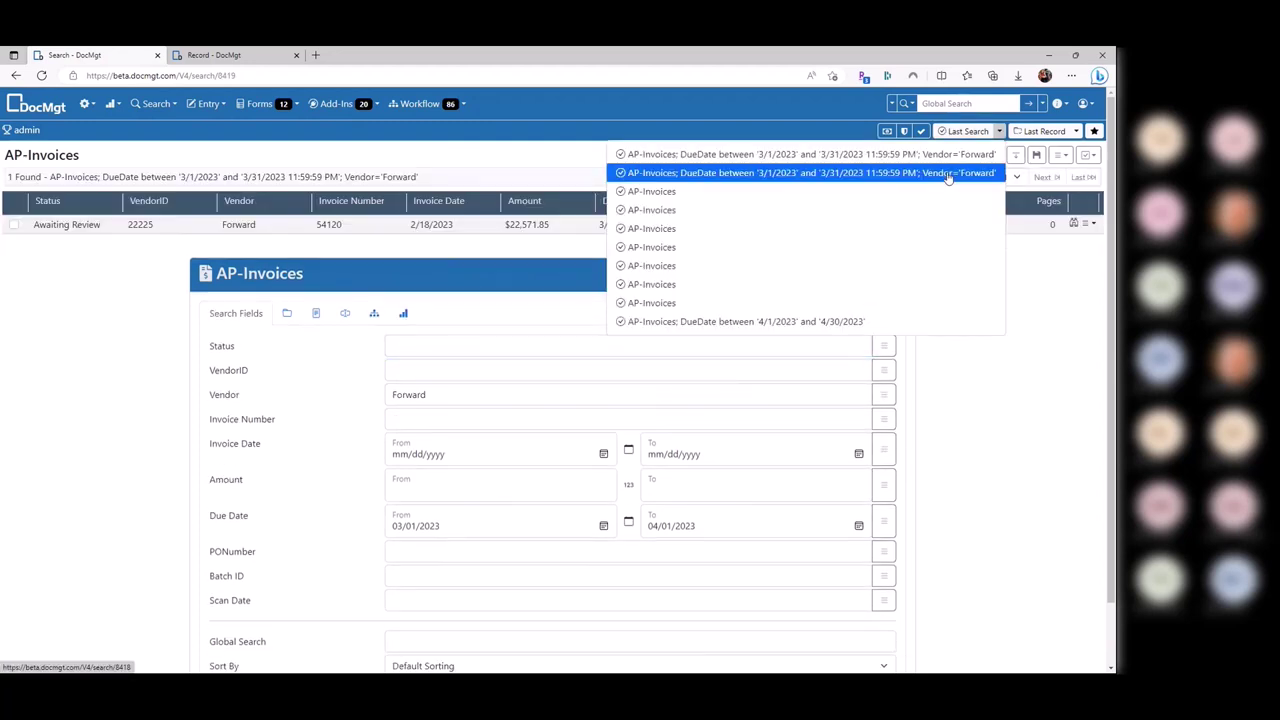
pyautogui.click(957, 172)
pyautogui.click(999, 131)
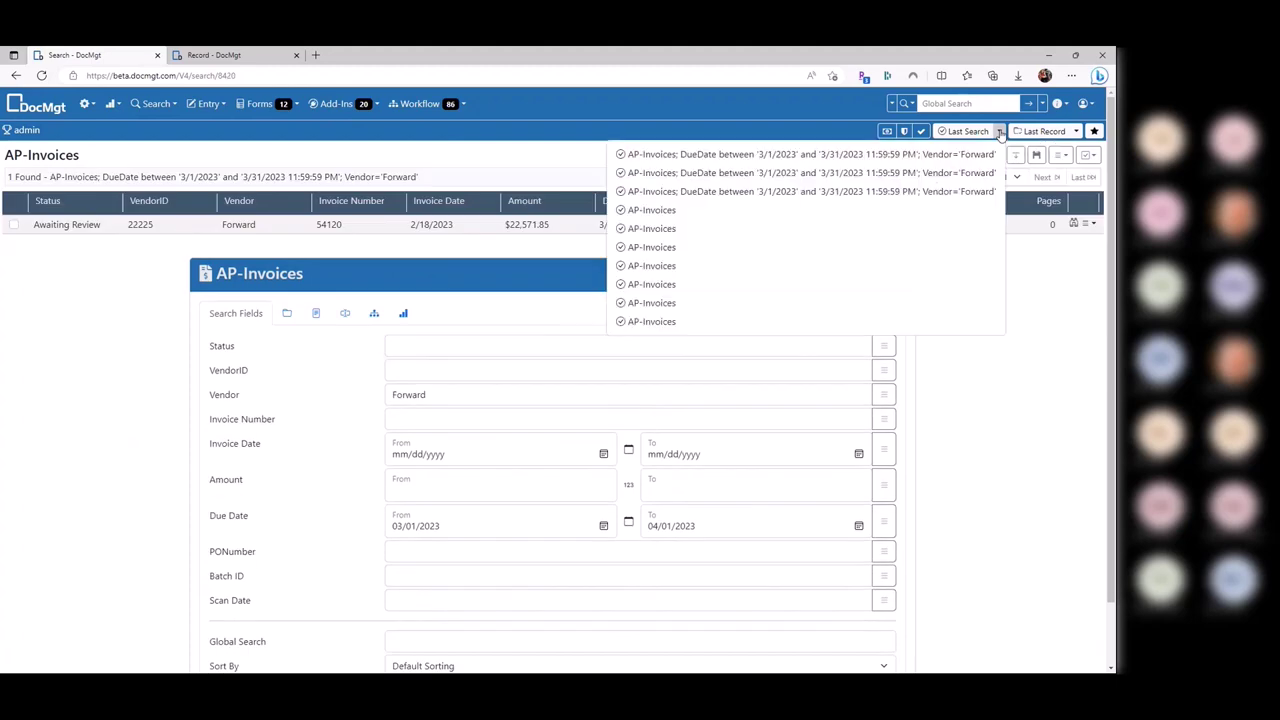
pyautogui.click(946, 208)
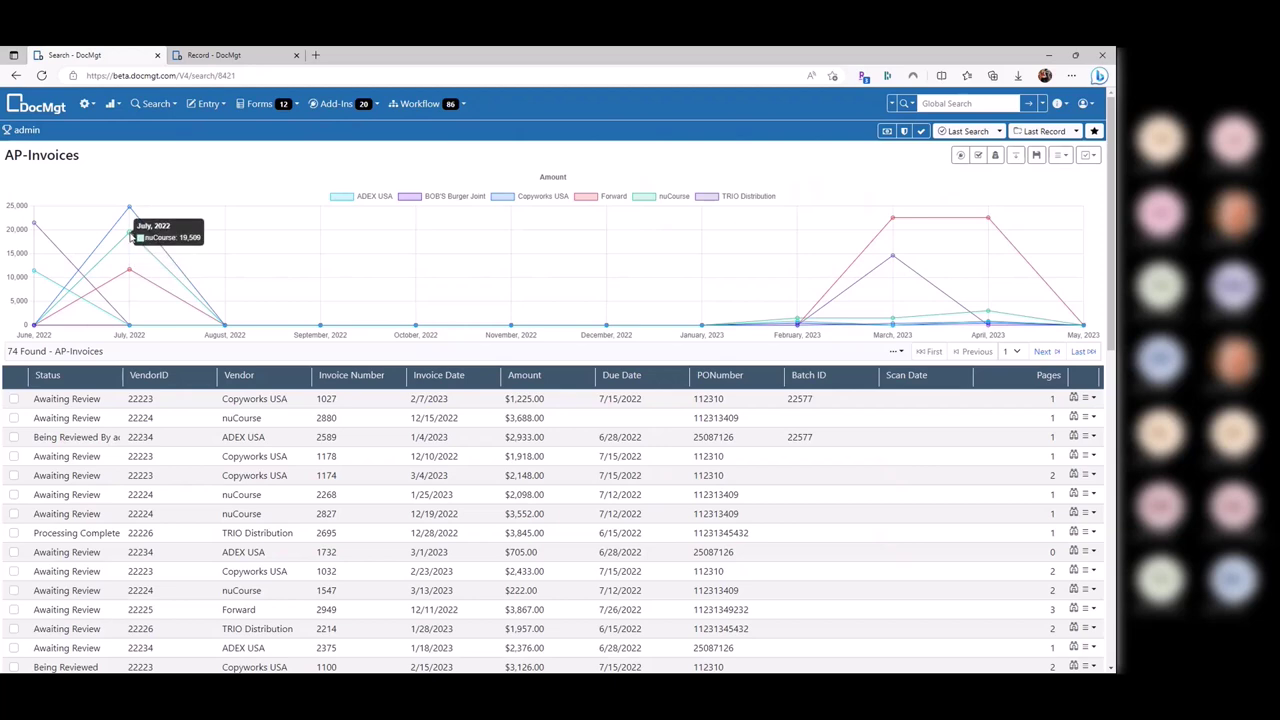
# Drill into nuCourse's July 2022 point on the Amount chart, and return to the main search results
pyautogui.click(131, 236)
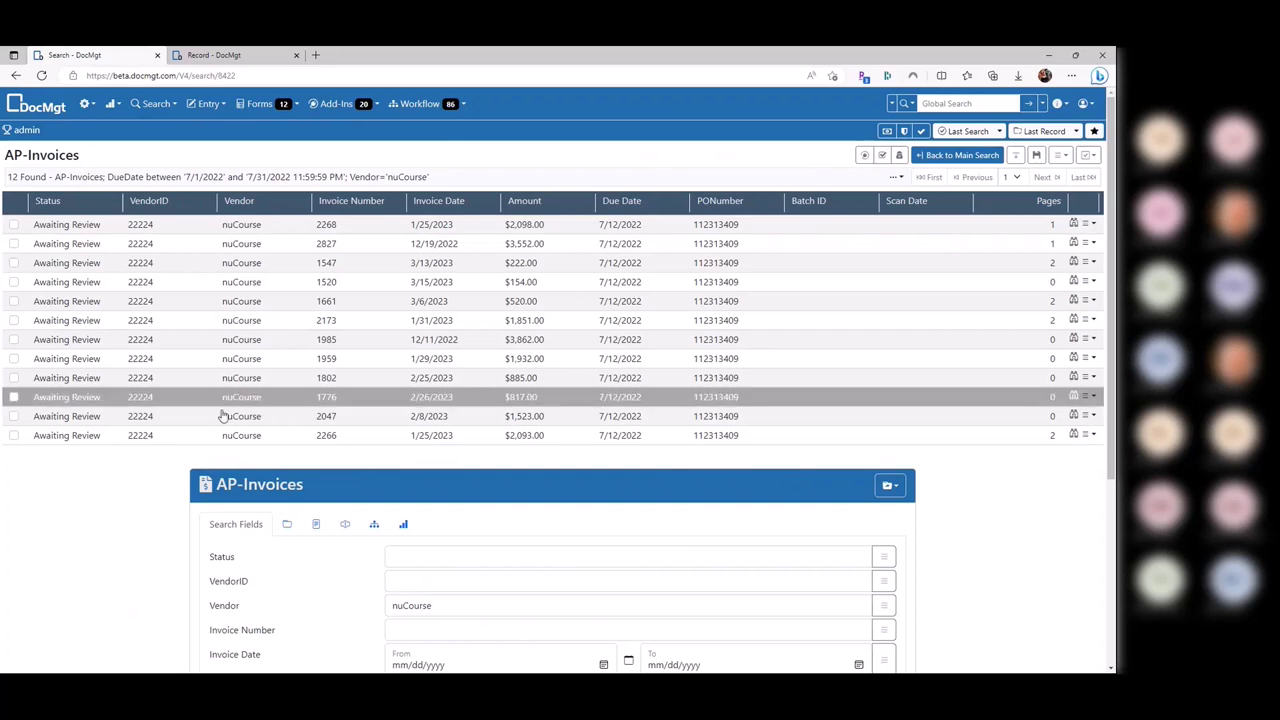
pyautogui.click(966, 158)
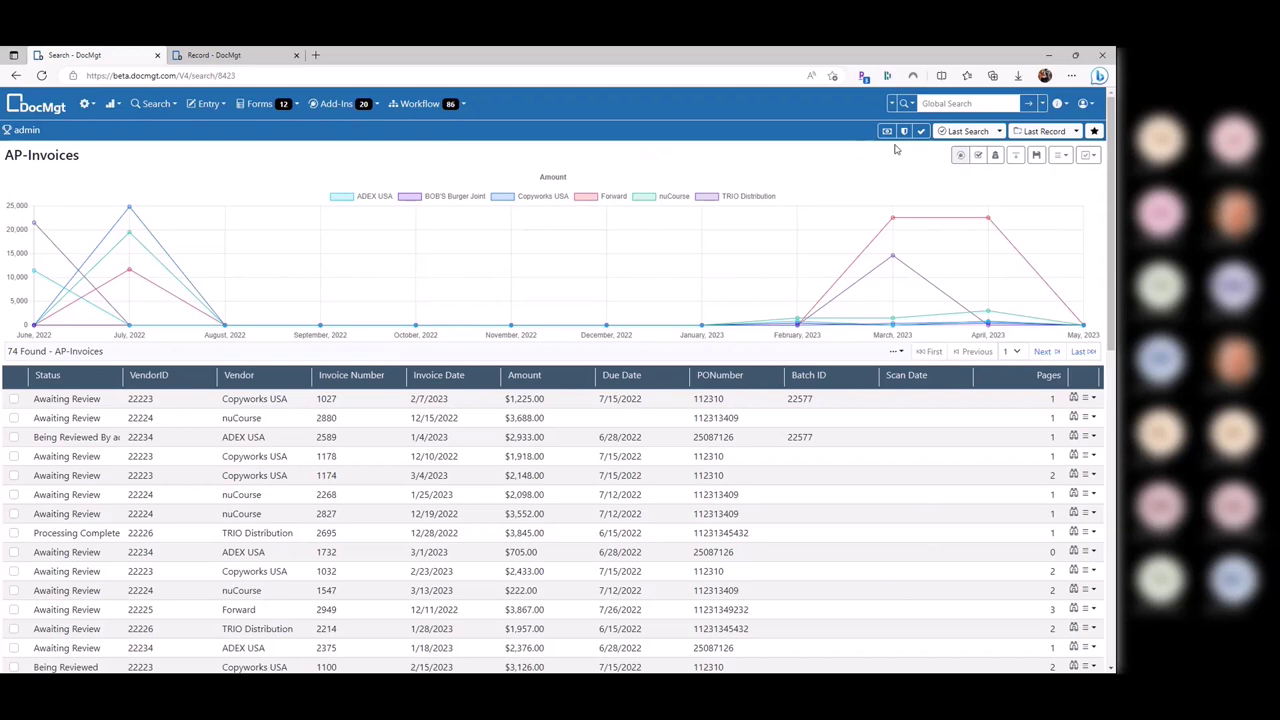
pyautogui.scroll(-2, 617, 458)
pyautogui.scroll(2, 652, 221)
# Add the charts of "AP-Invoices - Charted and Grouped" and "UI - Overdue or due in 10 Days" to the home screen
pyautogui.click(35, 108)
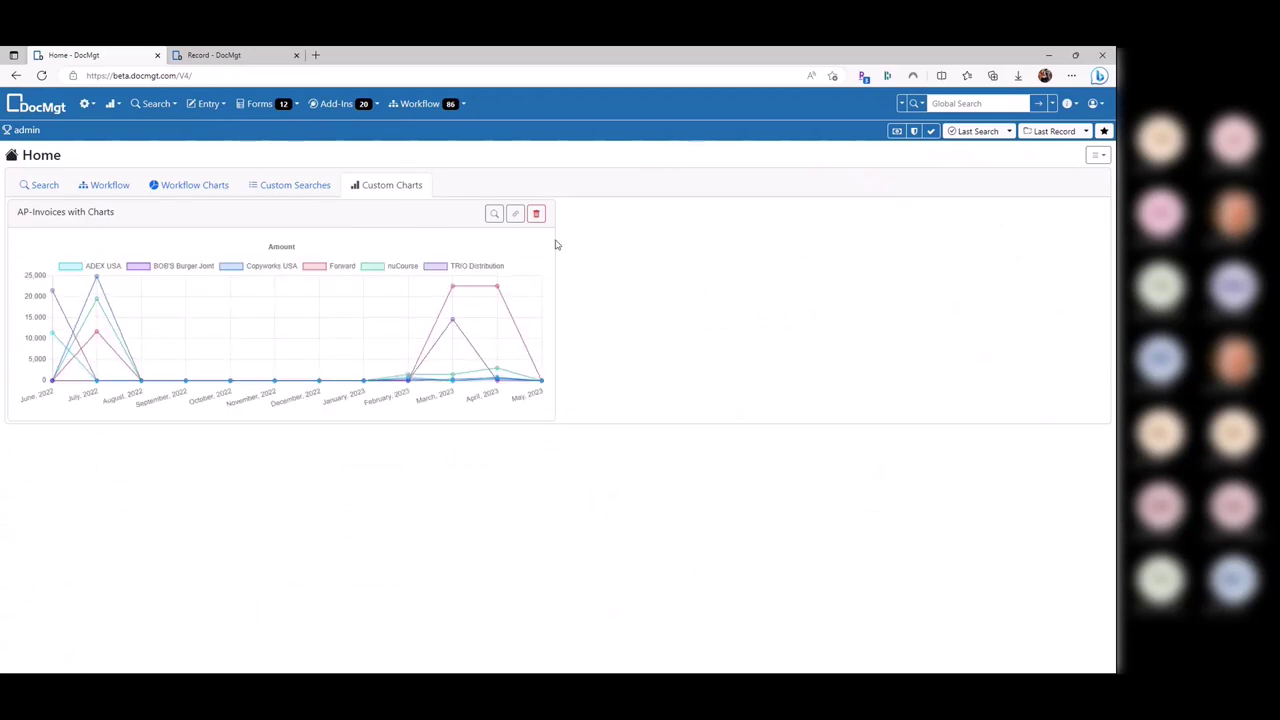
pyautogui.click(1051, 106)
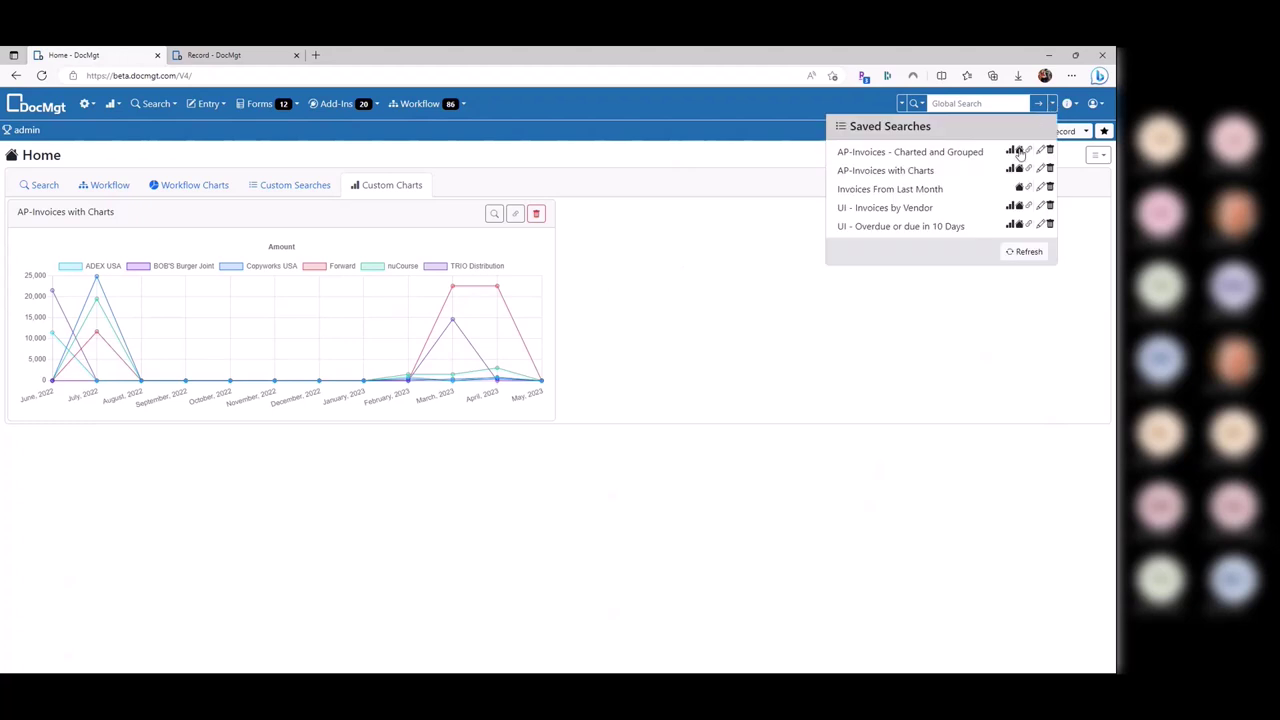
pyautogui.click(1011, 151)
pyautogui.click(1051, 104)
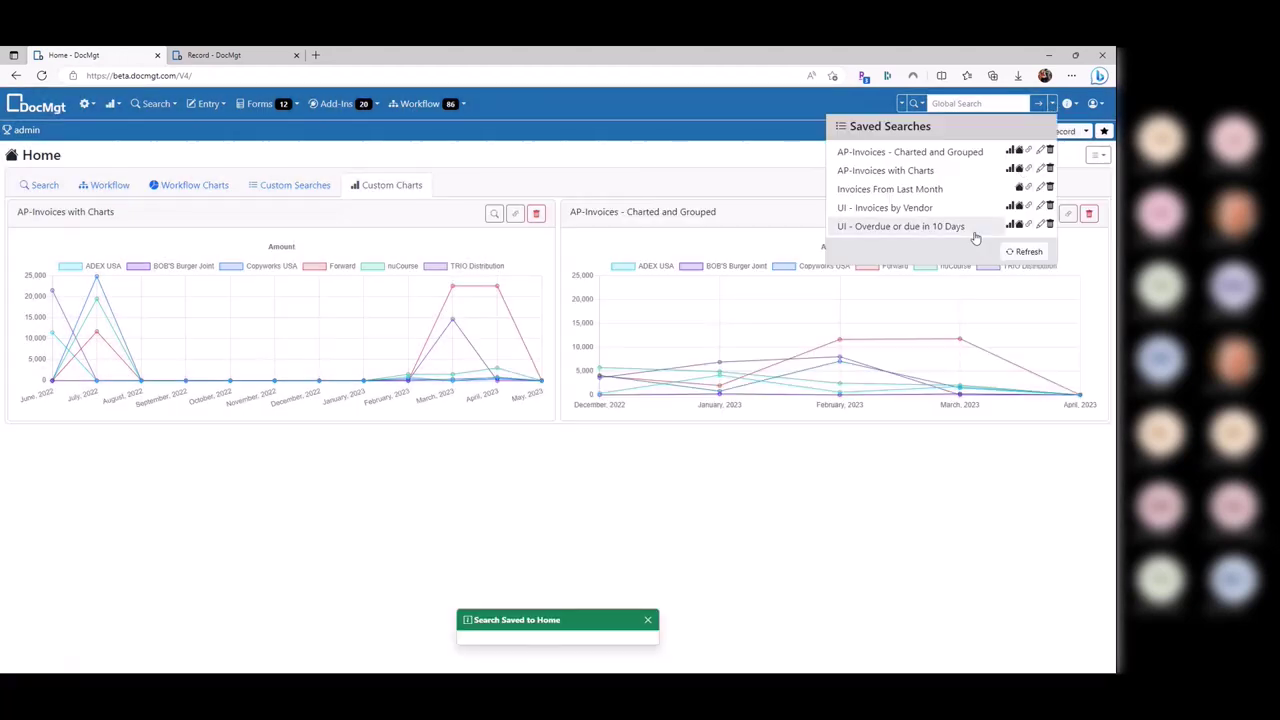
pyautogui.click(1010, 226)
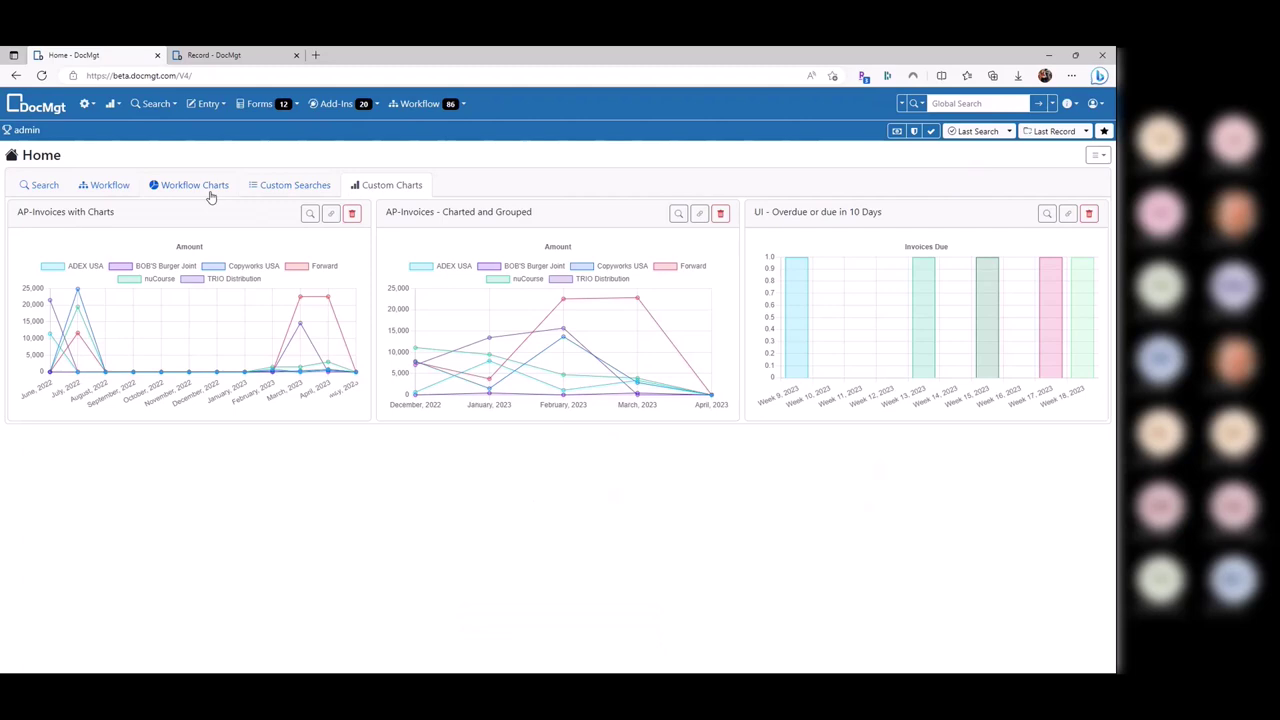
# Rerun the last search, and return home to look through the custom searches, workflow charts, search page and custom charts
pyautogui.click(993, 131)
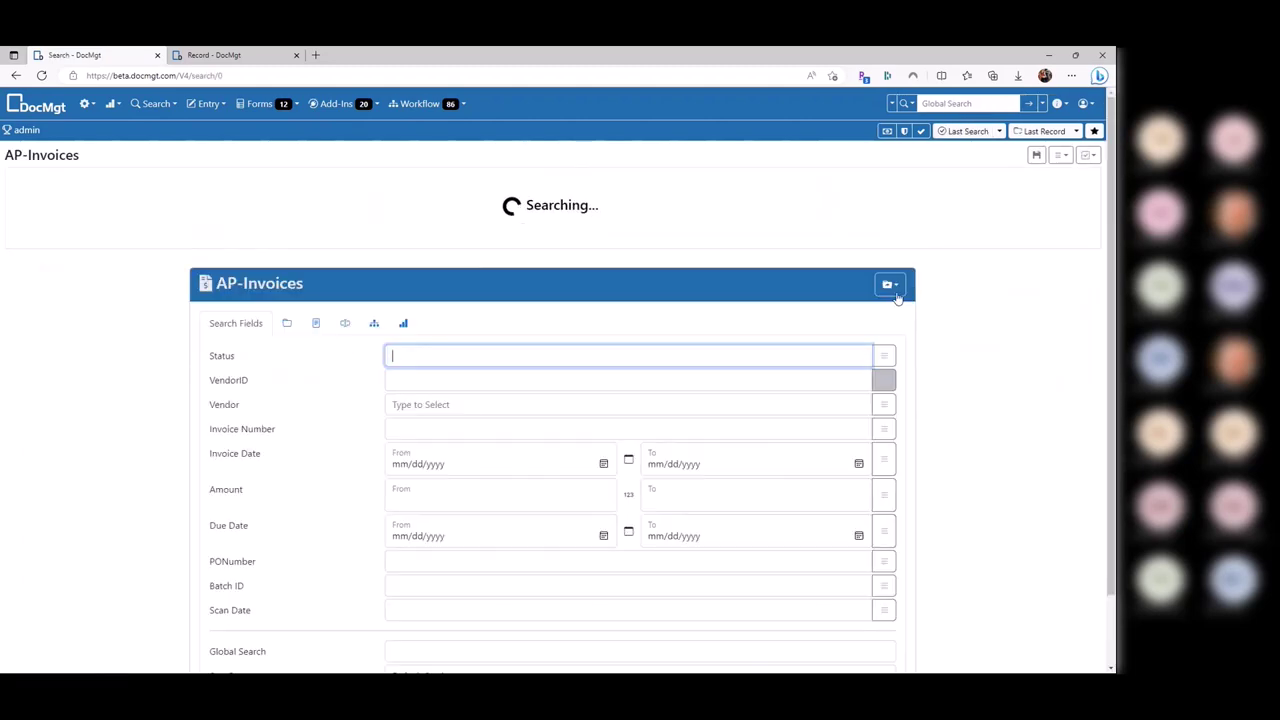
pyautogui.click(50, 110)
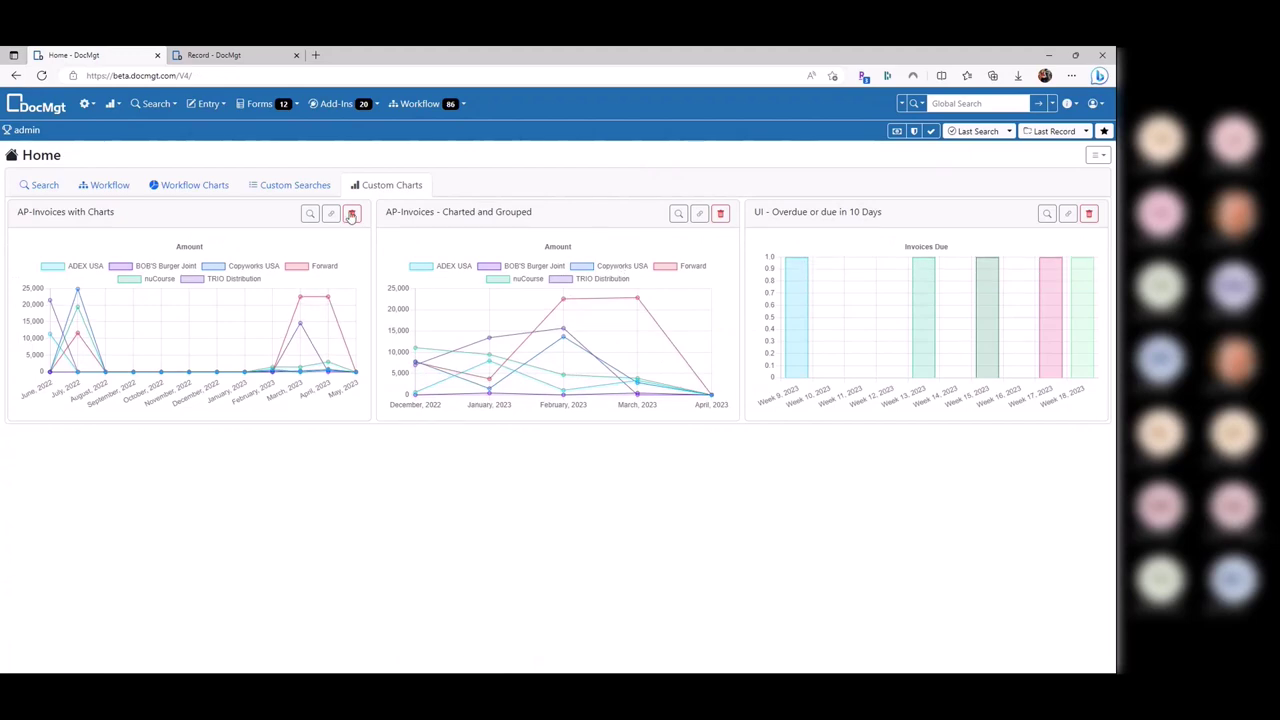
pyautogui.click(298, 188)
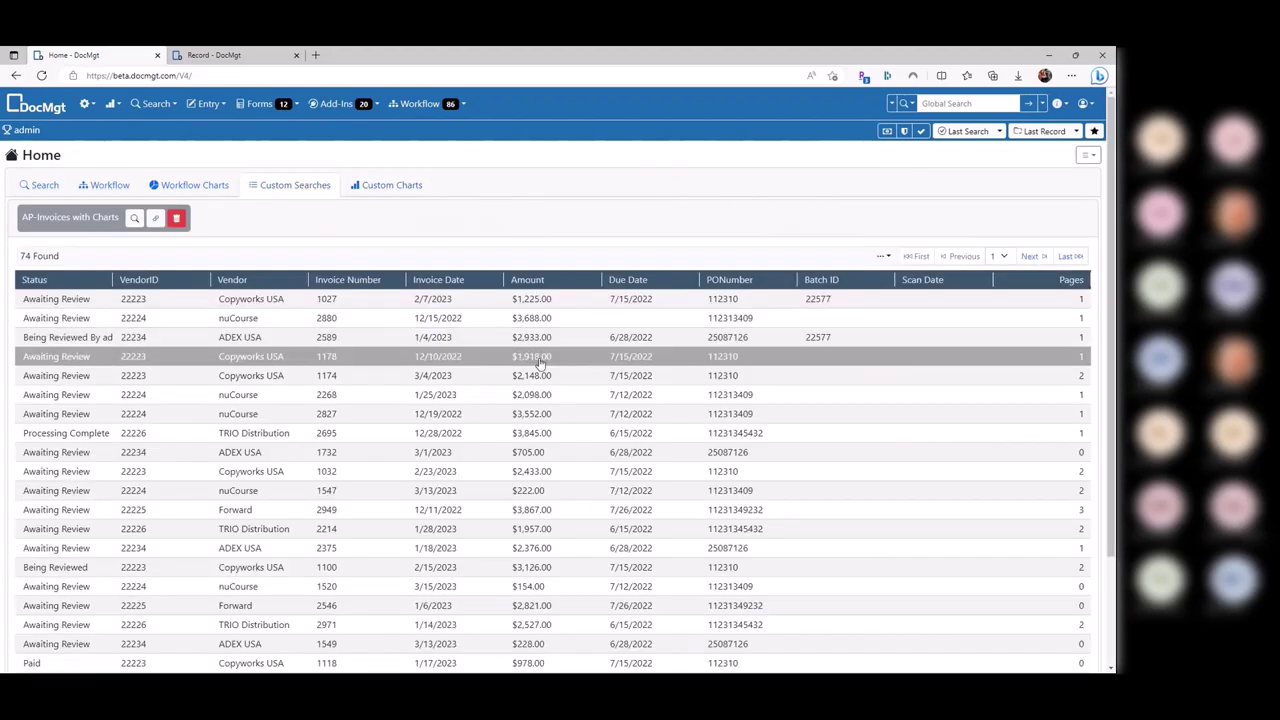
pyautogui.click(206, 186)
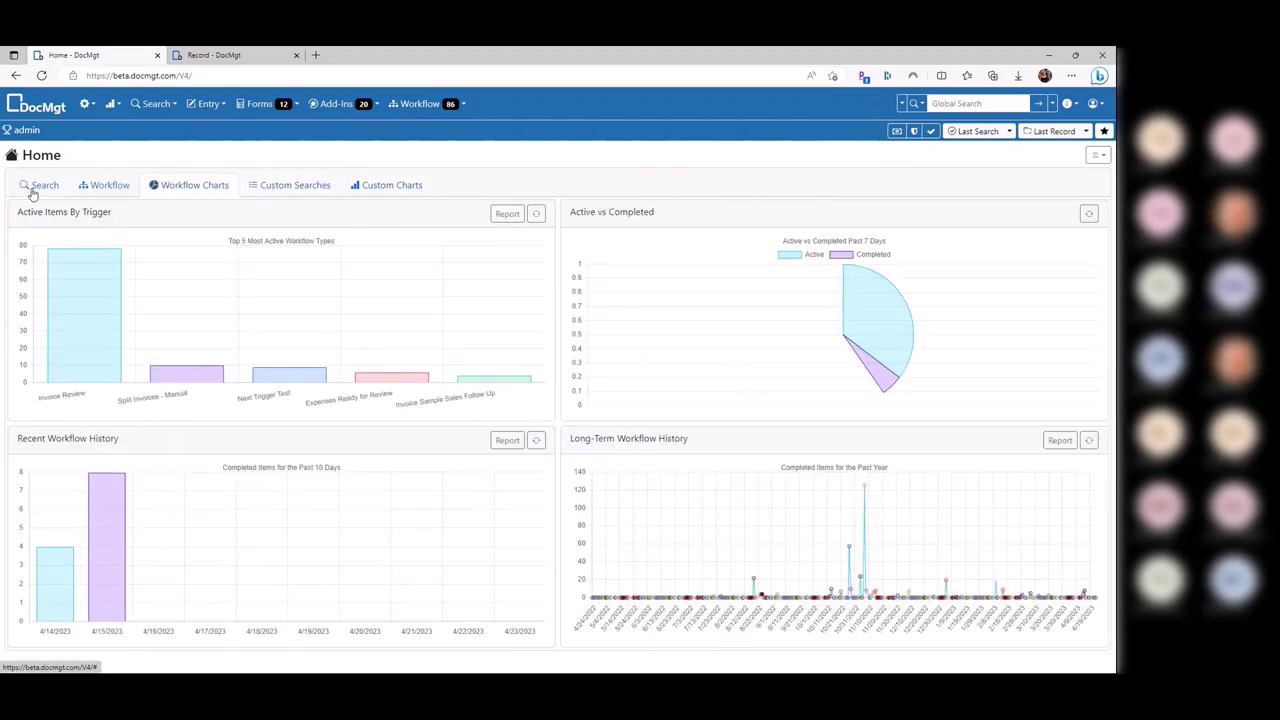
pyautogui.click(40, 186)
pyautogui.click(376, 190)
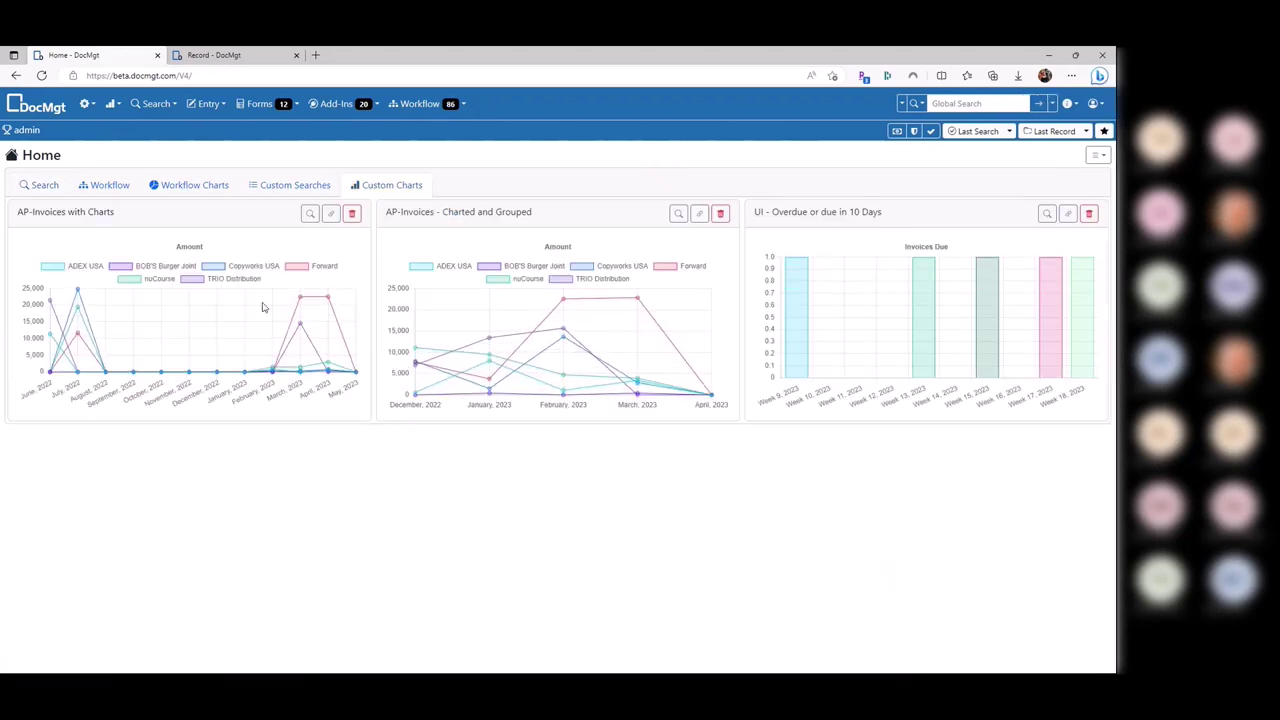
# Open the full search behind the "AP-Invoices with Charts" home chart, look through its results, and return home
pyautogui.click(309, 214)
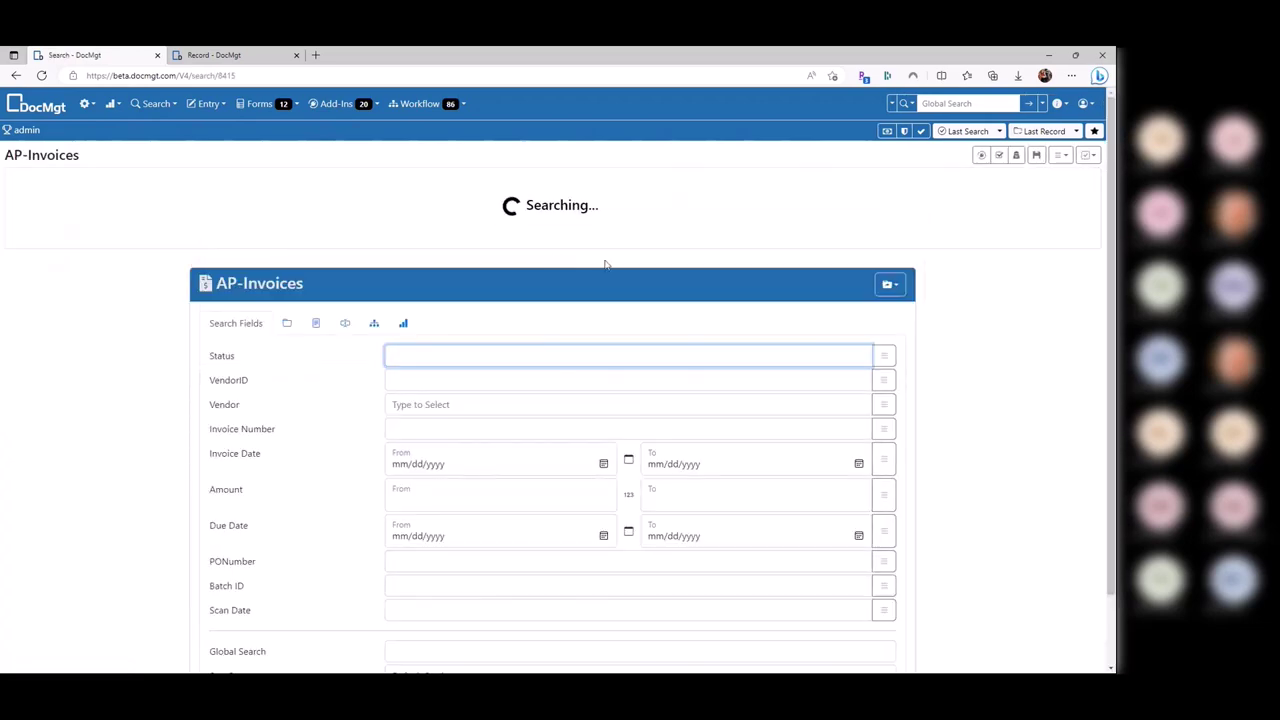
pyautogui.scroll(-5, 521, 467)
pyautogui.scroll(4, 521, 467)
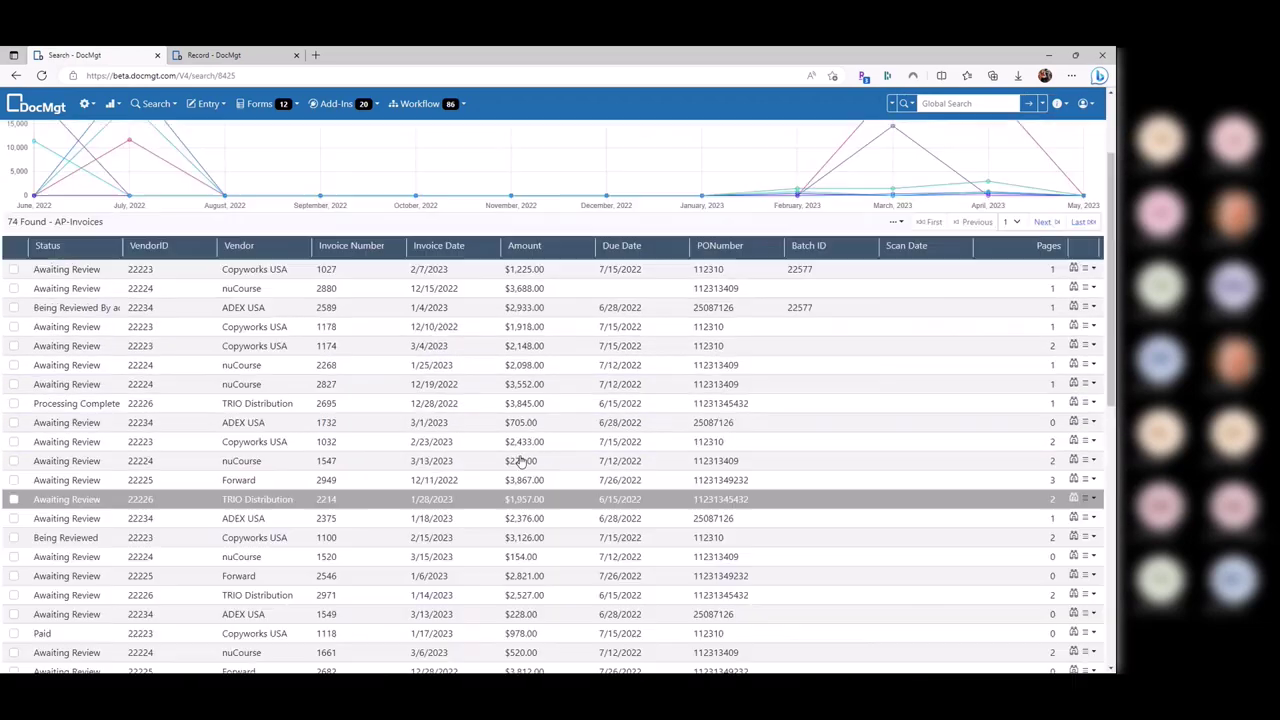
pyautogui.click(40, 106)
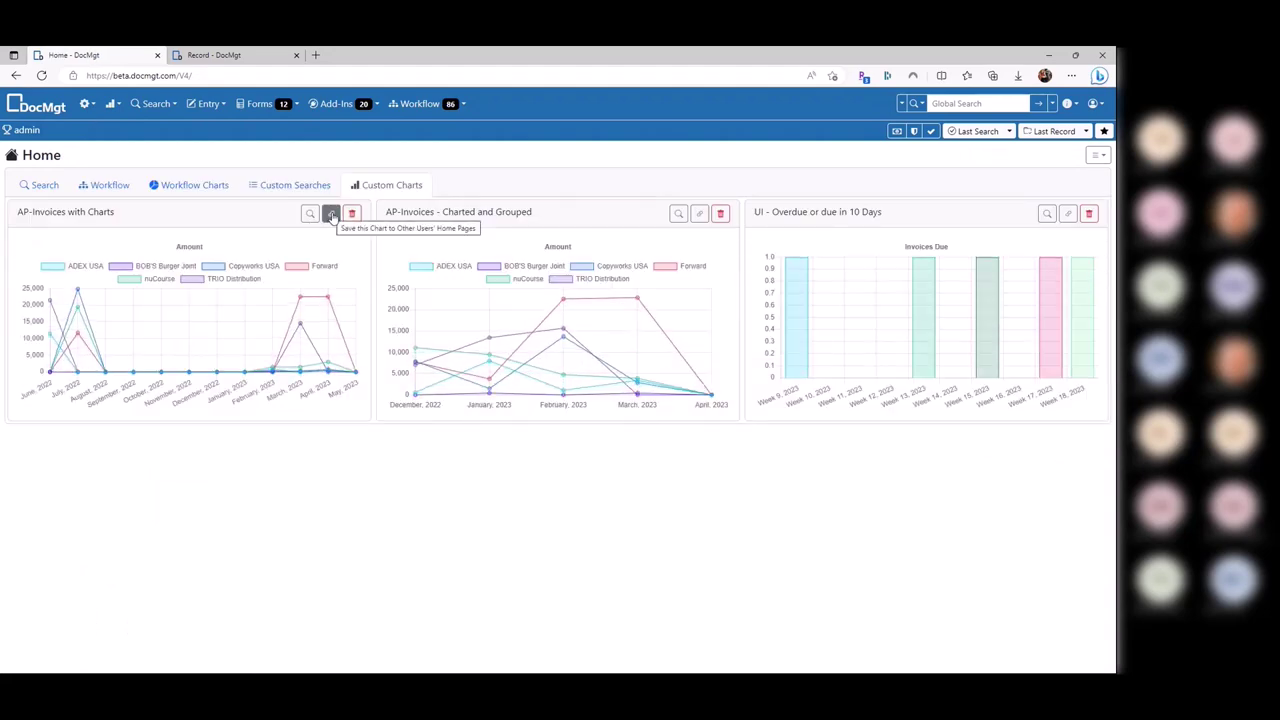
# Start sharing the custom search "AP-Invoices with Charts" to other users' home pages, selecting the Accountant team and opening its user choices
pyautogui.click(306, 189)
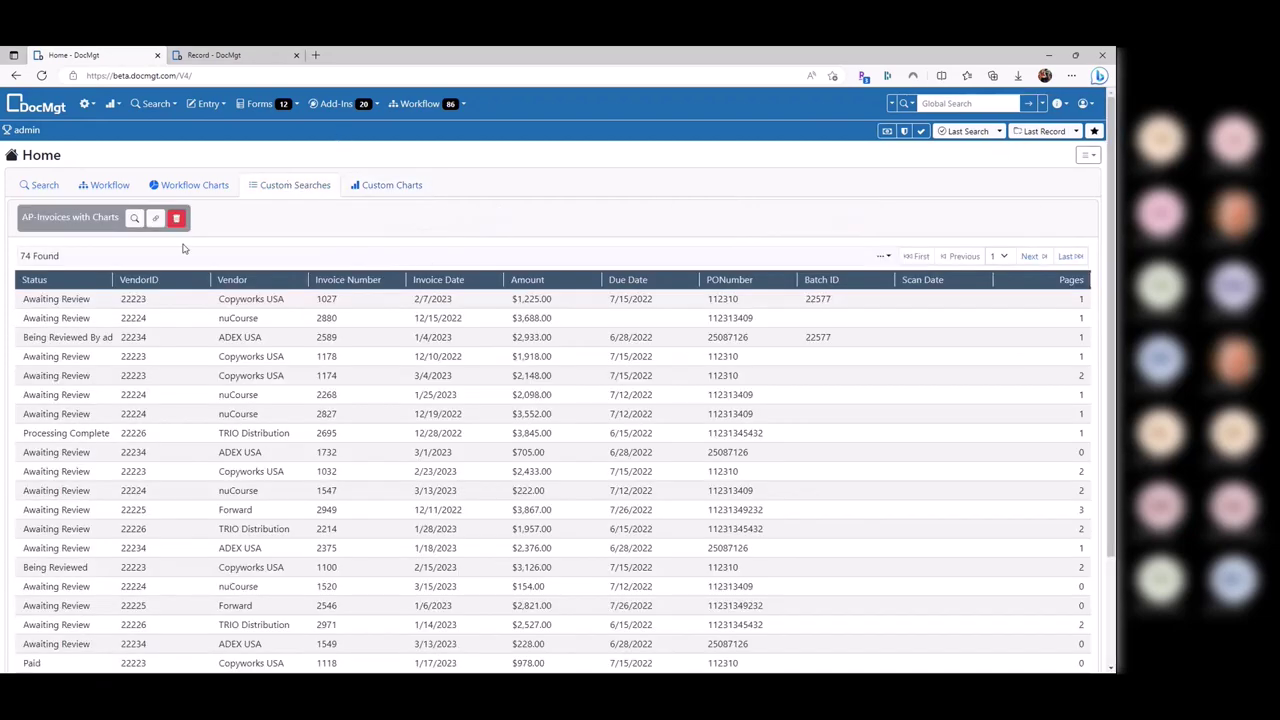
pyautogui.click(155, 219)
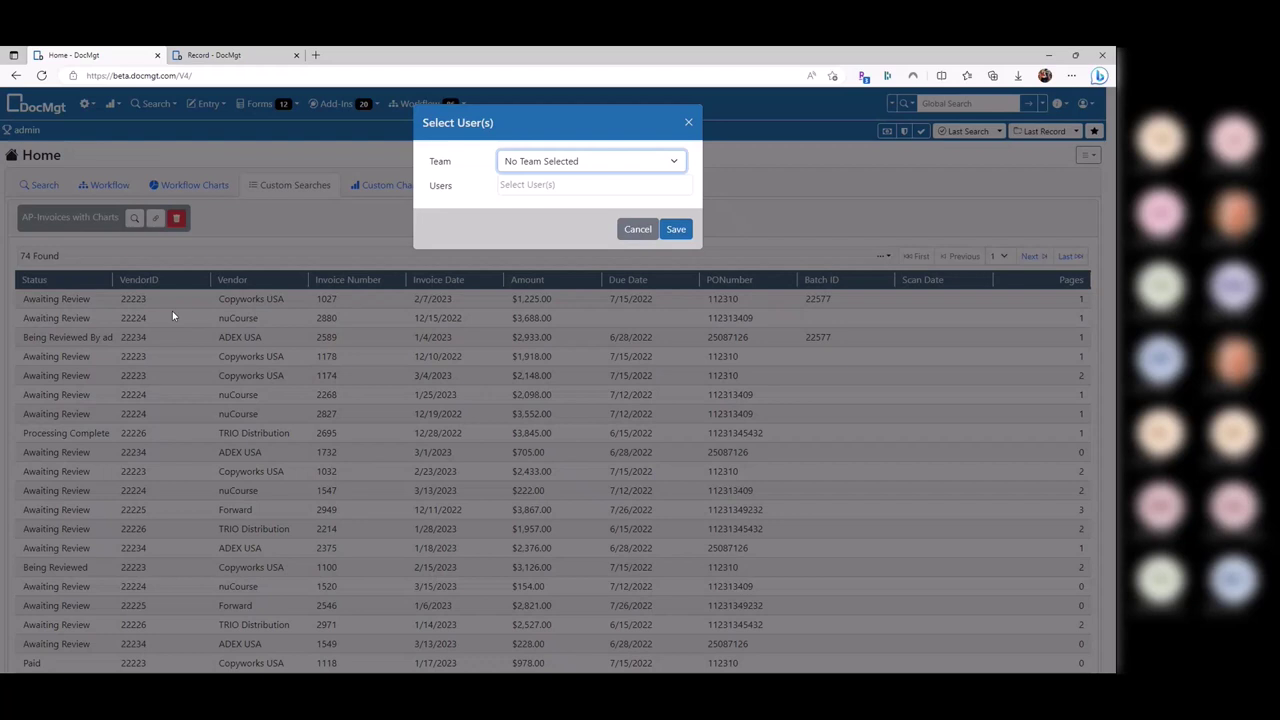
pyautogui.click(543, 163)
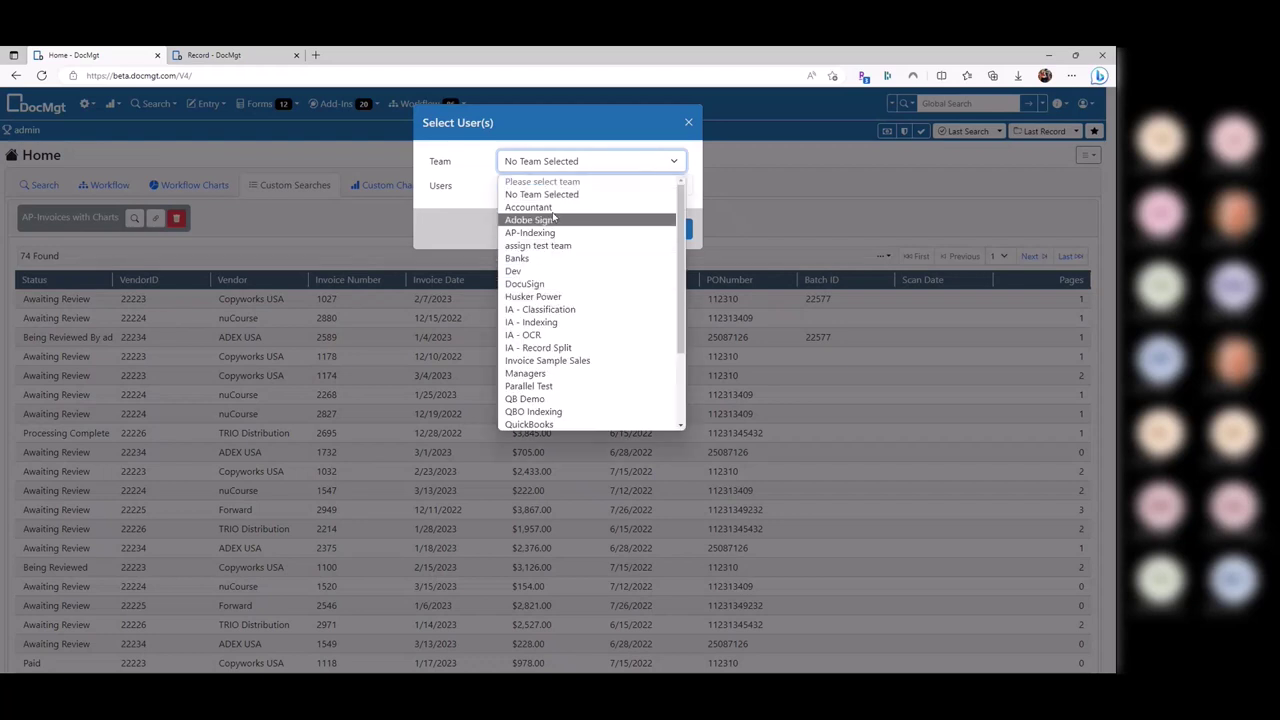
pyautogui.click(520, 201)
pyautogui.click(527, 215)
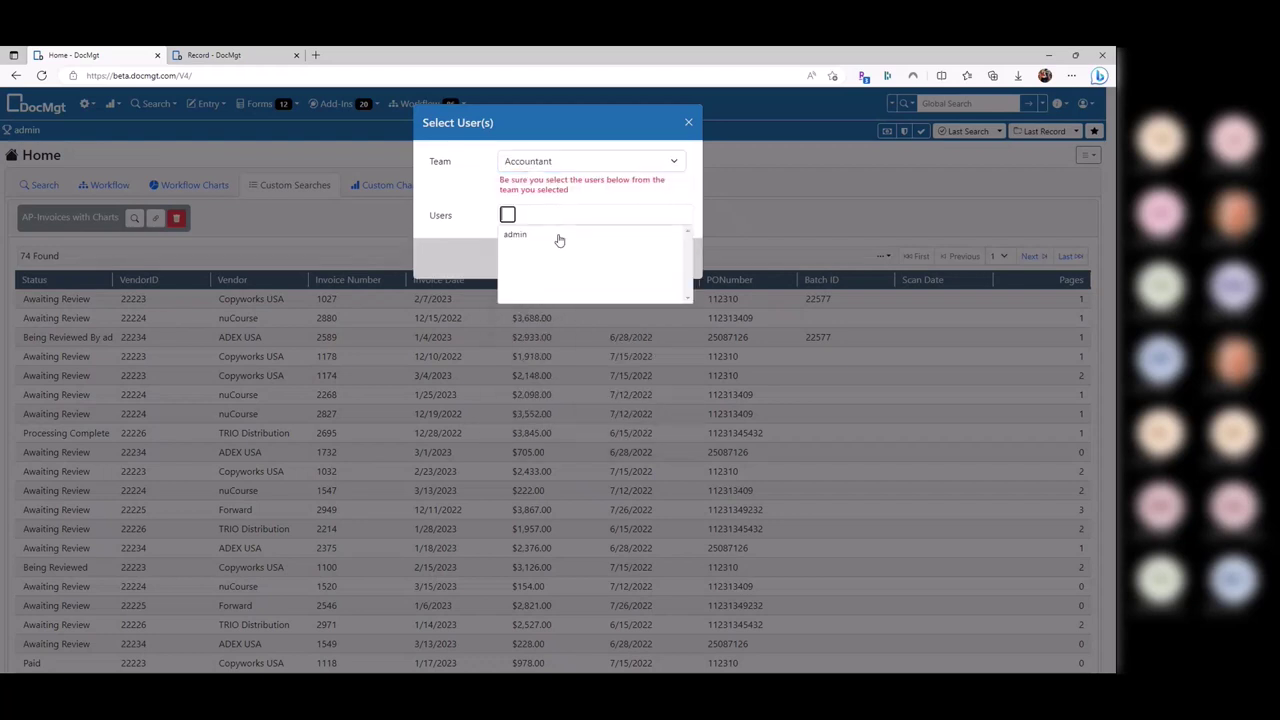
# Switch the share dialog's team from Accountant to AP-Indexing and check the users available in it
pyautogui.click(508, 244)
pyautogui.click(556, 166)
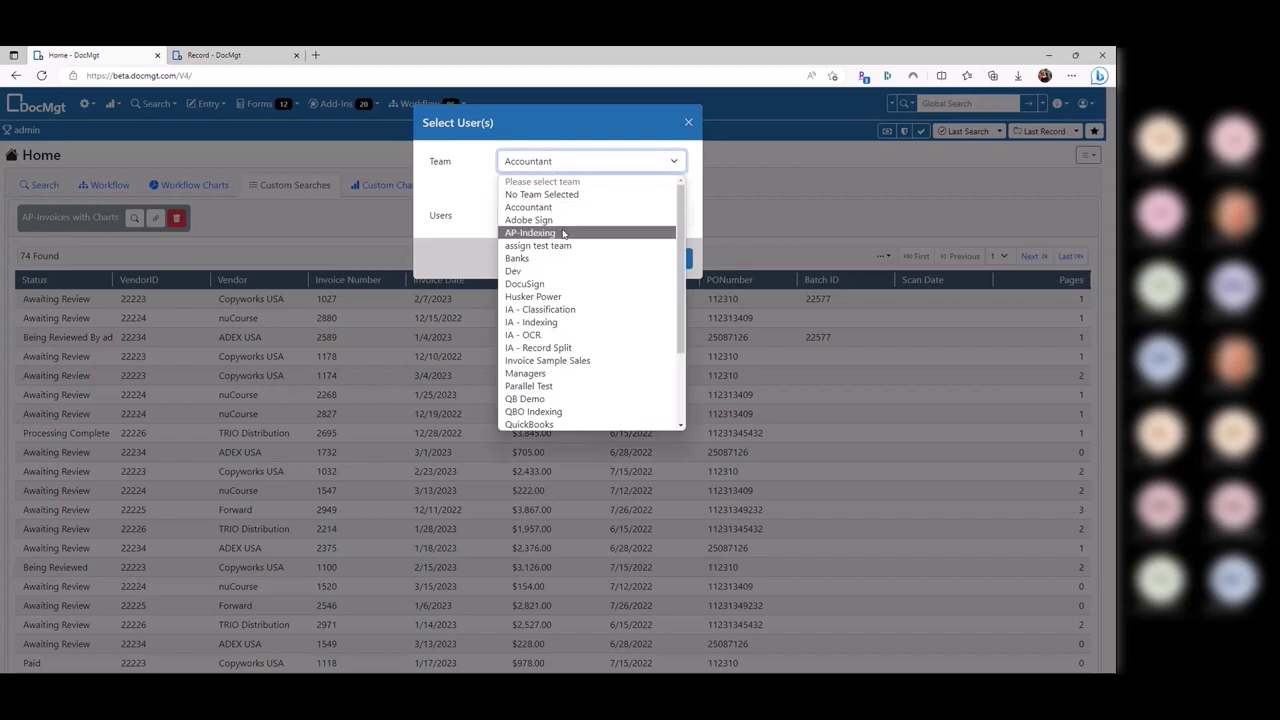
pyautogui.click(563, 232)
pyautogui.click(546, 216)
pyautogui.click(533, 216)
pyautogui.click(537, 173)
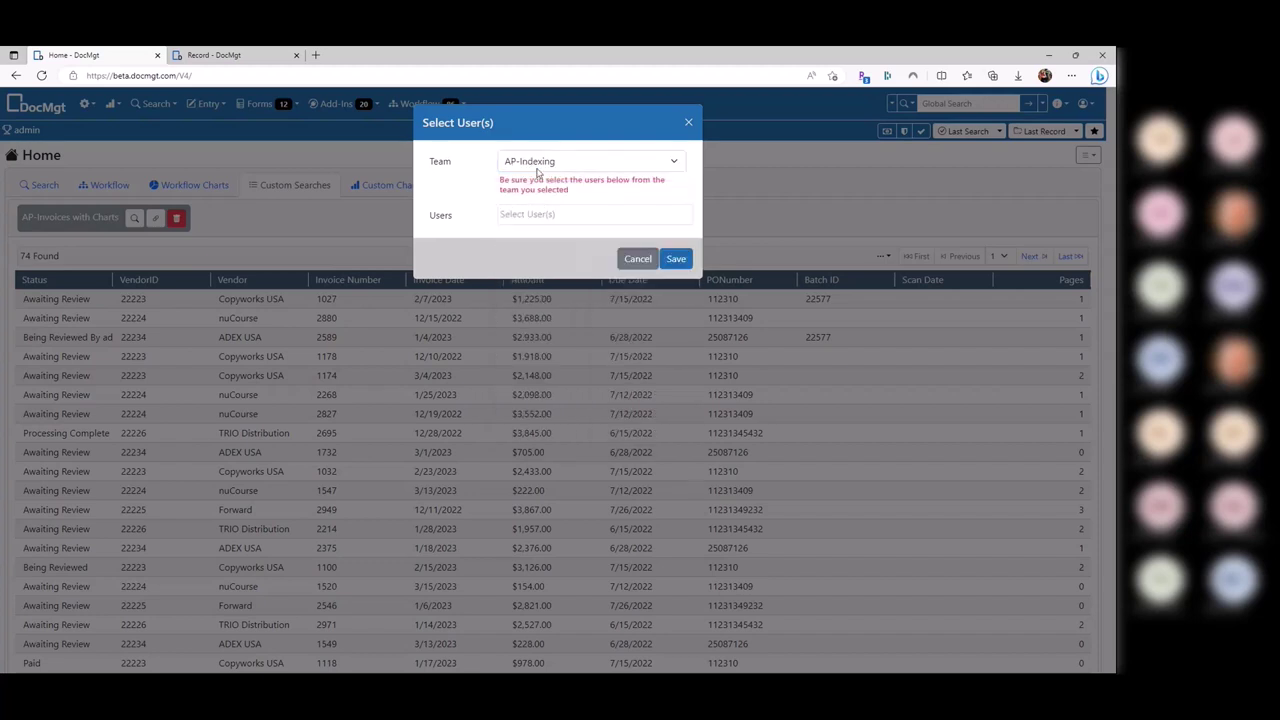
# Set the sharing team to IA - Classification and look through its users and the other available teams
pyautogui.click(544, 166)
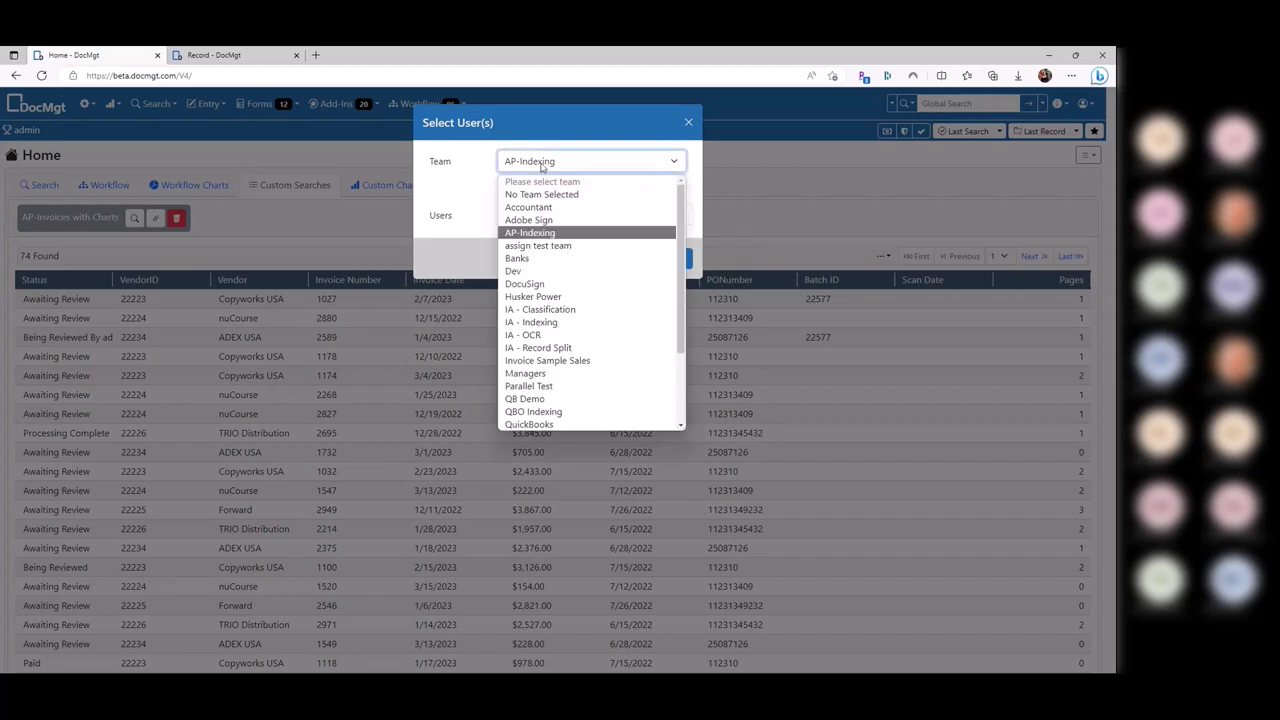
pyautogui.click(543, 311)
pyautogui.click(510, 214)
pyautogui.click(553, 183)
pyautogui.click(555, 166)
pyautogui.scroll(-2, 580, 380)
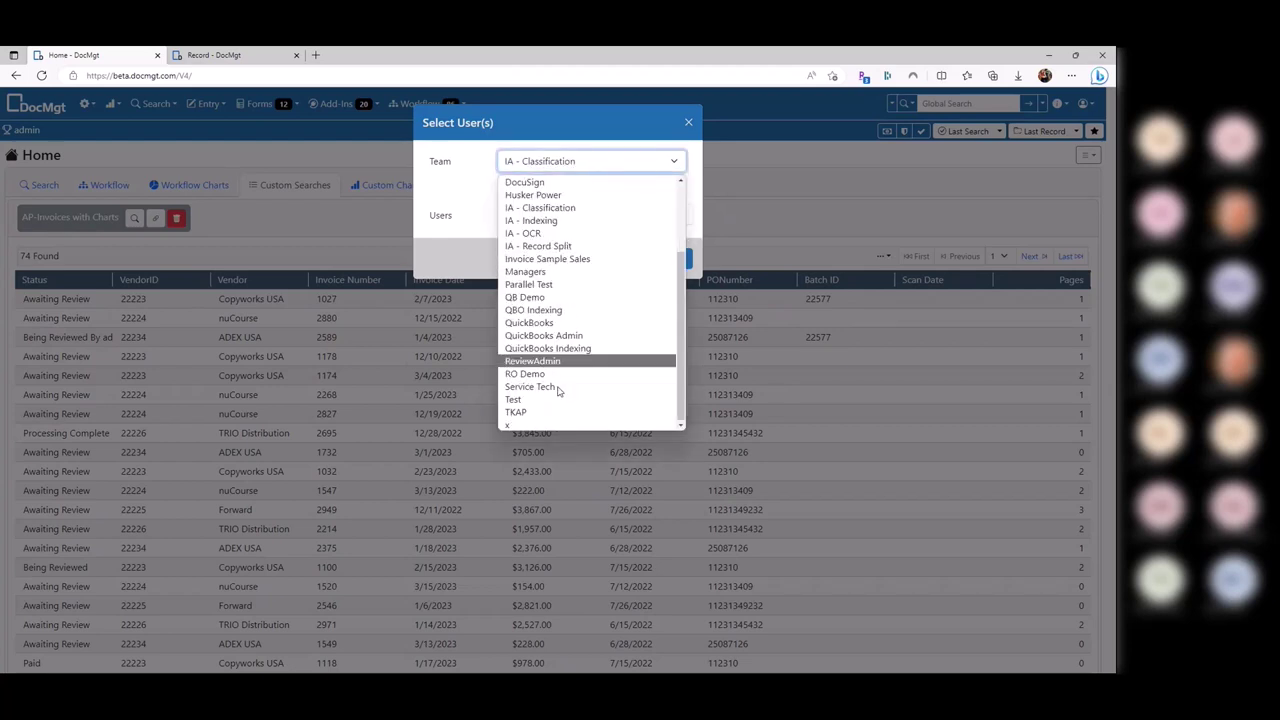
pyautogui.click(456, 175)
pyautogui.click(513, 168)
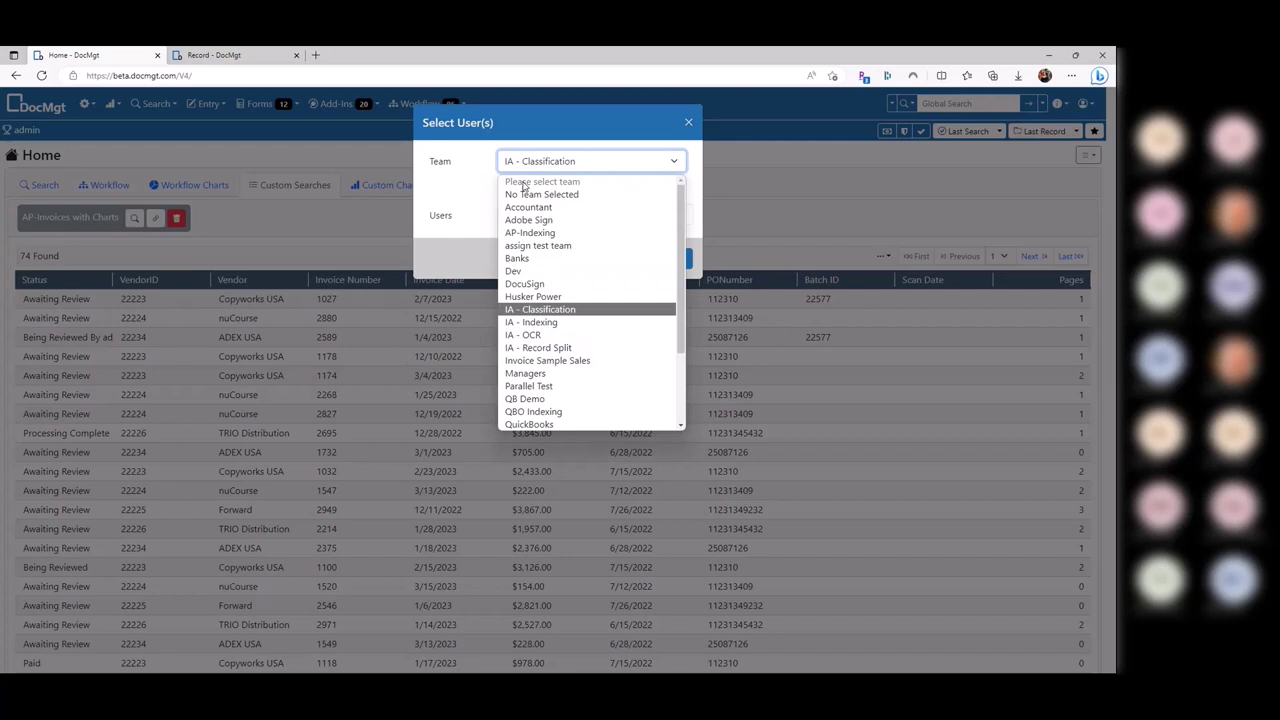
# Choose No Team Selected, pick four individual users to share the AP-Invoices with Charts search with, and cancel
pyautogui.click(523, 194)
pyautogui.click(543, 198)
pyautogui.click(535, 230)
pyautogui.click(535, 230)
pyautogui.click(541, 242)
pyautogui.click(543, 255)
pyautogui.click(538, 216)
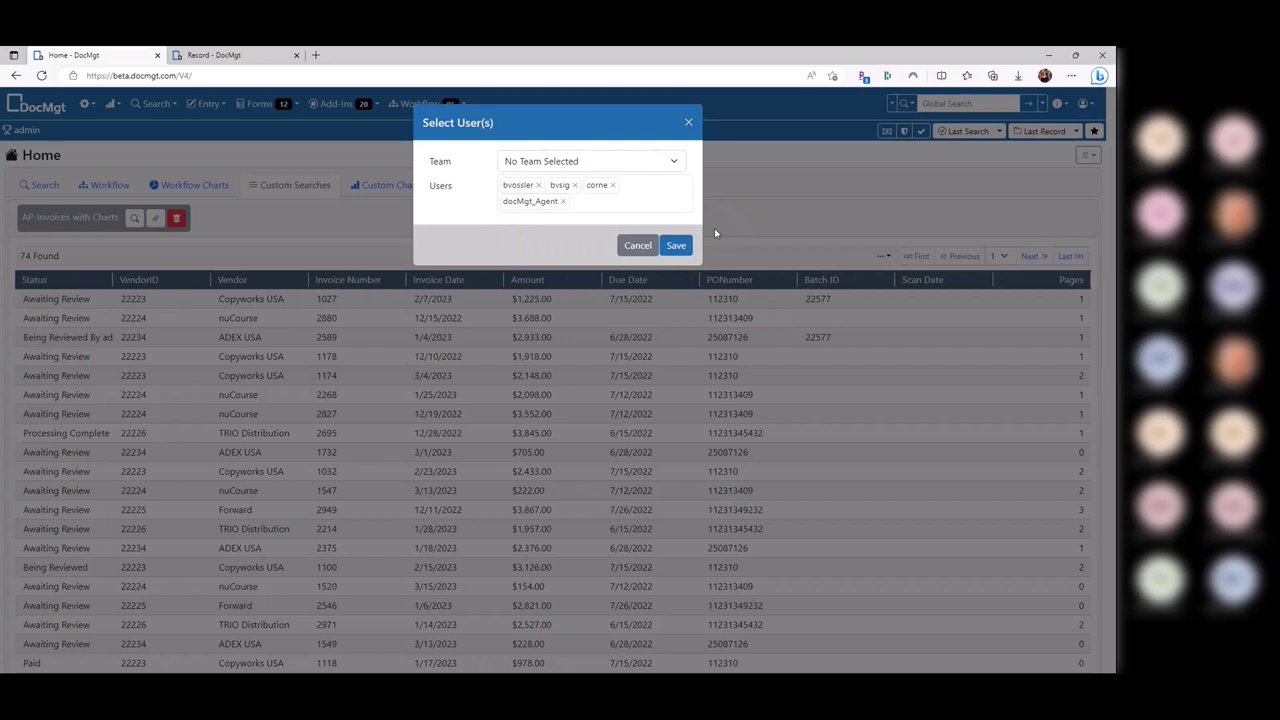
pyautogui.click(638, 247)
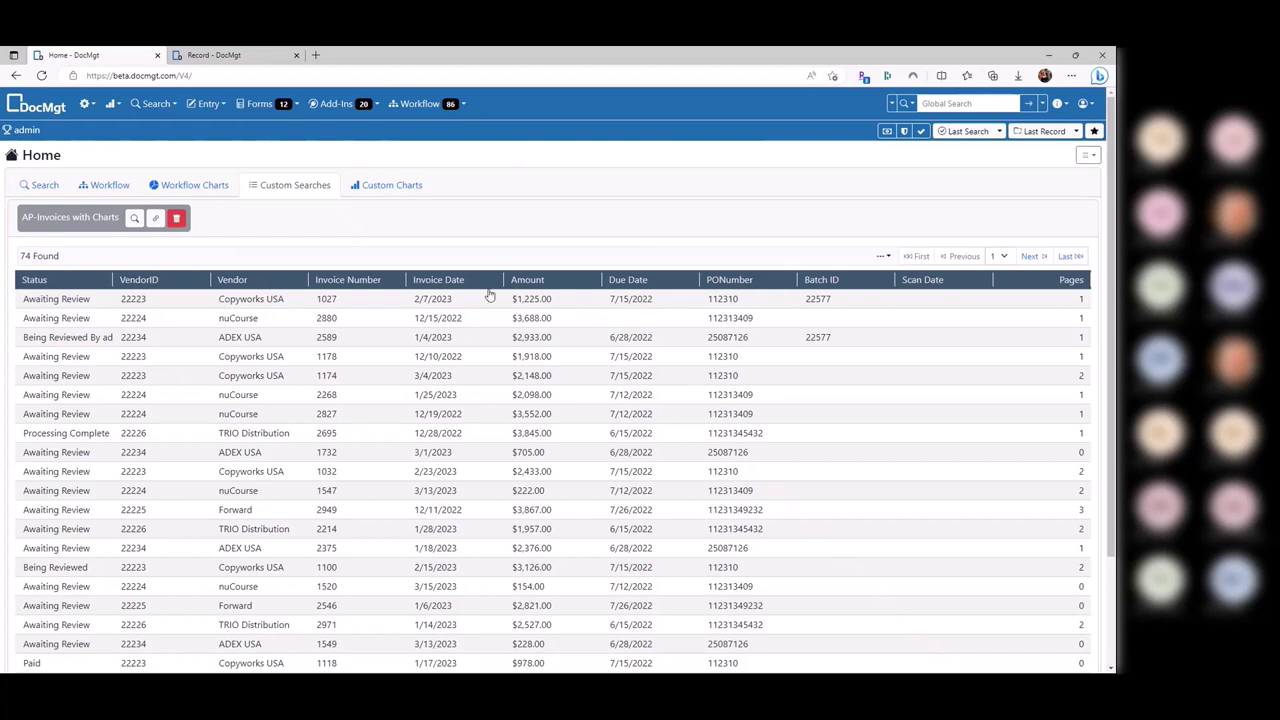
pyautogui.click(155, 218)
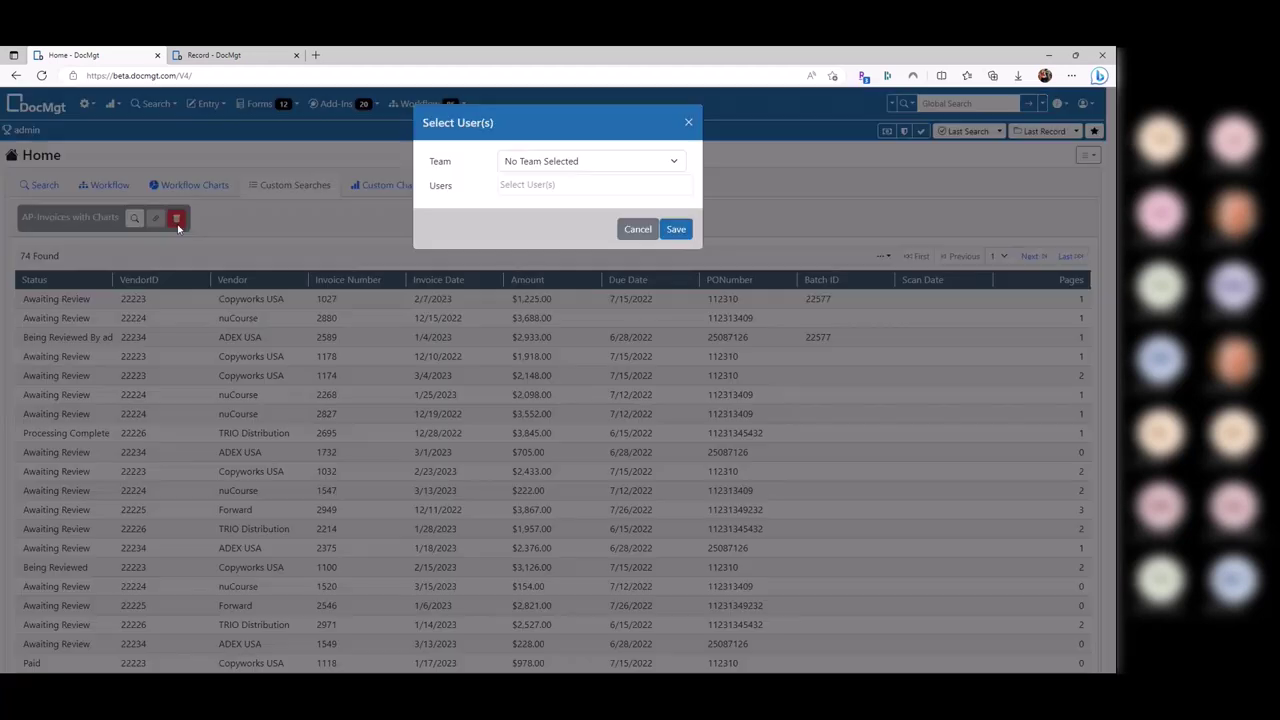
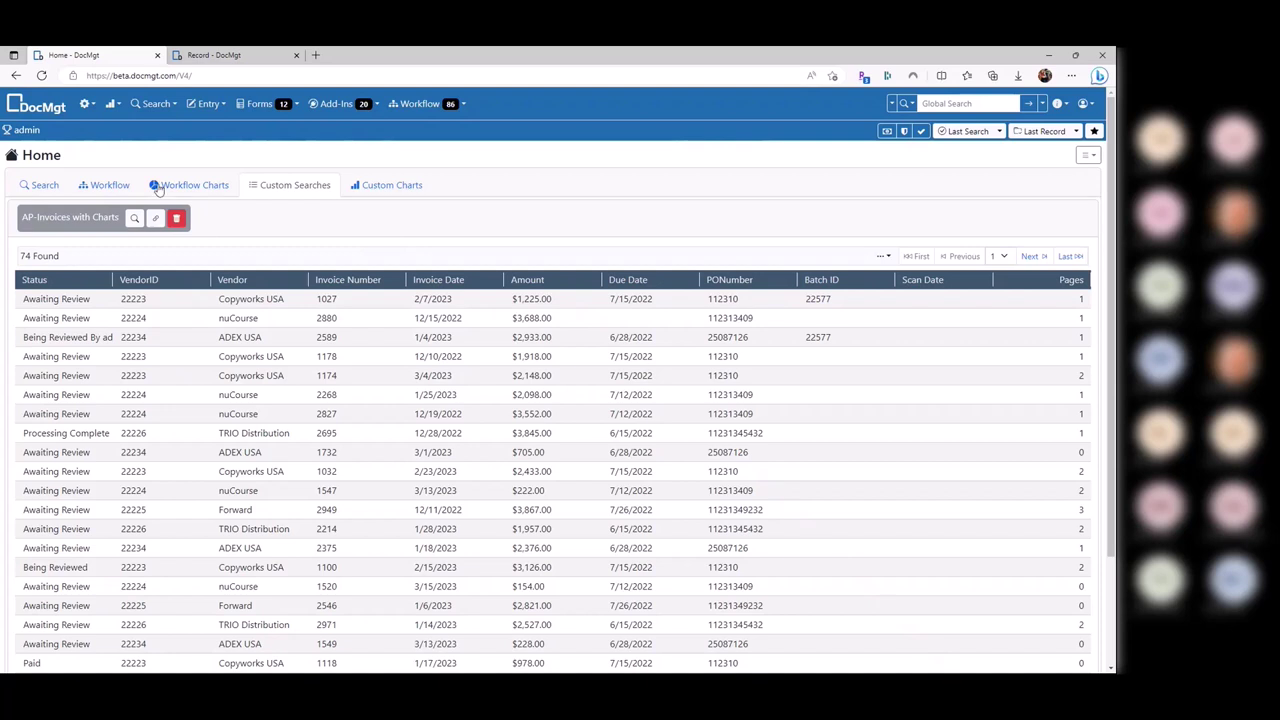
# Open the Banks team in the administration area and review its Shared Home Page Searches setting
pyautogui.click(86, 104)
pyautogui.click(222, 230)
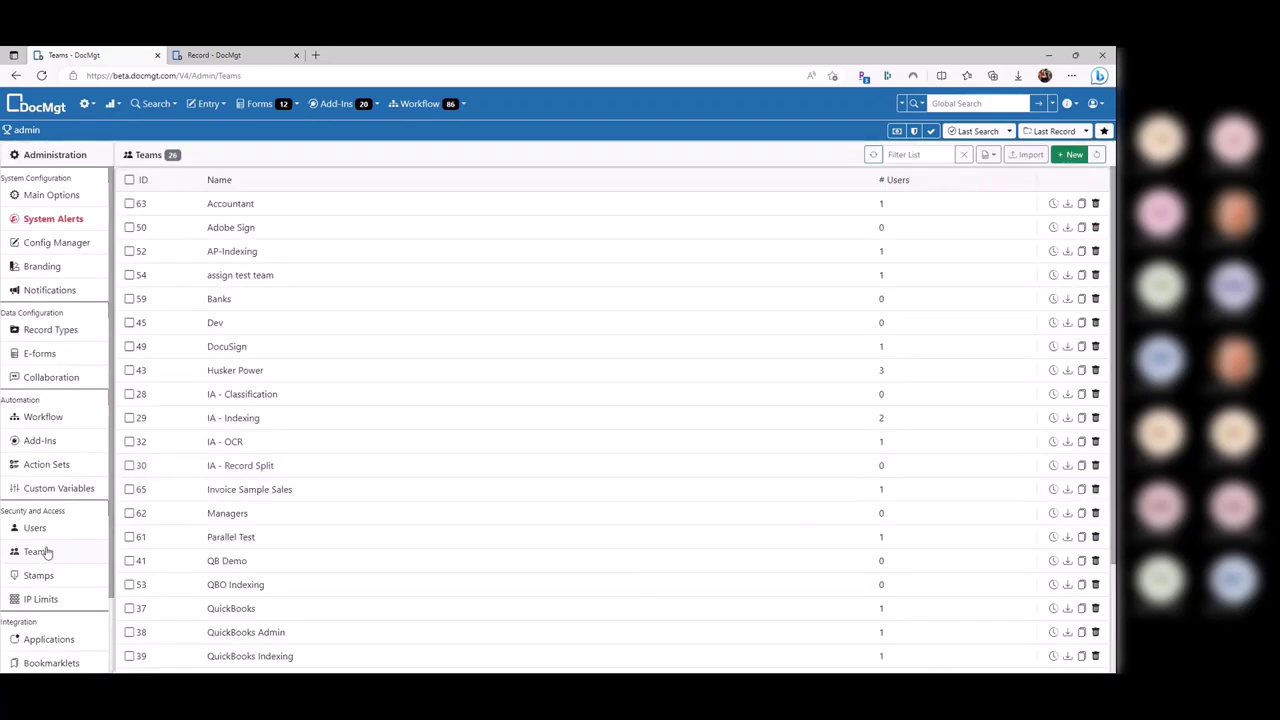
pyautogui.click(233, 299)
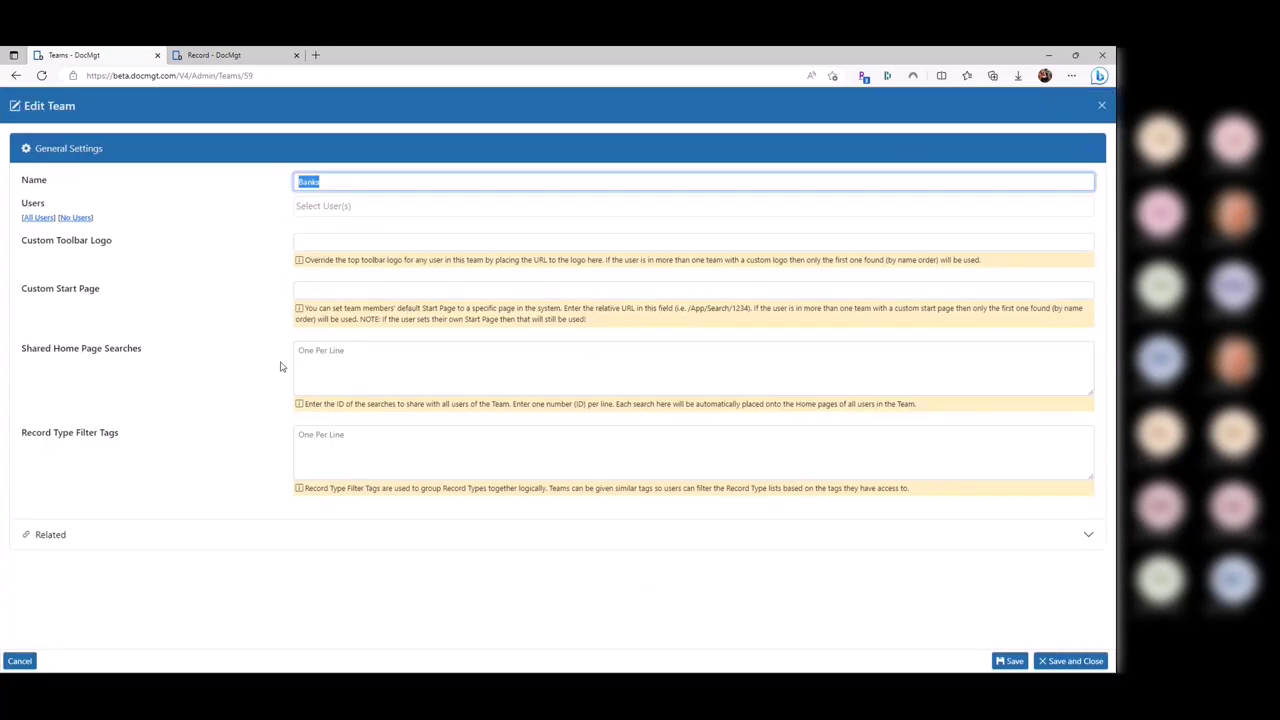
pyautogui.moveTo(21, 349); pyautogui.dragTo(143, 346)
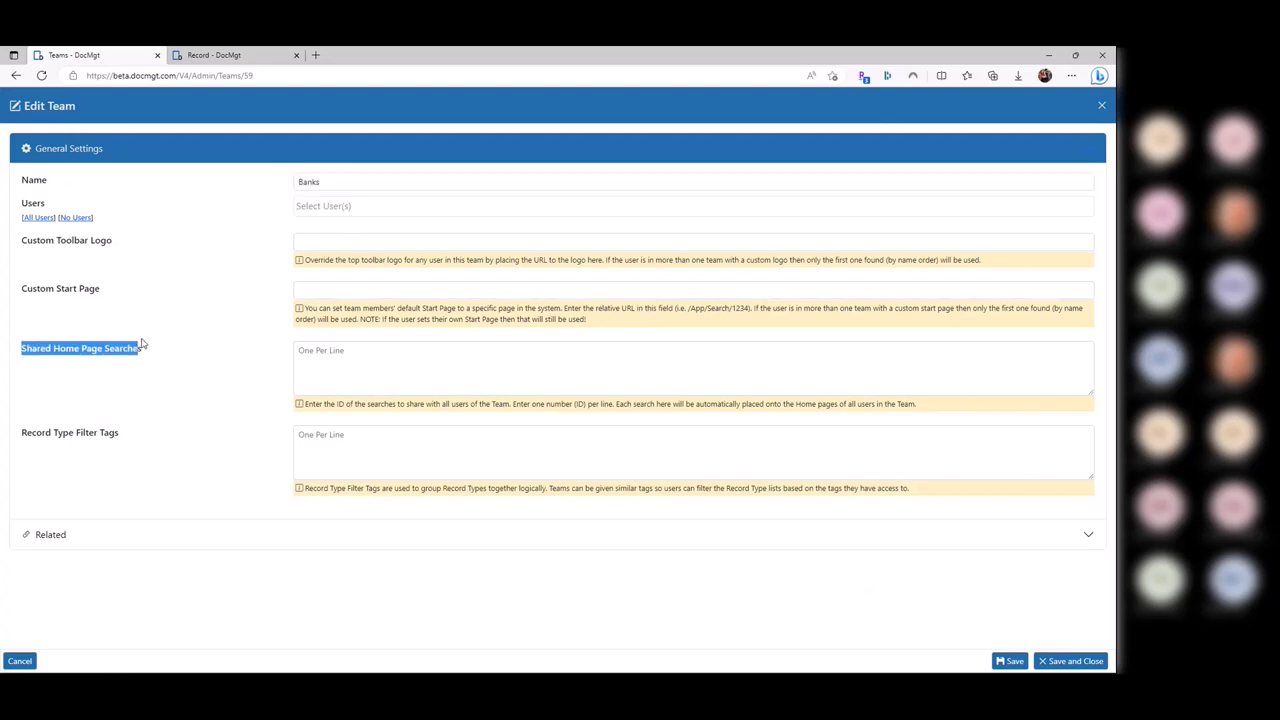
pyautogui.click(340, 367)
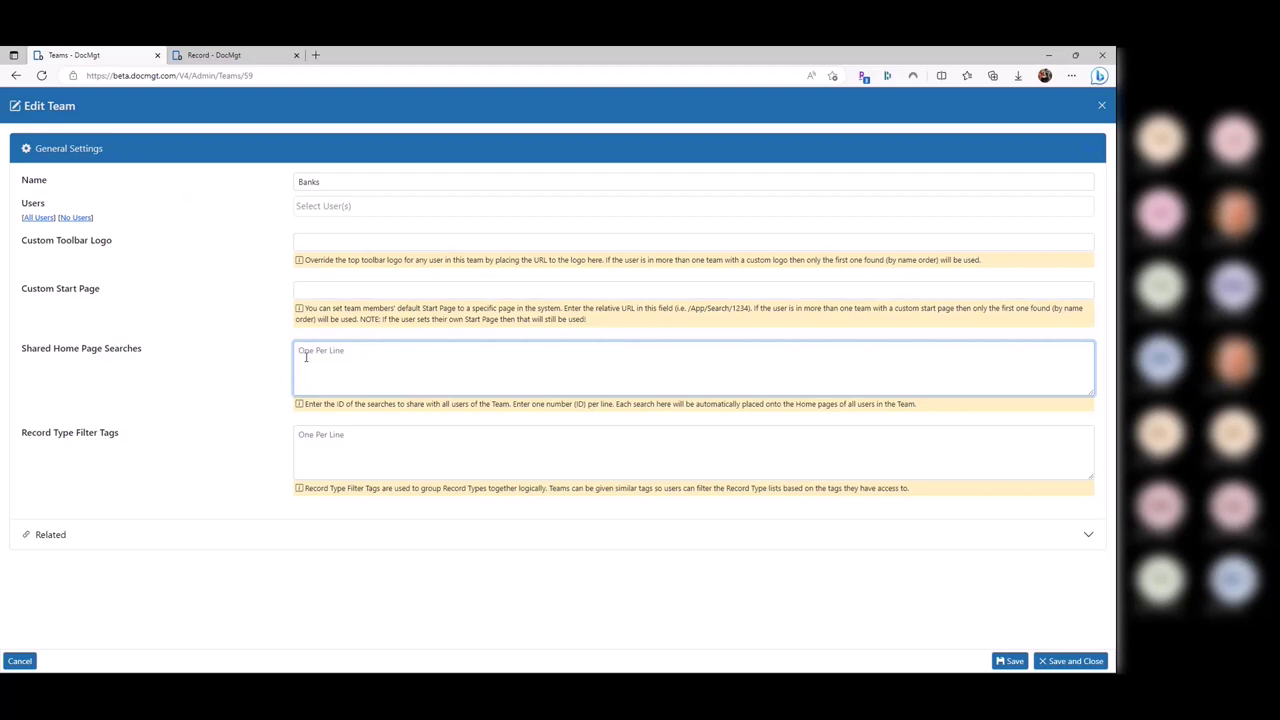
pyautogui.press('Escape')
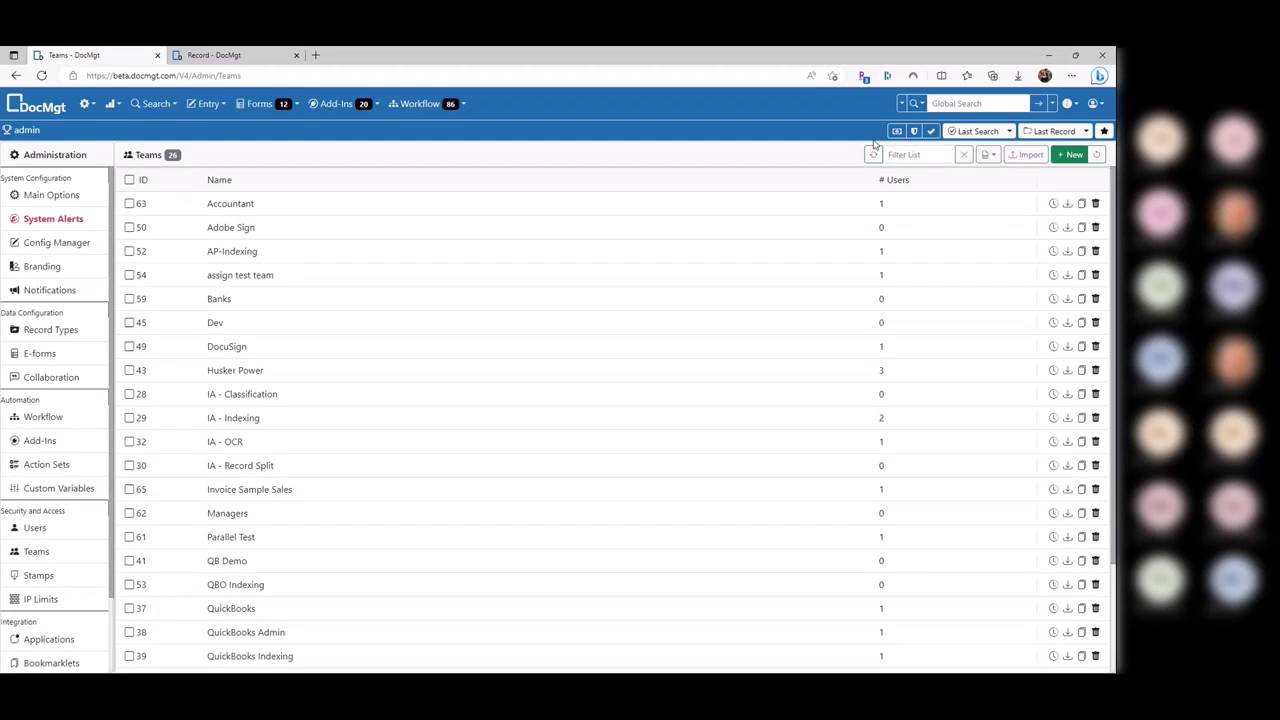
# Look up the Saved Search ID of the AP-Invoices with Charts saved search
pyautogui.click(993, 131)
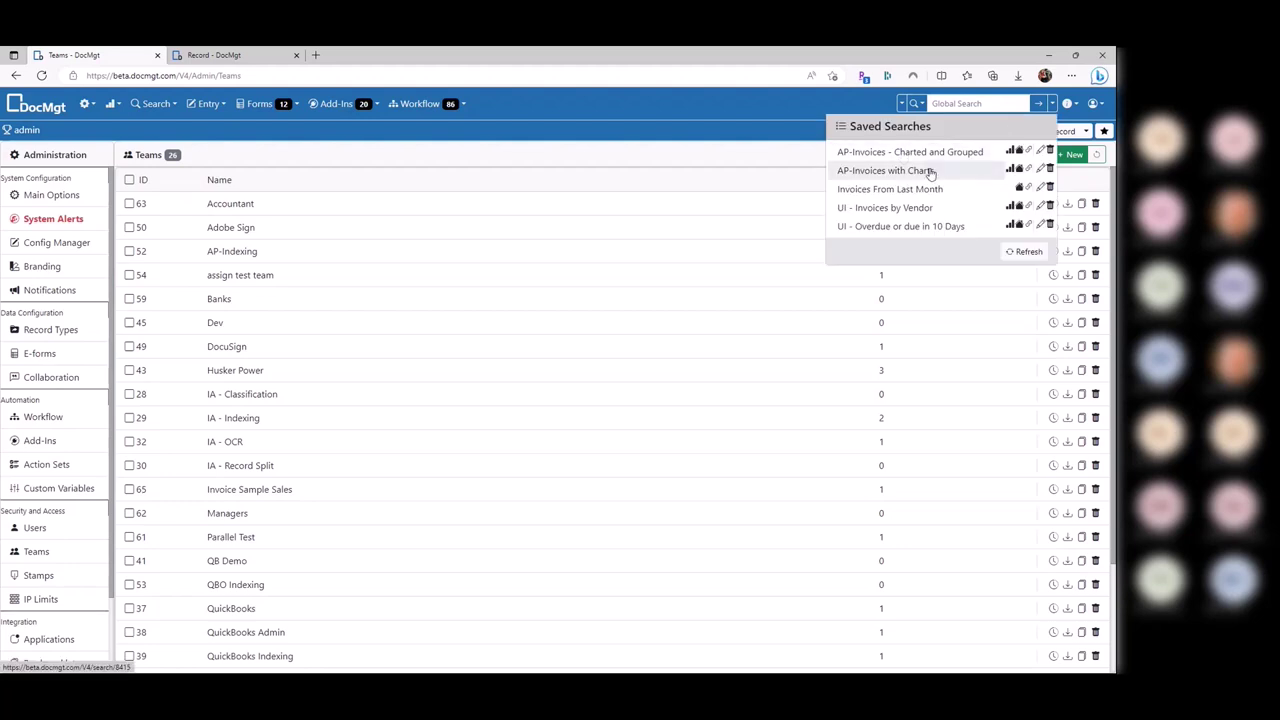
pyautogui.click(1040, 170)
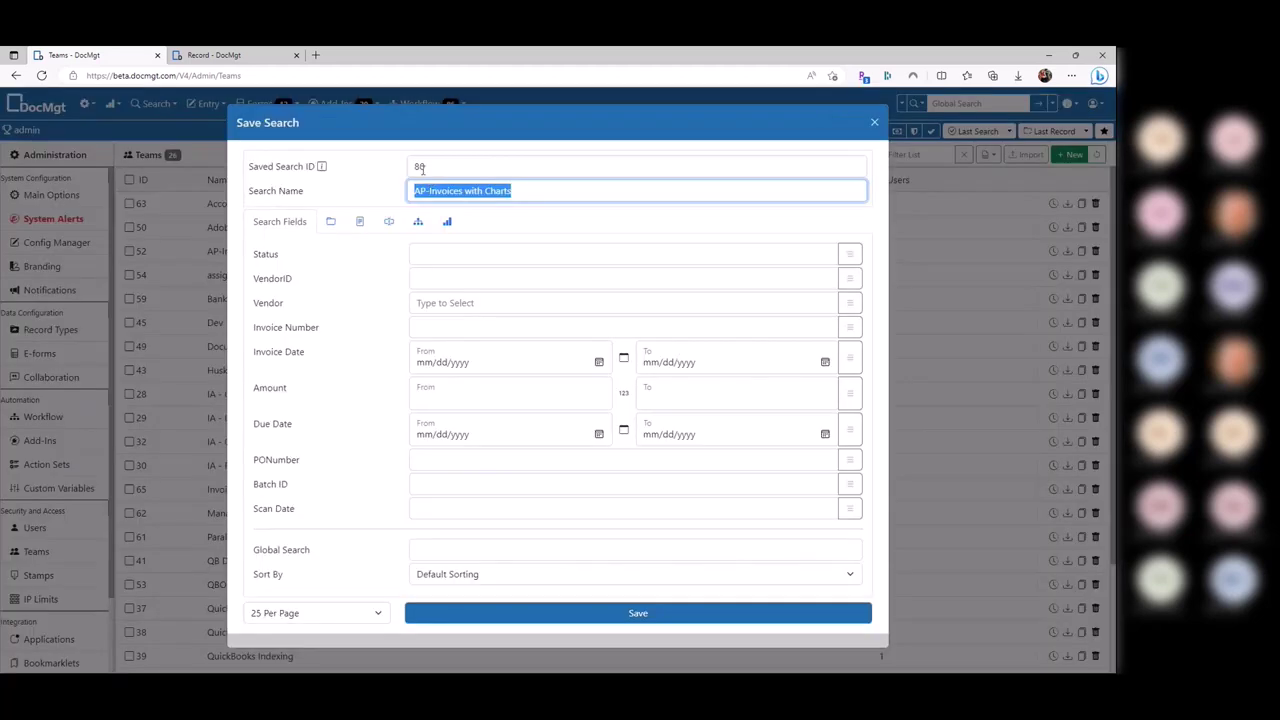
pyautogui.doubleClick(420, 167)
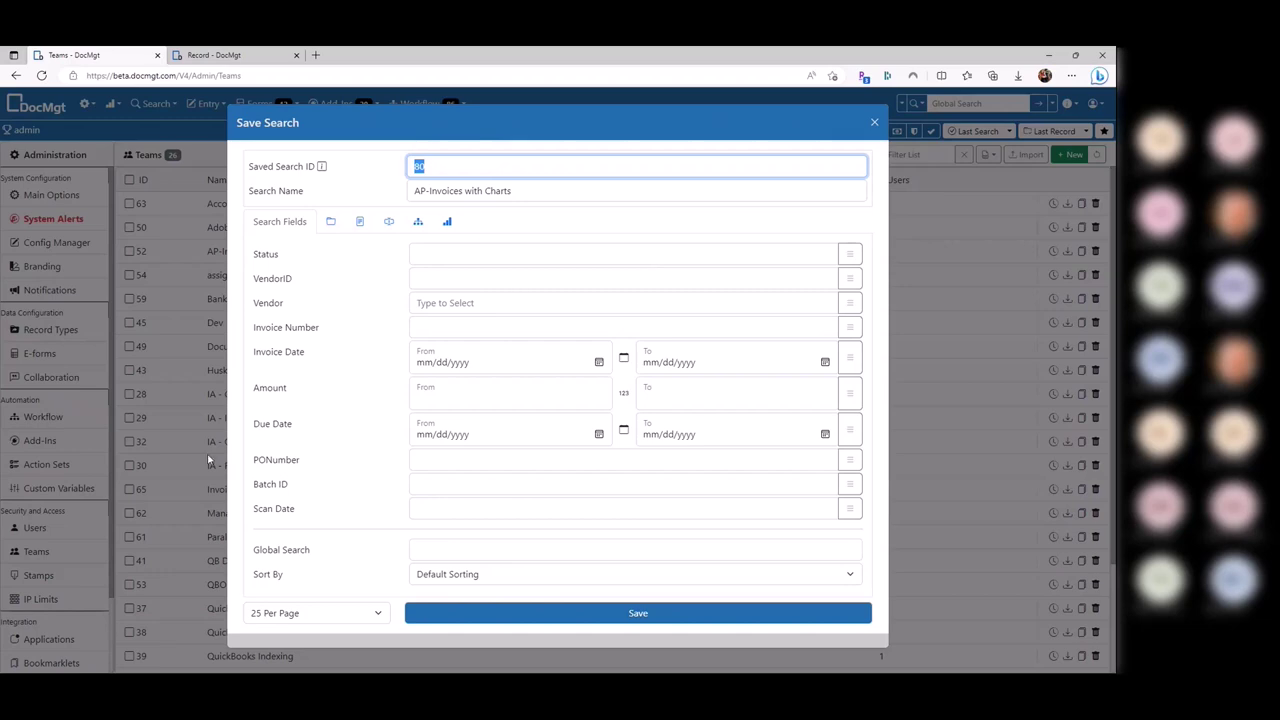
pyautogui.press('Escape')
# Try entering search ID 80 in the DocuSign team's Shared Home Page Searches and clear the entry again
pyautogui.click(216, 346)
pyautogui.click(365, 364)
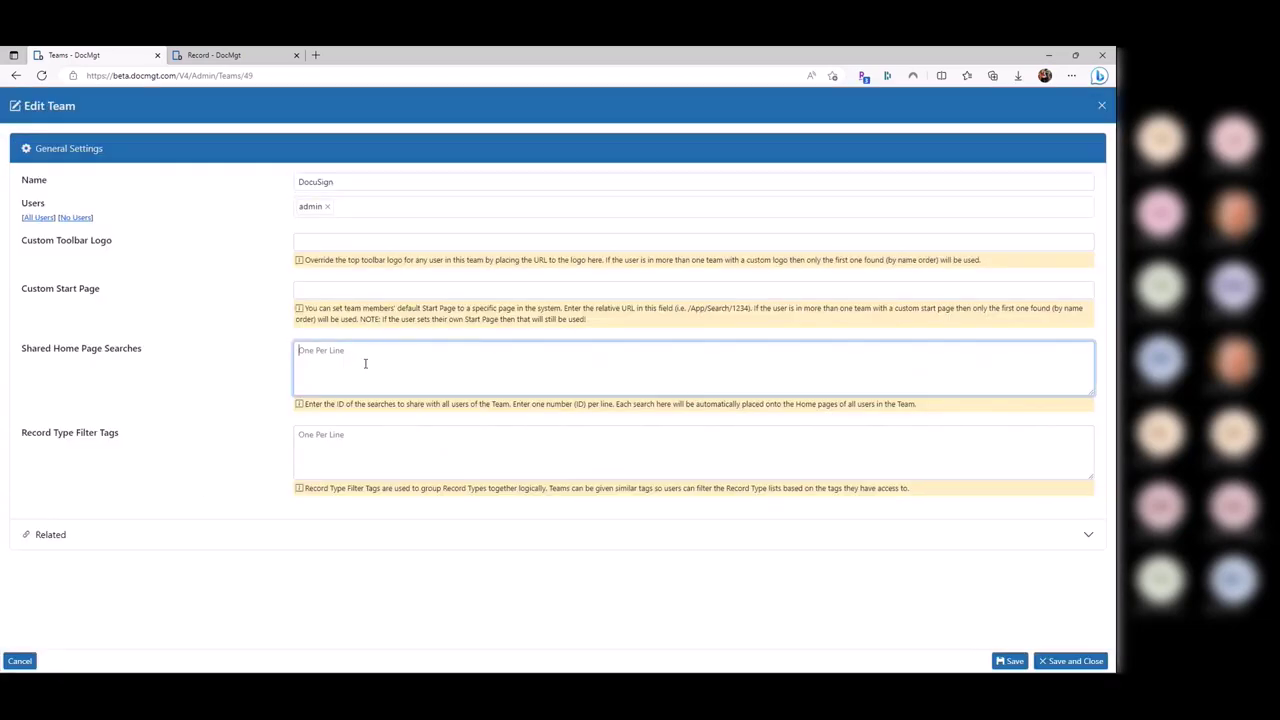
pyautogui.write('80')
pyautogui.moveTo(394, 377); pyautogui.dragTo(273, 357)
pyautogui.press('BackSpace')
pyautogui.click(287, 350)
pyautogui.click(334, 361)
pyautogui.moveTo(18, 349); pyautogui.dragTo(165, 352)
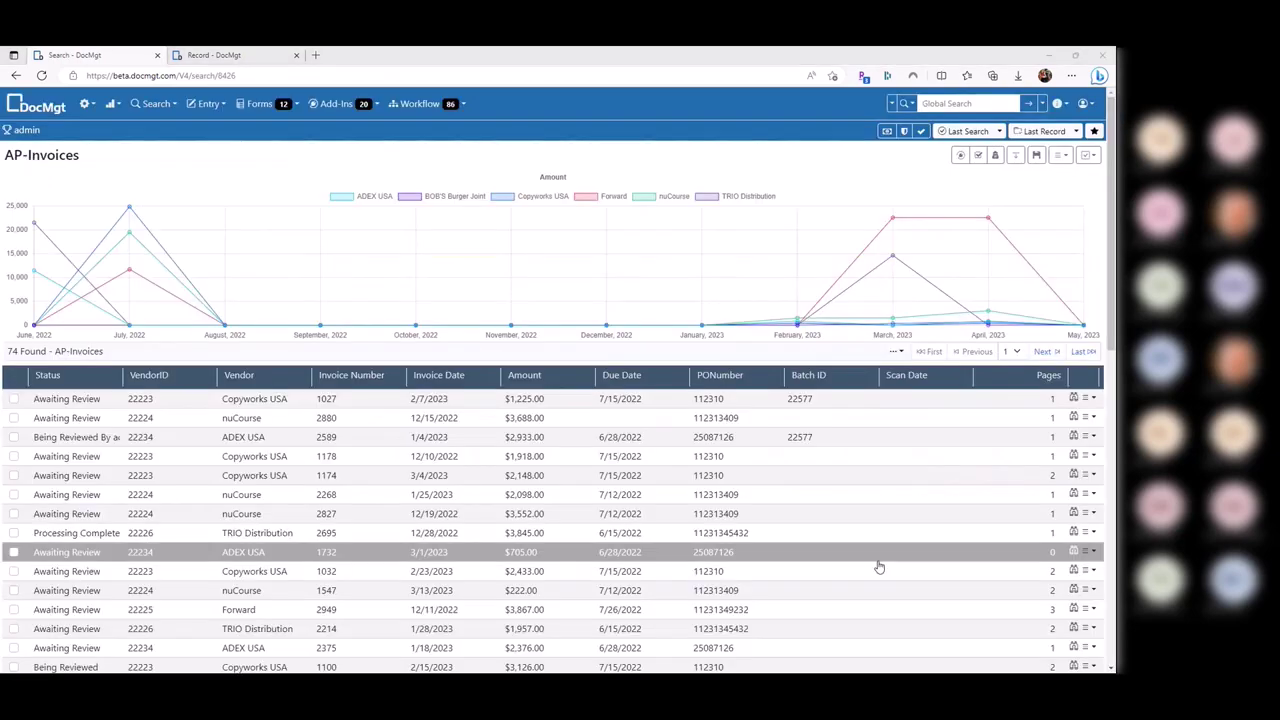
# Review the field, document and chart settings of the saved search AP-Invoices - Charted and Grouped, and reopen the saved searches list
pyautogui.click(1042, 104)
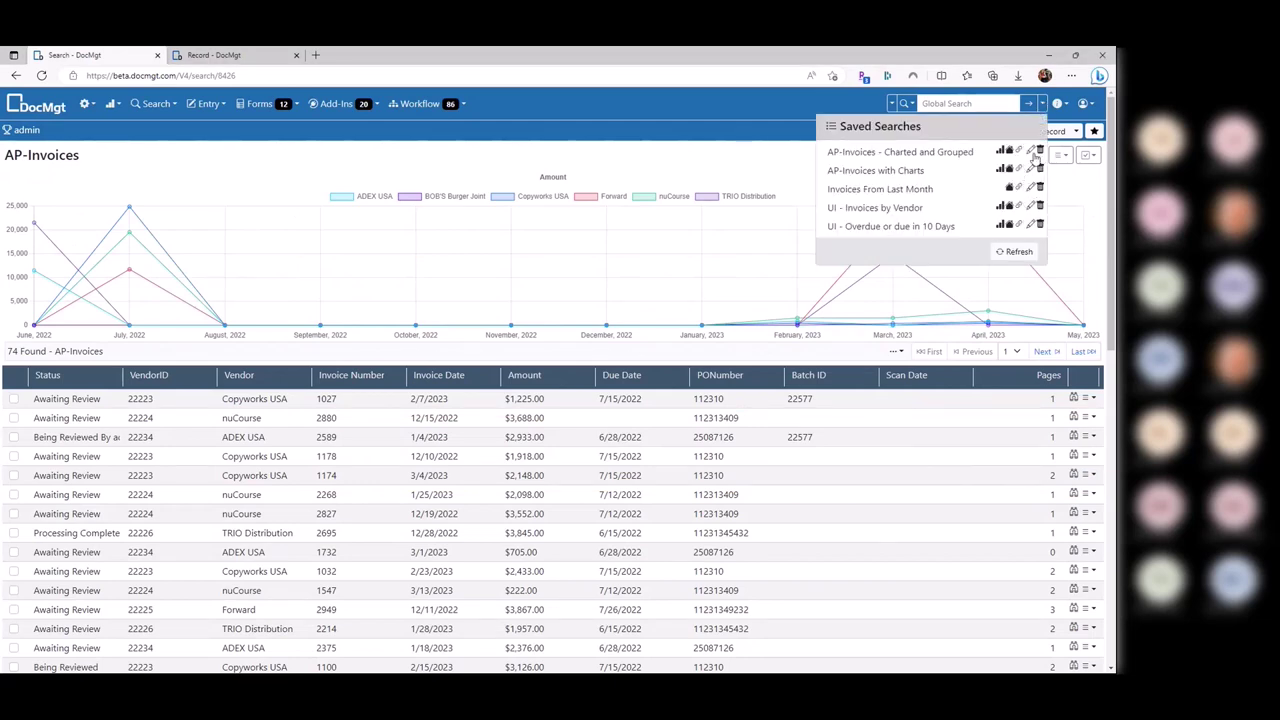
pyautogui.click(1031, 151)
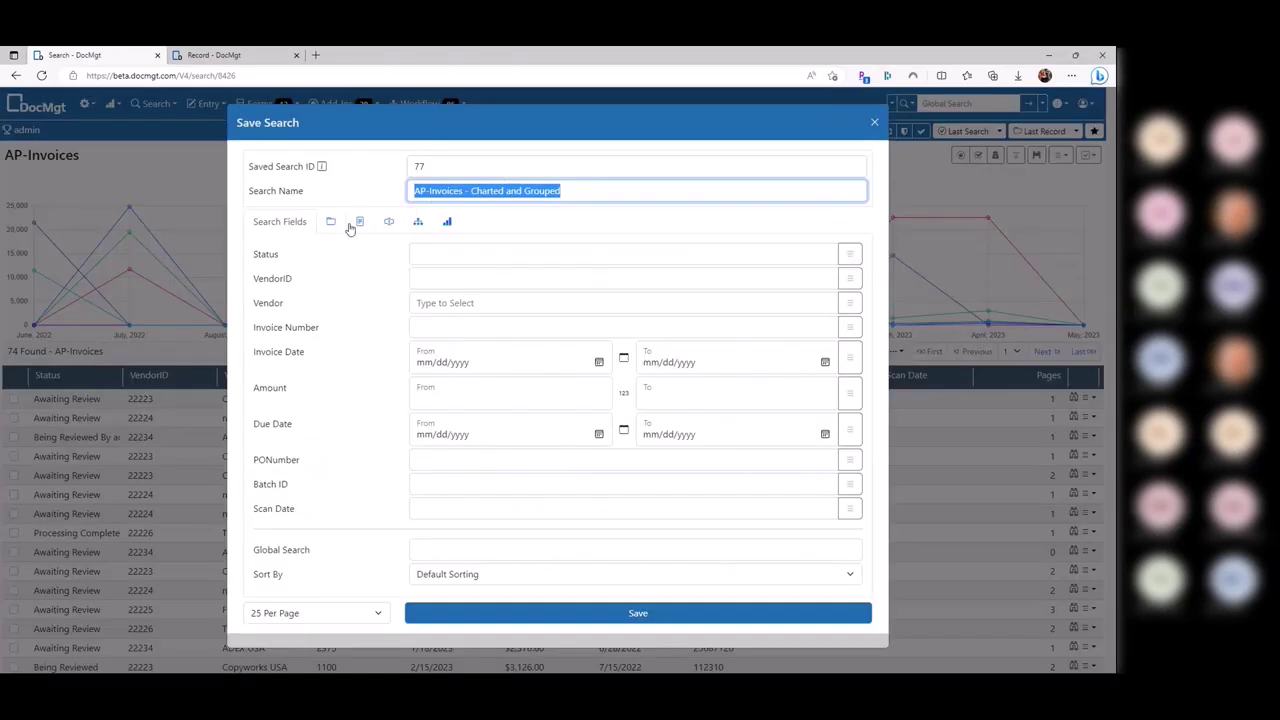
pyautogui.click(331, 221)
pyautogui.click(360, 221)
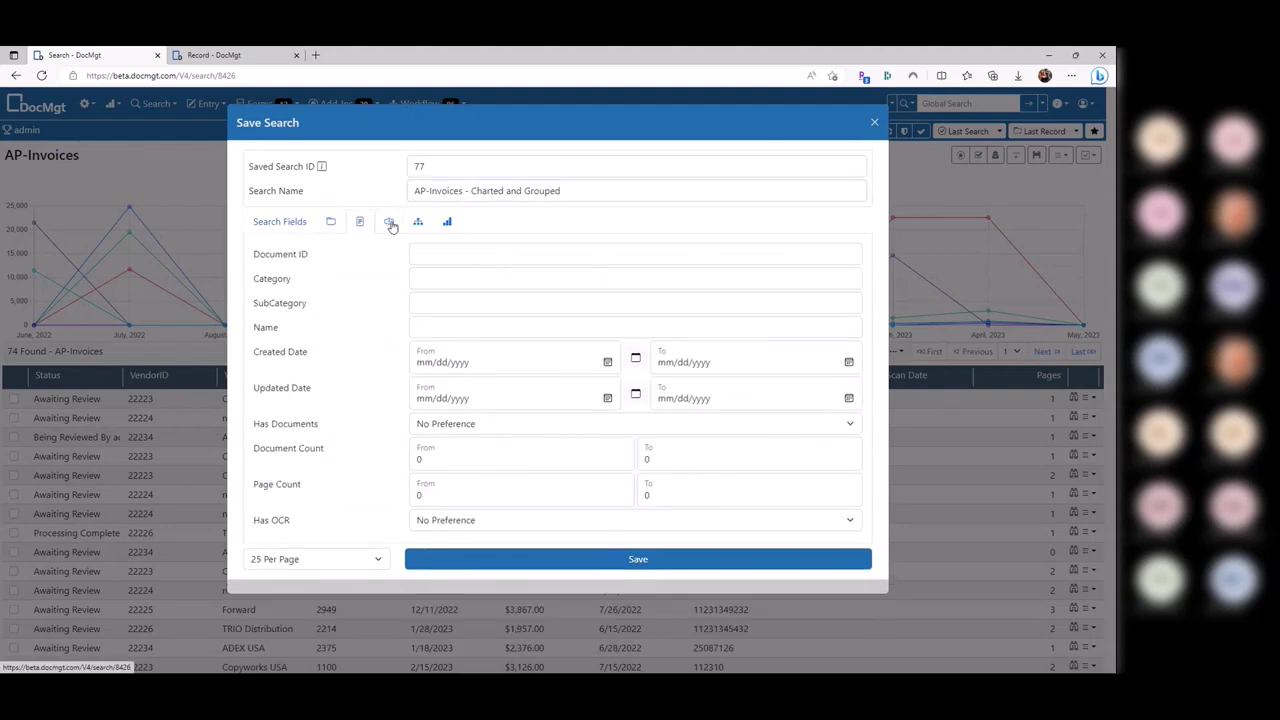
pyautogui.click(389, 221)
pyautogui.click(449, 223)
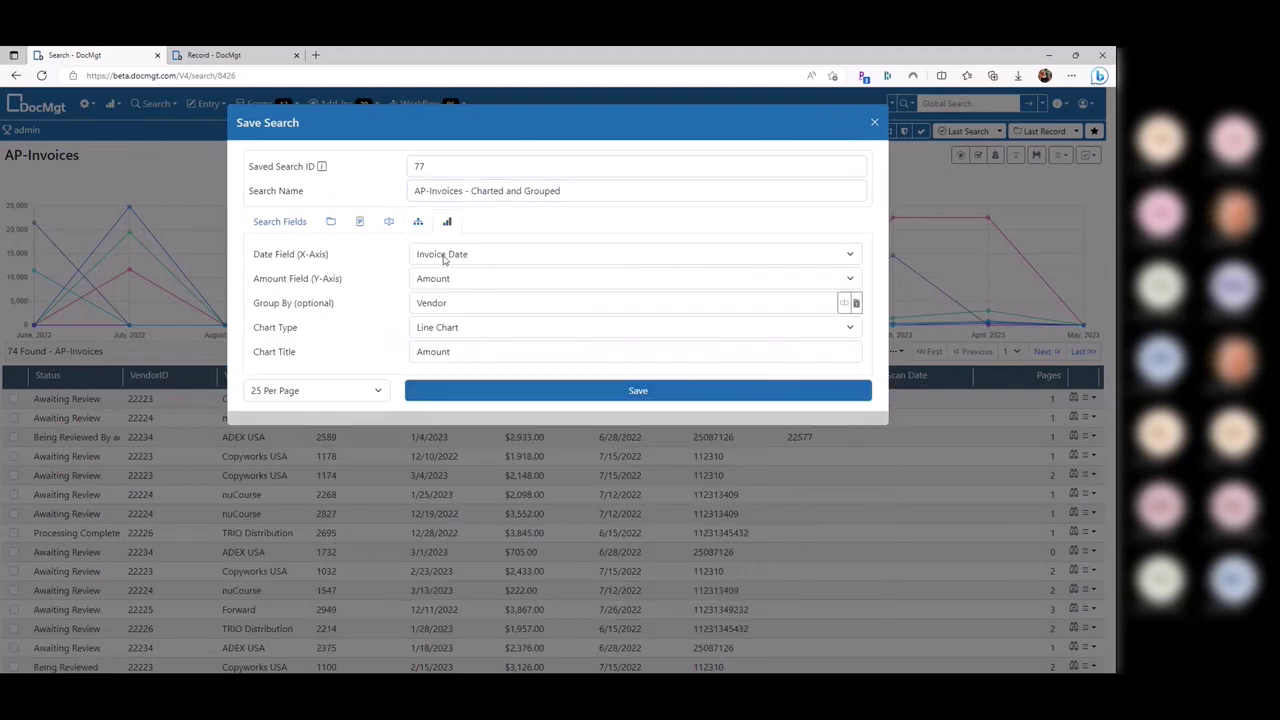
pyautogui.click(279, 222)
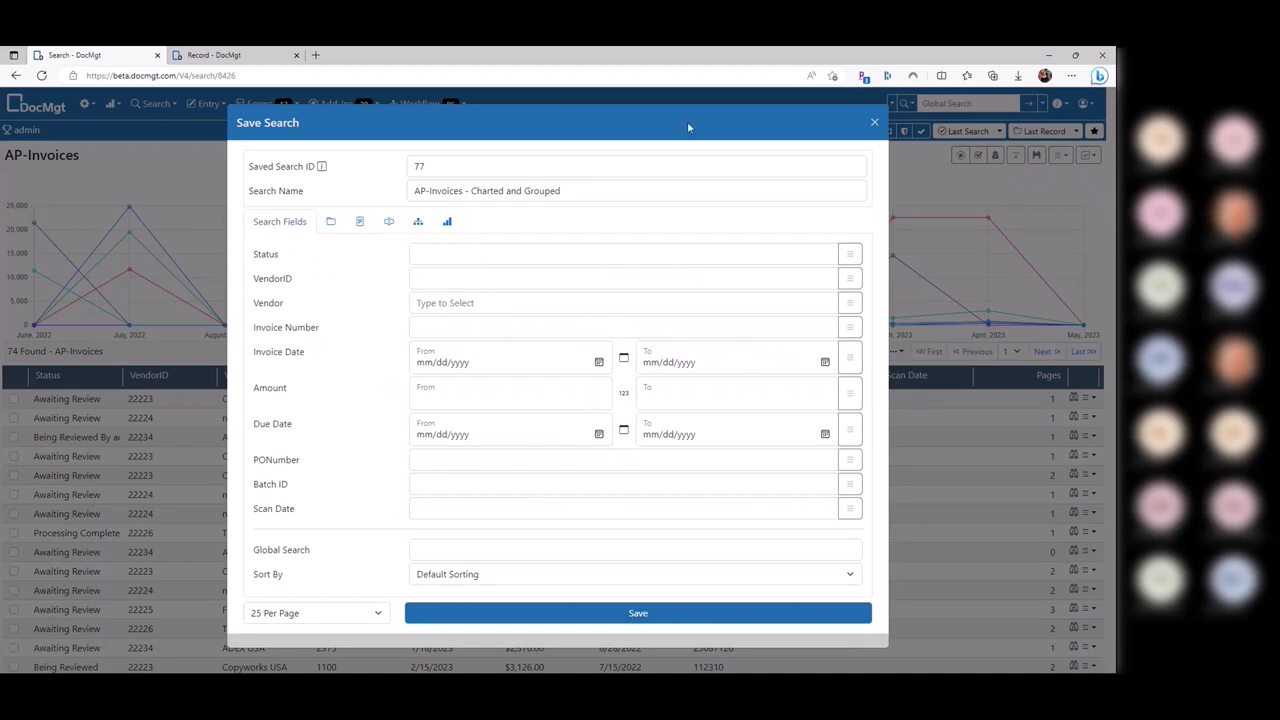
pyautogui.click(874, 123)
pyautogui.click(1043, 104)
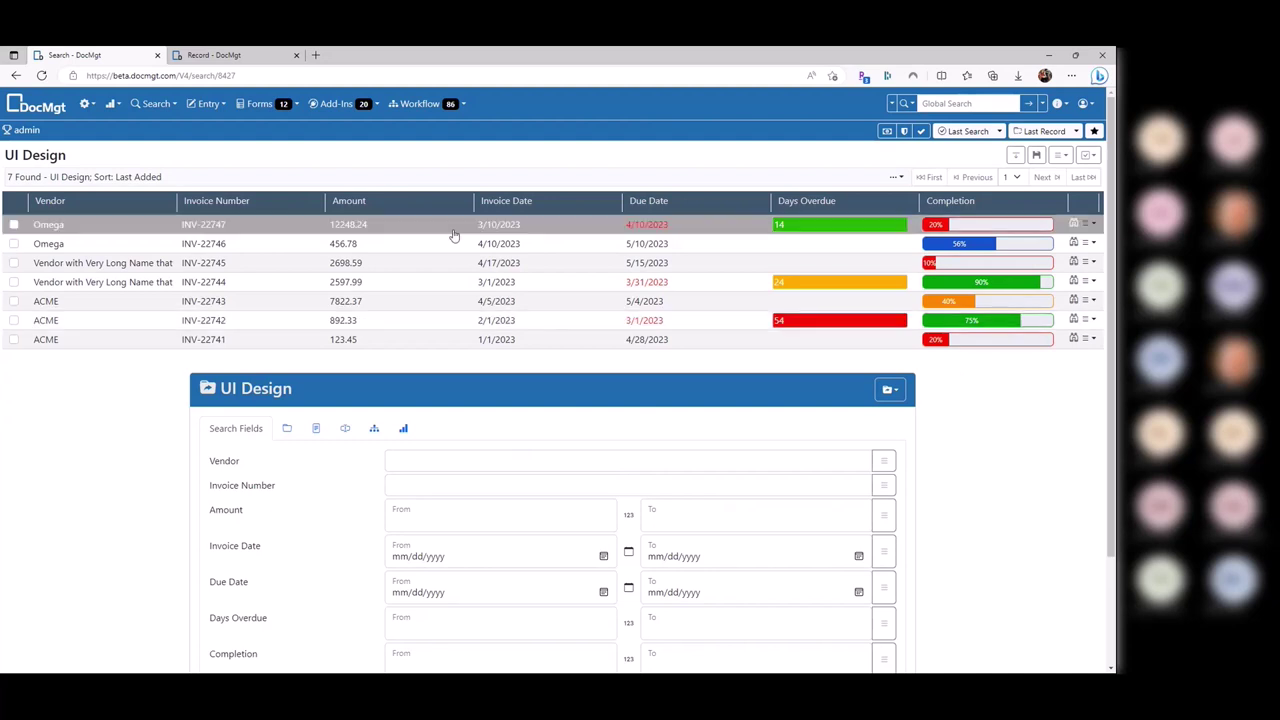
# Open the Omega invoice record from the UI Design results, examine its record title, and return to the results
pyautogui.click(707, 229)
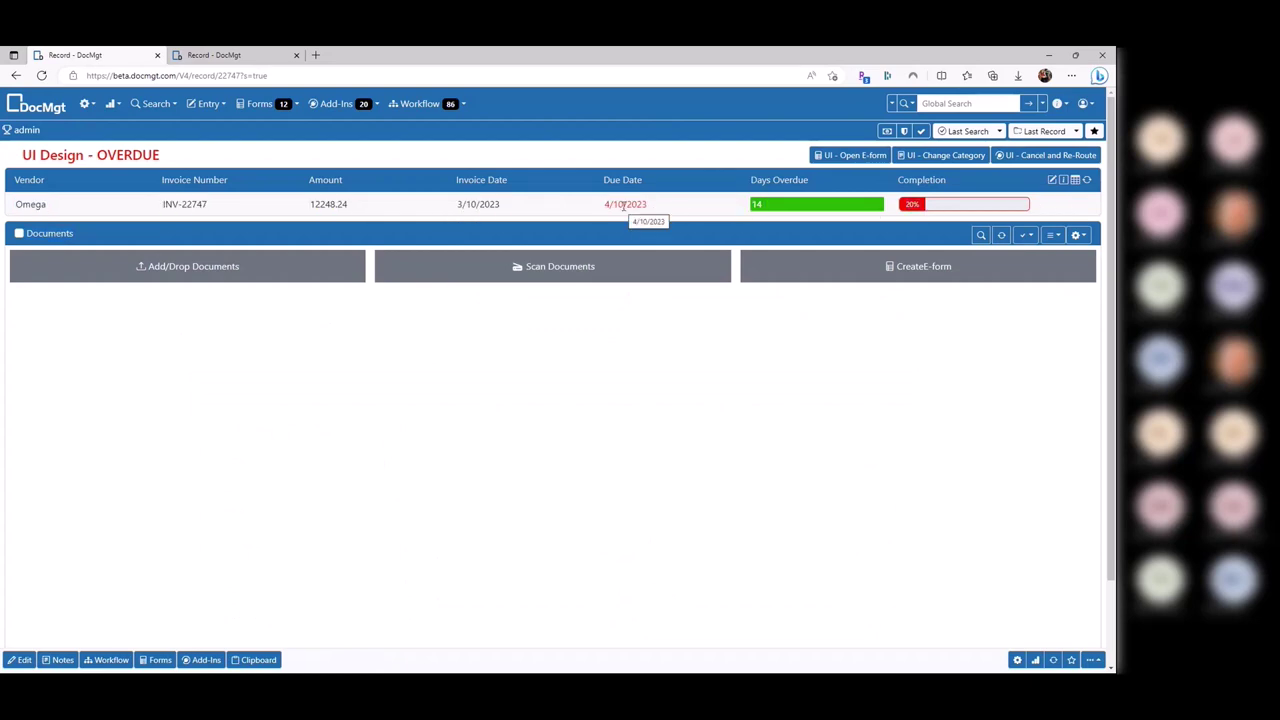
pyautogui.moveTo(177, 161); pyautogui.dragTo(20, 158)
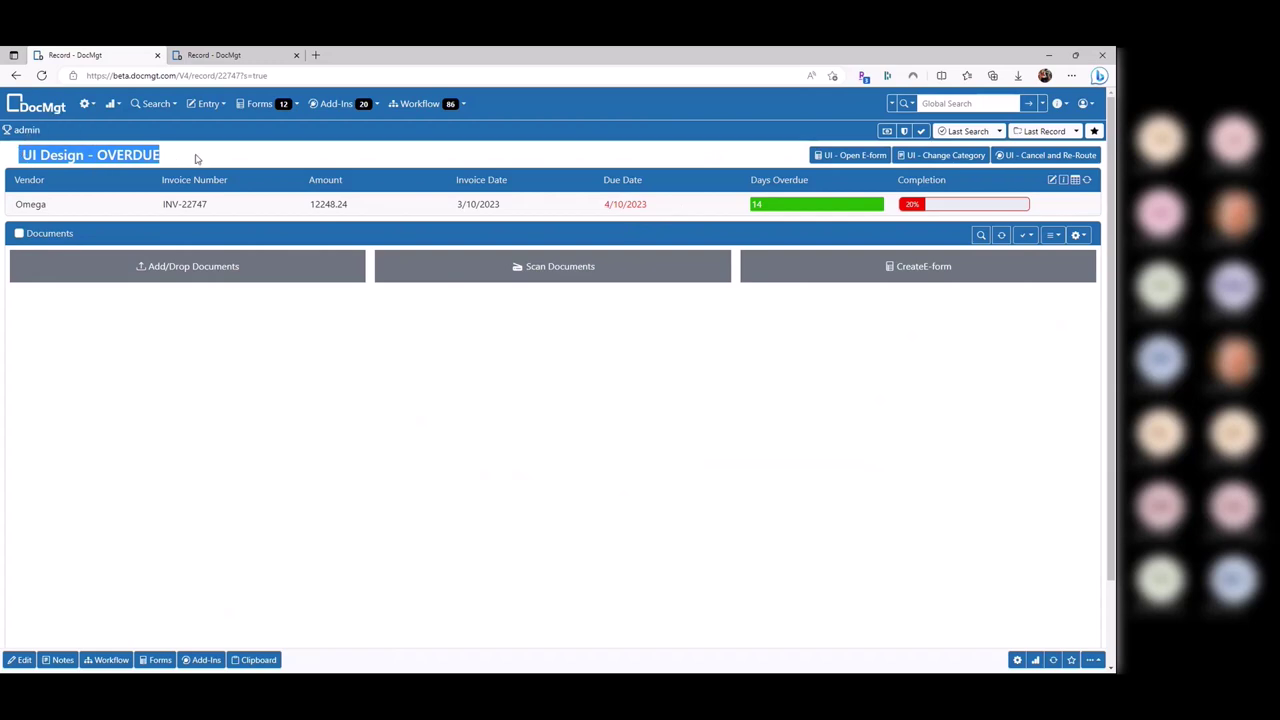
pyautogui.click(118, 160)
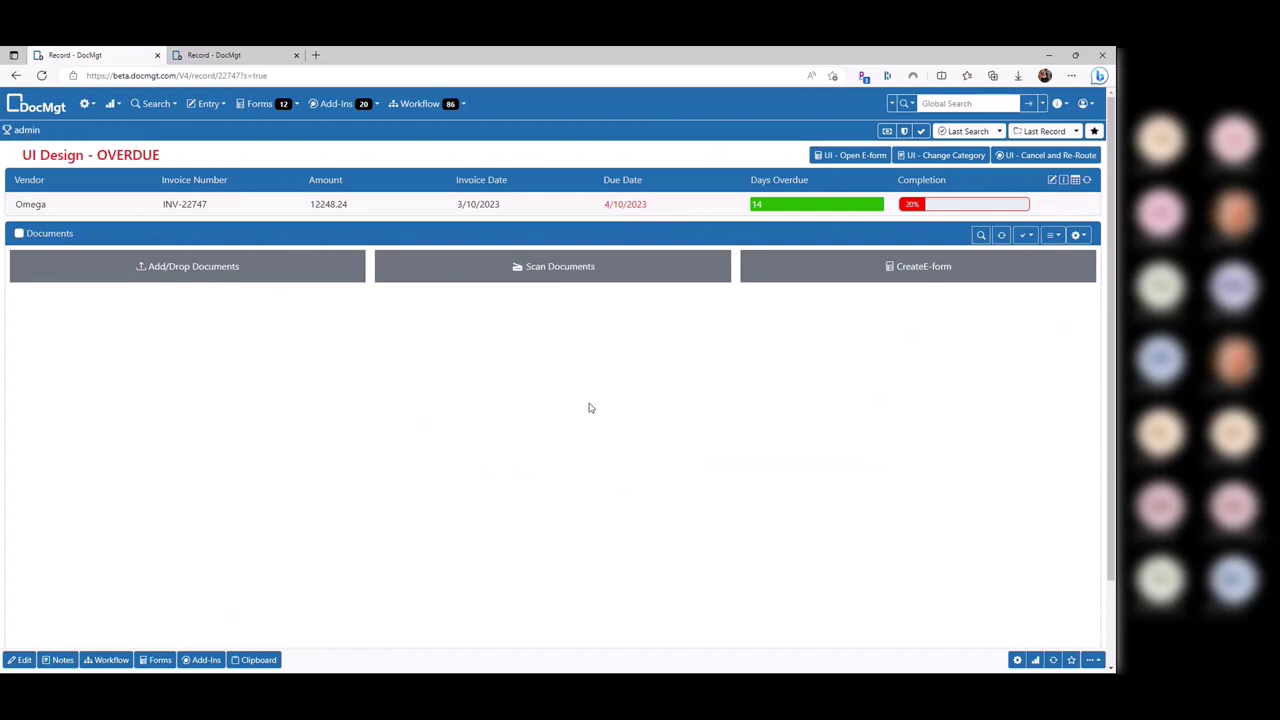
pyautogui.hotkey('alt', 'Left')
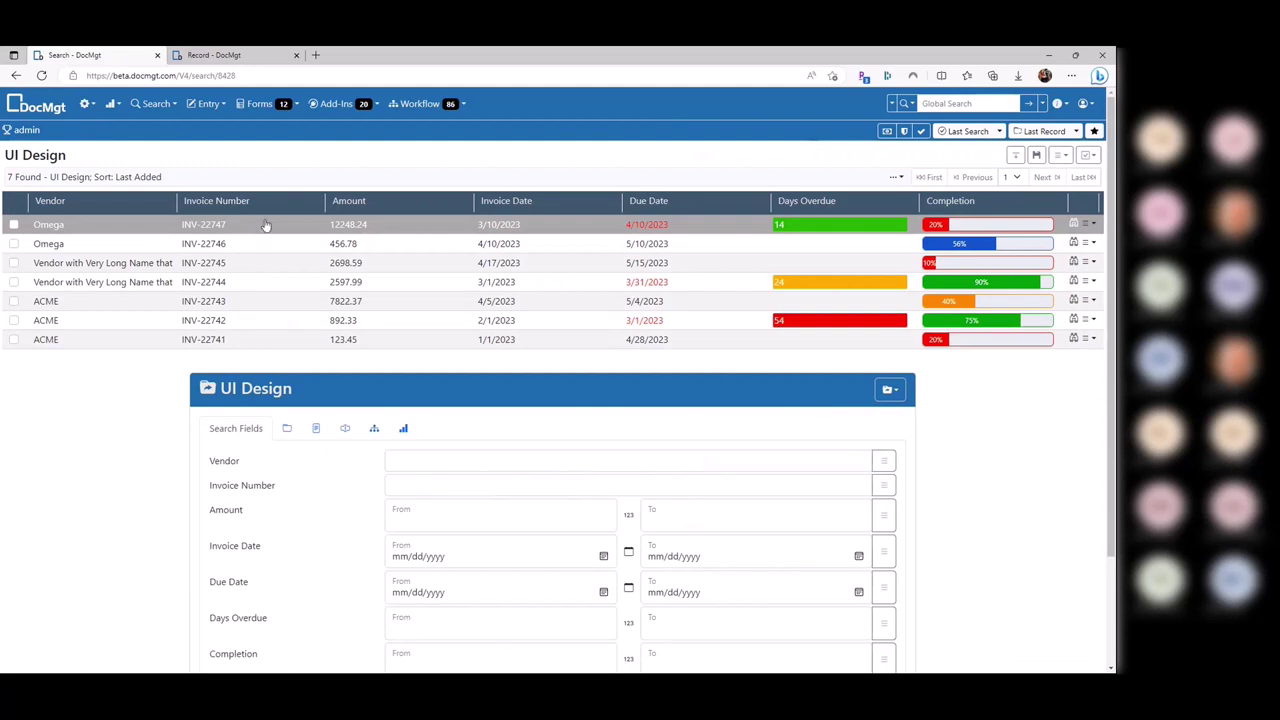
# Open the UI Design record type's settings in the administration area and examine its Record Screen Title formula
pyautogui.click(211, 54)
pyautogui.moveTo(87, 110)
pyautogui.click(236, 181)
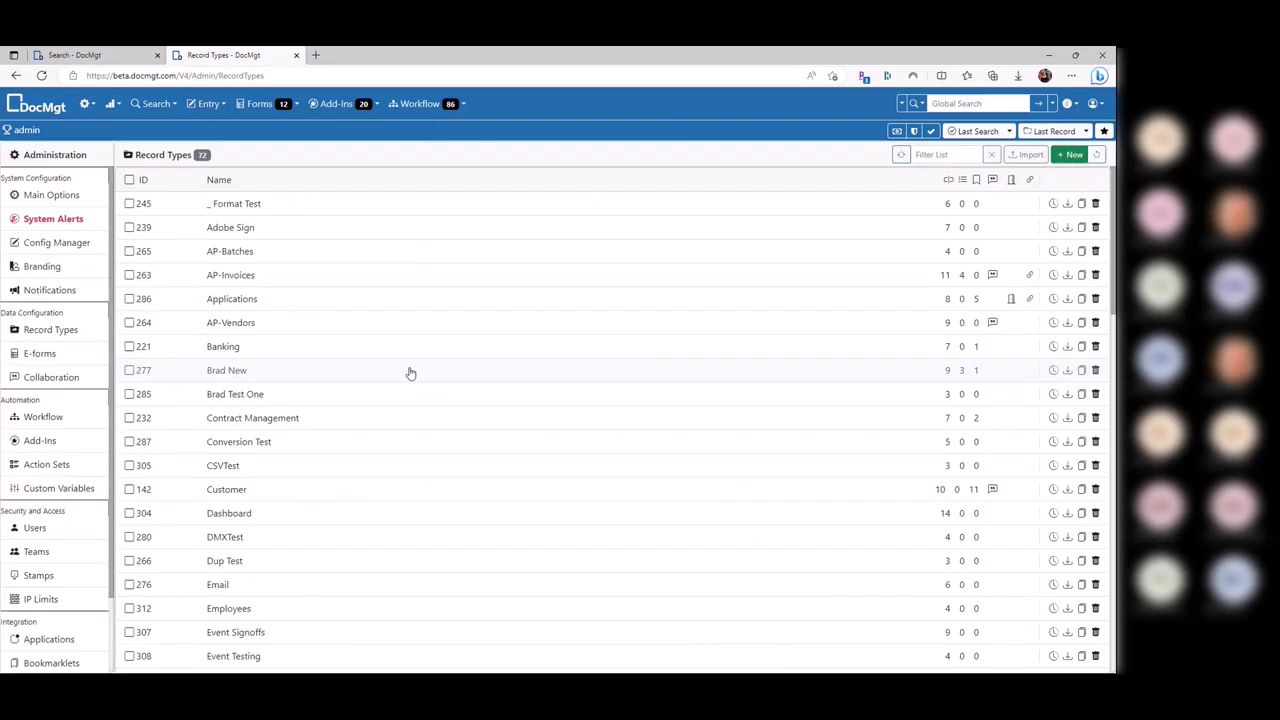
pyautogui.scroll(-10, 414, 371)
pyautogui.scroll(-3, 377, 434)
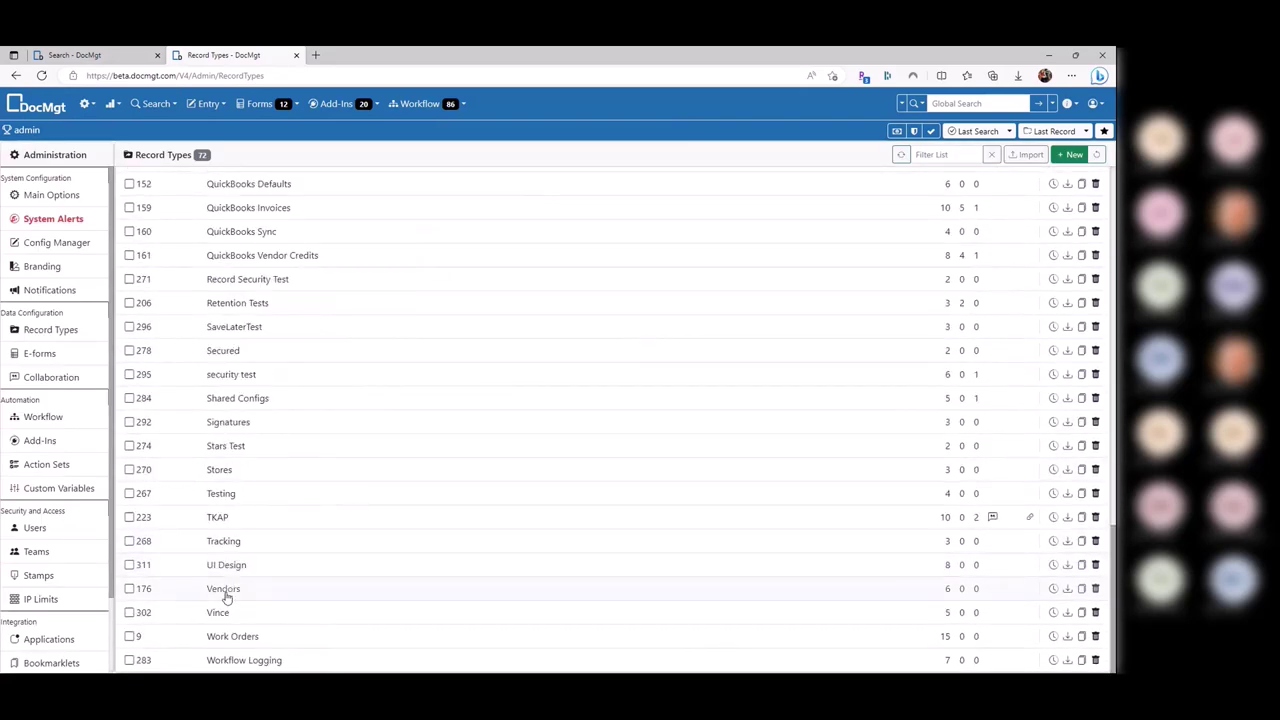
pyautogui.click(232, 564)
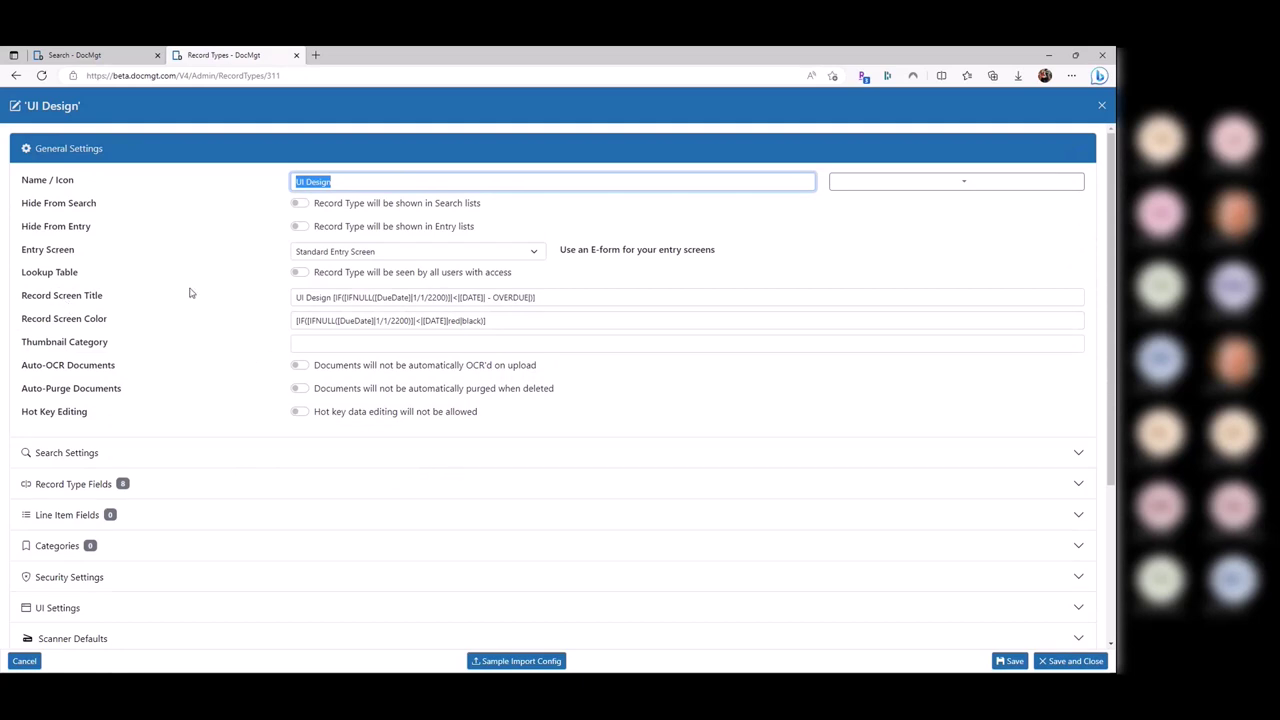
pyautogui.moveTo(20, 297); pyautogui.dragTo(140, 302)
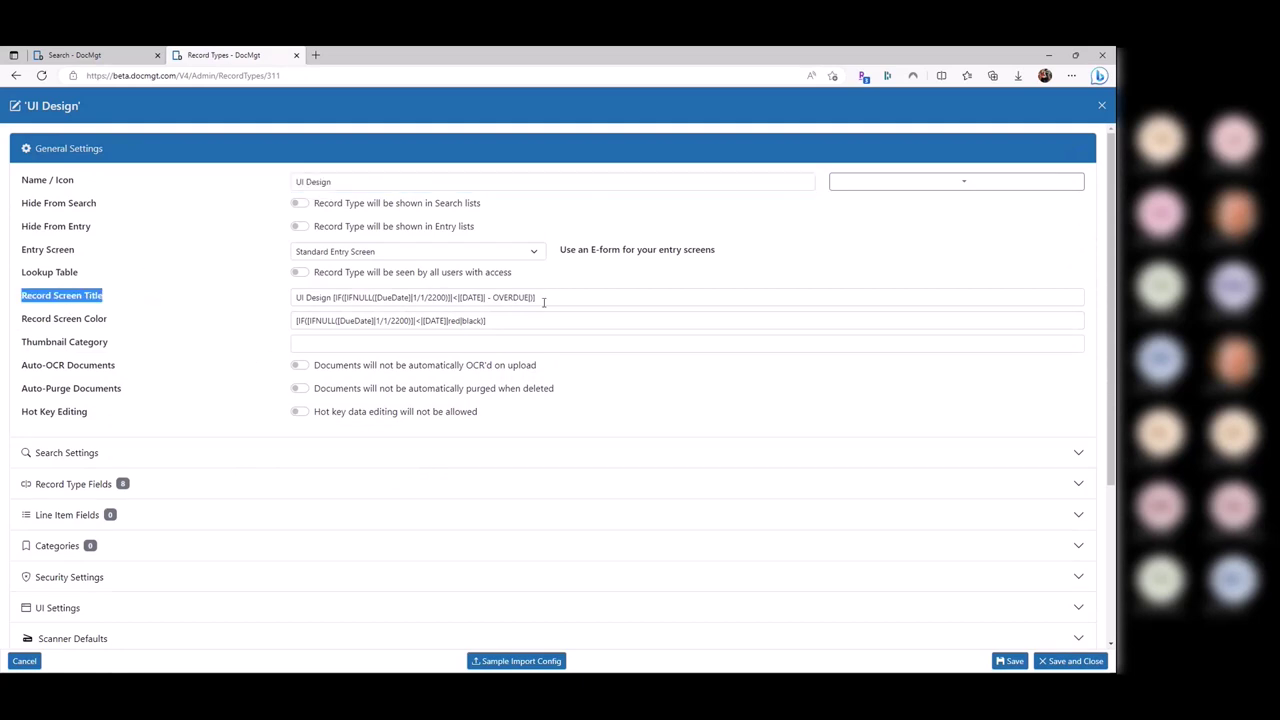
pyautogui.moveTo(537, 297); pyautogui.dragTo(195, 310)
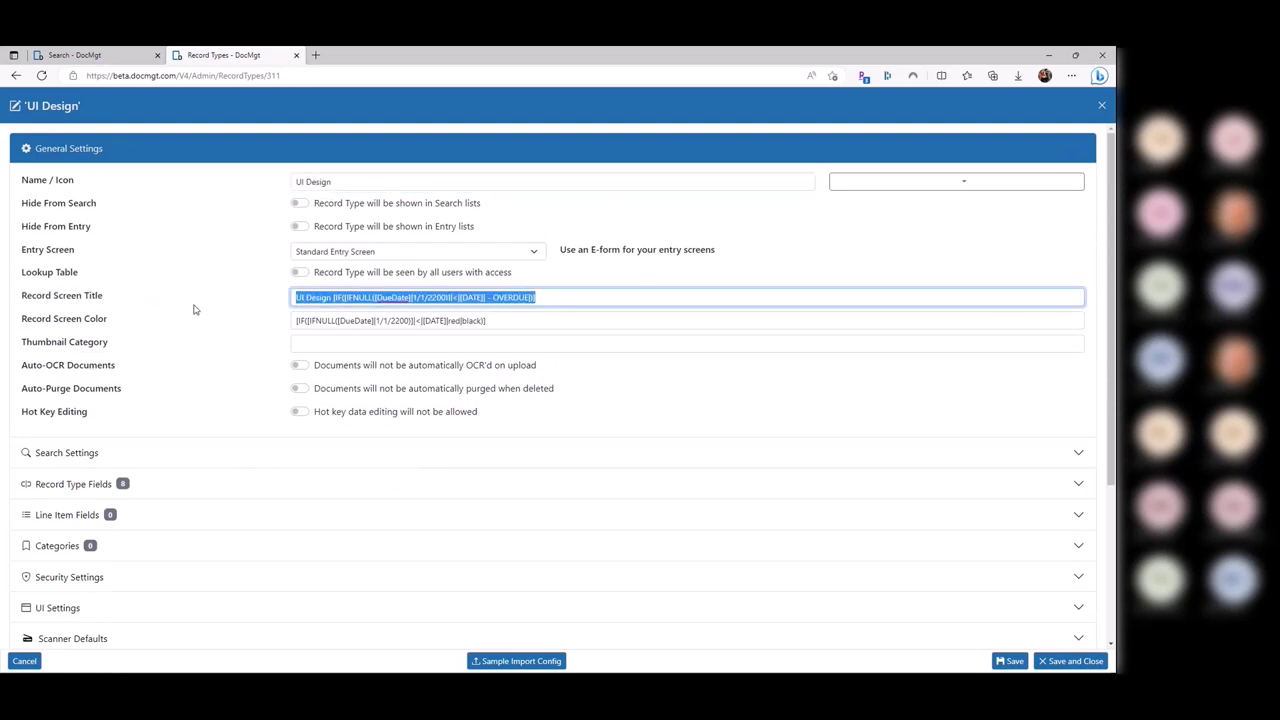
# Return to the UI Design search results and reopen the Omega invoice record
pyautogui.click(75, 55)
pyautogui.click(437, 229)
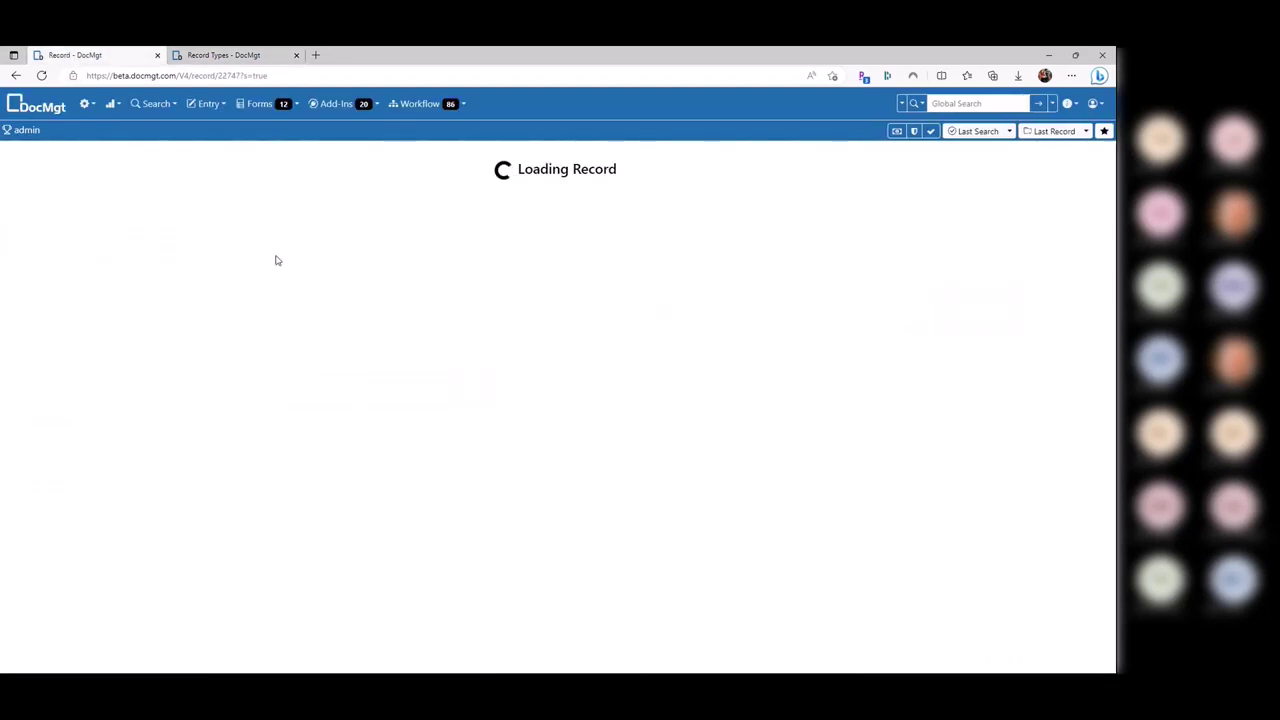
# Compare the Omega invoice record's title with the Record Screen Title formula in the UI Design record type settings
pyautogui.moveTo(18, 155); pyautogui.dragTo(175, 156)
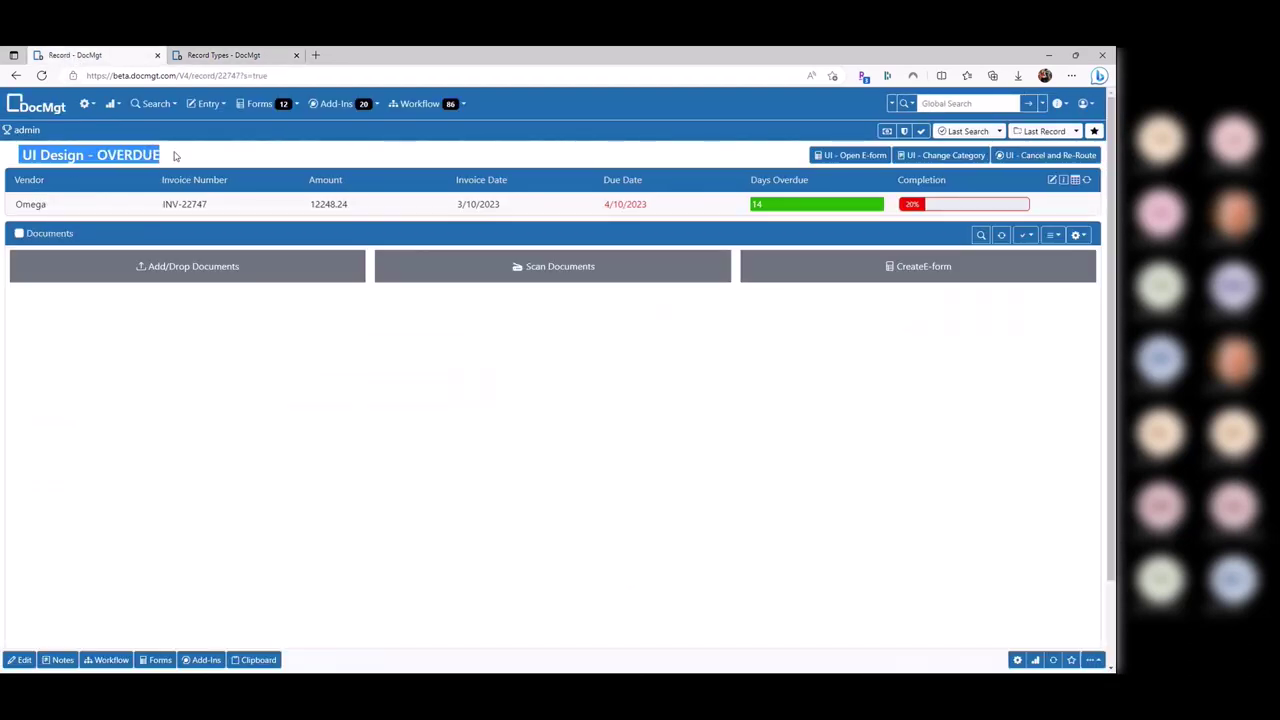
pyautogui.click(192, 160)
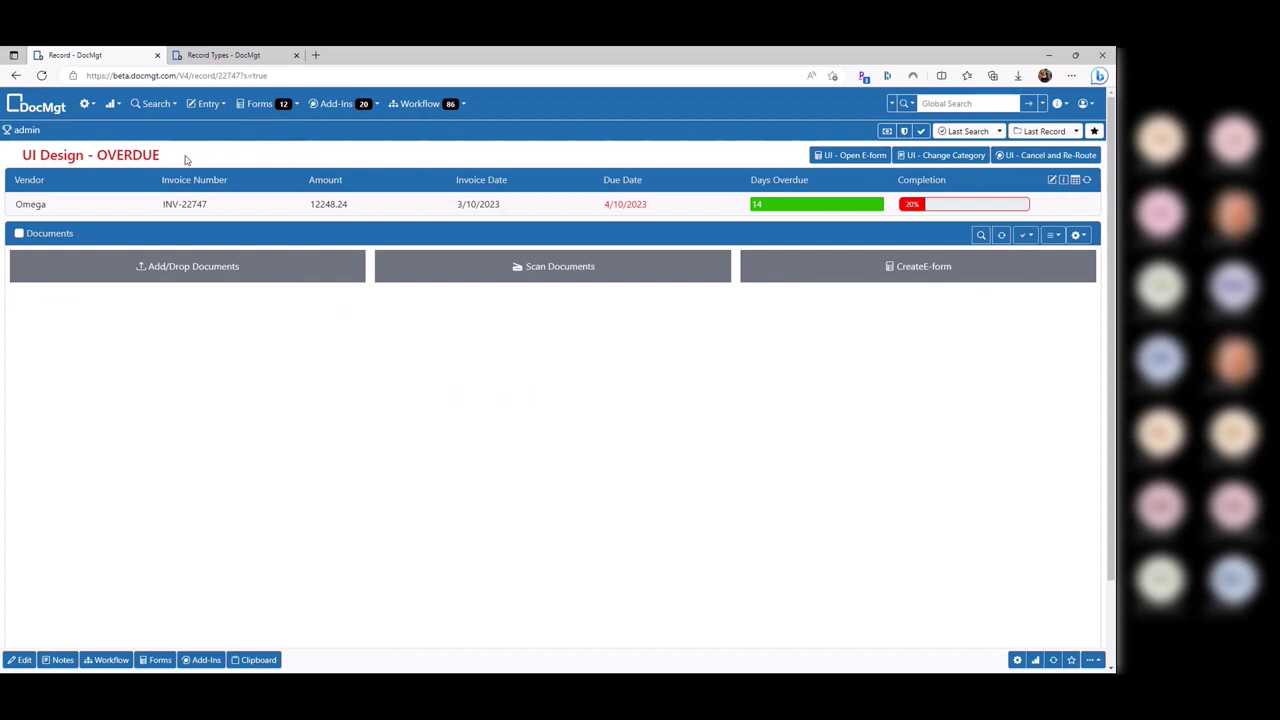
pyautogui.hotkey('ctrl', 'Tab')
pyautogui.click(321, 298)
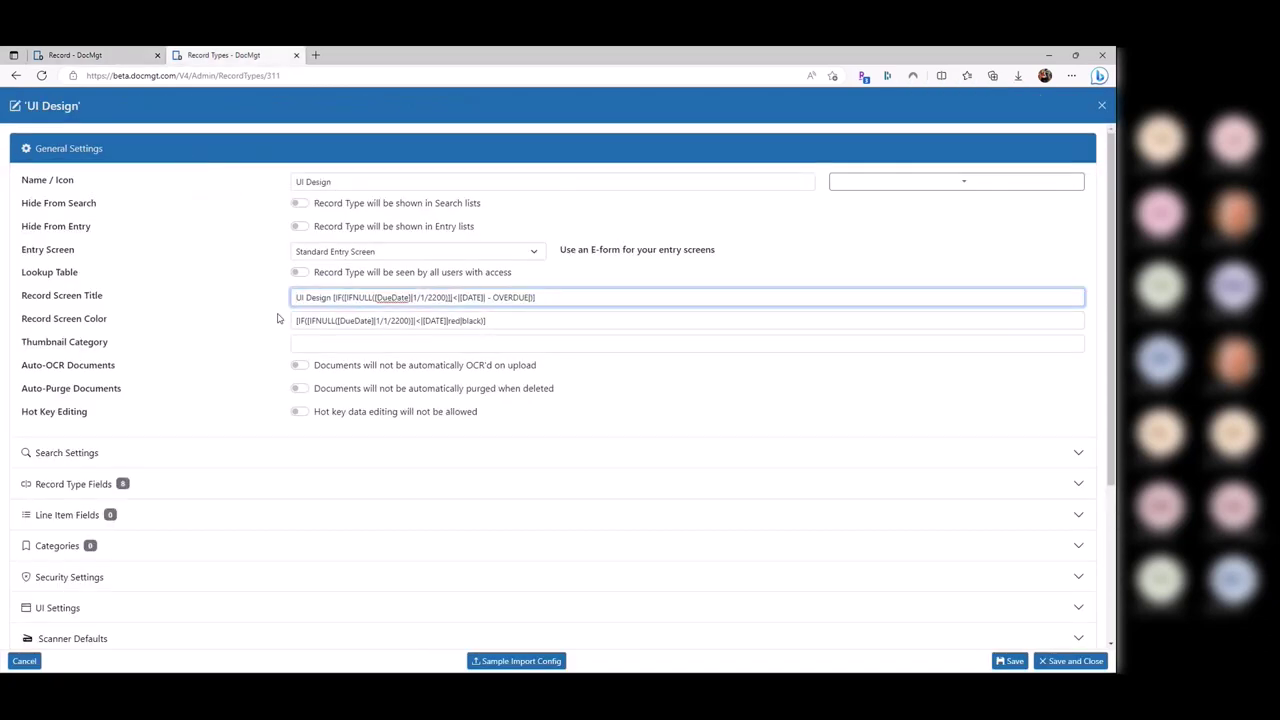
pyautogui.hotkey('ctrl', 'Tab')
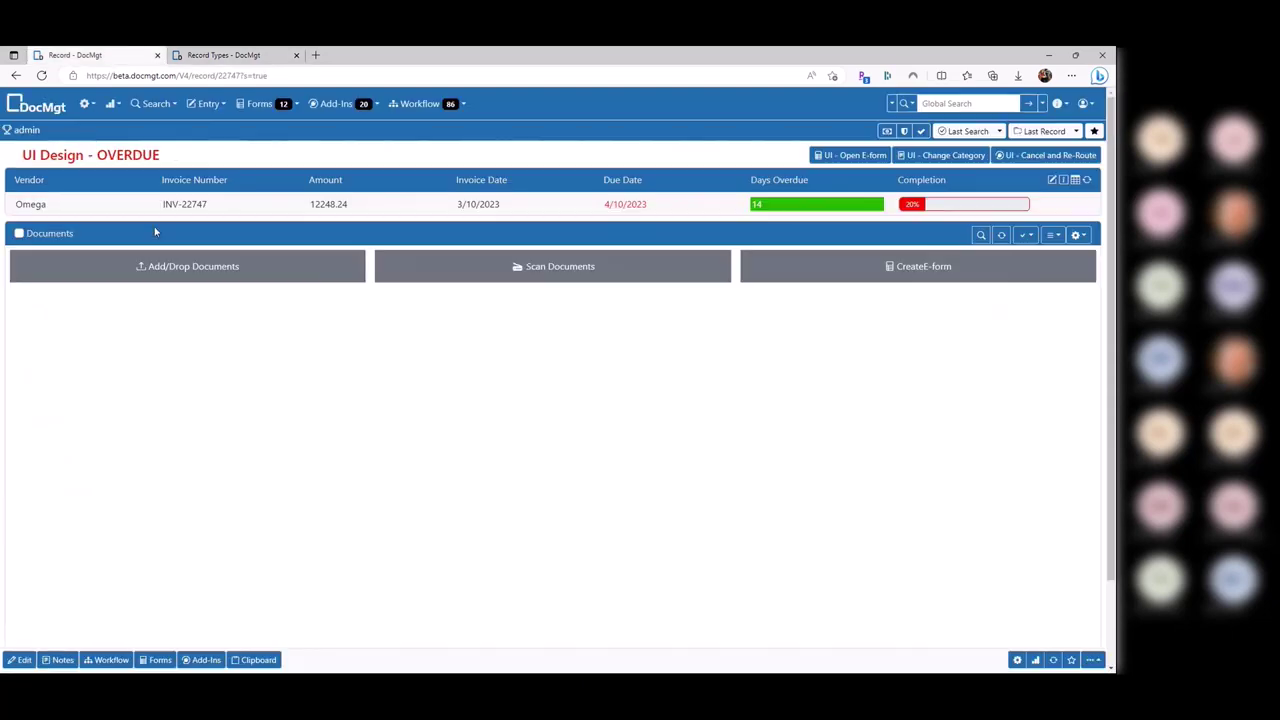
pyautogui.moveTo(24, 155); pyautogui.dragTo(84, 158)
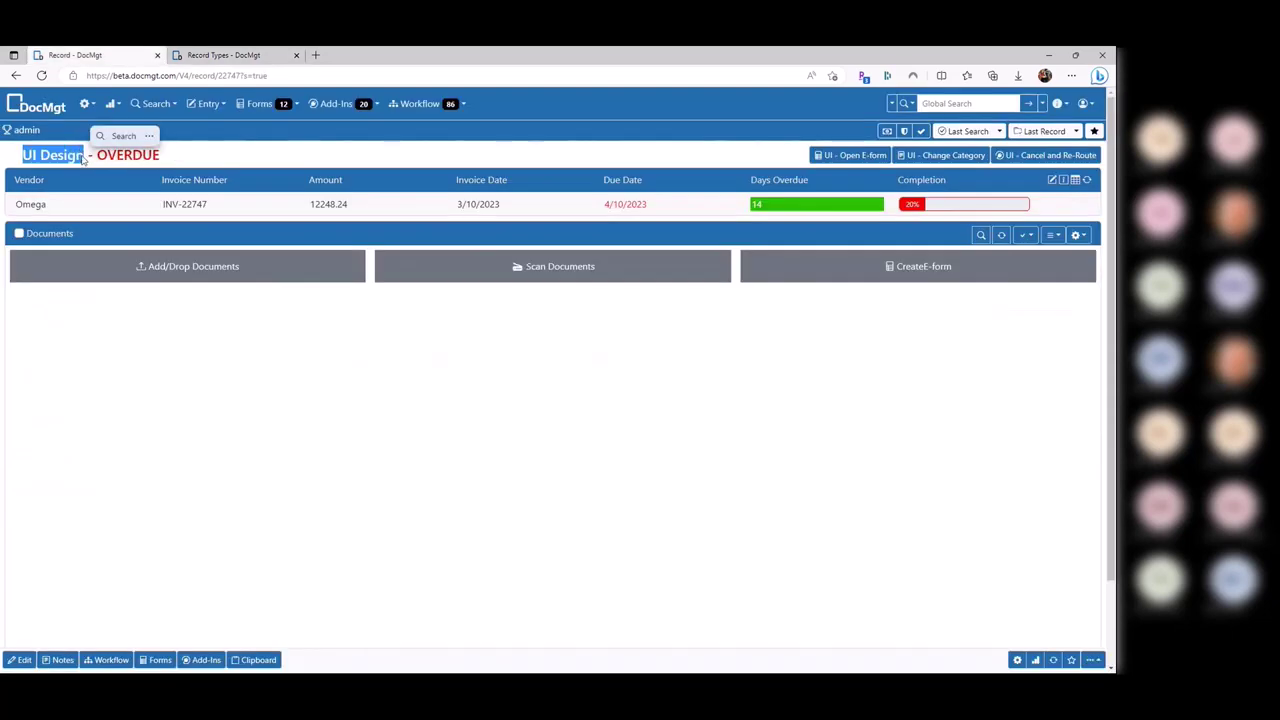
pyautogui.hotkey('ctrl', 'Tab')
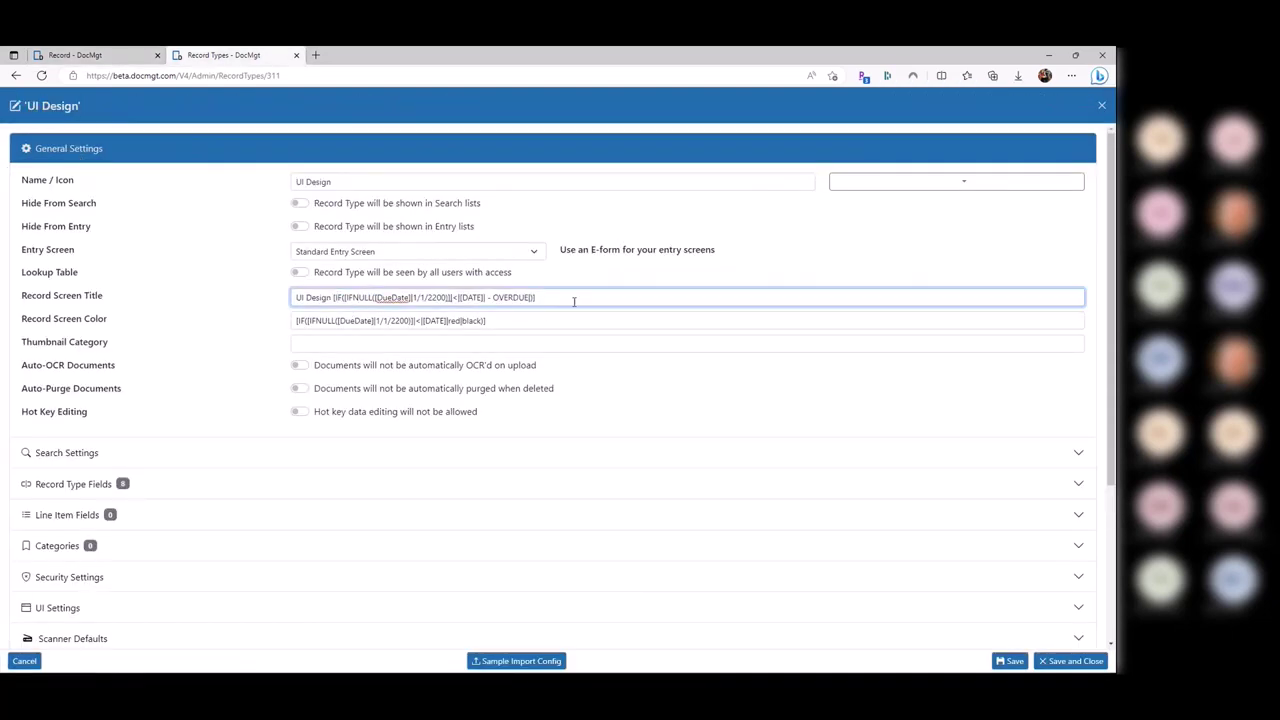
# Try clearing the Record Screen Title formula, check the Omega record's title, and undo the deletion
pyautogui.moveTo(574, 301); pyautogui.dragTo(333, 299)
pyautogui.press('Delete')
pyautogui.hotkey('ctrl', 'a')
pyautogui.hotkey('ctrl', 'z')
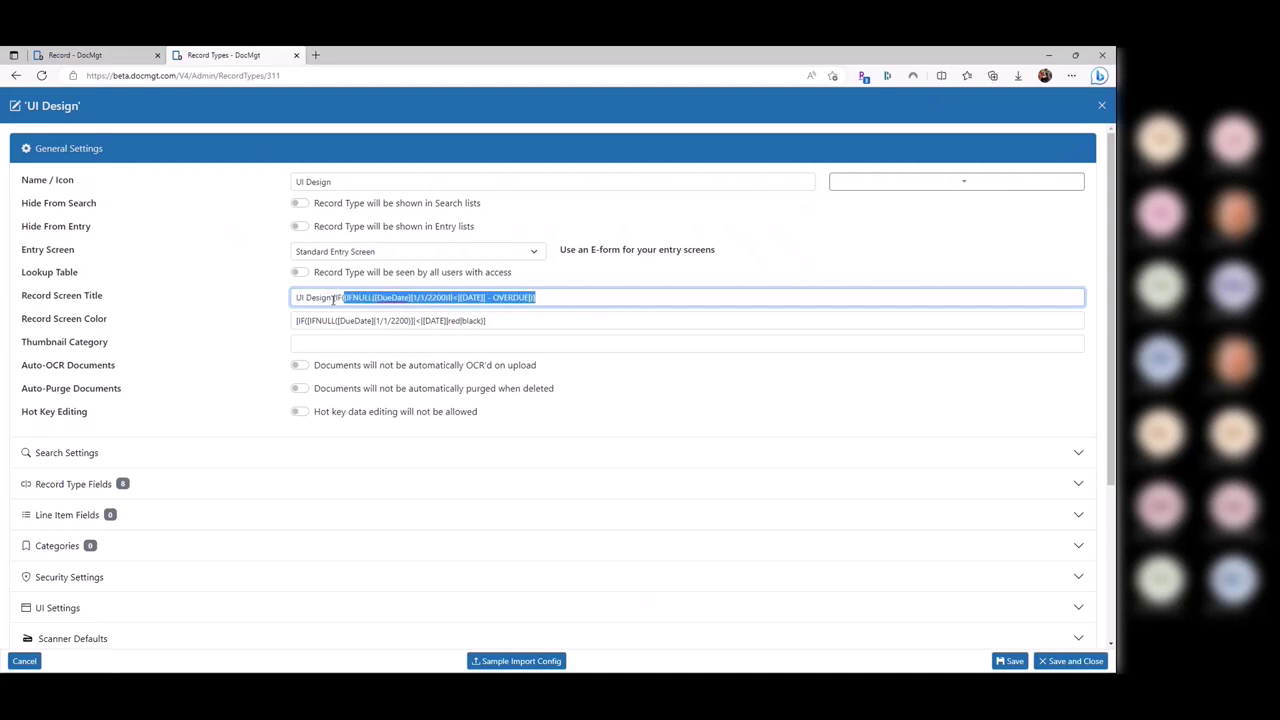
pyautogui.hotkey('ctrl', 'a')
pyautogui.press('BackSpace')
pyautogui.hotkey('ctrl', 'Tab')
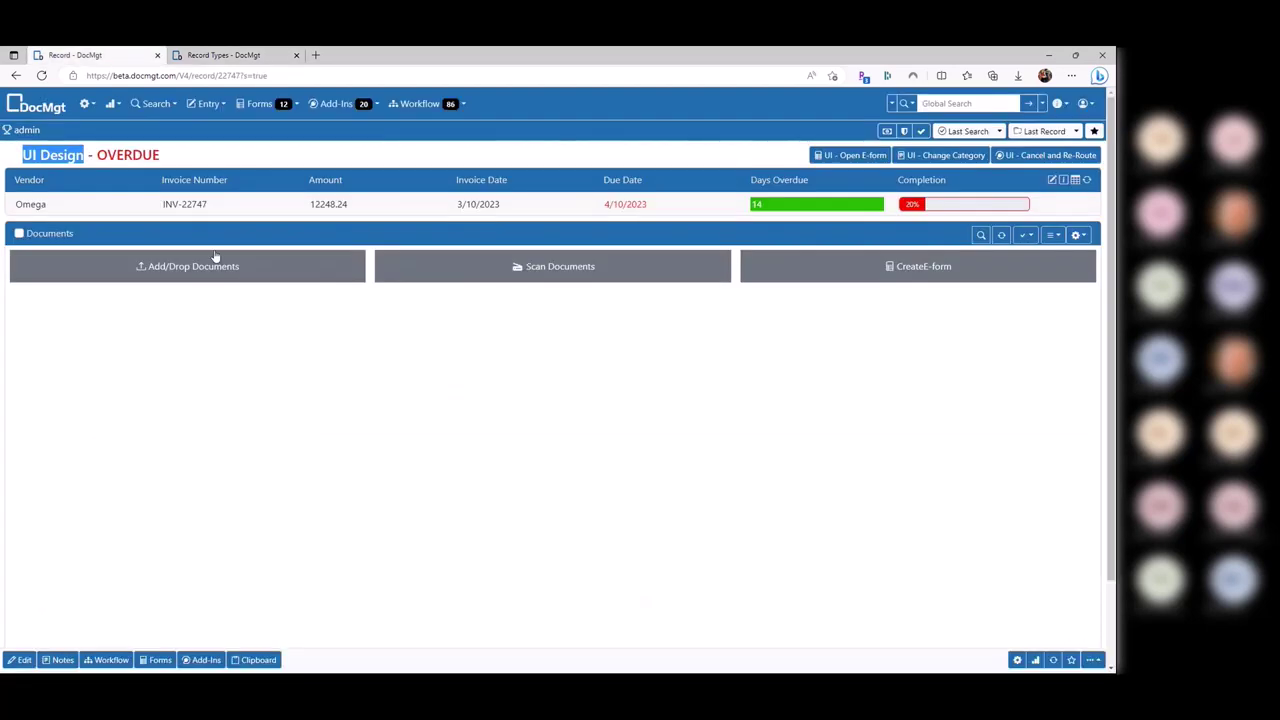
pyautogui.click(140, 161)
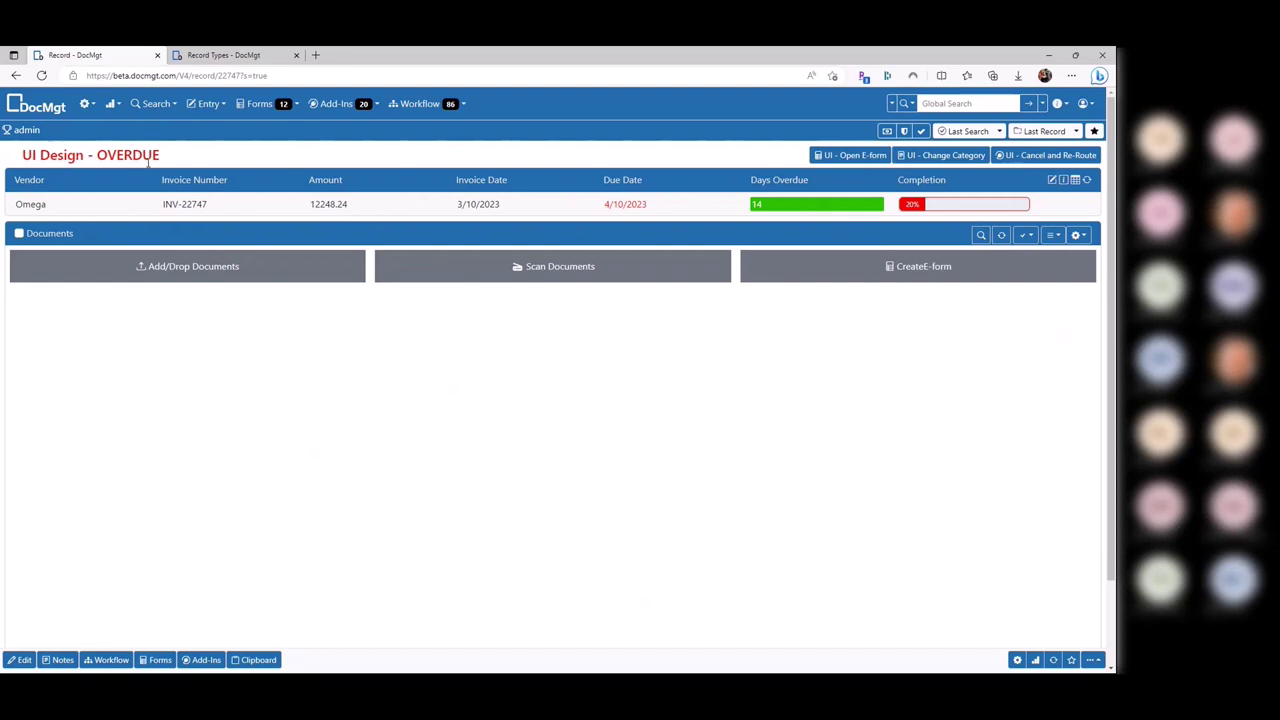
pyautogui.hotkey('ctrl', 'Tab')
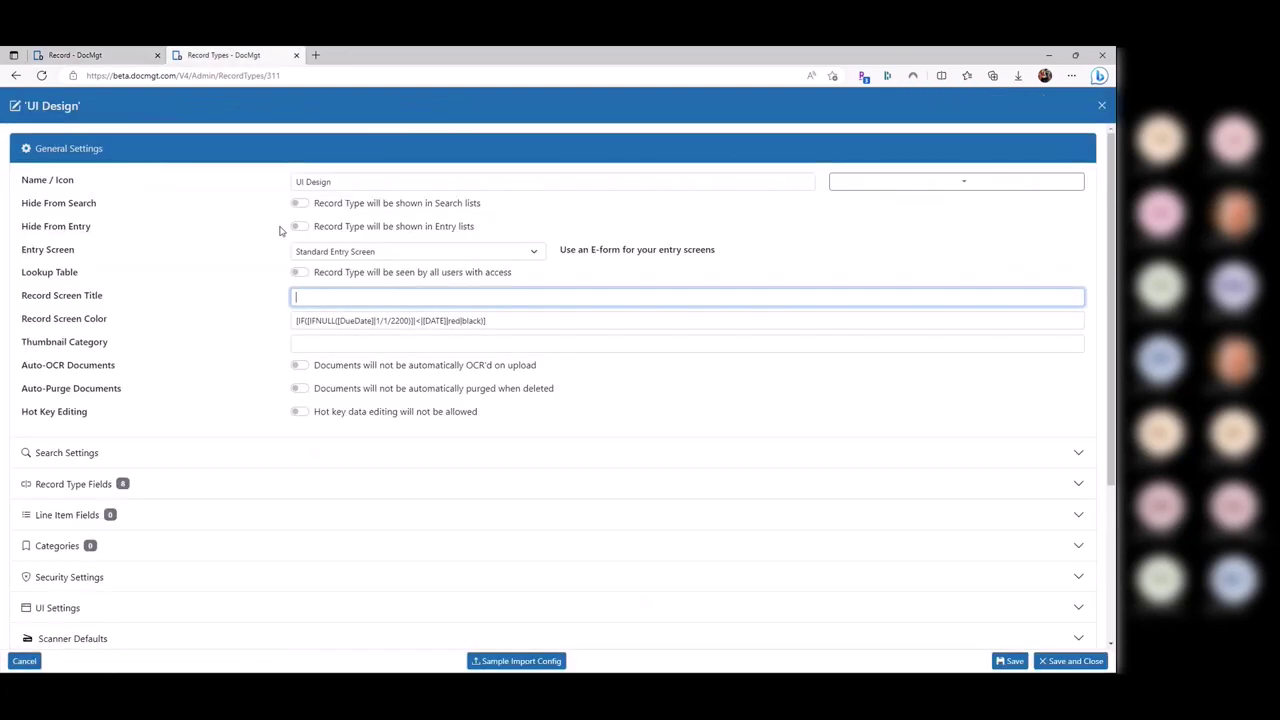
pyautogui.hotkey('ctrl', 'z')
# Examine the parts of the Record Screen Title formula: the fixed text, due date fallback, current date and overdue text
pyautogui.click(320, 297)
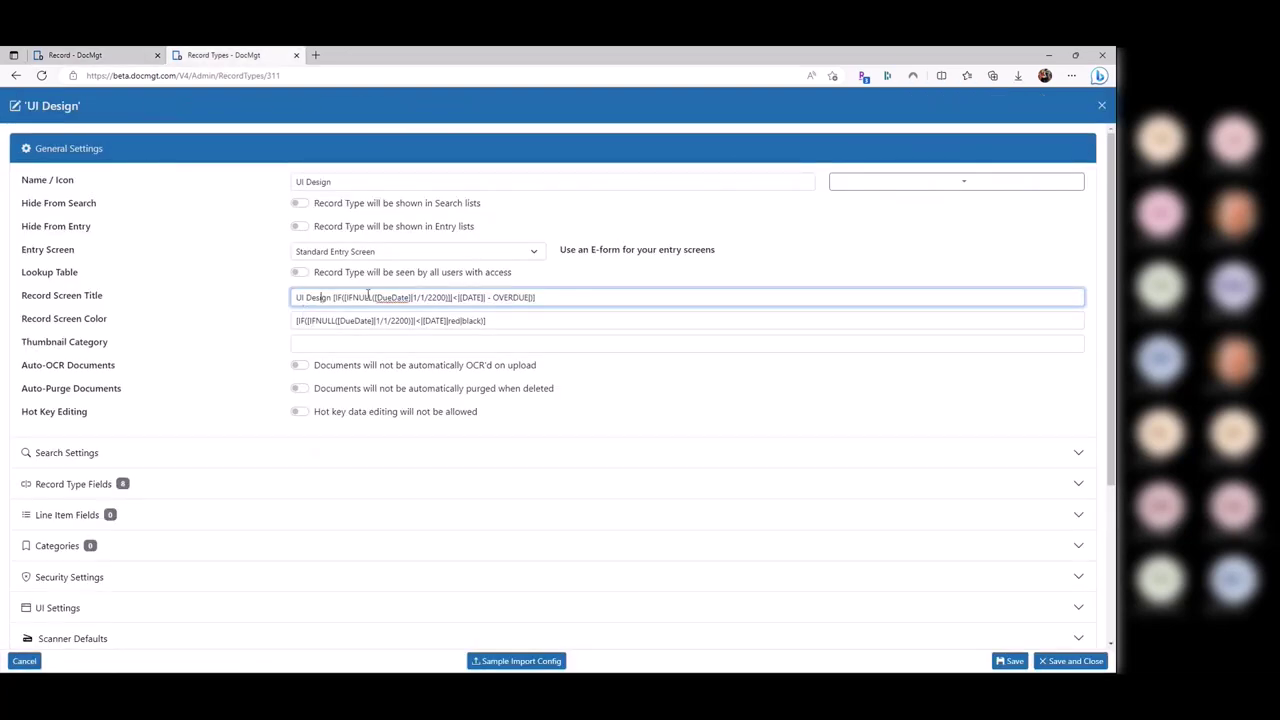
pyautogui.moveTo(295, 297); pyautogui.dragTo(333, 297)
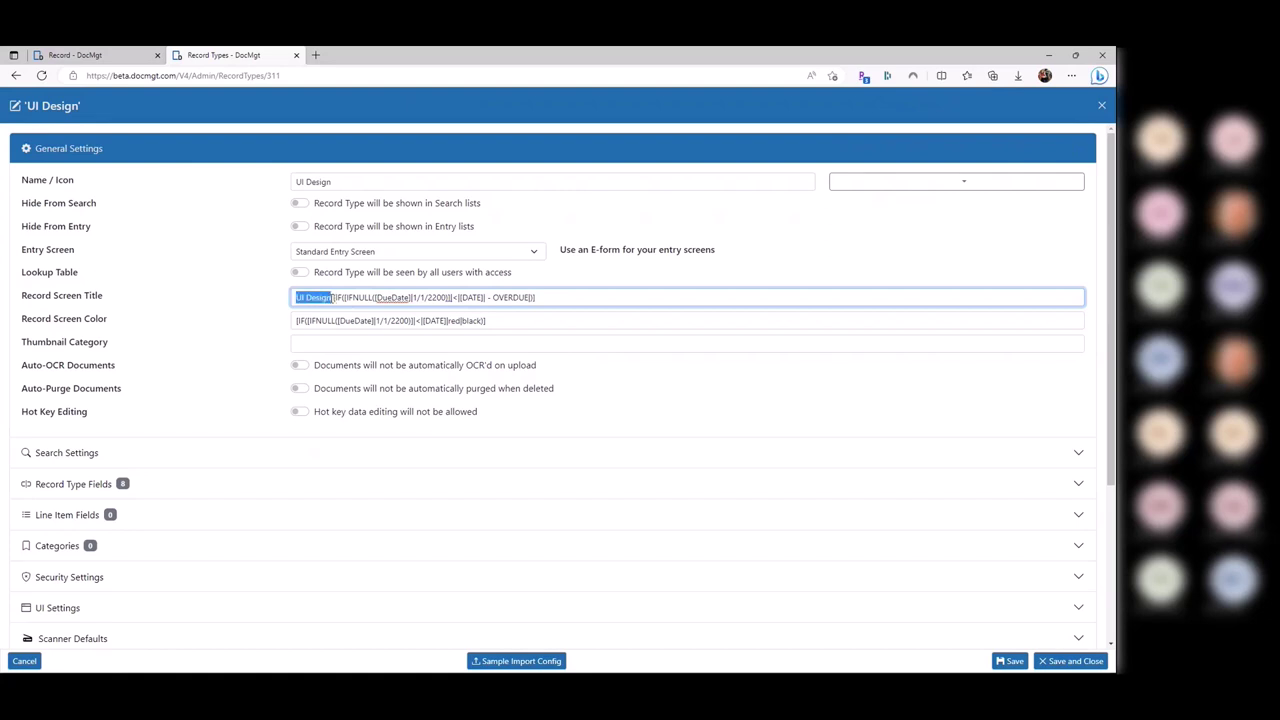
pyautogui.doubleClick(379, 297)
pyautogui.moveTo(450, 297); pyautogui.dragTo(412, 298)
pyautogui.moveTo(450, 297); pyautogui.dragTo(342, 299)
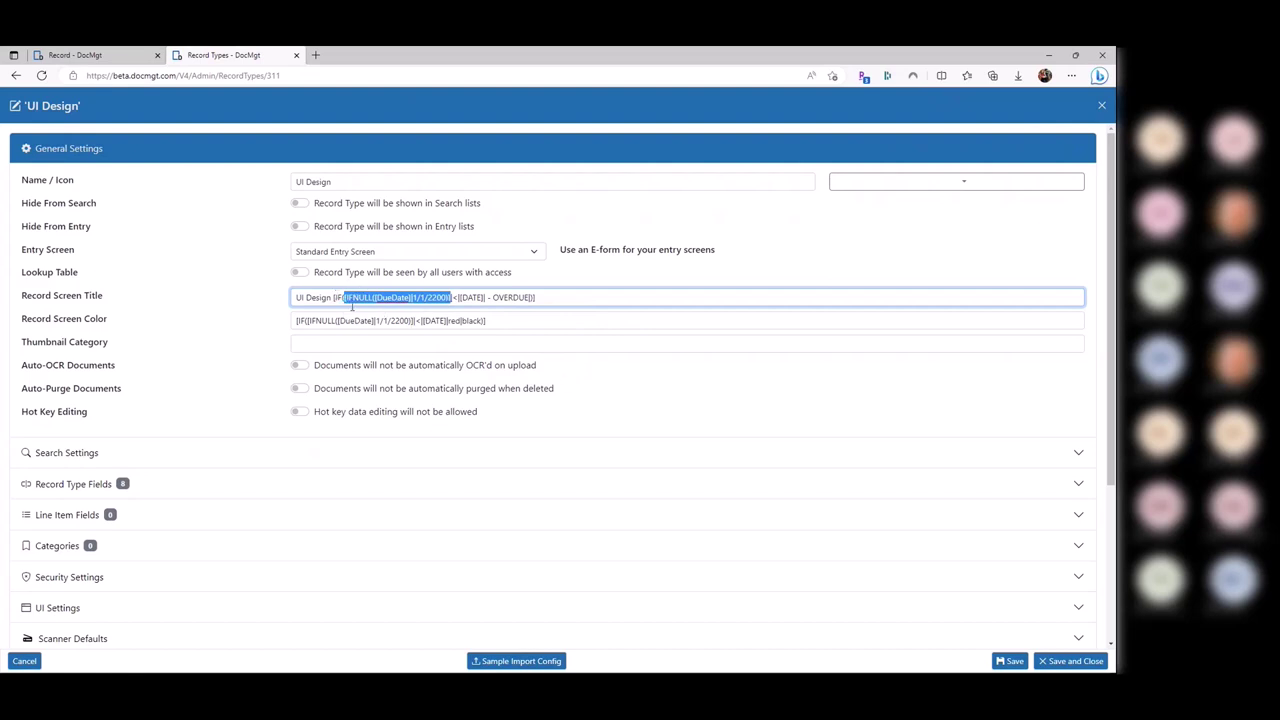
pyautogui.moveTo(459, 297); pyautogui.dragTo(484, 297)
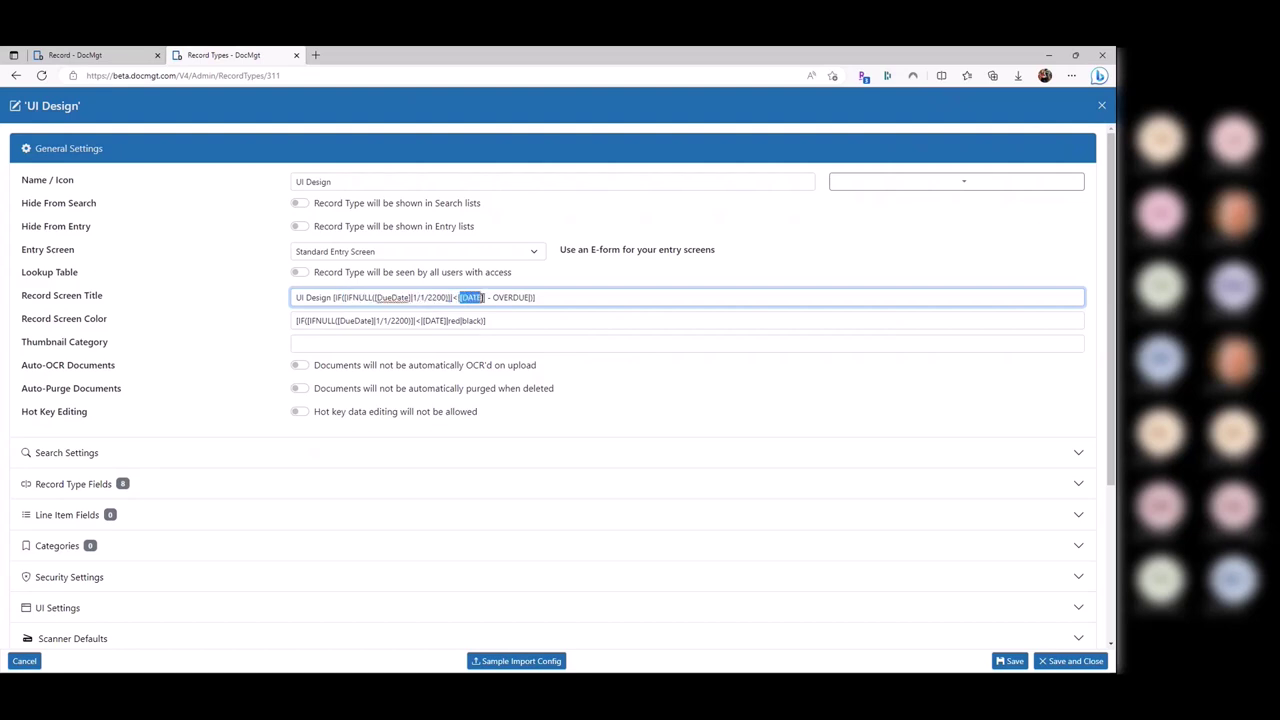
pyautogui.doubleClick(489, 297)
pyautogui.moveTo(528, 297); pyautogui.dragTo(512, 297)
pyautogui.click(531, 297)
# Examine the IF condition in the Record Screen Title formula, from the IFNULL due date expression through the current date comparison
pyautogui.moveTo(334, 297); pyautogui.dragTo(344, 298)
pyautogui.click(343, 297)
pyautogui.hotkey('ctrl', 'shift', 'Right')
pyautogui.hotkey('ctrl', 'shift', 'Right')
pyautogui.hotkey('shift', 'Right')
pyautogui.hotkey('shift', 'Right')
pyautogui.hotkey('shift', 'Right')
pyautogui.hotkey('shift', 'Right')
pyautogui.hotkey('shift', 'Right')
pyautogui.hotkey('shift', 'Right')
pyautogui.hotkey('shift', 'Right')
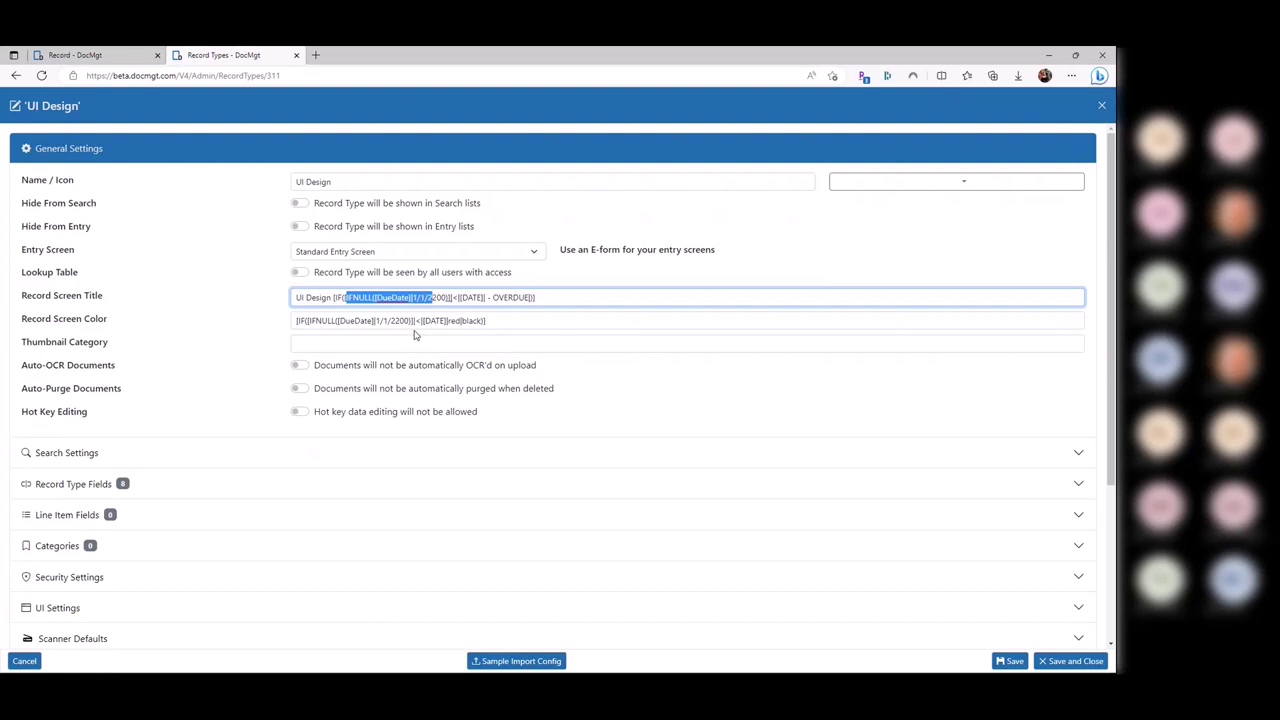
pyautogui.press('Right')
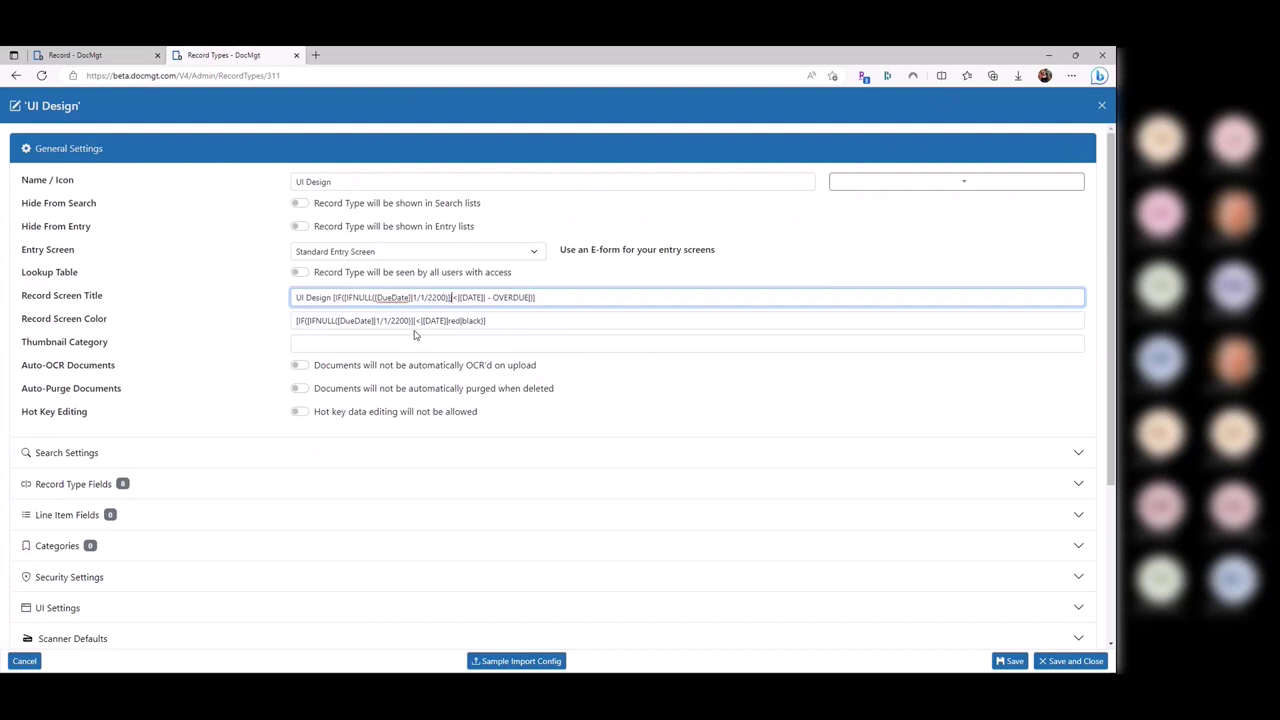
pyautogui.hotkey('shift', 'Right')
pyautogui.hotkey('shift', 'Right')
pyautogui.hotkey('shift', 'Right')
pyautogui.hotkey('shift', 'Right')
pyautogui.hotkey('shift', 'Right')
pyautogui.hotkey('shift', 'Right')
pyautogui.hotkey('shift', 'Right')
pyautogui.press('Right')
# Examine the text that the Record Screen Title formula outputs when its condition is met
pyautogui.hotkey('shift', 'Right')
pyautogui.hotkey('shift', 'Right')
pyautogui.hotkey('shift', 'Right')
pyautogui.hotkey('shift', 'Right')
pyautogui.hotkey('shift', 'Right')
pyautogui.hotkey('shift', 'Right')
pyautogui.hotkey('shift', 'Right')
pyautogui.hotkey('shift', 'Right')
pyautogui.hotkey('shift', 'Right')
pyautogui.hotkey('shift', 'Right')
pyautogui.press('Right')
# Try adding abc as the alternative result in the Record Screen Title formula, and remove it
pyautogui.write('abc')
pyautogui.press('BackSpace')
pyautogui.press('BackSpace')
# Compare the fixed and conditional parts of the Record Screen Title formula with the overdue suffix in the Omega record's title
pyautogui.press('Home')
pyautogui.hotkey('shift', 'Right')
pyautogui.hotkey('shift', 'Right')
pyautogui.hotkey('shift', 'Right')
pyautogui.hotkey('shift', 'Right')
pyautogui.hotkey('shift', 'Right')
pyautogui.hotkey('shift', 'Right')
pyautogui.hotkey('shift', 'Right')
pyautogui.hotkey('shift', 'Right')
pyautogui.hotkey('shift', 'Right')
pyautogui.press('Right')
pyautogui.hotkey('shift', 'End')
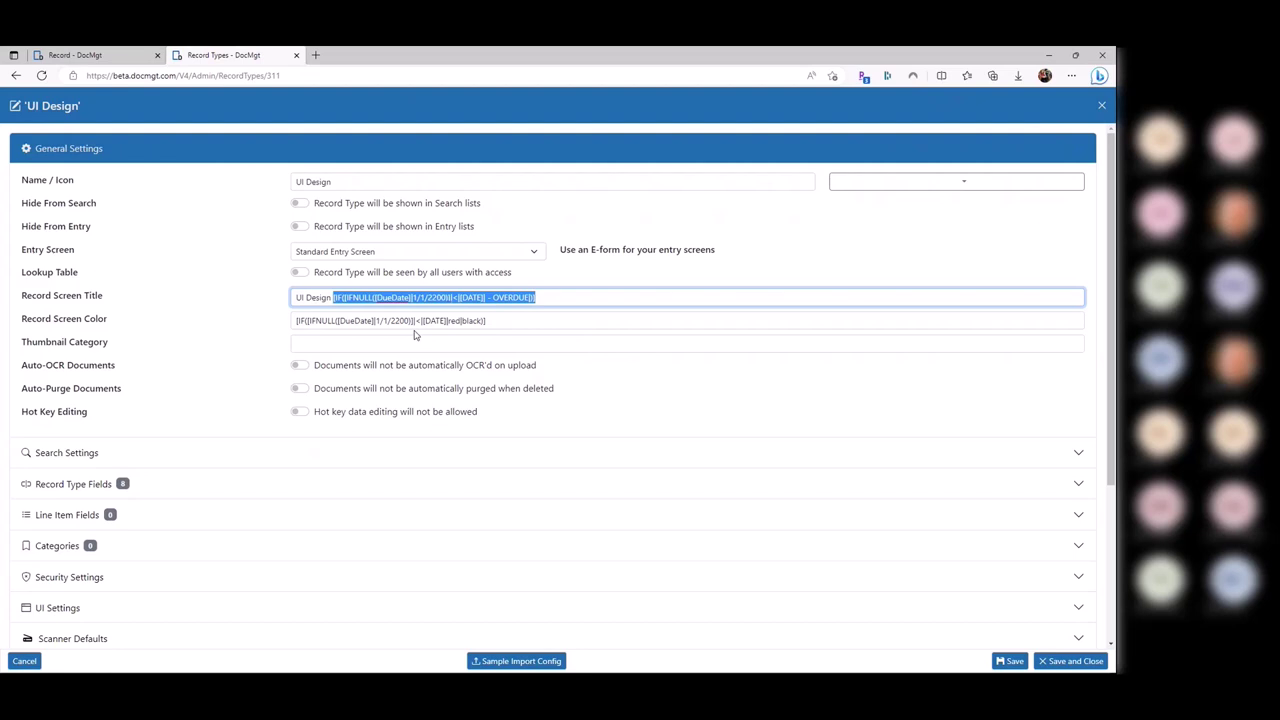
pyautogui.hotkey('ctrl', 'shift', 'Tab')
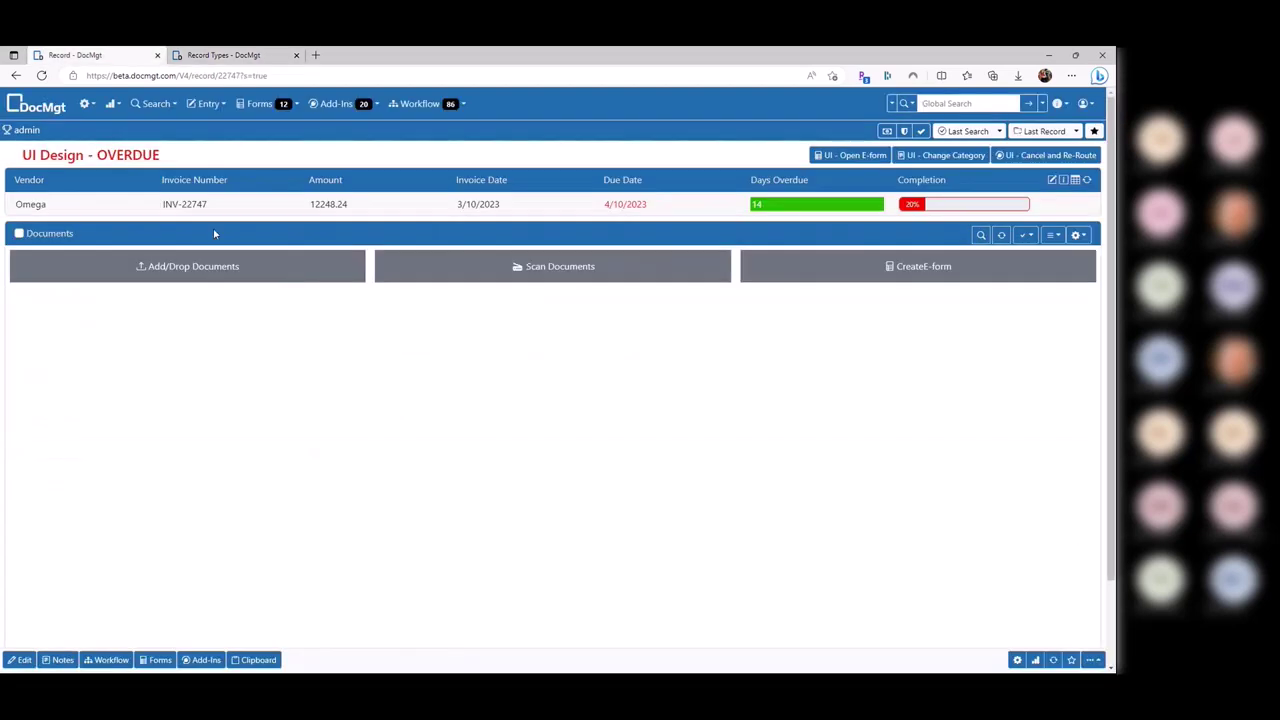
pyautogui.moveTo(83, 155); pyautogui.dragTo(160, 156)
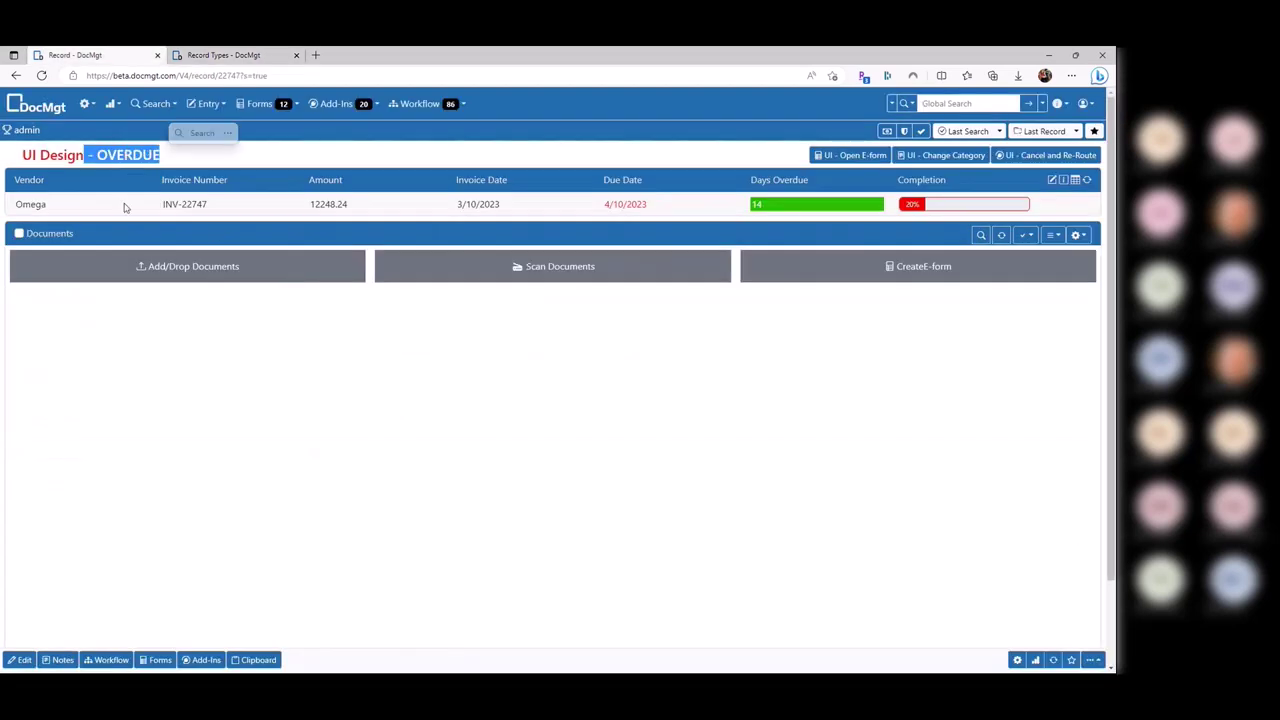
pyautogui.hotkey('ctrl', 'Tab')
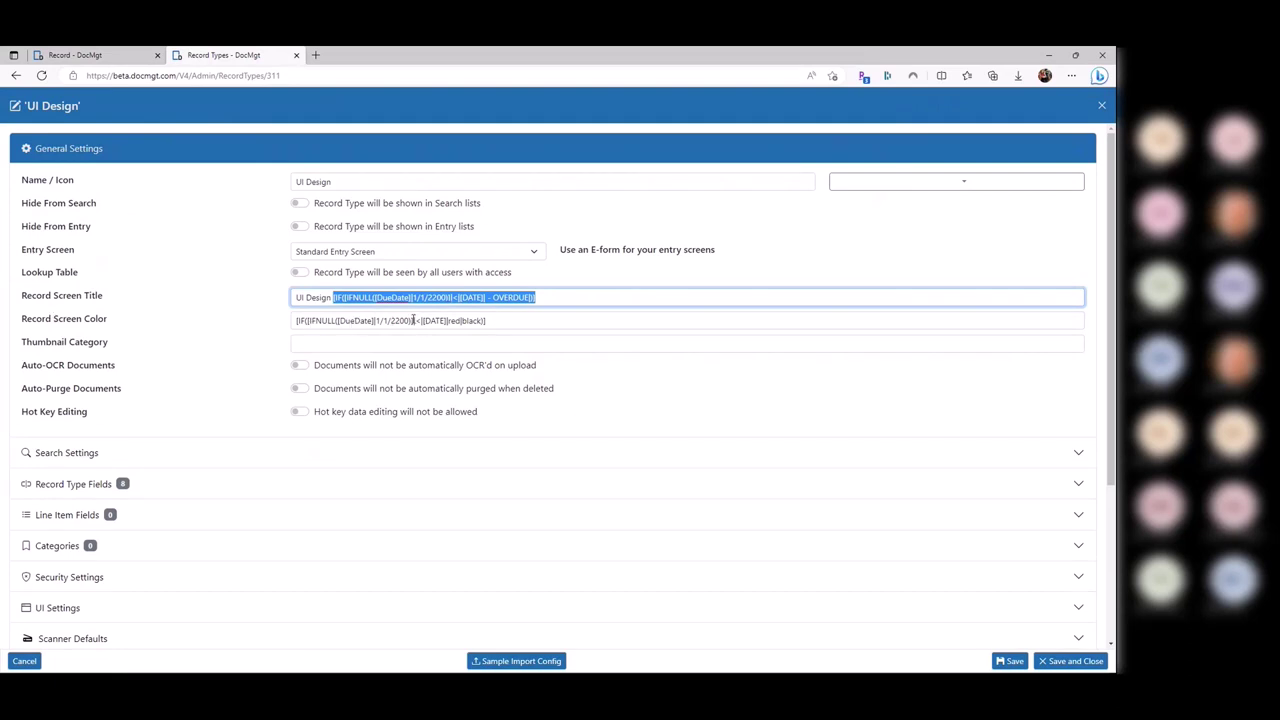
# Examine the fallback date and the two color names in the Record Screen Color formula
pyautogui.moveTo(413, 320); pyautogui.dragTo(380, 321)
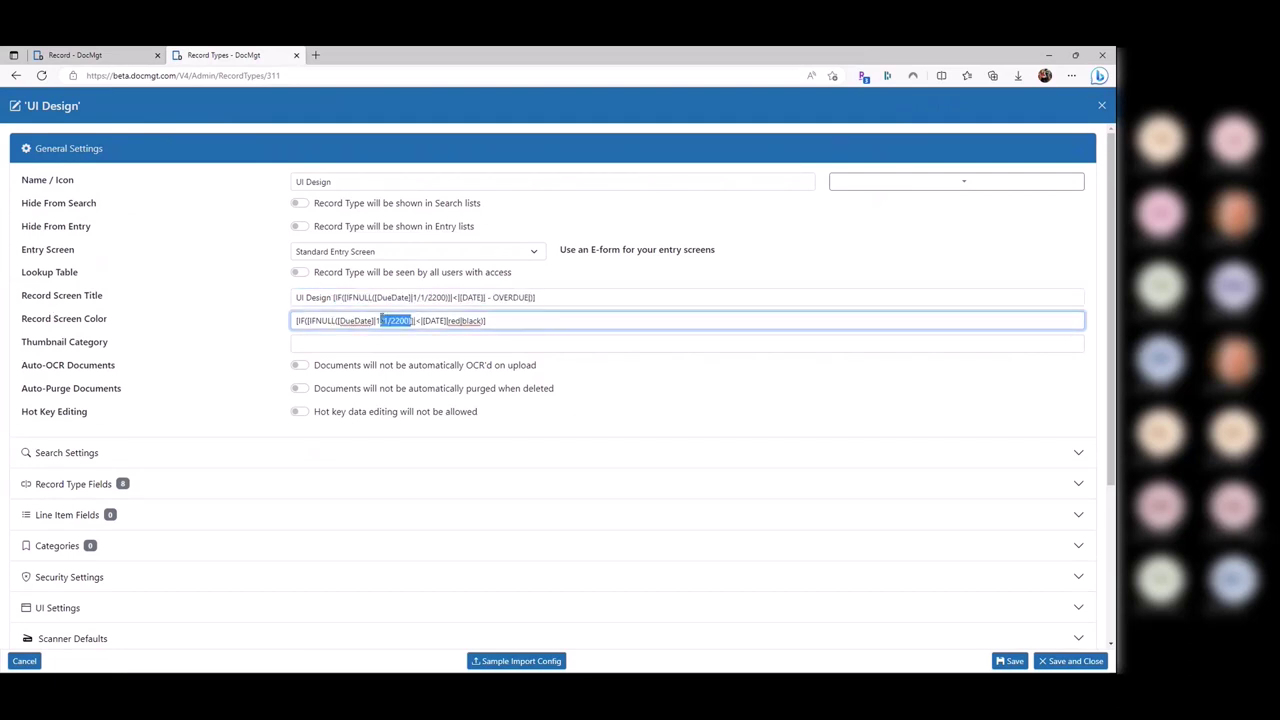
pyautogui.doubleClick(452, 321)
pyautogui.doubleClick(470, 321)
# Try replacing red with #ff0000 in the Record Screen Color formula, and undo the replacement
pyautogui.doubleClick(455, 321)
pyautogui.press('BackSpace')
pyautogui.write('#ff0000')
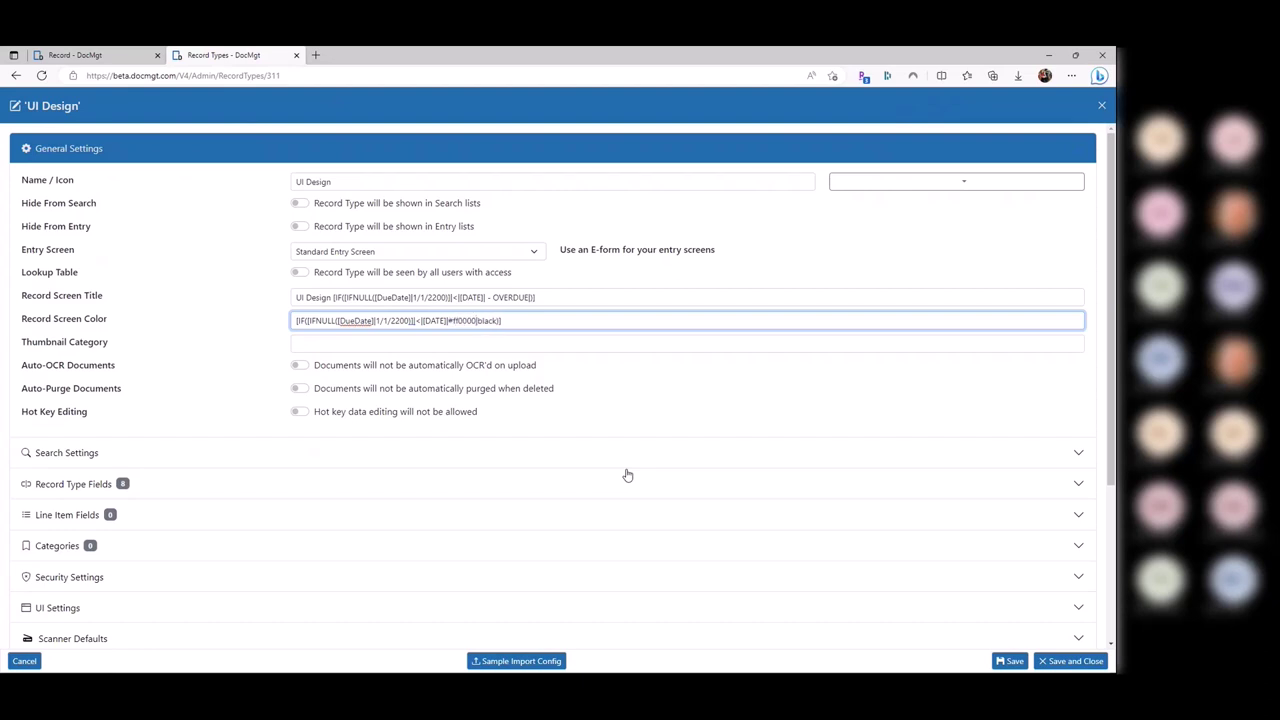
pyautogui.hotkey('ctrl', 'z')
pyautogui.hotkey('shift', 'End')
pyautogui.press('End')
# Examine the Omega record's colored title and return to the UI Design search results
pyautogui.hotkey('ctrl', 'shift', 'Tab')
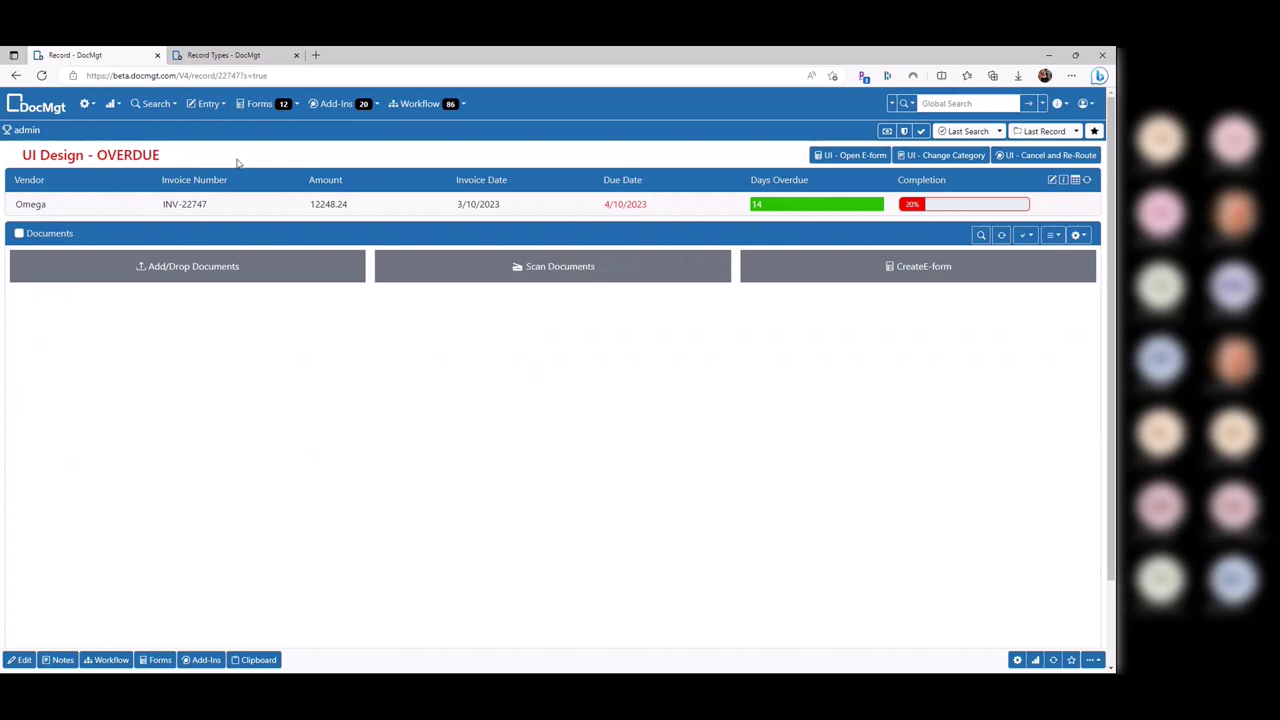
pyautogui.moveTo(160, 155); pyautogui.dragTo(22, 155)
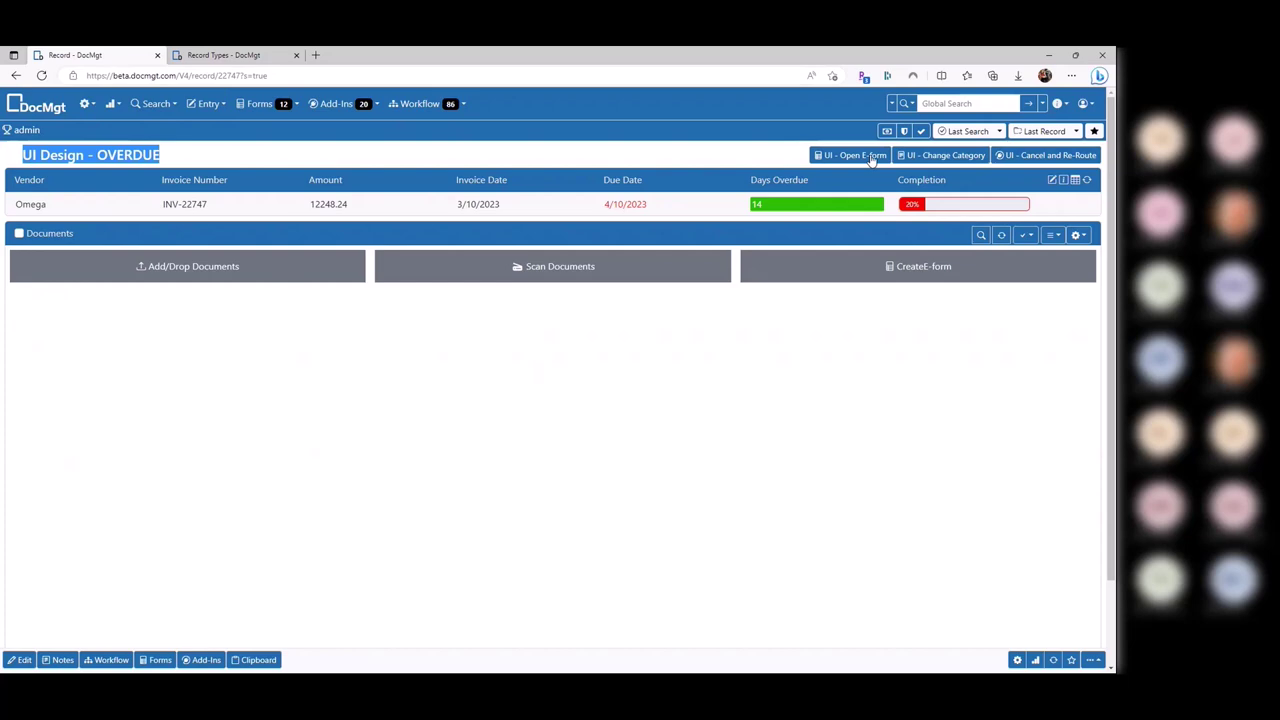
pyautogui.click(966, 131)
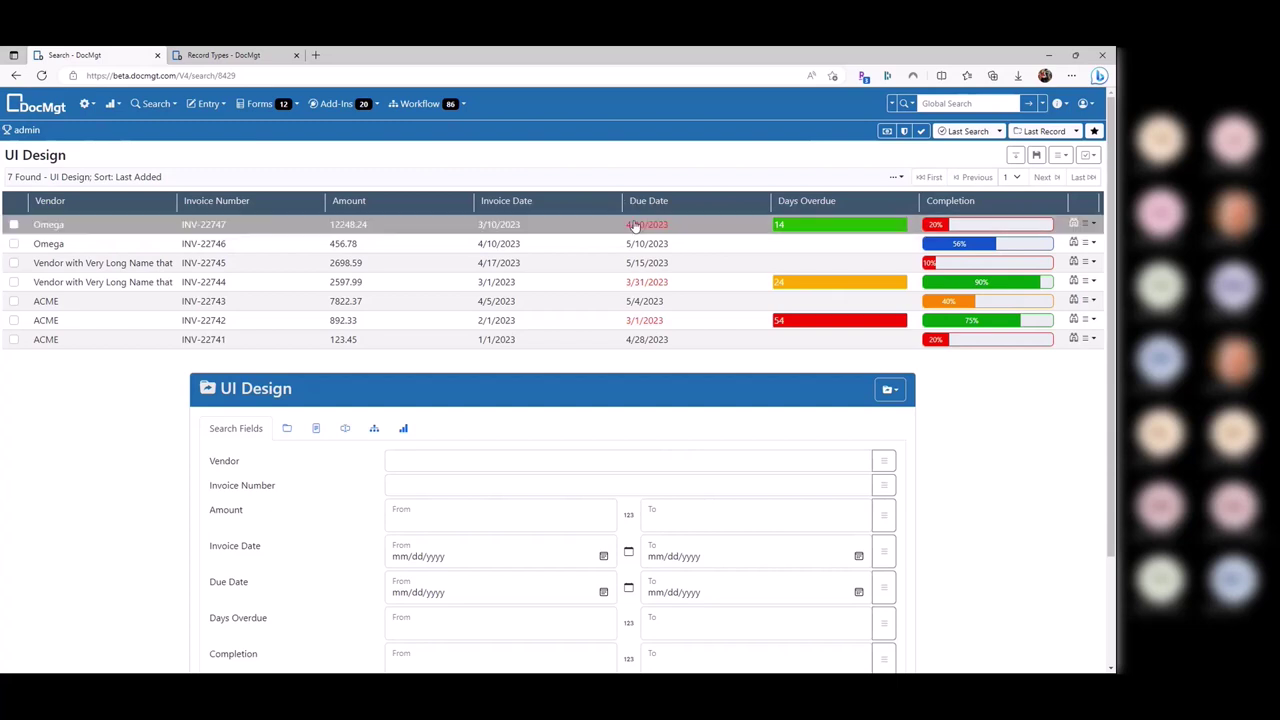
# Return to the UI Design record type settings and open the Due Date field's display color settings
pyautogui.click(190, 57)
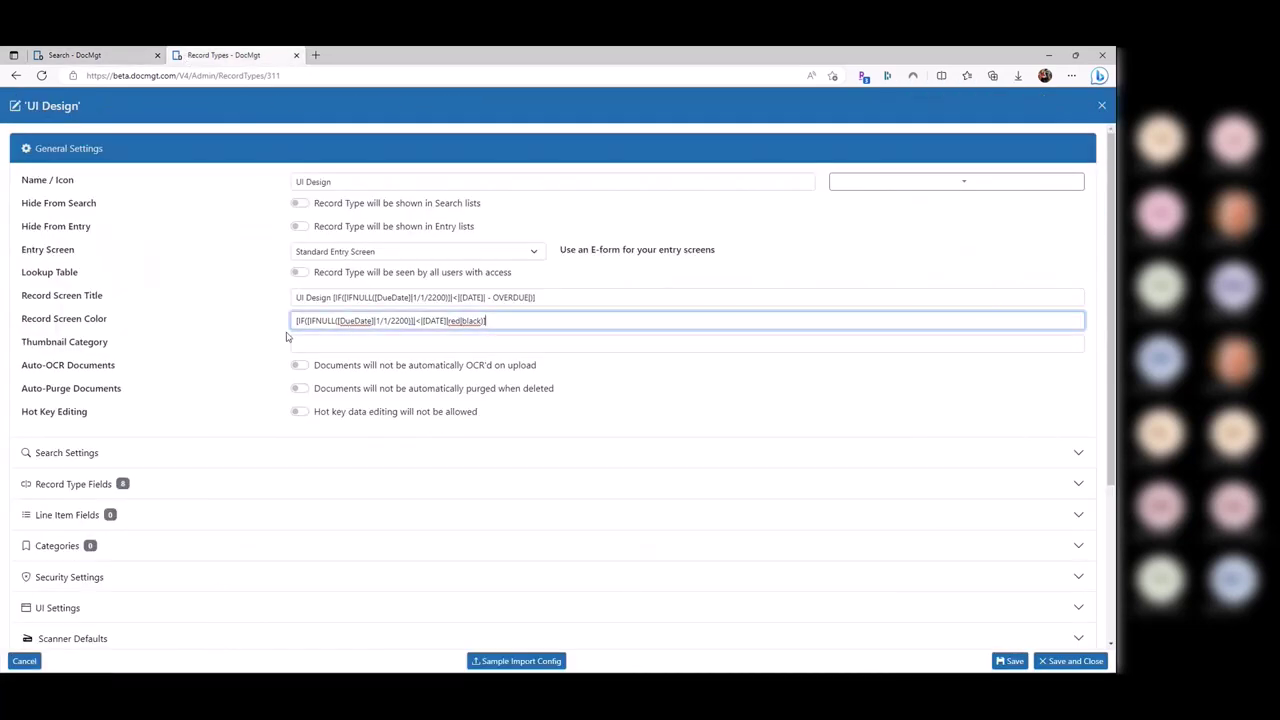
pyautogui.moveTo(551, 318); pyautogui.dragTo(221, 322)
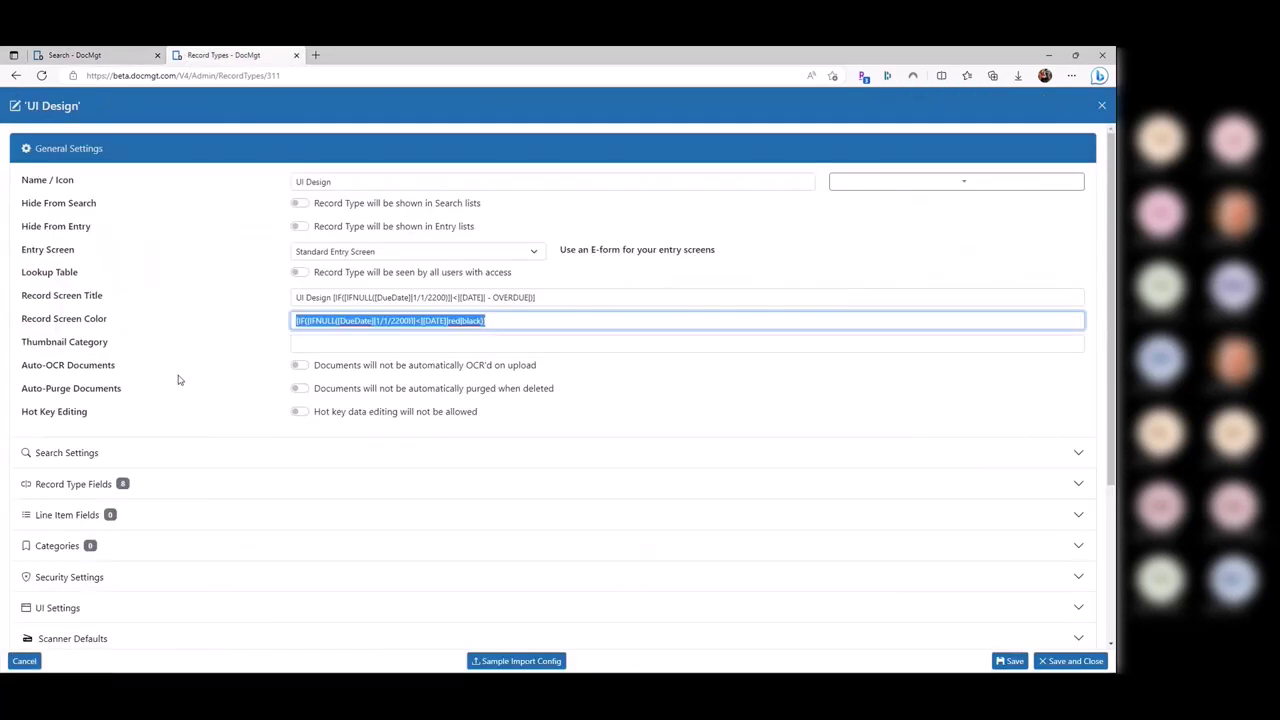
pyautogui.scroll(-2, 179, 380)
pyautogui.click(140, 329)
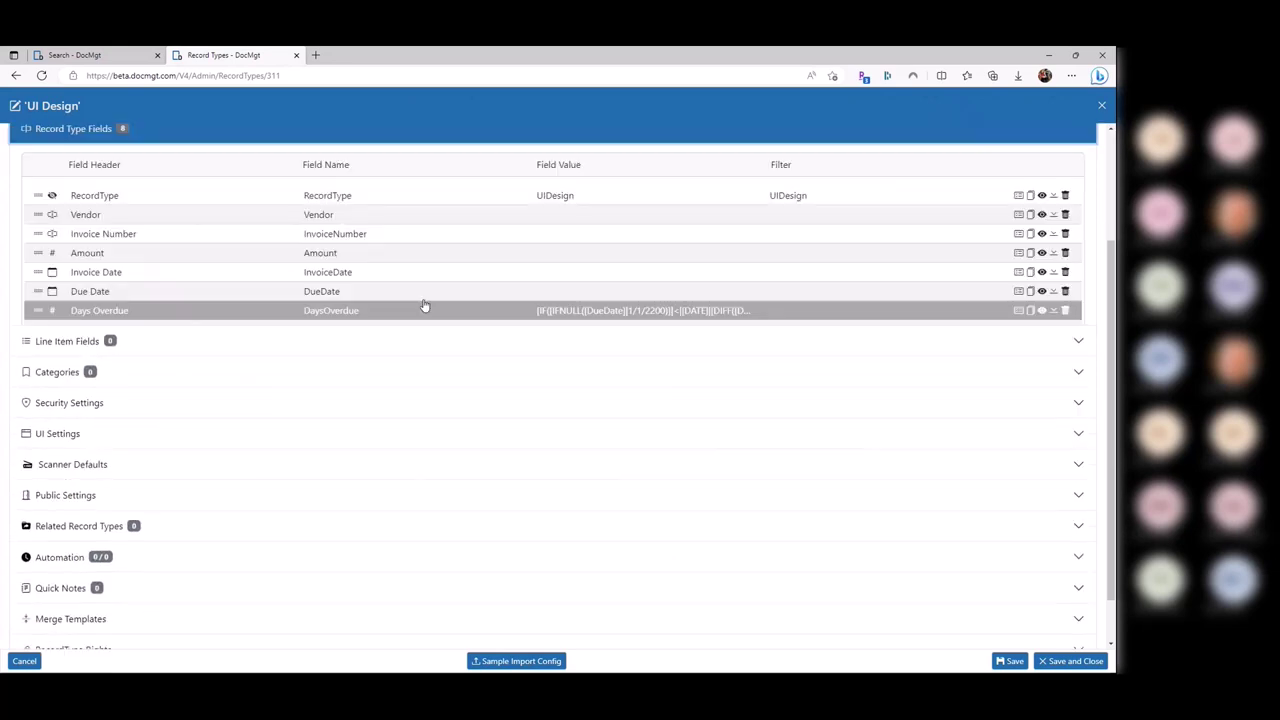
pyautogui.scroll(2, 382, 276)
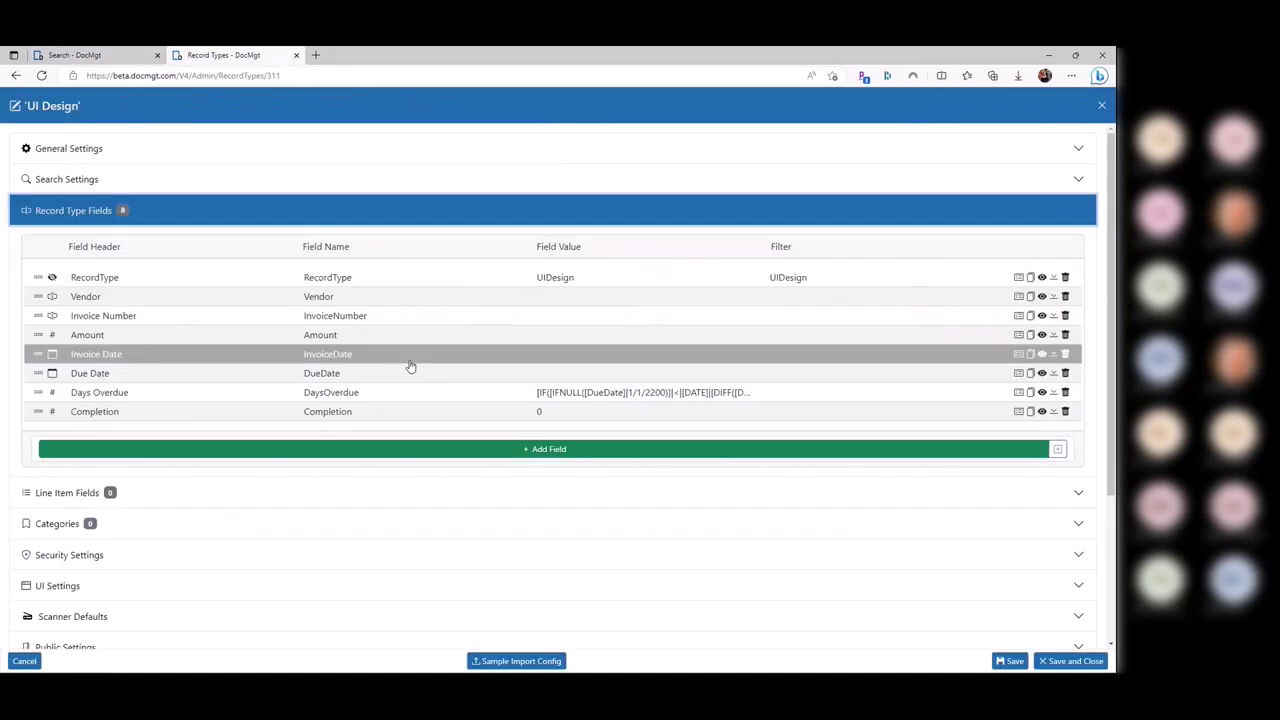
pyautogui.click(185, 373)
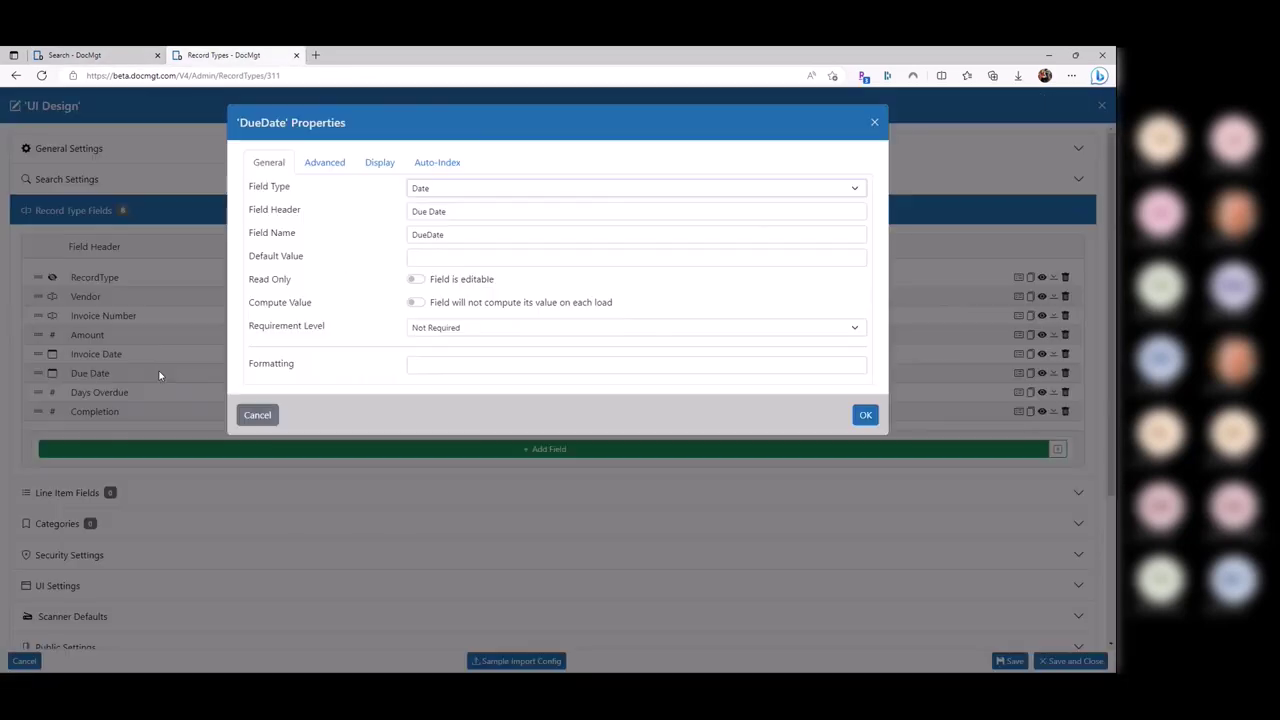
pyautogui.click(378, 162)
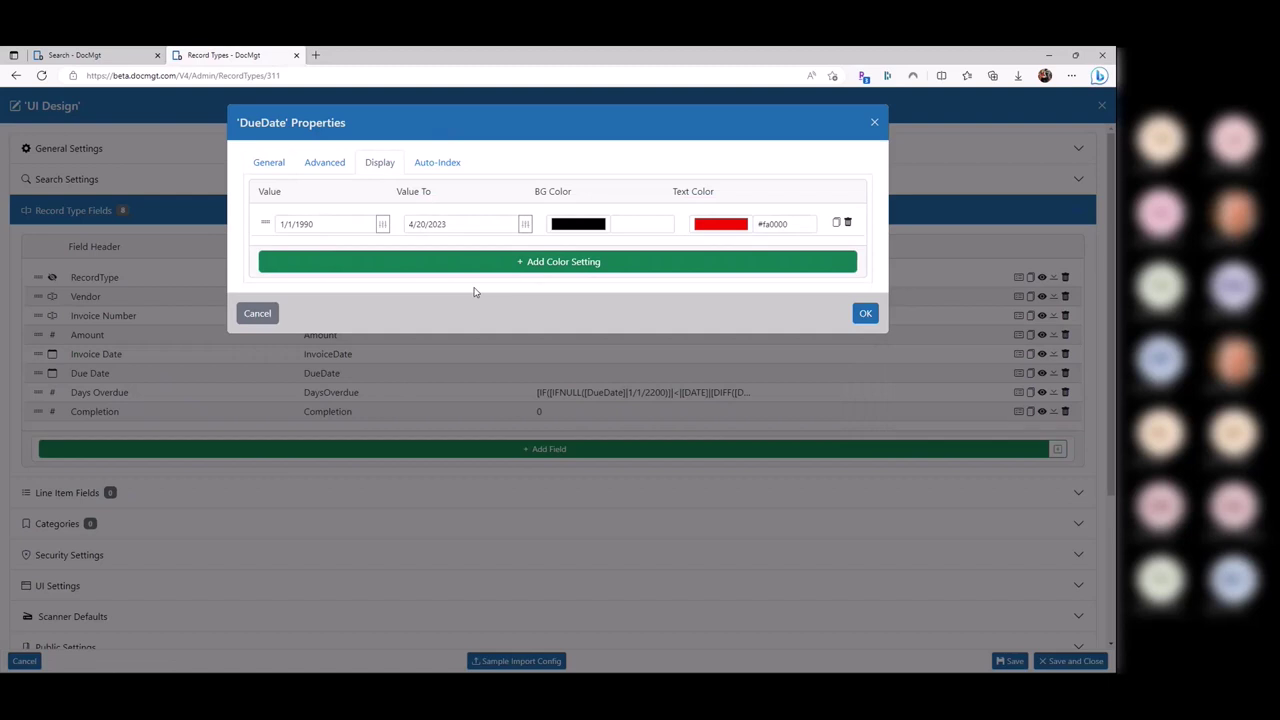
# Examine the start and end dates of the Due Date field's existing color setting
pyautogui.moveTo(349, 218); pyautogui.dragTo(257, 229)
pyautogui.click(335, 224)
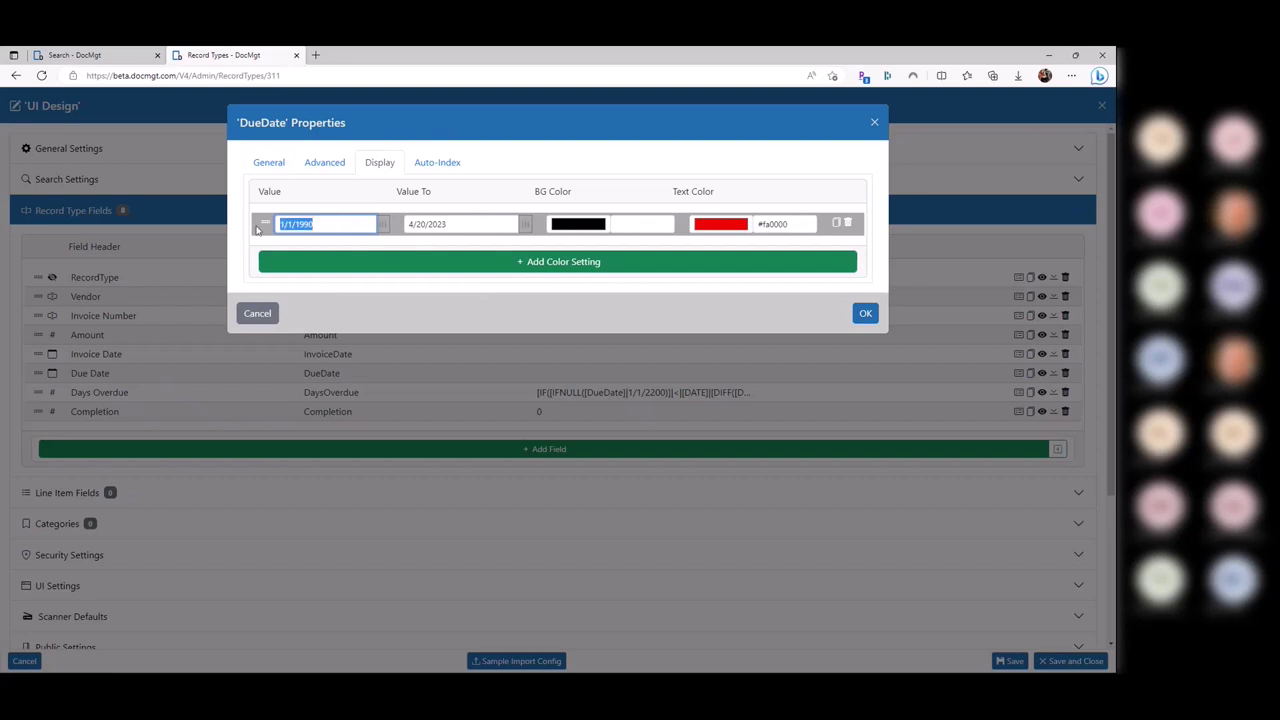
pyautogui.press('Tab')
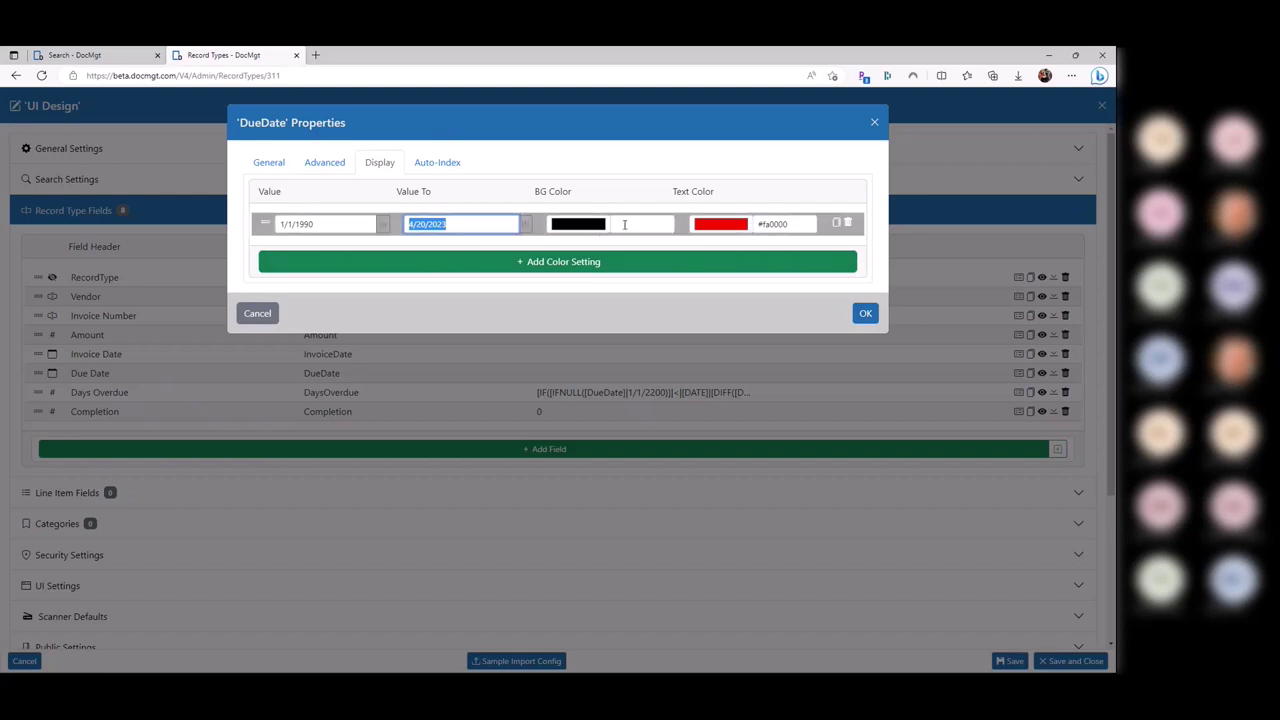
pyautogui.hotkey('ctrl', 'shift', 'Tab')
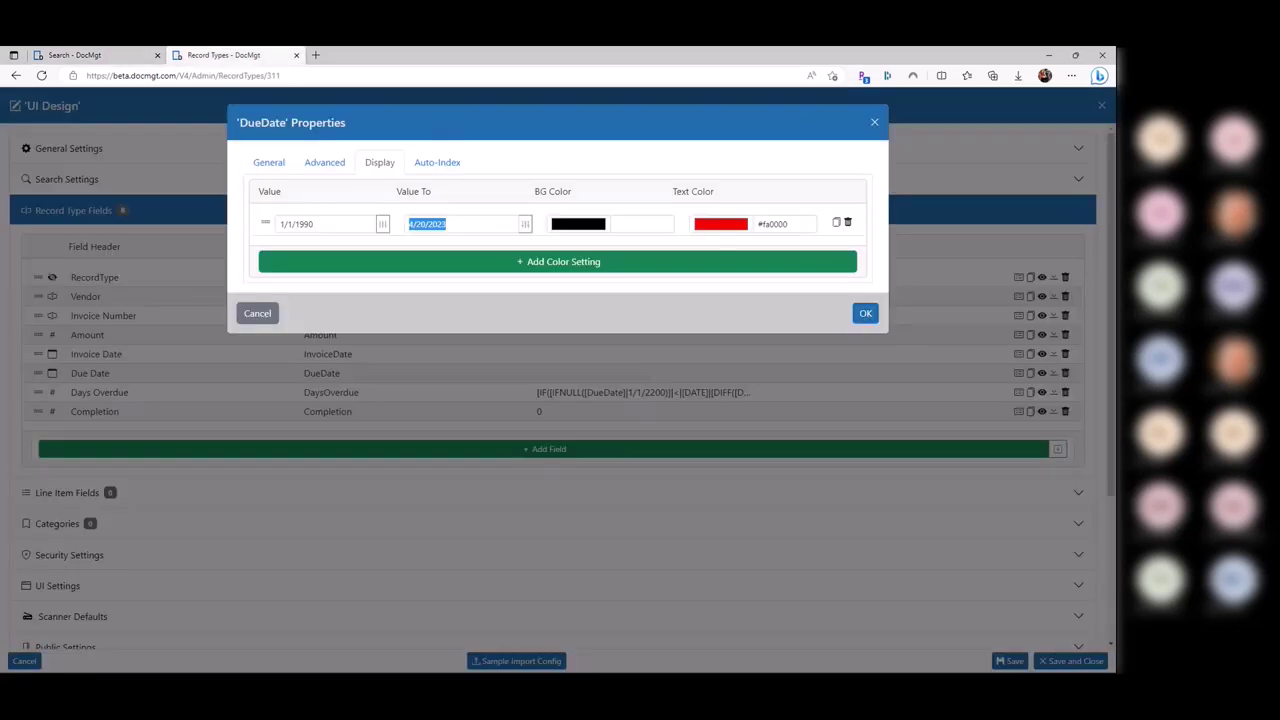
pyautogui.hotkey('ctrl', 'Tab')
pyautogui.click(453, 224)
pyautogui.tripleClick(464, 222)
# Try adding a second color setting to the Due Date field, starting at 4/21/2023 with a partial end date of 5/1/
pyautogui.click(668, 244)
pyautogui.click(668, 261)
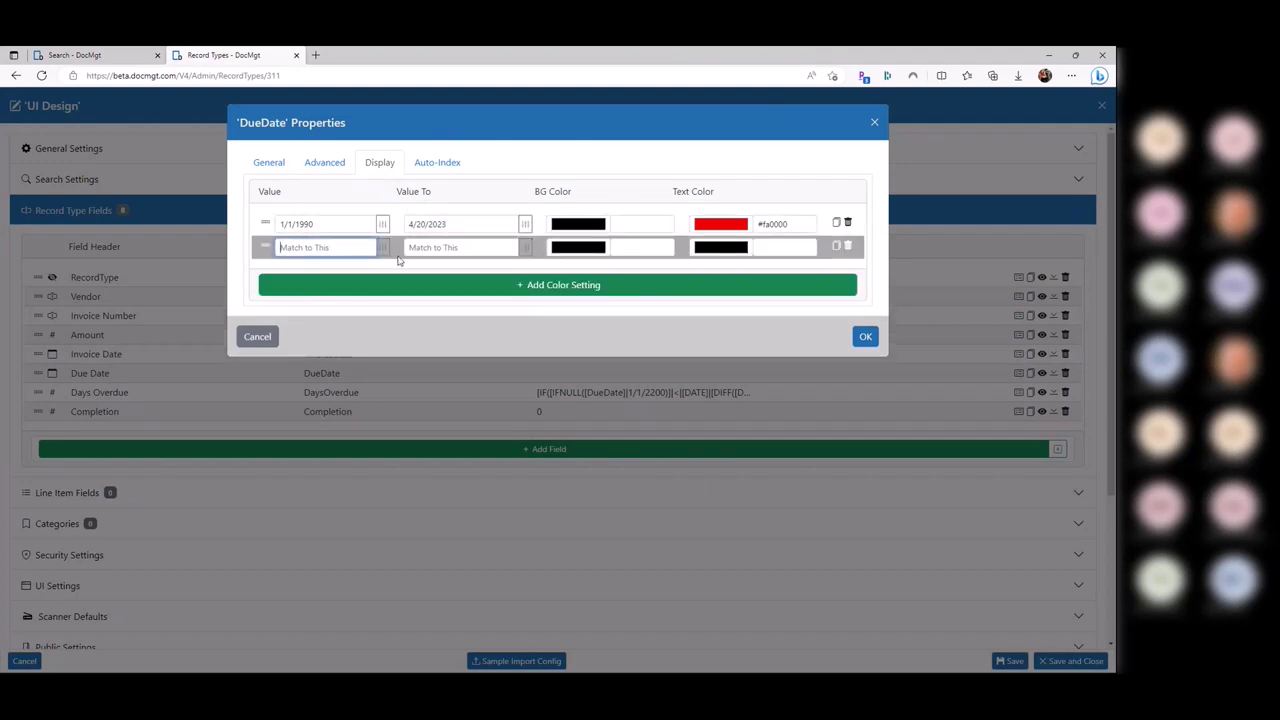
pyautogui.write('4/21/2023')
pyautogui.press('Tab')
pyautogui.write('5/')
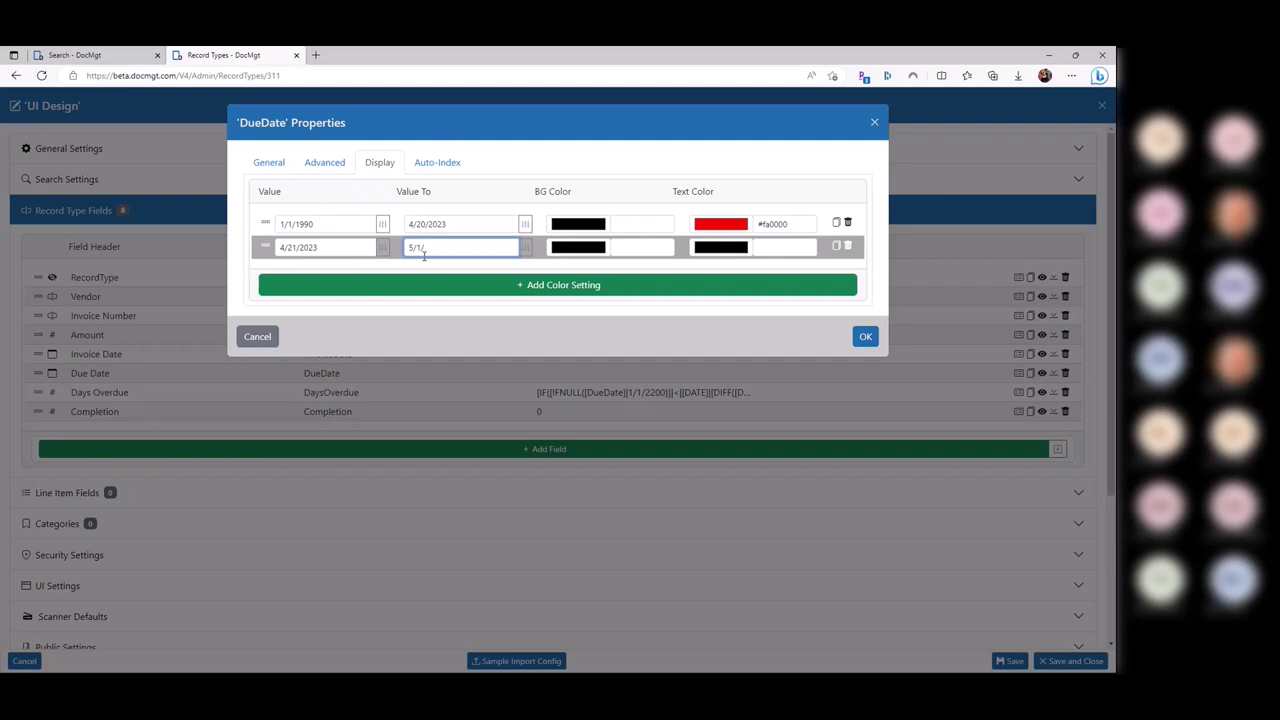
# Try an orange text color, #c6810c, for the second Due Date color setting, and discard the field changes
pyautogui.click(721, 247)
pyautogui.click(749, 320)
pyautogui.click(808, 352)
pyautogui.click(811, 314)
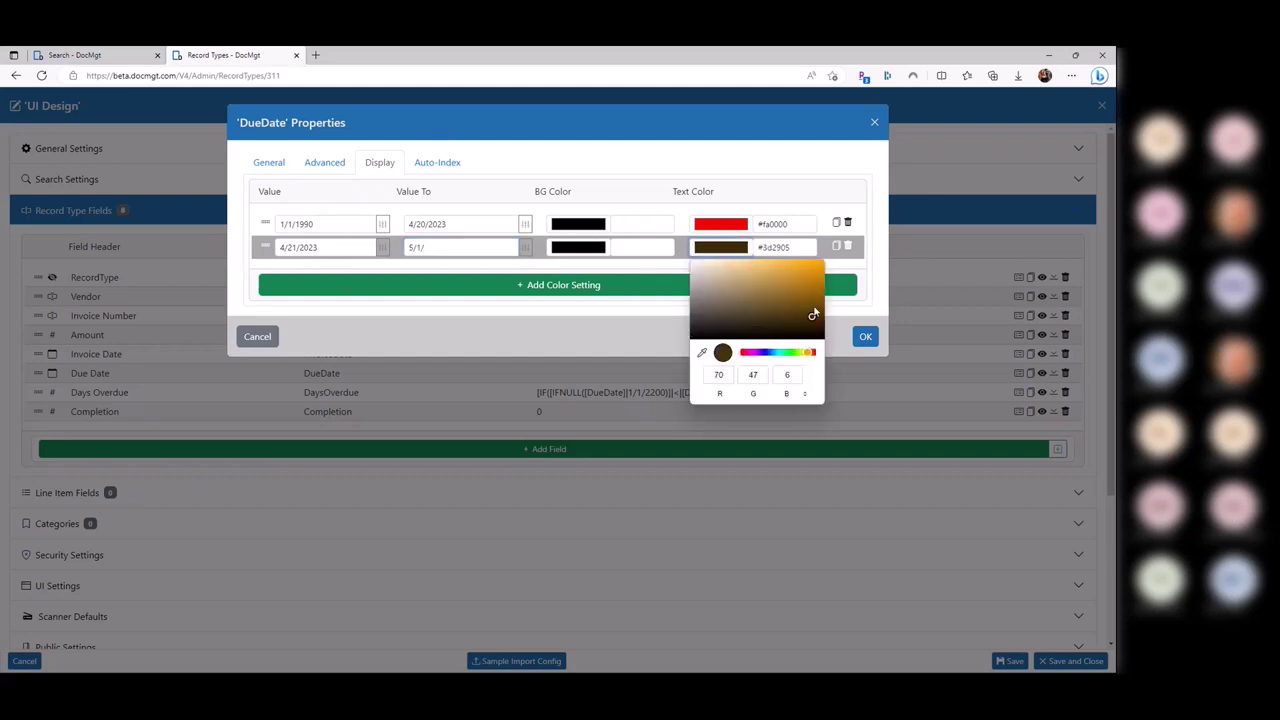
pyautogui.click(815, 277)
pyautogui.click(501, 330)
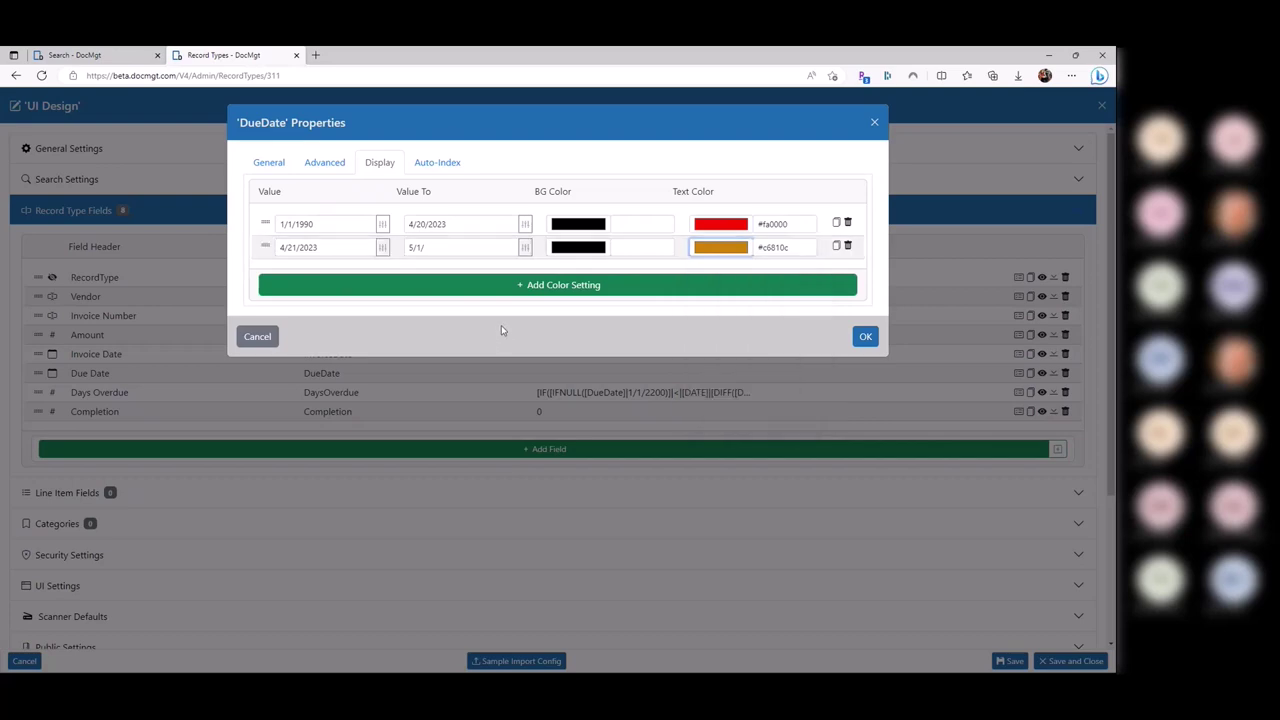
pyautogui.click(257, 336)
# Check the Amount field's display settings and the UI Design search results, and return to the record type fields
pyautogui.click(131, 342)
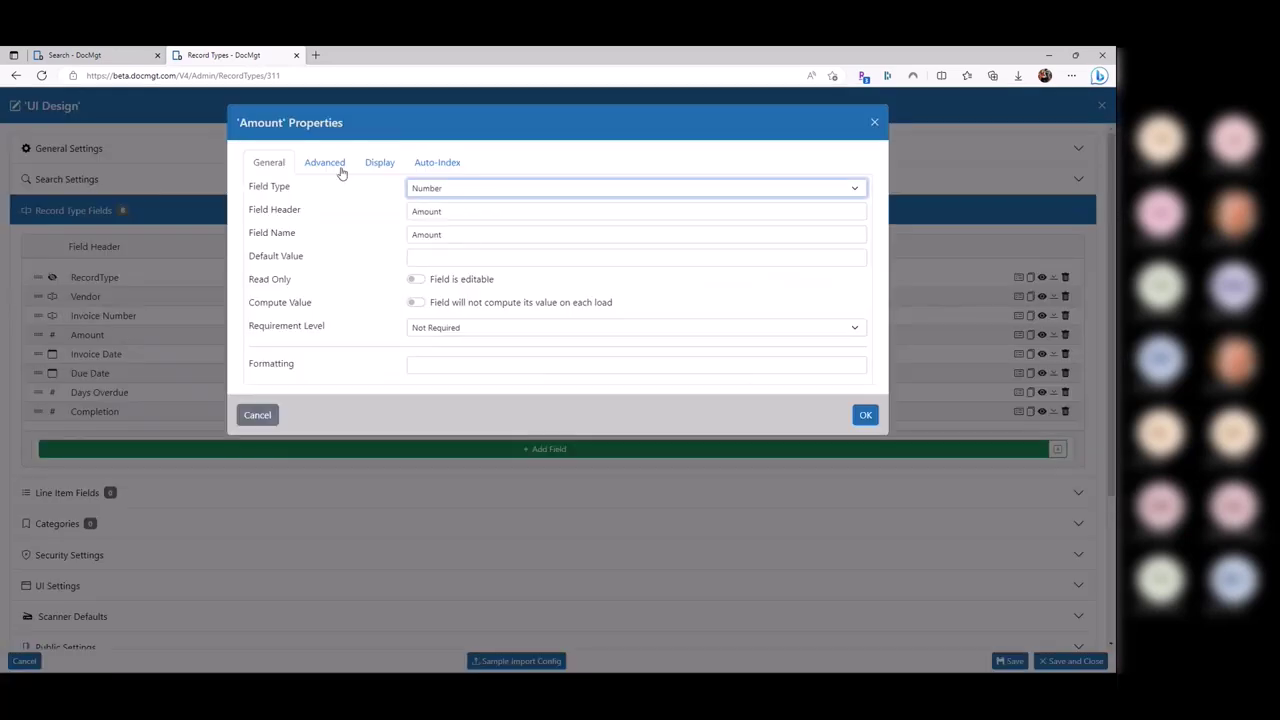
pyautogui.click(372, 166)
pyautogui.click(257, 290)
pyautogui.click(75, 55)
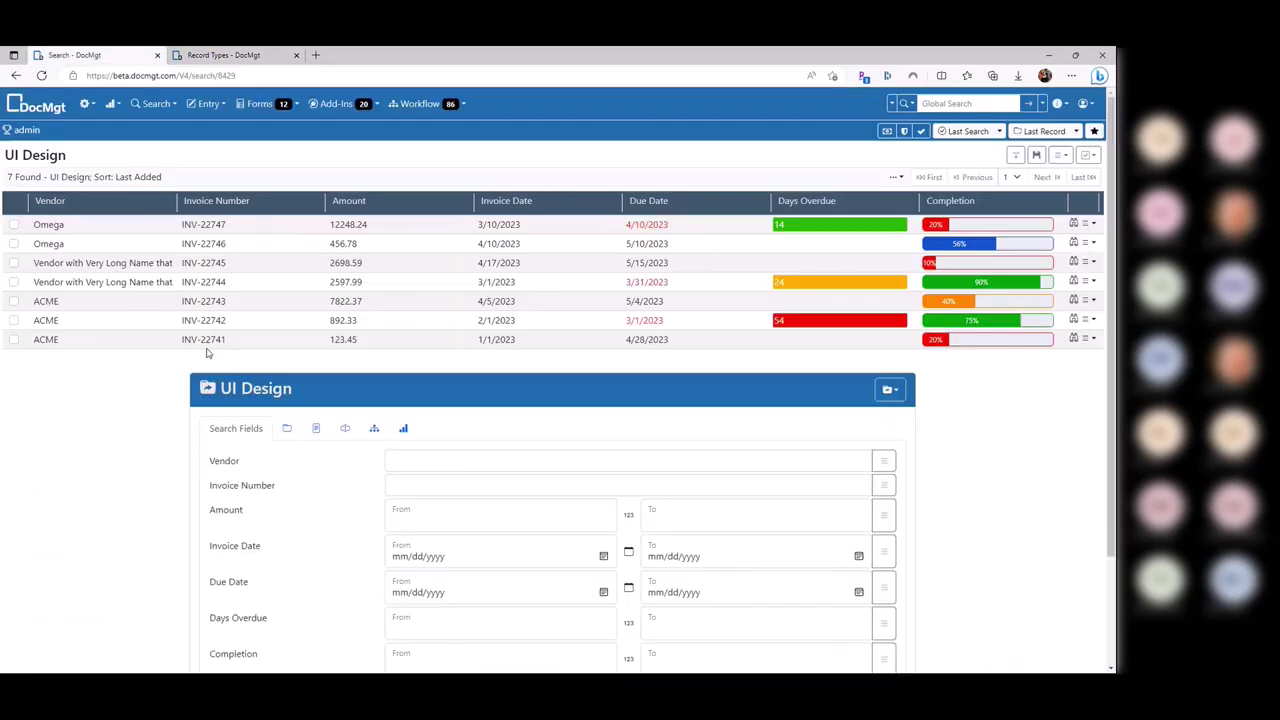
pyautogui.hotkey('ctrl', 'Tab')
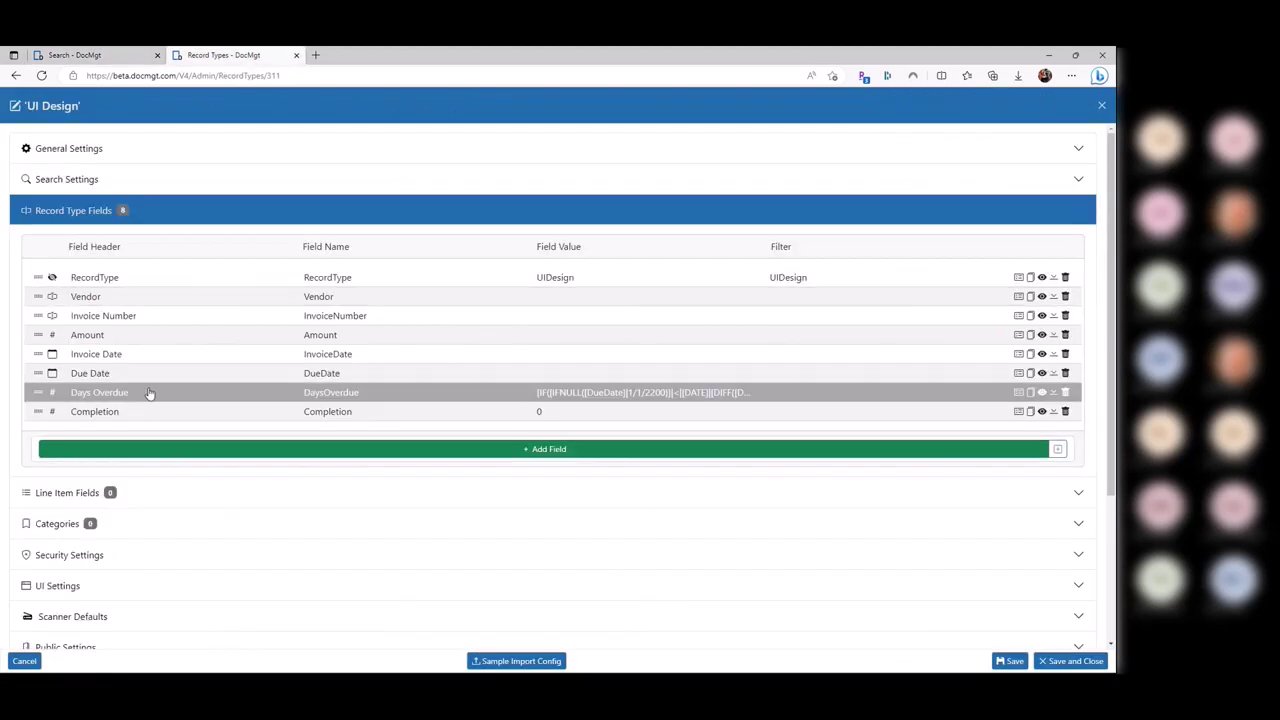
# Try adding a color setting to the Vendor field that matches the value ACME
pyautogui.click(285, 294)
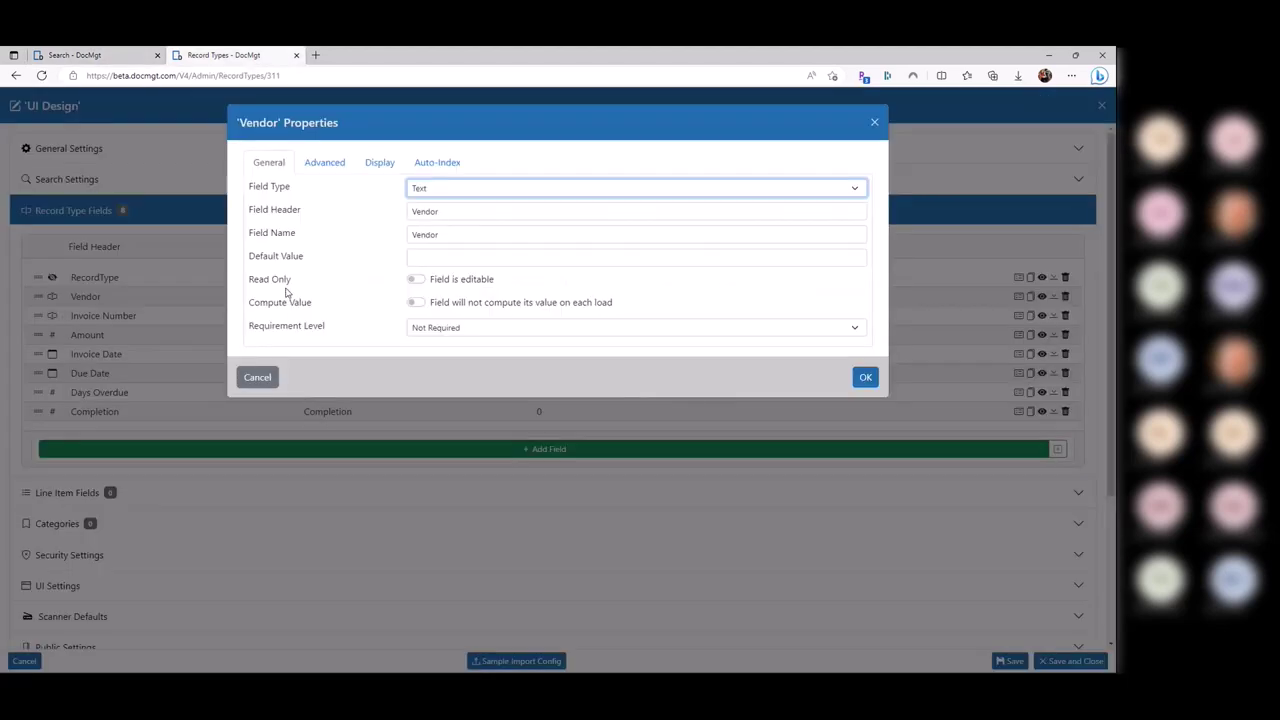
pyautogui.click(376, 170)
pyautogui.click(405, 238)
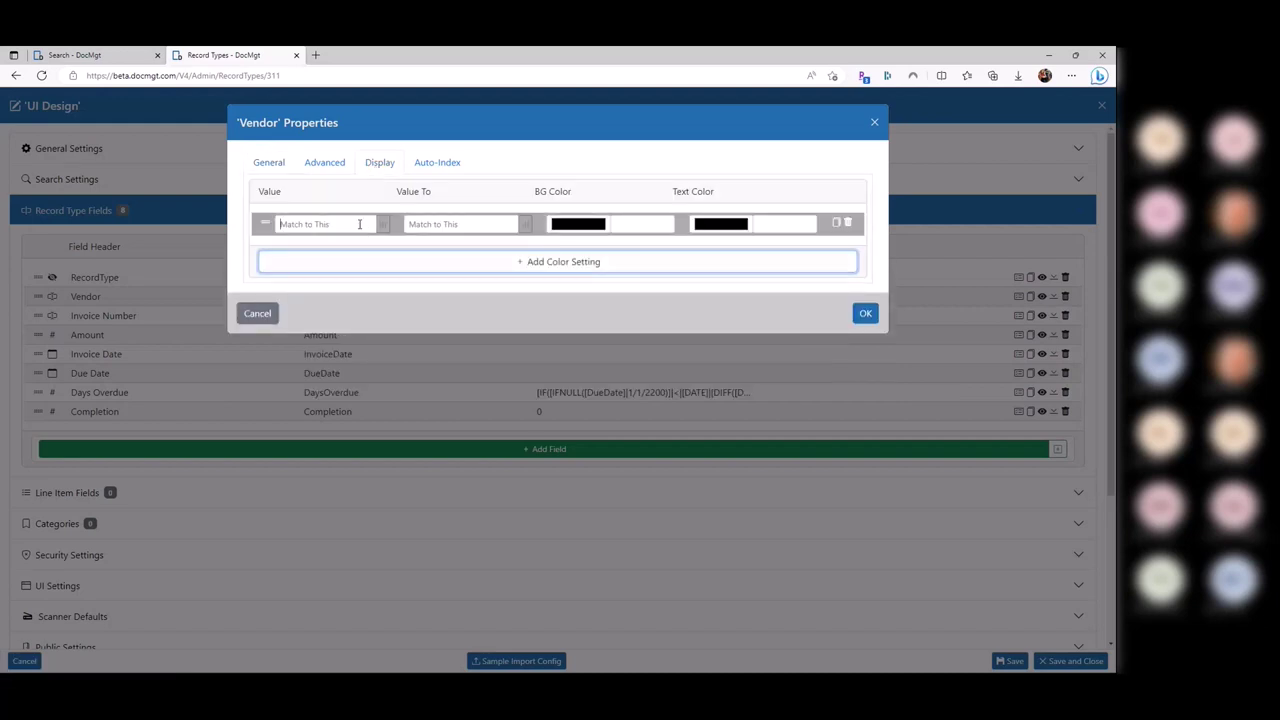
pyautogui.click(365, 224)
pyautogui.write('ACME')
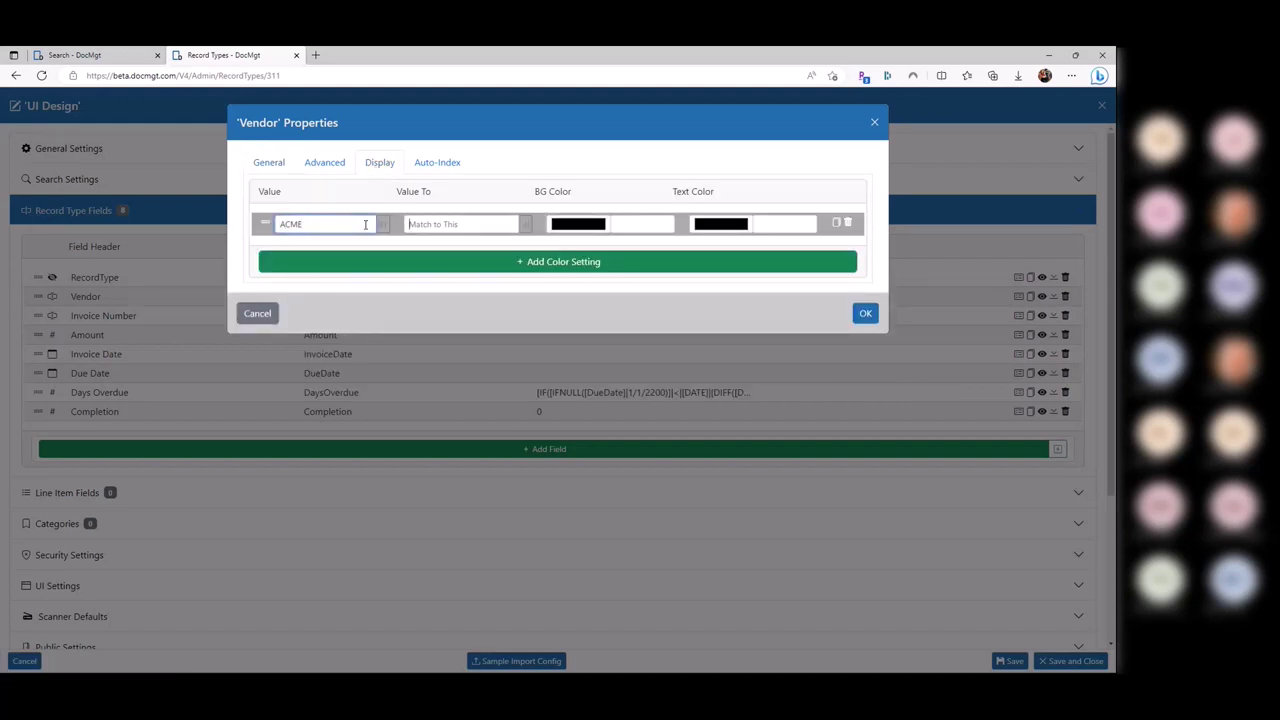
pyautogui.press('Tab')
pyautogui.doubleClick(365, 224)
# Try a blue background, #005fdb, for the ACME setting, view the text color choices, and discard the Vendor field changes
pyautogui.click(640, 224)
pyautogui.click(601, 226)
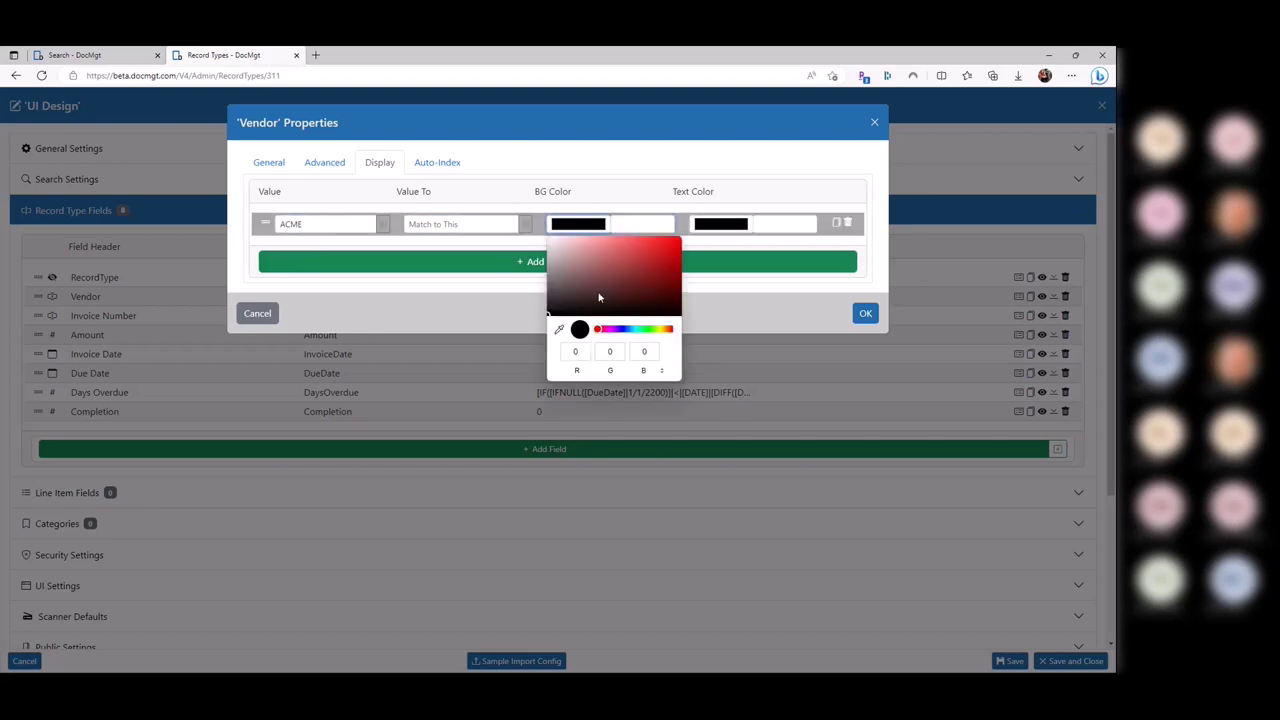
pyautogui.moveTo(642, 329); pyautogui.dragTo(682, 249)
pyautogui.click(694, 306)
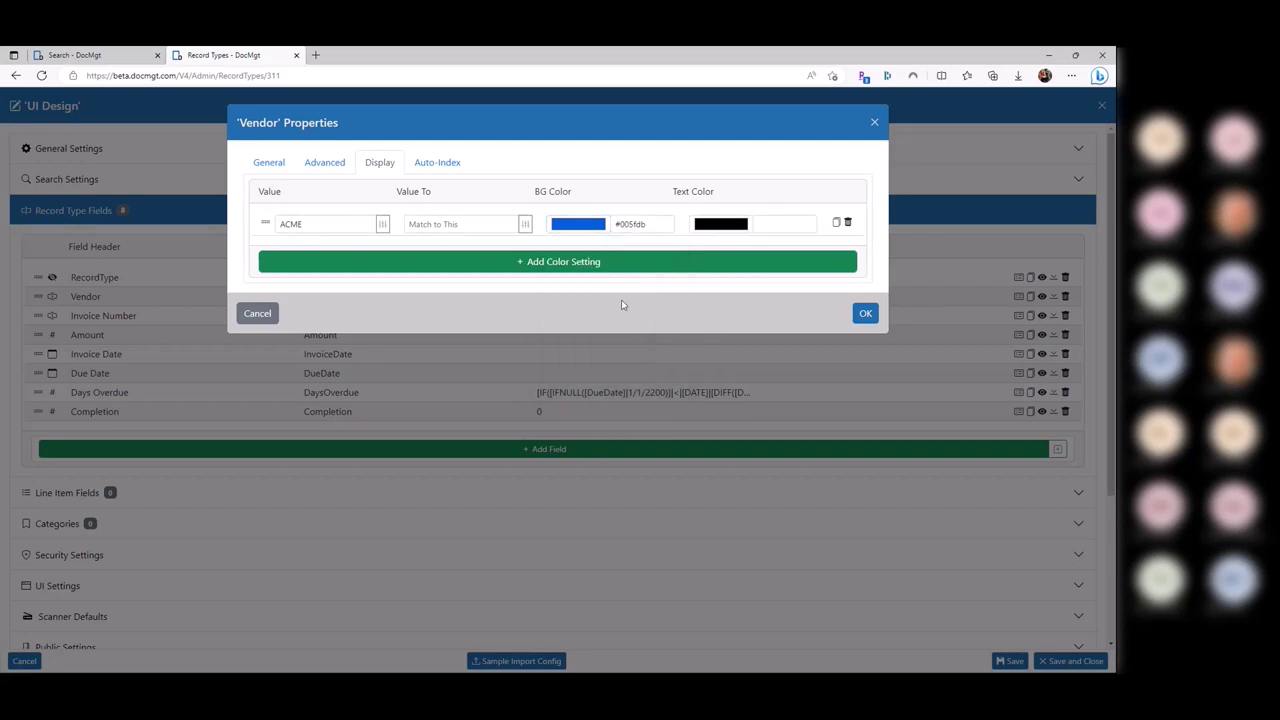
pyautogui.moveTo(355, 223); pyautogui.dragTo(266, 202)
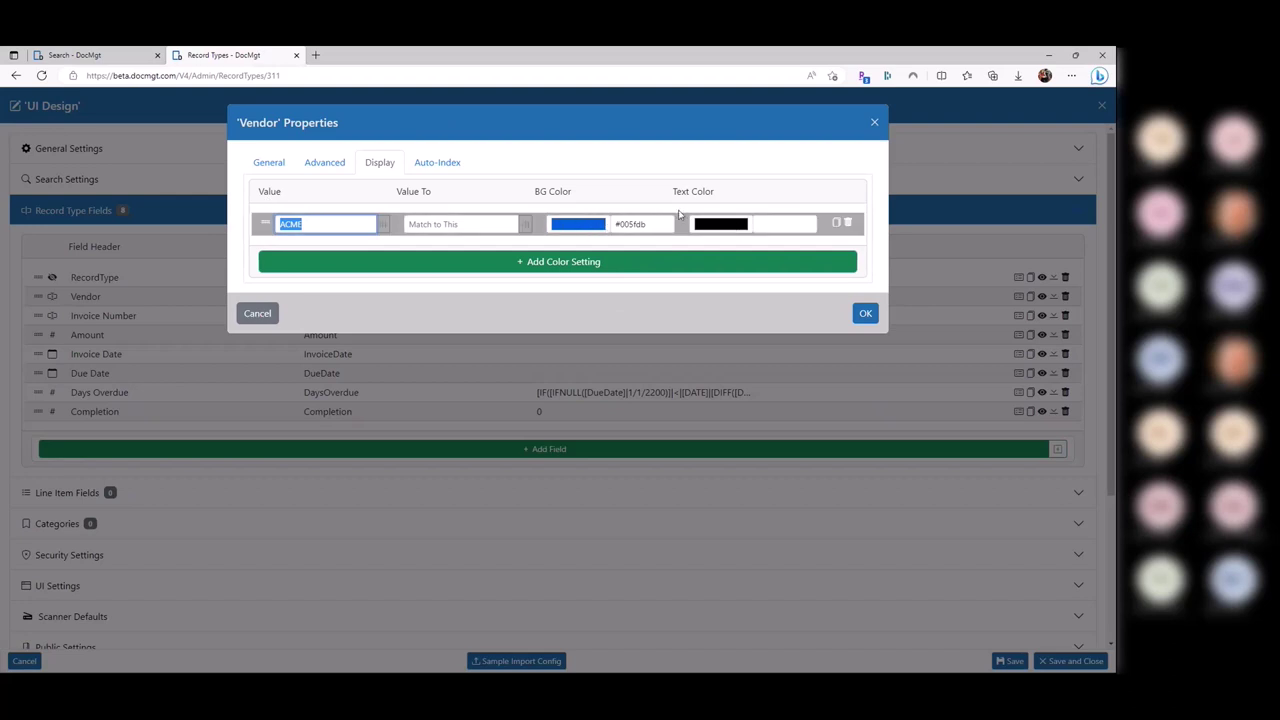
pyautogui.click(726, 228)
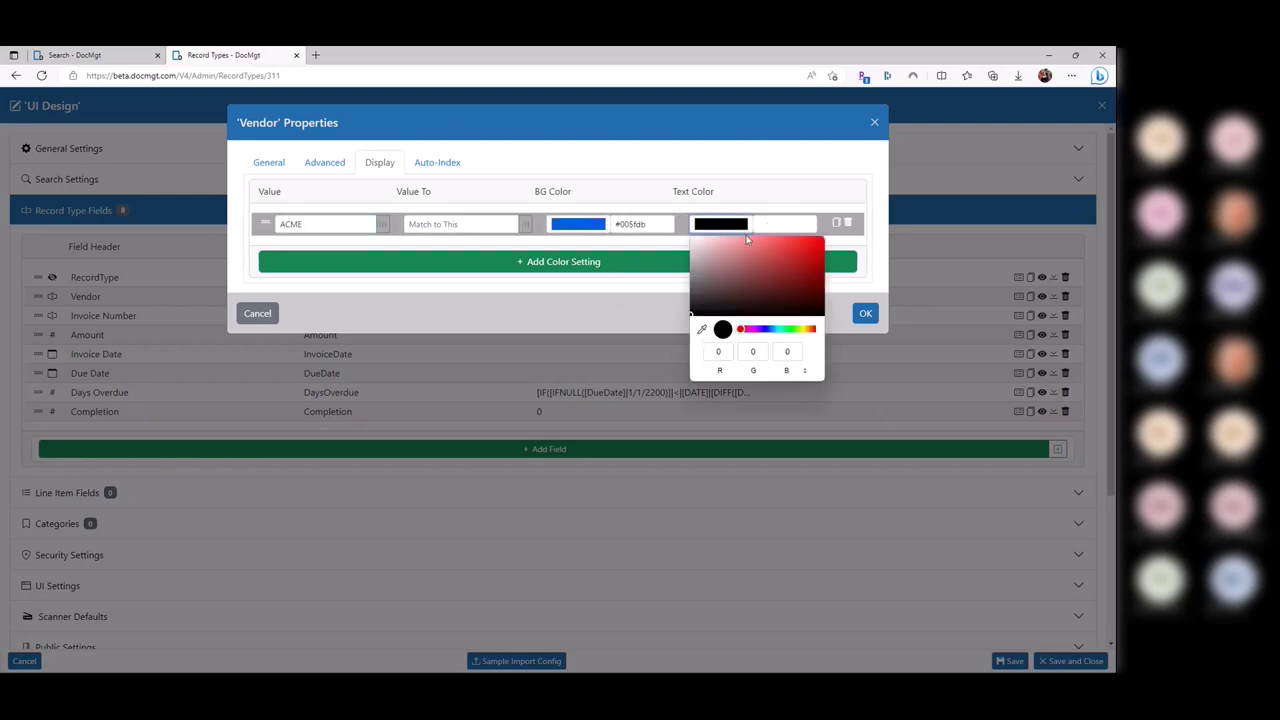
pyautogui.click(634, 244)
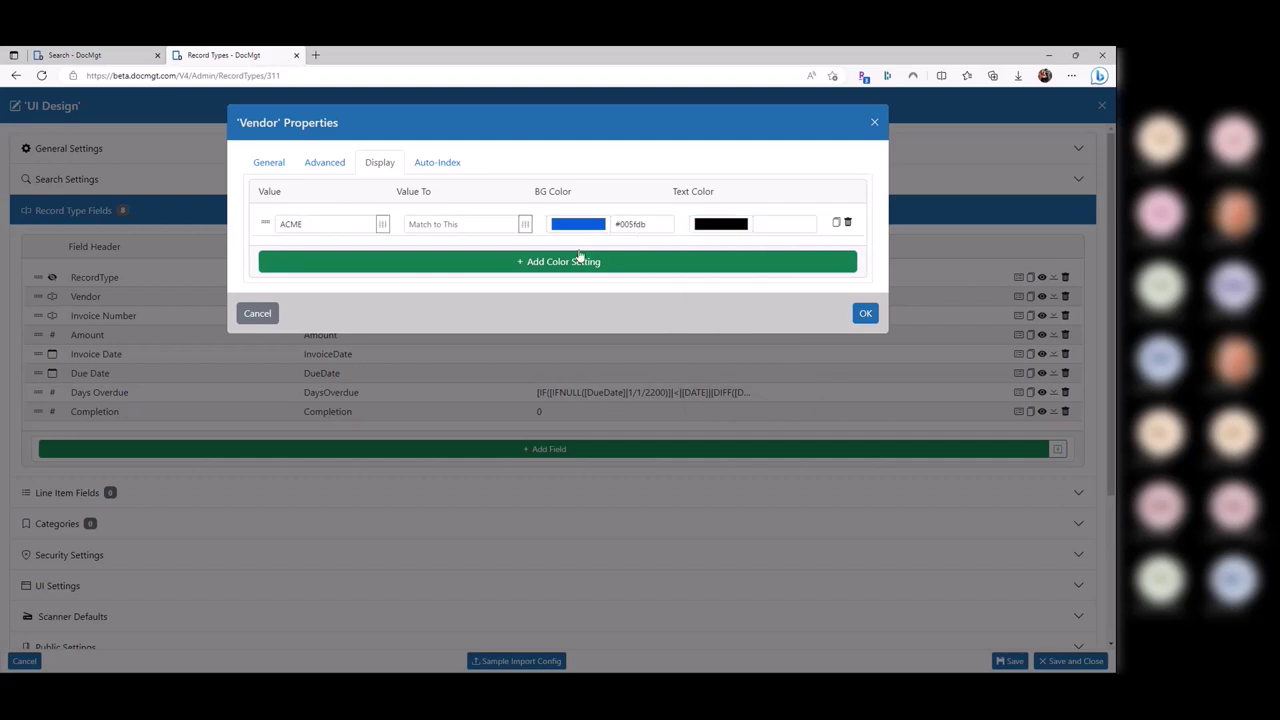
pyautogui.press('Escape')
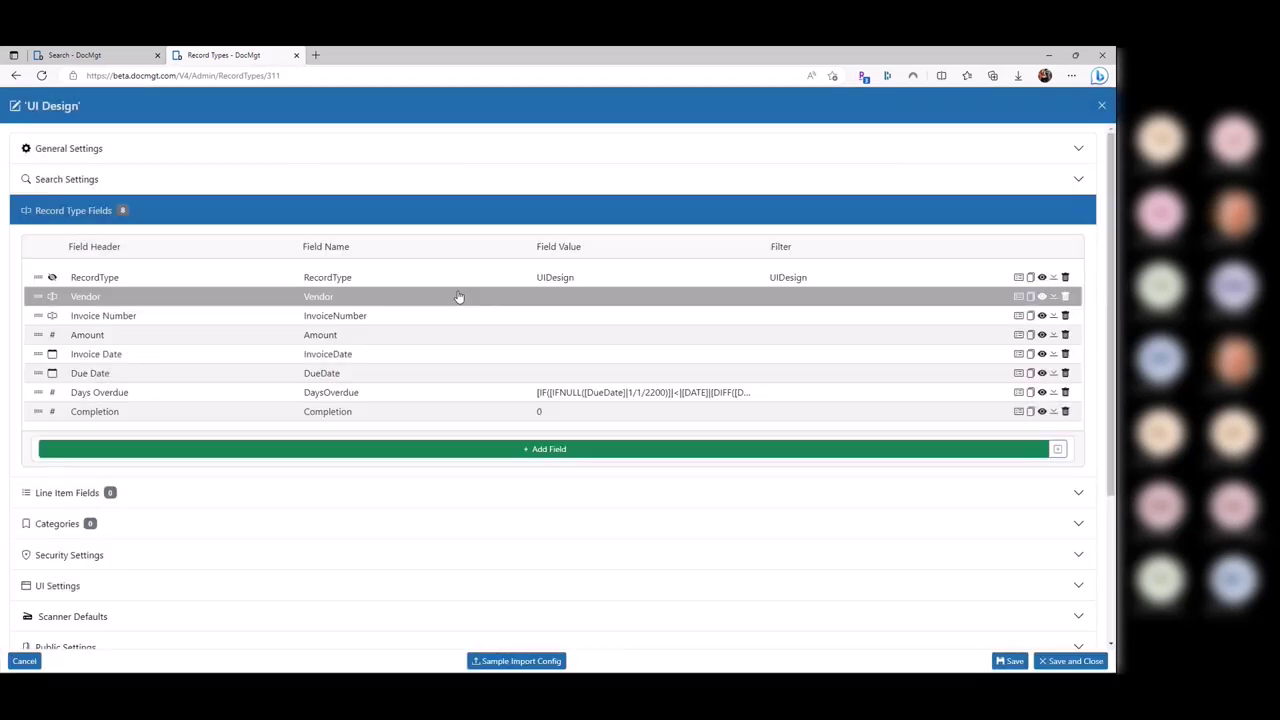
# Open the Days Overdue field's display color settings and examine its value ranges and background colors
pyautogui.click(136, 396)
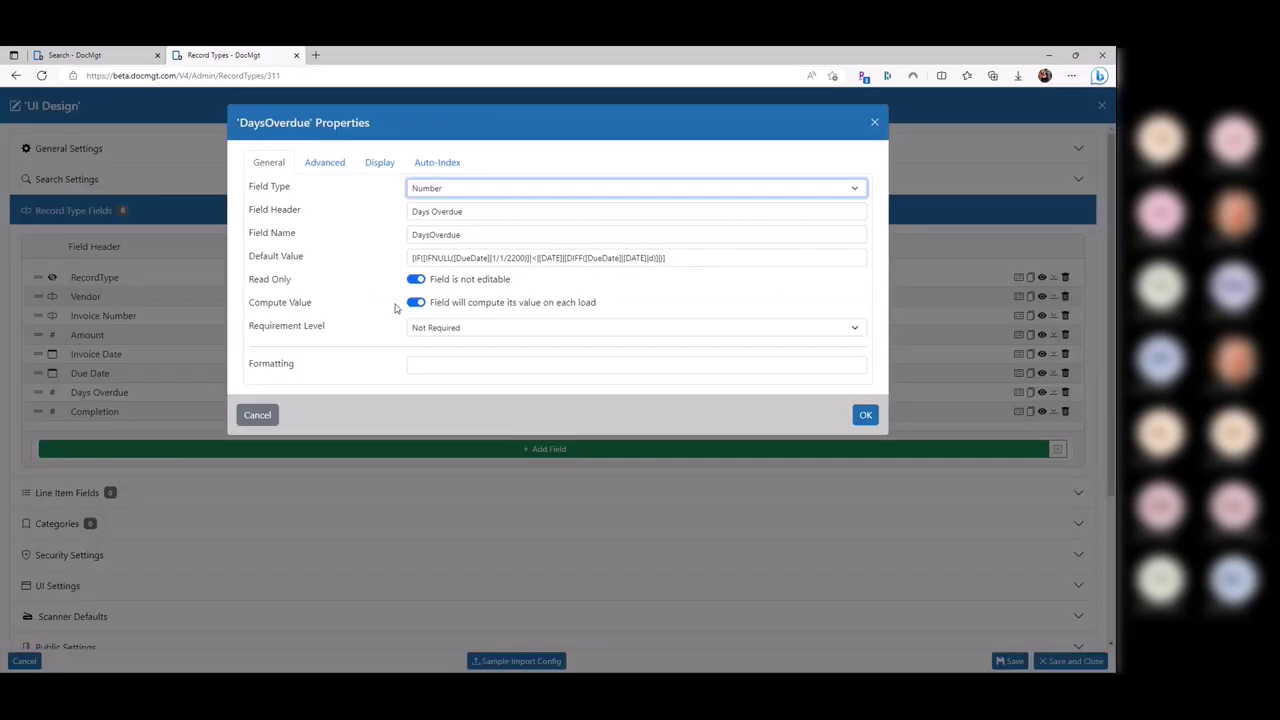
pyautogui.click(388, 166)
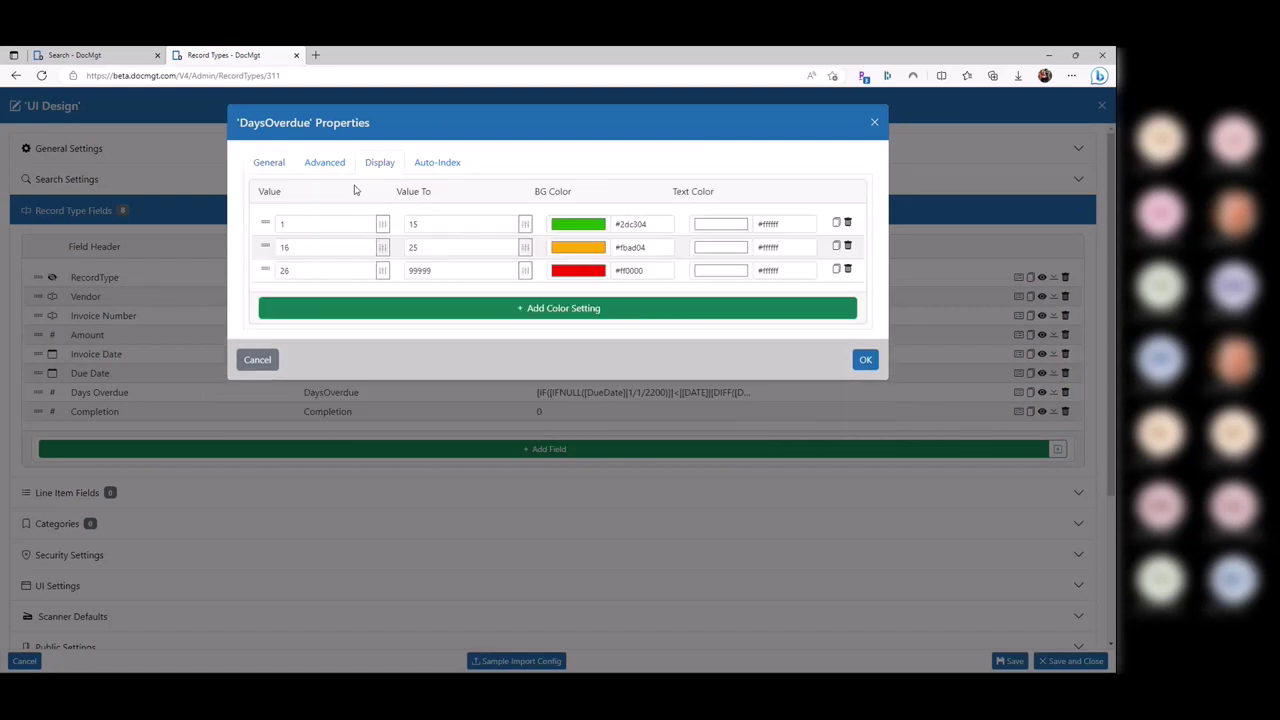
pyautogui.click(298, 223)
pyautogui.press('Tab')
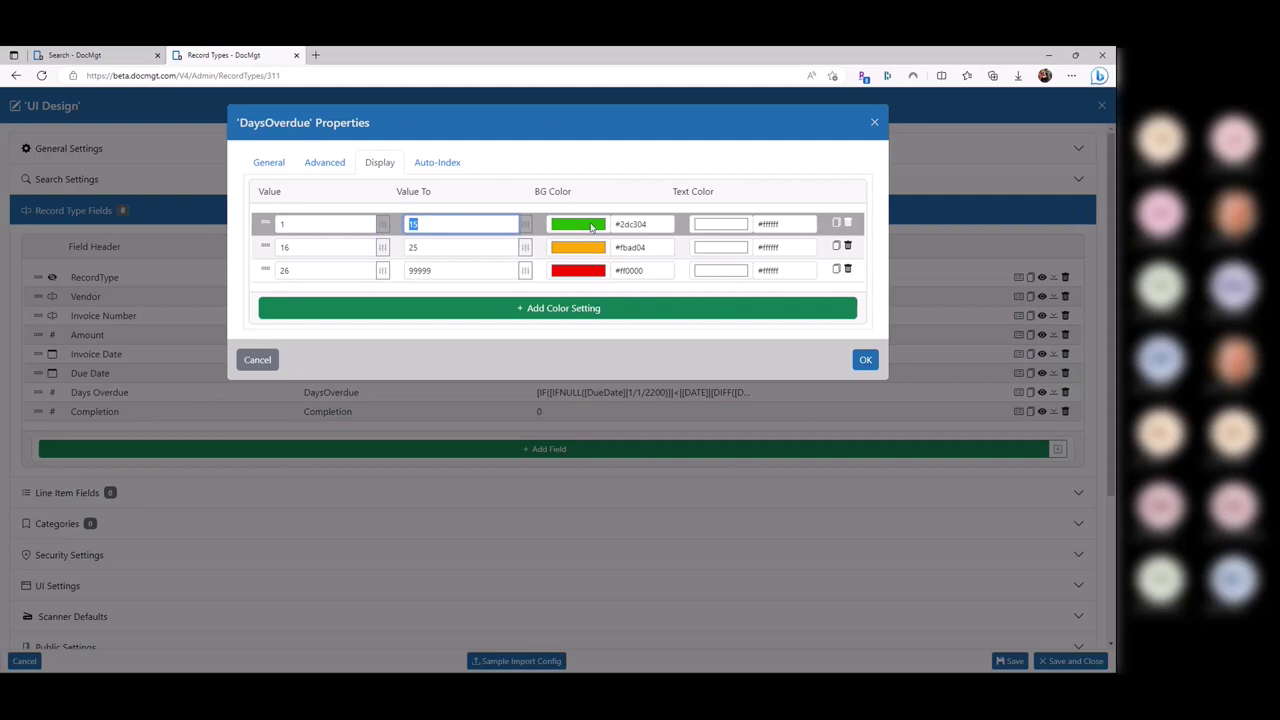
pyautogui.click(302, 249)
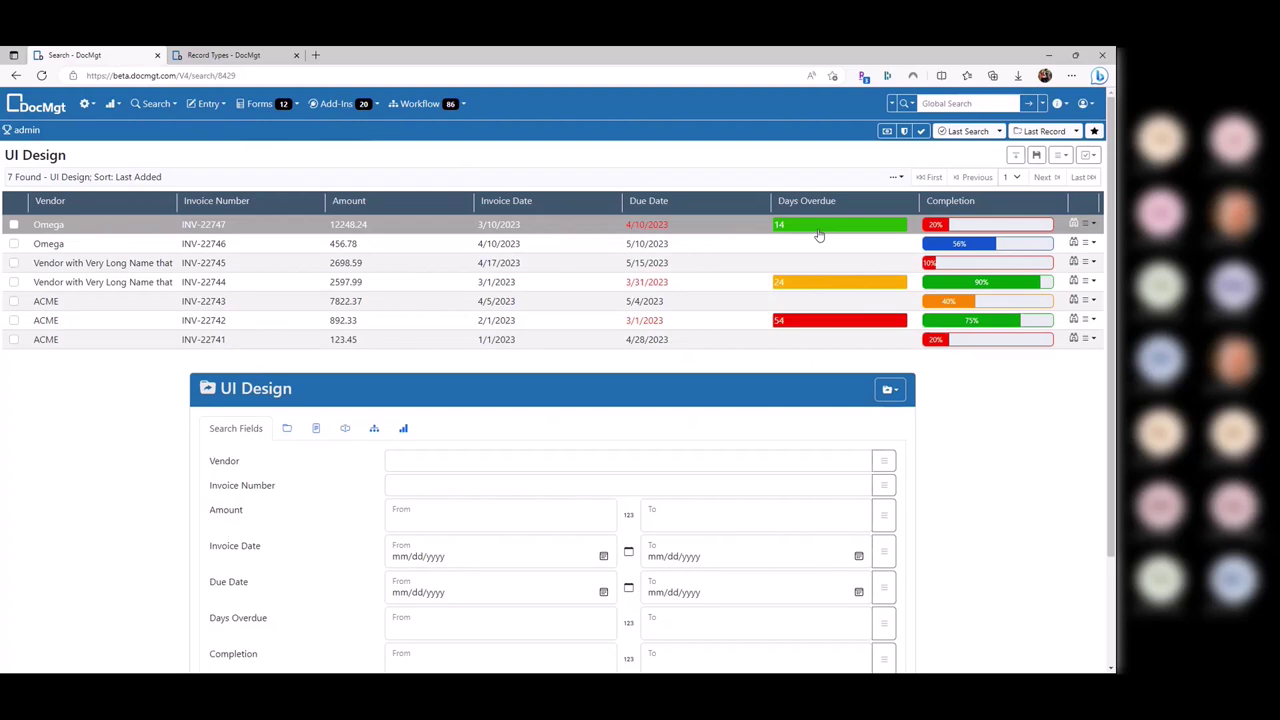
# Examine the Days Overdue field's Compute Value option, switching it off and back on
pyautogui.hotkey('ctrl', 'Tab')
pyautogui.click(270, 164)
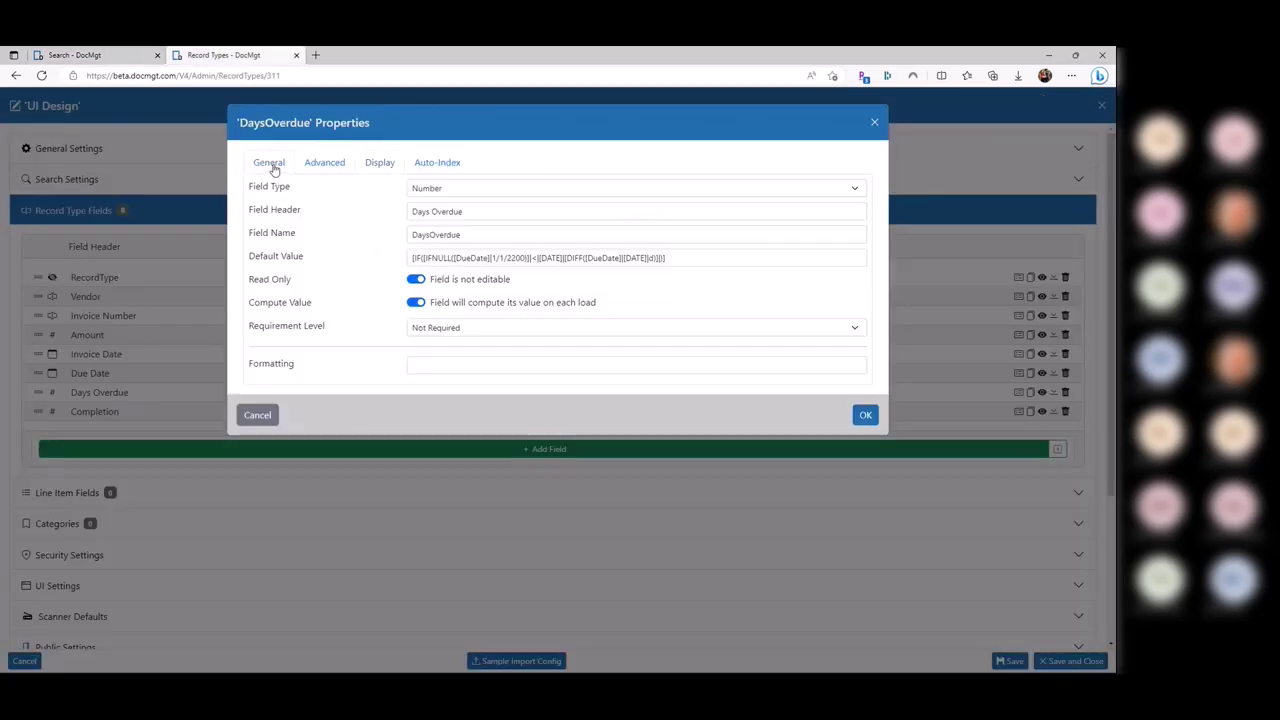
pyautogui.moveTo(250, 302); pyautogui.dragTo(318, 310)
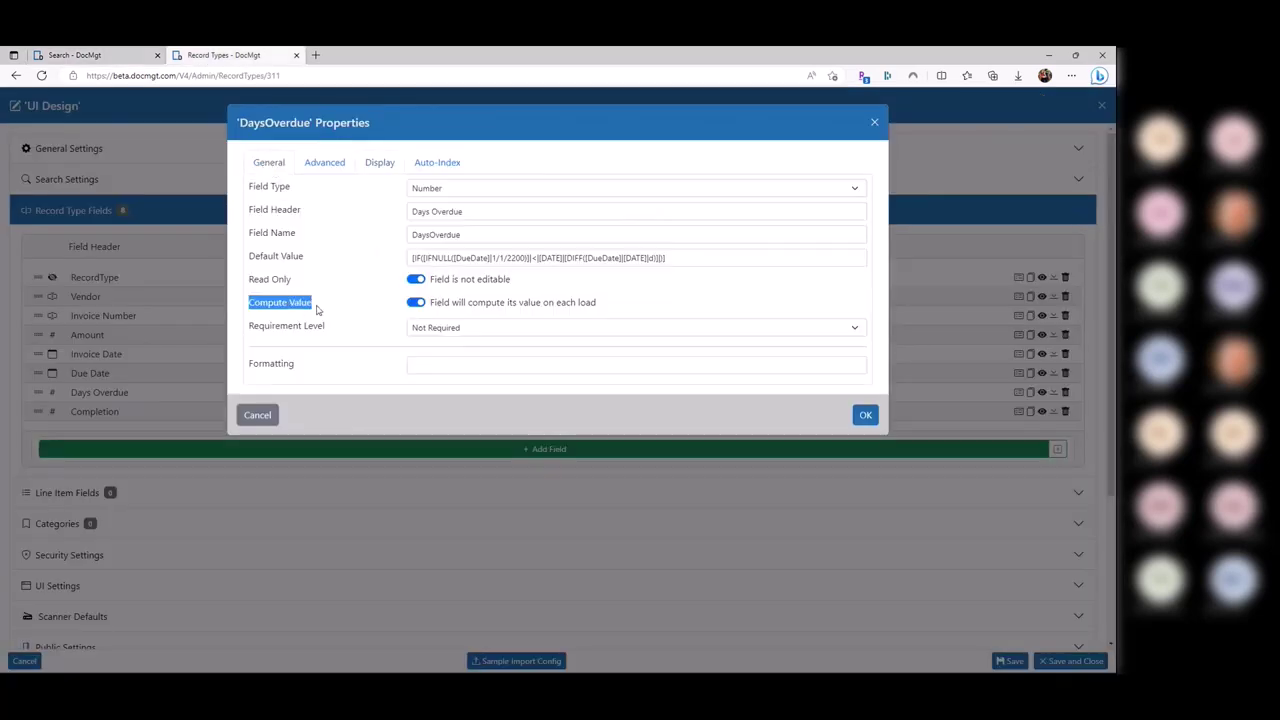
pyautogui.click(416, 303)
pyautogui.click(416, 303)
# Examine the Days Overdue field name and the IFNULL due date check in its Default Value formula
pyautogui.moveTo(694, 257); pyautogui.dragTo(391, 263)
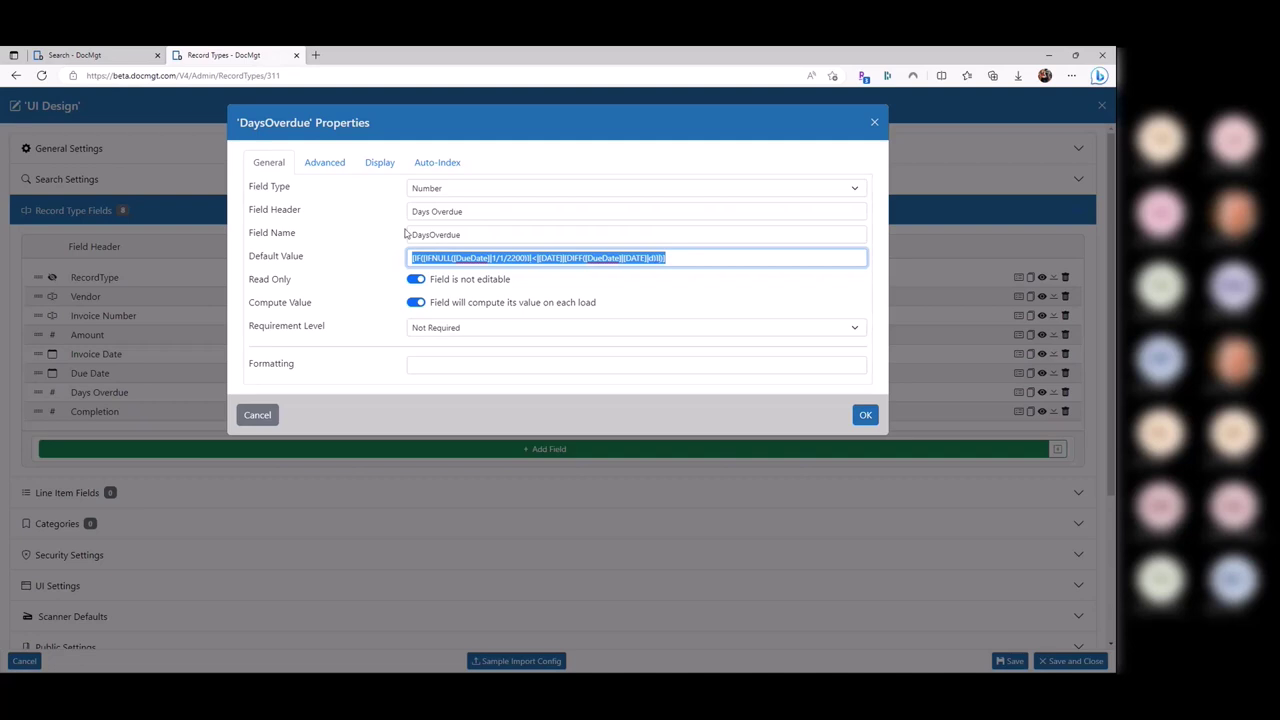
pyautogui.moveTo(468, 235); pyautogui.dragTo(430, 250)
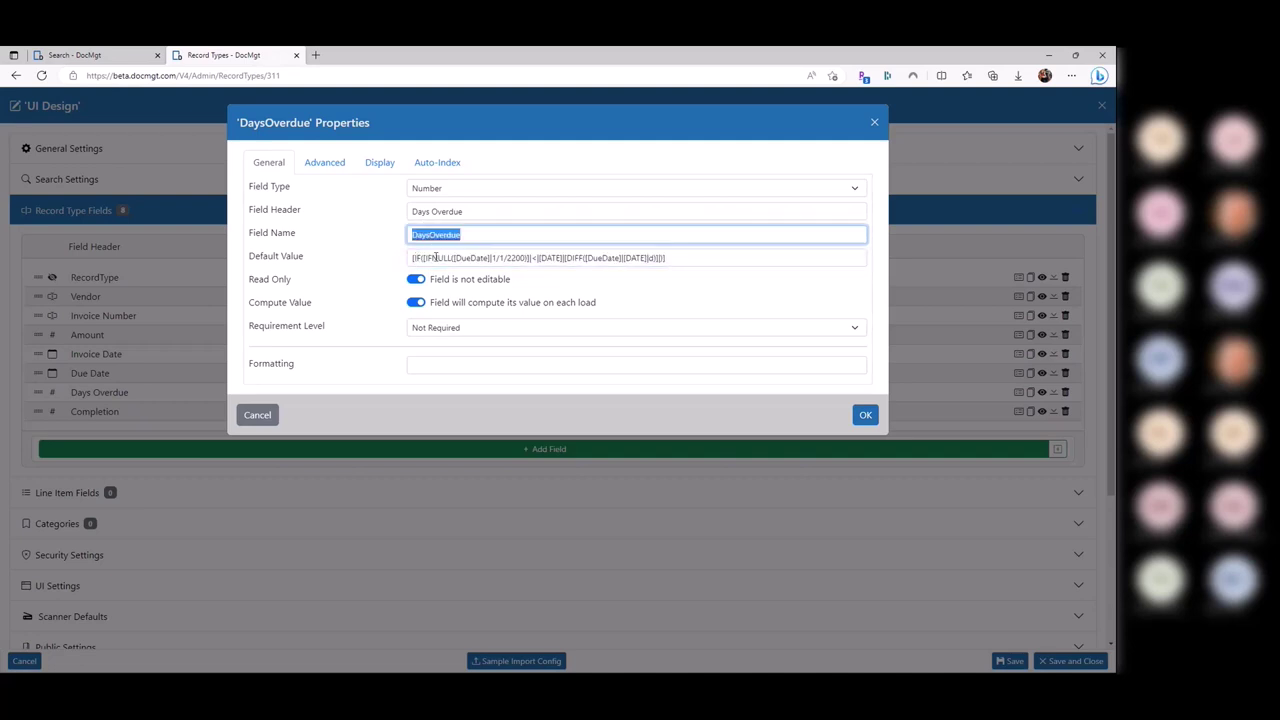
pyautogui.doubleClick(468, 258)
pyautogui.click(529, 258)
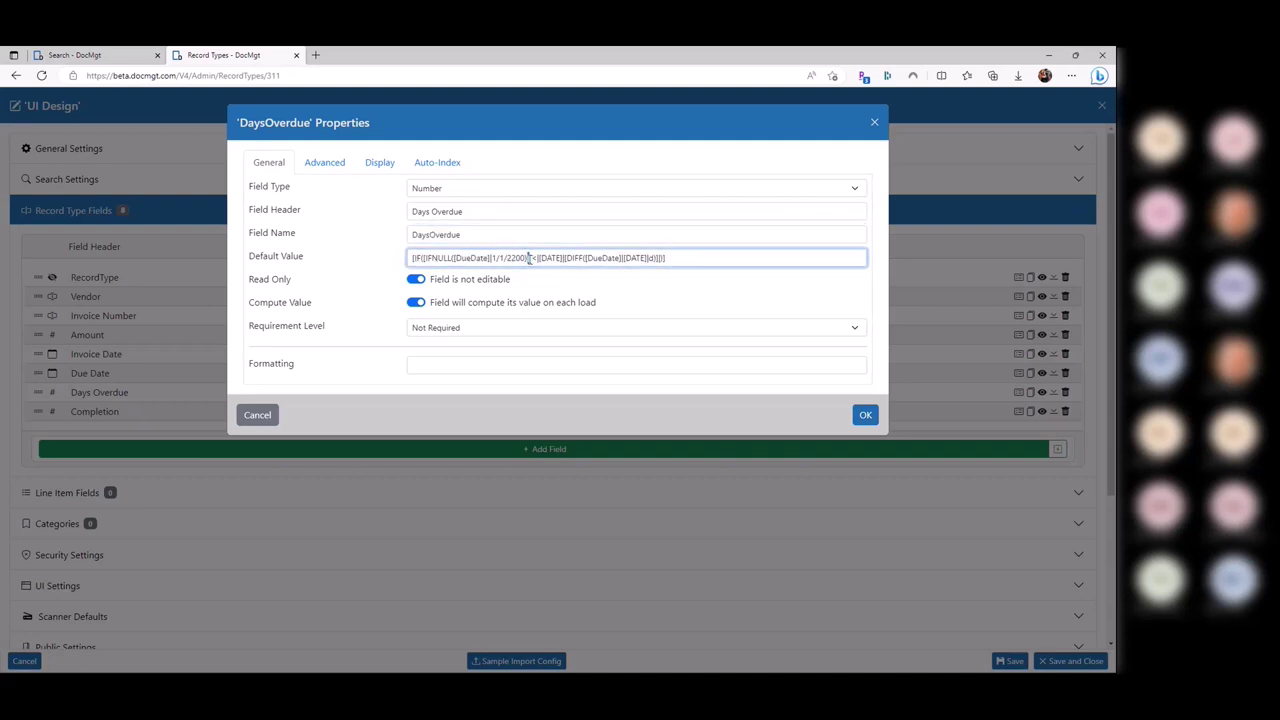
pyautogui.moveTo(424, 258); pyautogui.dragTo(531, 258)
pyautogui.doubleClick(515, 258)
# Examine the DIFF part of the Days Overdue Default Value formula and review the whole expression
pyautogui.moveTo(565, 258); pyautogui.dragTo(620, 258)
pyautogui.doubleClick(635, 258)
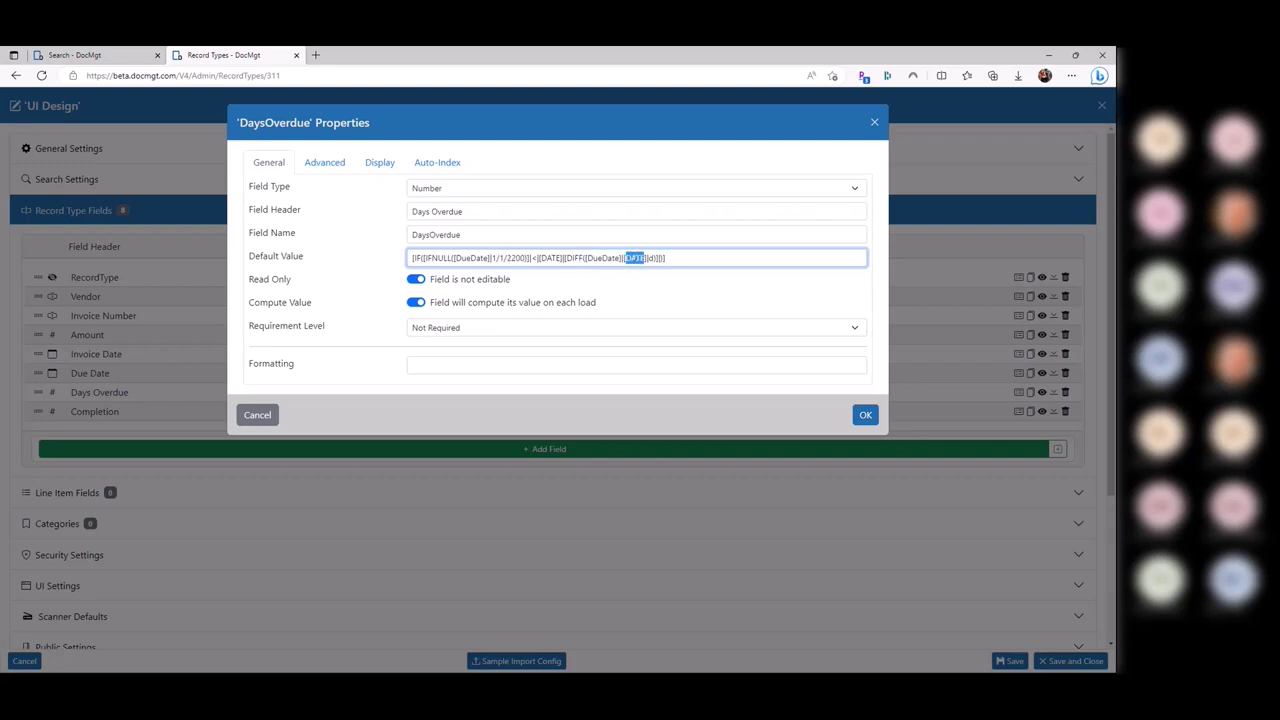
pyautogui.click(571, 258)
pyautogui.click(630, 258)
pyautogui.doubleClick(655, 258)
pyautogui.moveTo(563, 258); pyautogui.dragTo(658, 258)
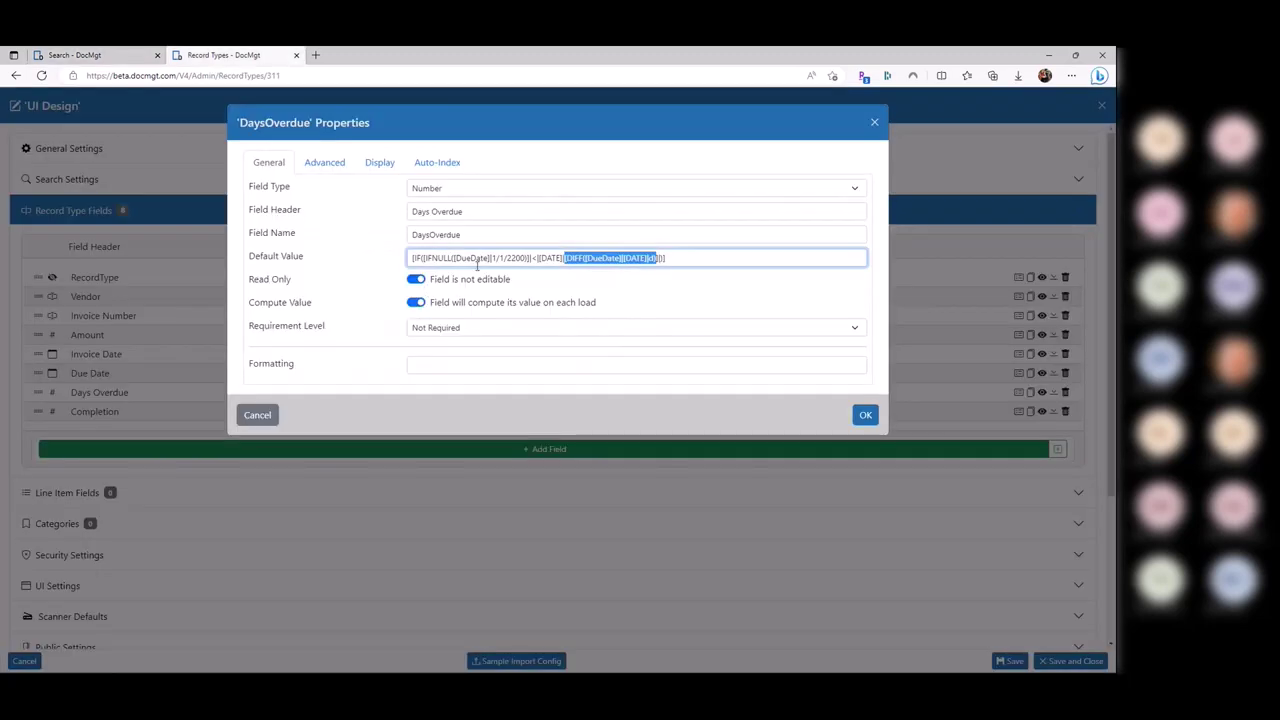
pyautogui.click(477, 262)
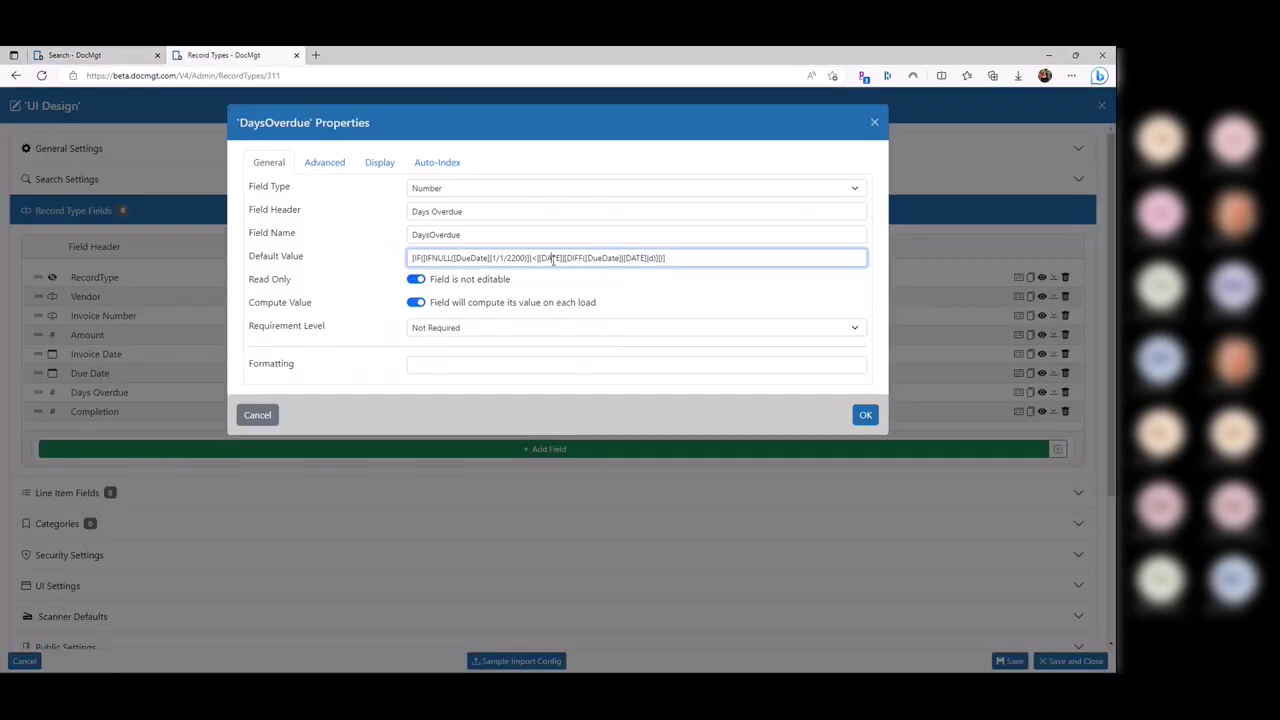
pyautogui.moveTo(688, 258); pyautogui.dragTo(350, 252)
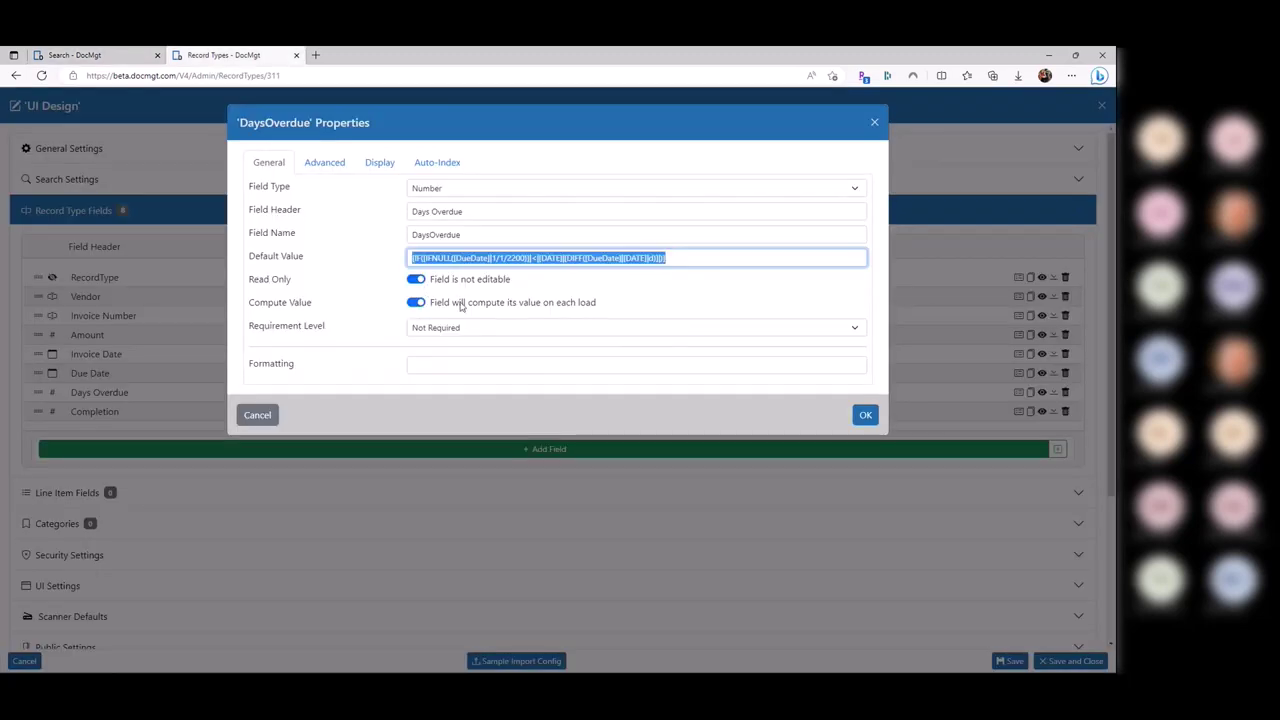
# Review the Days Overdue color ranges again and return to the field's general properties
pyautogui.click(381, 165)
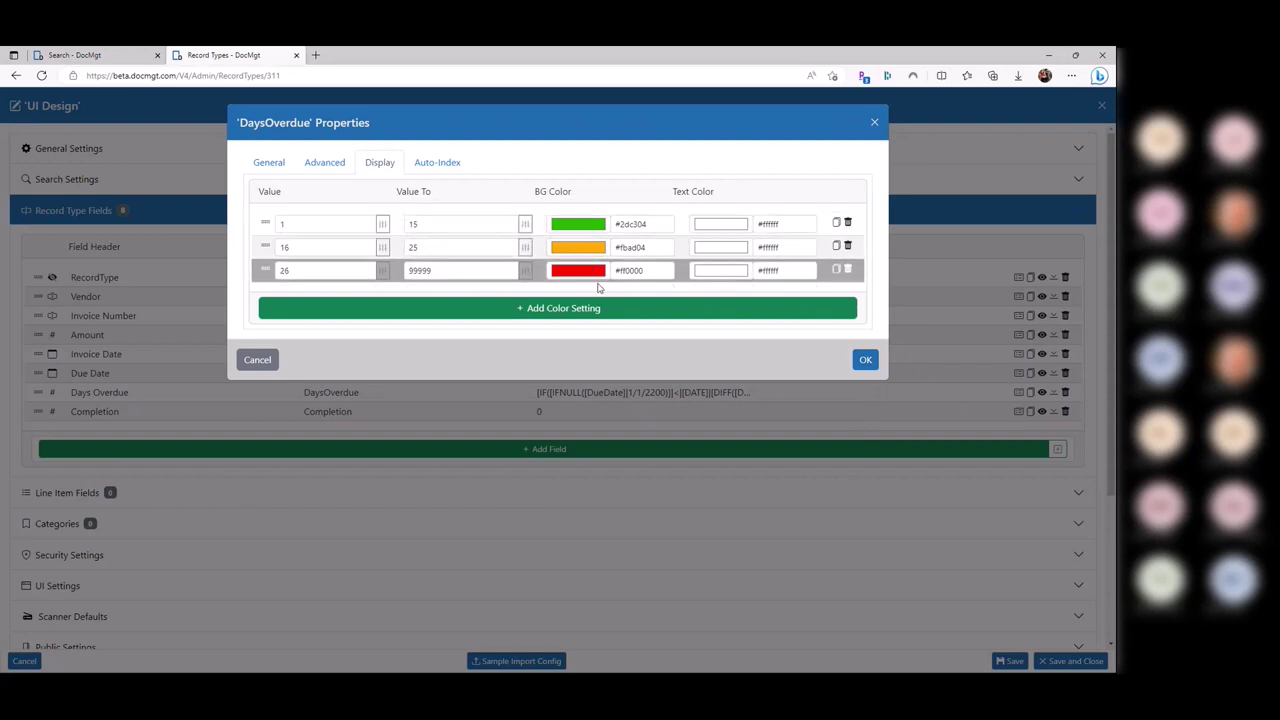
pyautogui.click(270, 163)
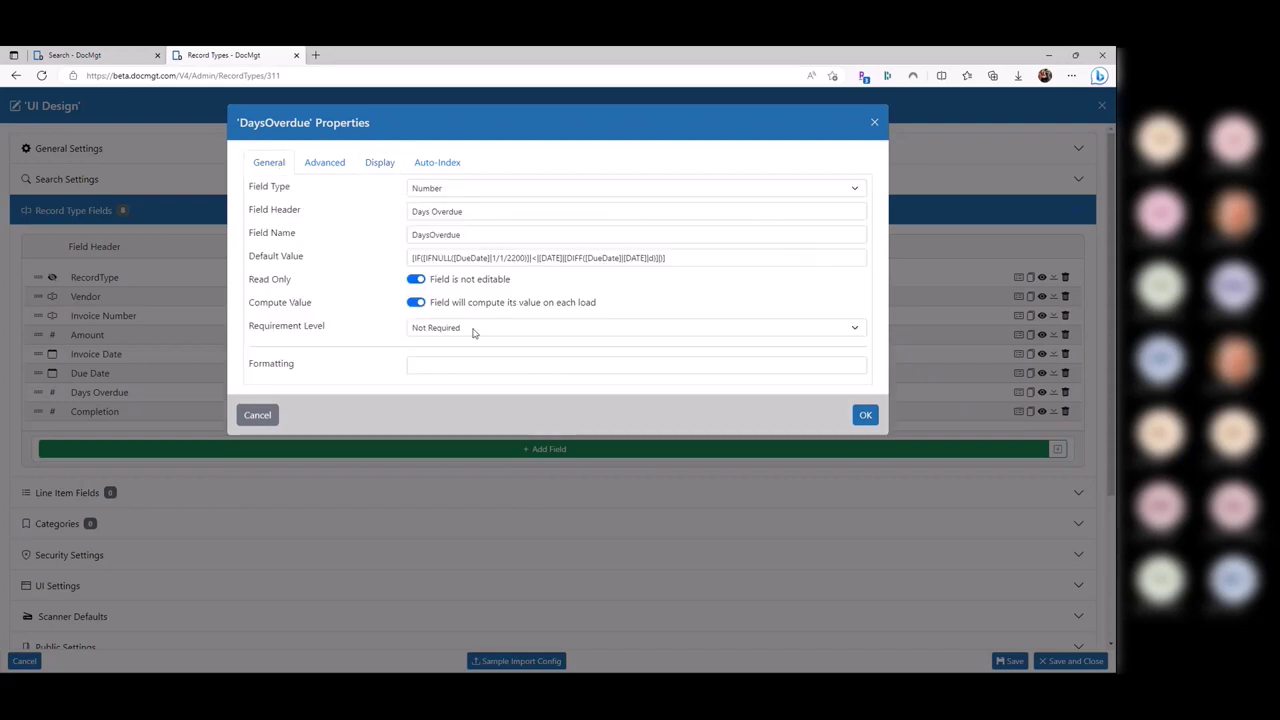
pyautogui.click(323, 327)
# Set the Days Overdue field's Show Field option to Search Results Only and turn off its Read Only option
pyautogui.click(334, 170)
pyautogui.click(451, 229)
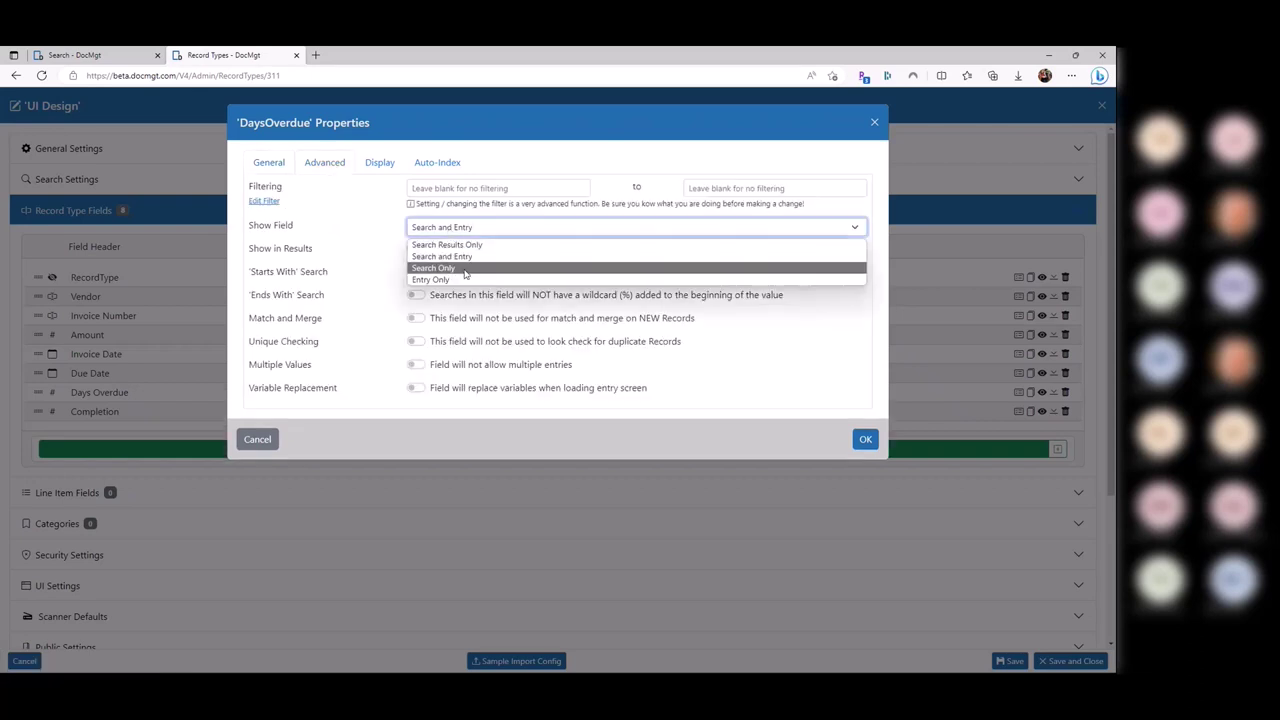
pyautogui.click(447, 245)
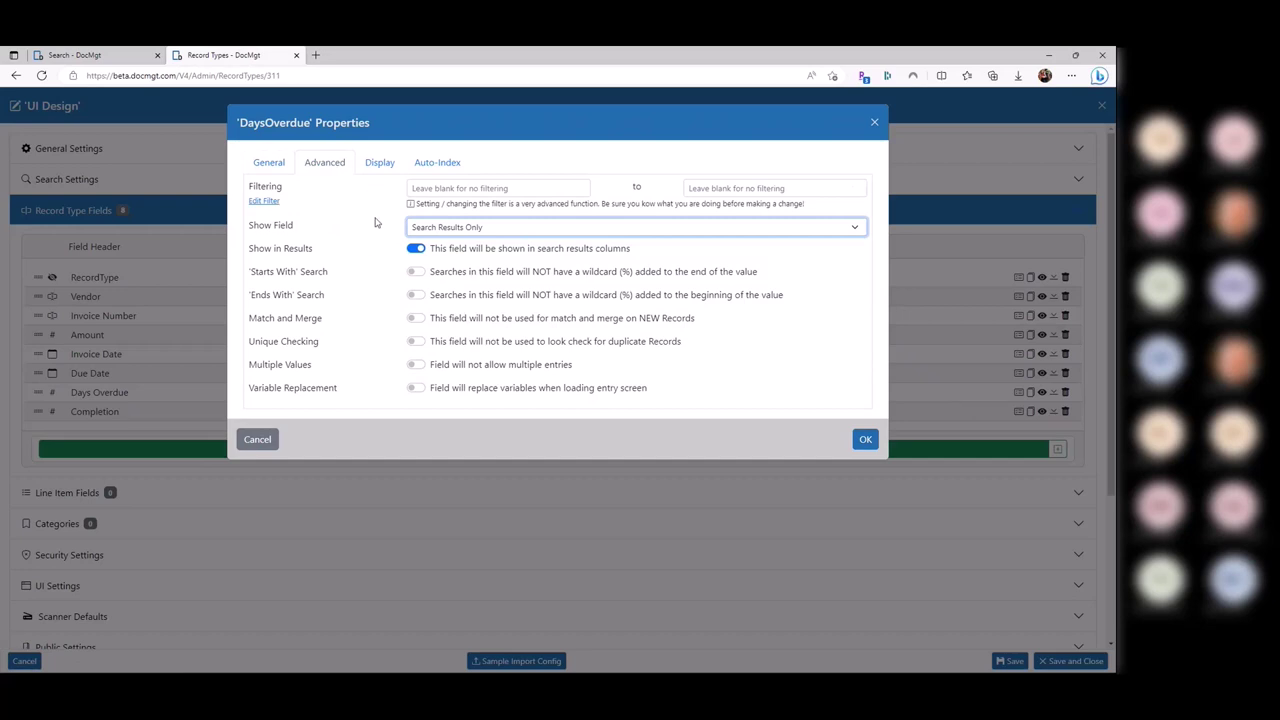
pyautogui.click(270, 164)
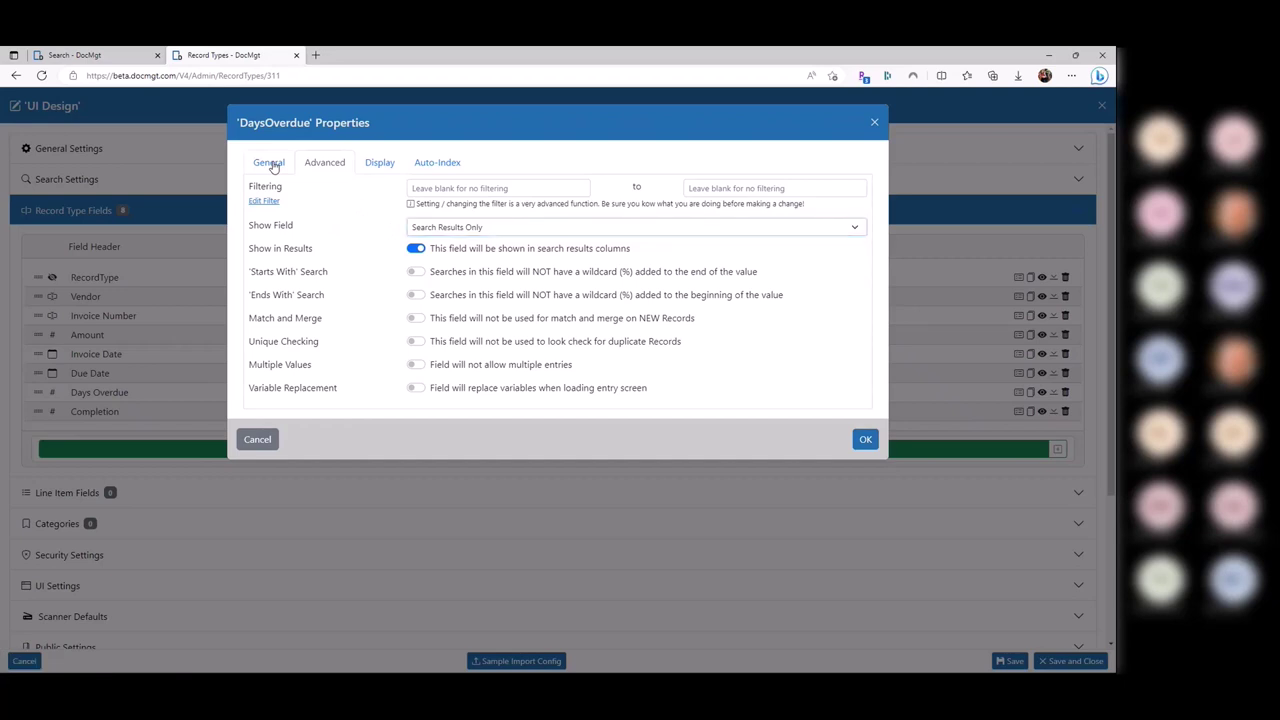
pyautogui.click(416, 280)
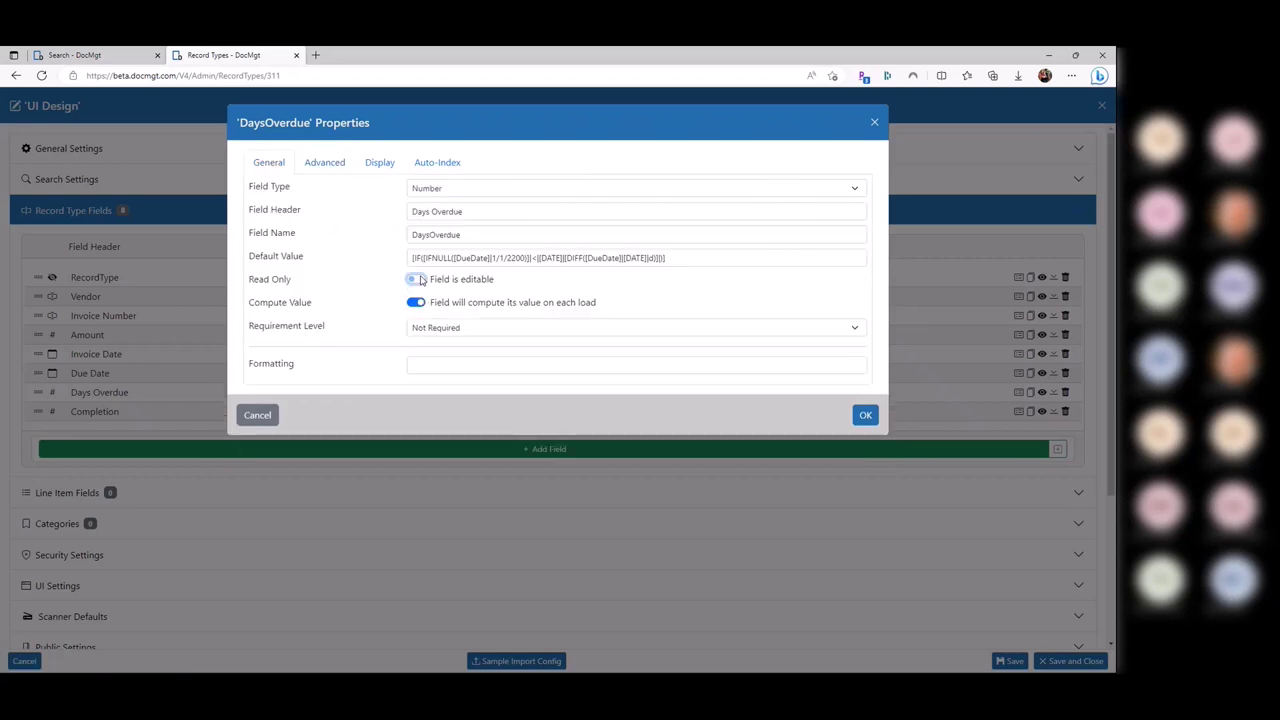
# Turn the Days Overdue field's Read Only option back on, check the search results and discard the property changes
pyautogui.click(416, 280)
pyautogui.click(306, 326)
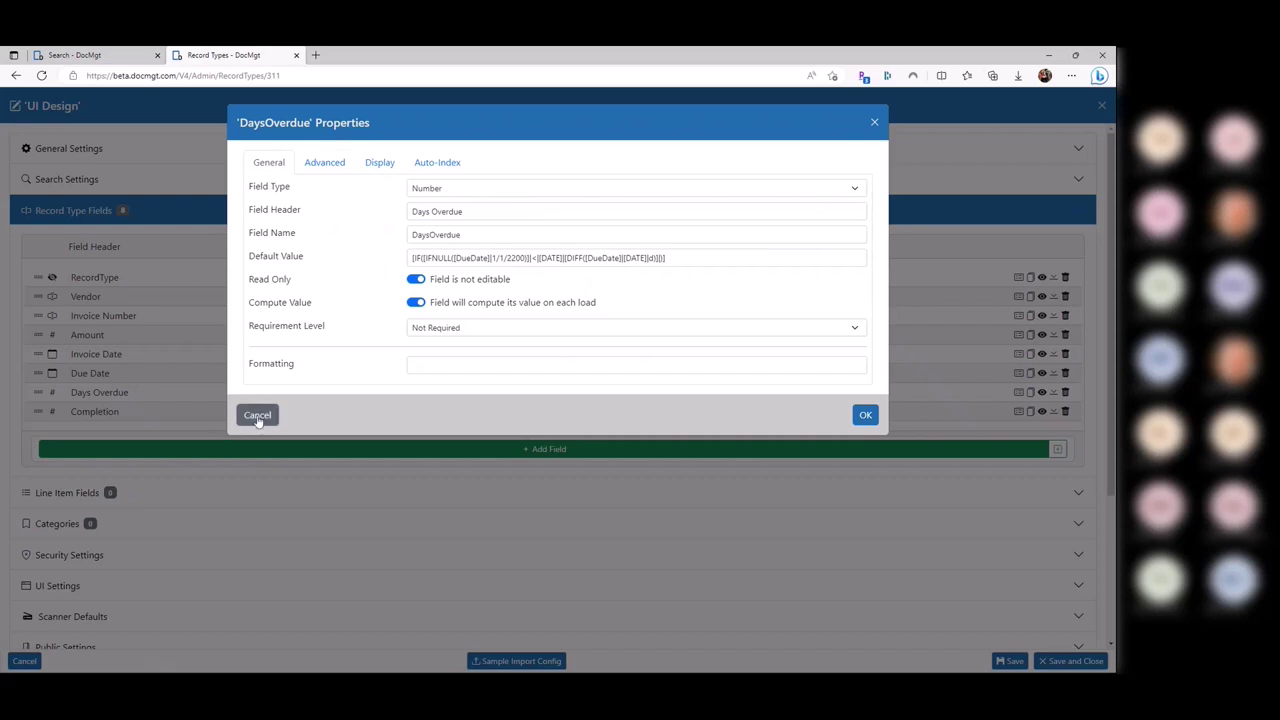
pyautogui.click(77, 55)
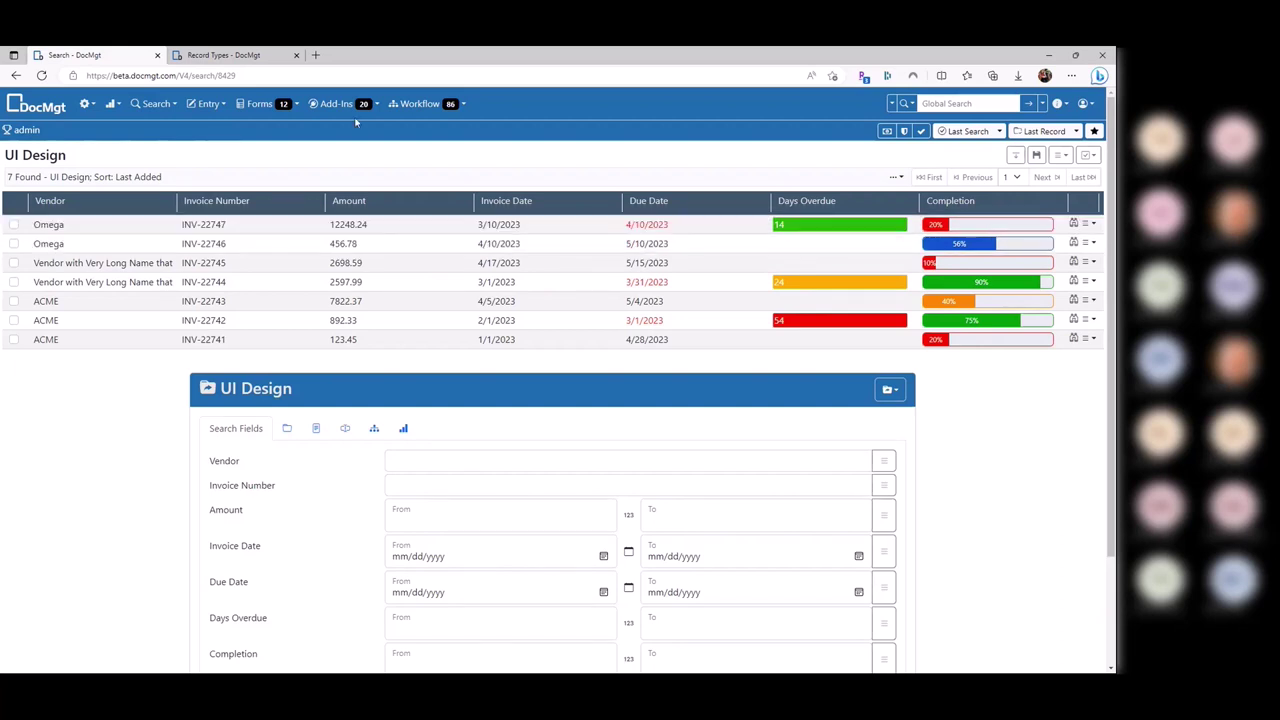
pyautogui.click(223, 55)
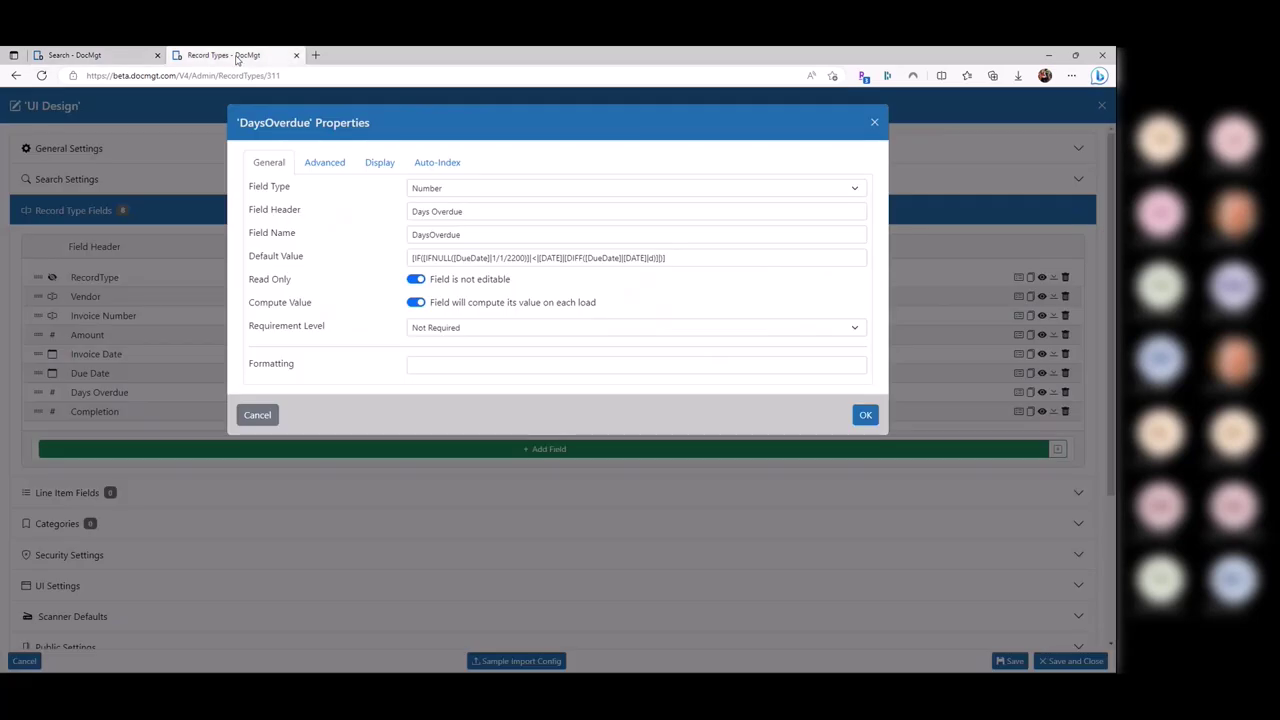
pyautogui.click(257, 415)
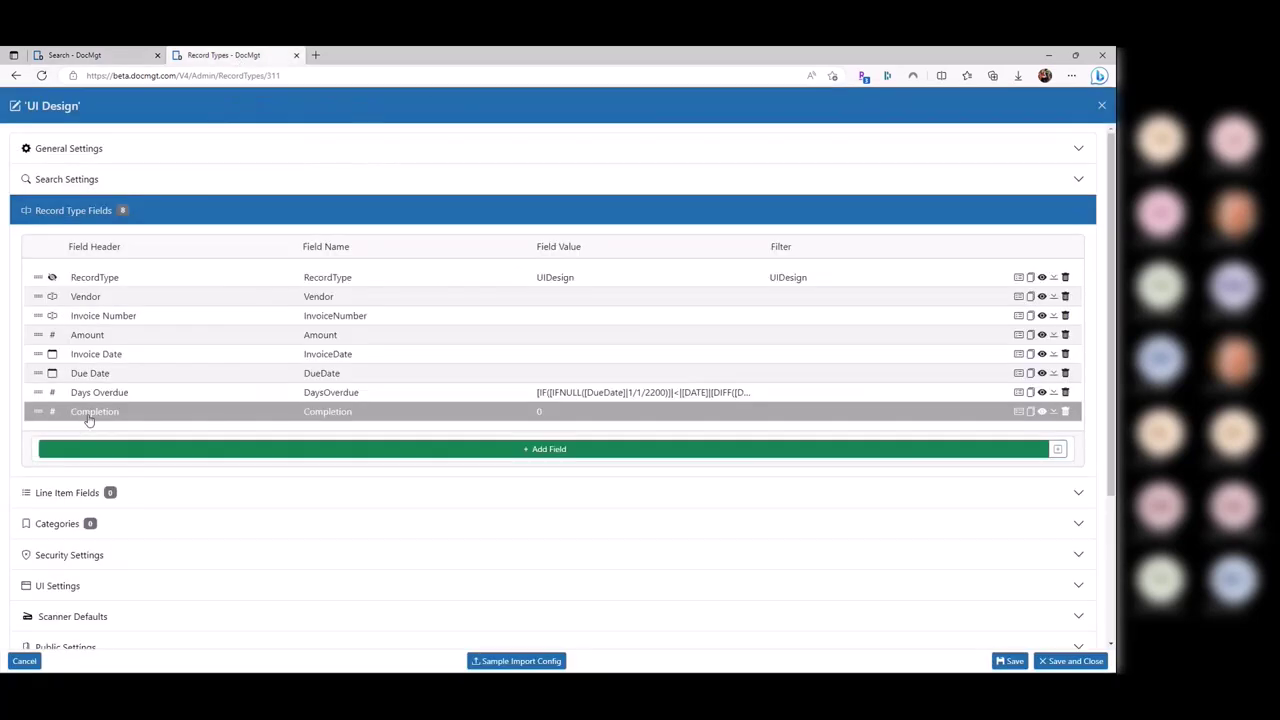
# Open the Completion field's properties and examine its general settings, especially the "p" Formatting code
pyautogui.click(196, 417)
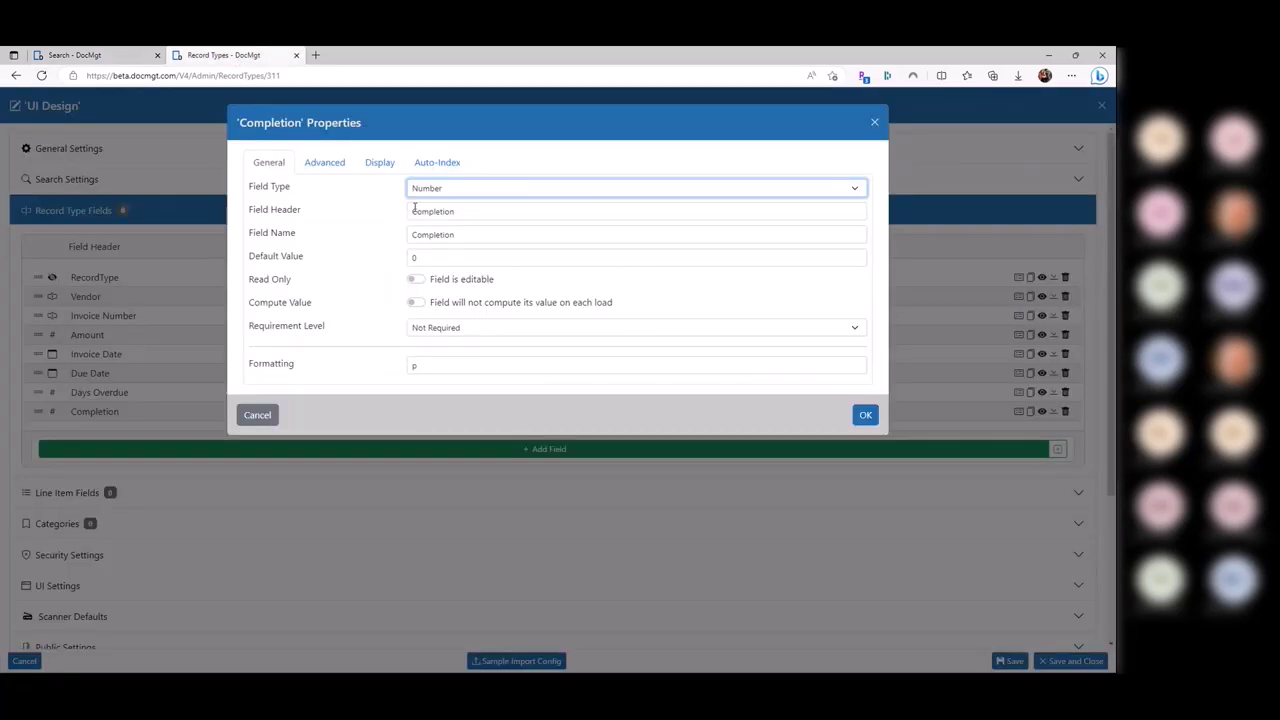
pyautogui.click(416, 366)
pyautogui.doubleClick(272, 365)
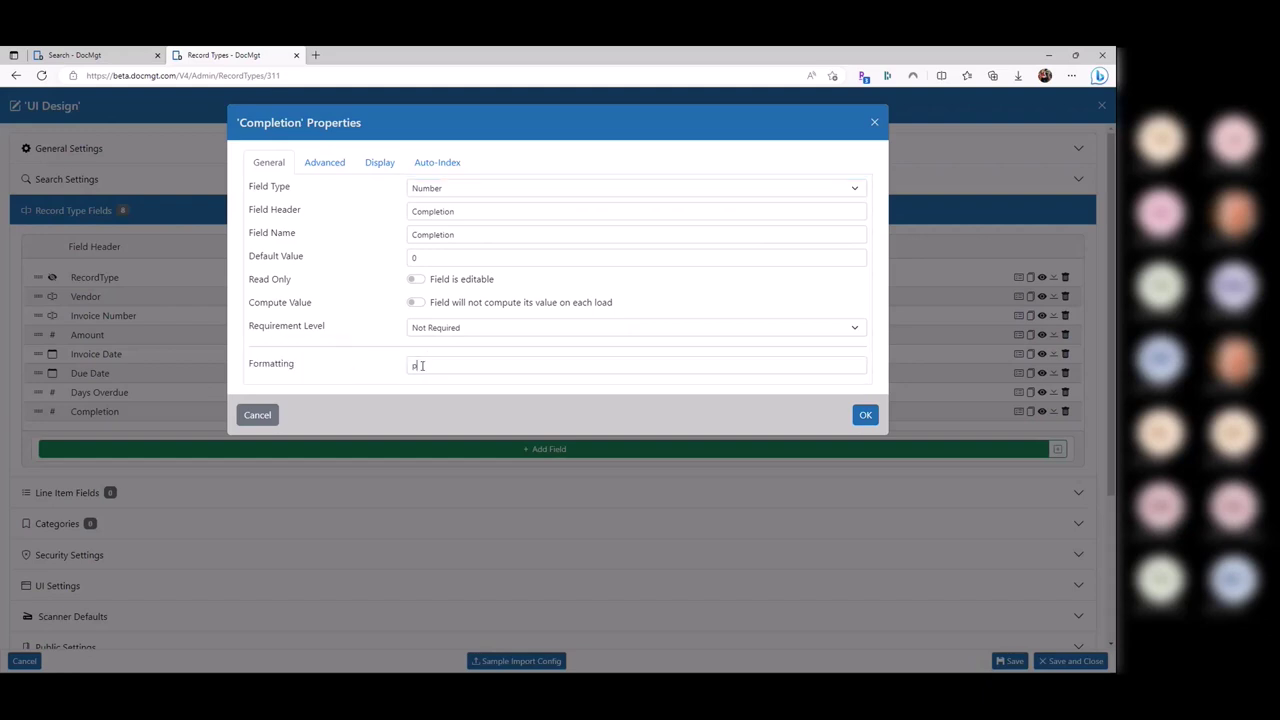
pyautogui.doubleClick(414, 366)
pyautogui.click(374, 377)
# Examine the Completion field's display color settings, starting with the -100 to 0 range, and compare them with the search results
pyautogui.click(378, 165)
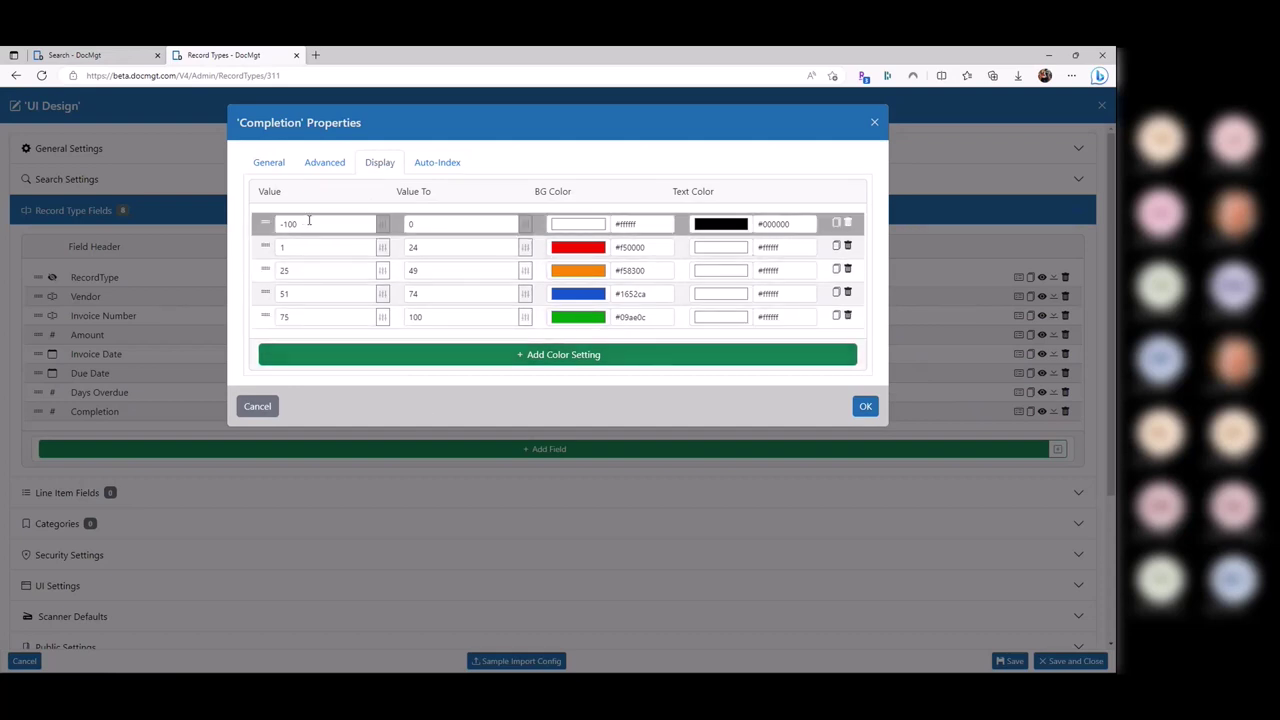
pyautogui.moveTo(300, 224); pyautogui.dragTo(265, 228)
pyautogui.click(440, 227)
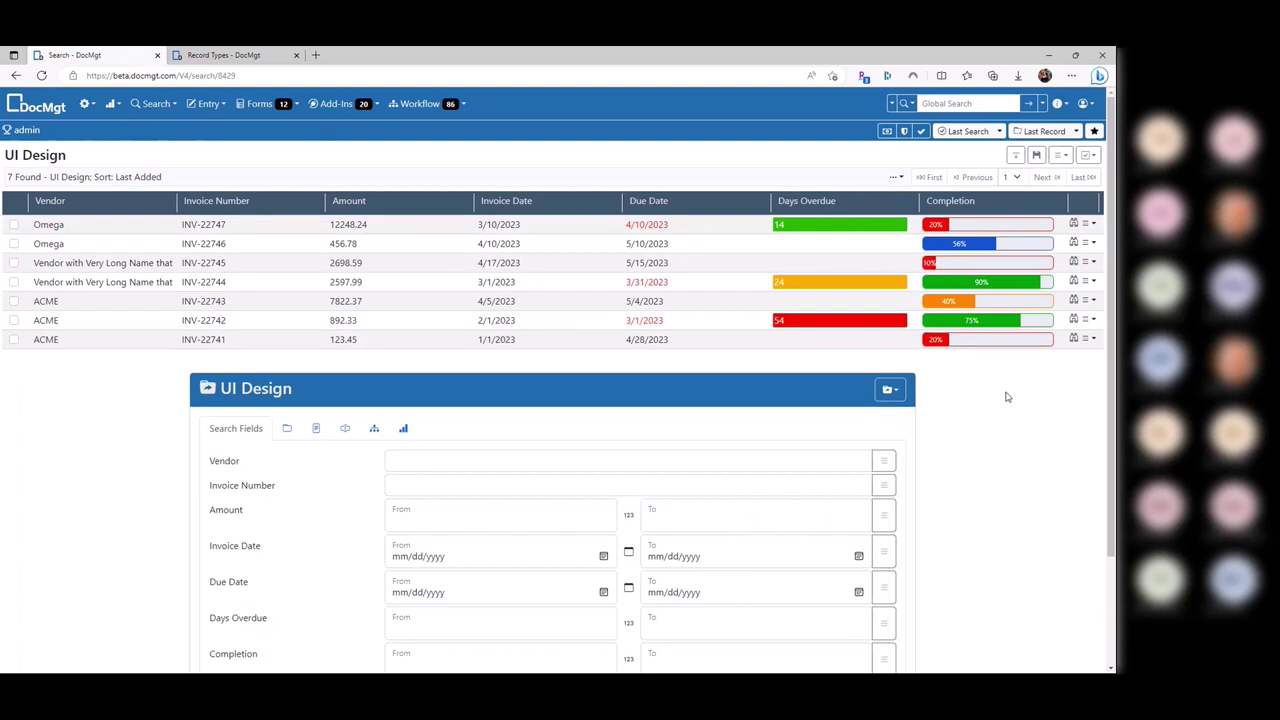
pyautogui.hotkey('ctrl', 'Tab')
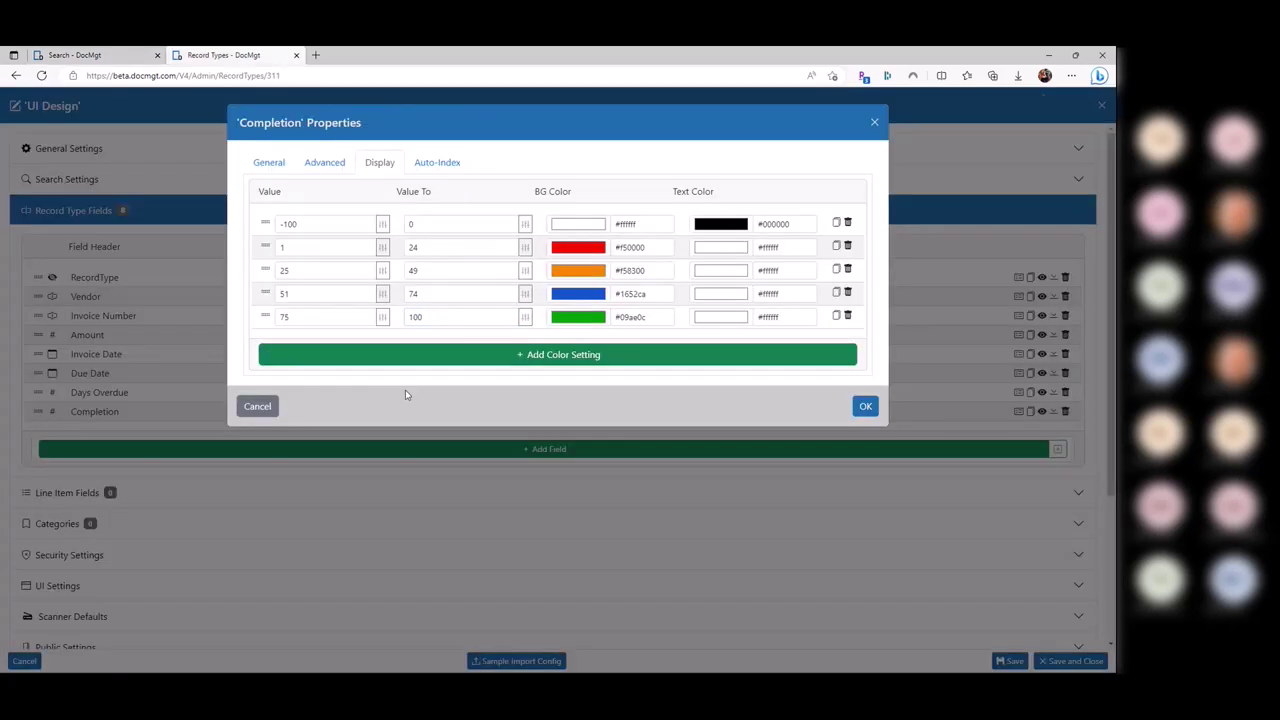
# Review the start and end values of the Completion color ranges and close the field's properties without saving
pyautogui.click(420, 292)
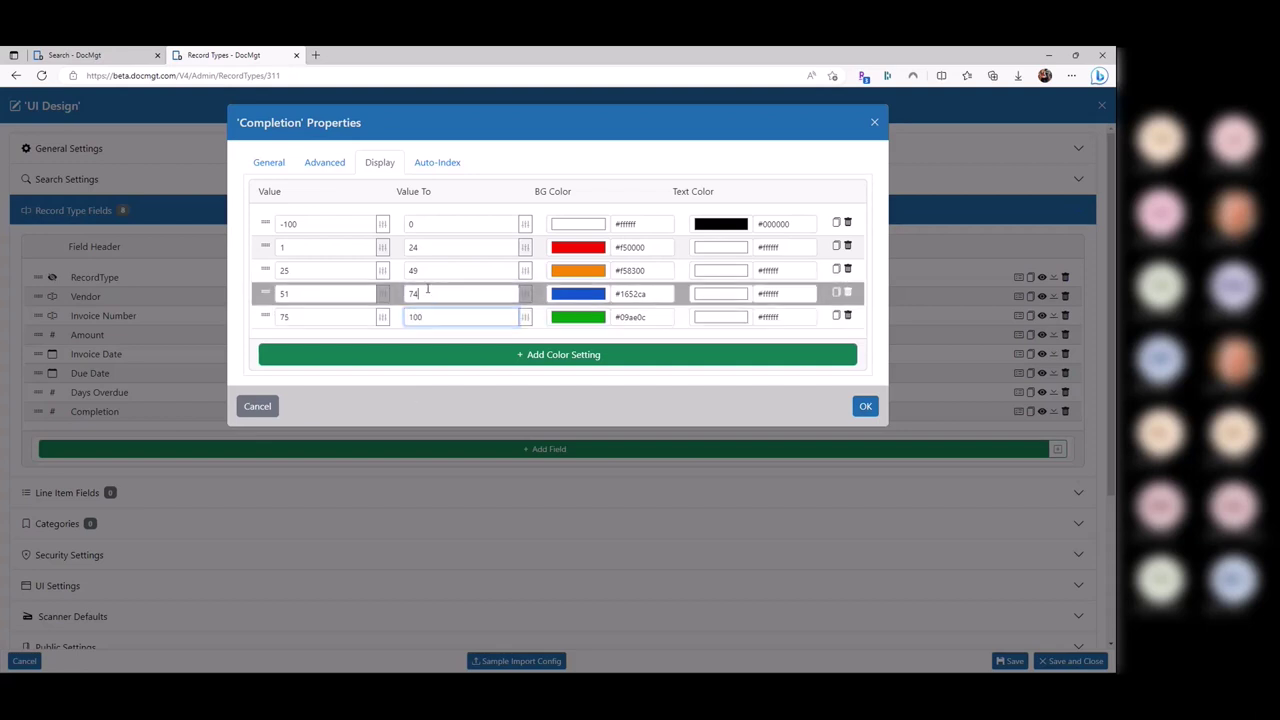
pyautogui.click(420, 269)
pyautogui.click(415, 247)
pyautogui.doubleClick(412, 224)
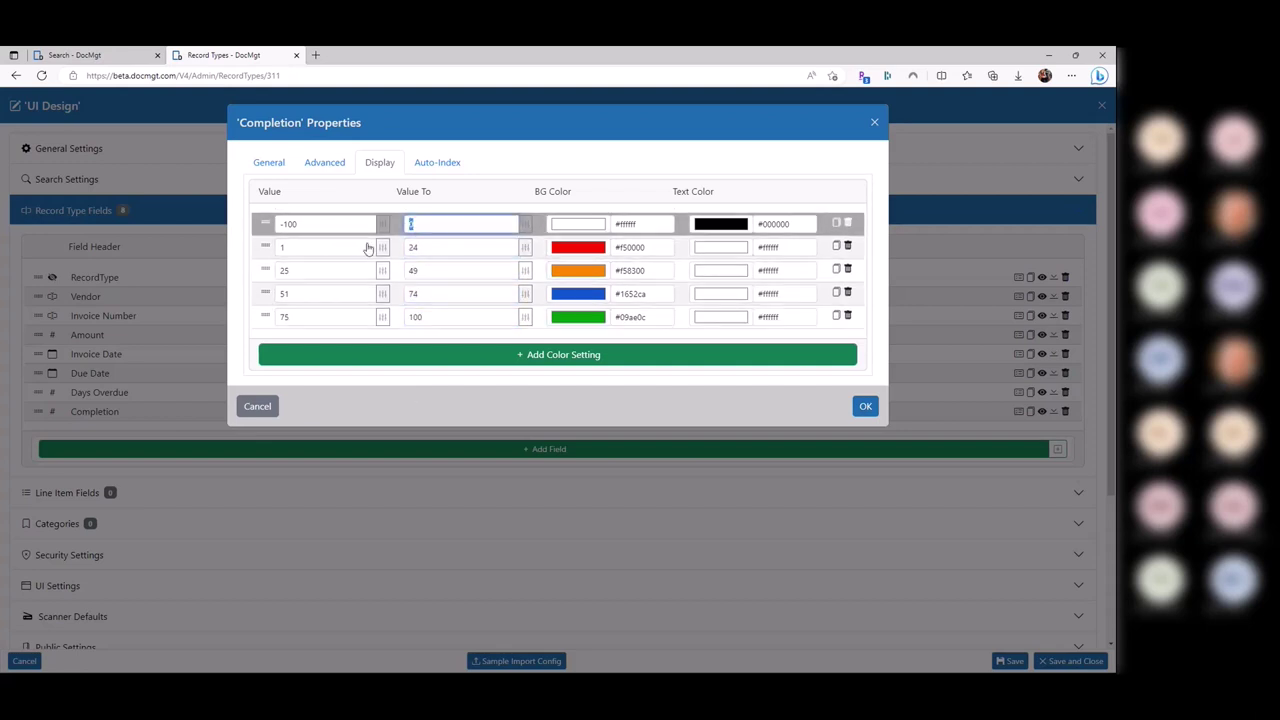
pyautogui.doubleClick(290, 224)
pyautogui.doubleClick(285, 247)
pyautogui.doubleClick(285, 270)
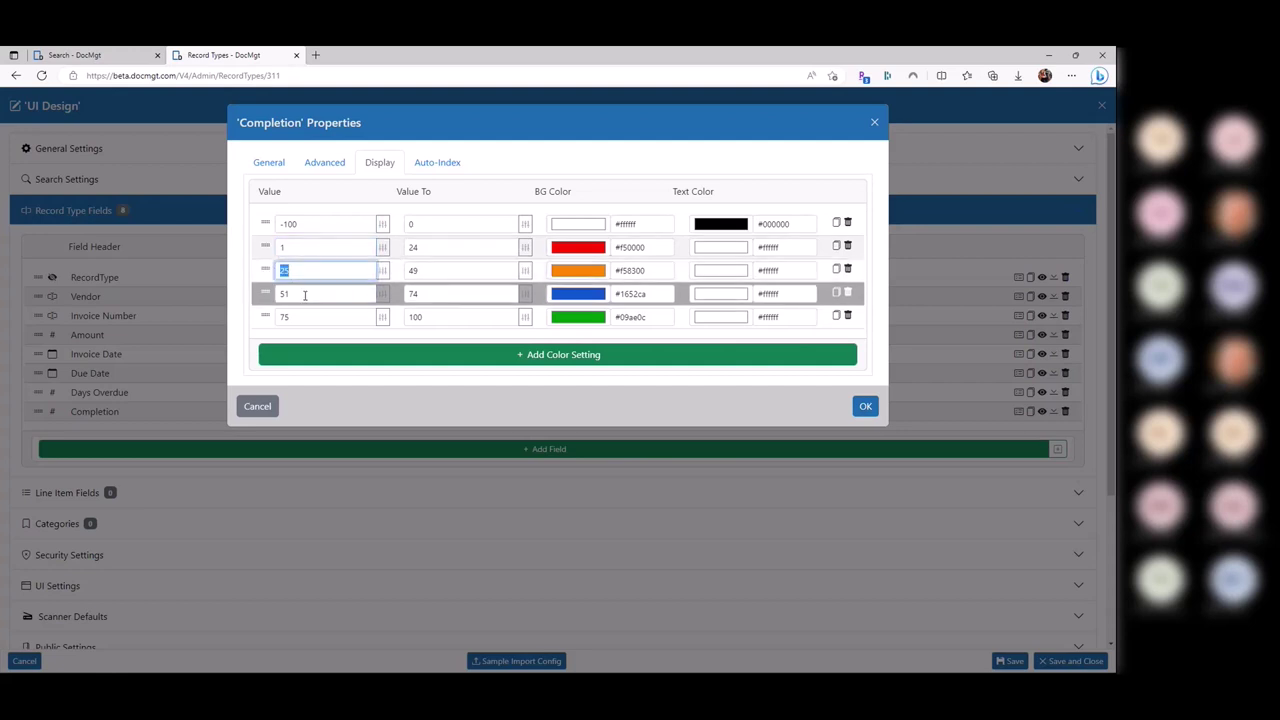
pyautogui.click(290, 316)
pyautogui.click(290, 293)
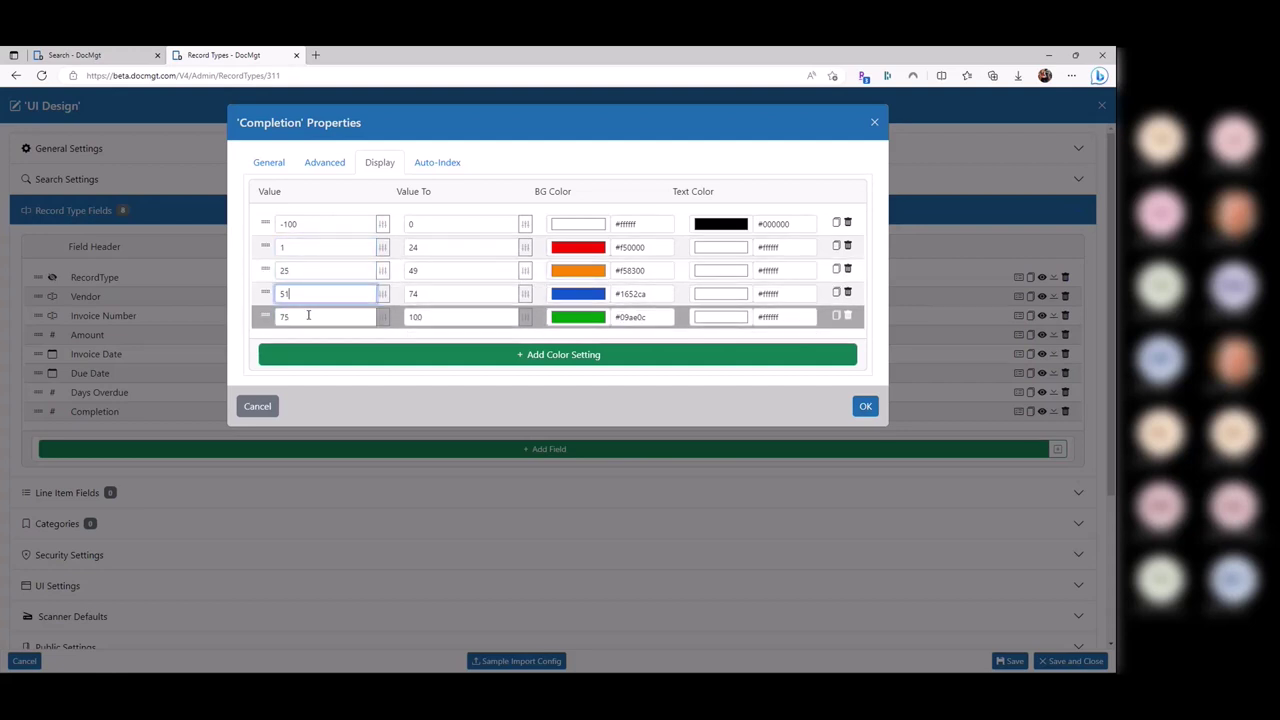
pyautogui.click(269, 162)
pyautogui.click(135, 405)
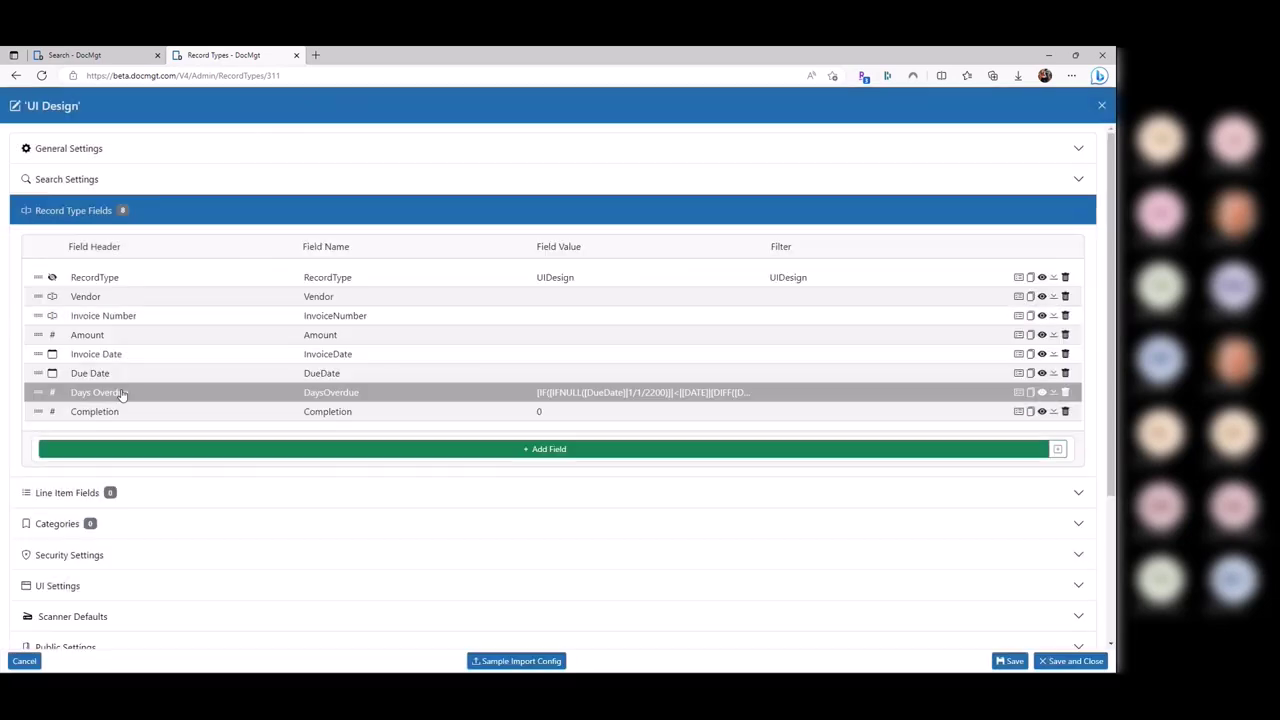
# Review the Days Overdue field's Default Value formula and color ranges, and close its properties without saving
pyautogui.doubleClick(121, 393)
pyautogui.moveTo(412, 258); pyautogui.dragTo(711, 283)
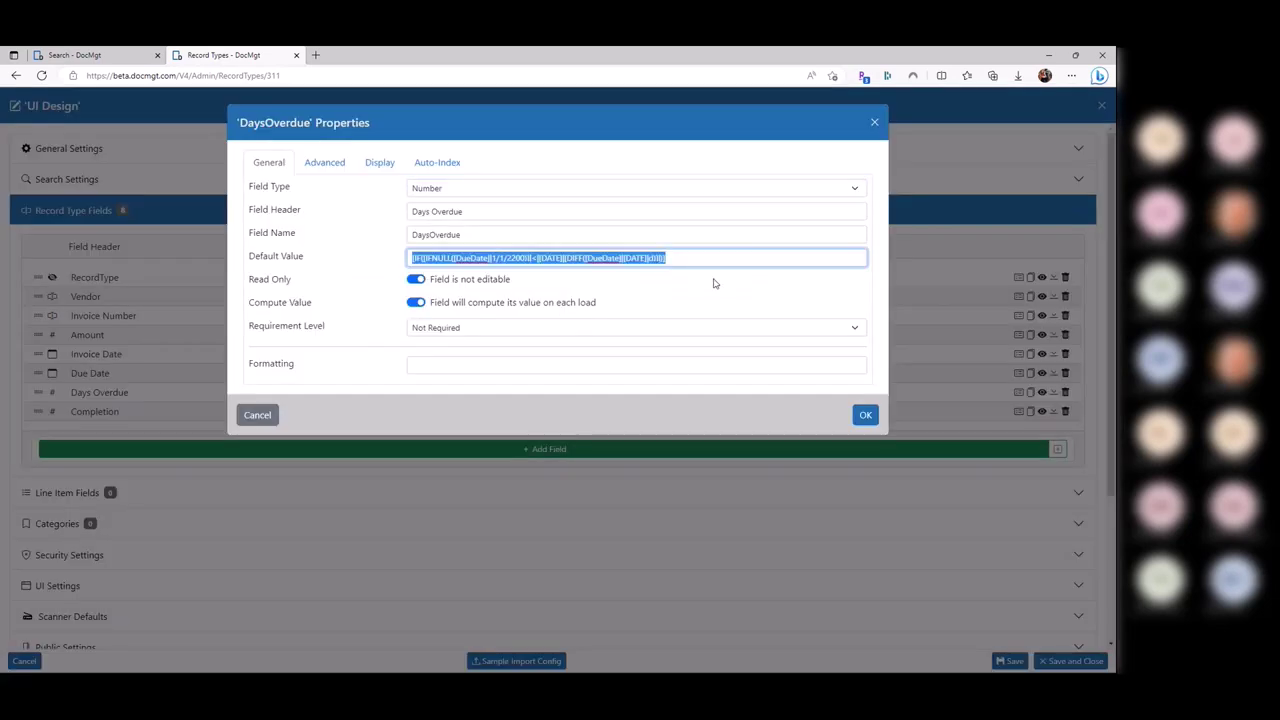
pyautogui.click(372, 165)
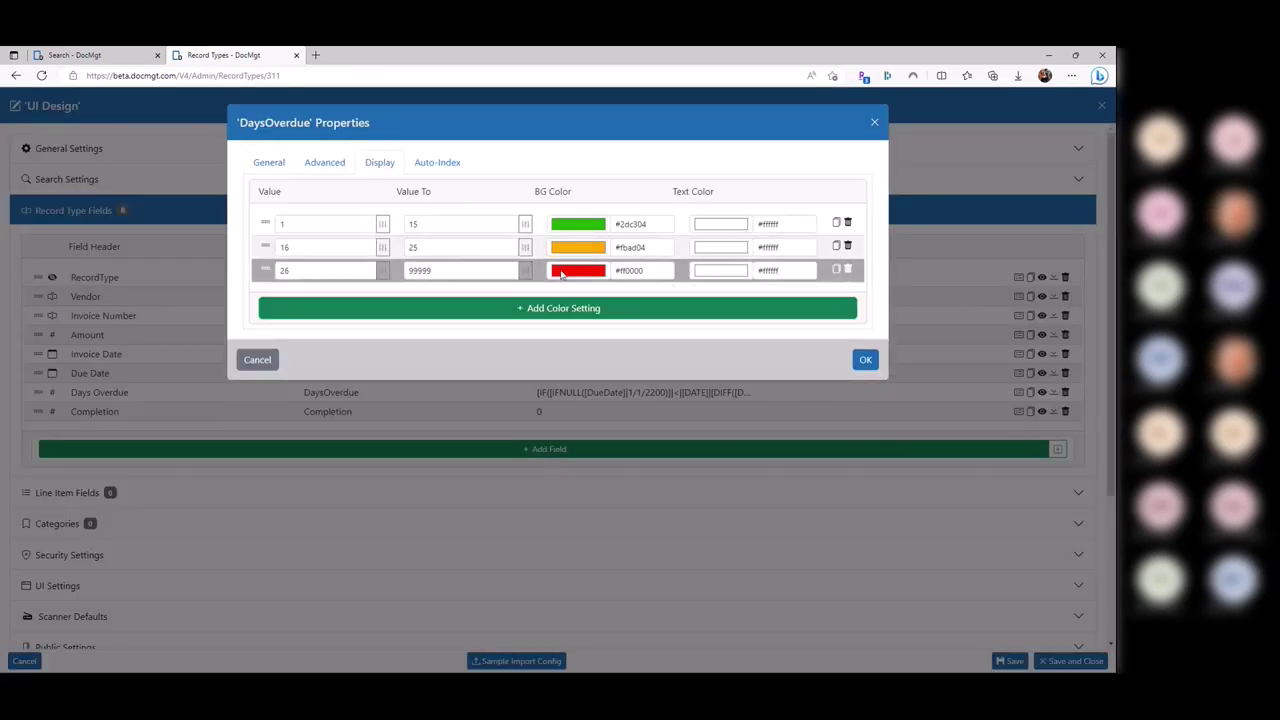
pyautogui.click(256, 362)
# Return to the UI Design search results and turn off Prevent Data Wrapping
pyautogui.hotkey('ctrl', 'shift', 'Tab')
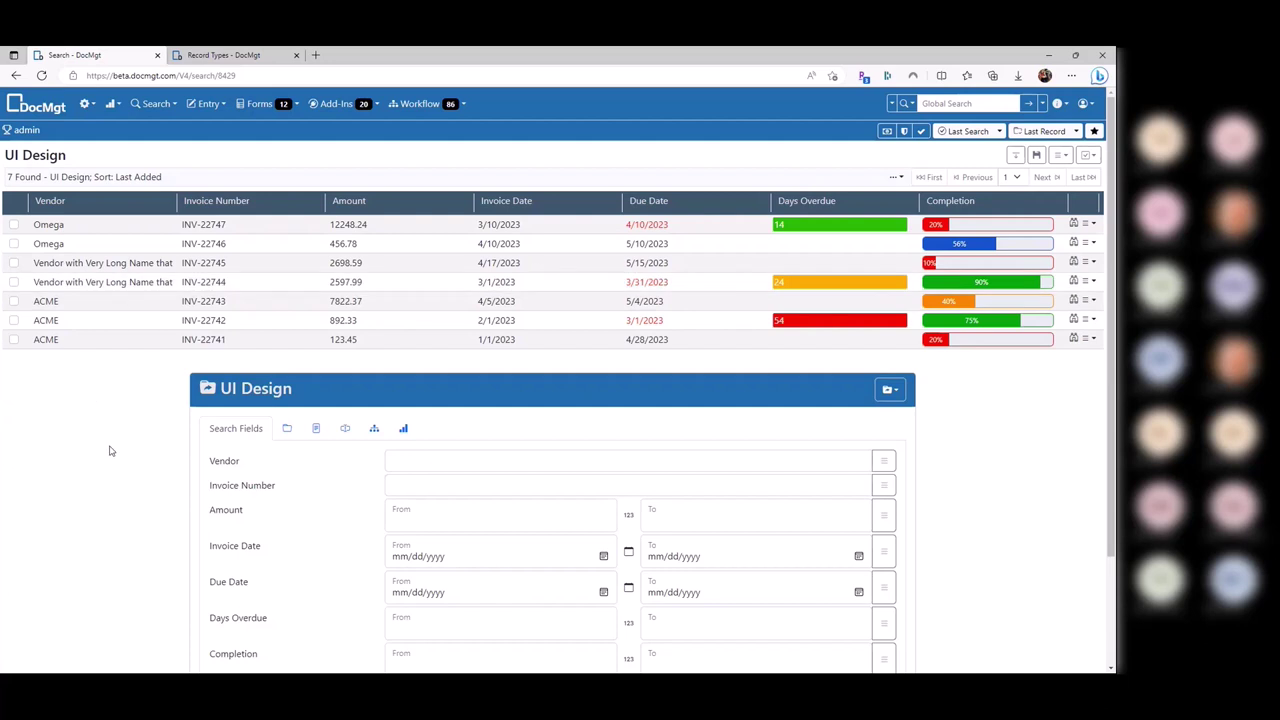
pyautogui.click(895, 177)
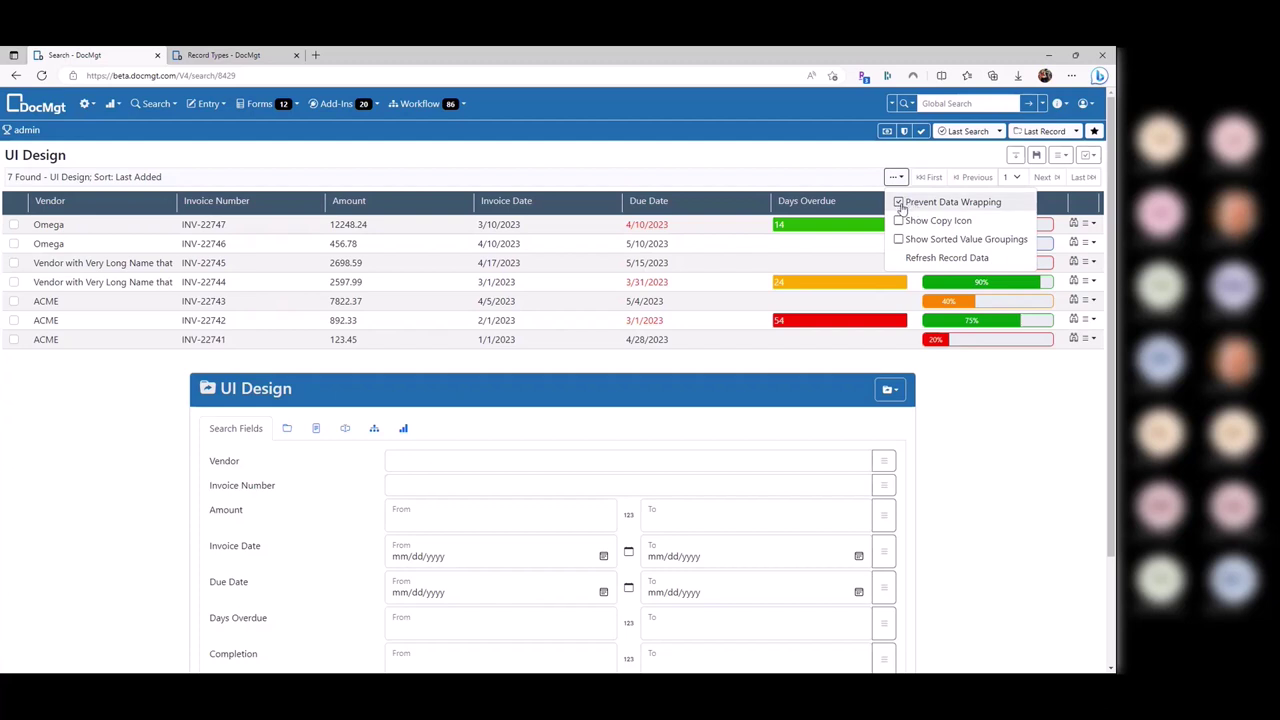
pyautogui.click(899, 203)
pyautogui.click(69, 408)
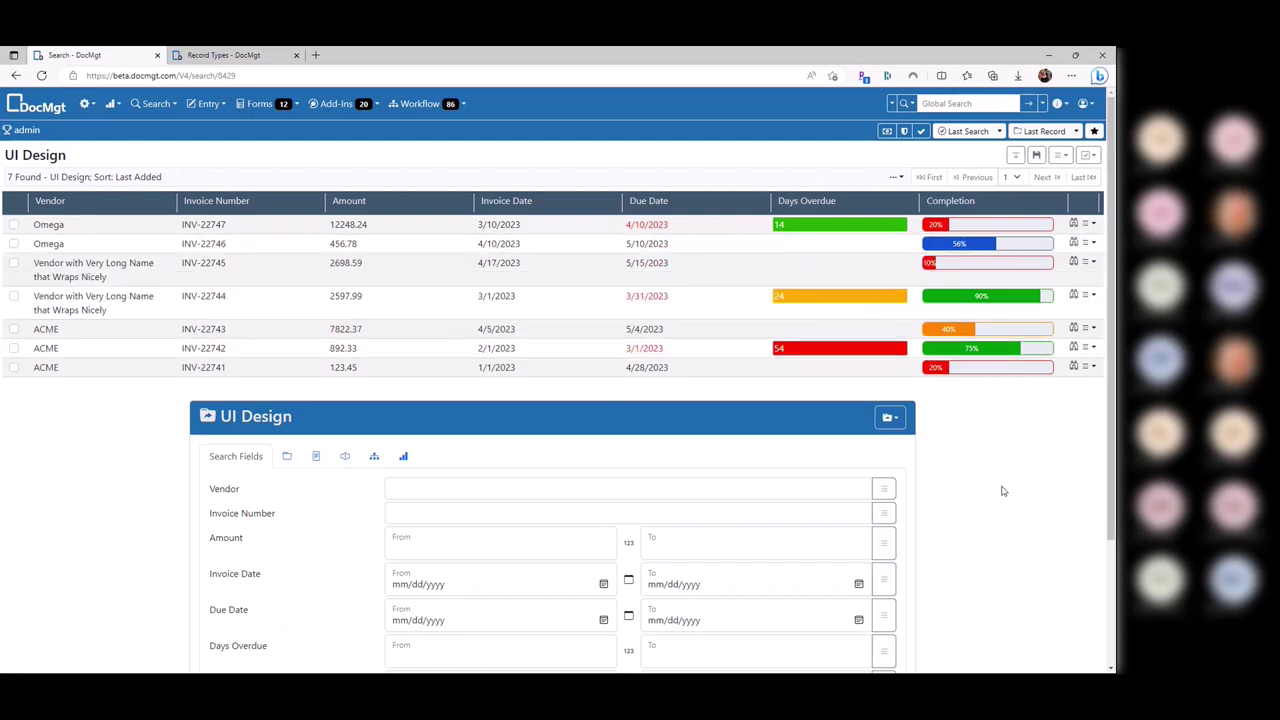
# Toggle Prevent Data Wrapping on and off again to compare how the long vendor names display
pyautogui.click(895, 177)
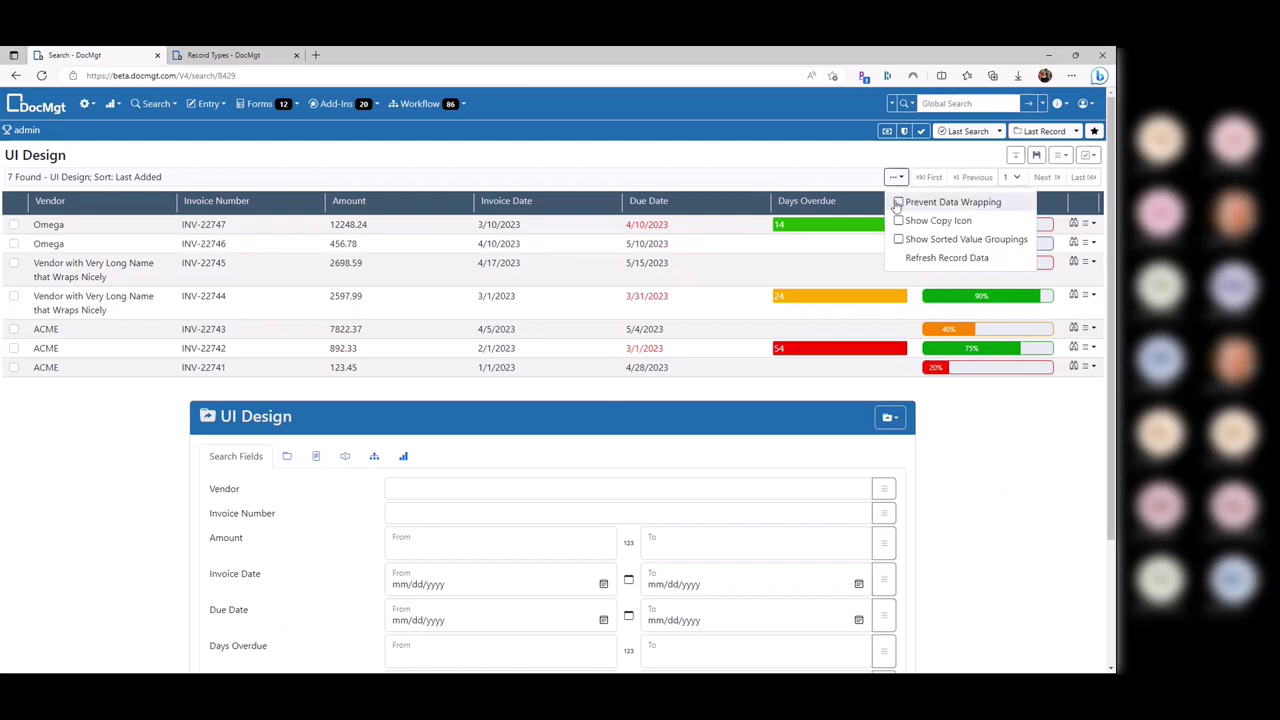
pyautogui.click(897, 203)
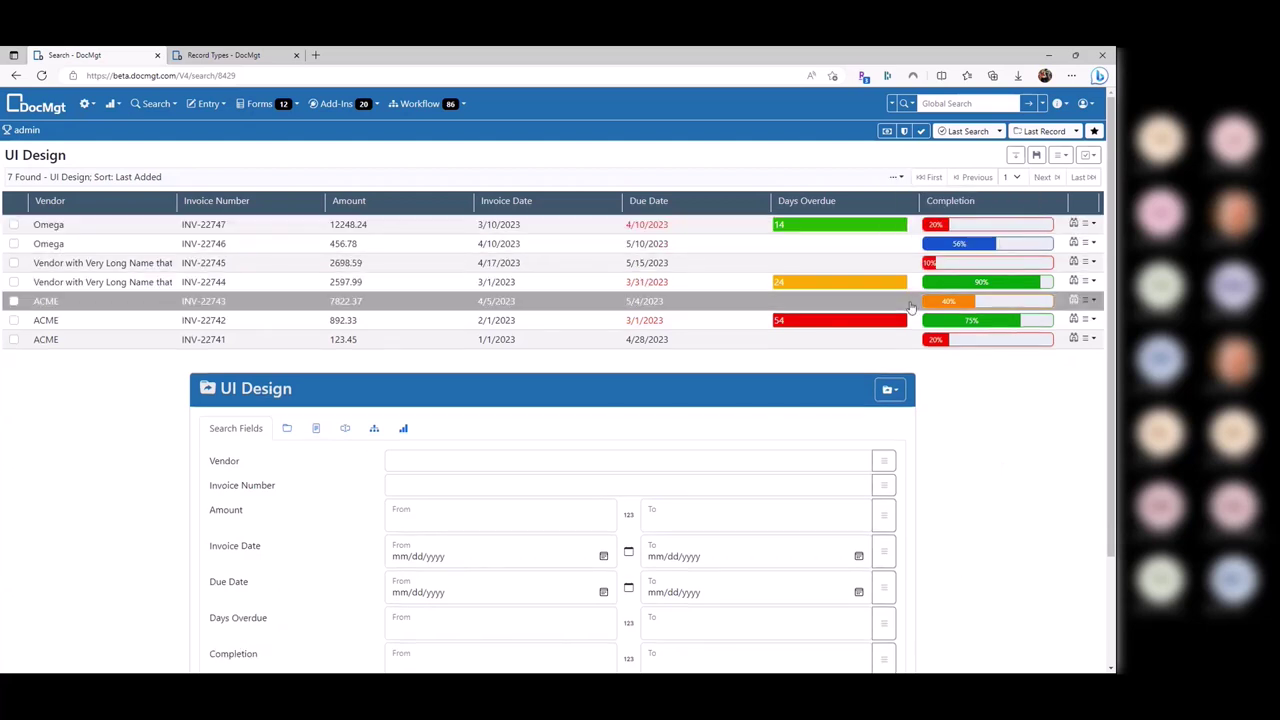
pyautogui.click(895, 177)
pyautogui.click(899, 202)
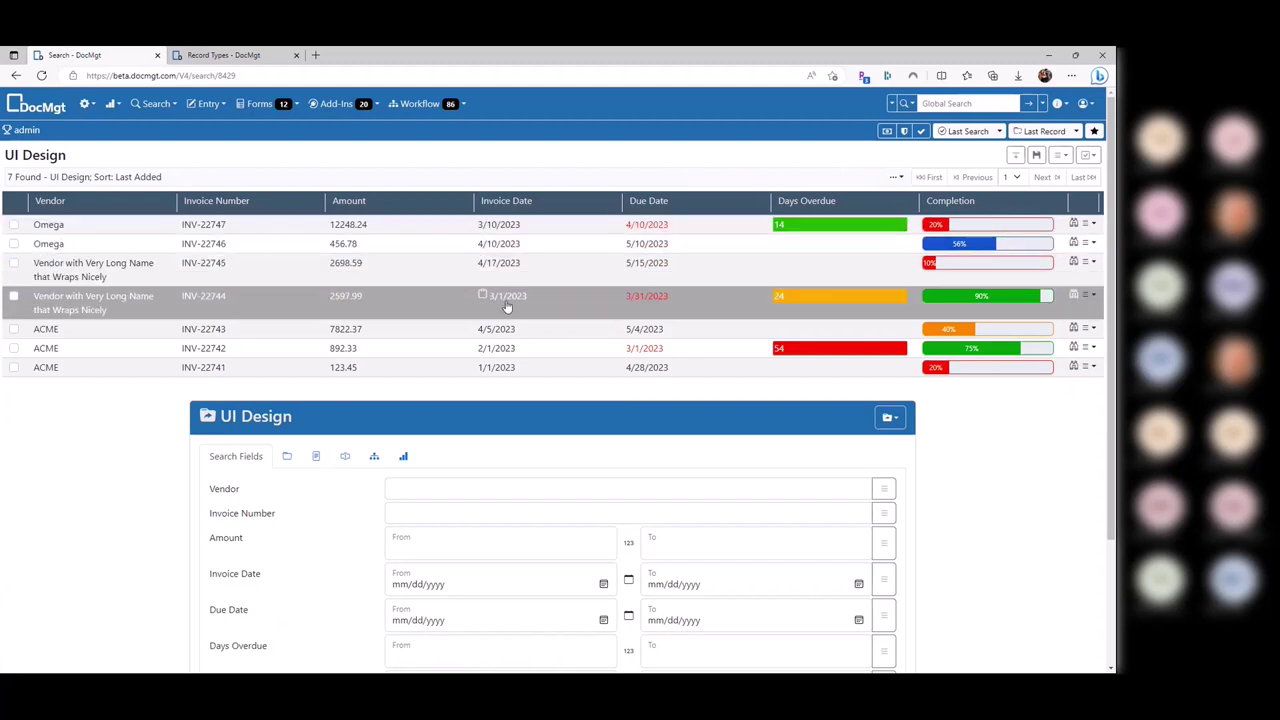
# Copy the 3/1/2023 Invoice Date from its search result row and paste it into the Vendor search field
pyautogui.click(483, 296)
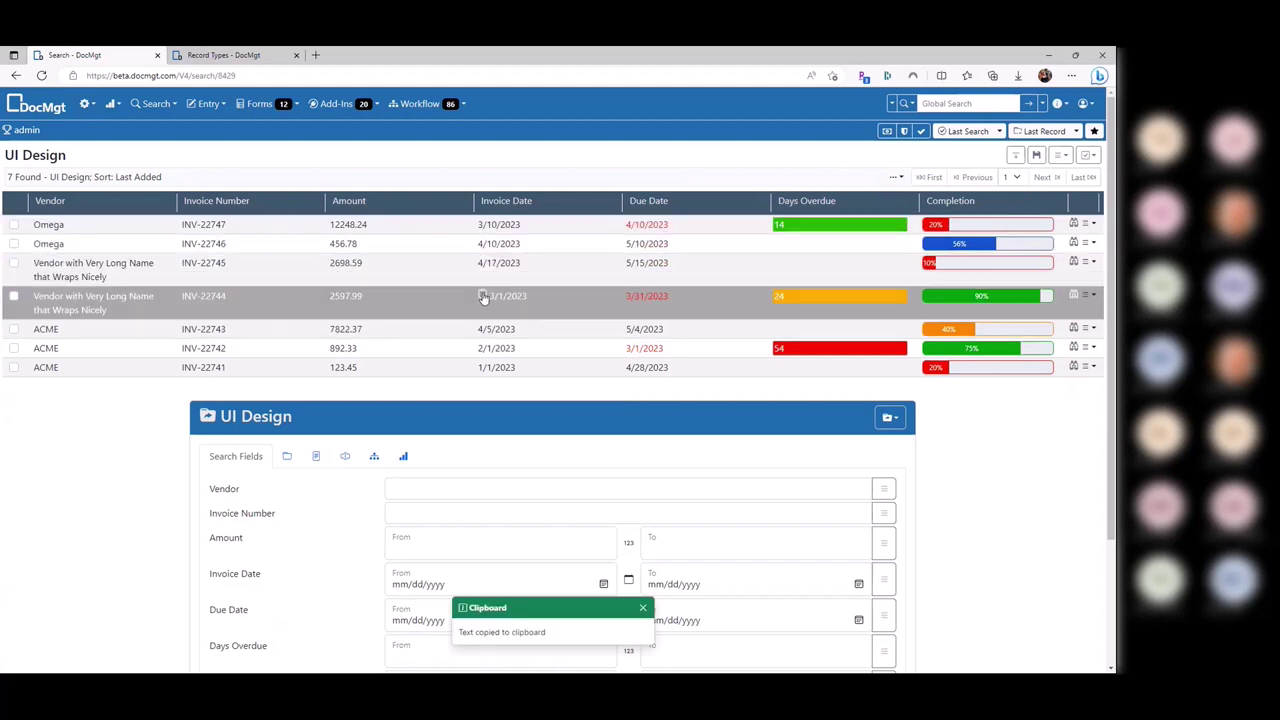
pyautogui.click(435, 494)
pyautogui.hotkey('ctrl', 'v')
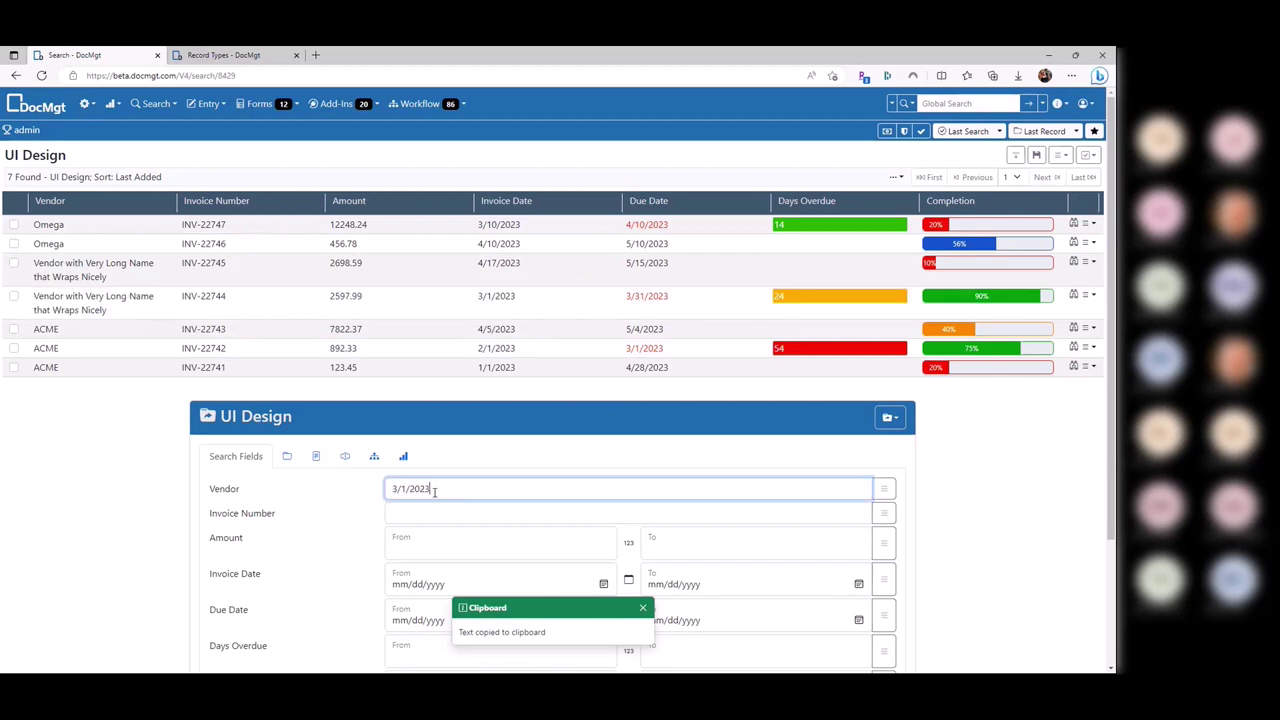
# Replace the Vendor search value with the copied vendor name "Vendor with Very Long Name that Wraps Nicely"
pyautogui.moveTo(433, 489); pyautogui.dragTo(388, 489)
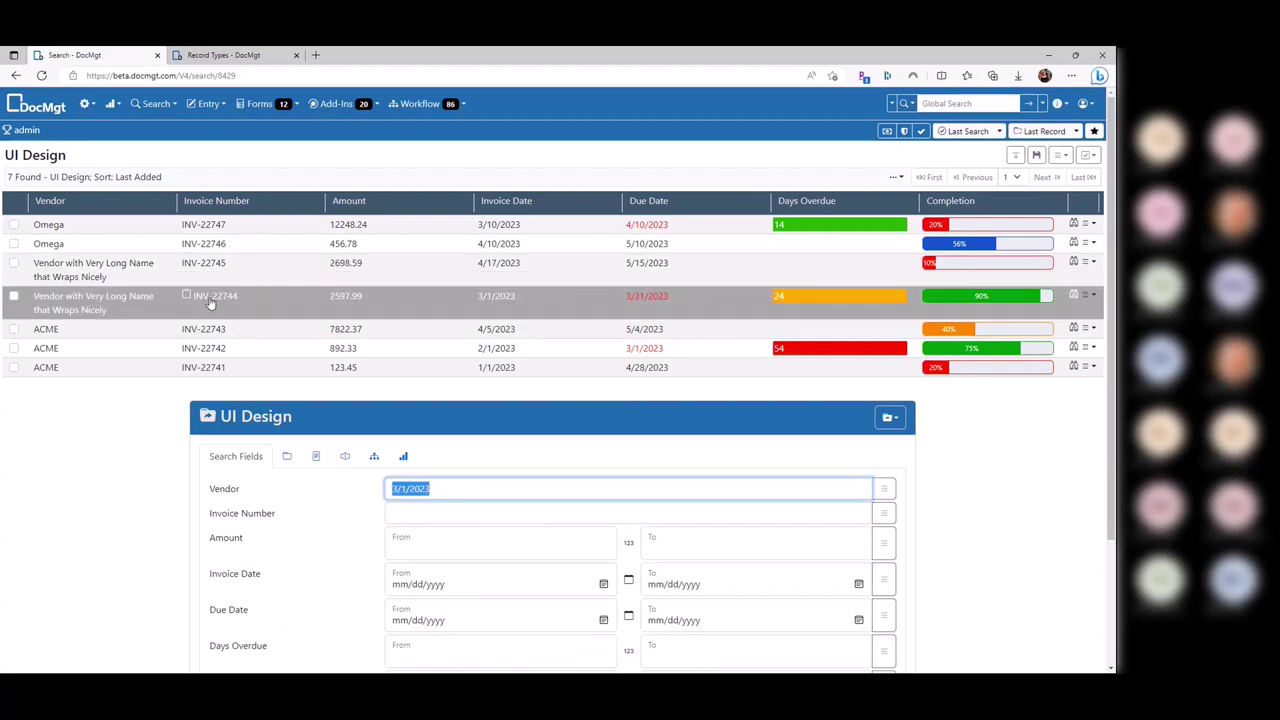
pyautogui.click(38, 298)
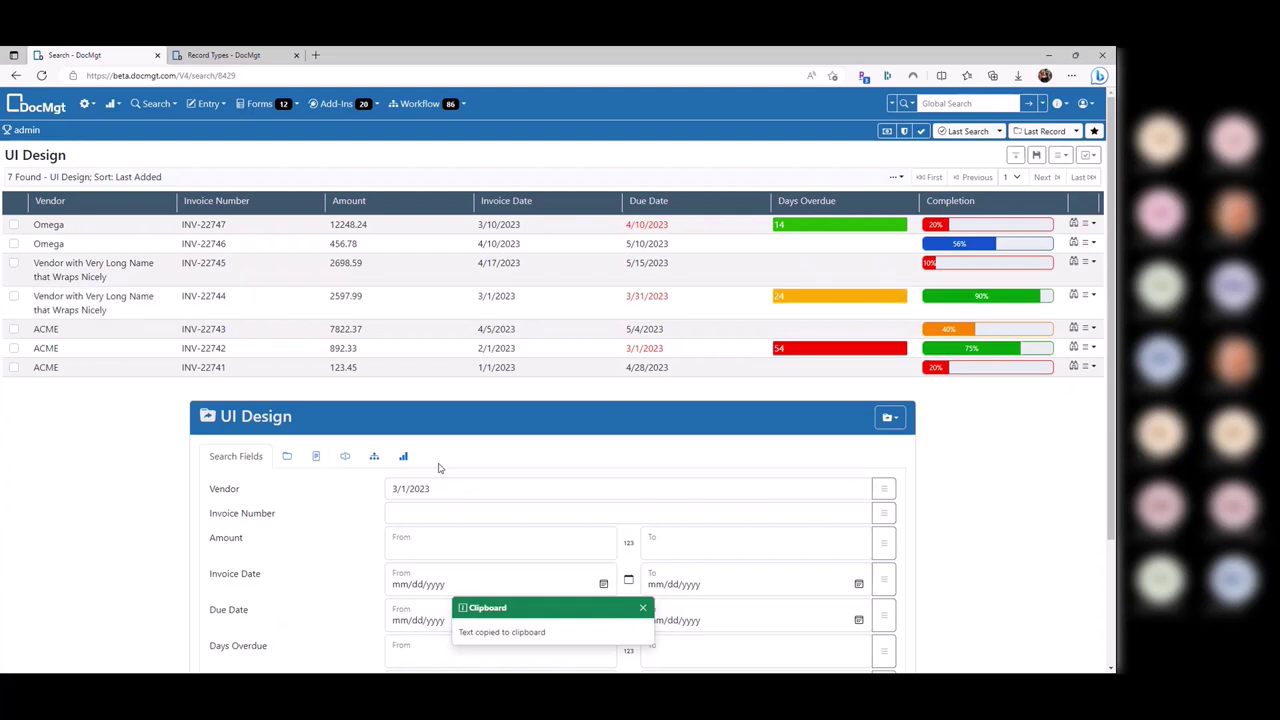
pyautogui.hotkey('ctrl', 'v')
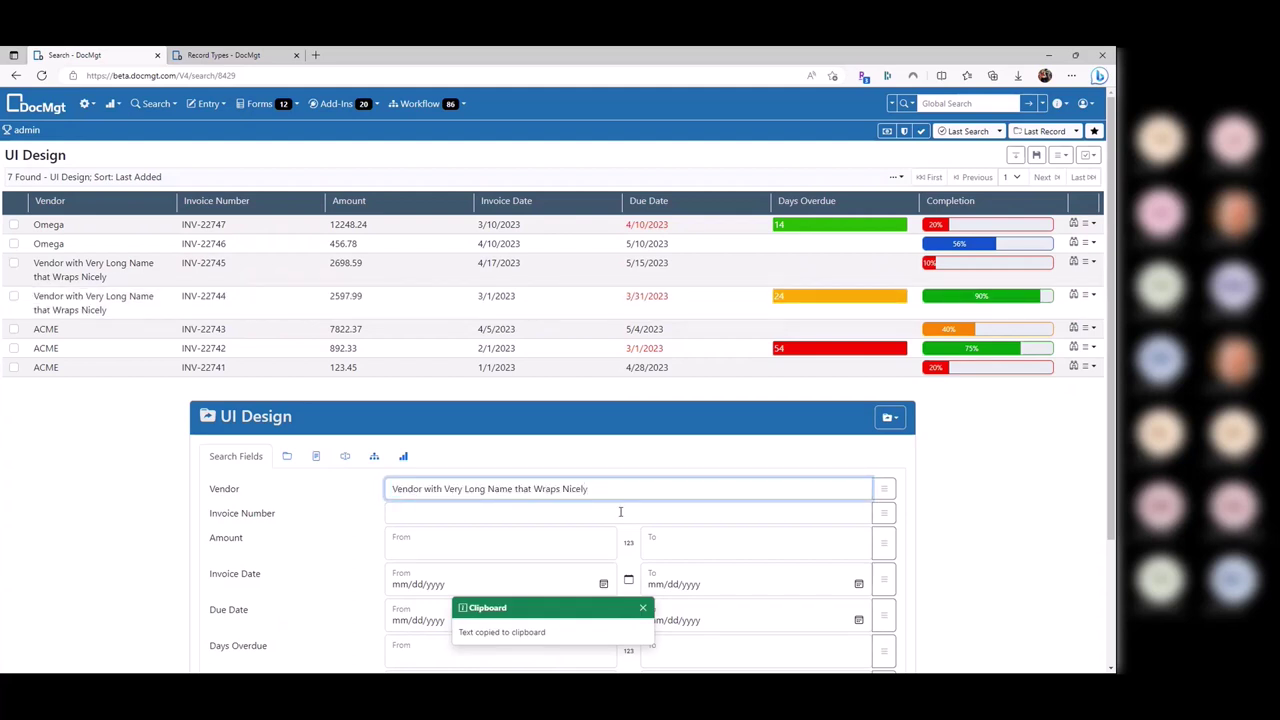
pyautogui.click(982, 480)
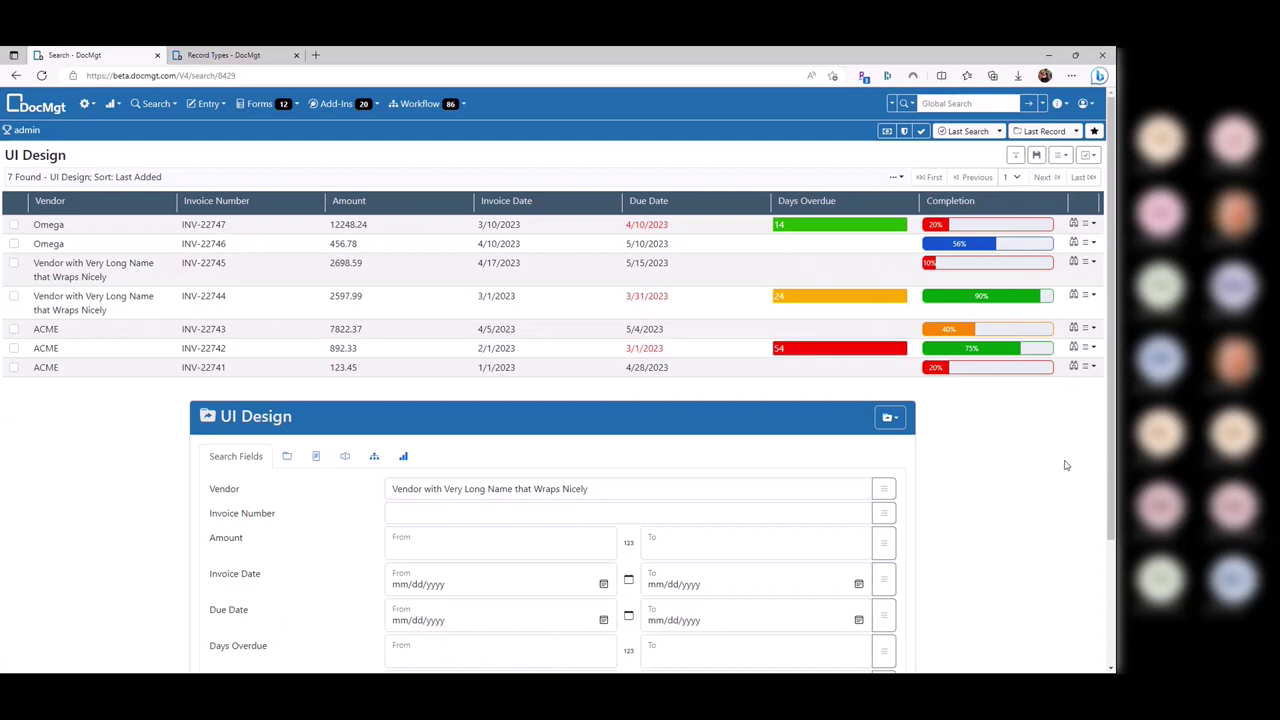
# Look over the bulk record actions and turn Prevent Data Wrapping back on for the search results
pyautogui.click(1088, 155)
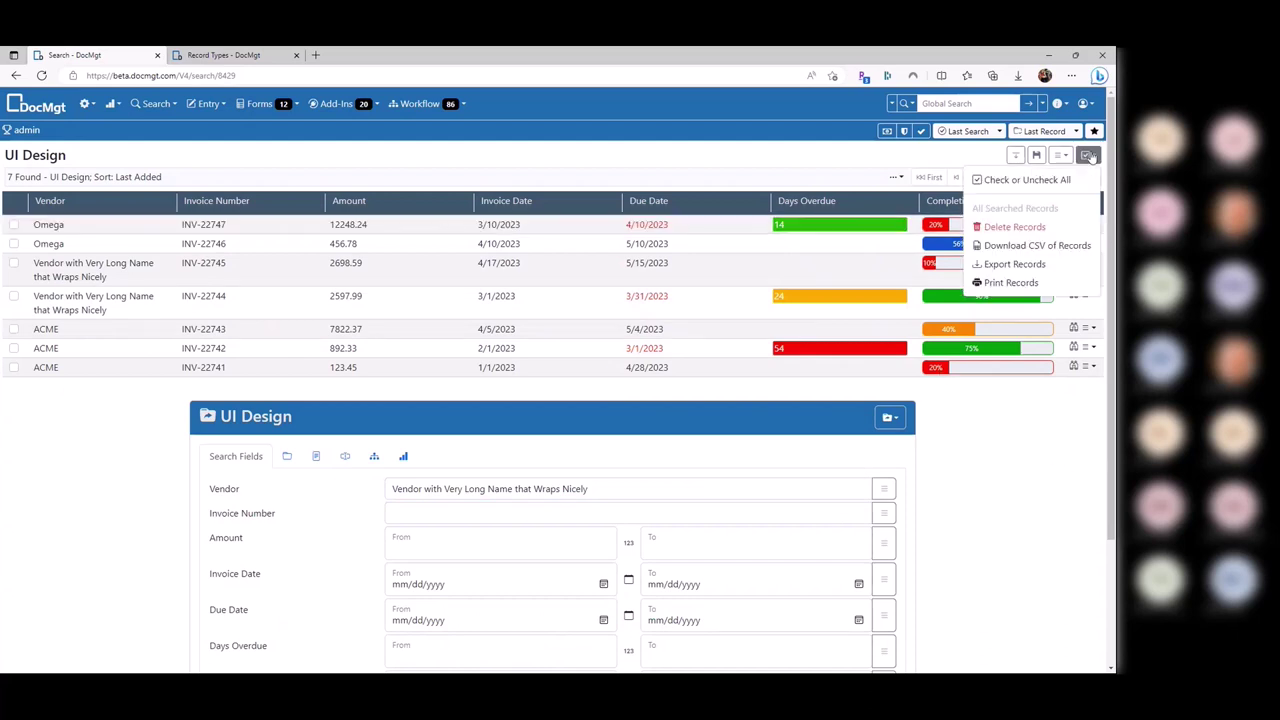
pyautogui.click(1049, 425)
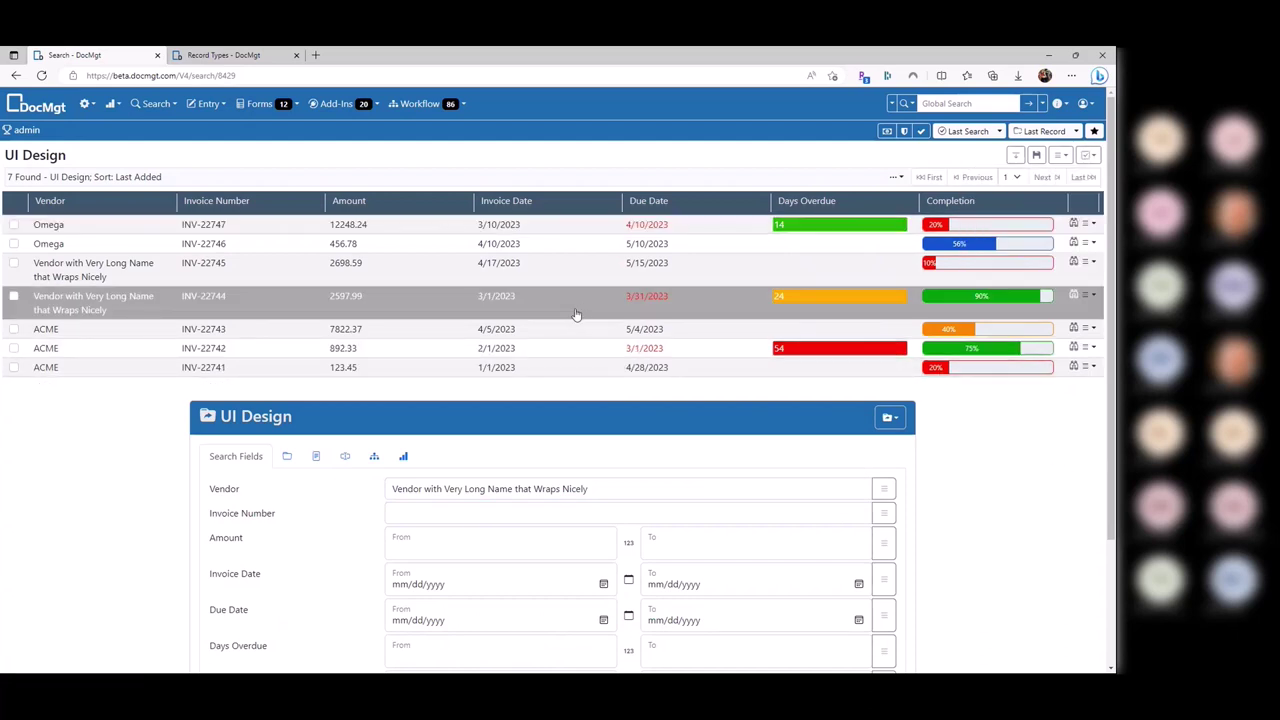
pyautogui.click(895, 177)
pyautogui.click(898, 202)
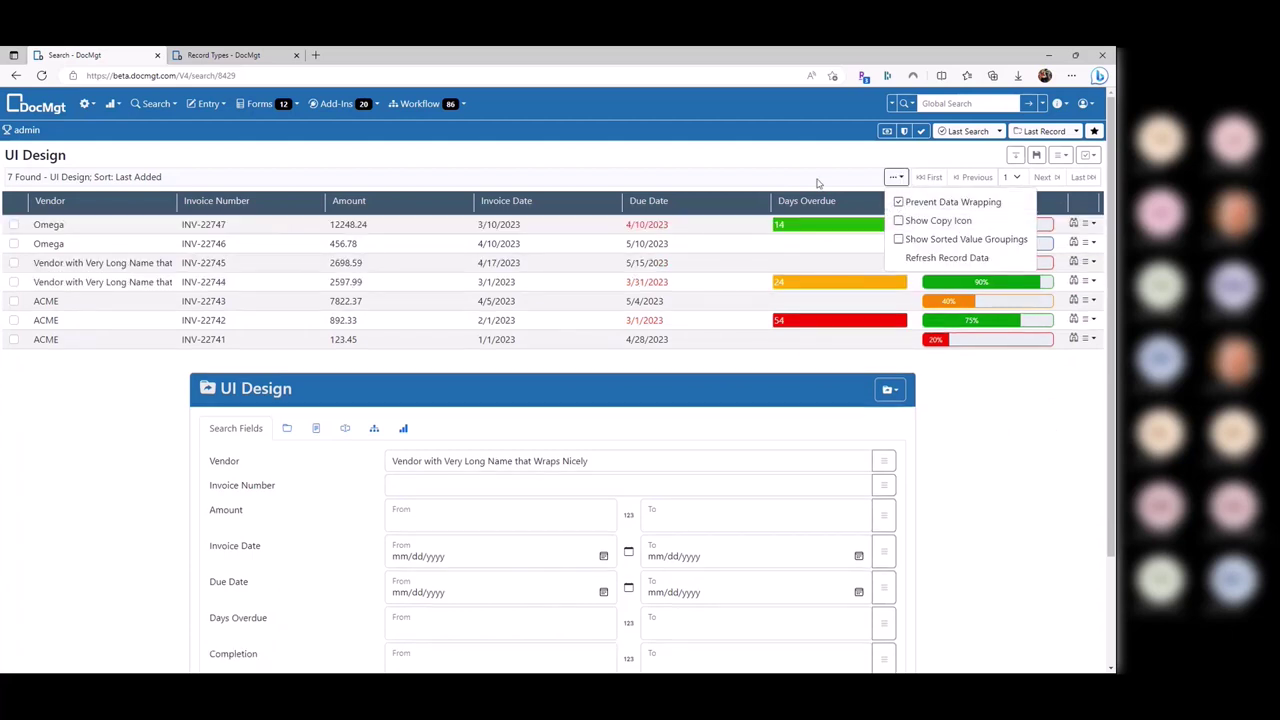
pyautogui.click(895, 177)
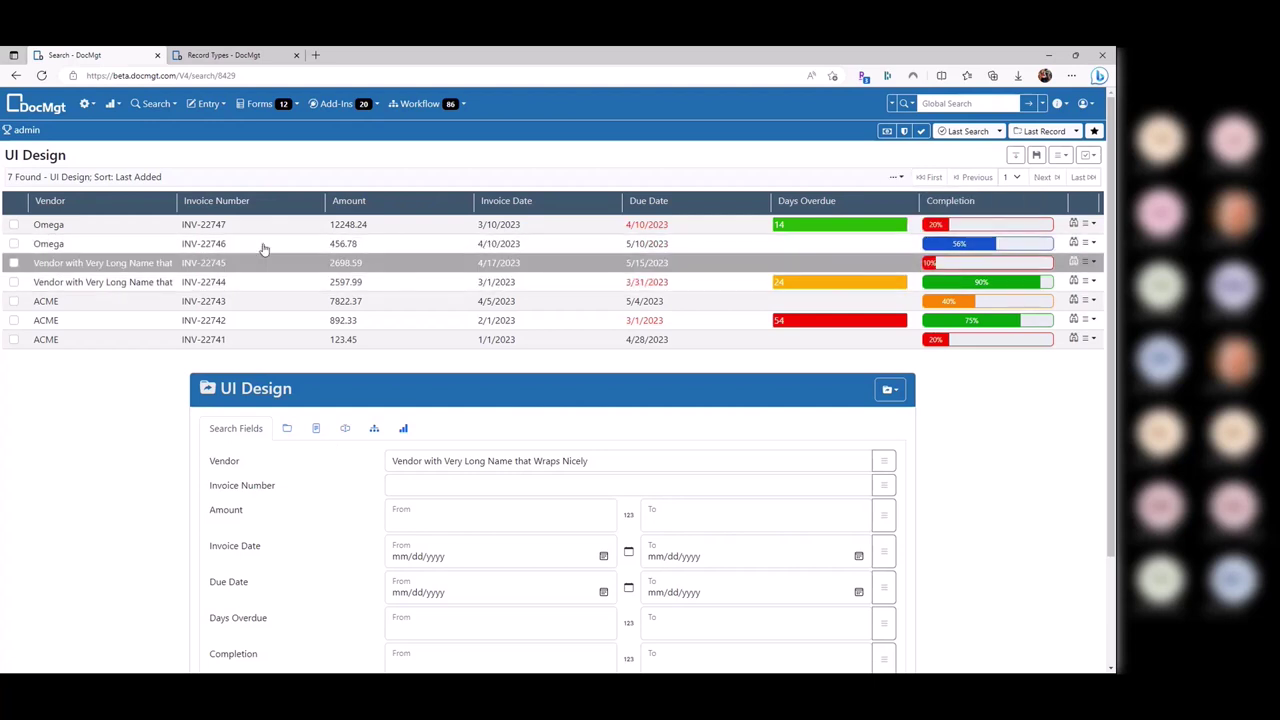
# Sort the search results by Invoice Date, by Due Date and finally by Vendor
pyautogui.click(519, 201)
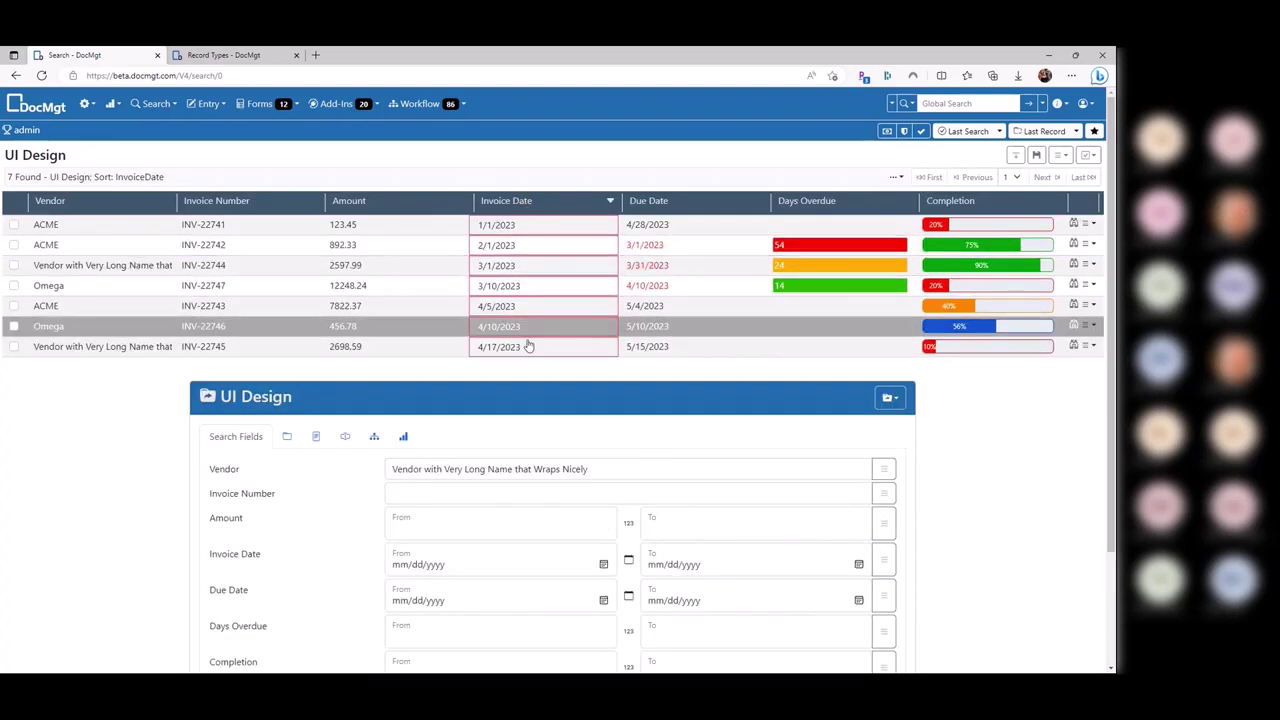
pyautogui.click(666, 206)
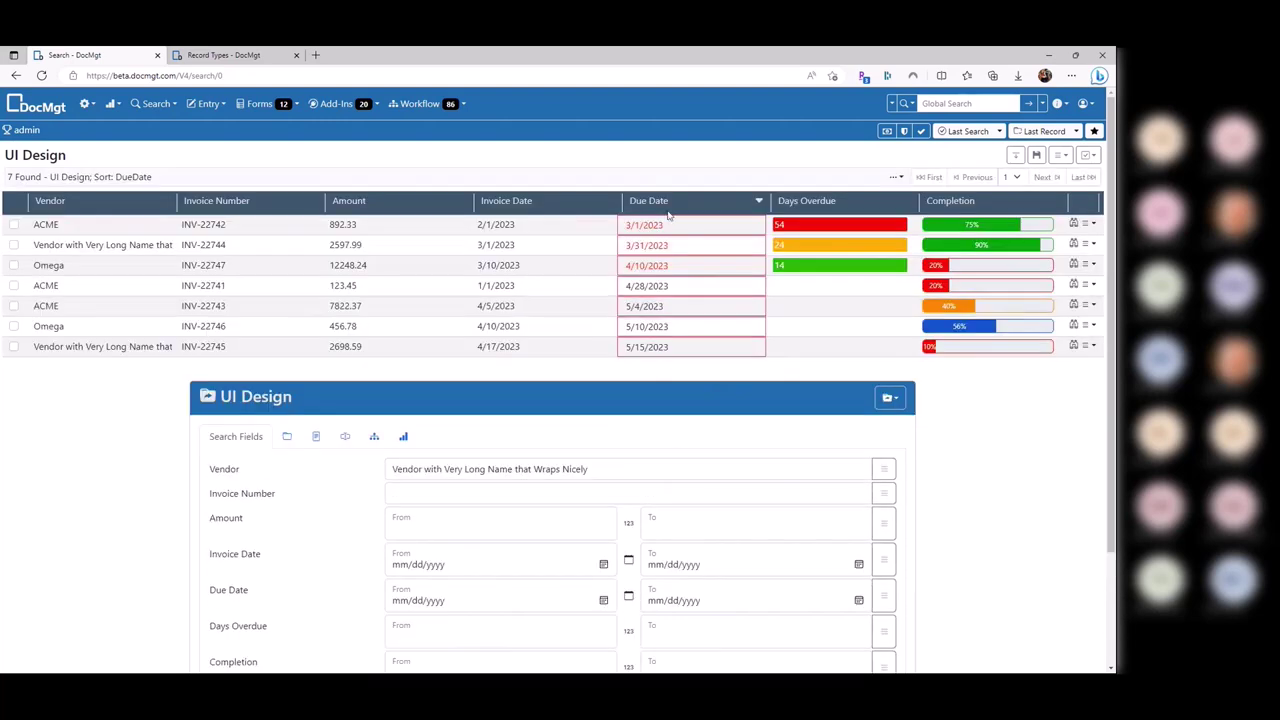
pyautogui.click(74, 203)
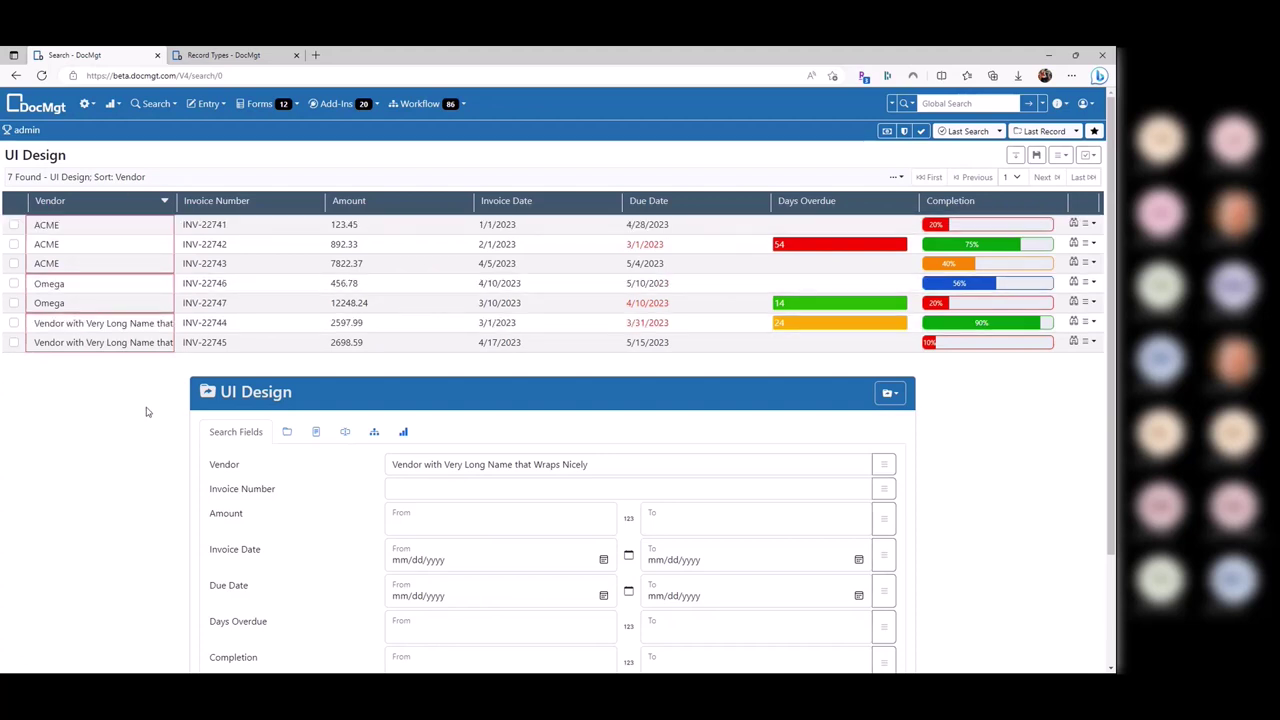
# Bulk edit the checked INV-22744 record, setting its Vendor field to "Omaga", and save the change
pyautogui.click(88, 323)
pyautogui.click(1087, 156)
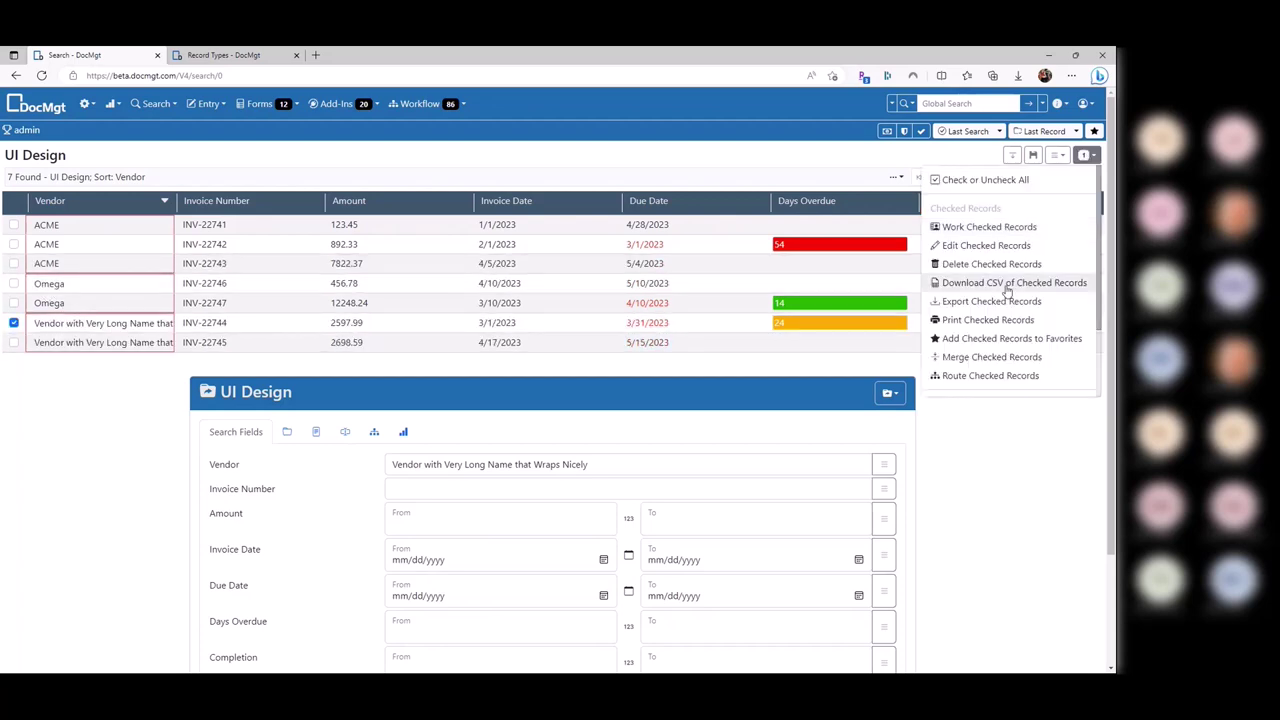
pyautogui.click(1000, 248)
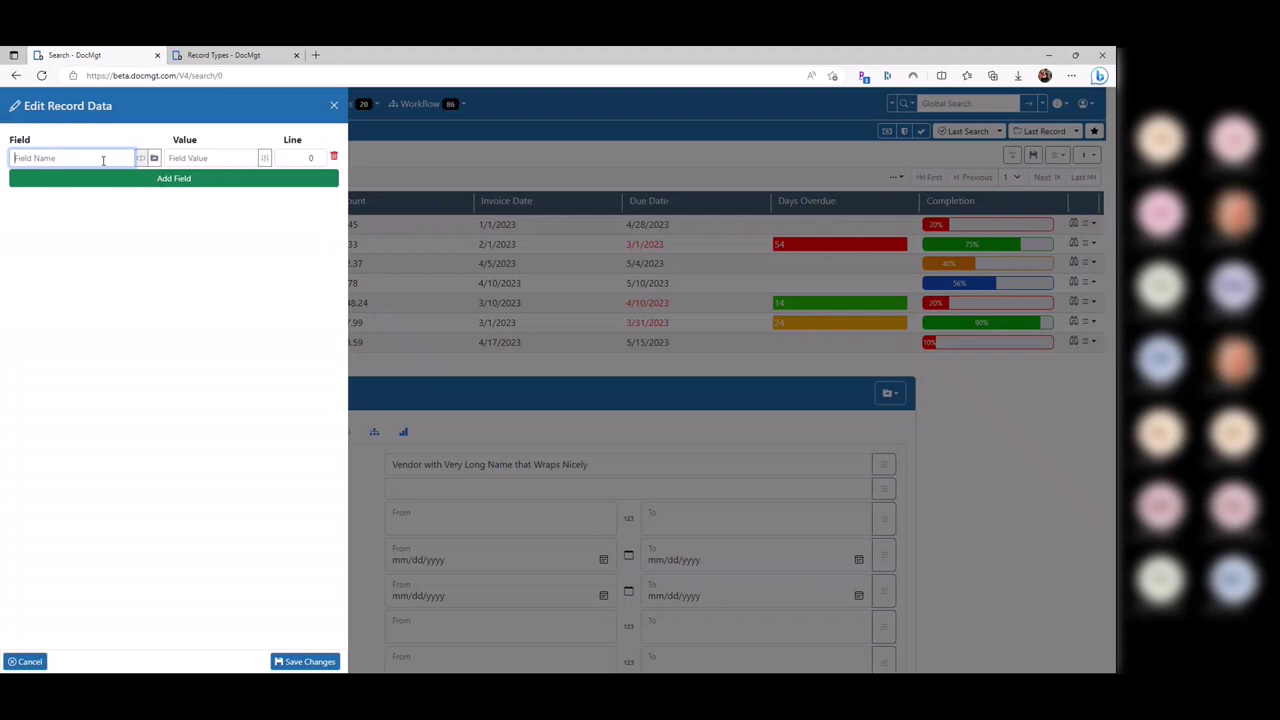
pyautogui.write('Vendor')
pyautogui.click(190, 157)
pyautogui.write('Omaga')
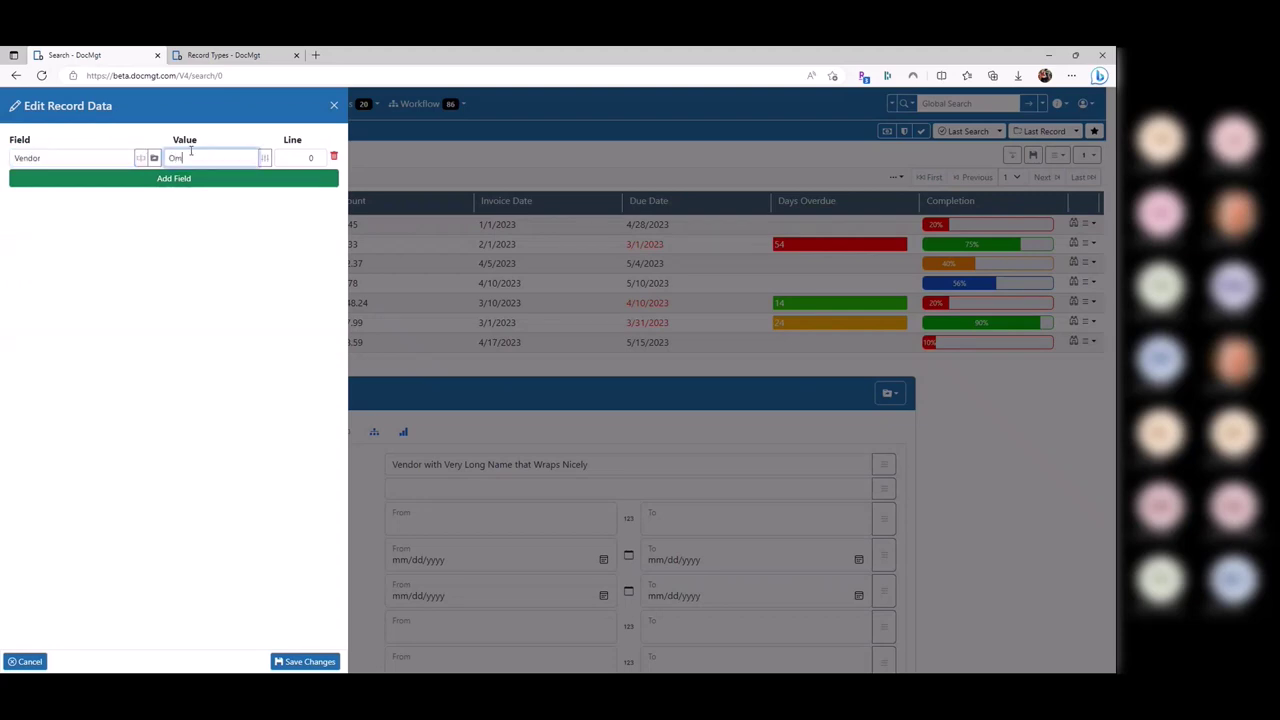
pyautogui.click(303, 661)
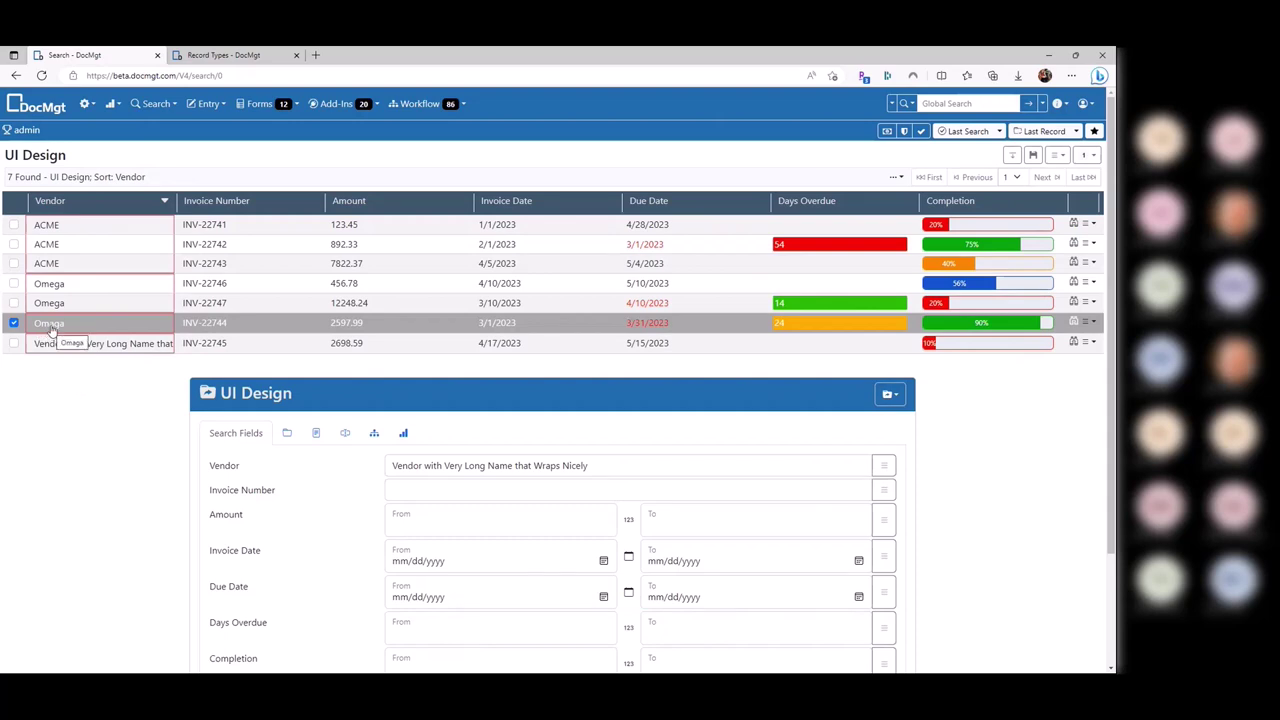
# Turn off Show Sorted Value Groupings for the search results and open the ACME record INV-22743
pyautogui.click(895, 177)
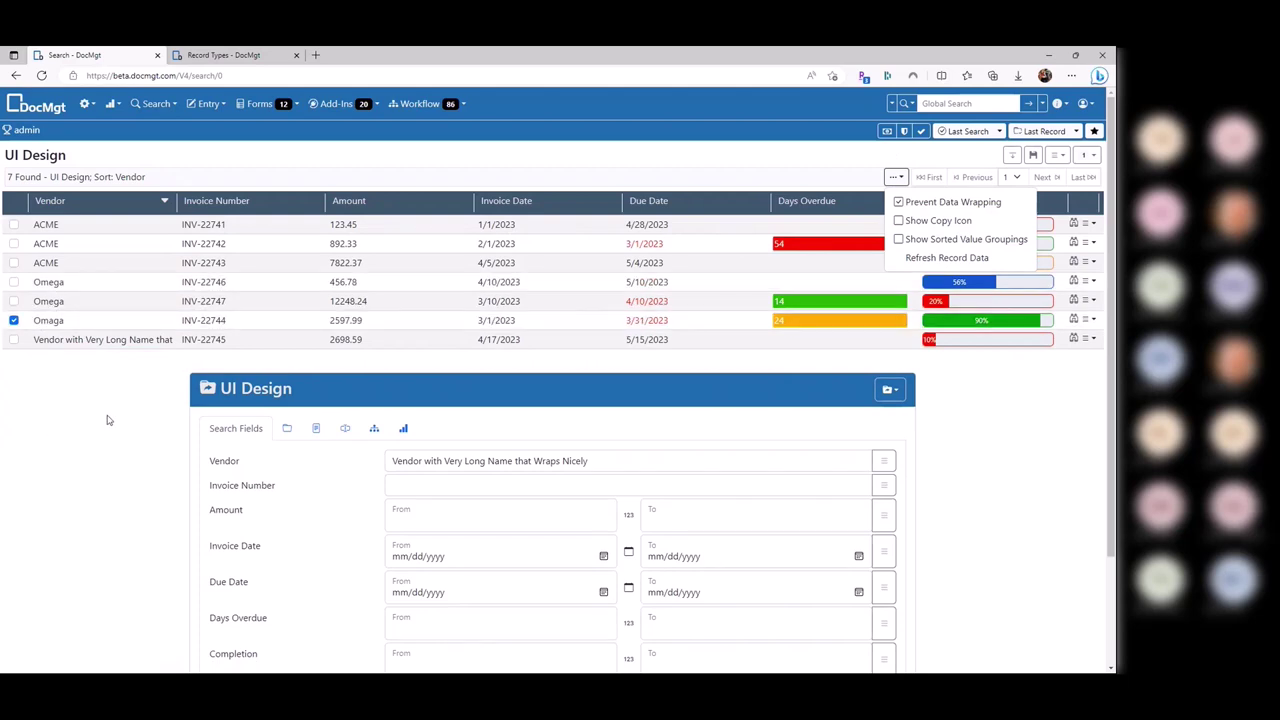
pyautogui.click(950, 239)
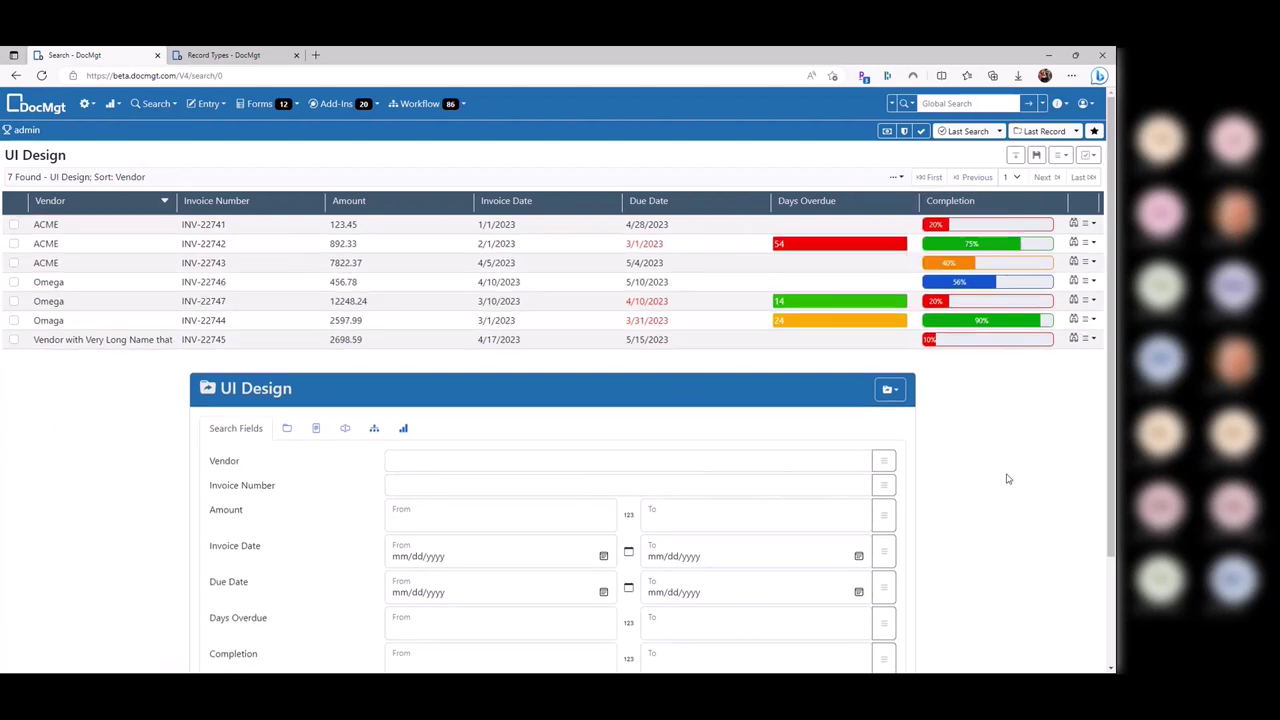
pyautogui.click(316, 266)
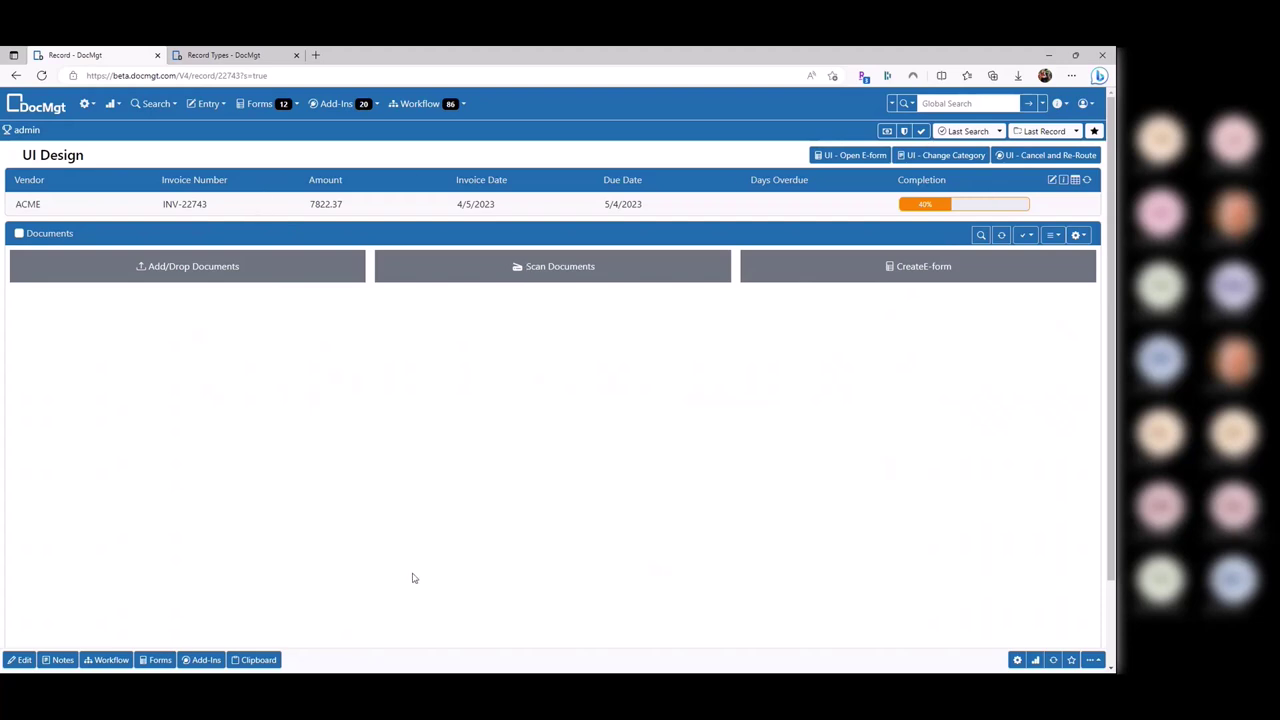
# Start a new category in the UI Design record type and give the Dev team Read Only access in its basic security
pyautogui.click(258, 62)
pyautogui.scroll(-3, 126, 517)
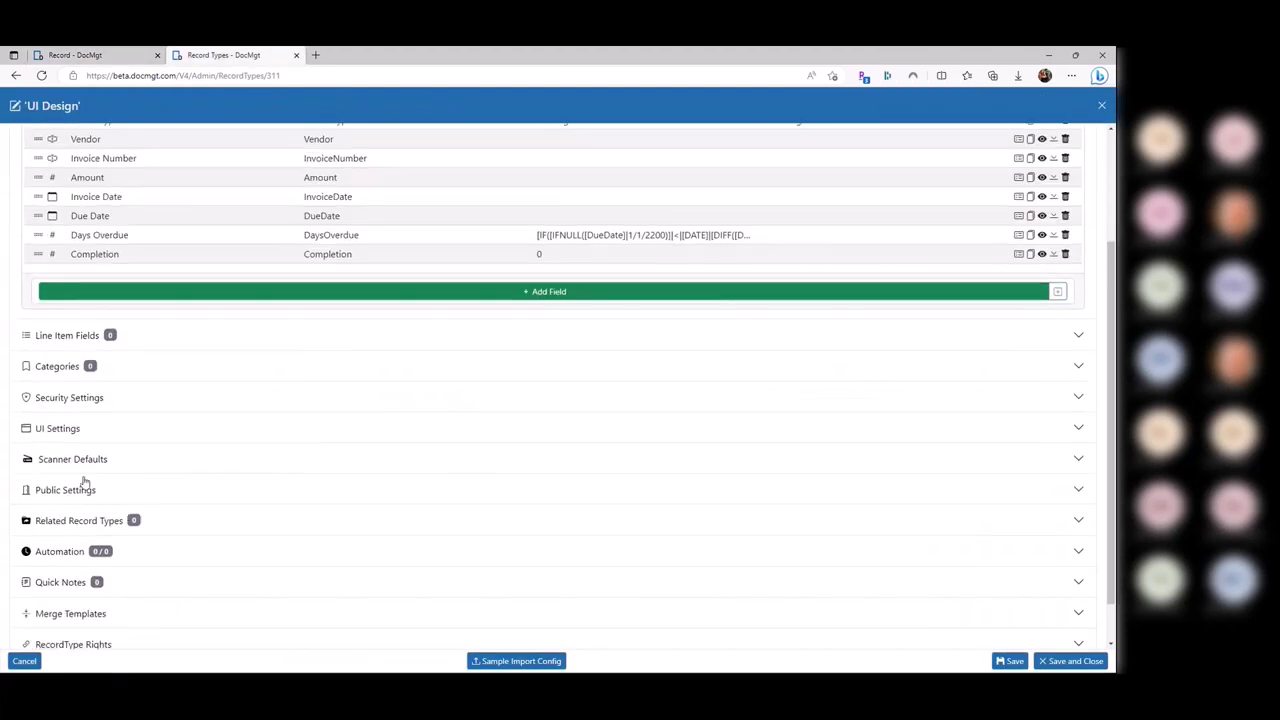
pyautogui.click(95, 368)
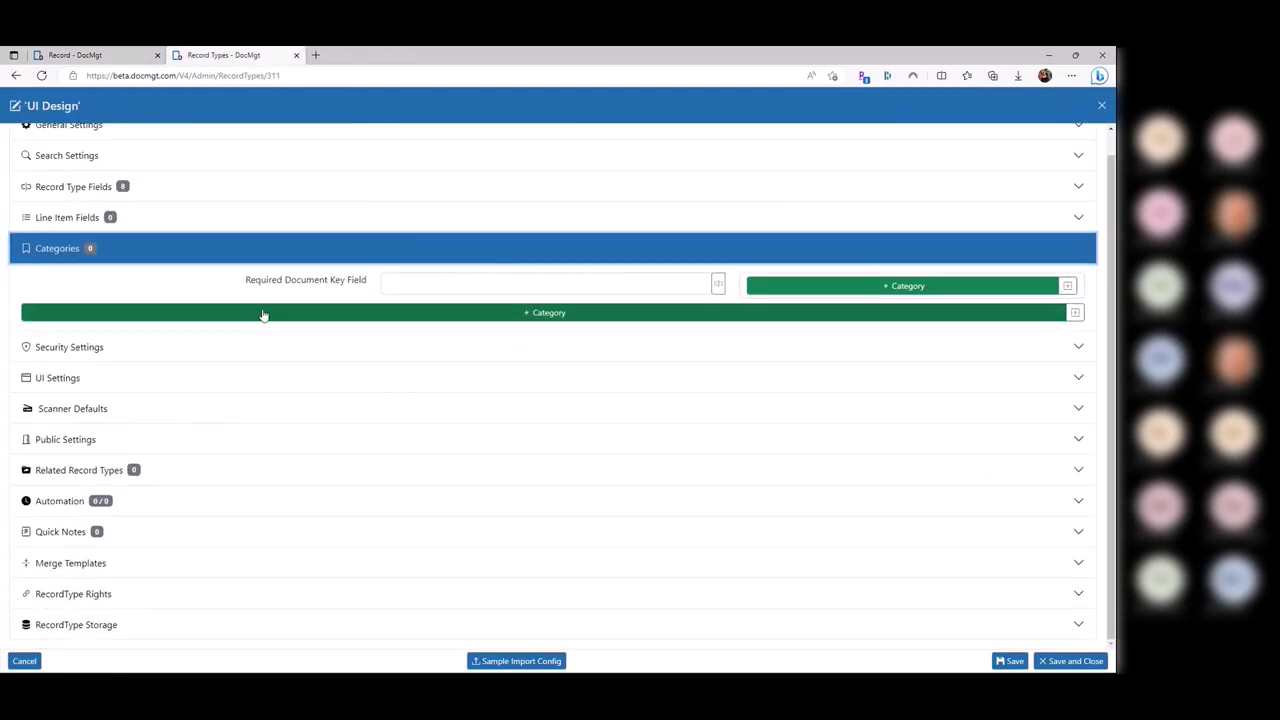
pyautogui.click(263, 313)
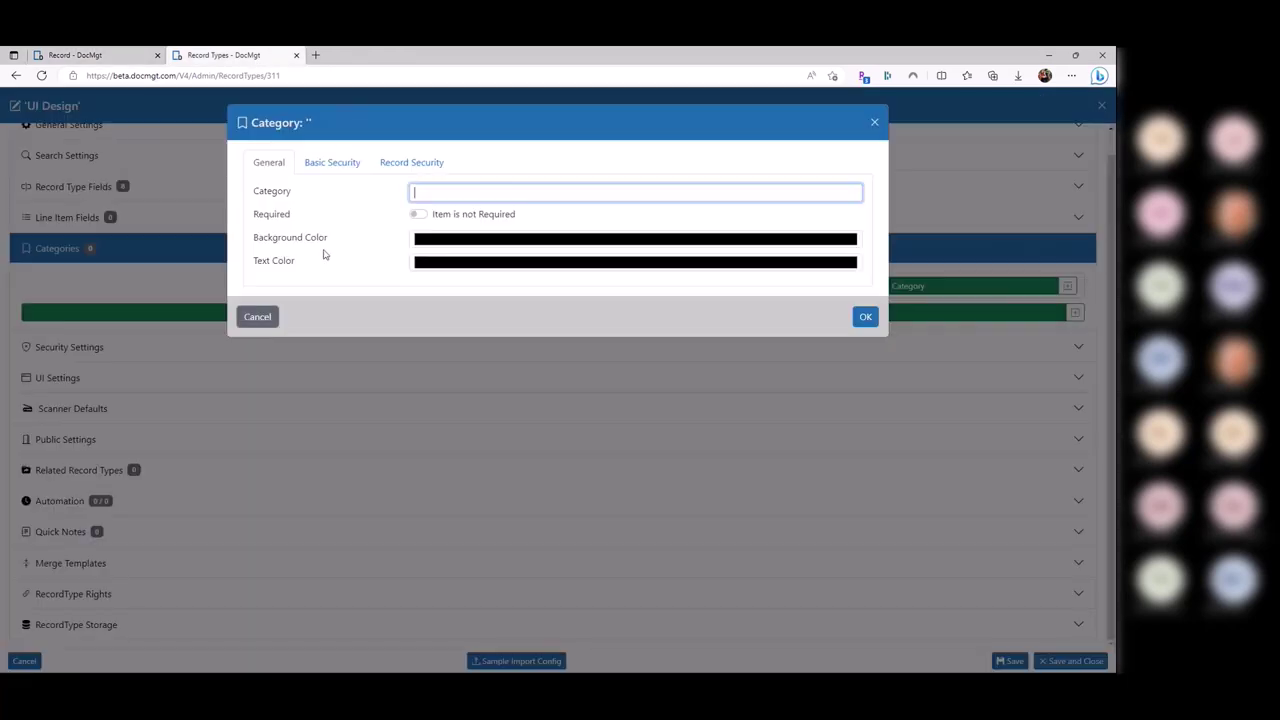
pyautogui.click(78, 57)
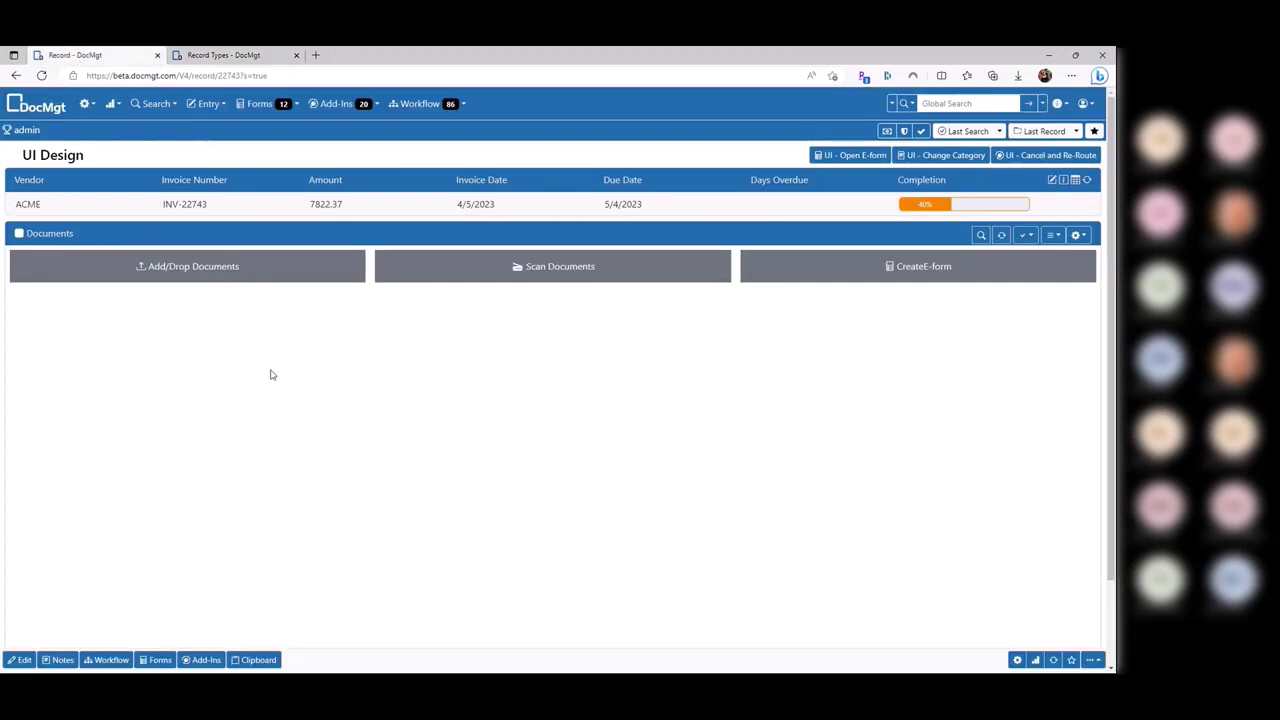
pyautogui.hotkey('ctrl', 'Tab')
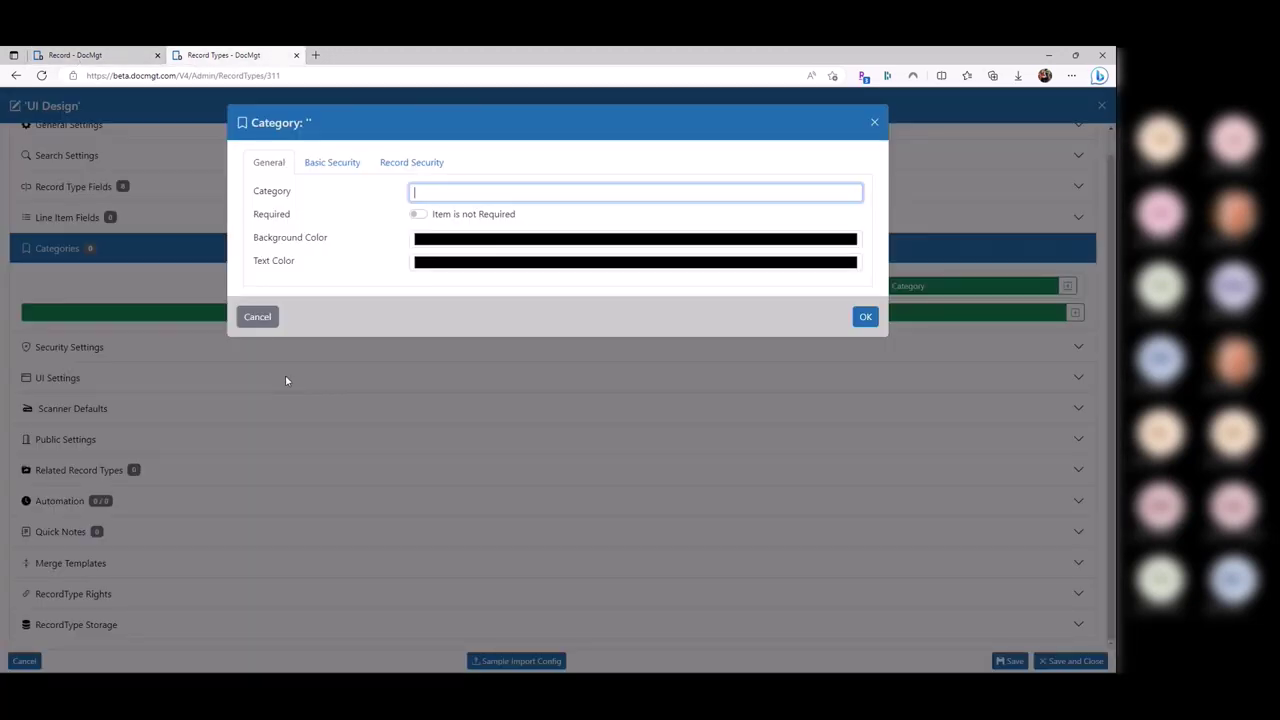
pyautogui.click(345, 163)
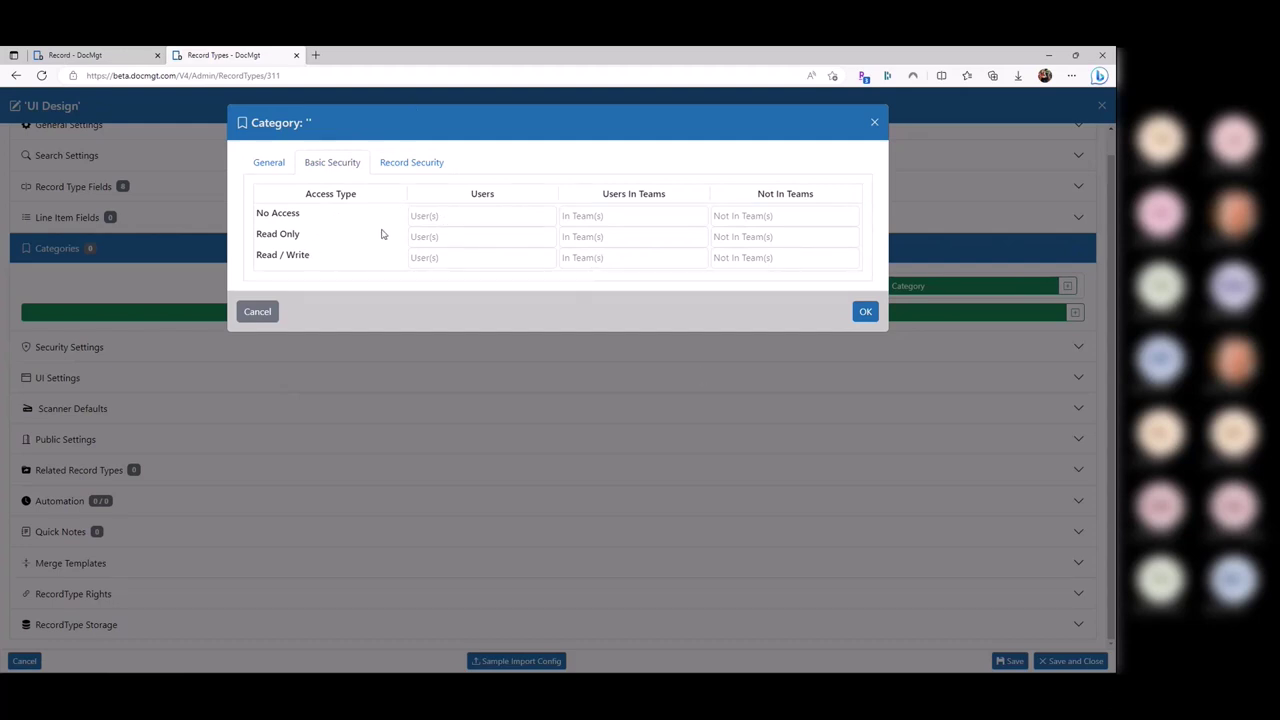
pyautogui.click(447, 236)
pyautogui.click(595, 238)
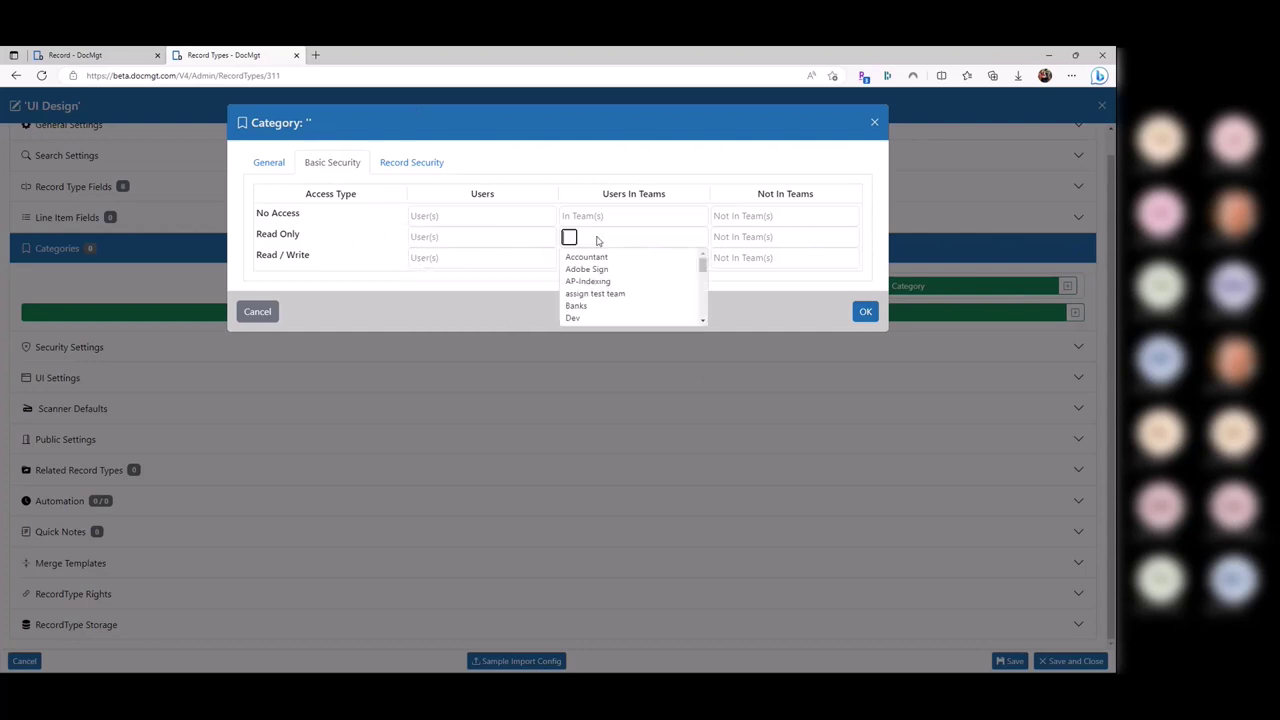
pyautogui.scroll(-1, 582, 300)
pyautogui.click(582, 300)
pyautogui.click(508, 287)
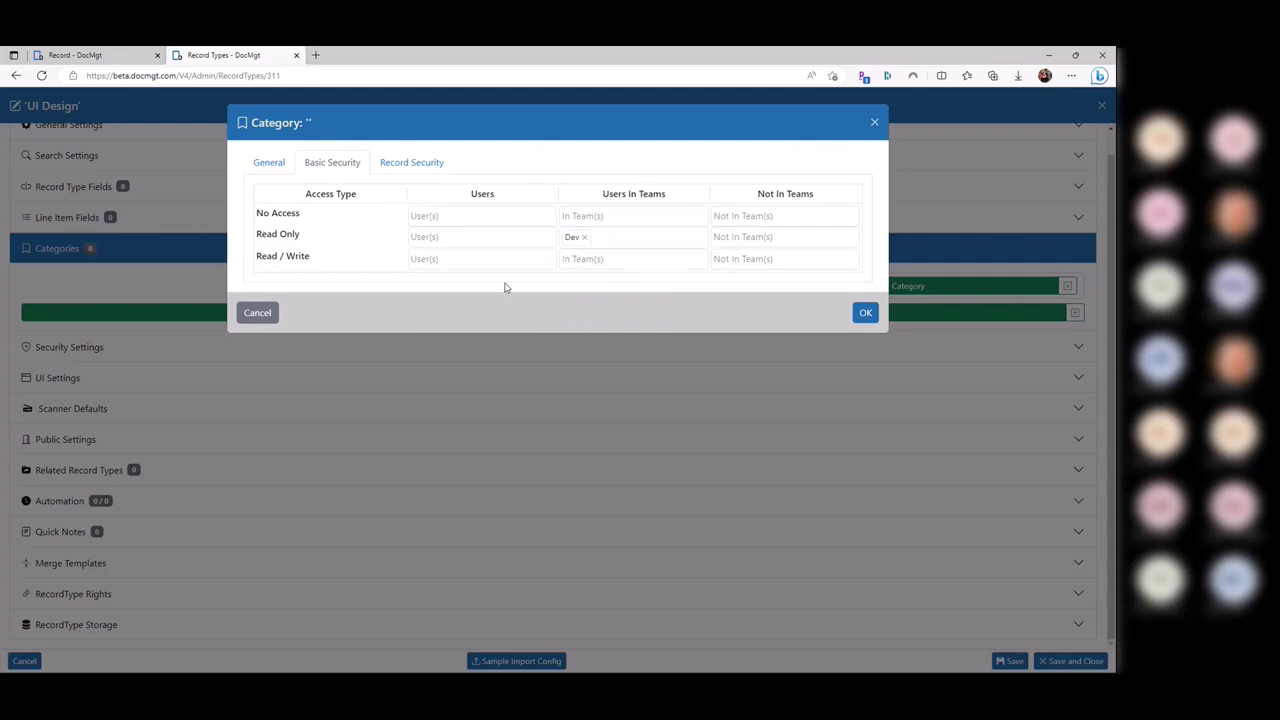
# Name the new category W2, review its basic security and discard the category
pyautogui.click(266, 163)
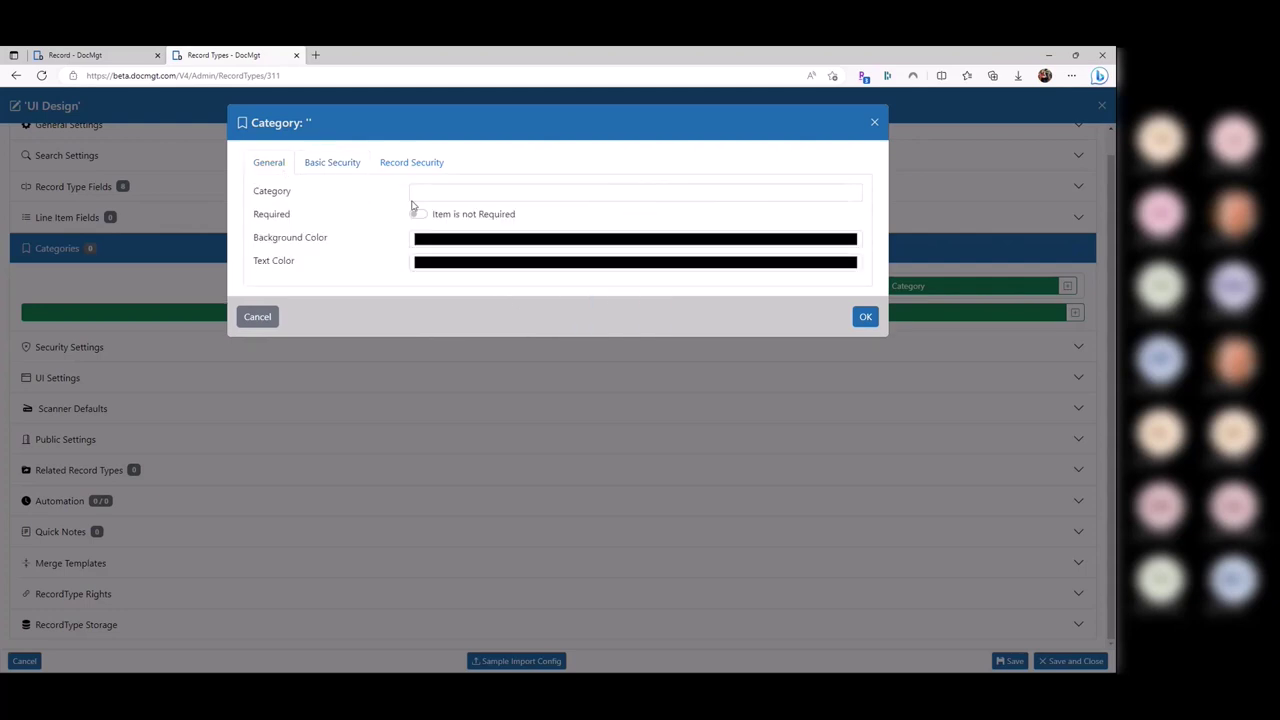
pyautogui.click(449, 191)
pyautogui.write('W2')
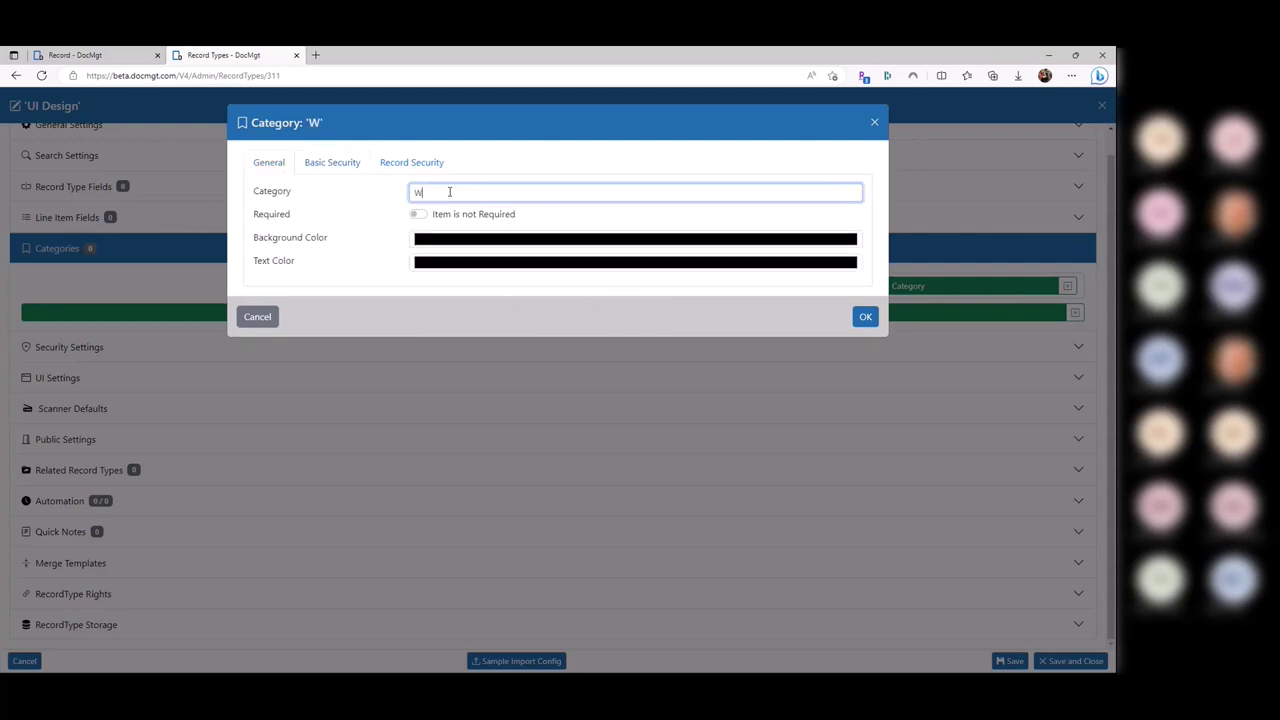
pyautogui.click(340, 163)
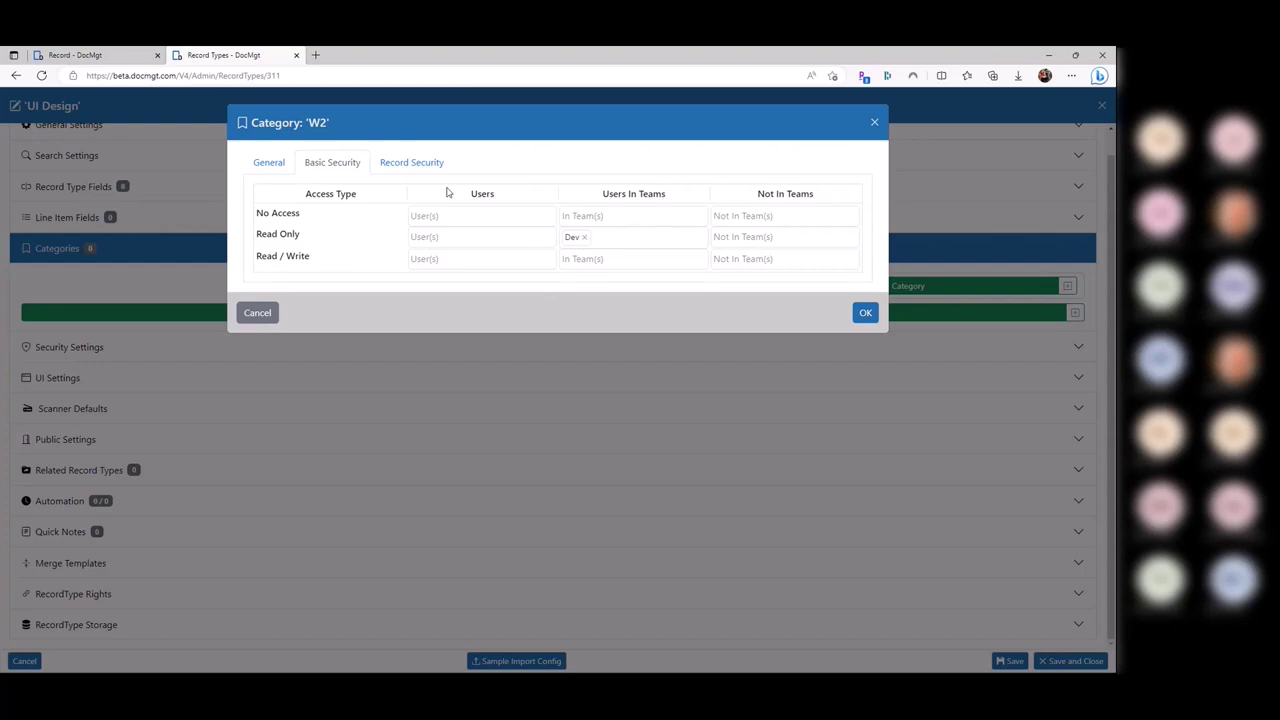
pyautogui.moveTo(252, 123); pyautogui.dragTo(346, 125)
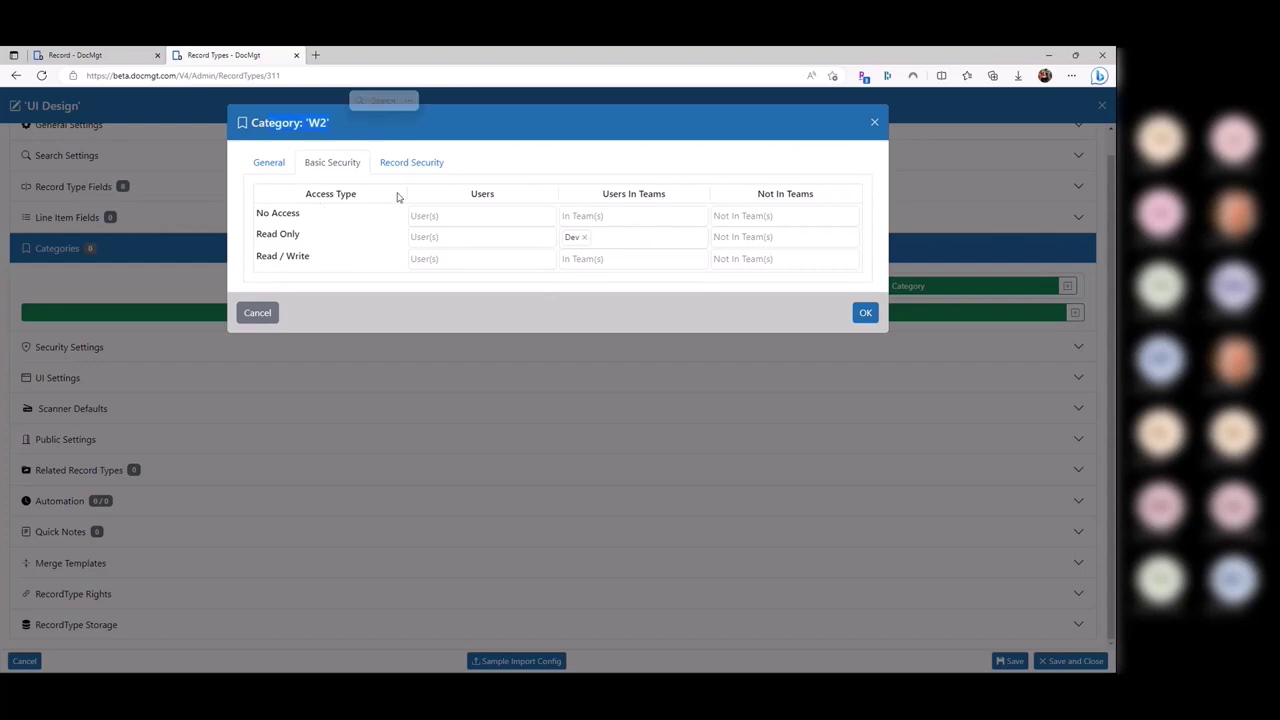
pyautogui.click(395, 238)
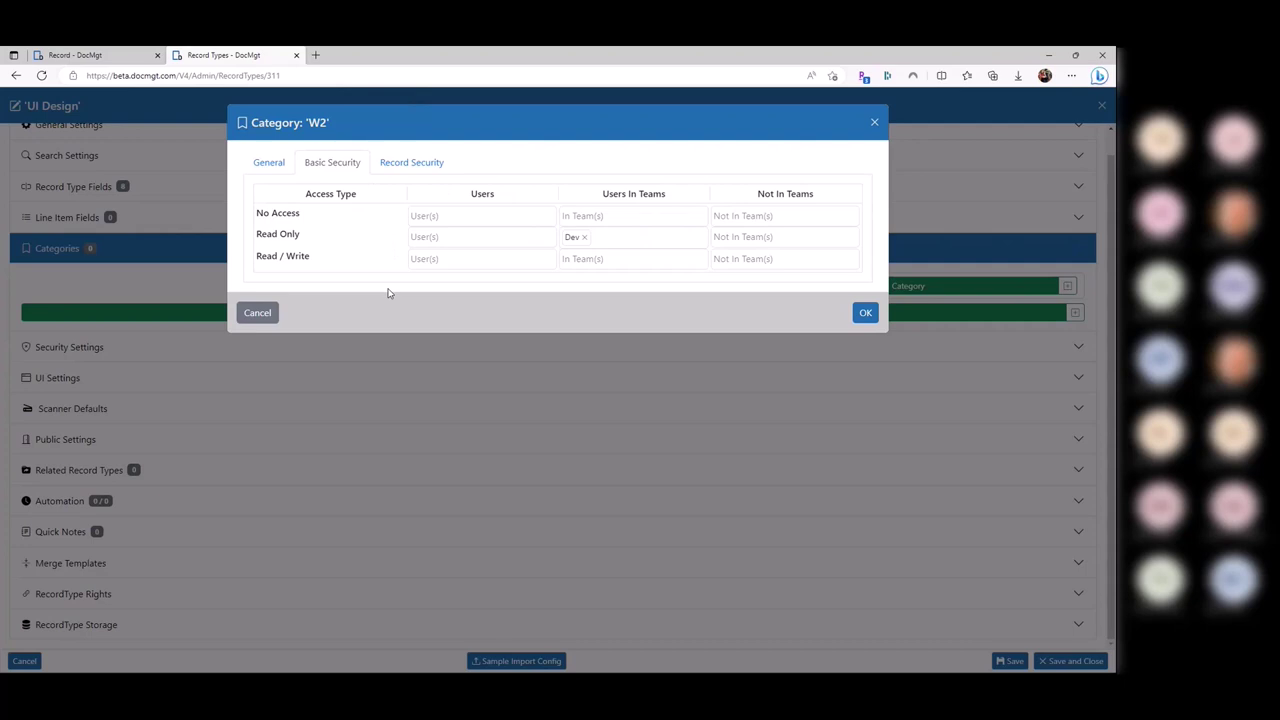
pyautogui.press('Escape')
# Give the Dev team Read Only access in the UI Design record type's User / Team Security settings
pyautogui.hotkey('ctrl', 'shift', 'Tab')
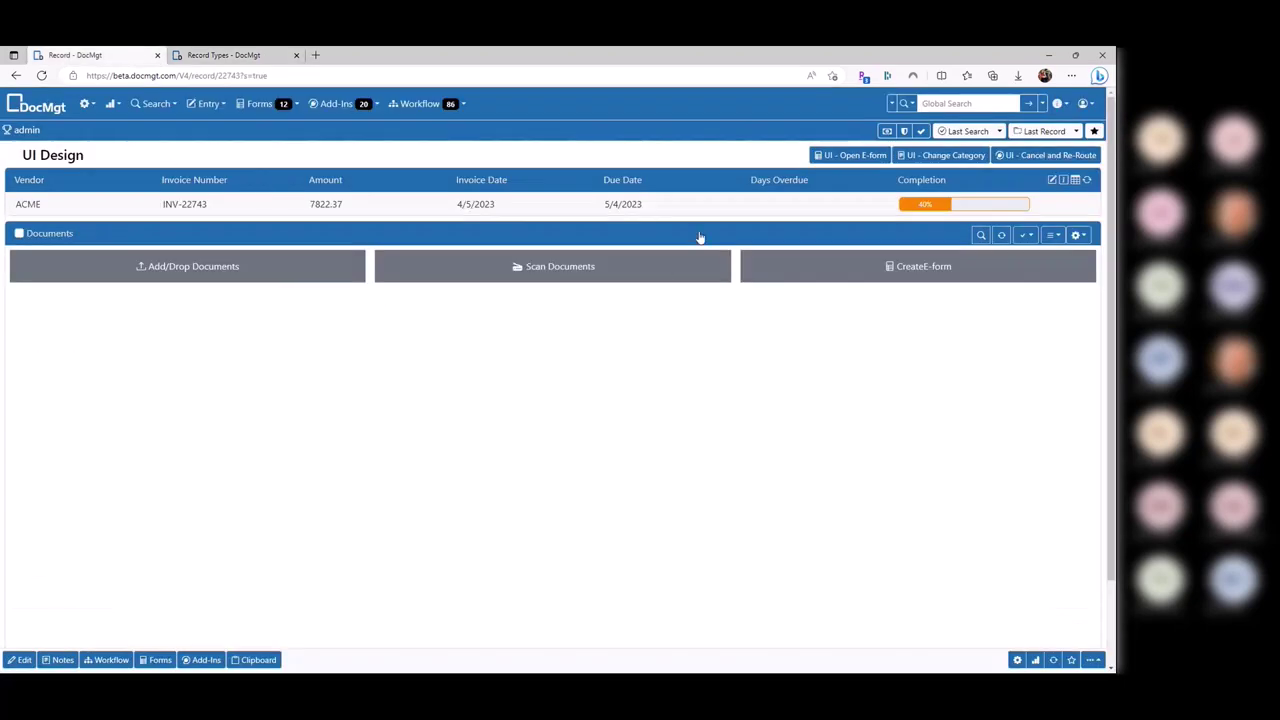
pyautogui.click(223, 55)
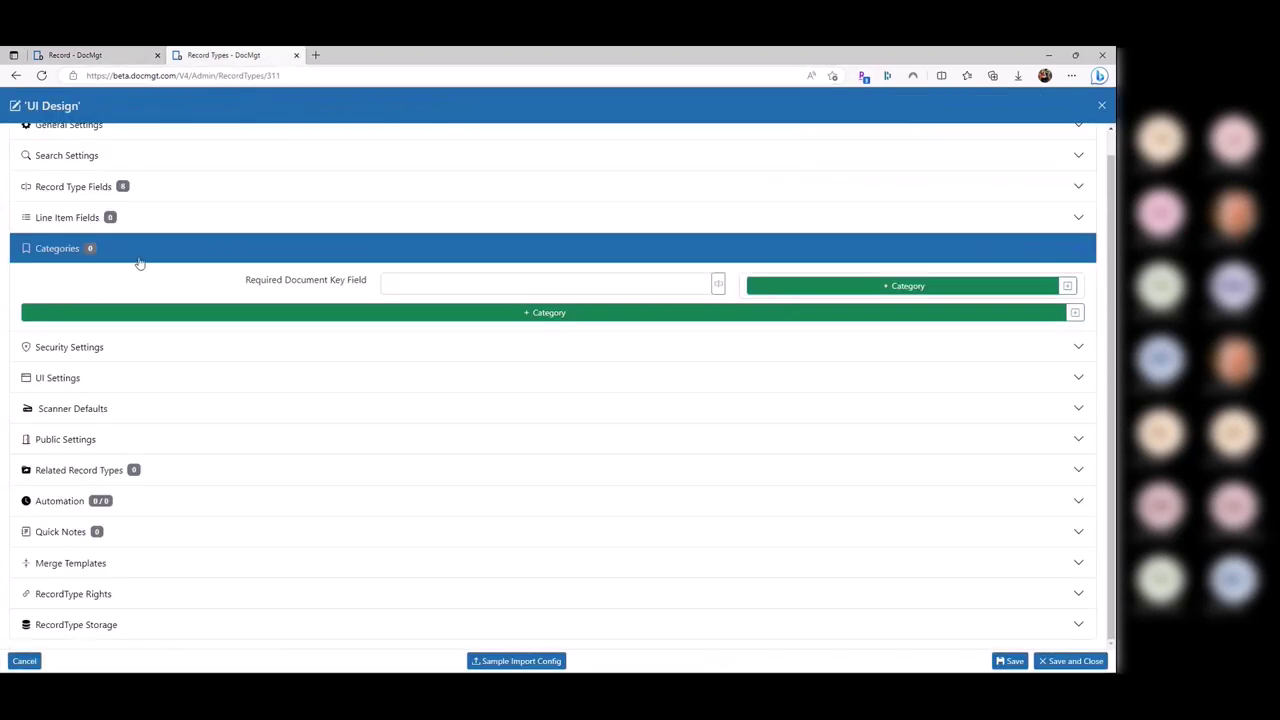
pyautogui.click(99, 347)
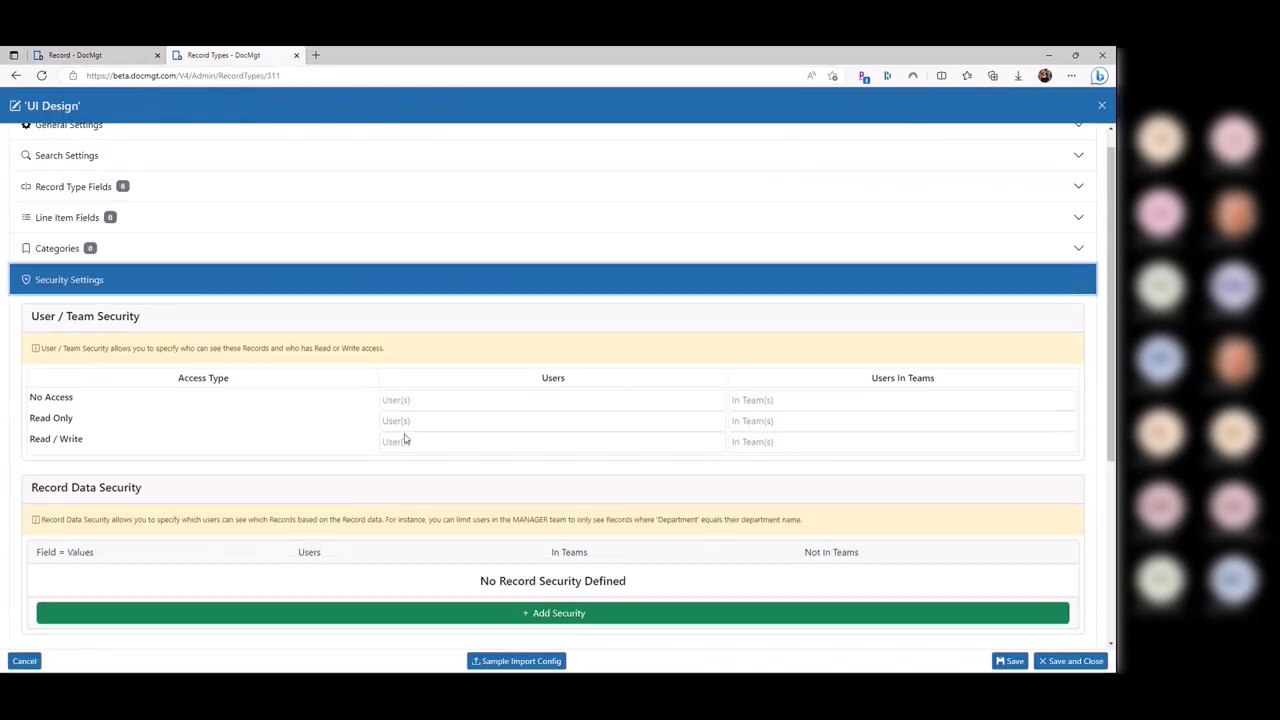
pyautogui.click(738, 421)
pyautogui.scroll(-3, 757, 470)
pyautogui.click(752, 477)
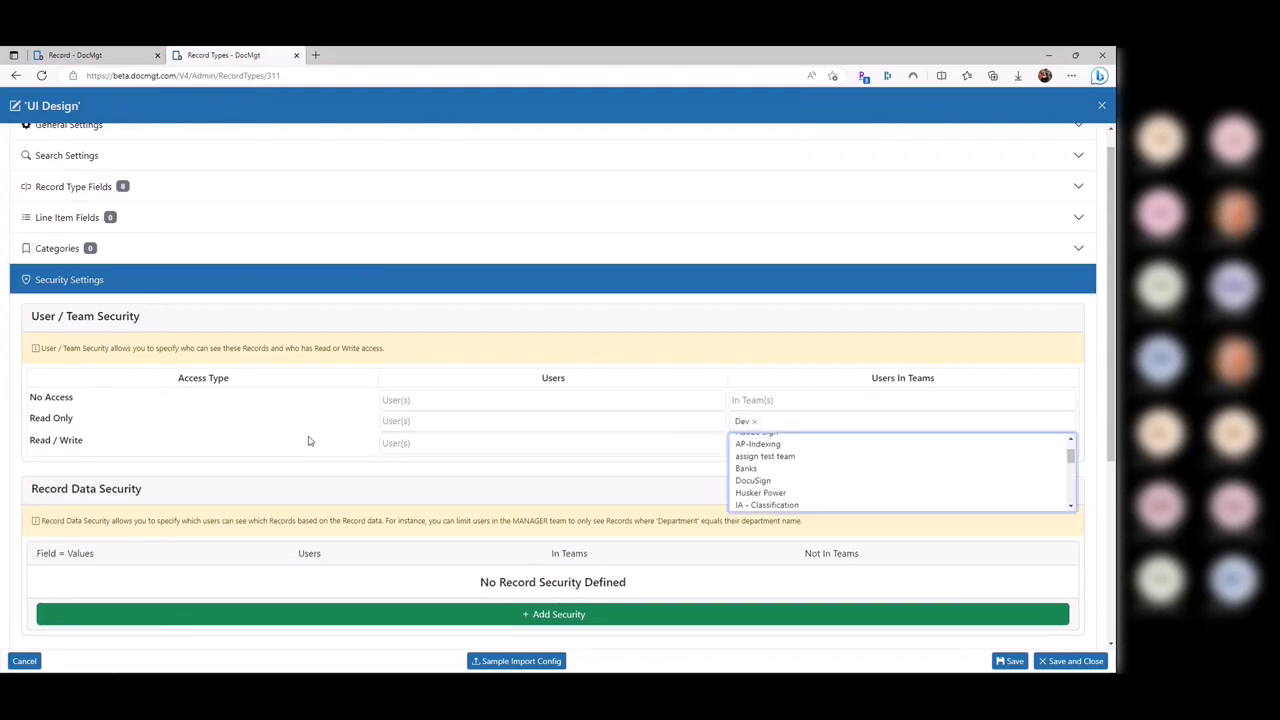
pyautogui.click(398, 462)
# Draft a category W2 with Read / Write basic security for the Dev team, and discard it
pyautogui.scroll(-2, 150, 500)
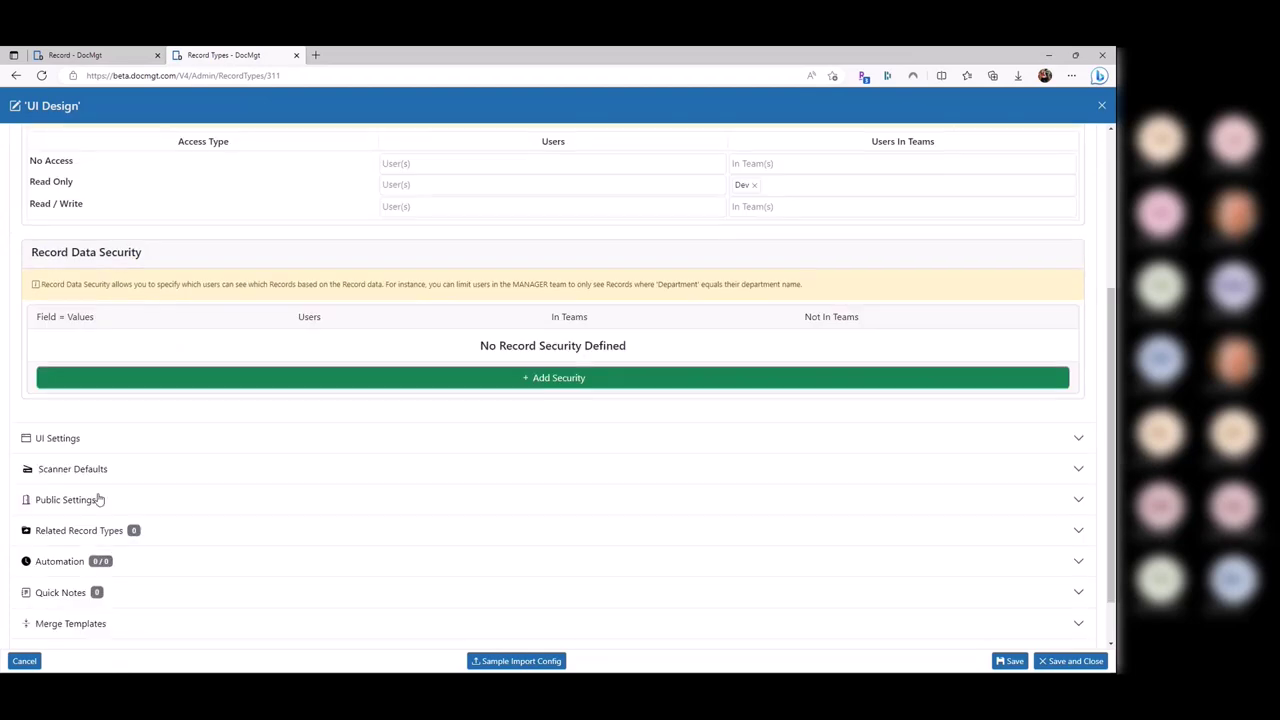
pyautogui.scroll(2, 100, 340)
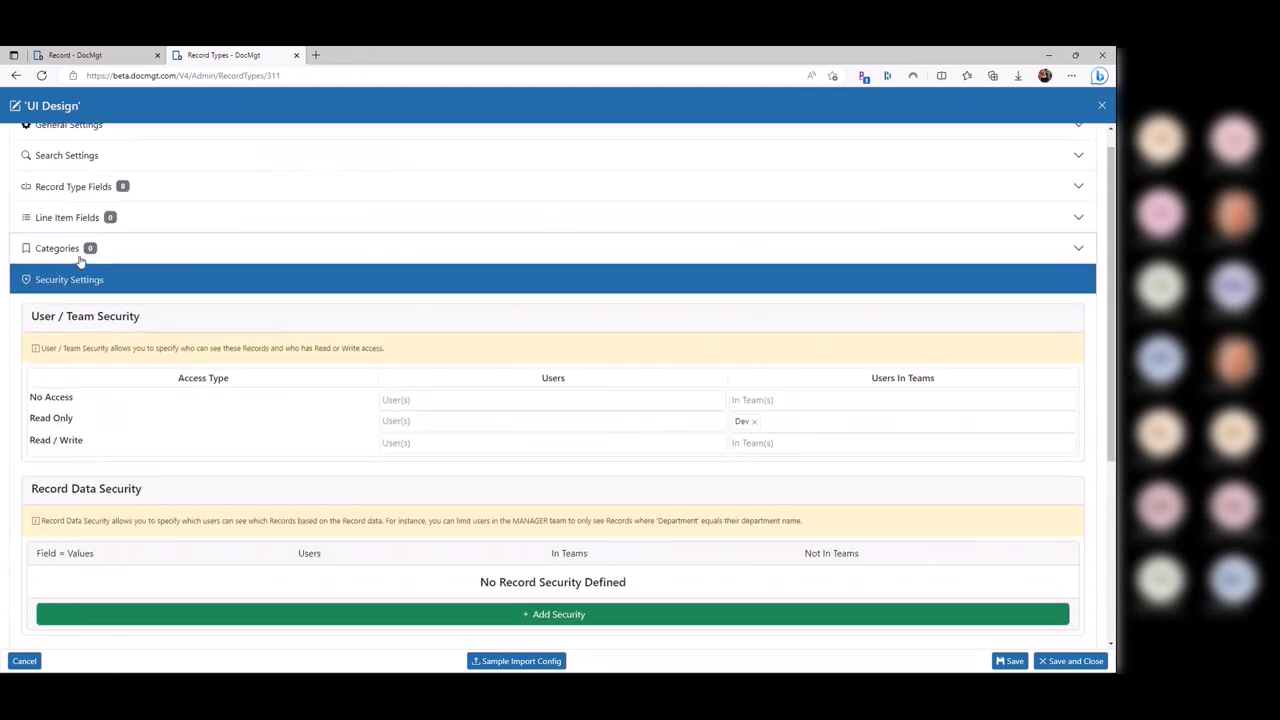
pyautogui.click(80, 258)
pyautogui.click(134, 316)
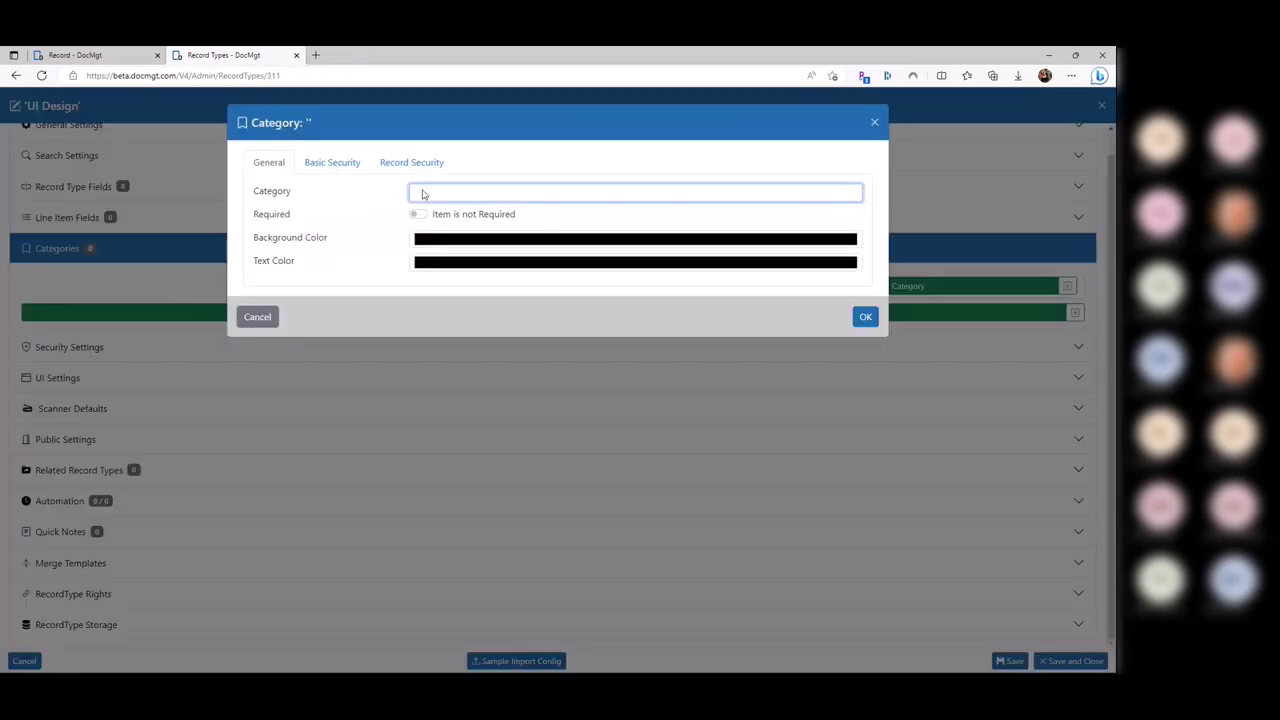
pyautogui.write('W2')
pyautogui.click(342, 172)
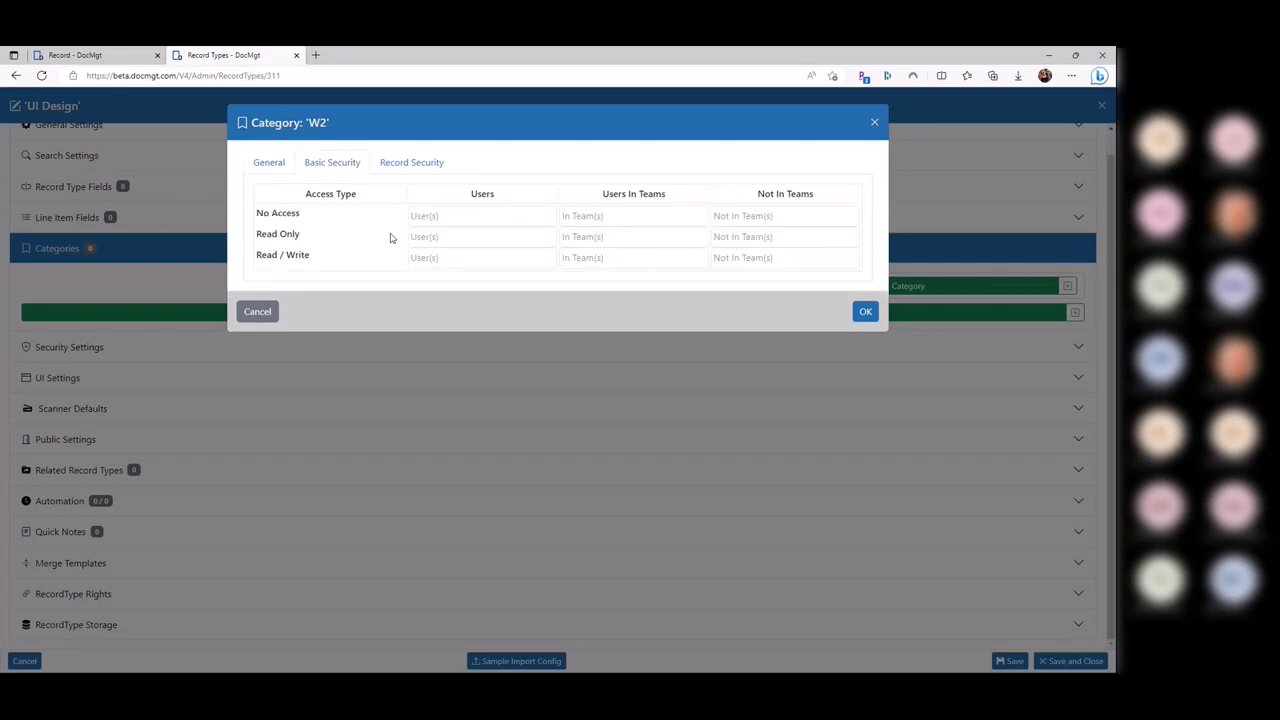
pyautogui.moveTo(310, 256); pyautogui.dragTo(286, 255)
pyautogui.click(566, 257)
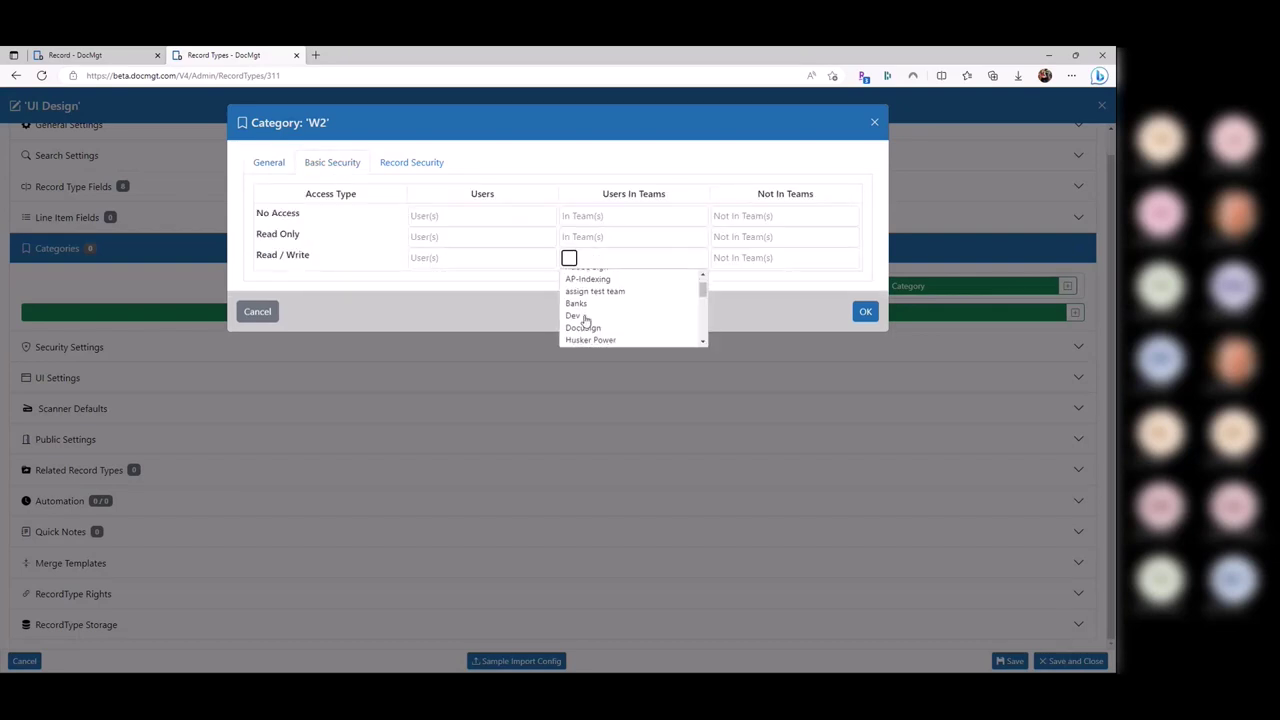
pyautogui.click(585, 317)
pyautogui.click(437, 289)
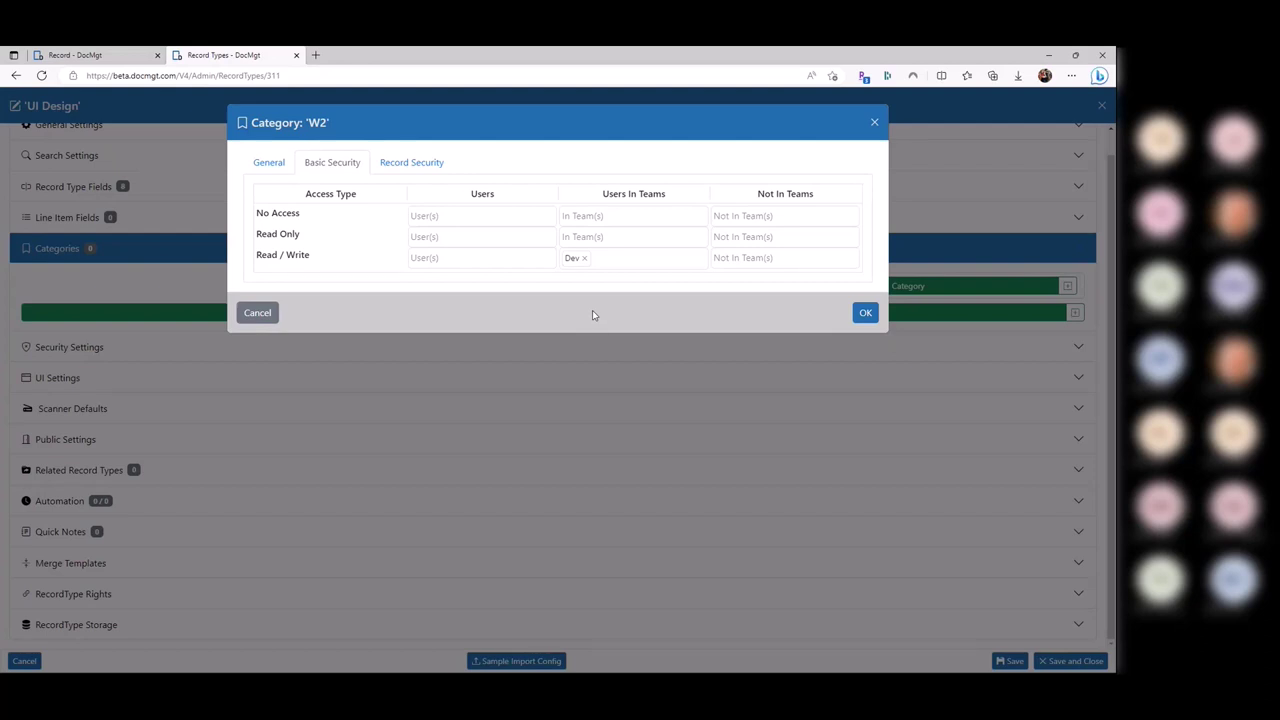
pyautogui.click(277, 312)
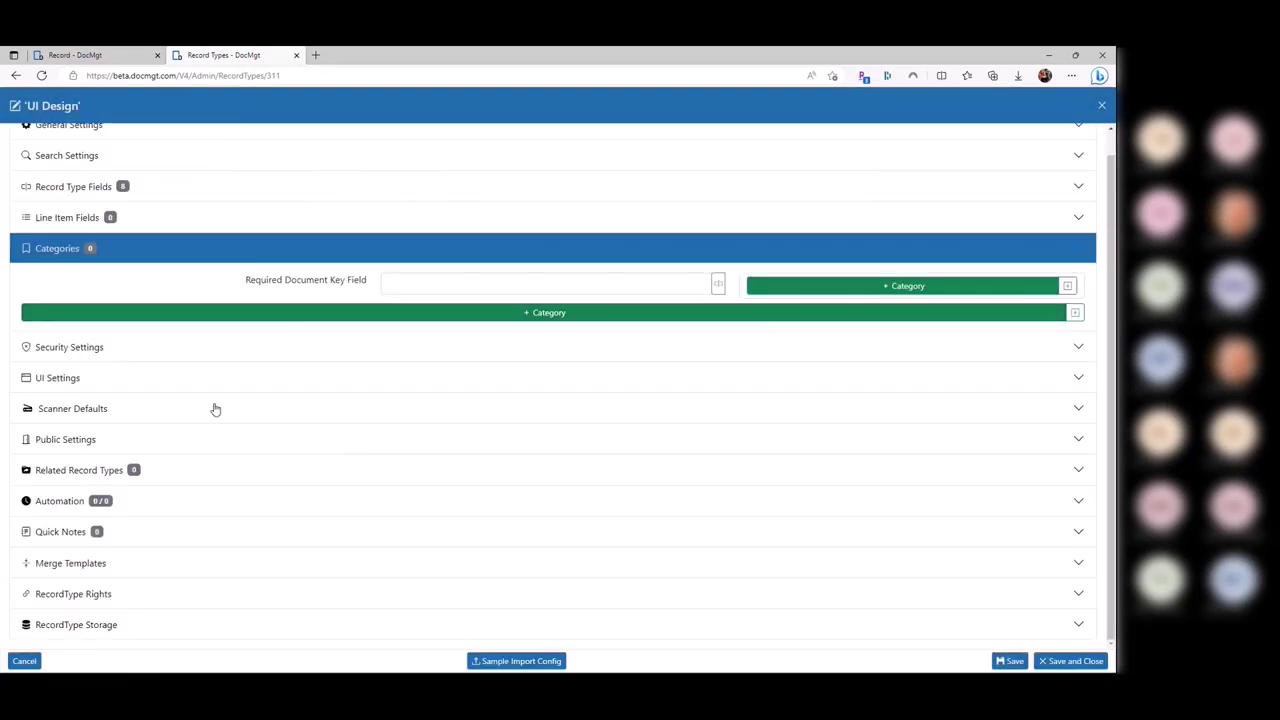
# Restrict Delete Options in the UI Design record screen overrides to the DocuSign, AP-Indexing and Adobe Sign teams
pyautogui.hotkey('ctrl', 'shift', 'Tab')
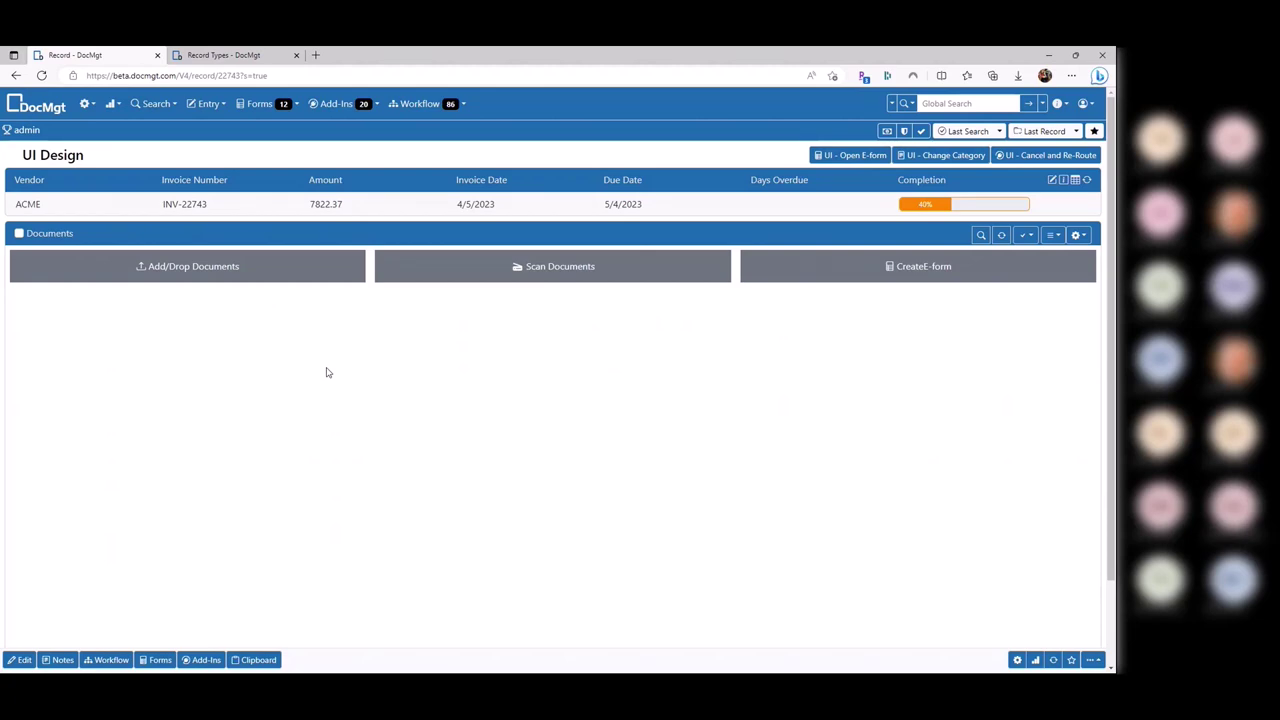
pyautogui.hotkey('ctrl', 'Tab')
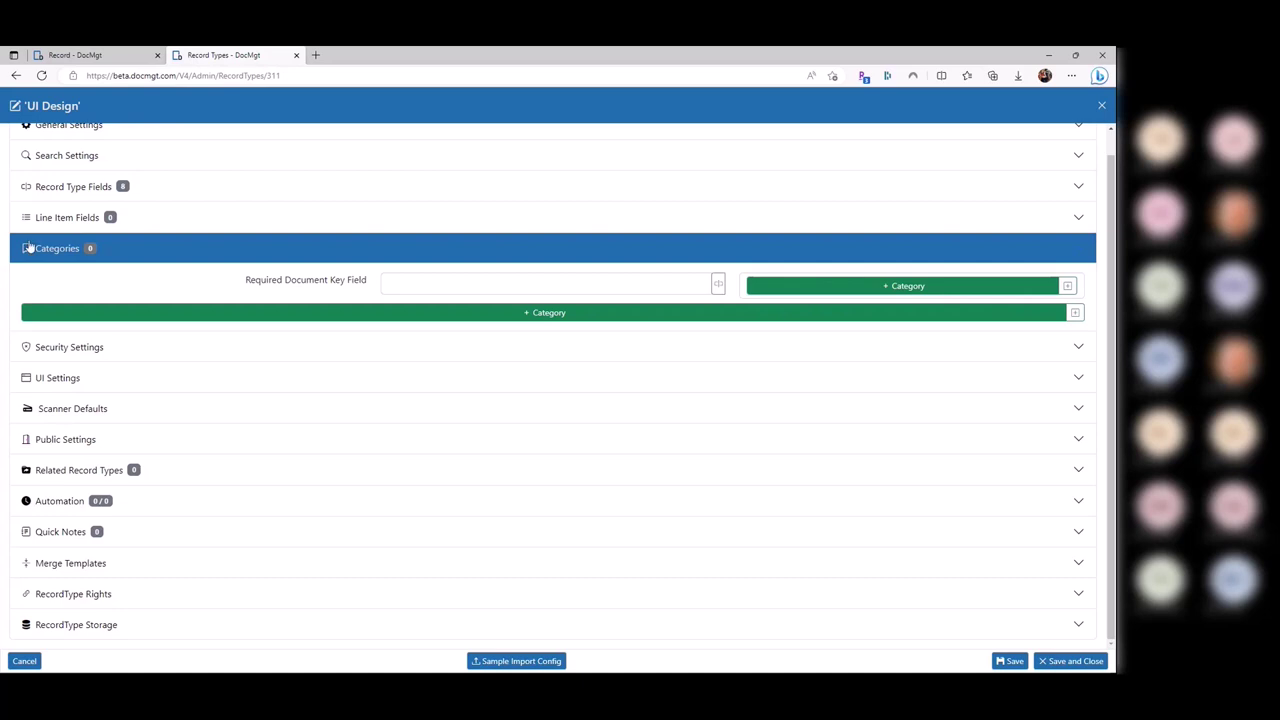
pyautogui.click(76, 378)
pyautogui.scroll(-2, 104, 235)
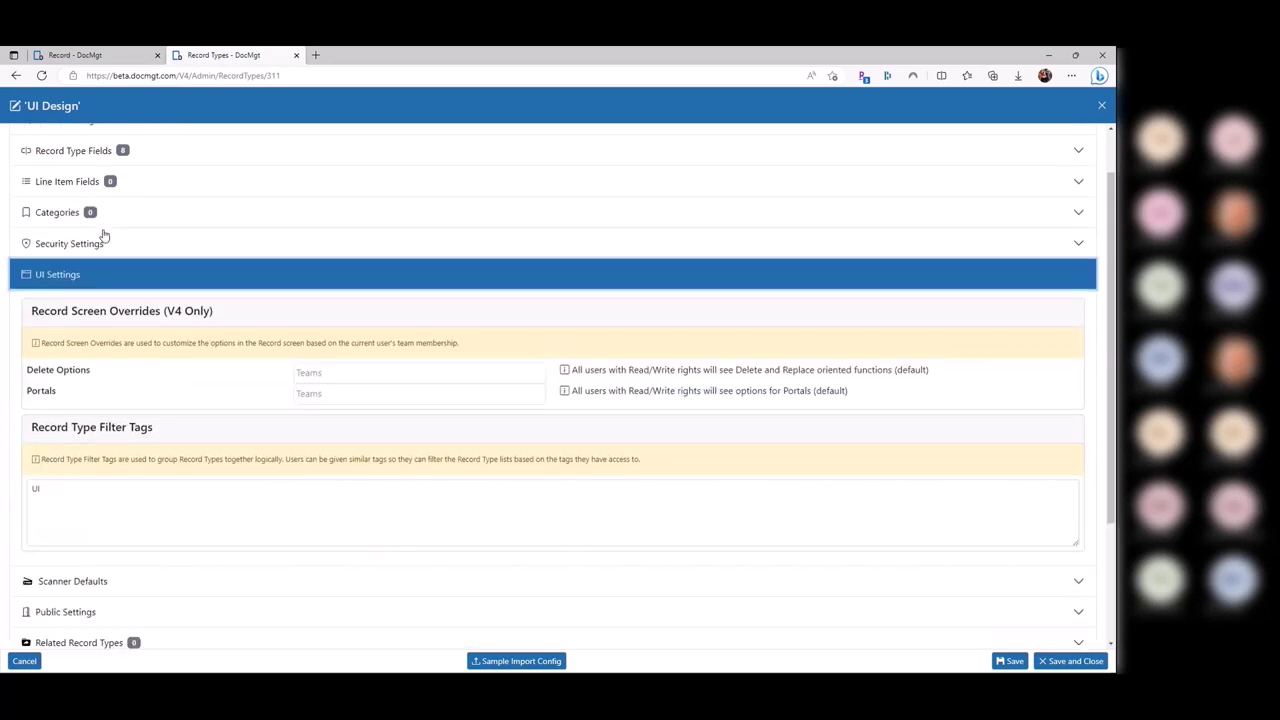
pyautogui.click(327, 329)
pyautogui.scroll(-3, 340, 380)
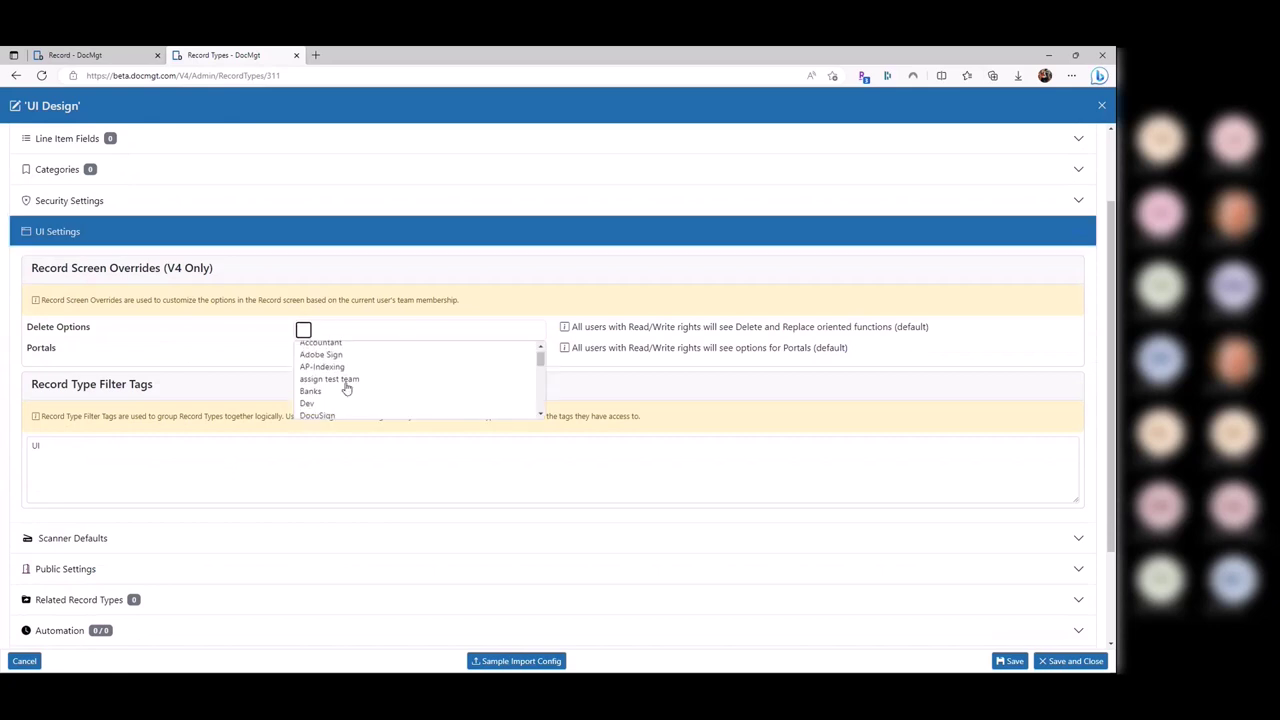
pyautogui.click(325, 355)
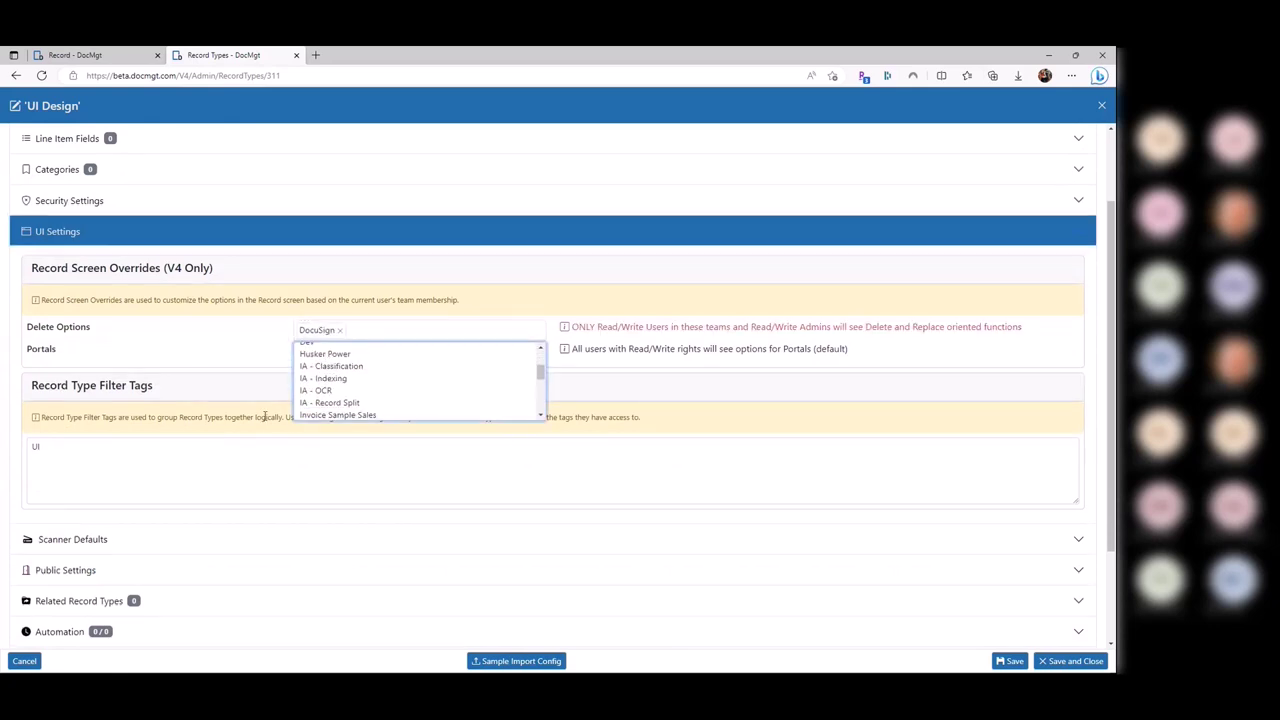
pyautogui.click(240, 366)
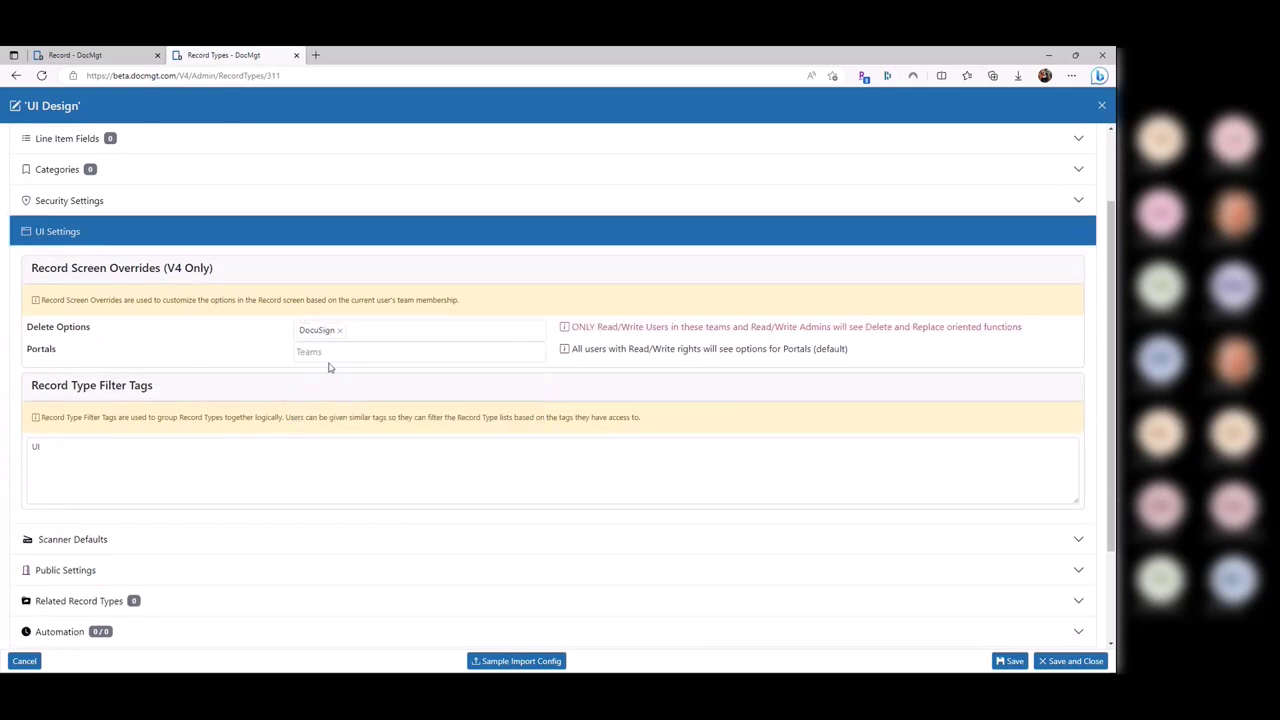
pyautogui.click(381, 332)
pyautogui.click(368, 374)
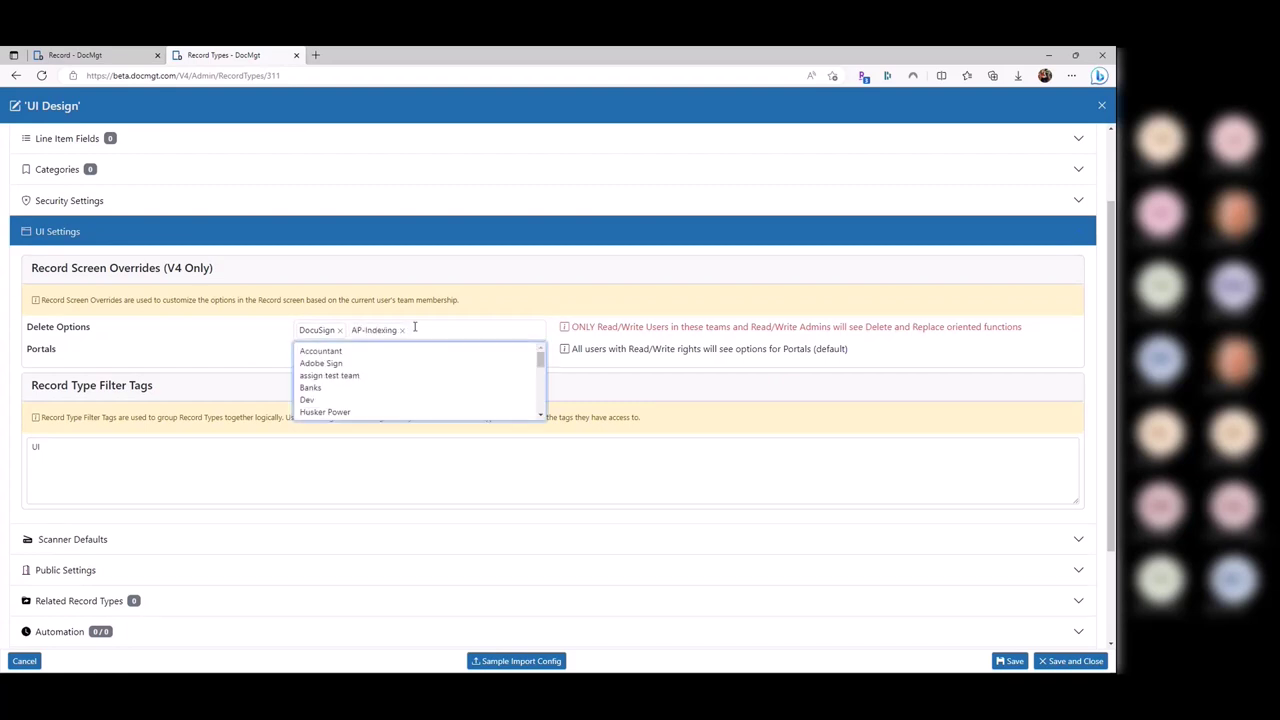
pyautogui.click(414, 364)
pyautogui.moveTo(567, 327); pyautogui.dragTo(983, 360)
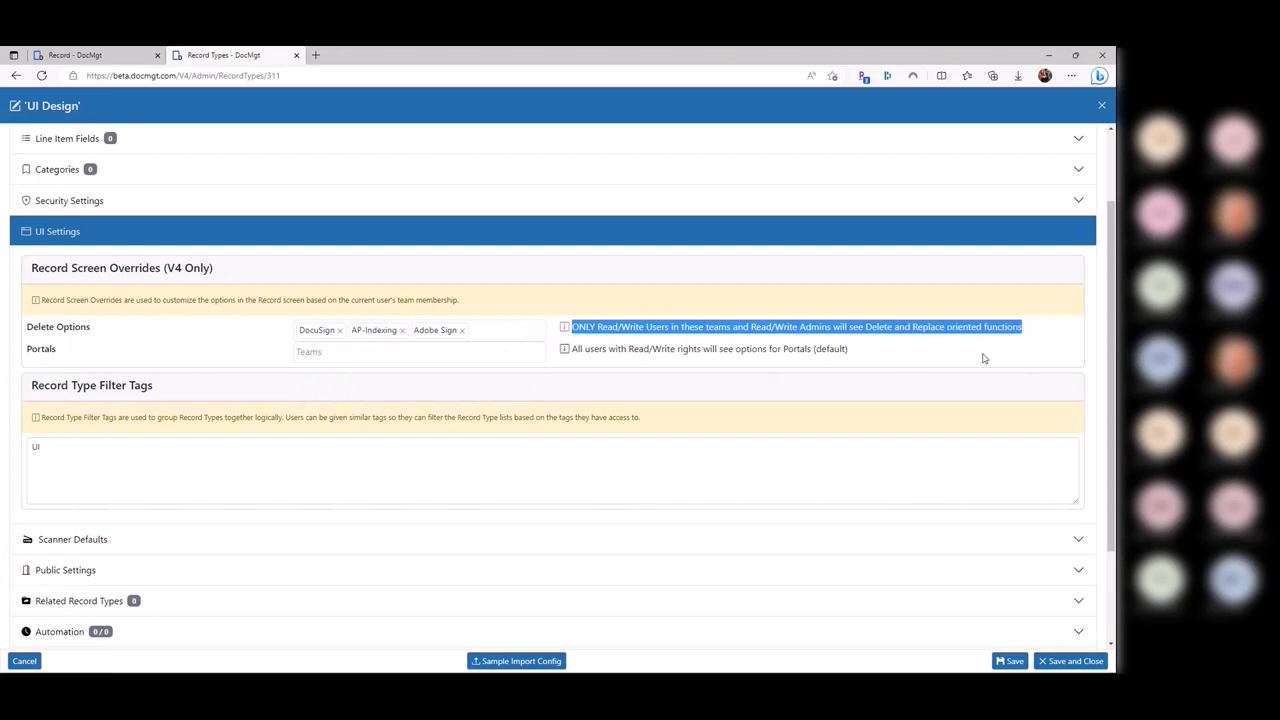
pyautogui.click(665, 337)
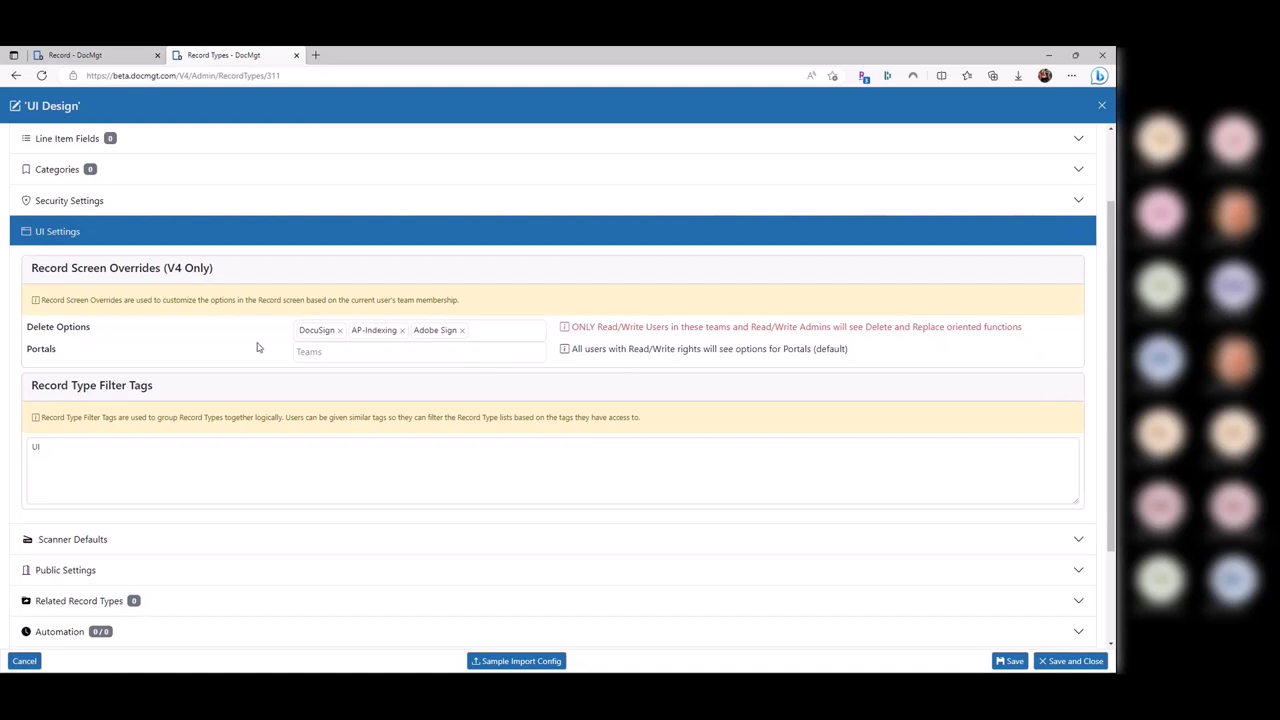
# Remove all teams from the Delete Options override
pyautogui.click(340, 331)
pyautogui.click(343, 330)
pyautogui.click(348, 330)
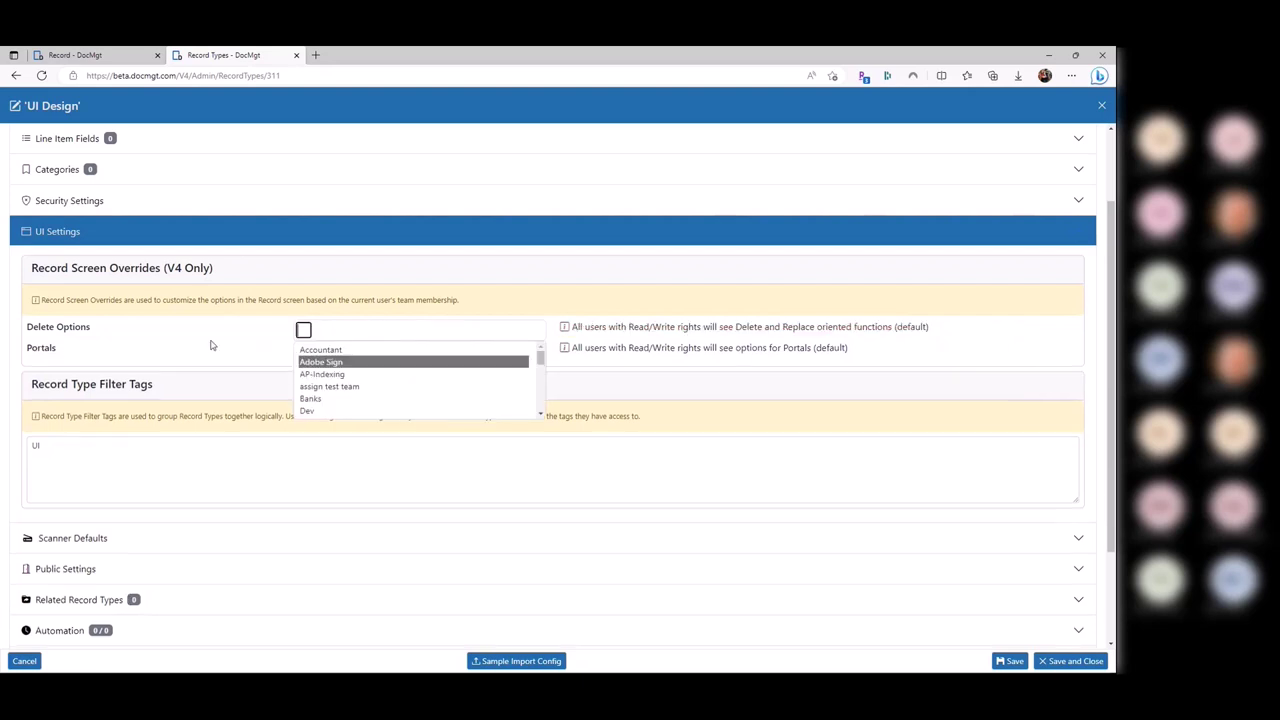
pyautogui.click(207, 355)
# Restrict the Portals override to the Adobe Sign and assign test team teams
pyautogui.doubleClick(40, 350)
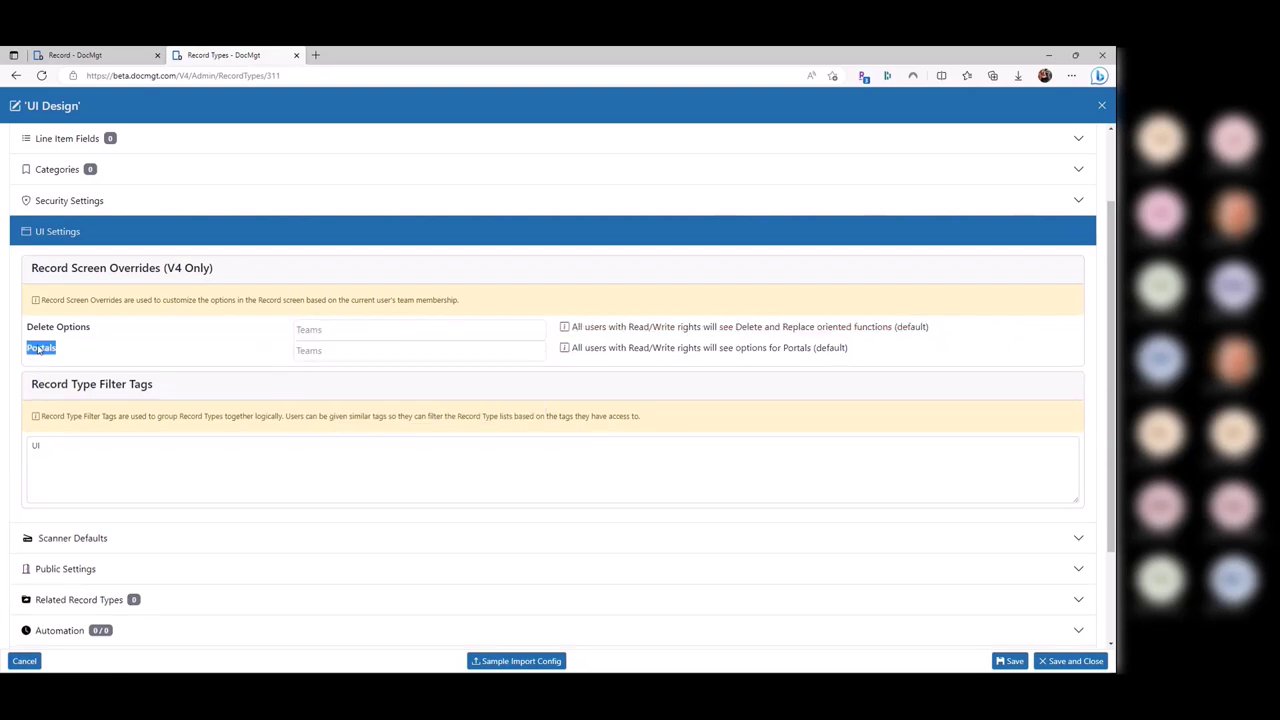
pyautogui.click(171, 352)
pyautogui.click(332, 350)
pyautogui.click(337, 384)
pyautogui.click(337, 398)
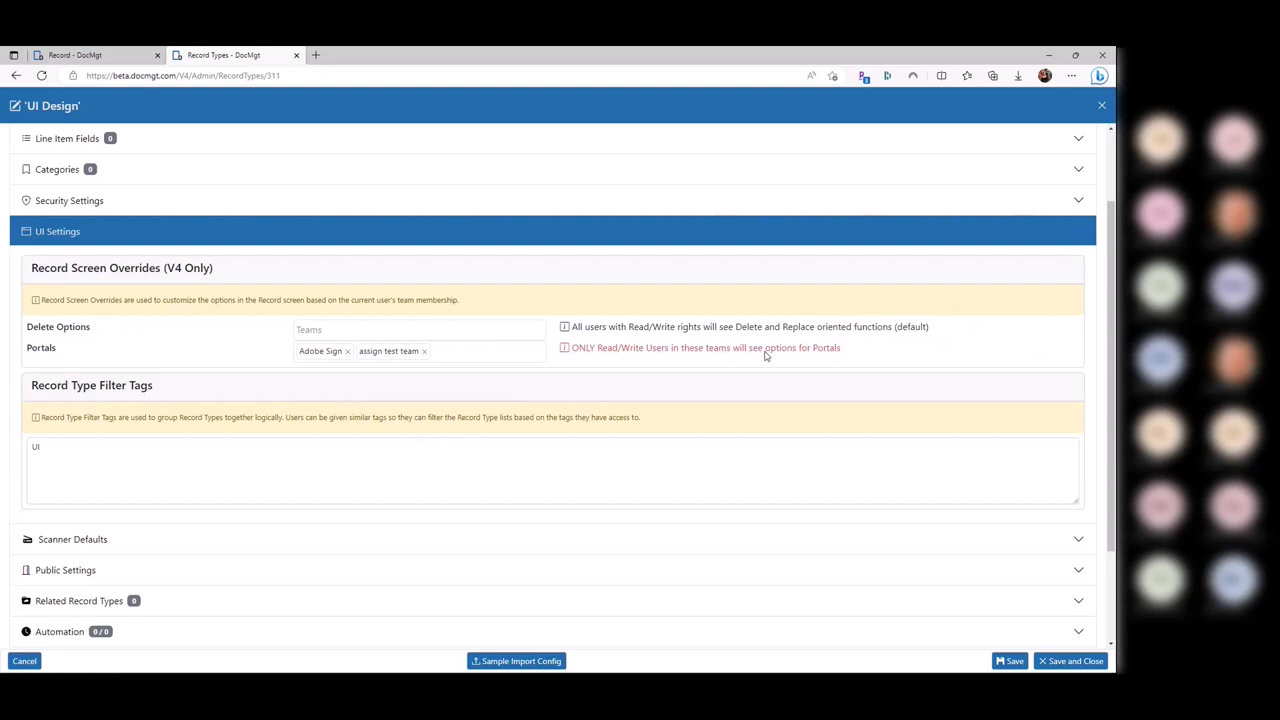
# Clear both teams from the Portals override
pyautogui.click(348, 352)
pyautogui.click(375, 351)
pyautogui.click(220, 340)
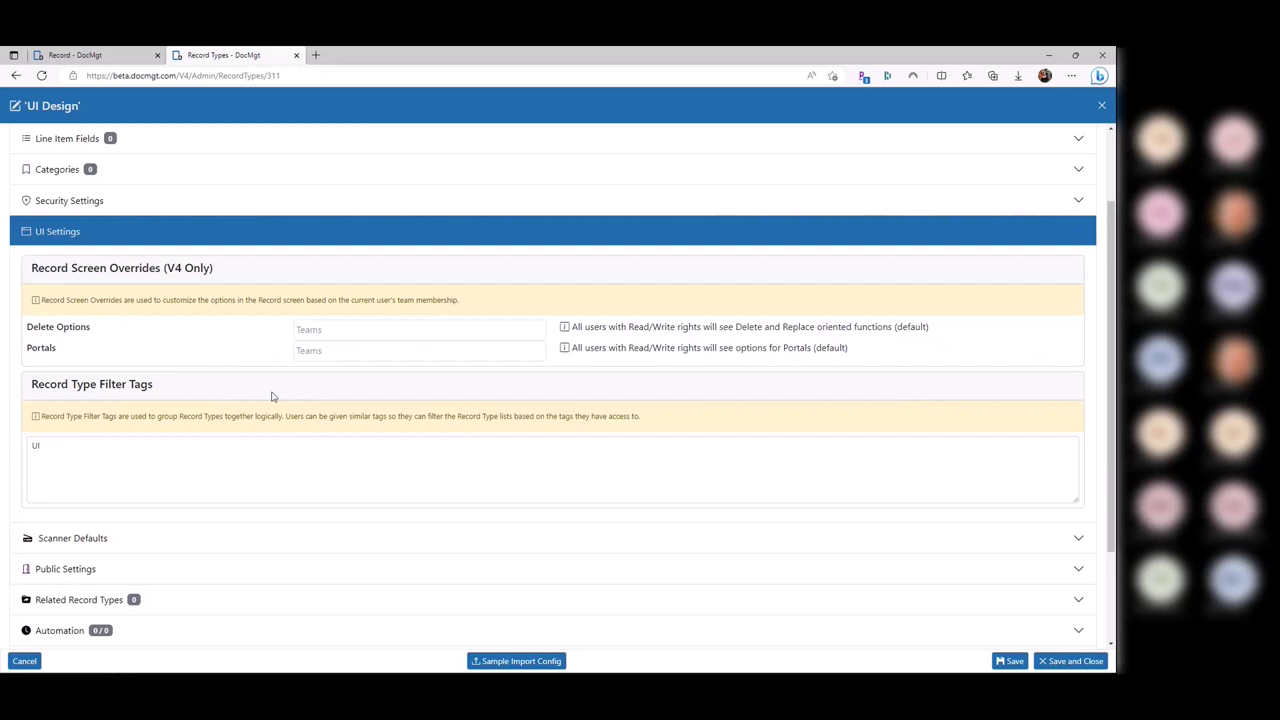
# Switch to the open UI Design record and examine its list of add-ins
pyautogui.hotkey('ctrl', 'shift', 'Tab')
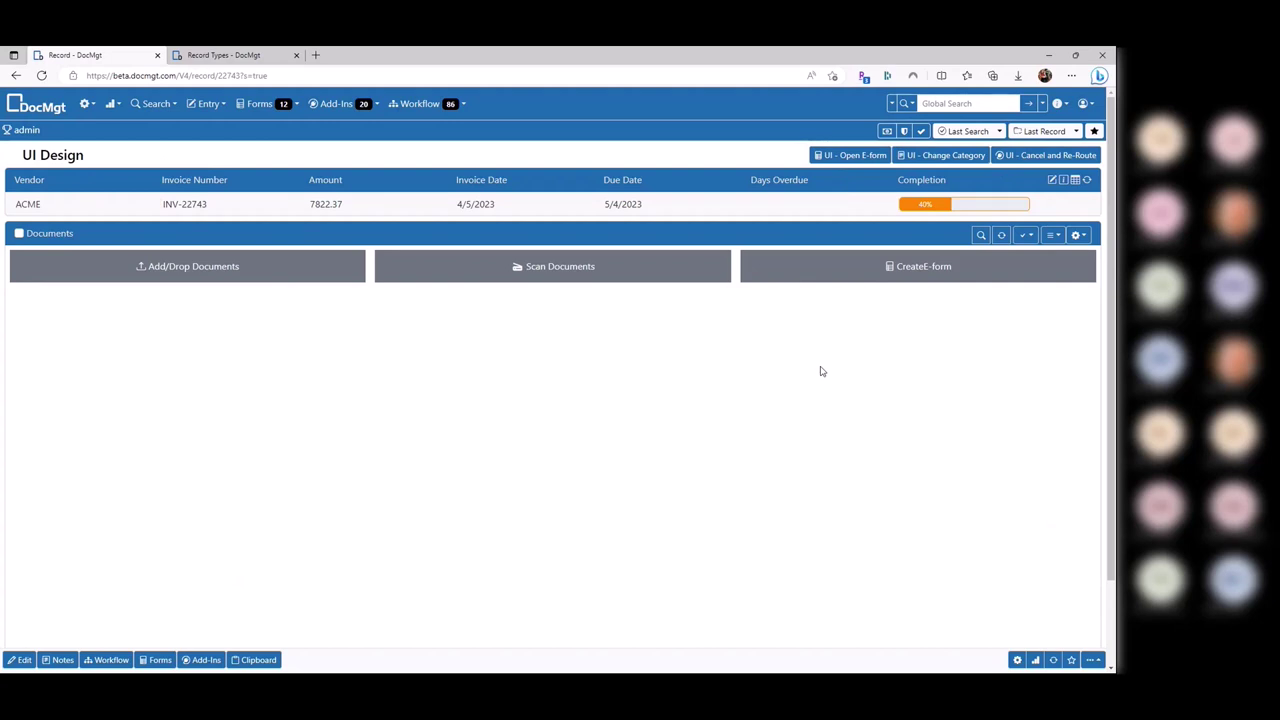
pyautogui.click(203, 662)
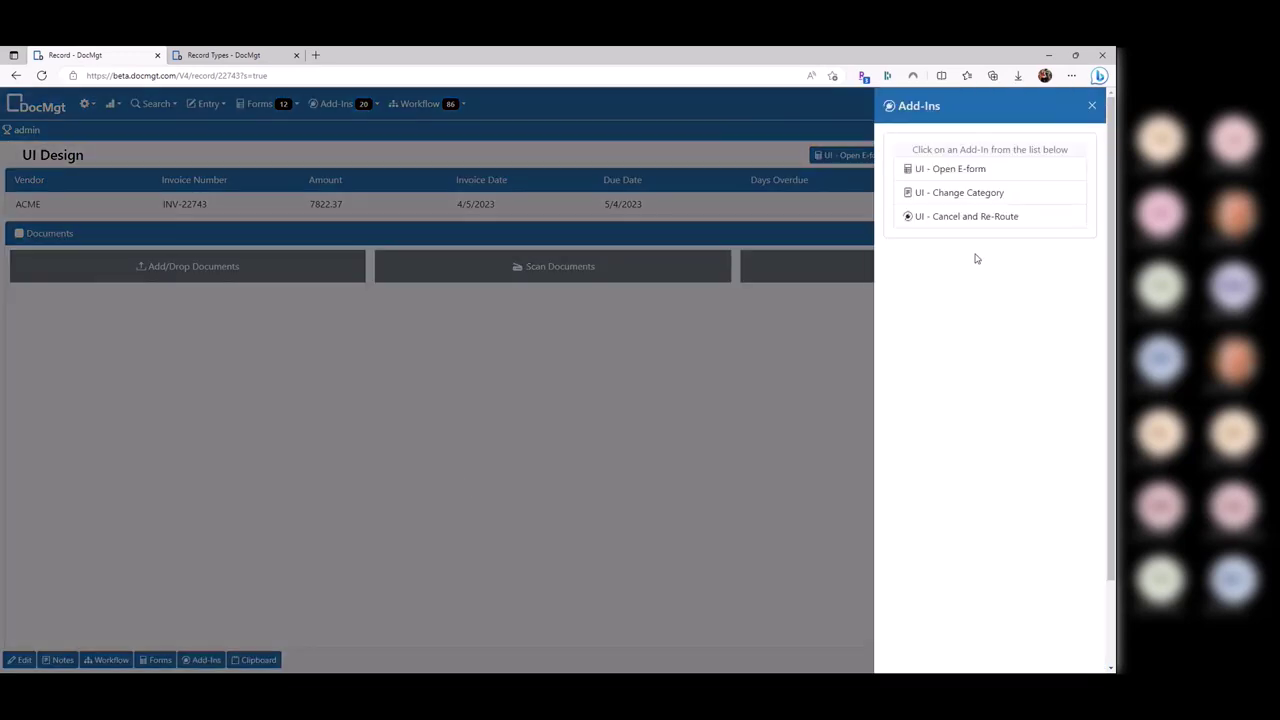
pyautogui.click(372, 527)
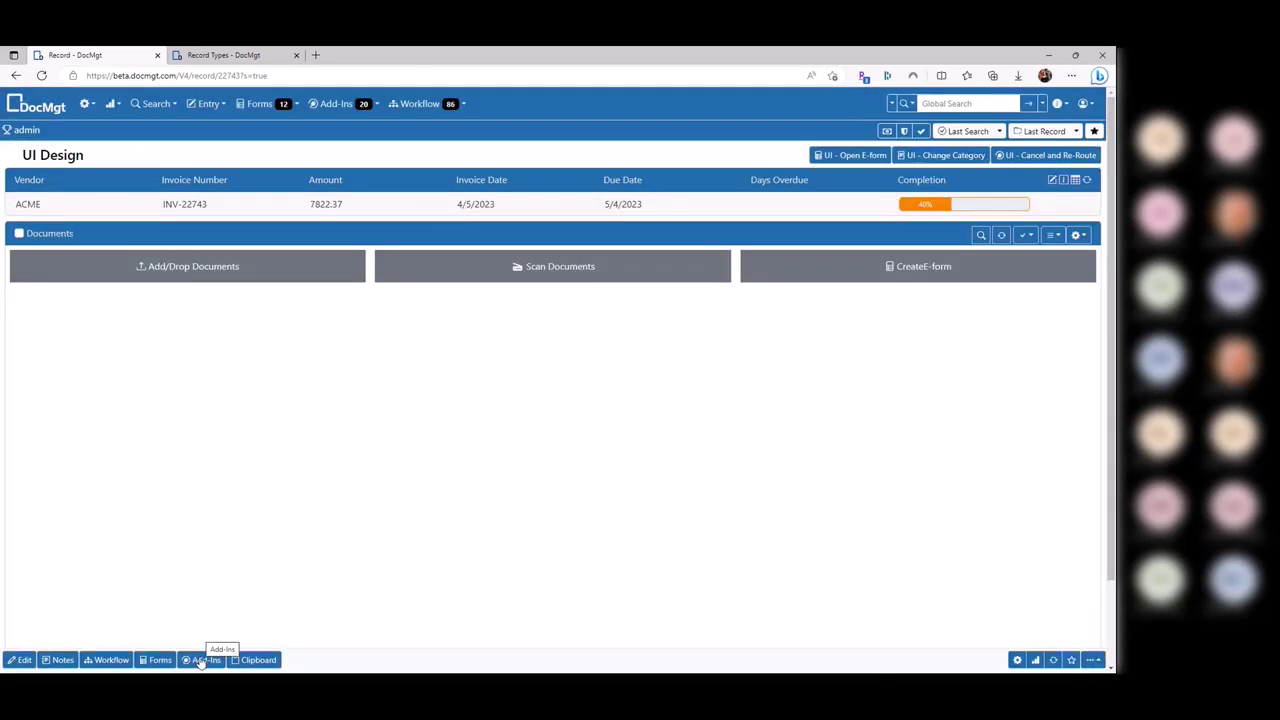
pyautogui.click(203, 661)
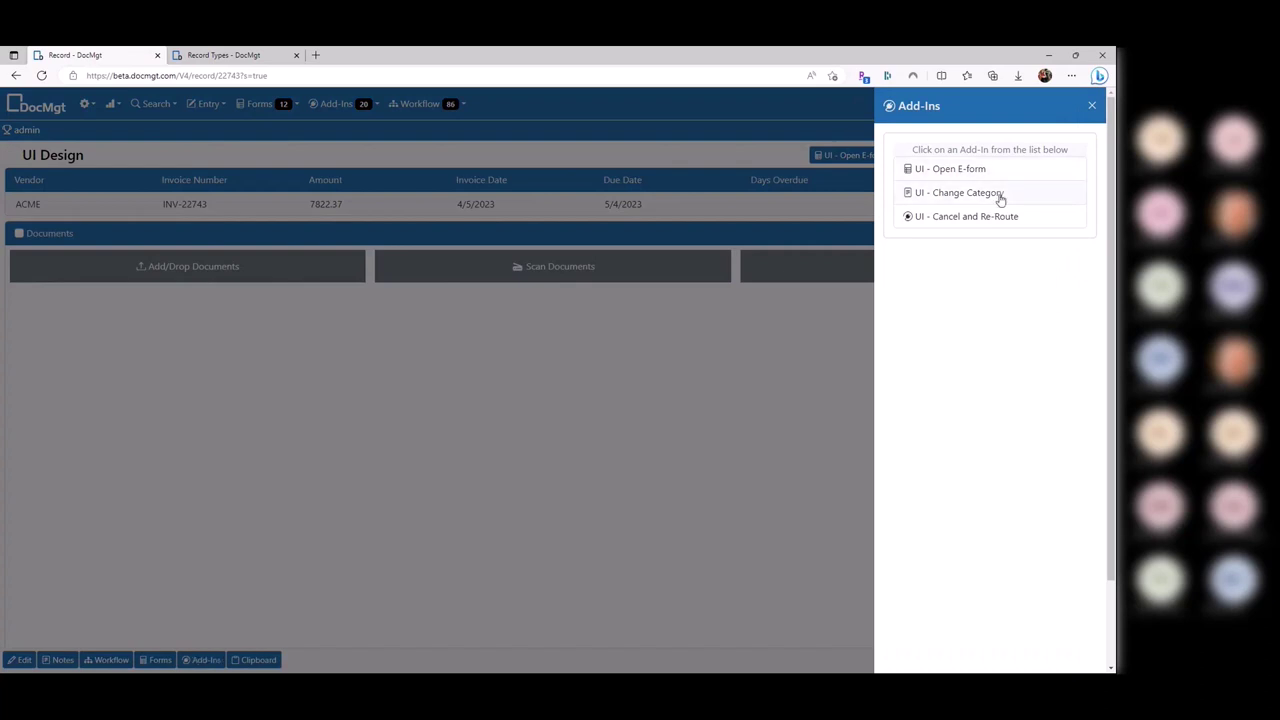
pyautogui.click(820, 346)
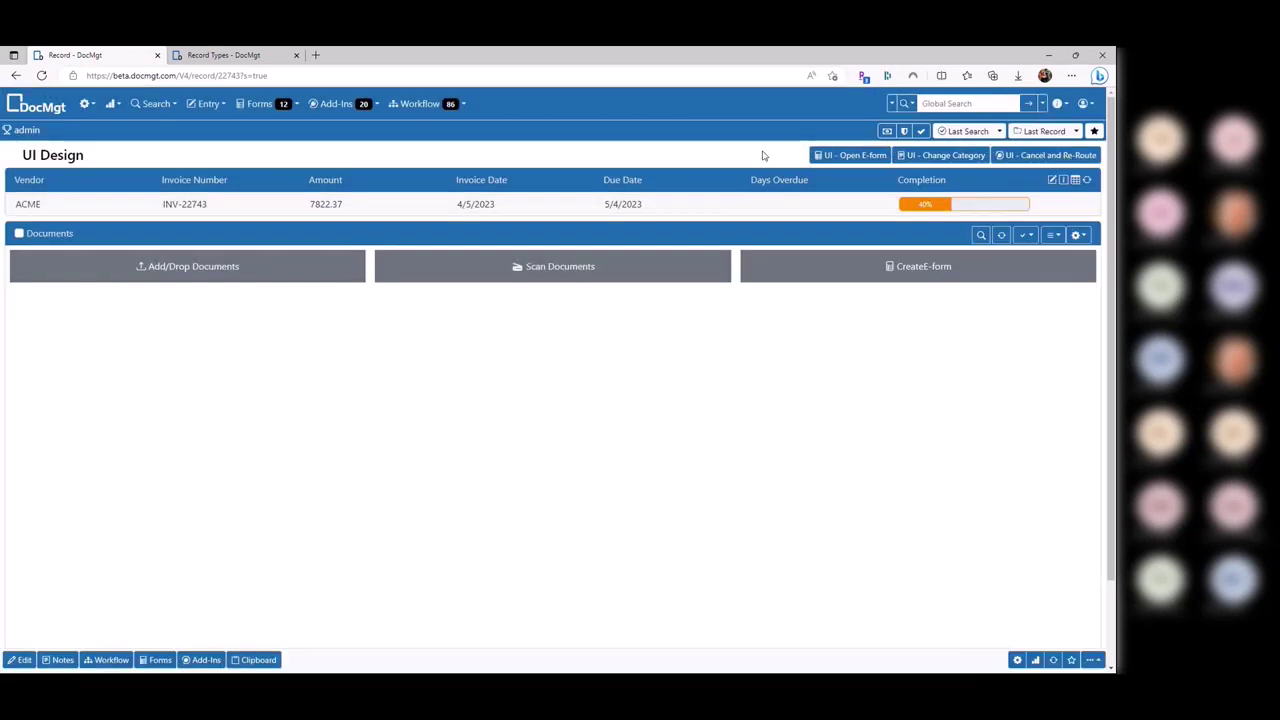
# Filter the add-ins administration list by "ui" and open the Where/When to Show settings of UI - Open E-form
pyautogui.click(235, 56)
pyautogui.click(57, 440)
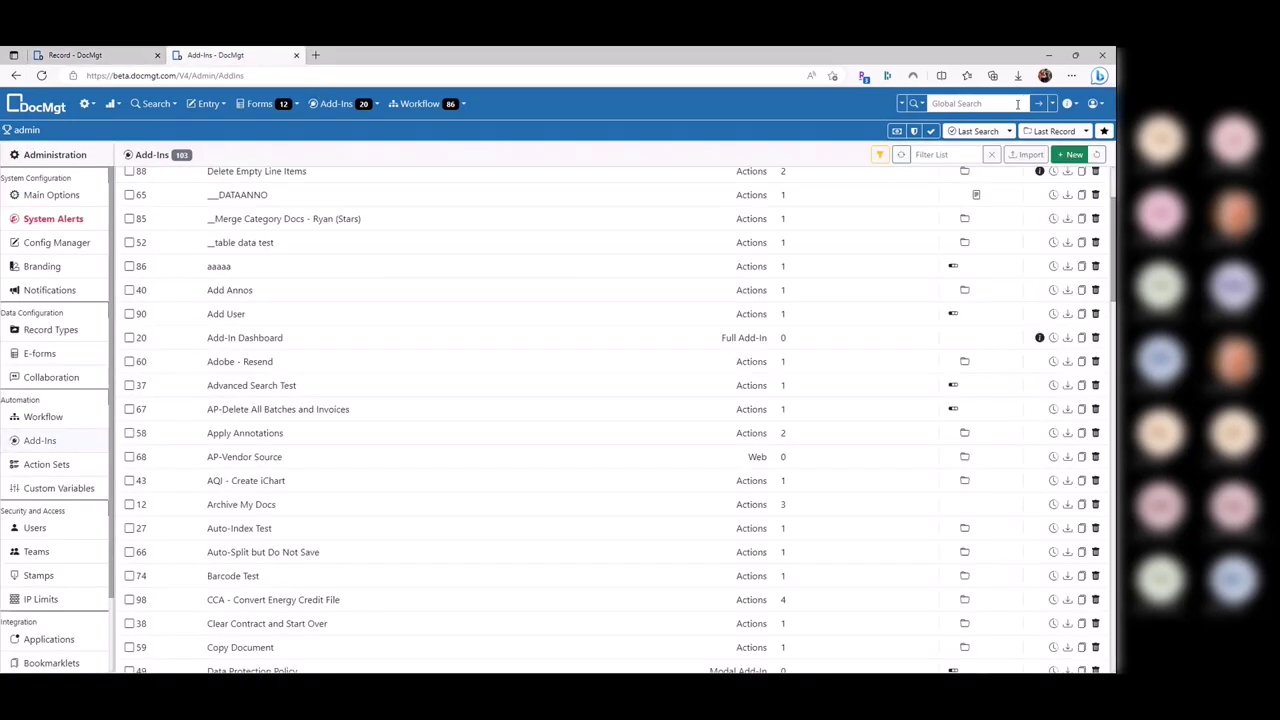
pyautogui.write('ui')
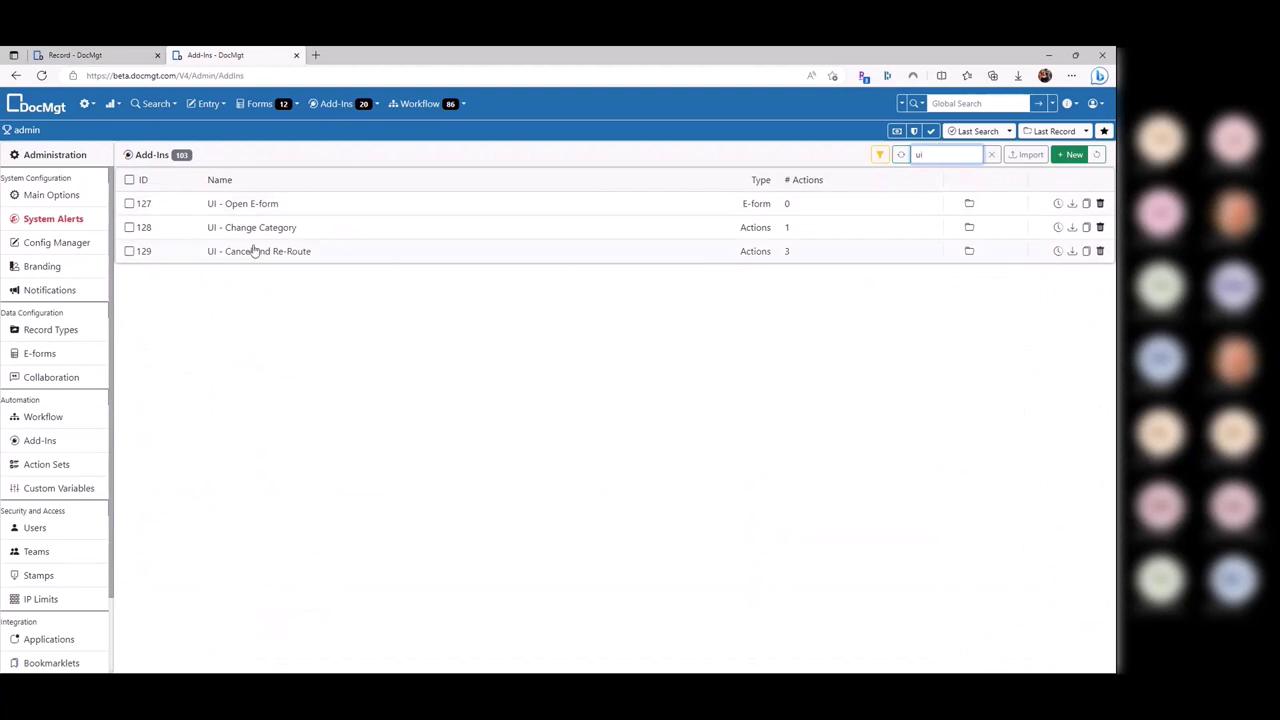
pyautogui.click(240, 201)
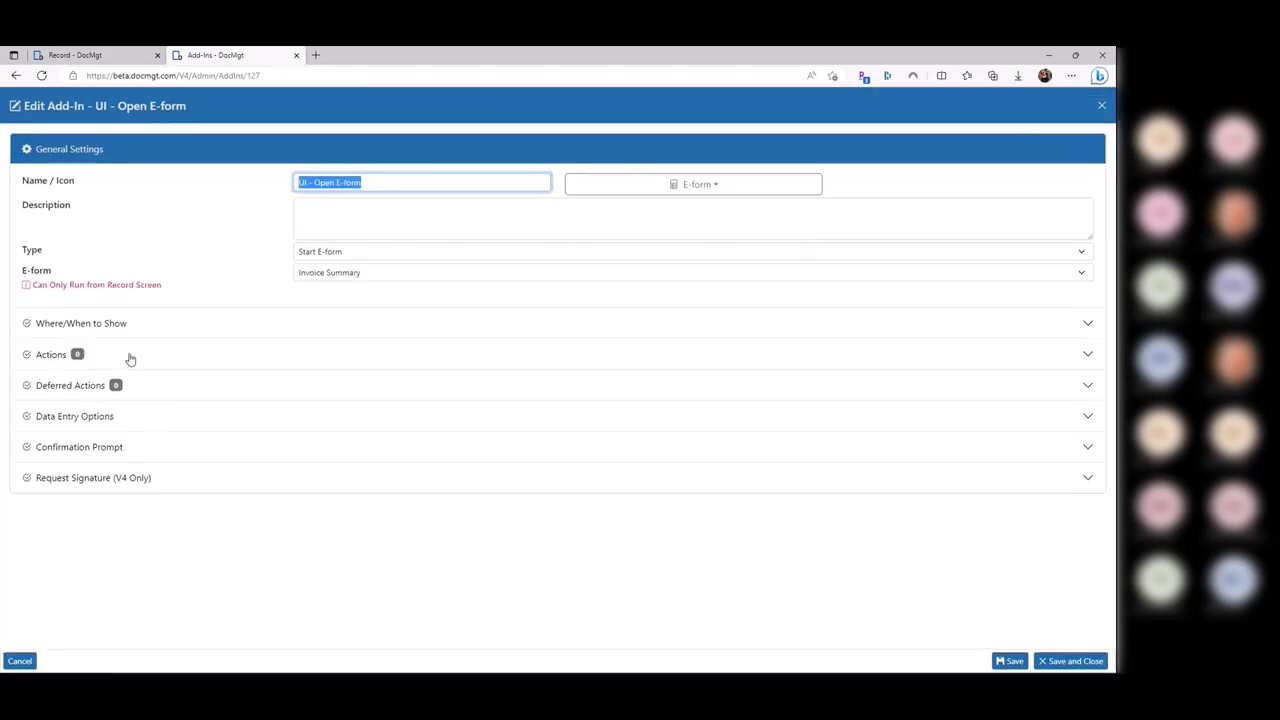
pyautogui.click(112, 323)
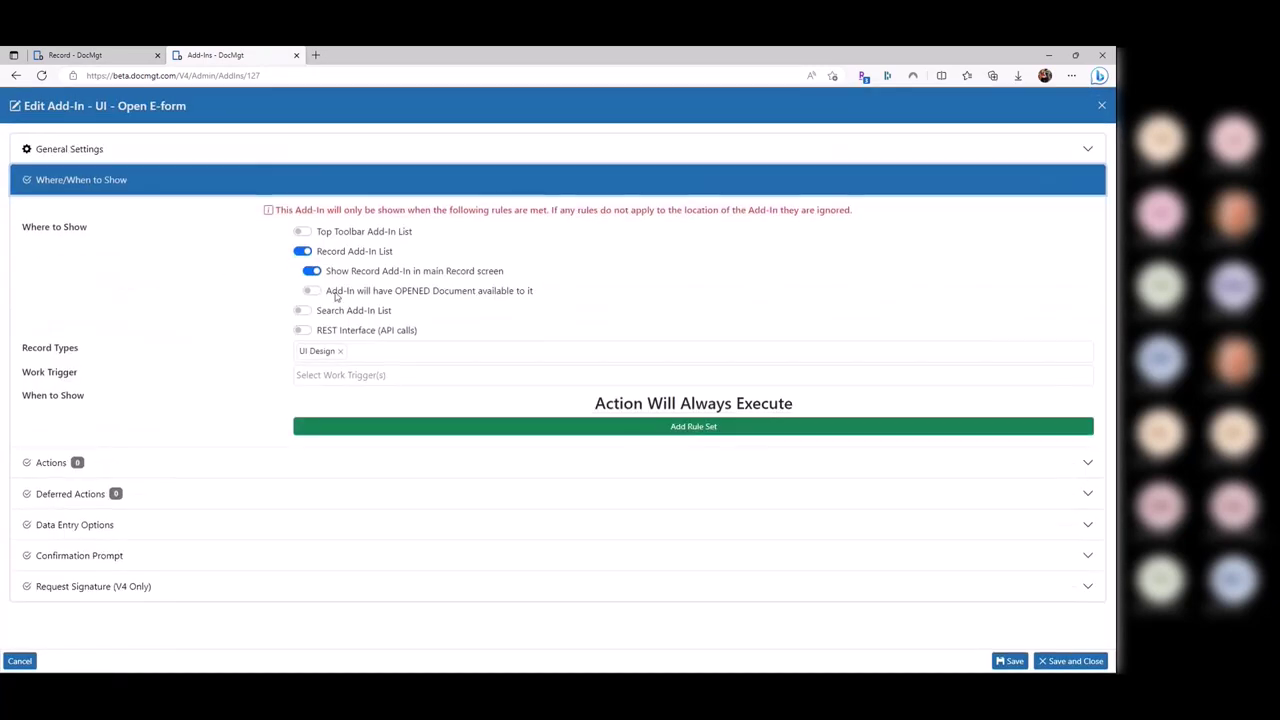
# Turn Record Add-In List and Show Record Add-In in main Record screen off and back on for UI - Open E-form
pyautogui.click(350, 252)
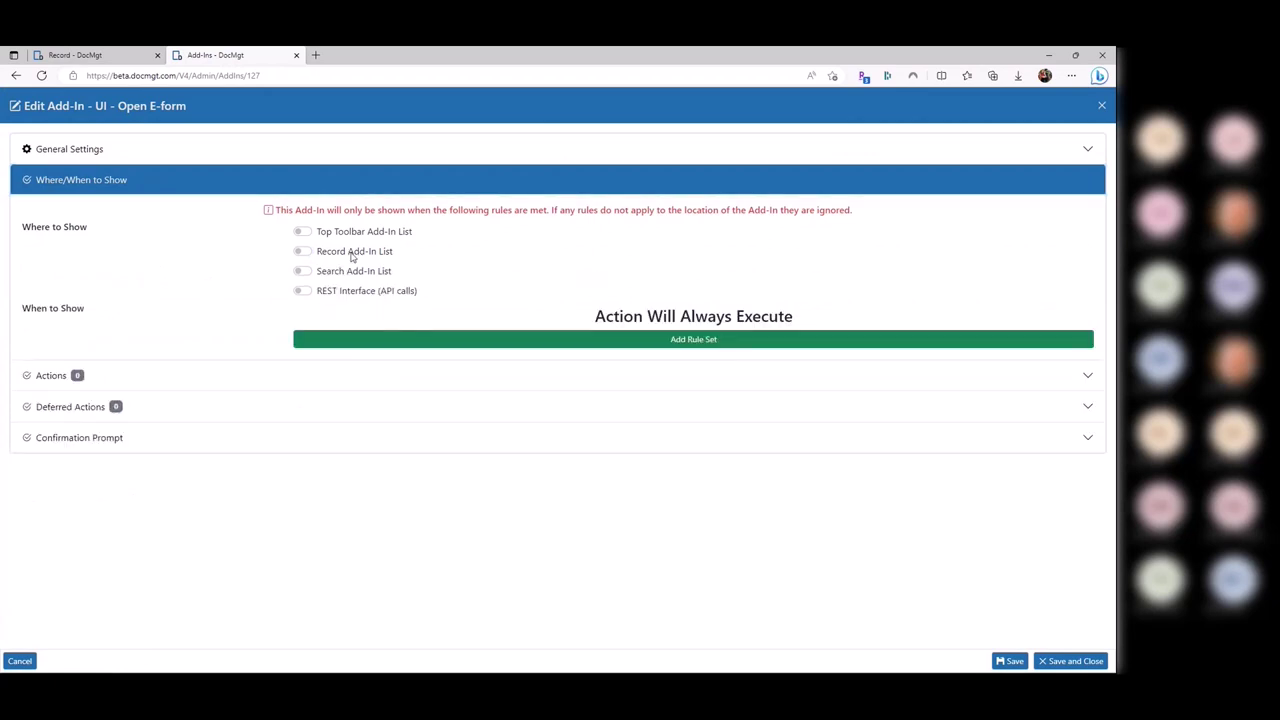
pyautogui.click(352, 253)
pyautogui.click(315, 272)
pyautogui.click(312, 271)
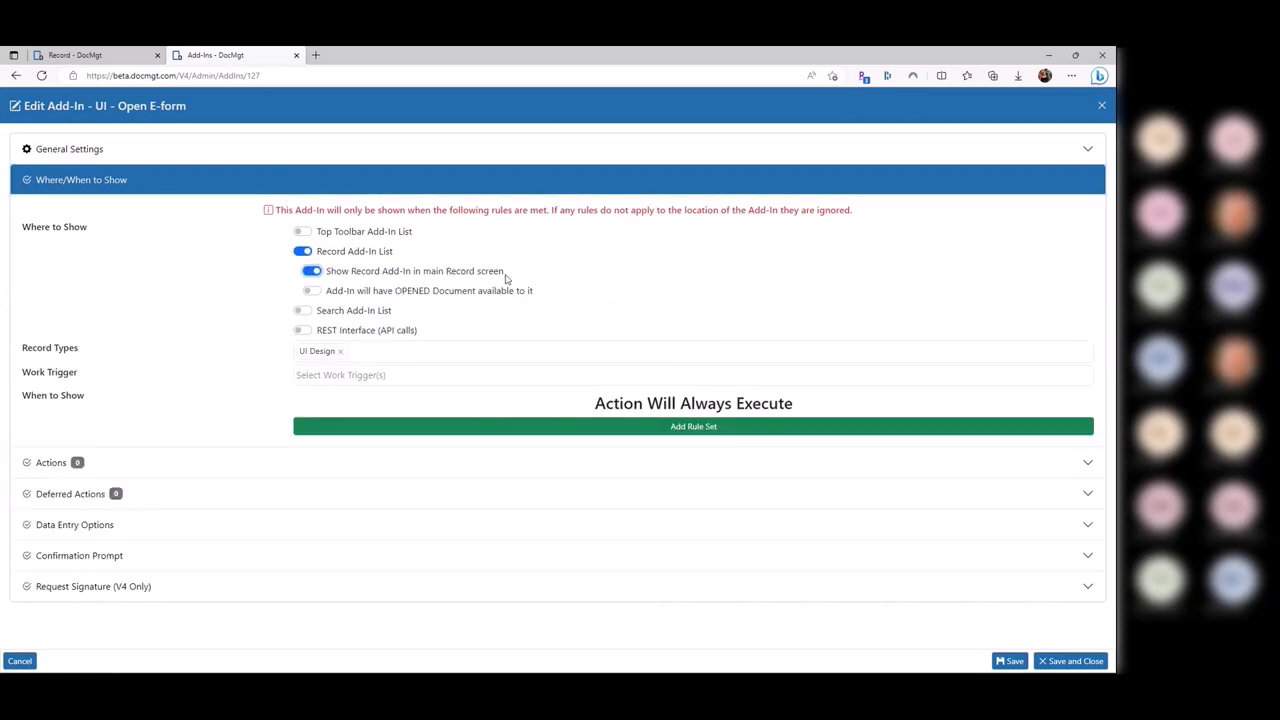
pyautogui.moveTo(506, 277); pyautogui.dragTo(386, 273)
# Compare the UI - Open E-form display settings with the add-in shortcuts on the UI Design record screen
pyautogui.click(110, 55)
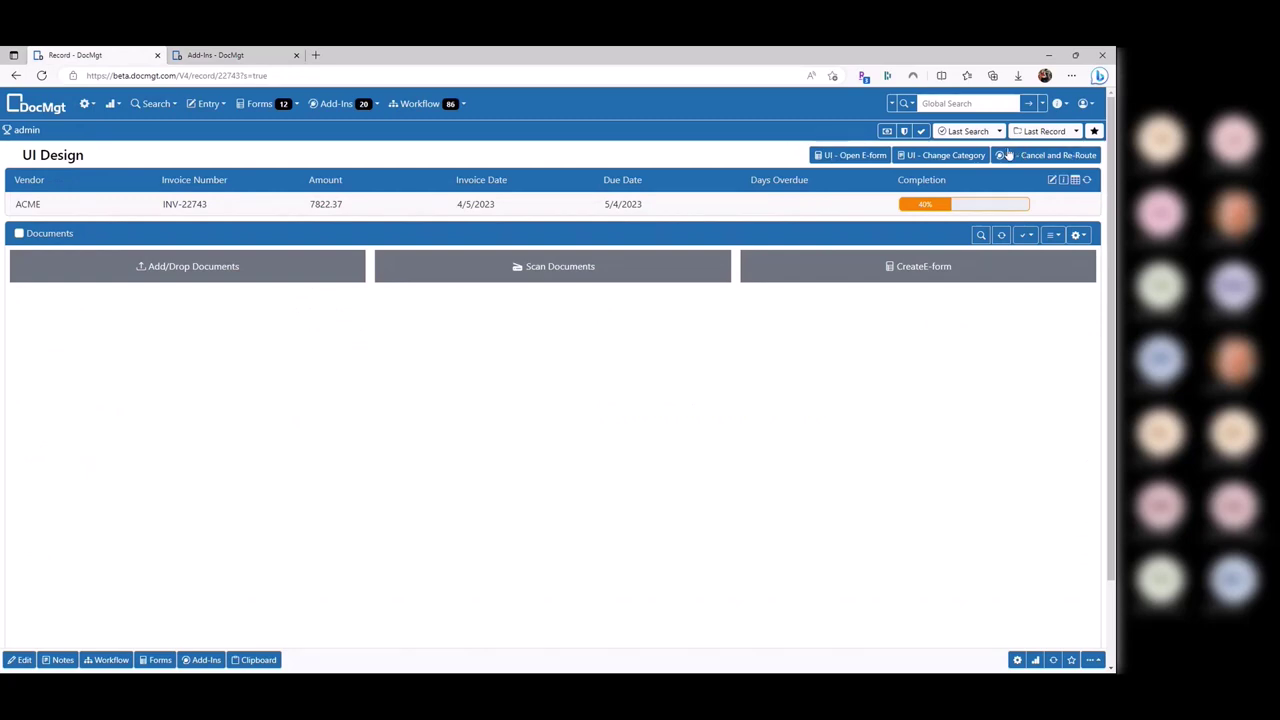
pyautogui.hotkey('ctrl', 'Tab')
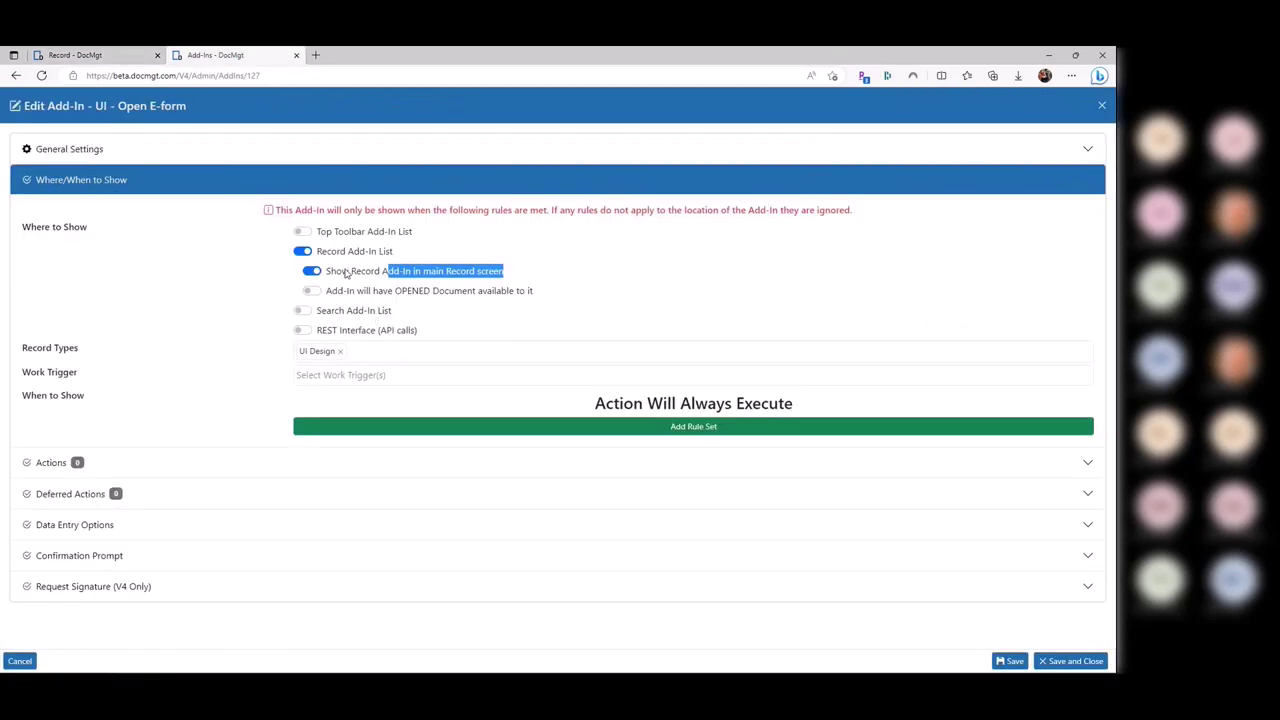
pyautogui.hotkey('ctrl', 'Tab')
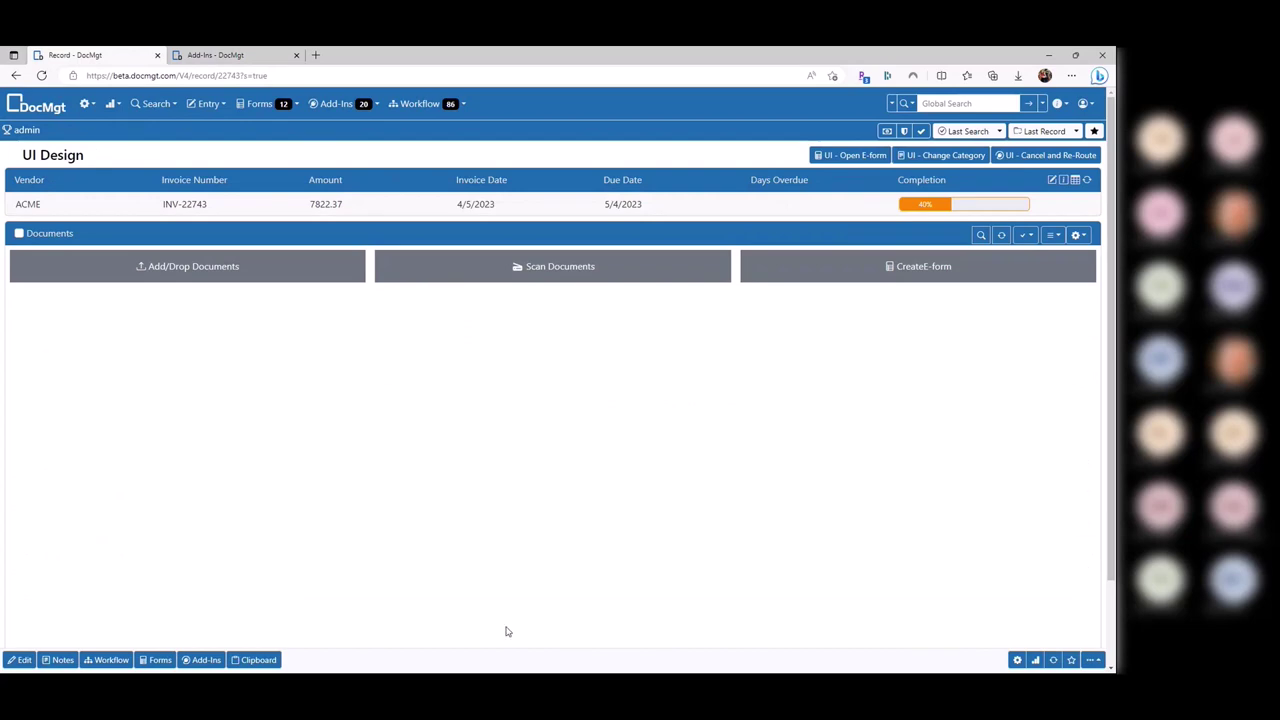
# Review the add-ins and the e-forms available for the UI Design record
pyautogui.click(204, 659)
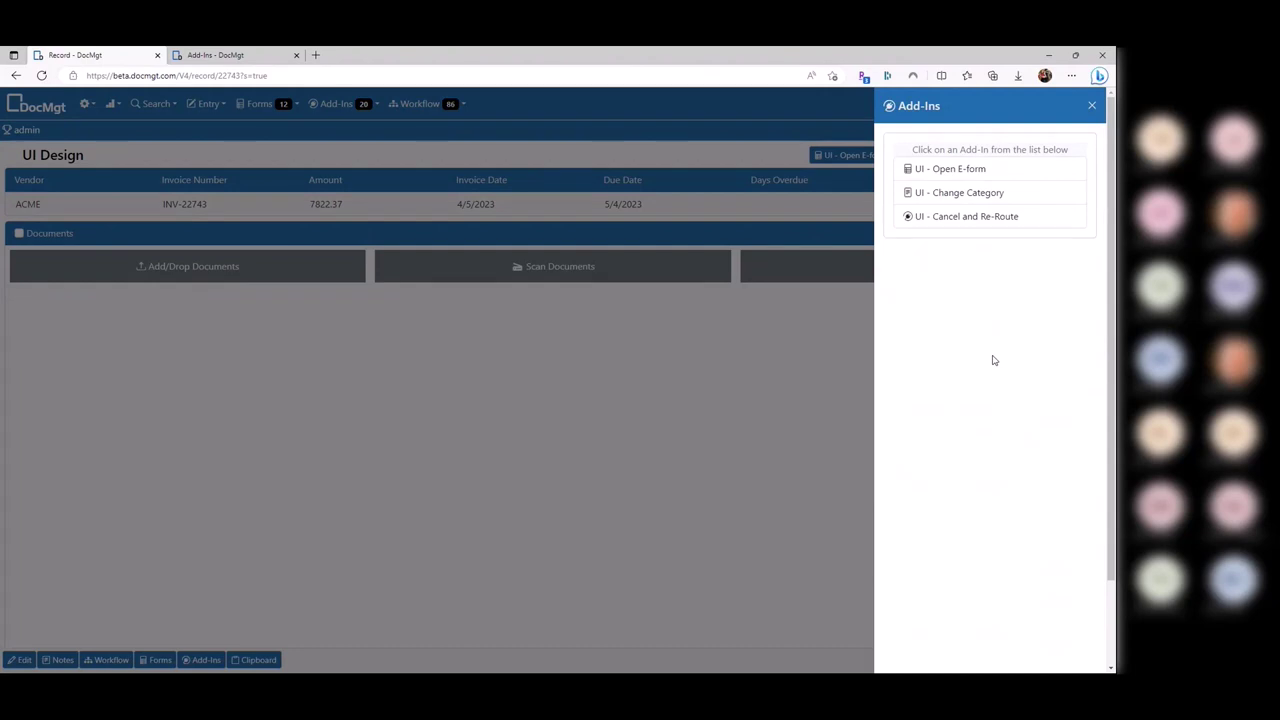
pyautogui.click(870, 379)
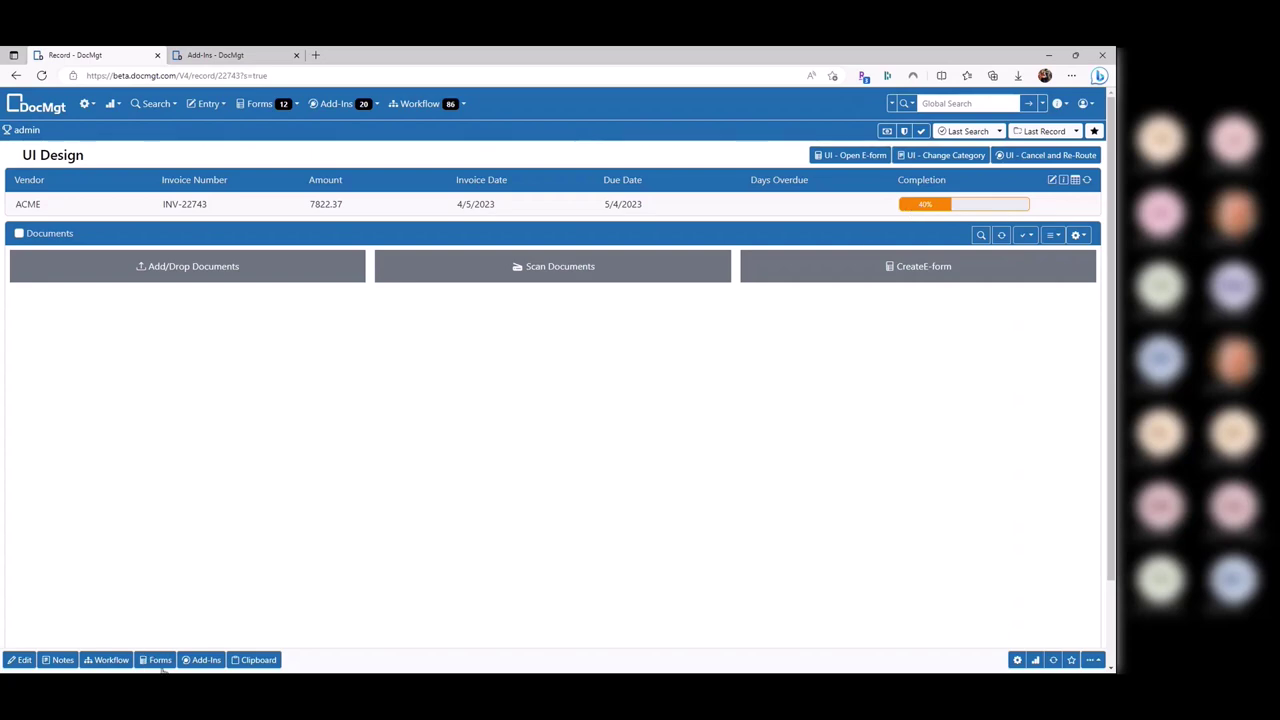
pyautogui.click(203, 664)
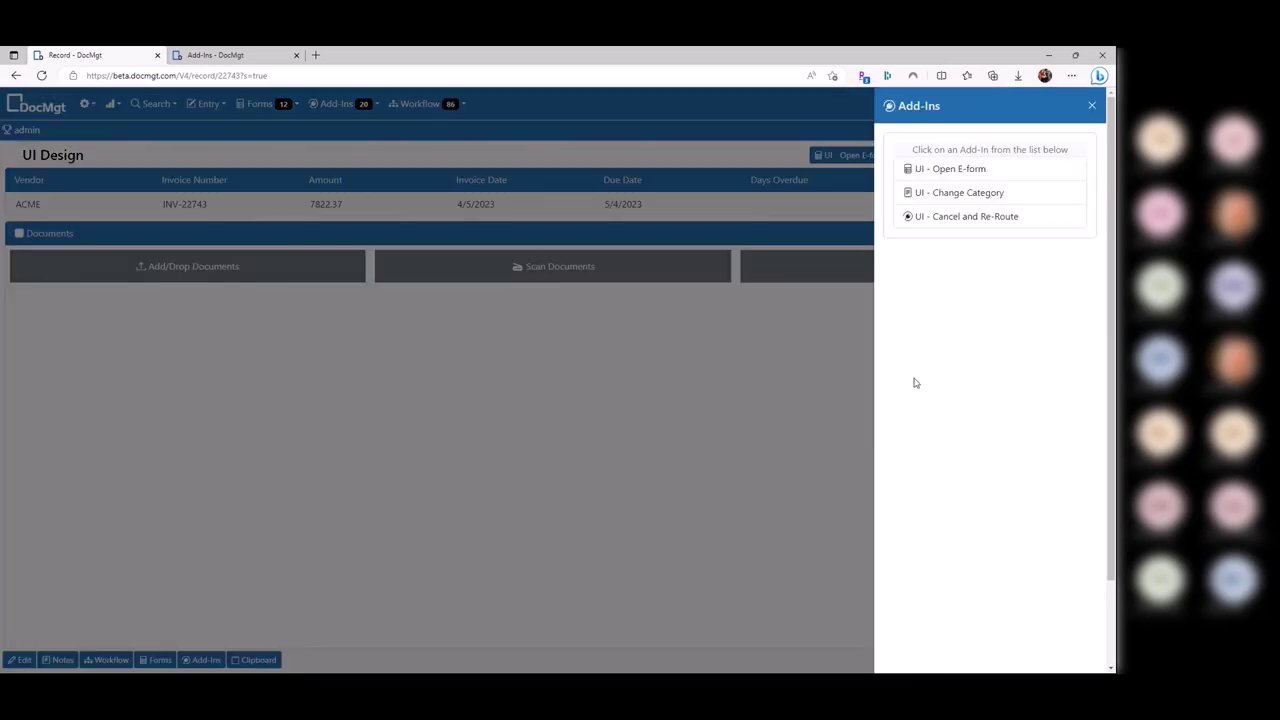
pyautogui.click(868, 381)
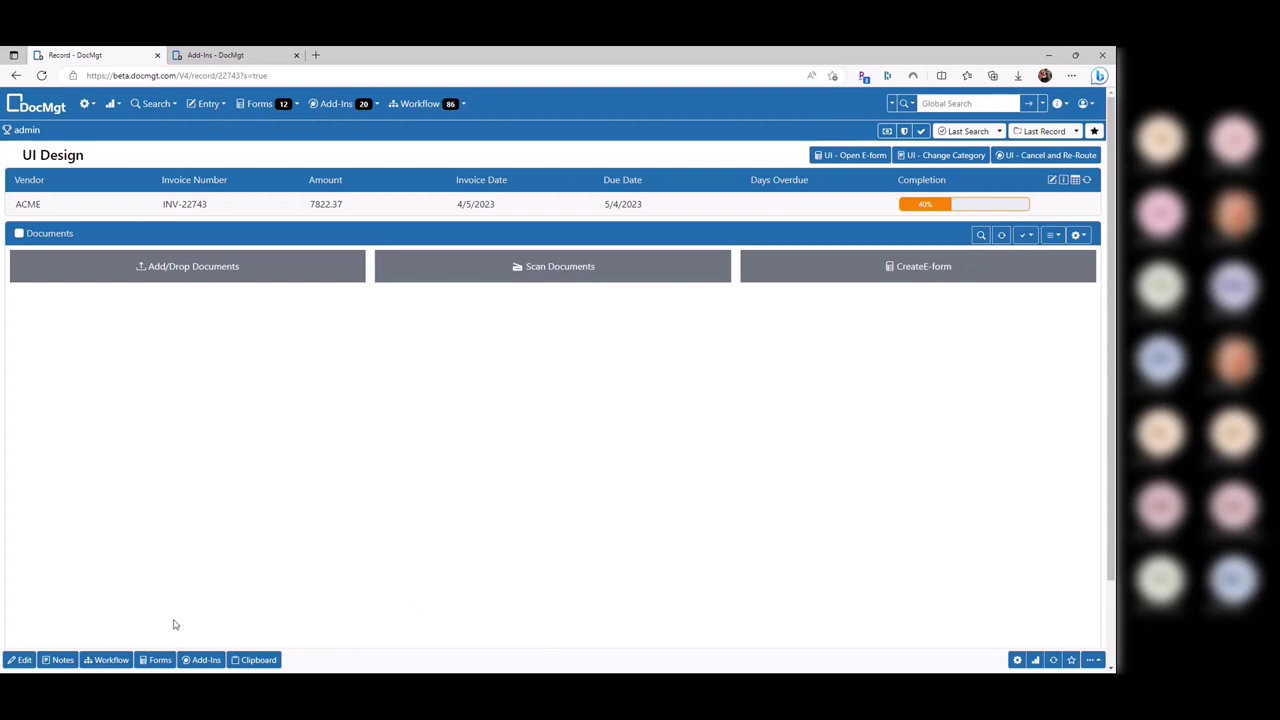
pyautogui.click(157, 660)
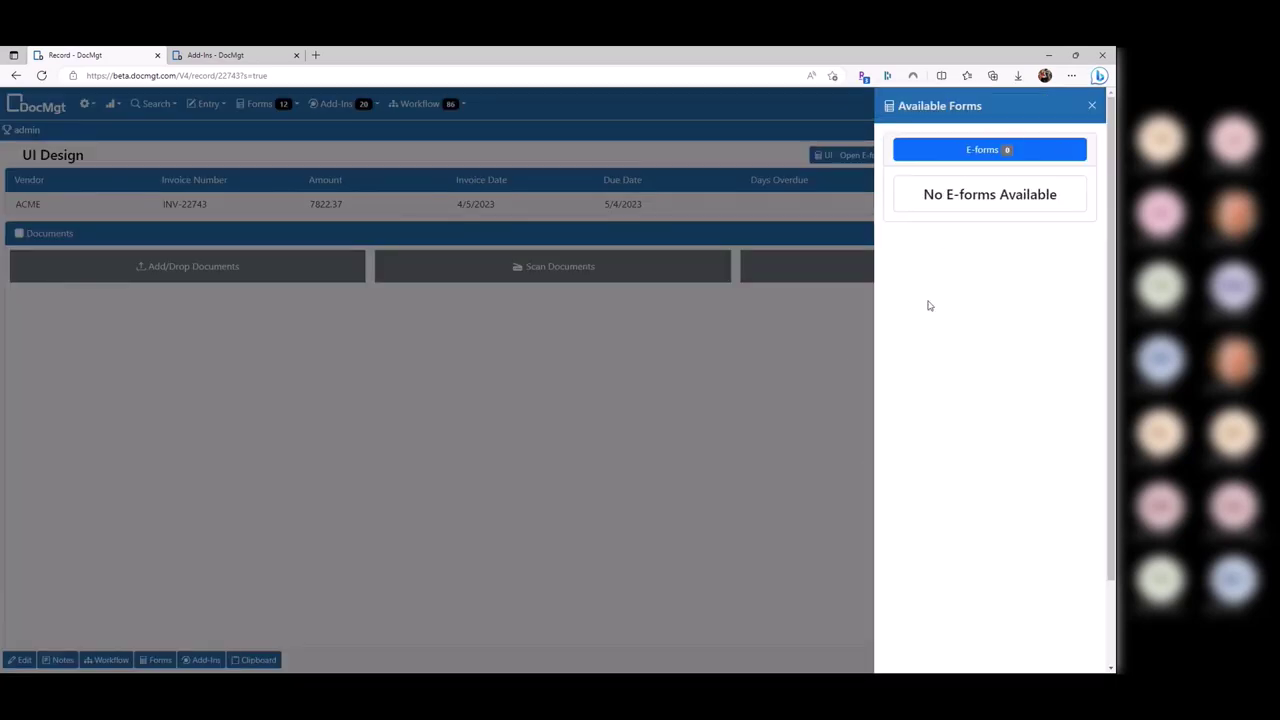
pyautogui.click(849, 354)
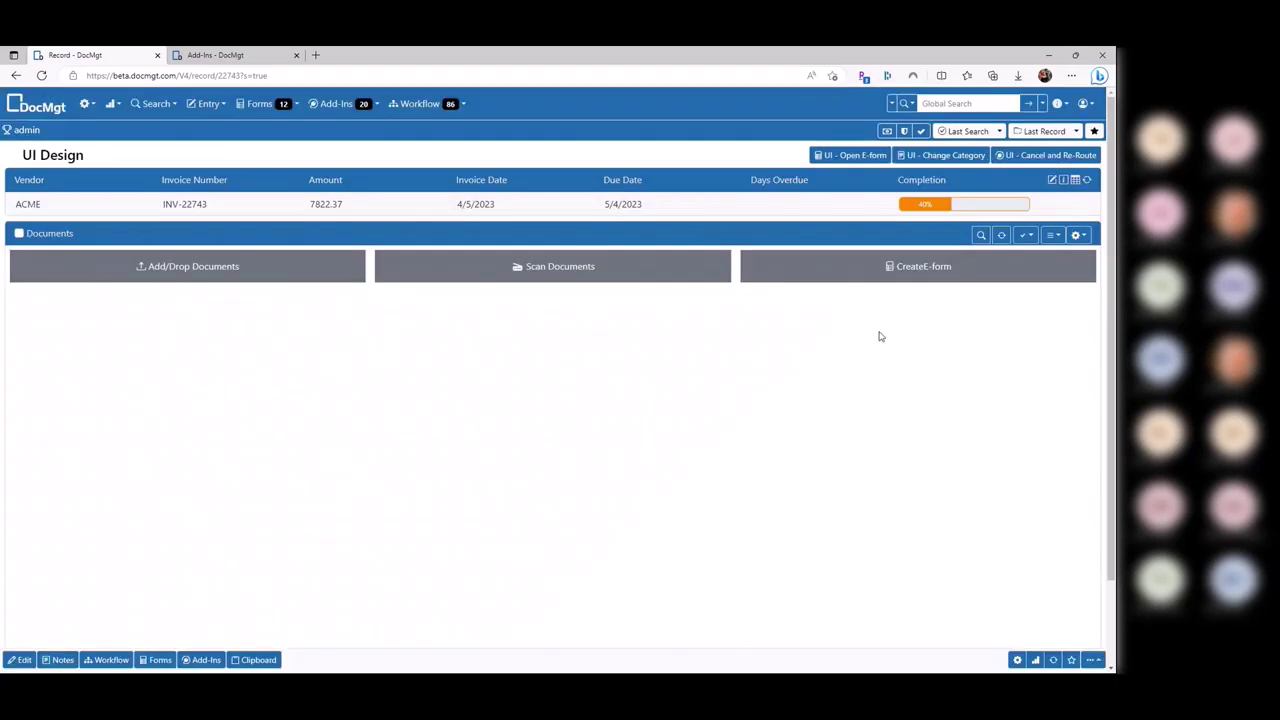
# Close the add-in editor without saving and reopen the general settings of UI - Open E-form
pyautogui.click(215, 55)
pyautogui.press('Escape')
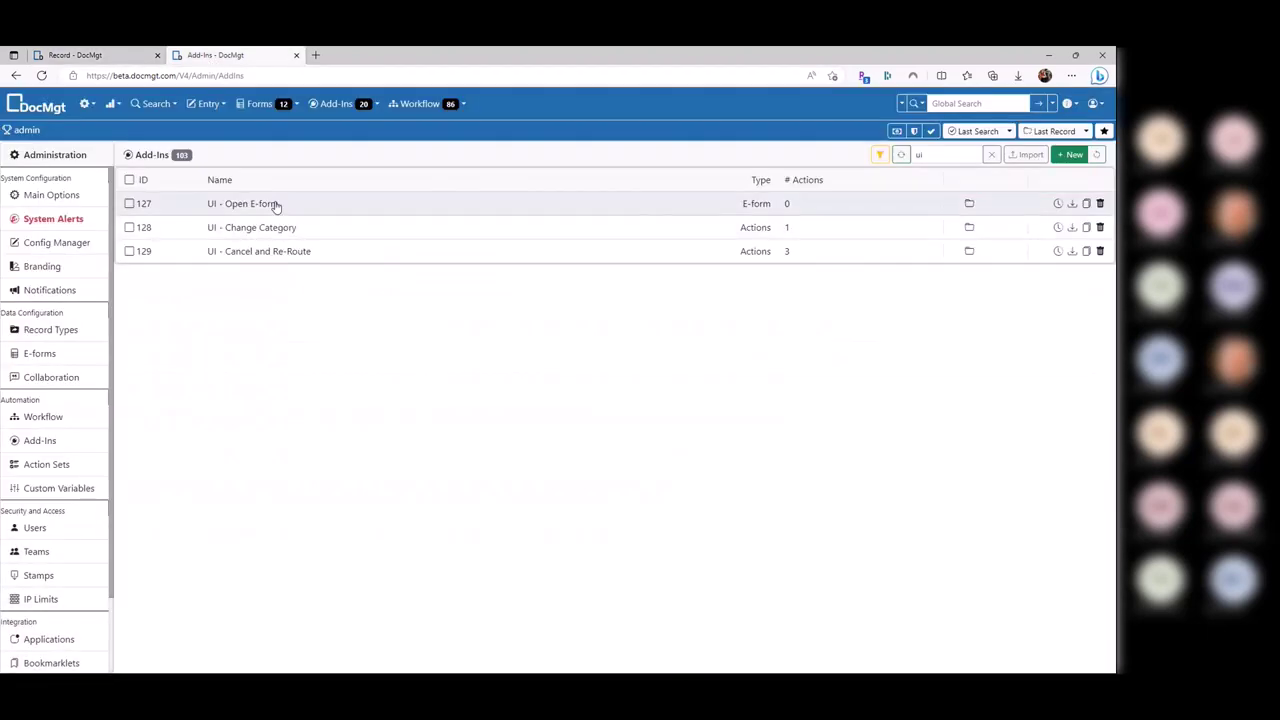
pyautogui.click(275, 203)
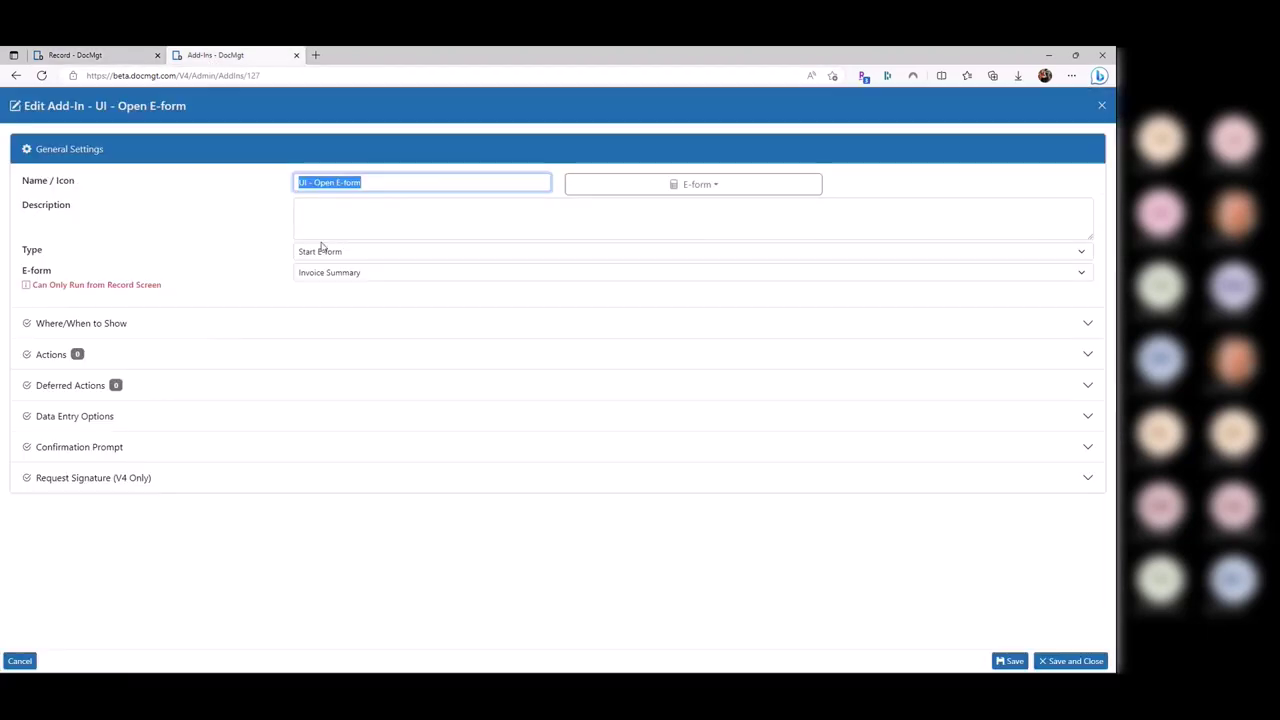
# Review the name, Start E-form type and Invoice Summary e-form in the general settings of the UI - Open E-form add-in
pyautogui.click(337, 182)
pyautogui.click(322, 255)
pyautogui.click(316, 277)
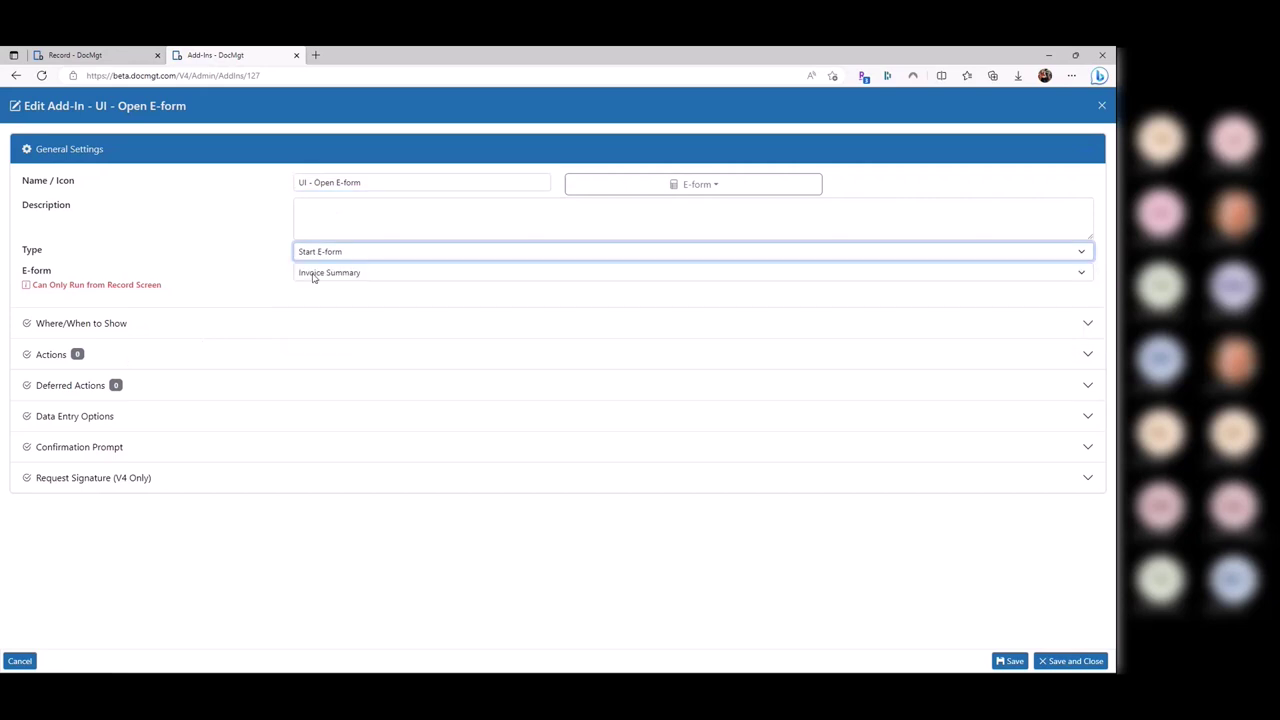
pyautogui.click(318, 275)
pyautogui.click(243, 265)
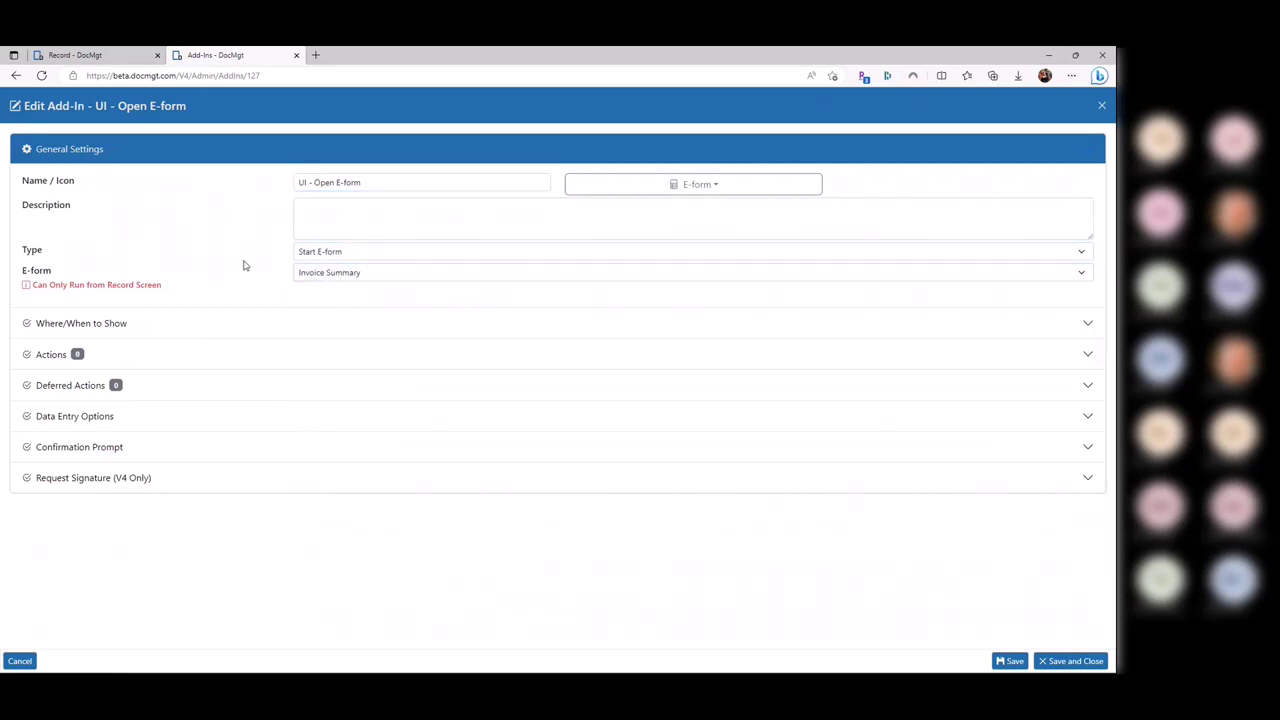
# Run the UI - Open E-form add-in from the UI Design record, close the Invoice Summary form, and check the record's available forms
pyautogui.hotkey('ctrl', 'shift', 'Tab')
pyautogui.click(845, 157)
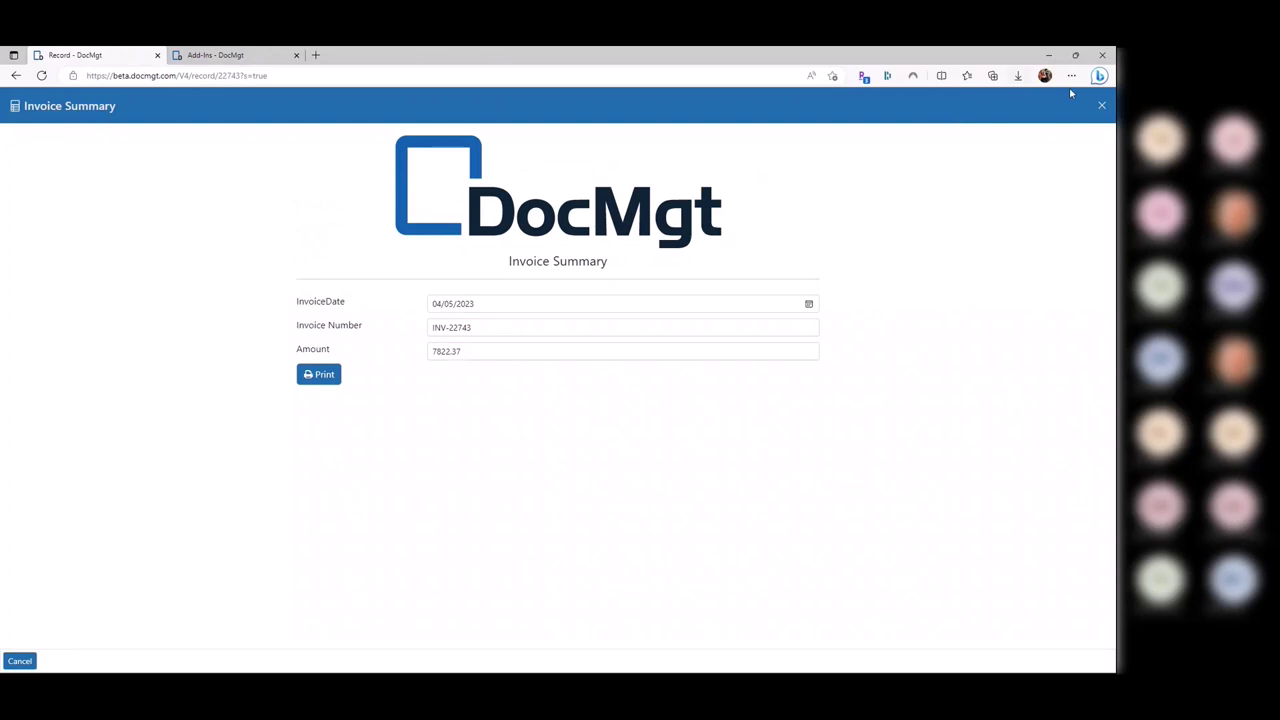
pyautogui.click(1101, 105)
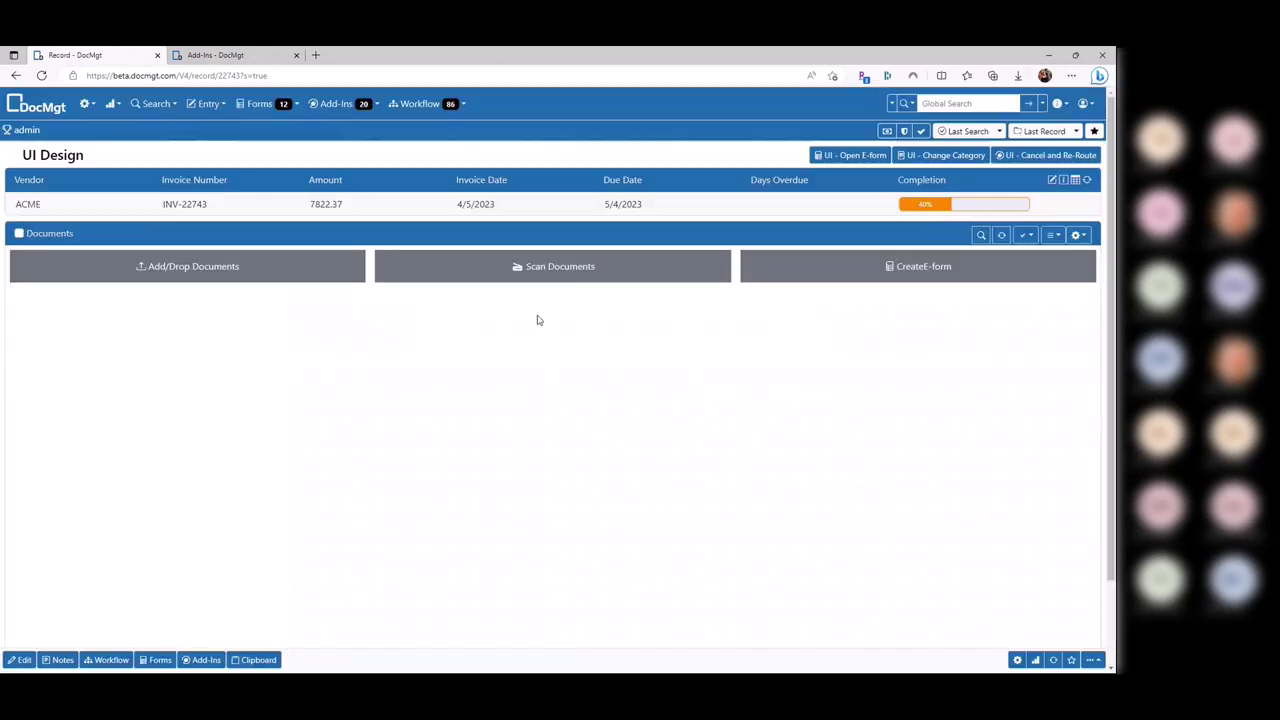
pyautogui.click(158, 660)
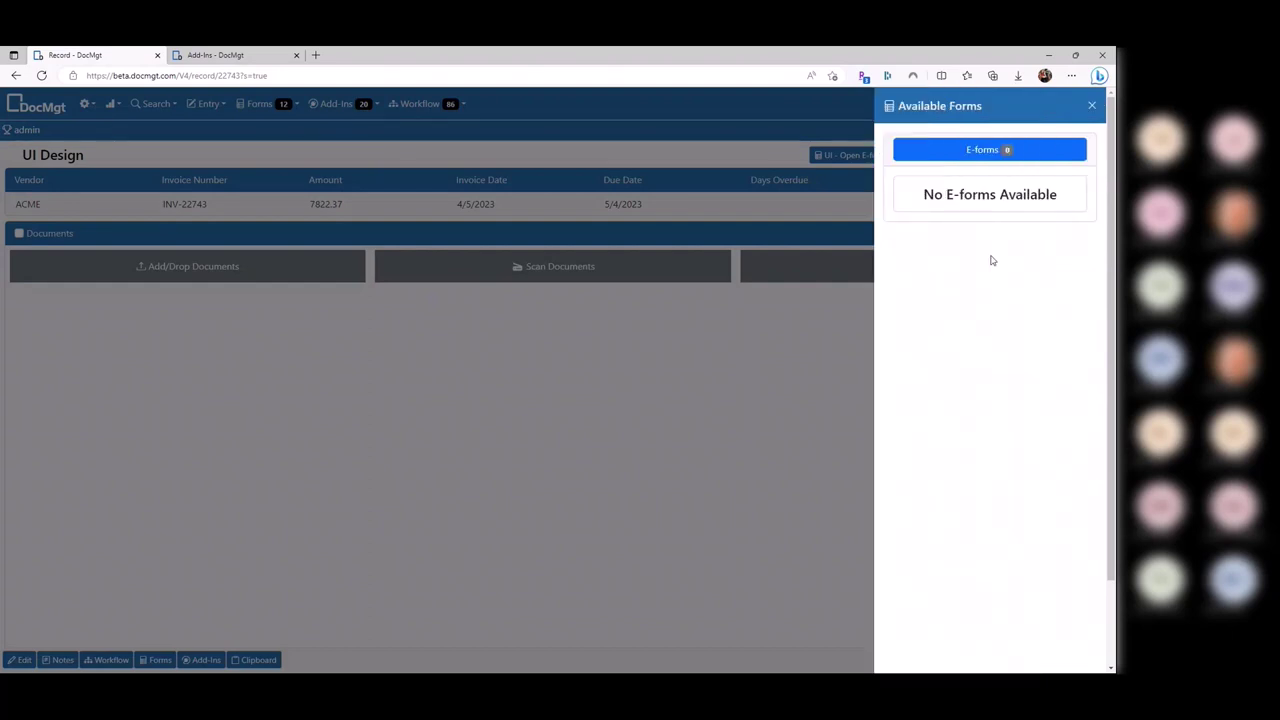
pyautogui.click(840, 168)
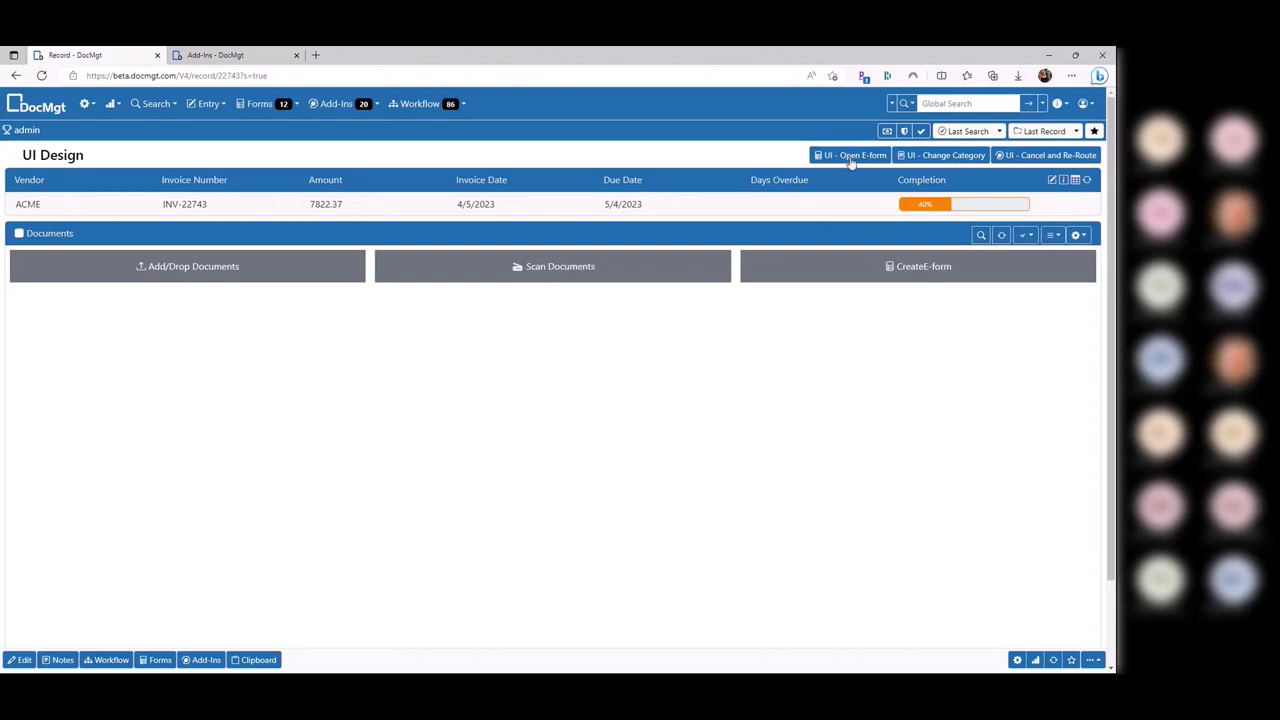
# Add a When to Show rule set to UI - Open E-form with a rule that checks the user's team membership
pyautogui.click(215, 55)
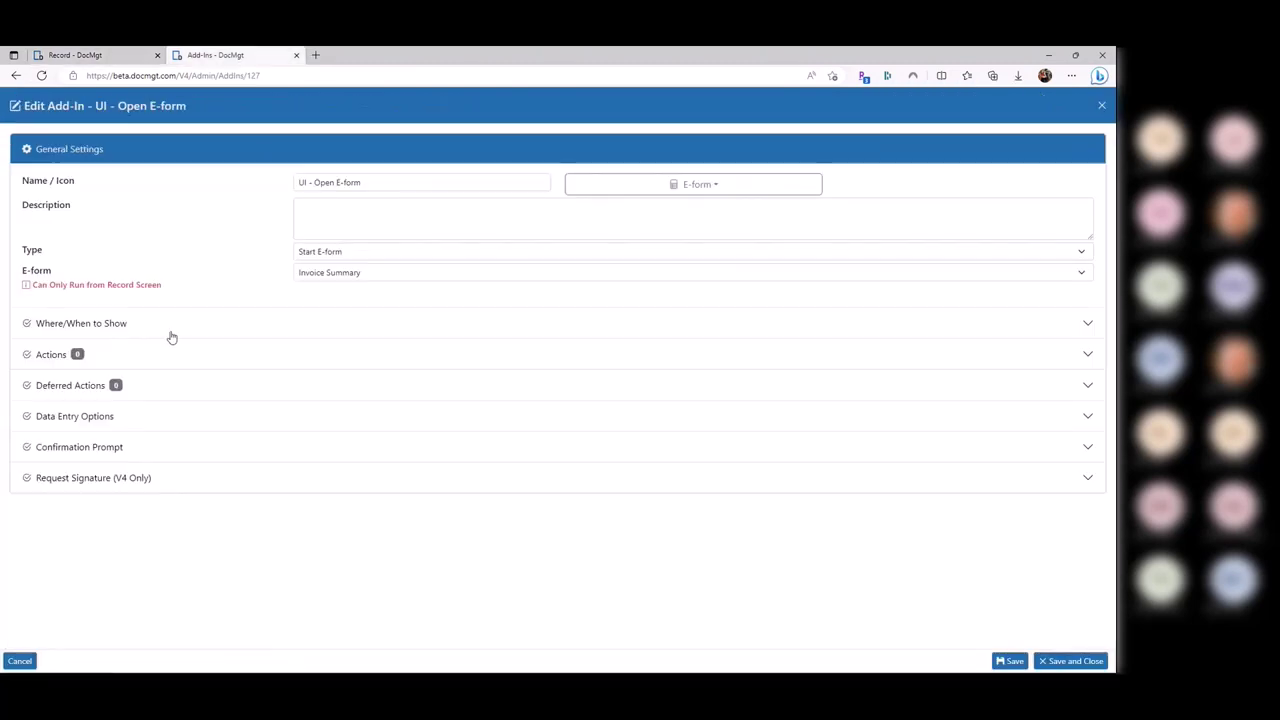
pyautogui.click(110, 326)
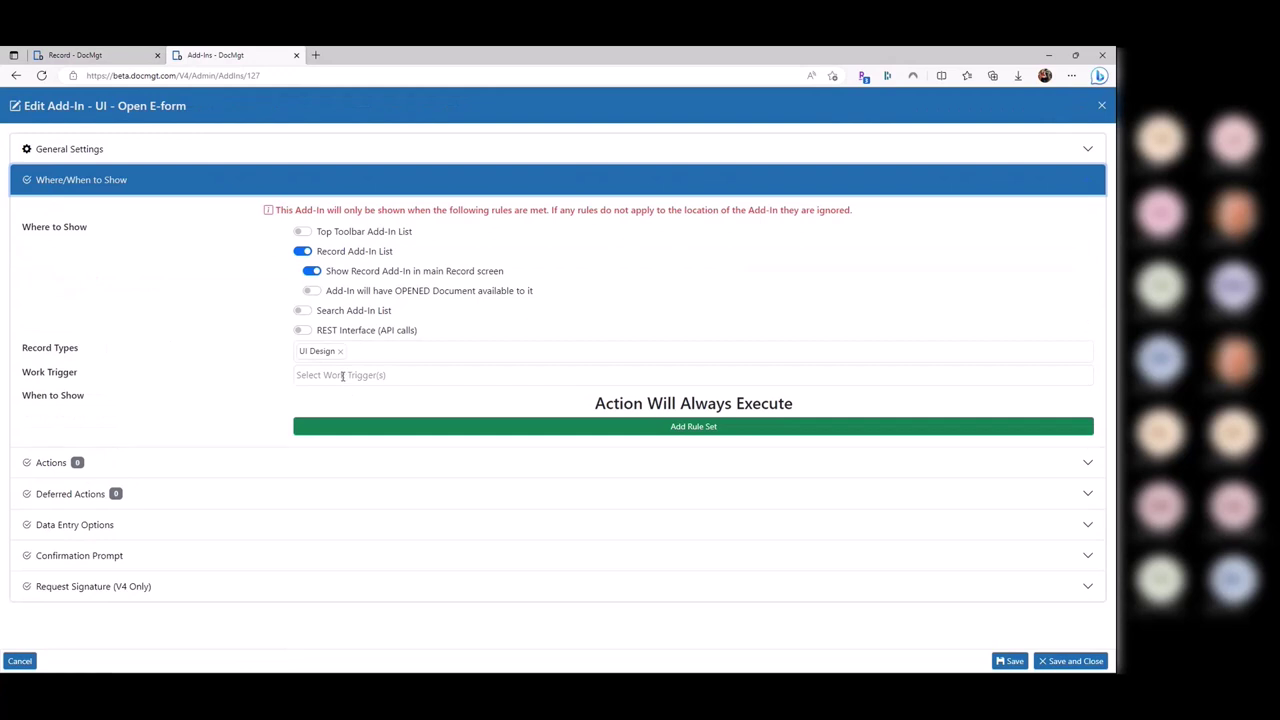
pyautogui.click(342, 376)
pyautogui.click(323, 426)
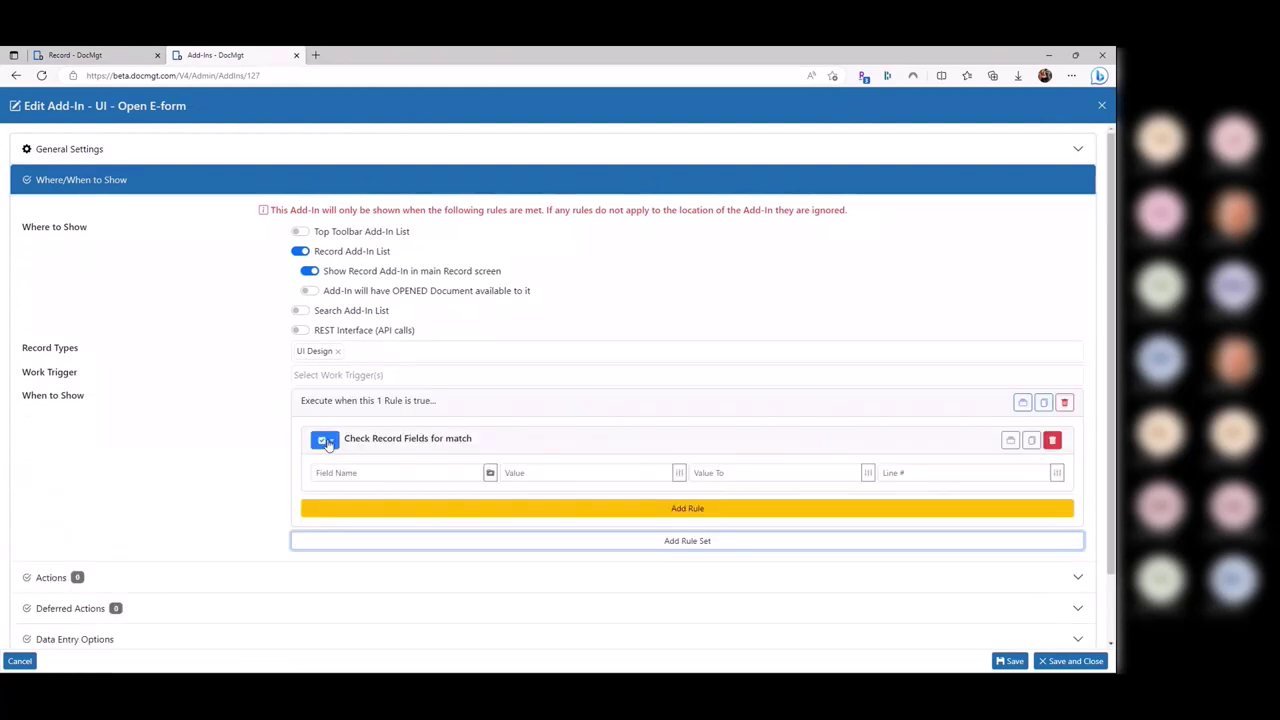
pyautogui.click(325, 441)
pyautogui.write('team')
pyautogui.click(352, 398)
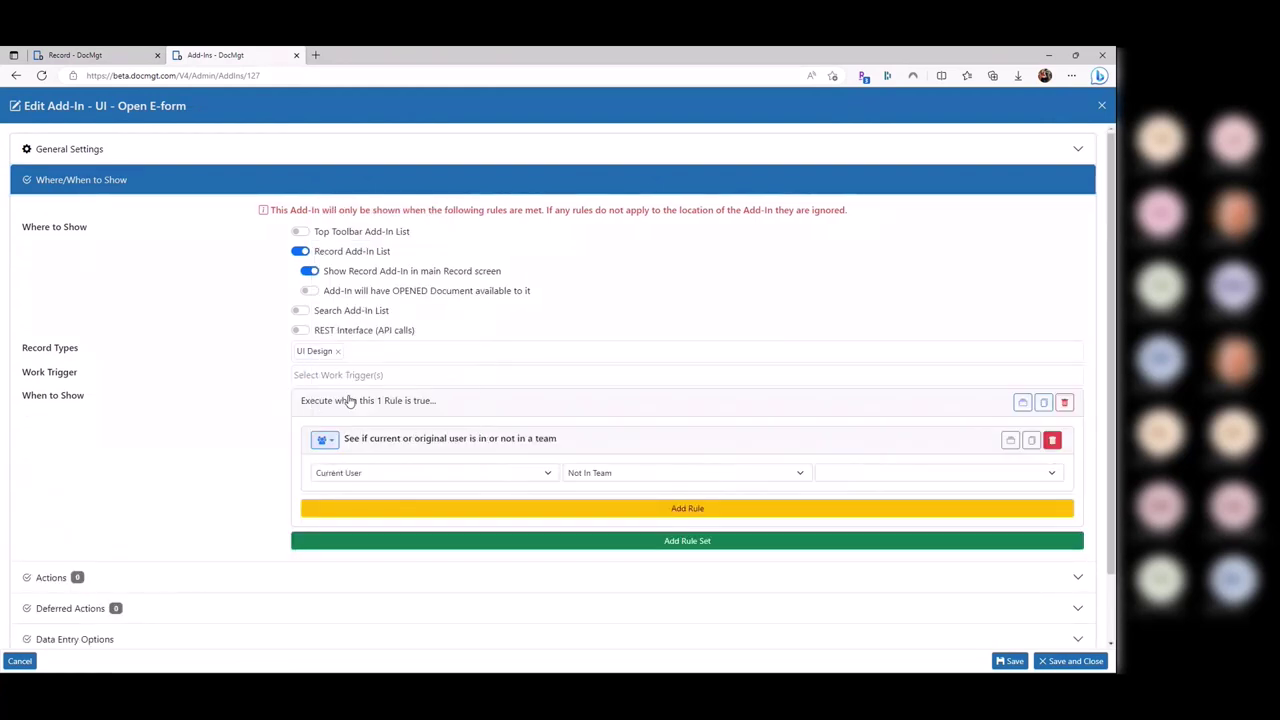
# Set the team rule so that the current user must be In Team Dev
pyautogui.click(590, 473)
pyautogui.click(590, 499)
pyautogui.click(860, 472)
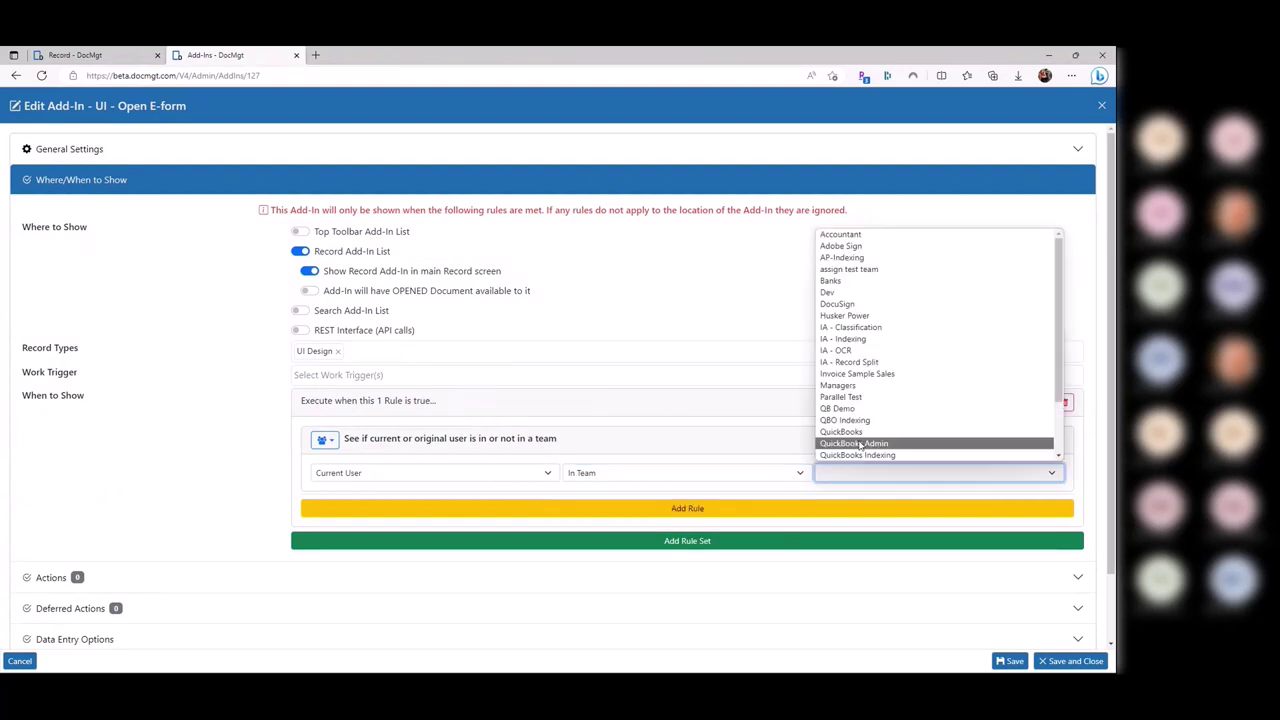
pyautogui.click(828, 292)
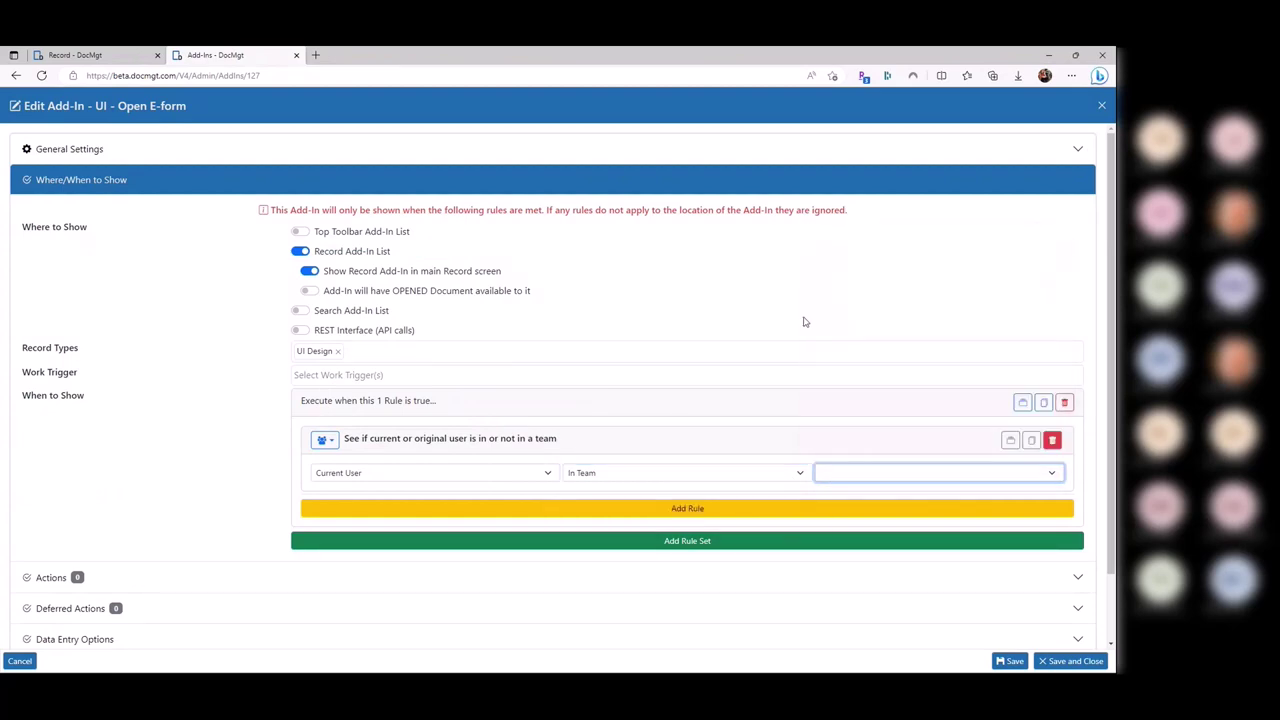
pyautogui.click(170, 489)
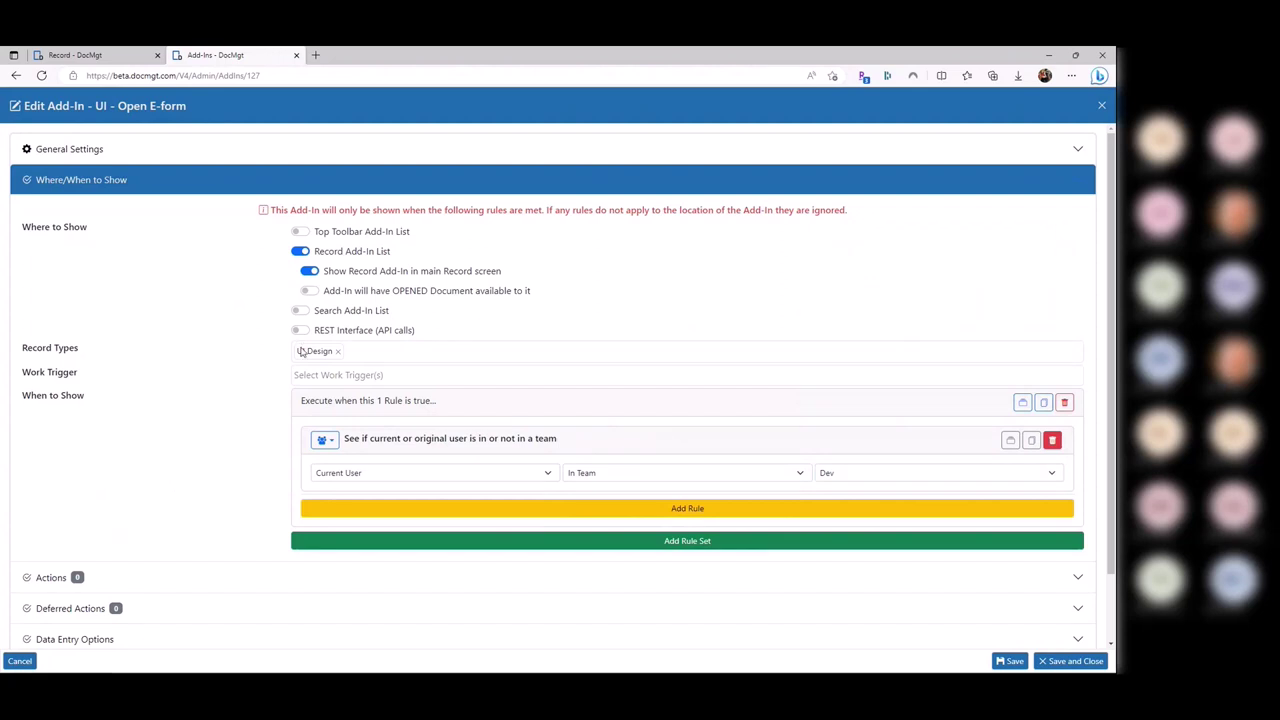
# Compare the UI Design record's available forms and add-in shortcuts with the general settings of UI - Open E-form
pyautogui.hotkey('ctrl', 'shift', 'Tab')
pyautogui.click(165, 660)
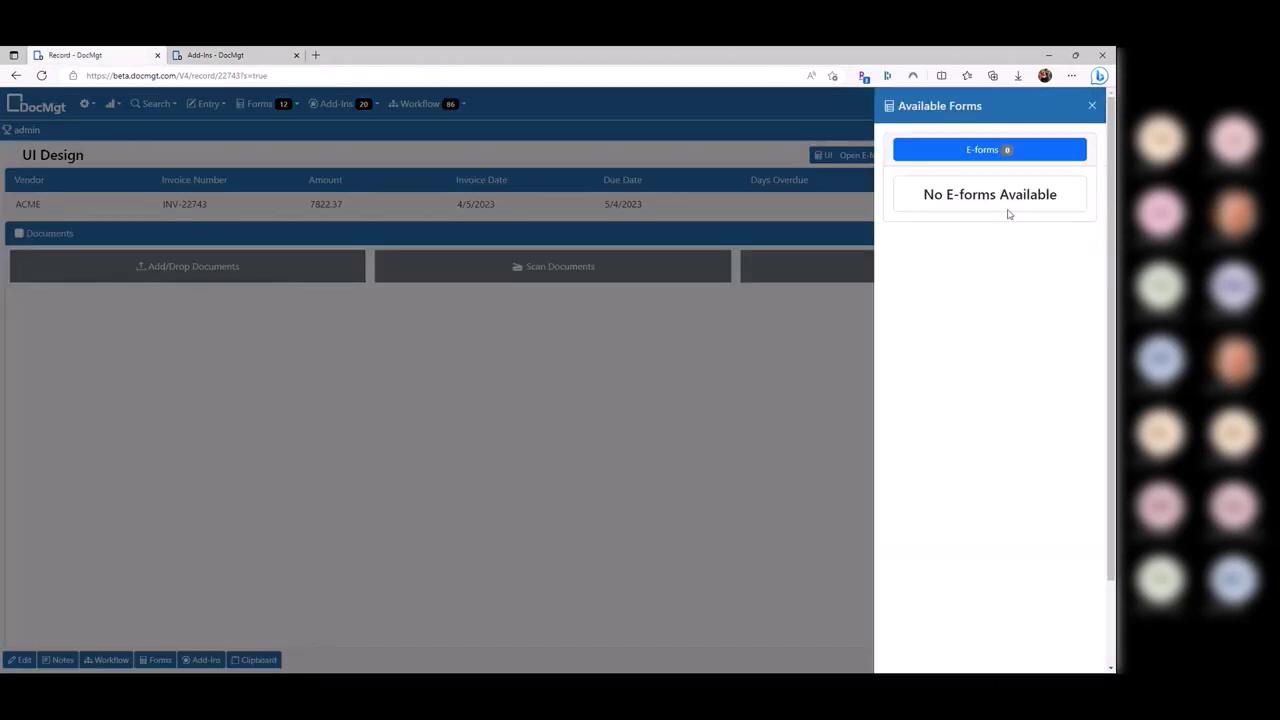
pyautogui.click(802, 341)
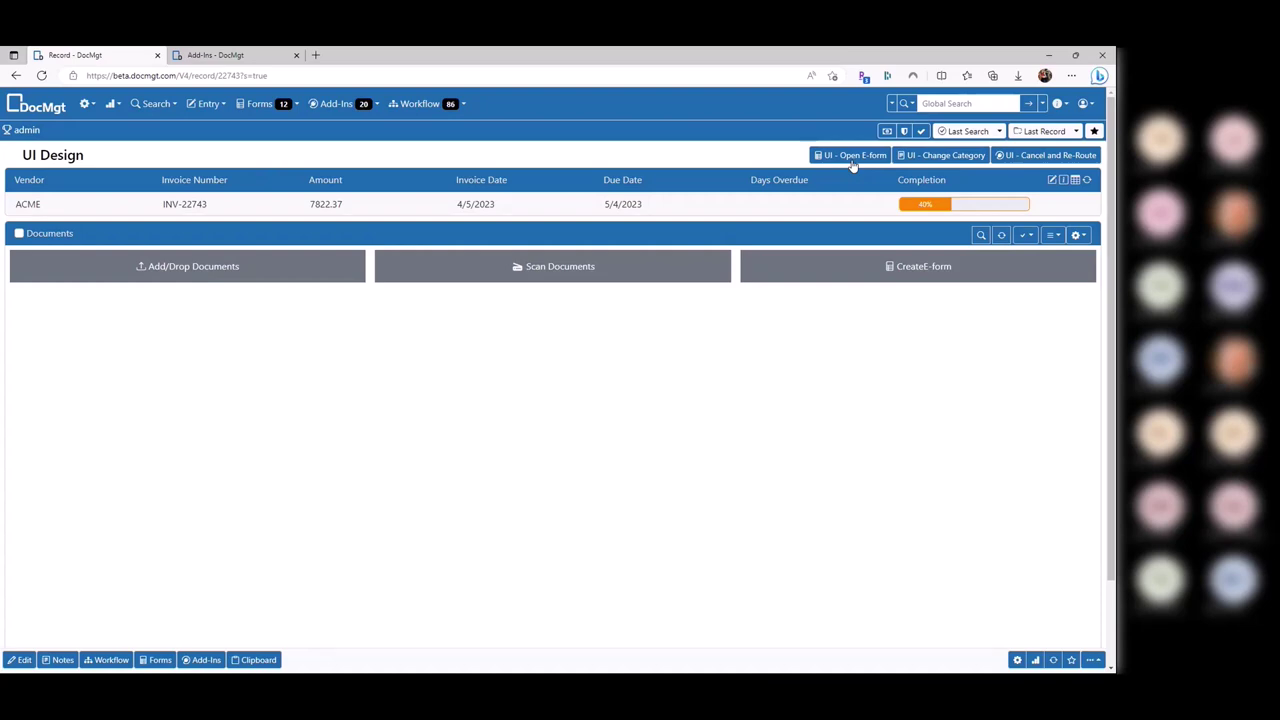
pyautogui.hotkey('ctrl', 'Tab')
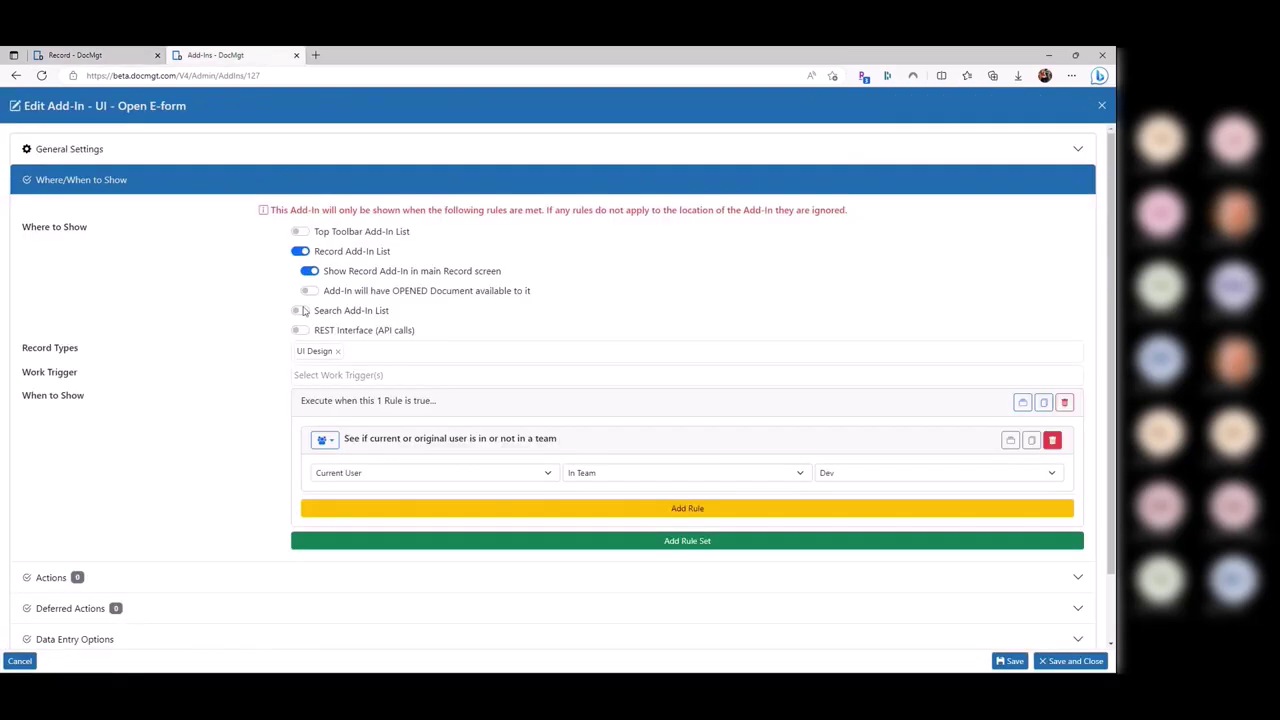
pyautogui.click(216, 150)
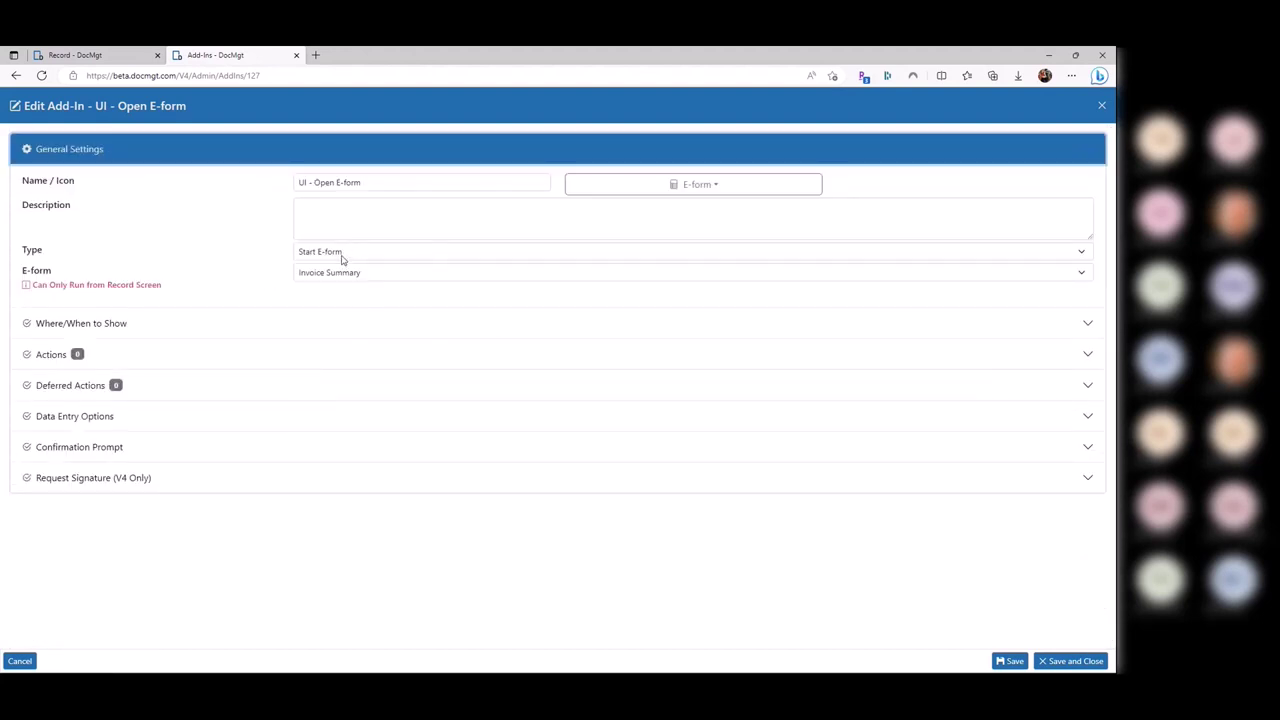
pyautogui.click(95, 58)
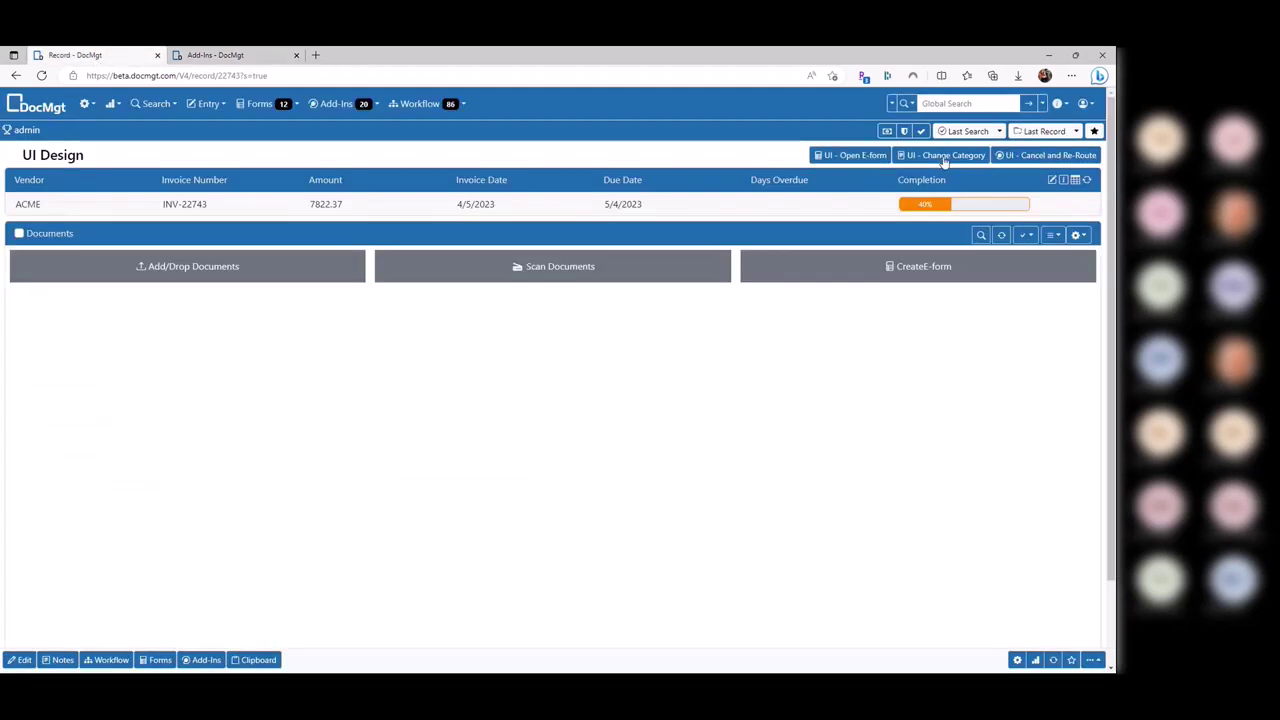
pyautogui.click(214, 57)
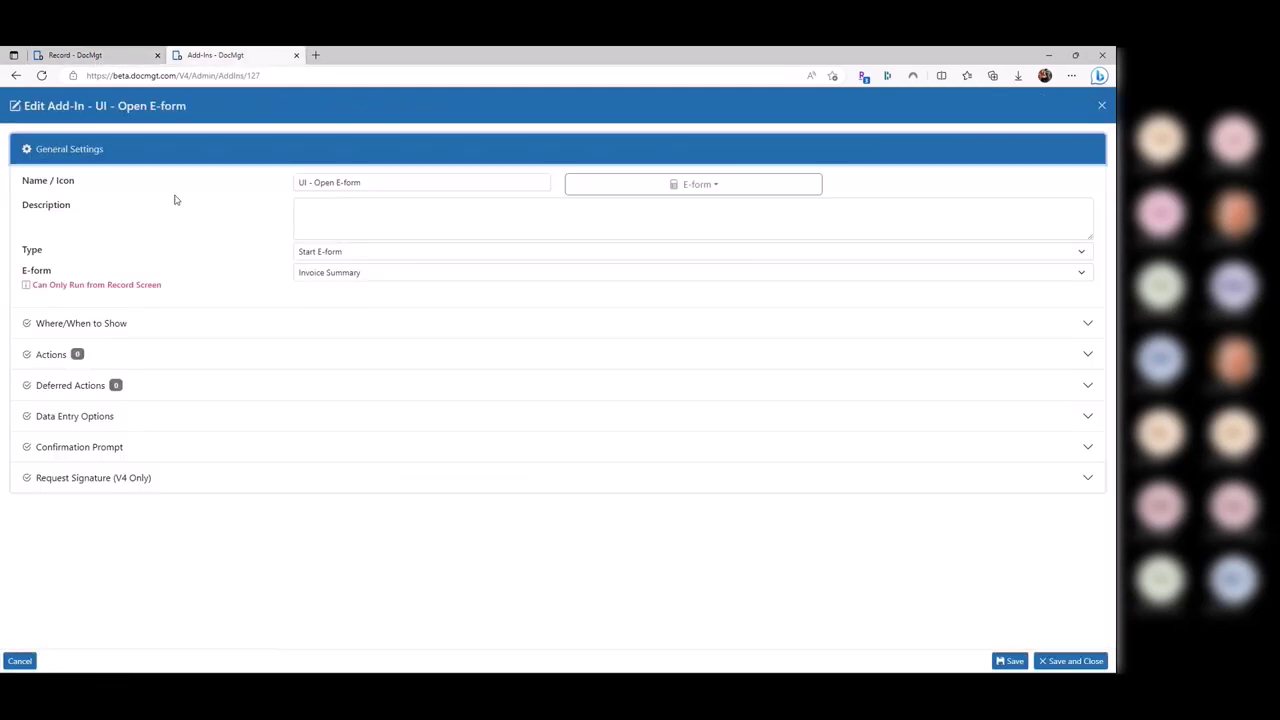
# Open the UI - Change Category add-in and examine its Change Document Properties action alongside the UI Design record's documents area
pyautogui.click(306, 228)
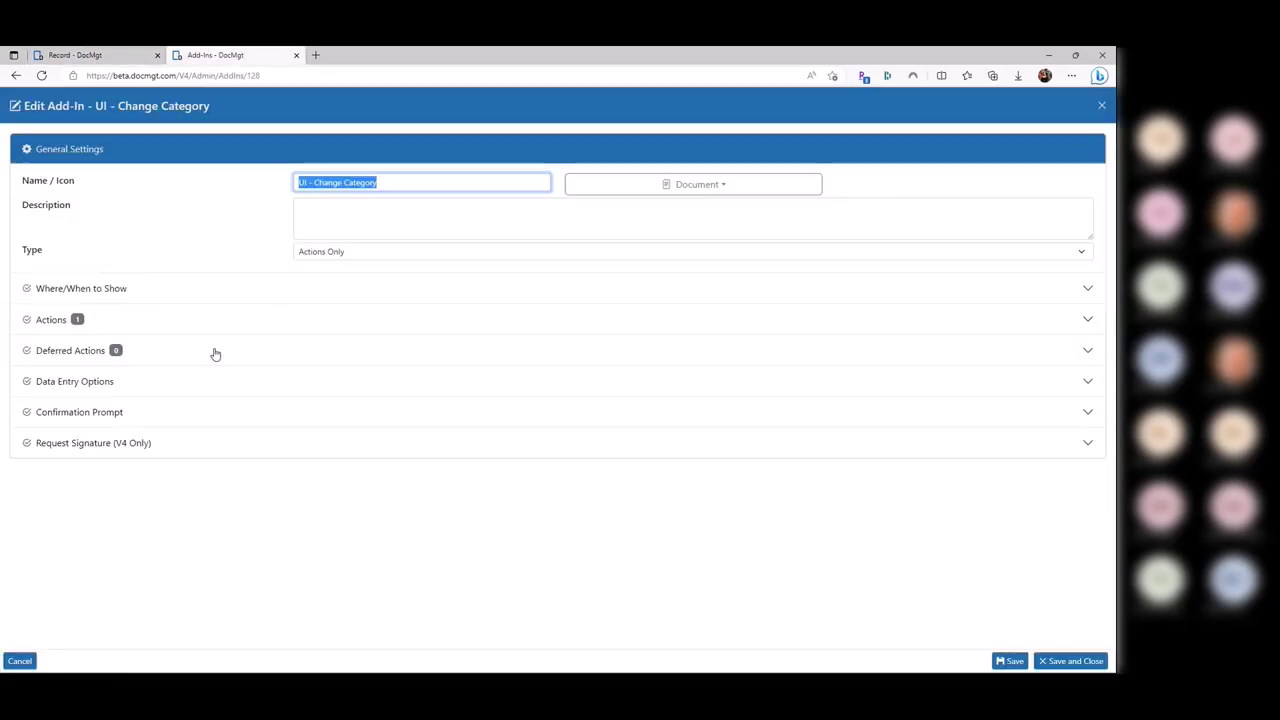
pyautogui.click(115, 321)
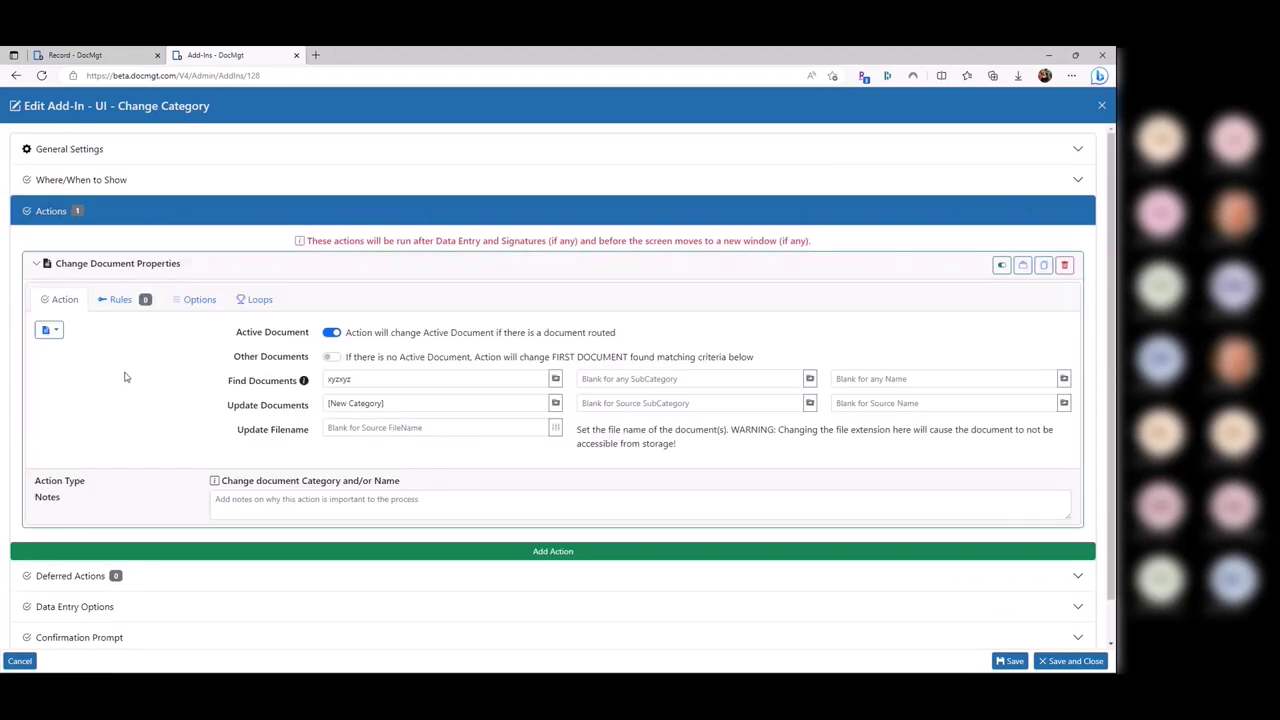
pyautogui.click(126, 60)
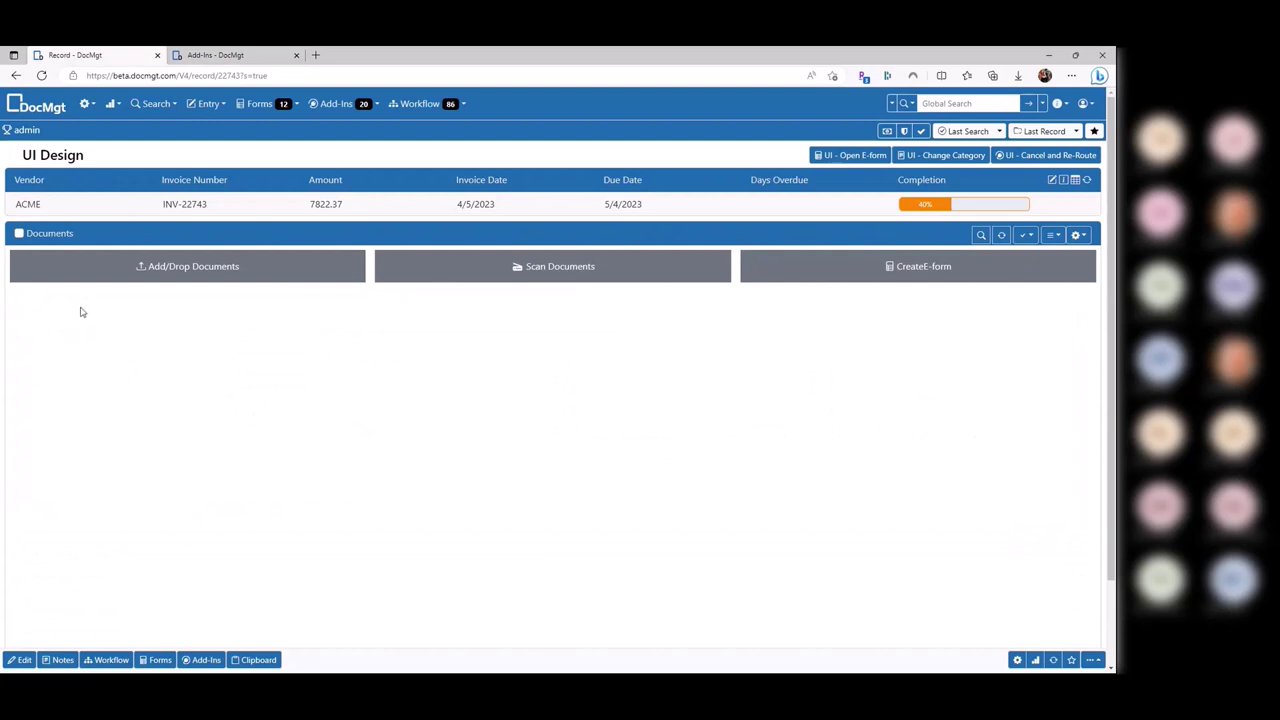
pyautogui.hotkey('ctrl', 'Tab')
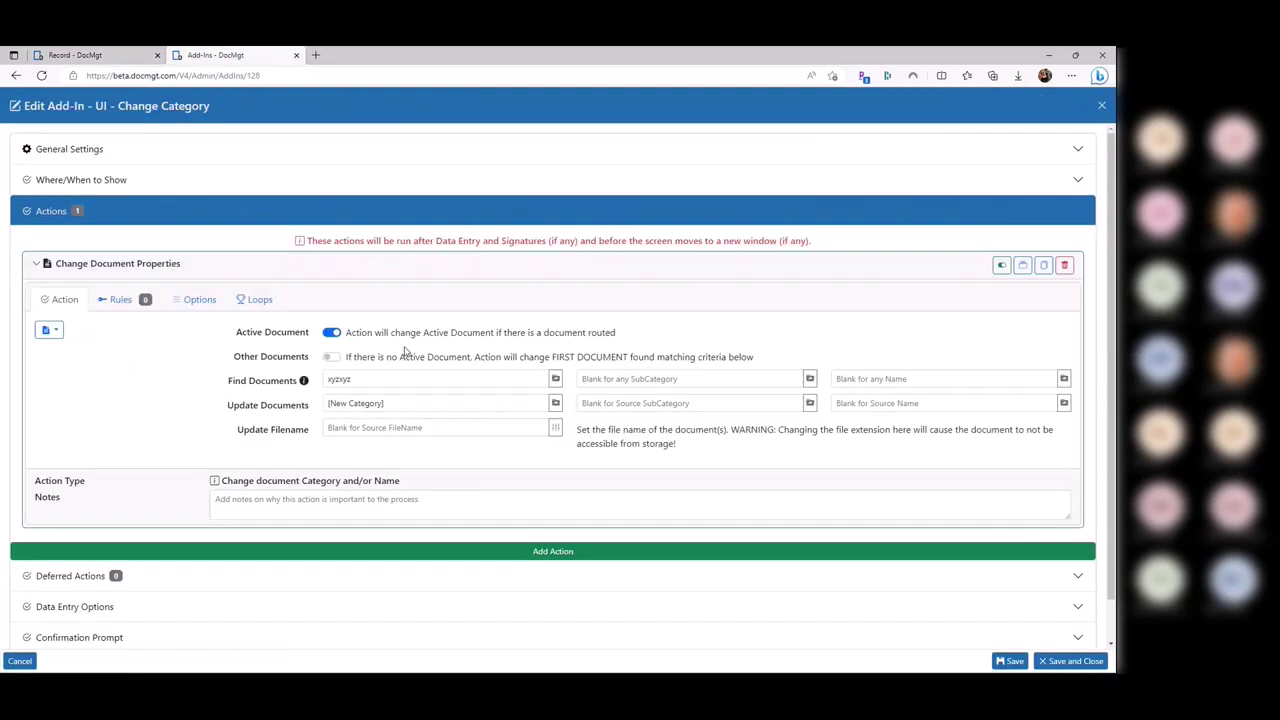
pyautogui.click(404, 403)
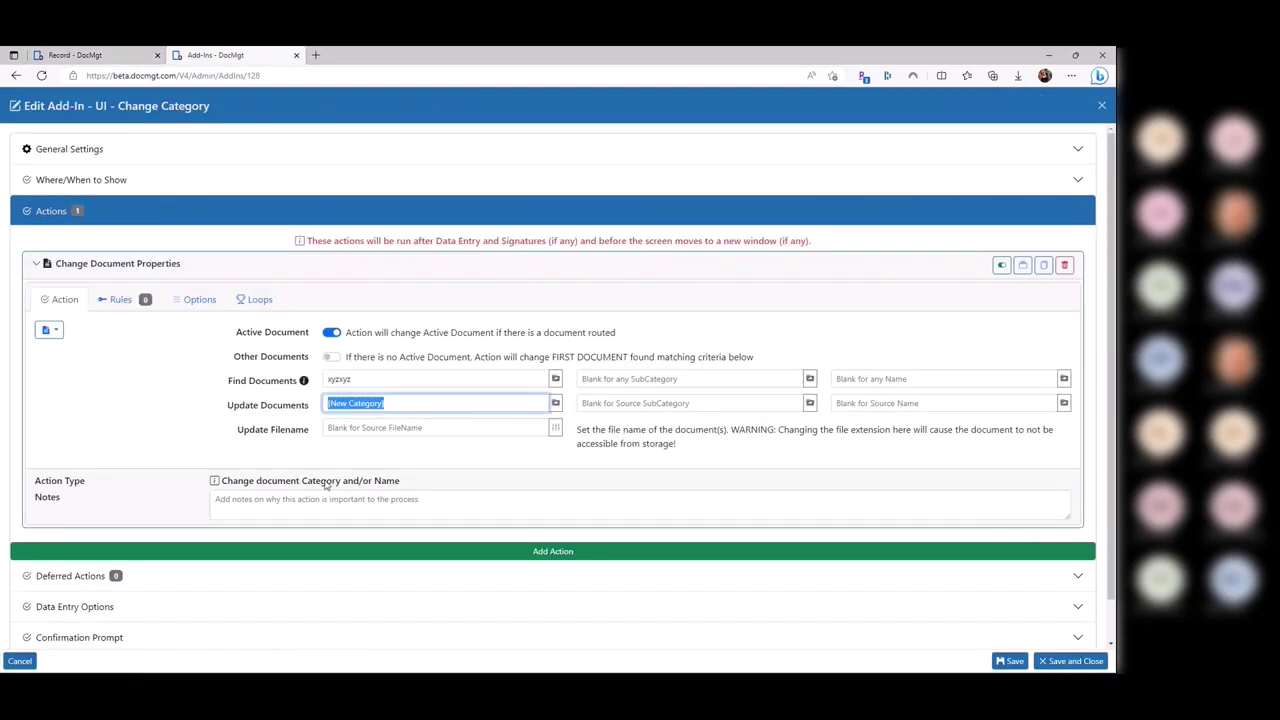
pyautogui.scroll(-1, 263, 549)
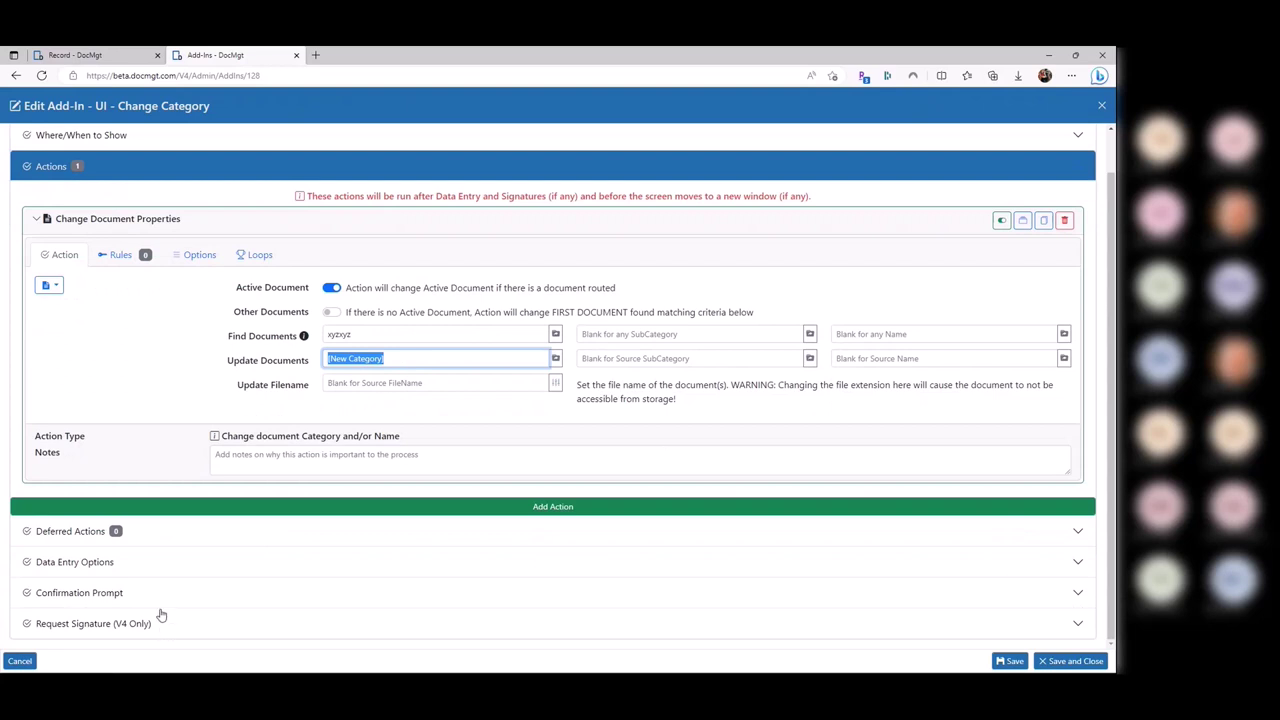
# Examine the New Category prompt and its selectable values in the data entry options of UI - Change Category
pyautogui.click(163, 563)
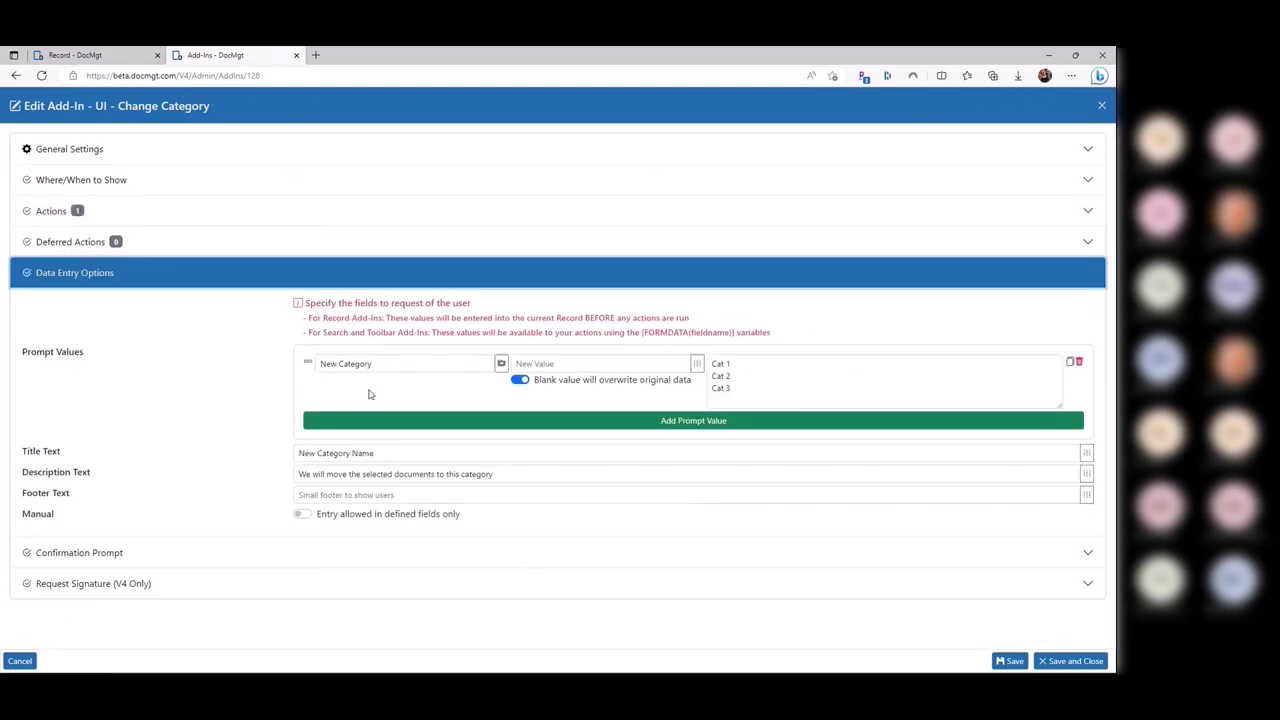
pyautogui.click(412, 363)
pyautogui.click(628, 366)
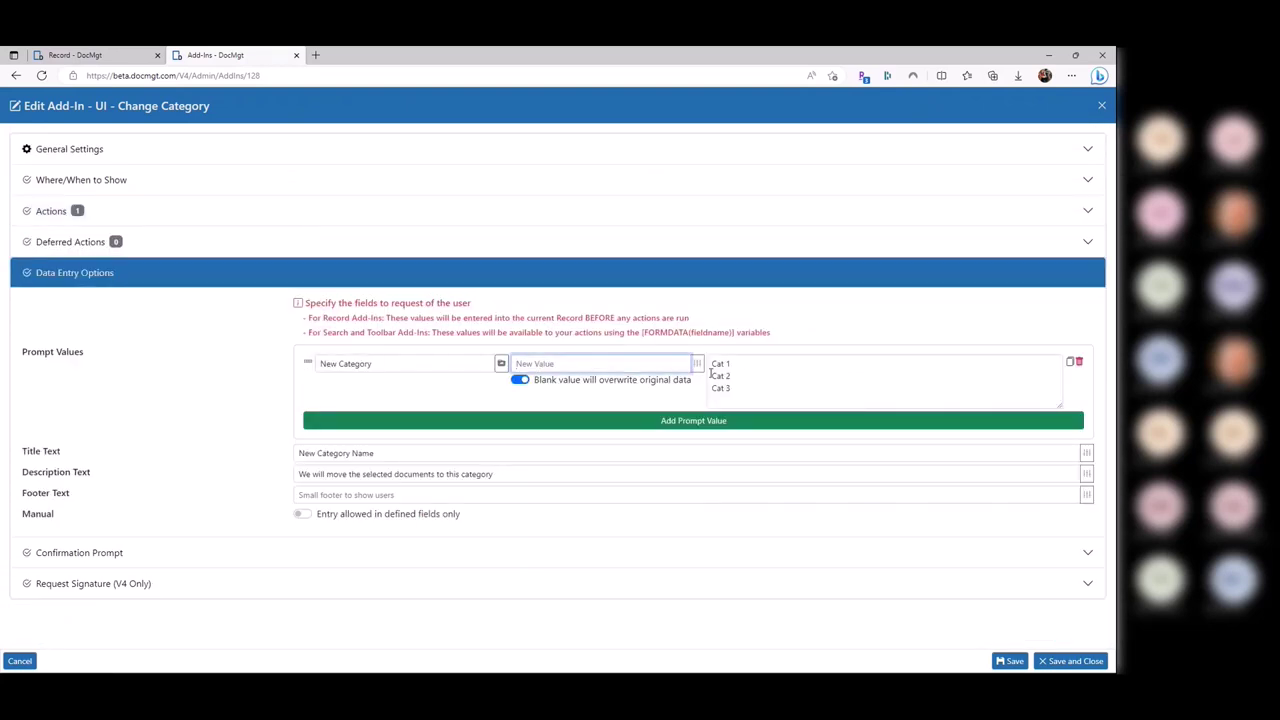
pyautogui.click(724, 368)
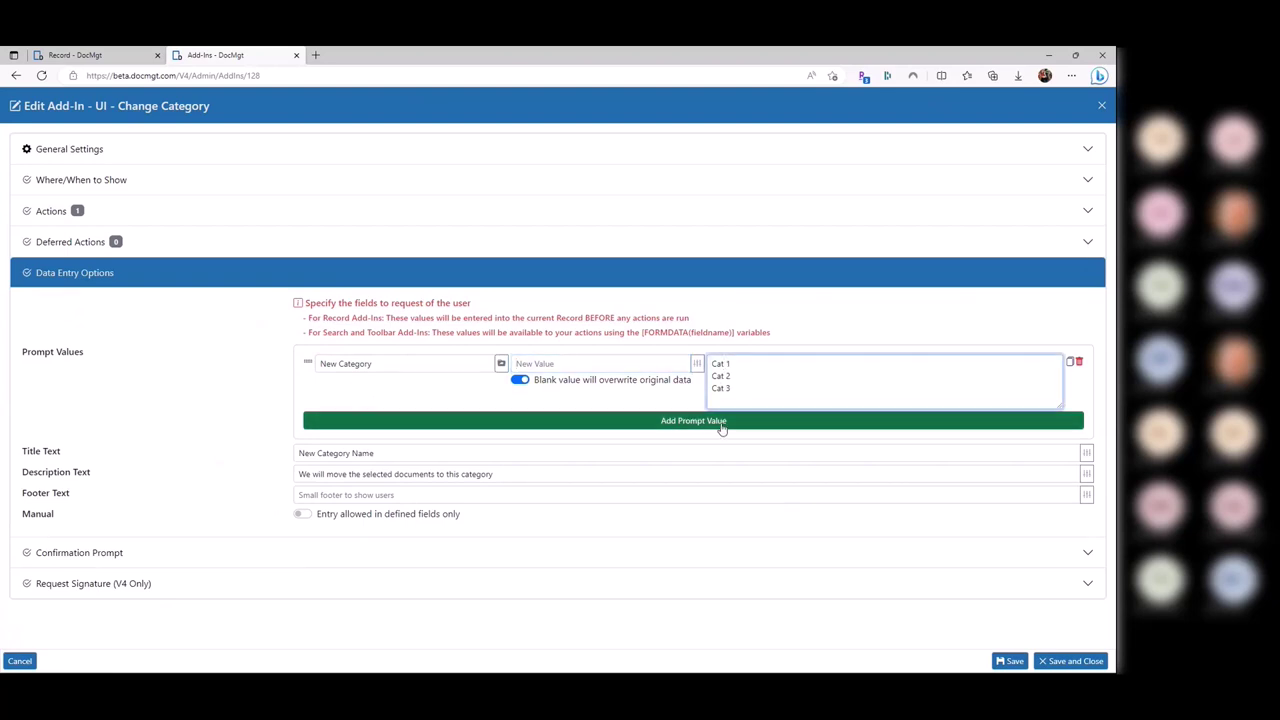
pyautogui.click(418, 367)
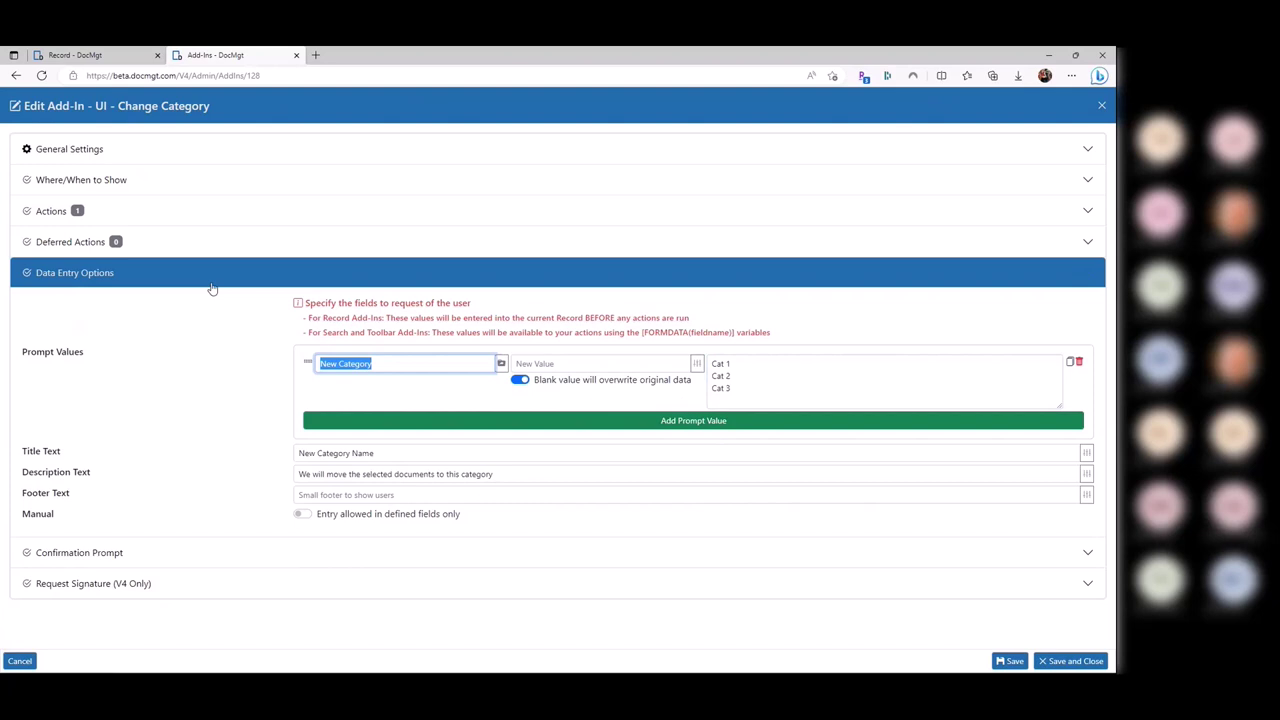
# Review the Active Document, Find Documents and Update Documents settings of the Change Document Properties action, then return to the UI Design record
pyautogui.click(164, 213)
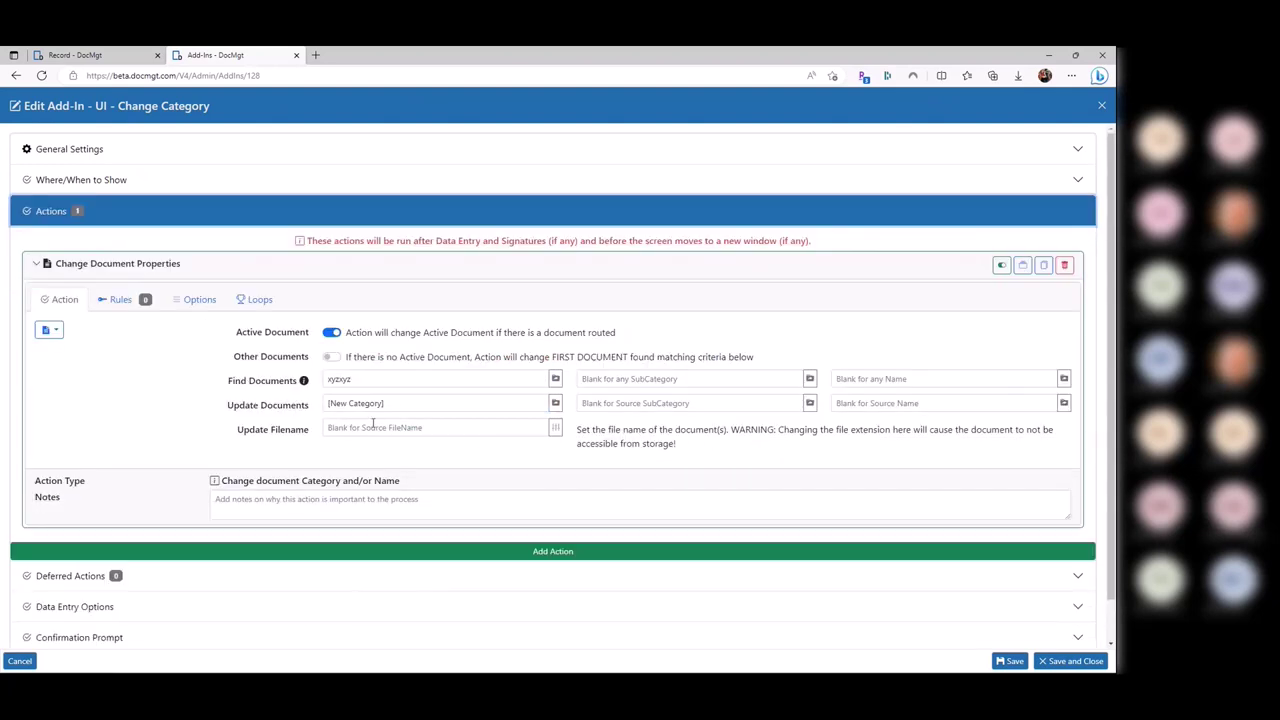
pyautogui.click(411, 403)
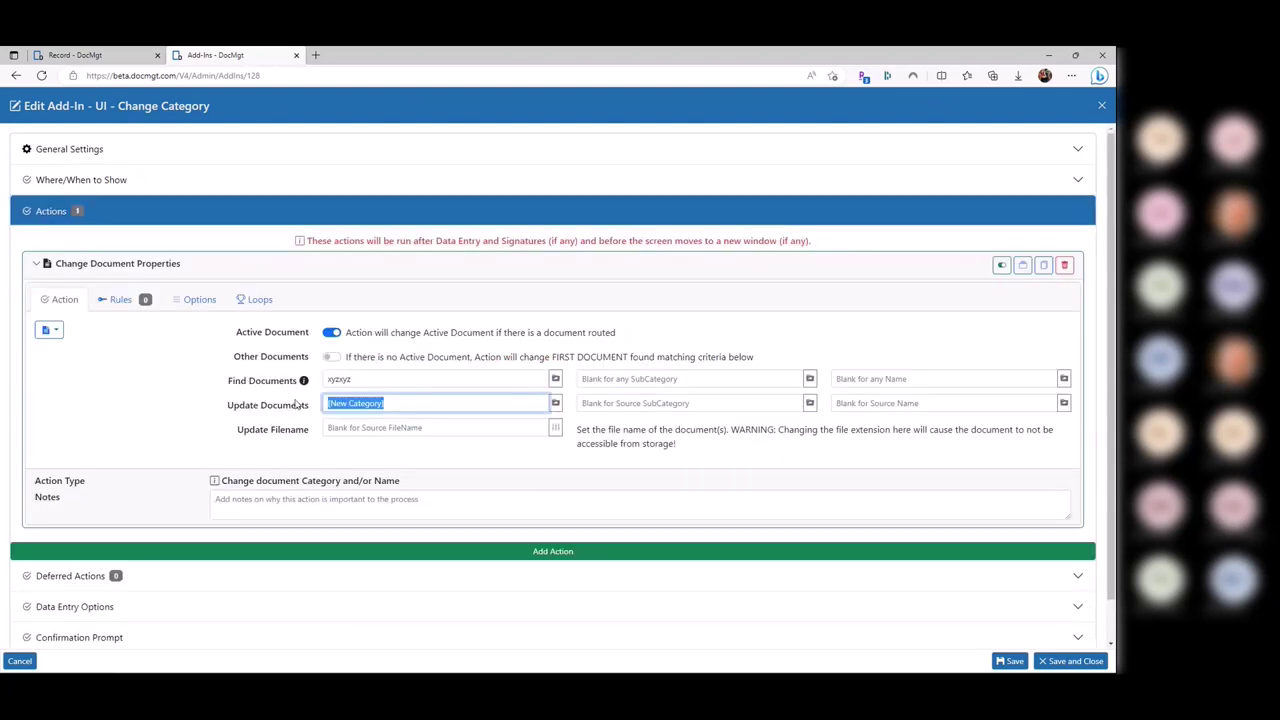
pyautogui.click(331, 333)
pyautogui.click(331, 333)
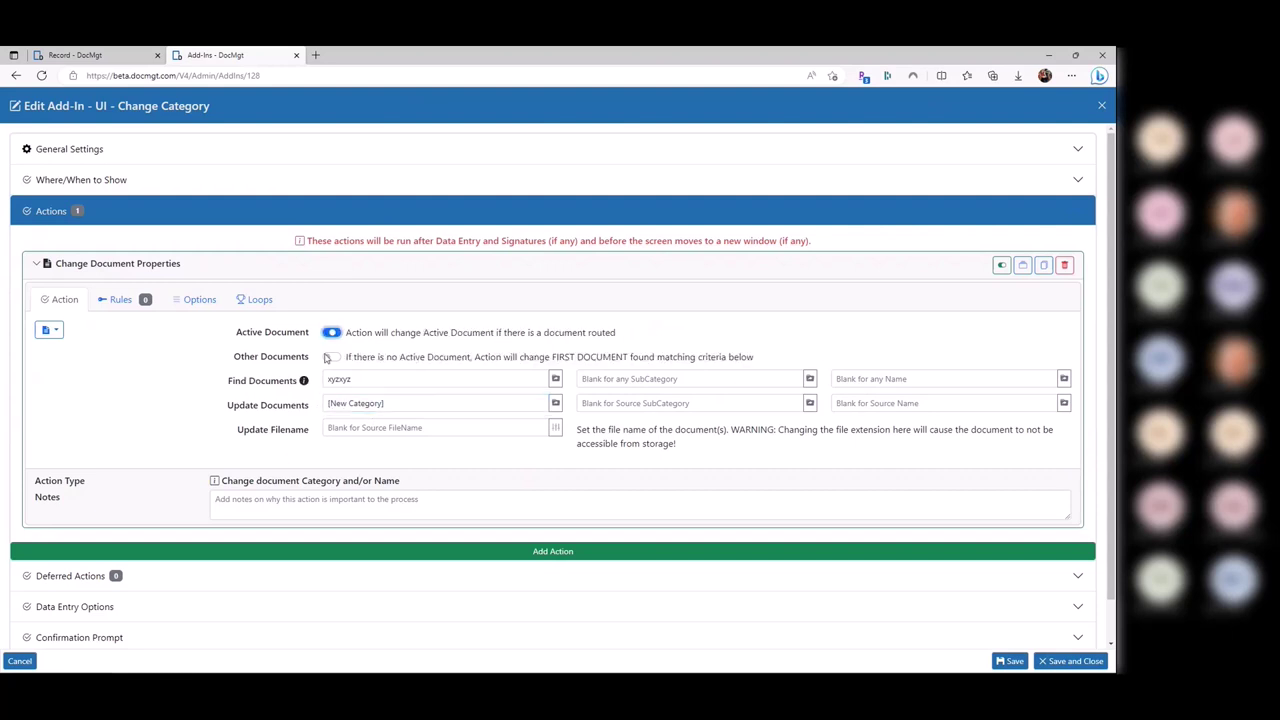
pyautogui.click(340, 380)
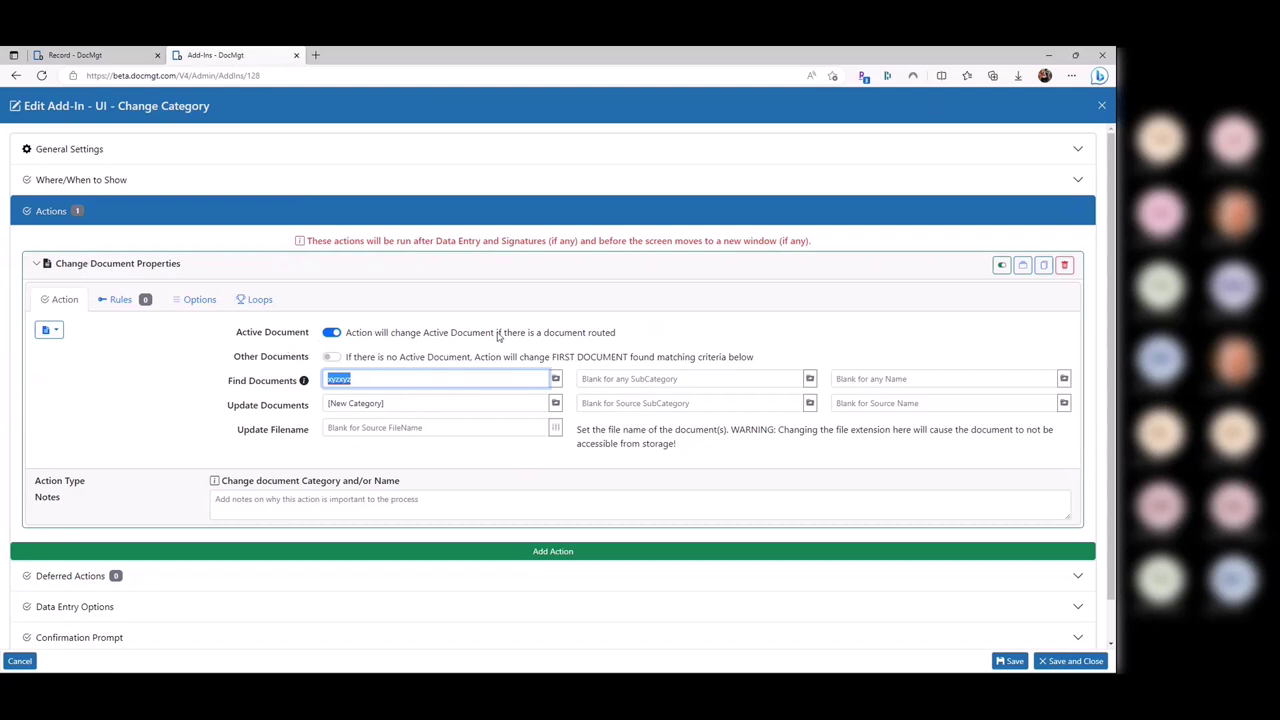
pyautogui.moveTo(494, 334); pyautogui.dragTo(584, 343)
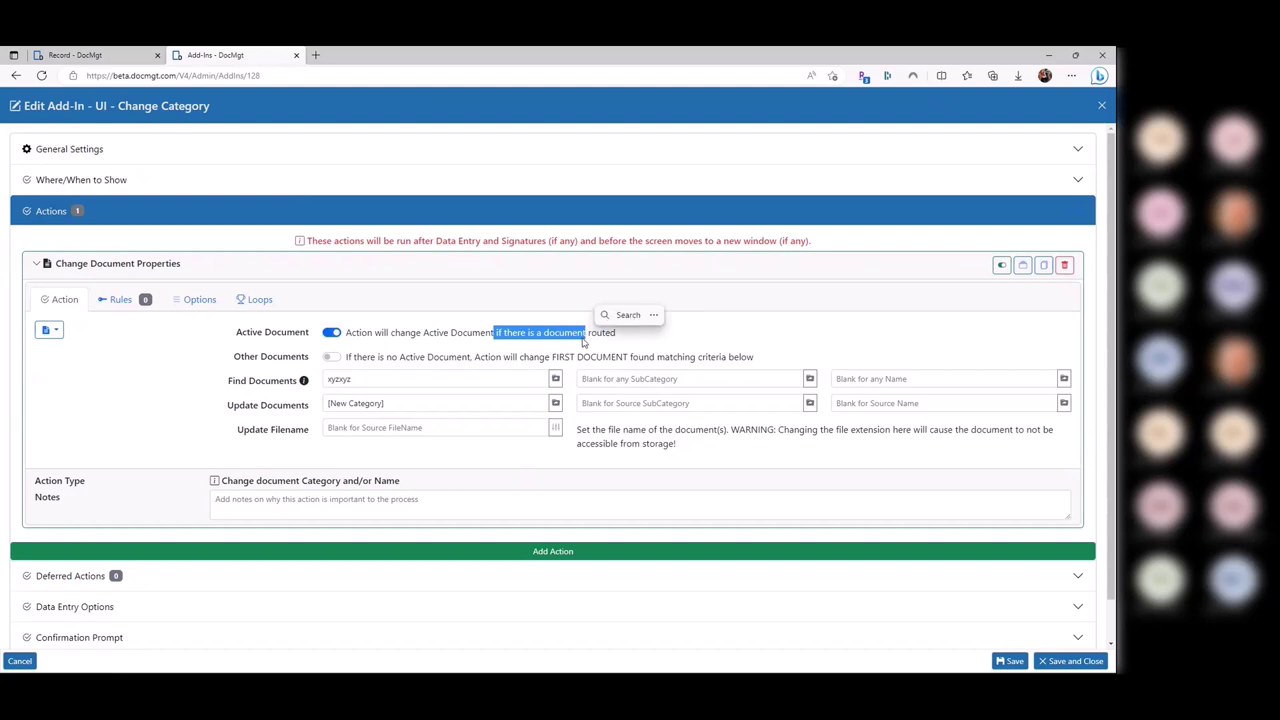
pyautogui.hotkey('ctrl', 'Tab')
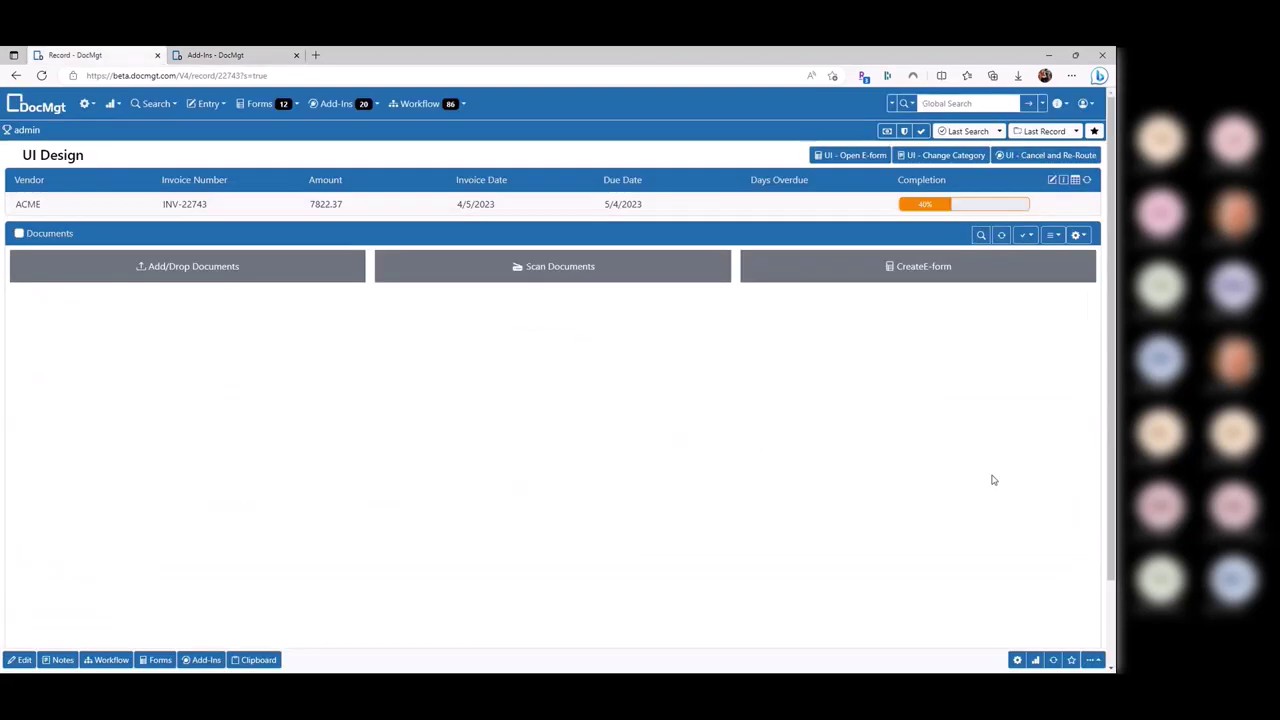
# Set the Find Documents category of the Change Document Properties action to the dummy text "xyzxyz d:asdj hfljkasd flksjalkjd"
pyautogui.hotkey('ctrl', 'Tab')
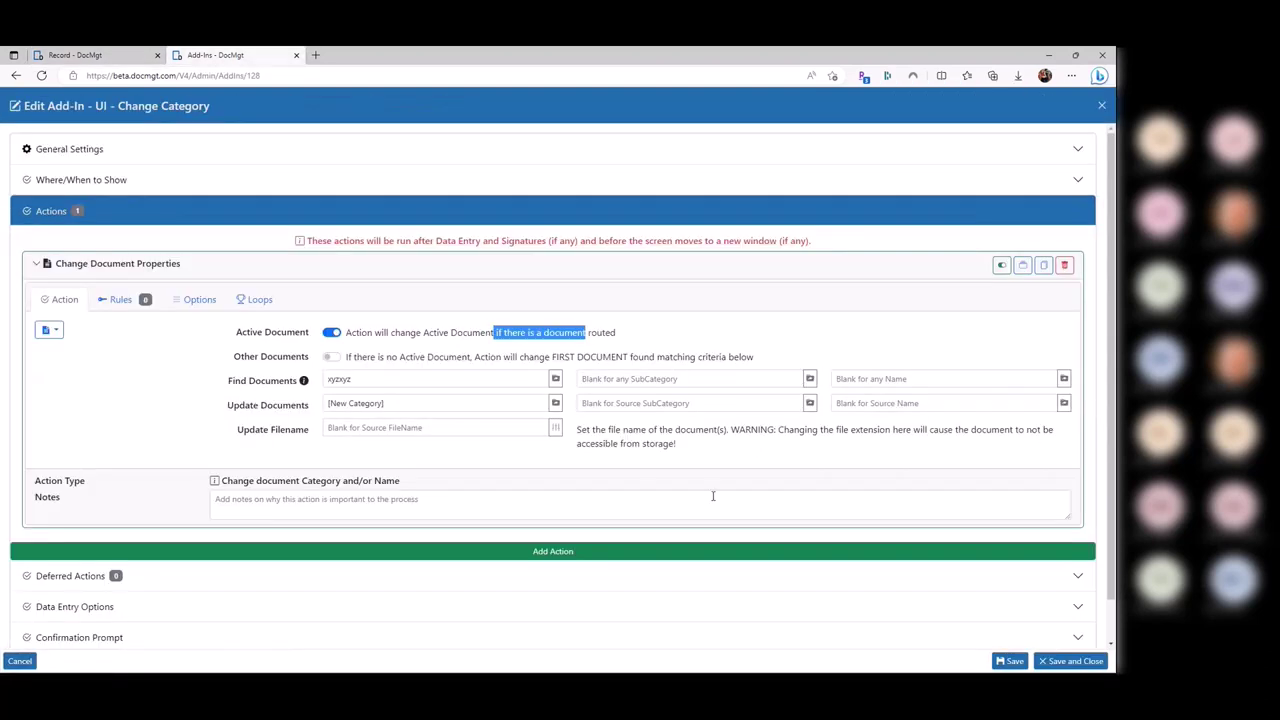
pyautogui.doubleClick(343, 379)
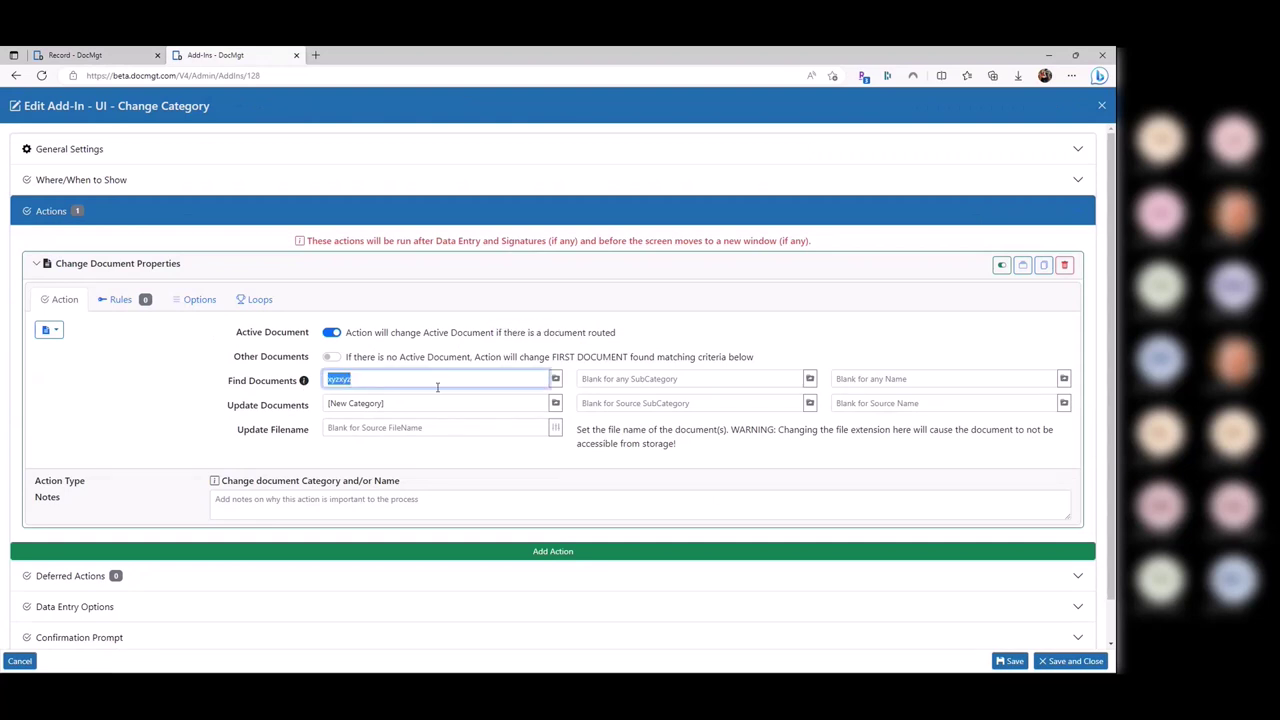
pyautogui.press('BackSpace')
pyautogui.write('xyzxyz')
pyautogui.click(197, 390)
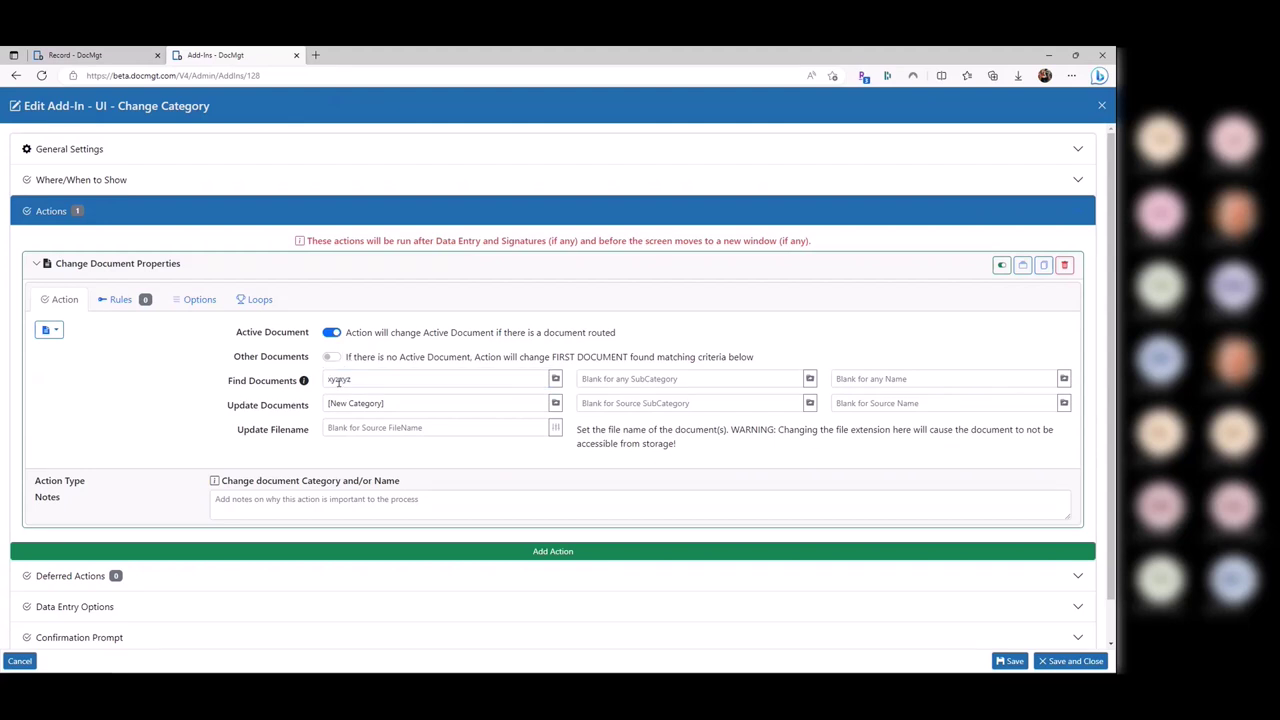
pyautogui.doubleClick(339, 380)
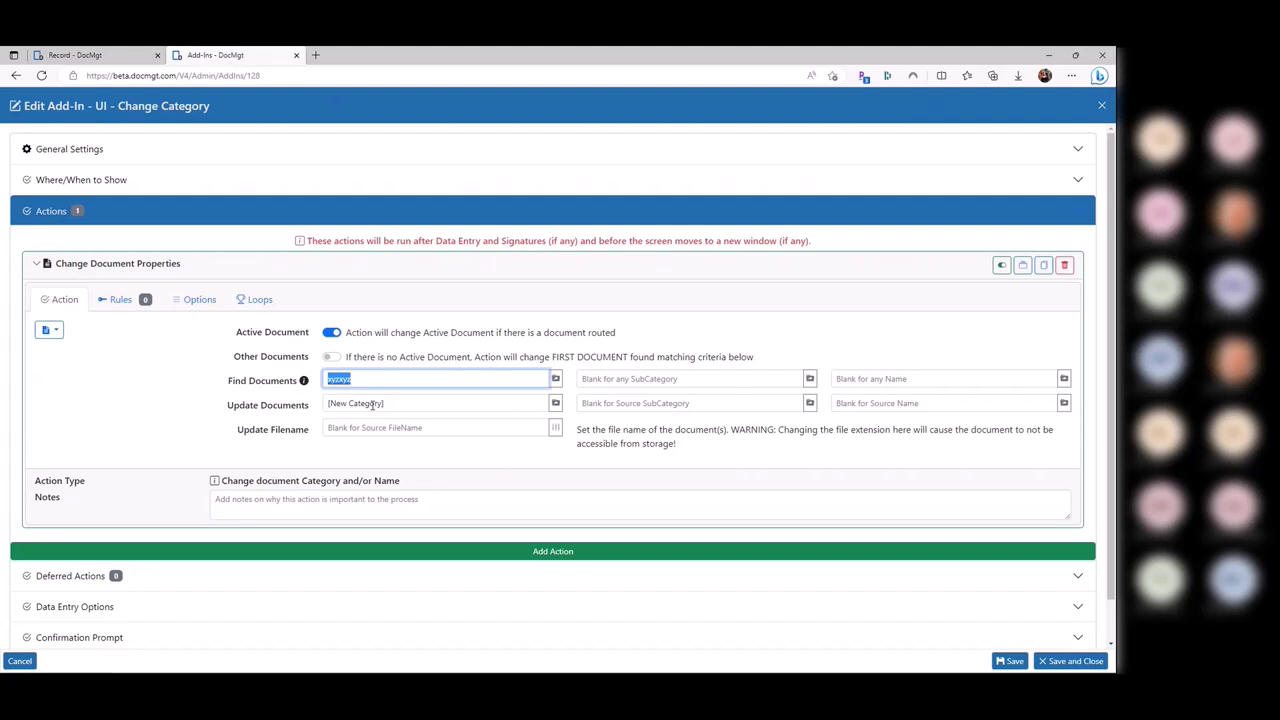
pyautogui.press('End')
pyautogui.write('d:asdj hfljkasd flksjalkjd')
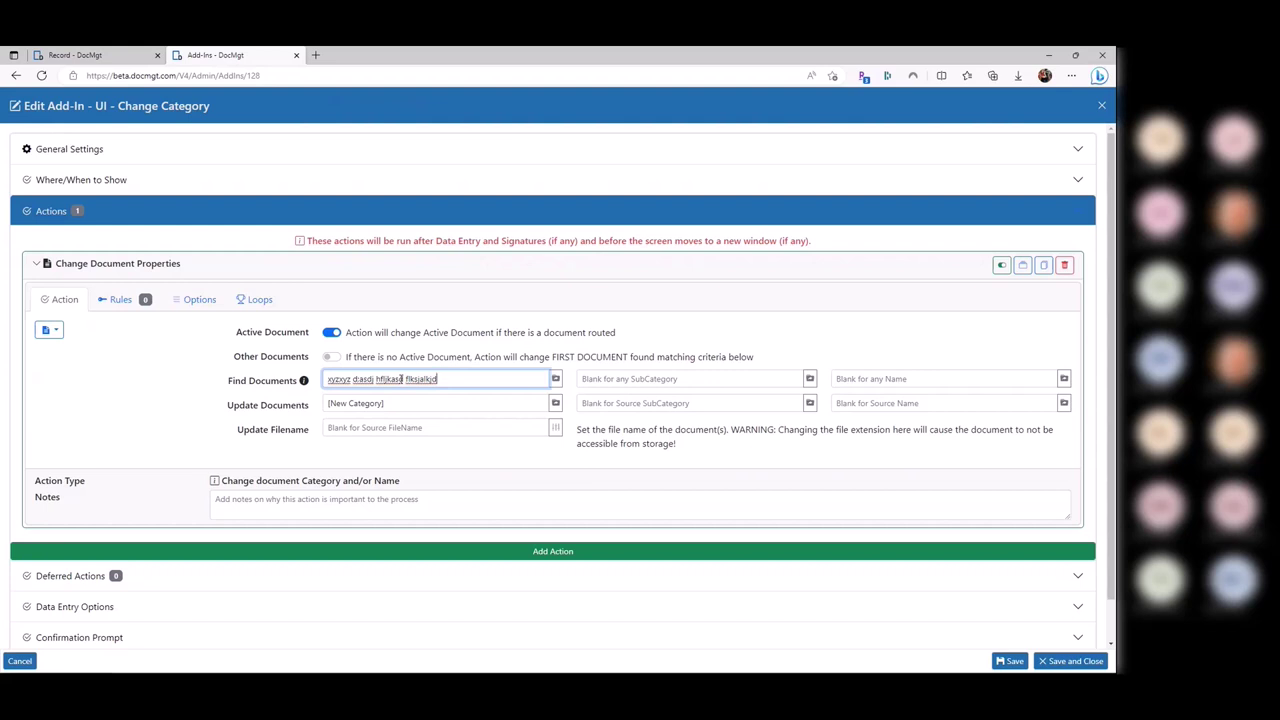
# Add a Record Field Update action to UI - Change Category, then close the add-in without saving
pyautogui.click(196, 420)
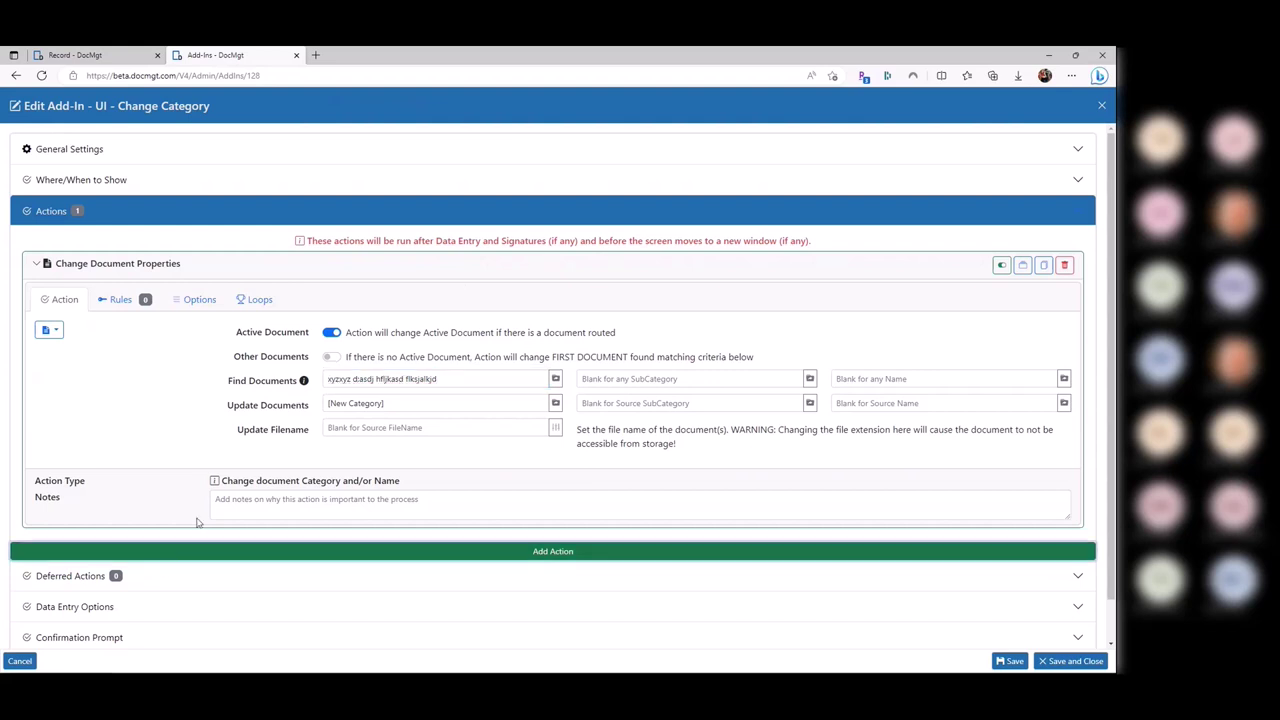
pyautogui.scroll(-1, 144, 515)
pyautogui.click(144, 510)
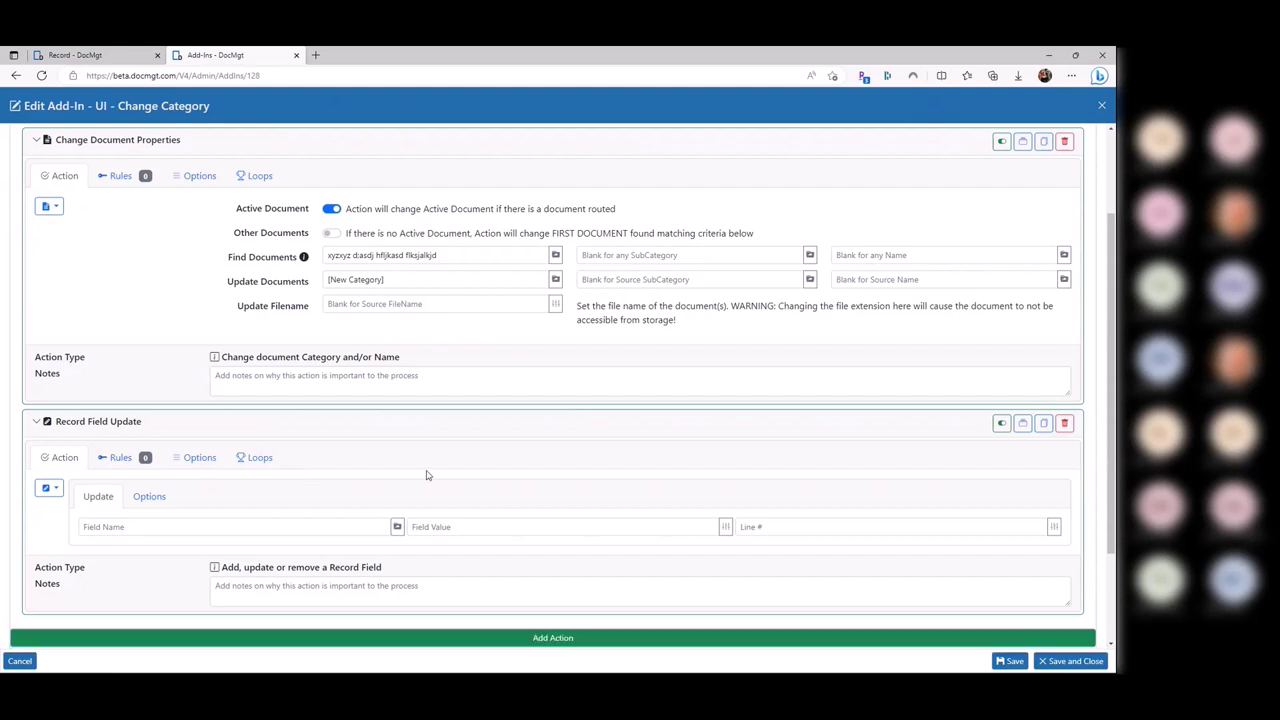
pyautogui.press('Escape')
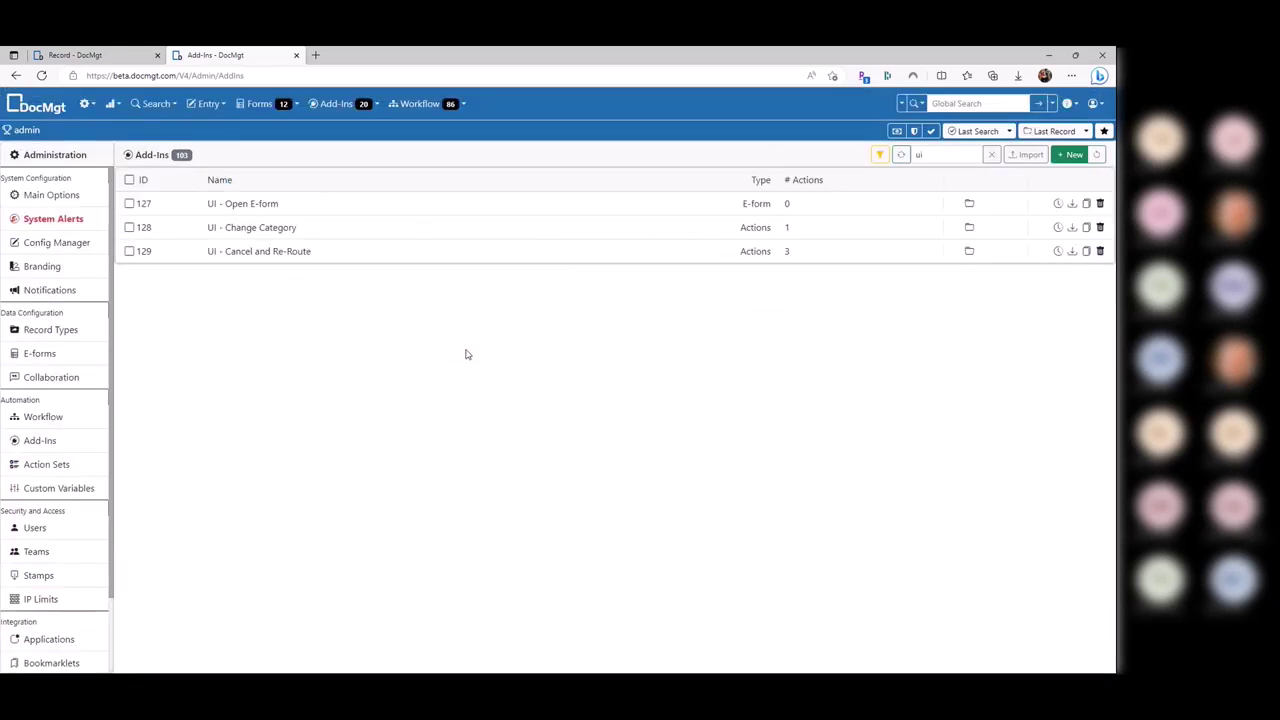
# Open the UI - Cancel and Re-Route add-in and expand its Record Multi-Value Update action
pyautogui.hotkey('ctrl', 'shift', 'Tab')
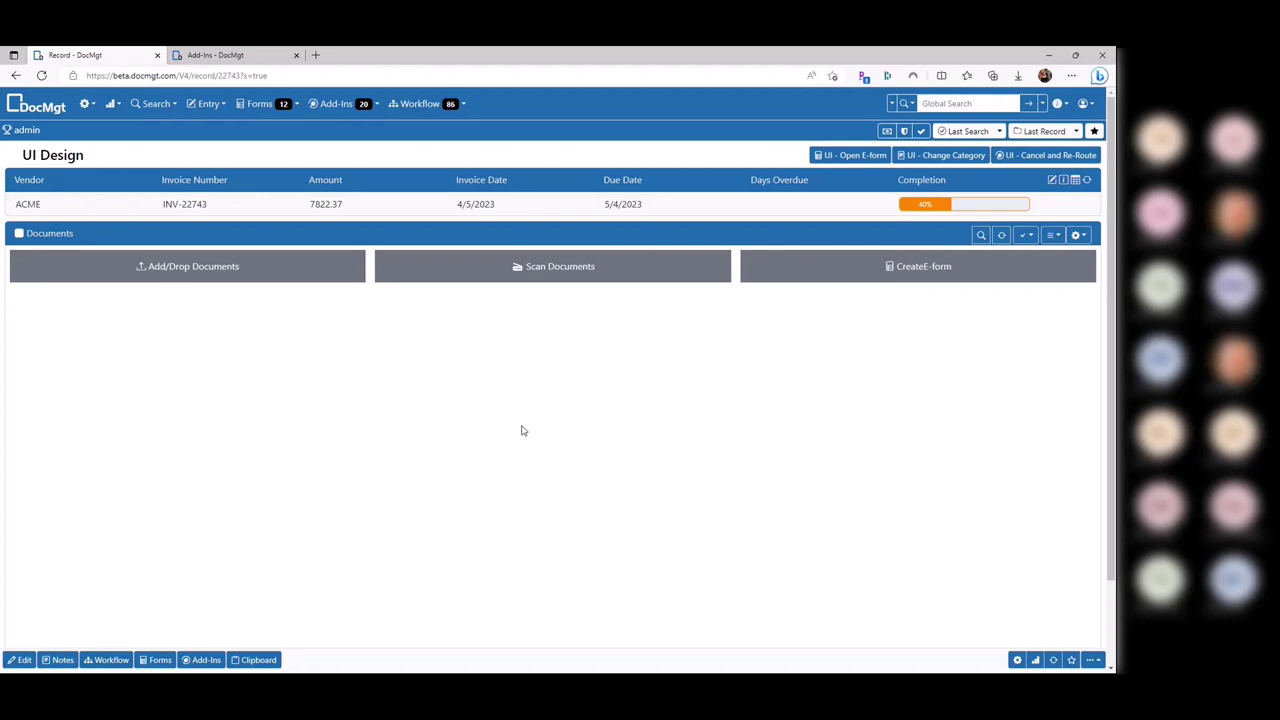
pyautogui.hotkey('ctrl', 'Tab')
pyautogui.click(283, 252)
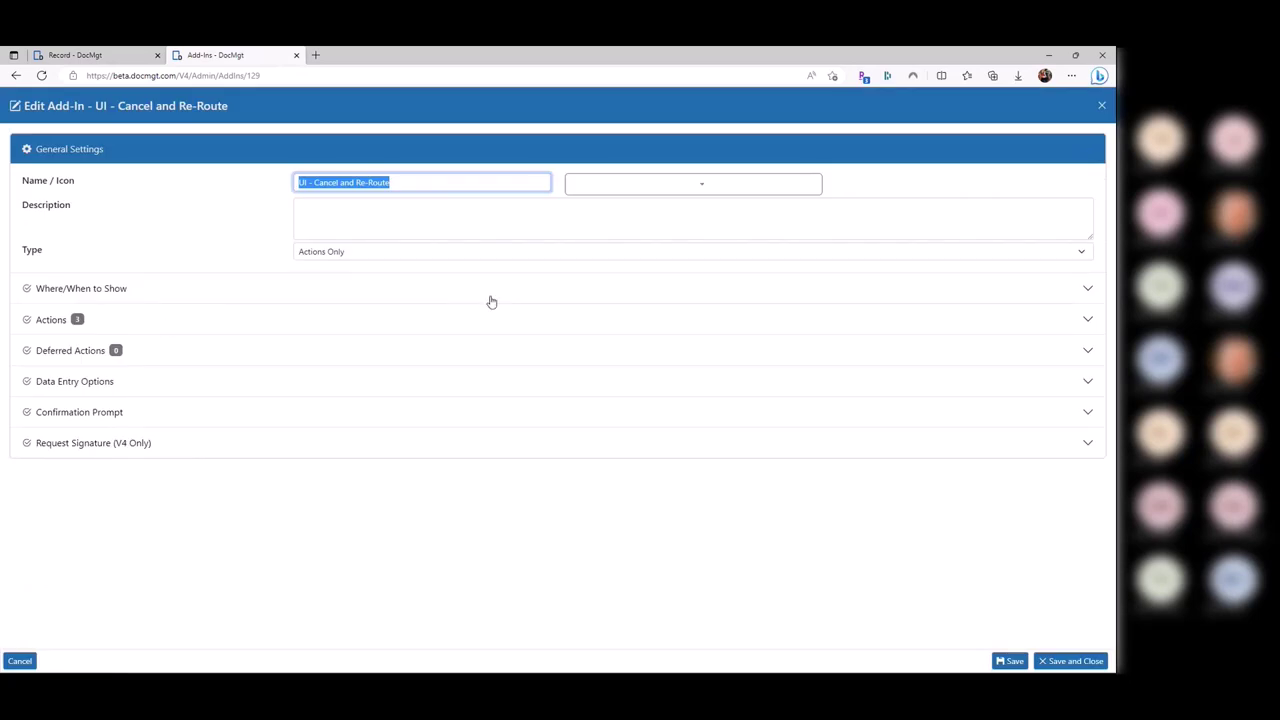
pyautogui.click(149, 320)
pyautogui.click(137, 266)
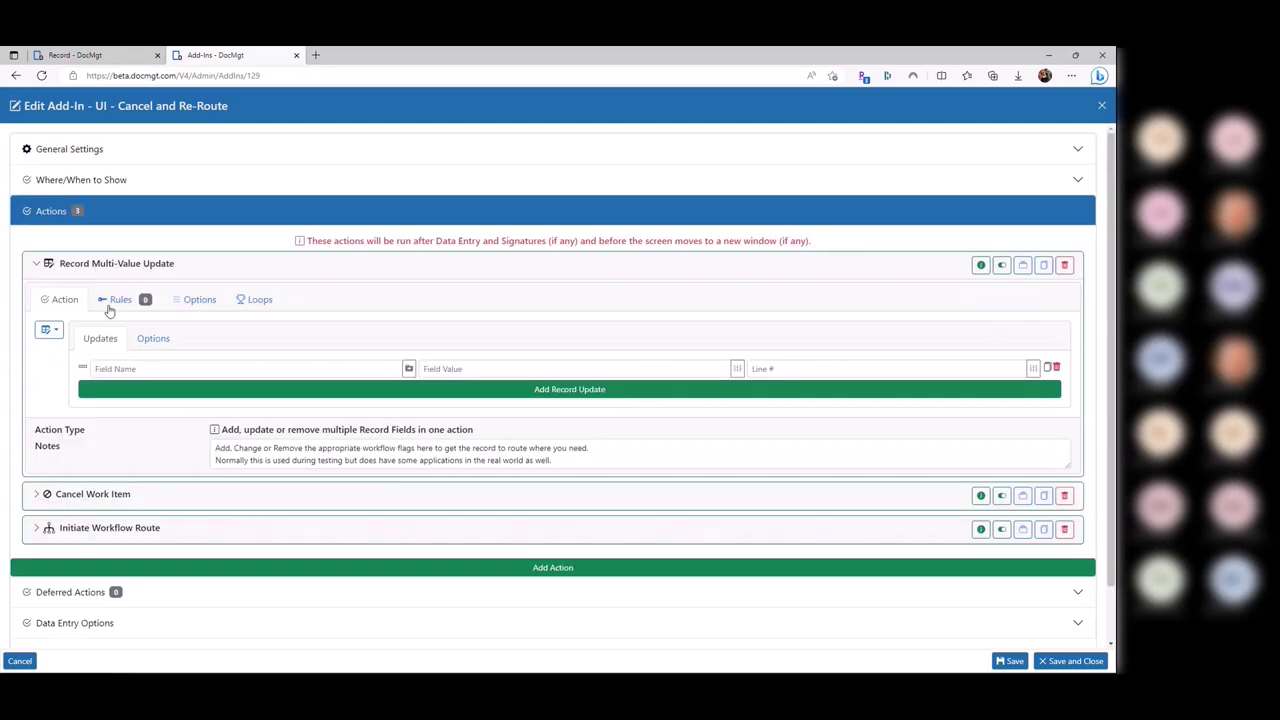
# In the Record Multi-Value Update action, set the first field update to Approval with the value [DEL]
pyautogui.click(209, 367)
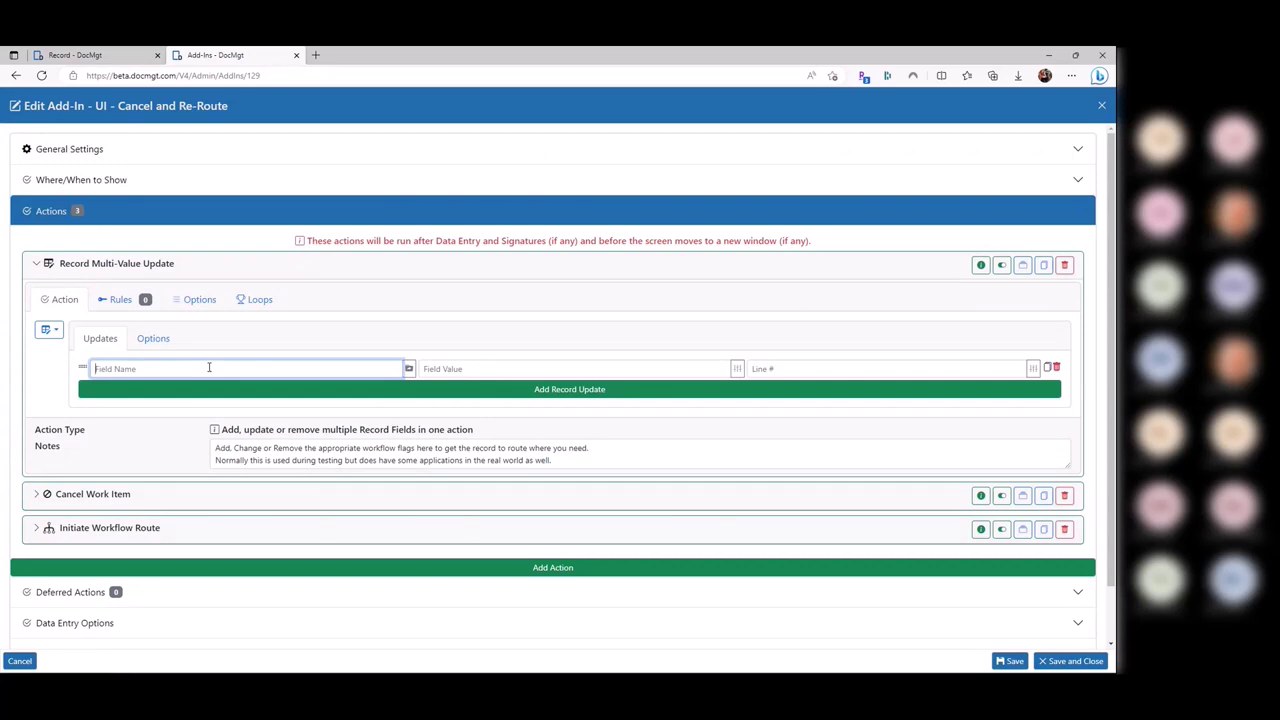
pyautogui.write('Approval')
pyautogui.press('Tab')
pyautogui.write('[')
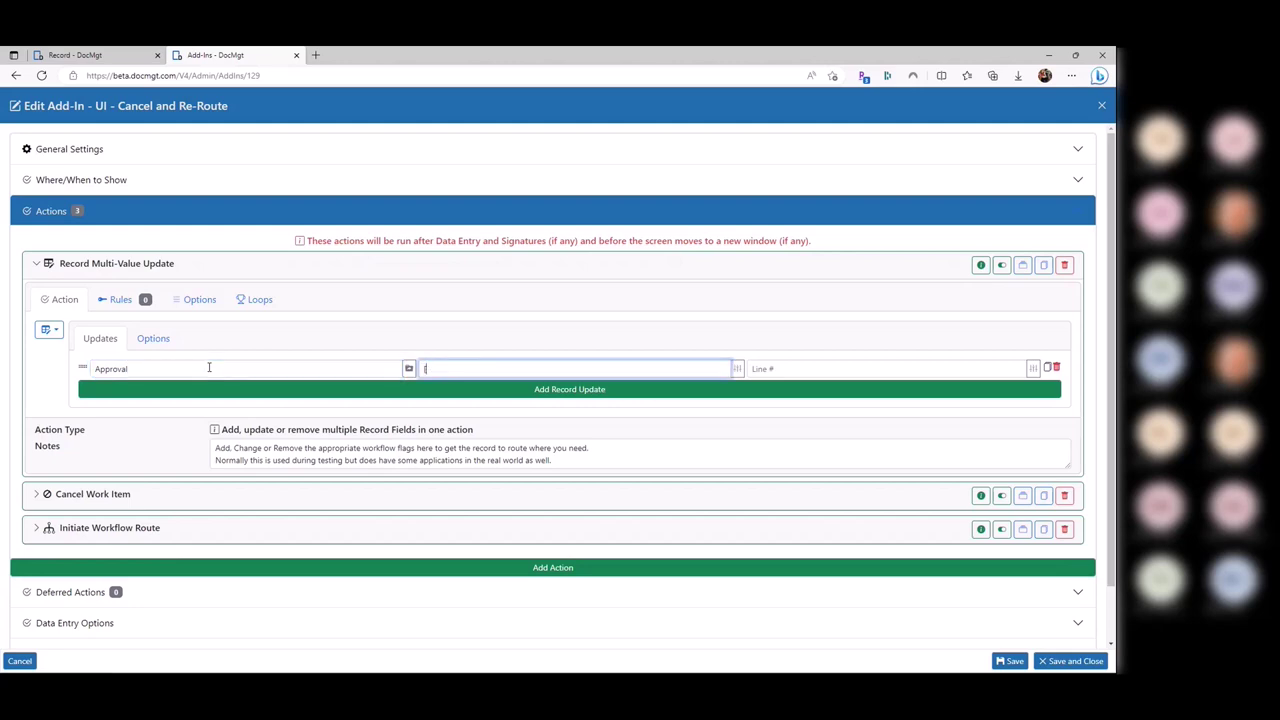
pyautogui.write('DEL]')
# Add a second record update for the Exported field with the value [DEL]
pyautogui.click(170, 389)
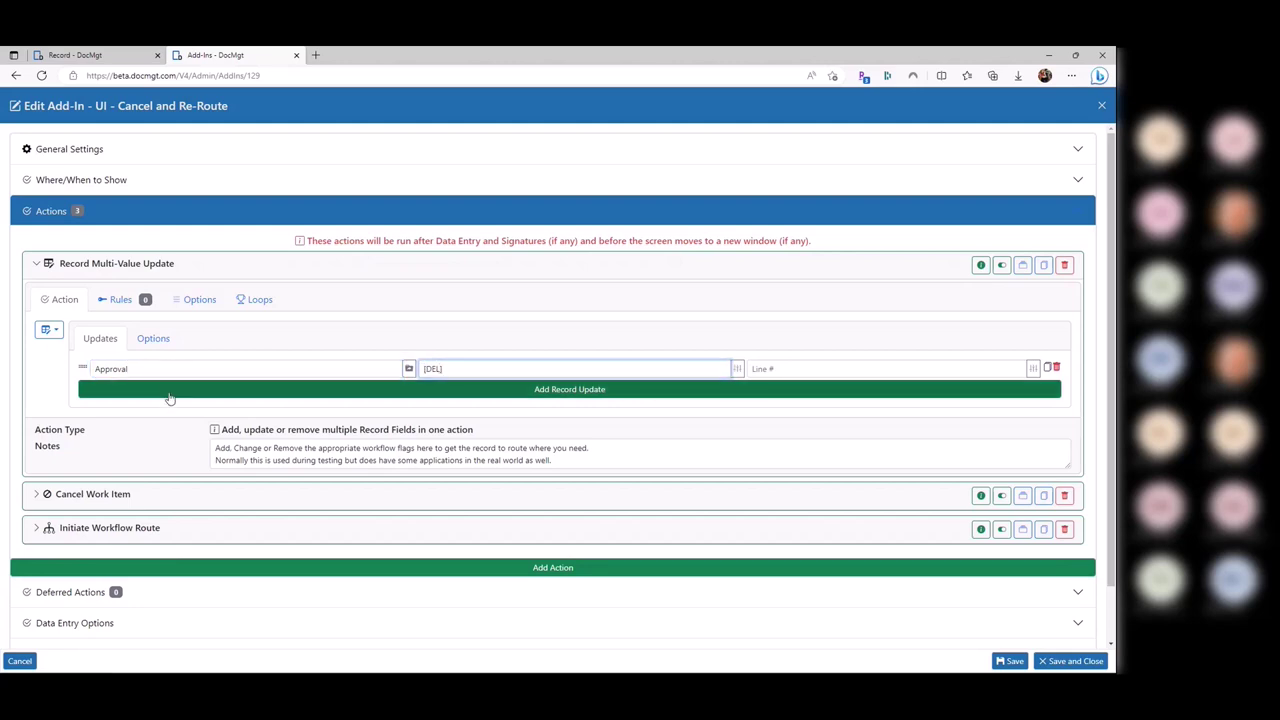
pyautogui.write('Exported')
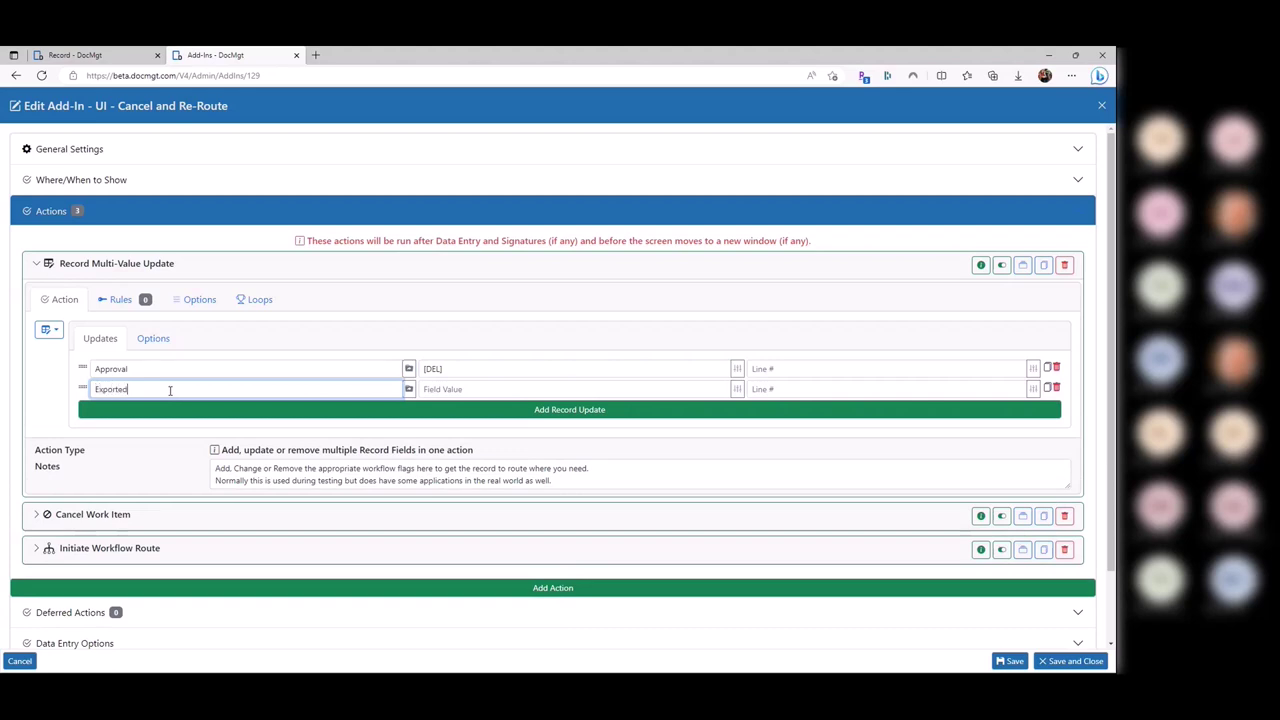
pyautogui.press('Tab')
pyautogui.write('[DEL]')
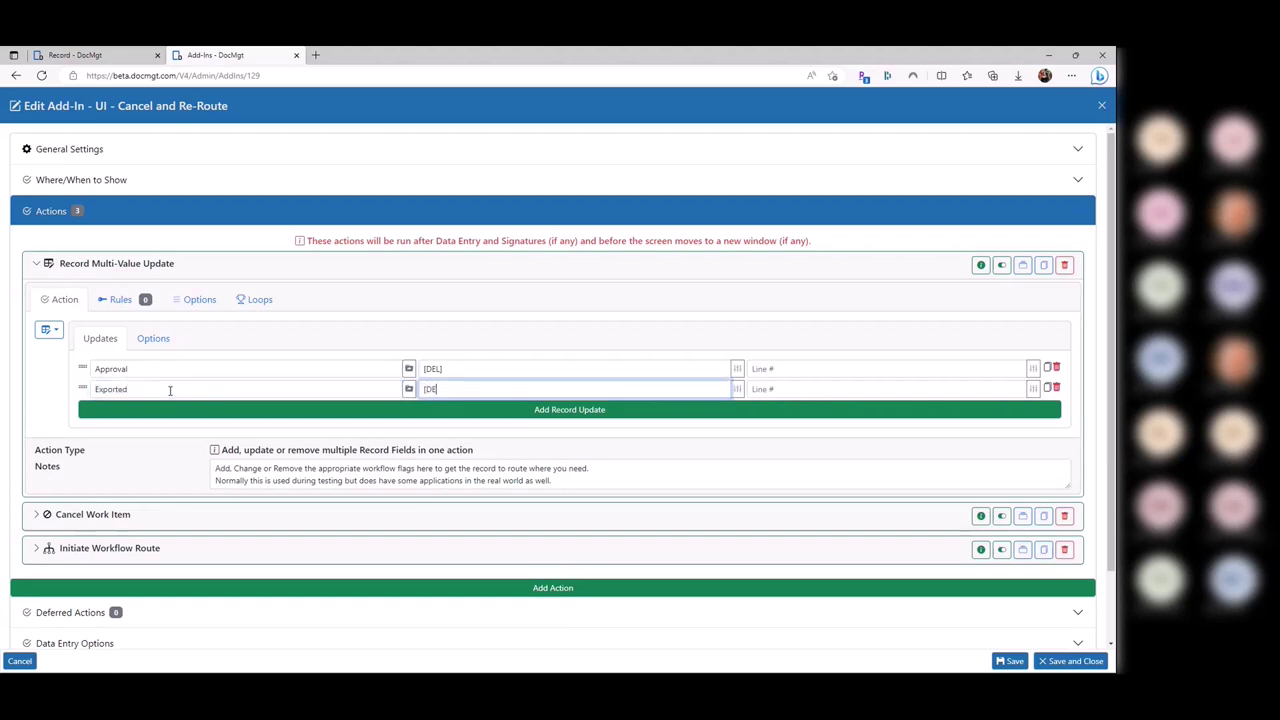
pyautogui.click(150, 391)
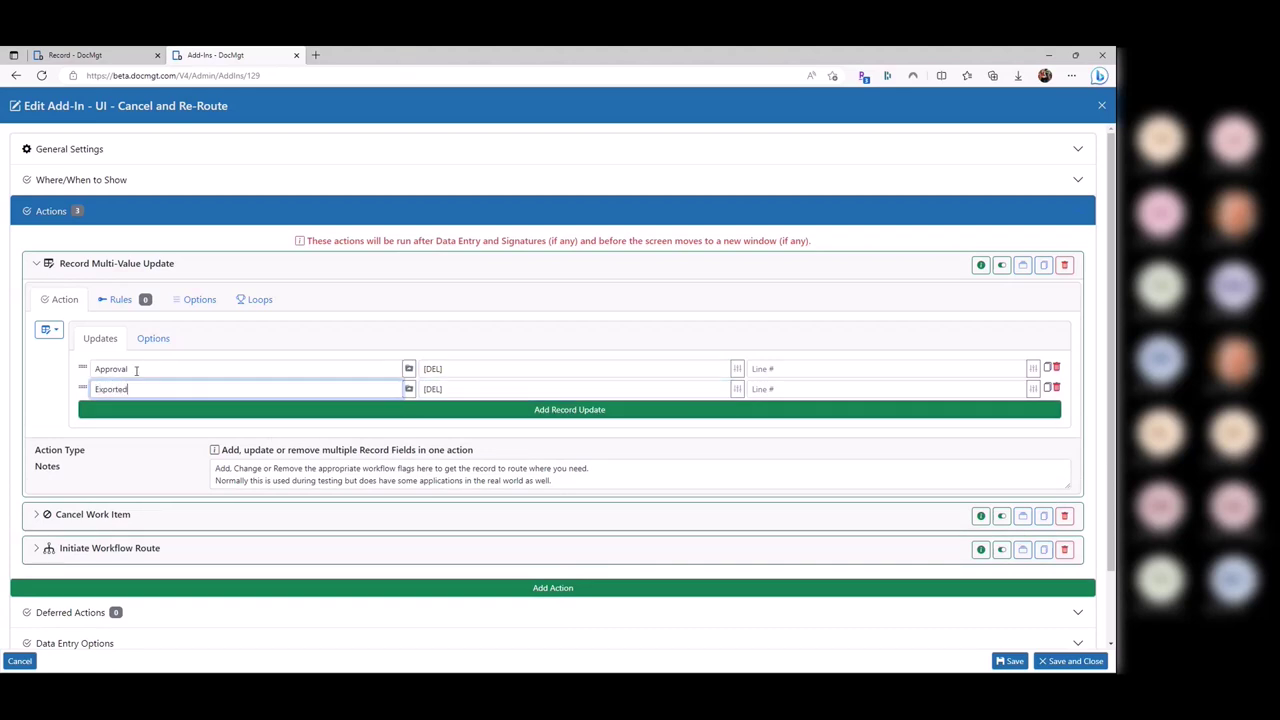
pyautogui.click(138, 369)
pyautogui.click(145, 389)
# Expand the Cancel Work Item and Initiate Workflow Route actions and review their settings
pyautogui.scroll(-1, 200, 412)
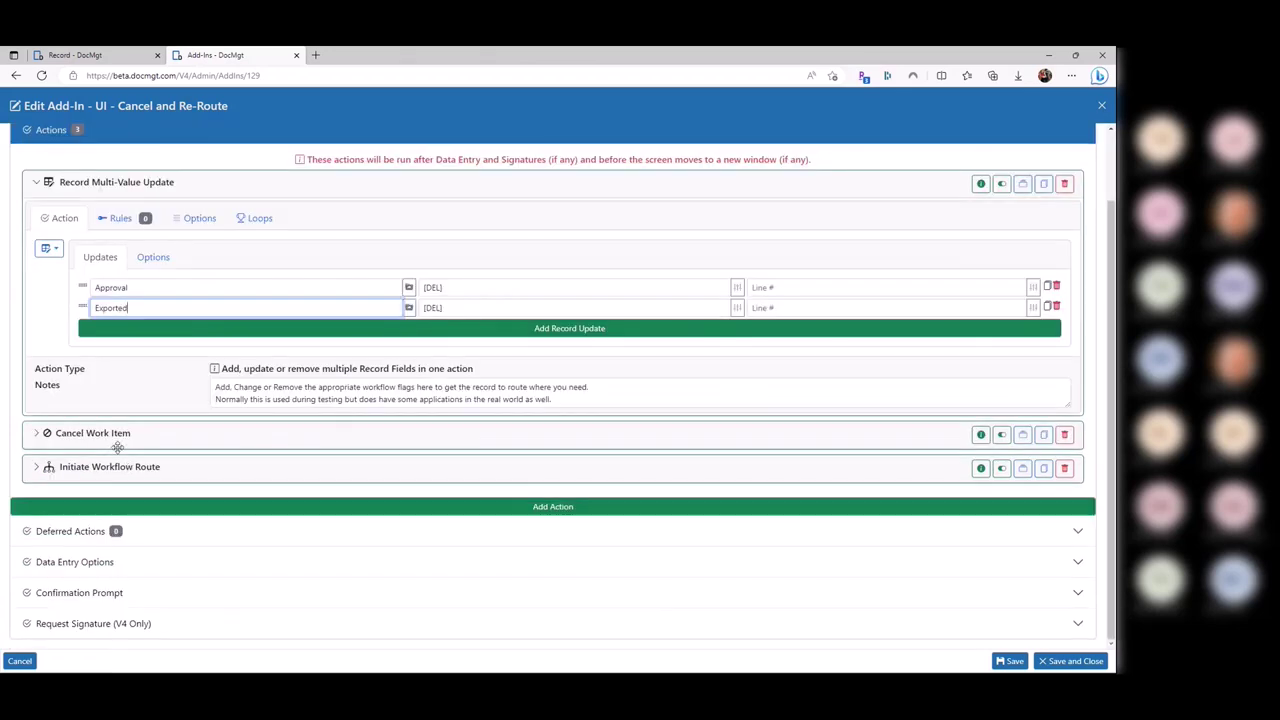
pyautogui.click(117, 432)
pyautogui.scroll(-2, 126, 404)
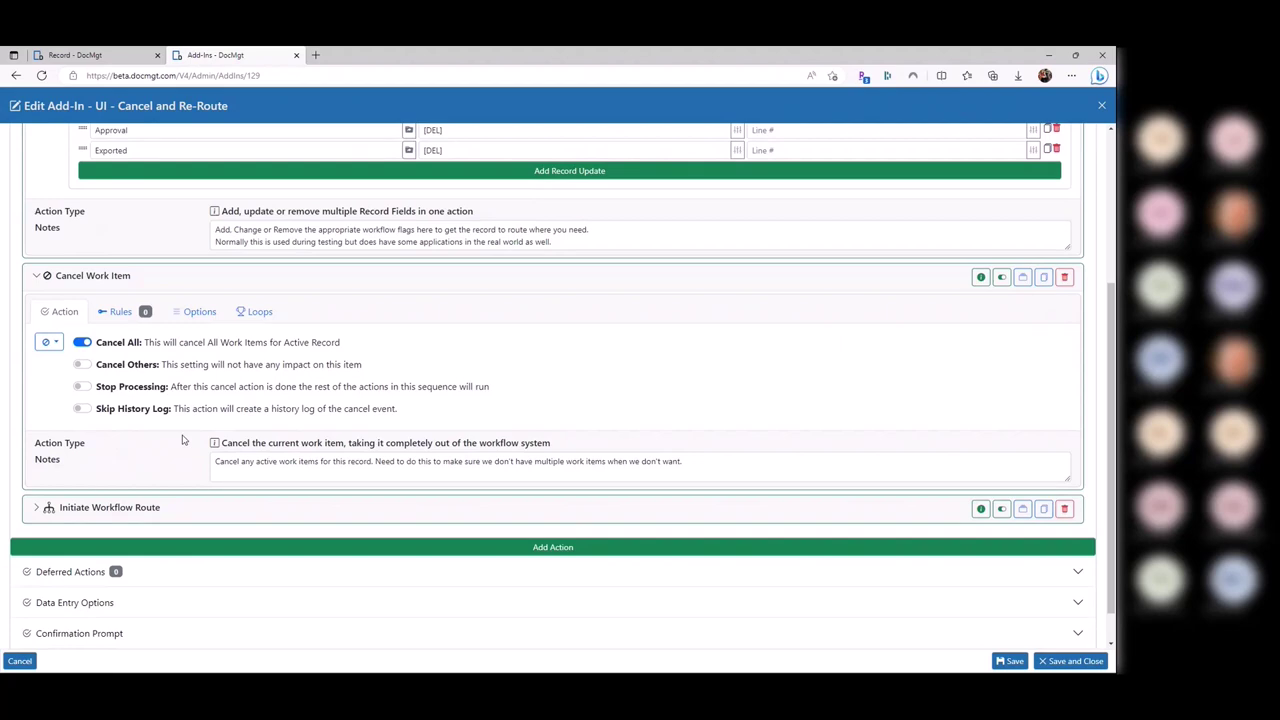
pyautogui.click(137, 508)
pyautogui.scroll(-2, 150, 480)
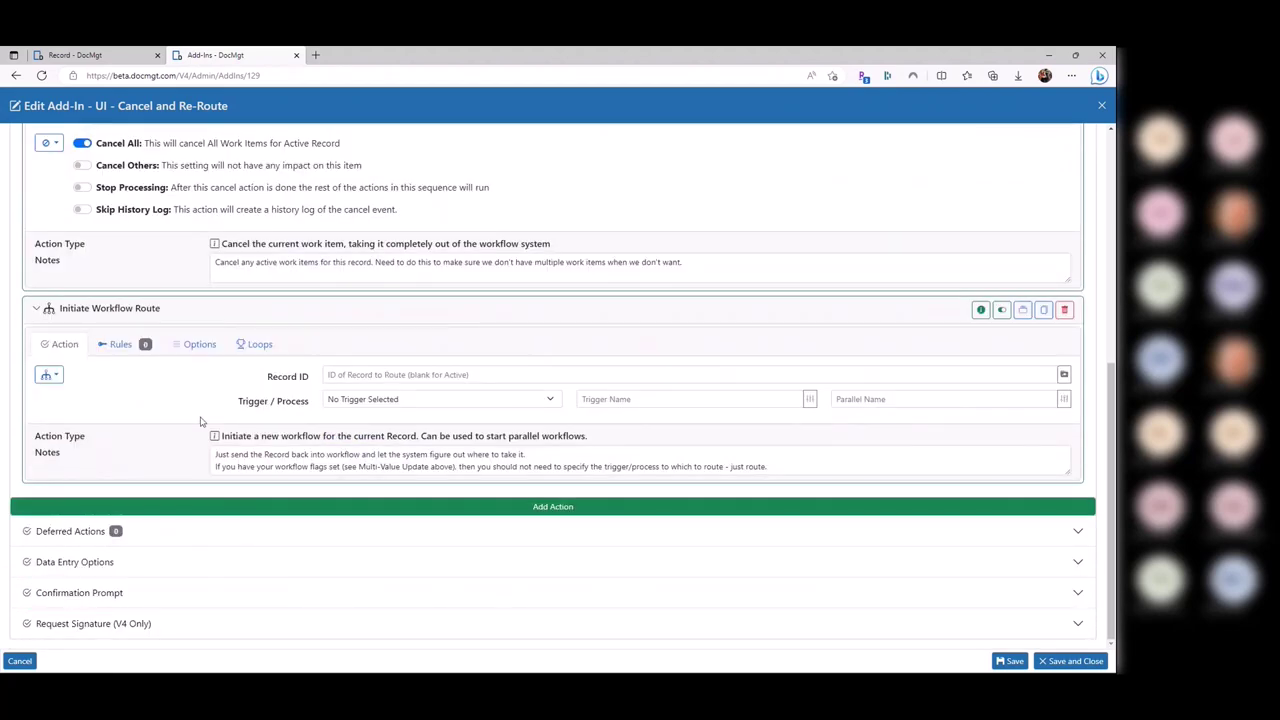
# Try the Stop Processing option of the Cancel Work Item action, then switch it back off
pyautogui.scroll(3, 200, 421)
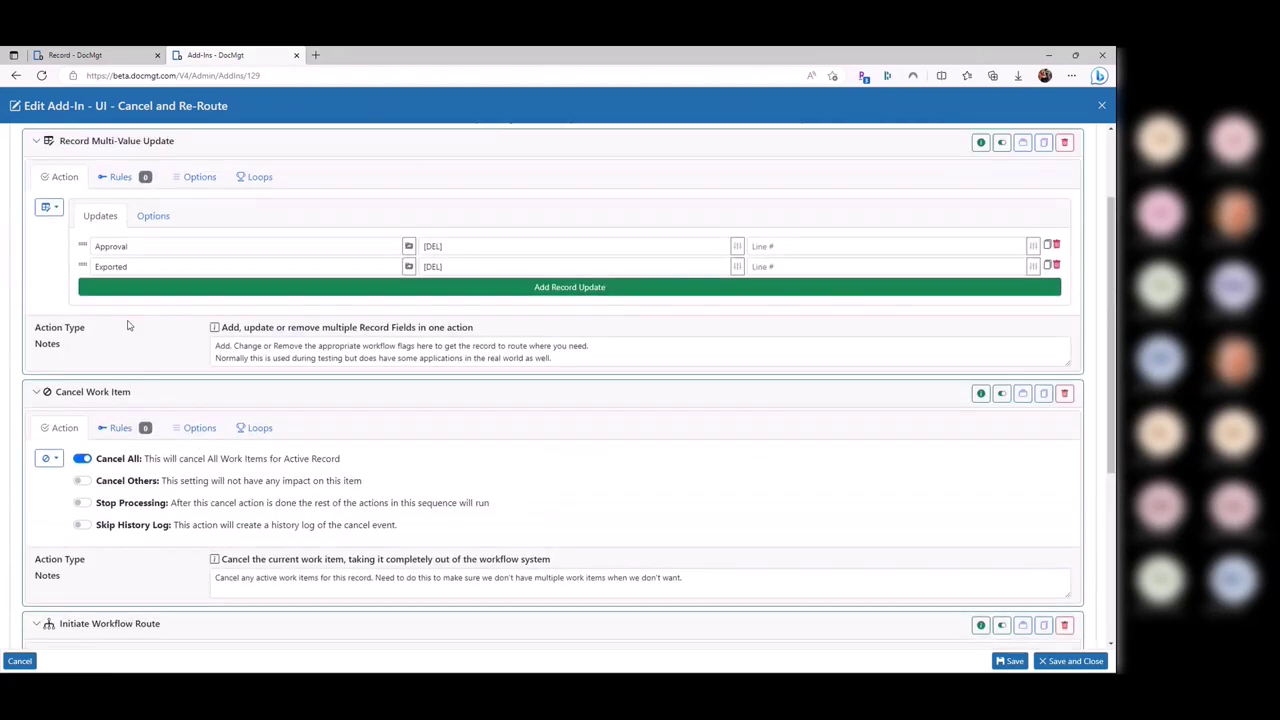
pyautogui.click(82, 504)
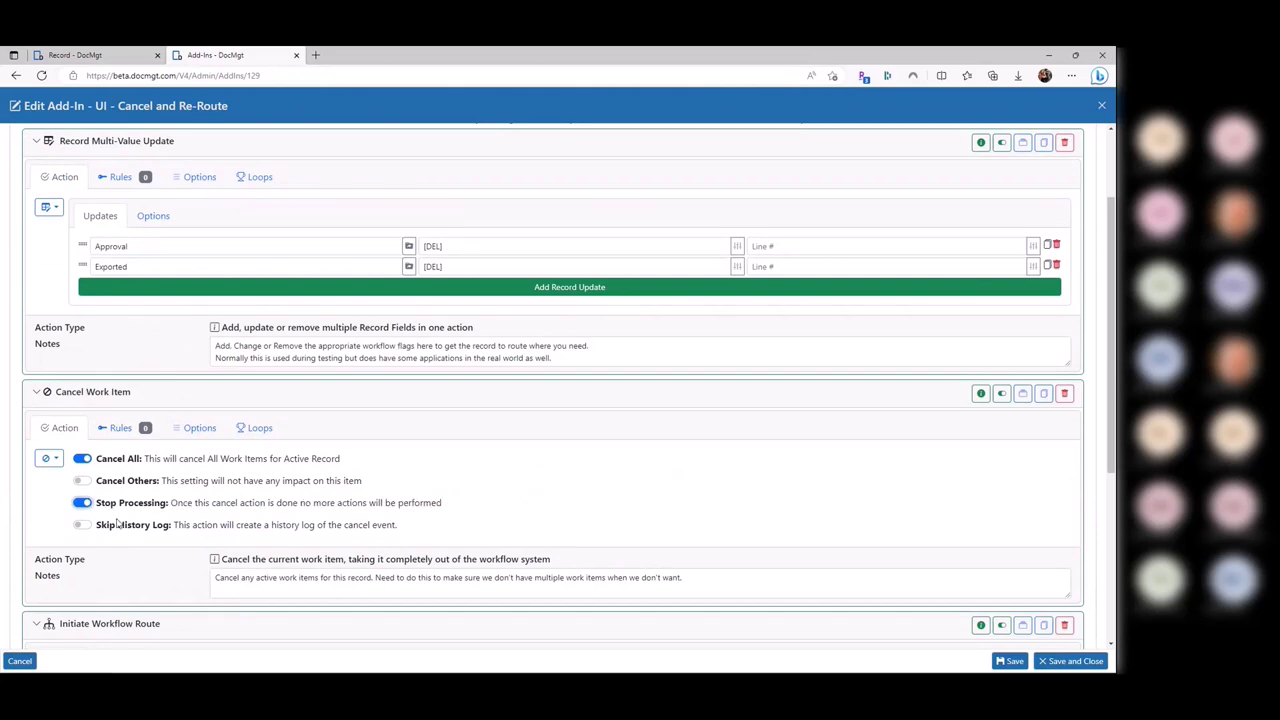
pyautogui.click(82, 503)
pyautogui.scroll(2, 186, 419)
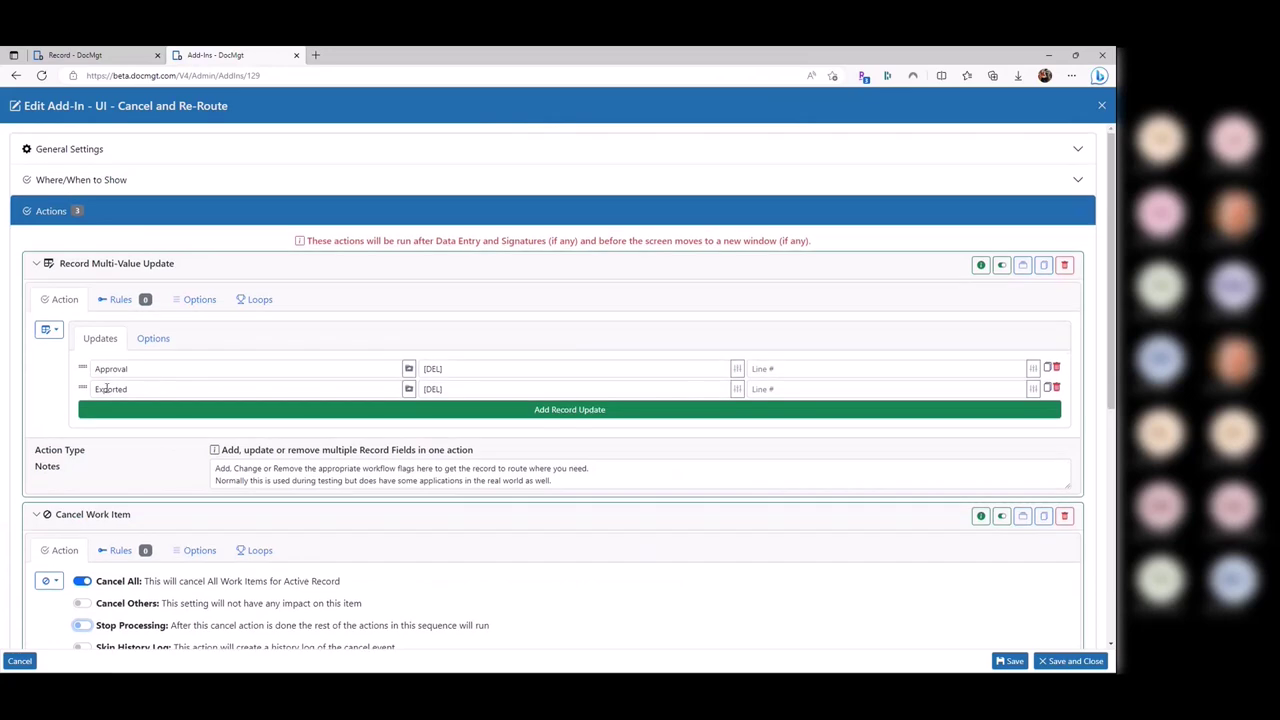
# Examine the trigger selection of the Initiate Workflow Route action without choosing a trigger
pyautogui.scroll(-1, 186, 419)
pyautogui.scroll(-2, 186, 419)
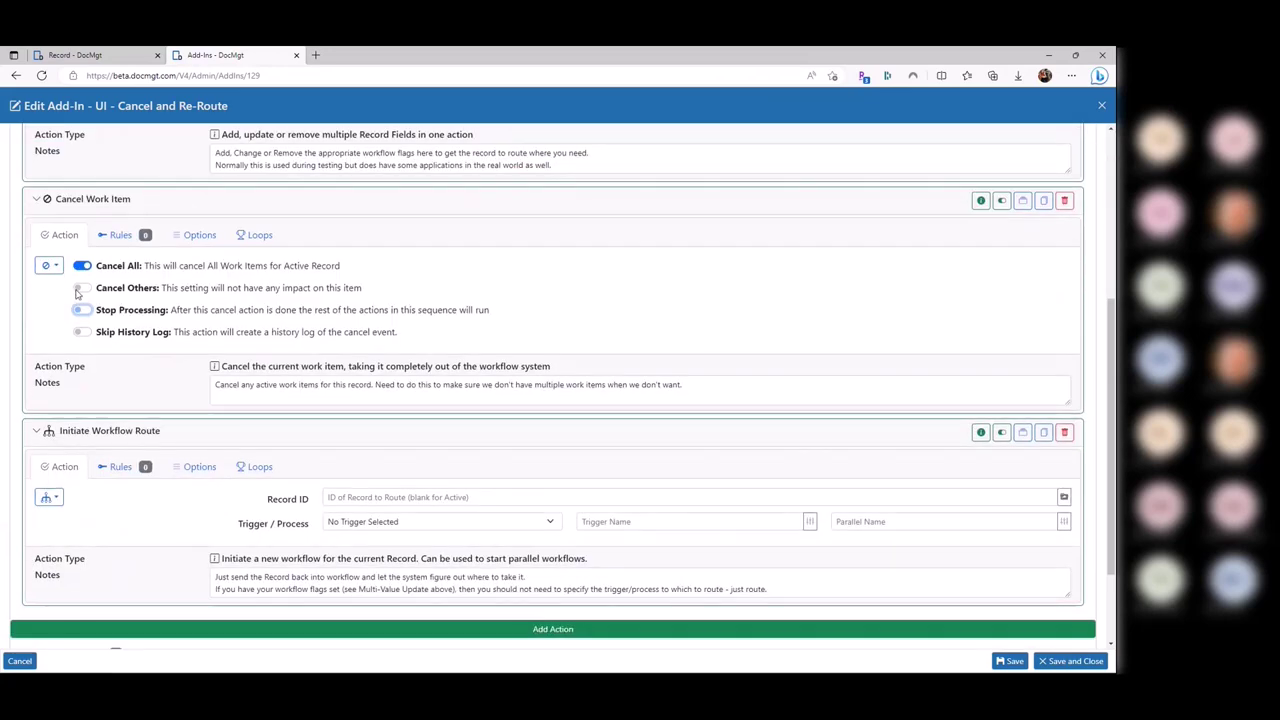
pyautogui.scroll(-1, 114, 528)
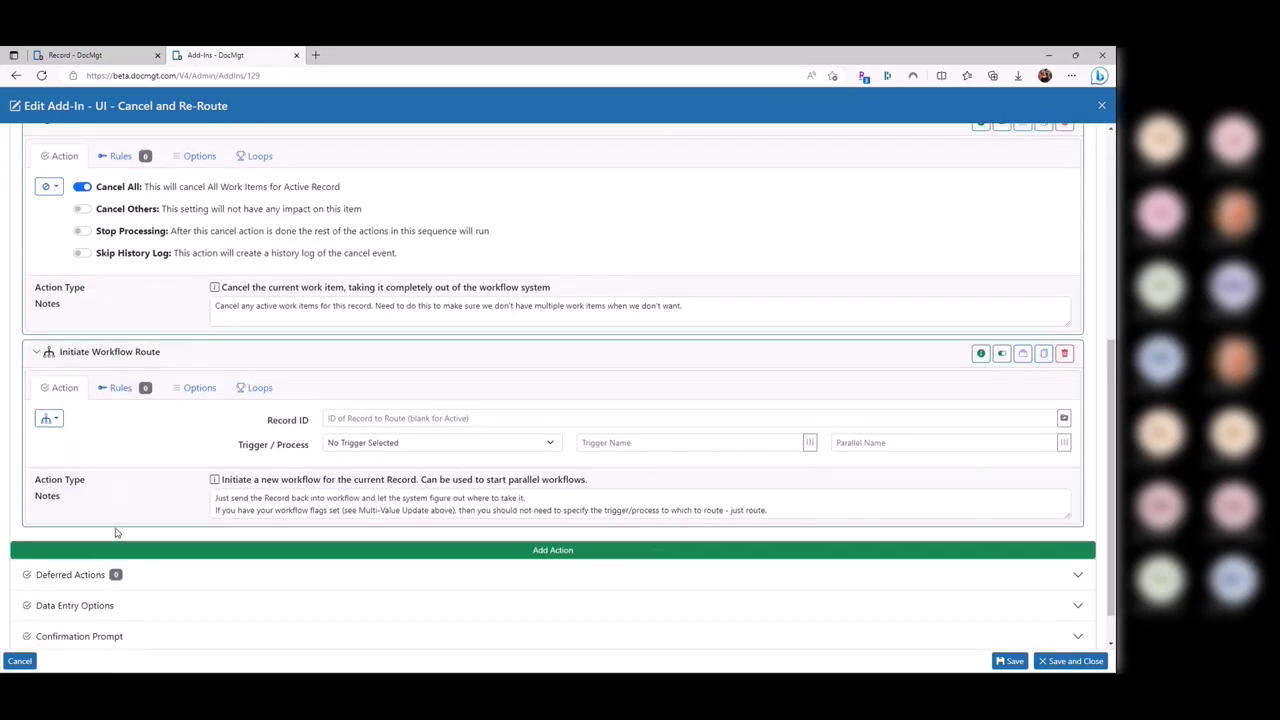
pyautogui.click(352, 443)
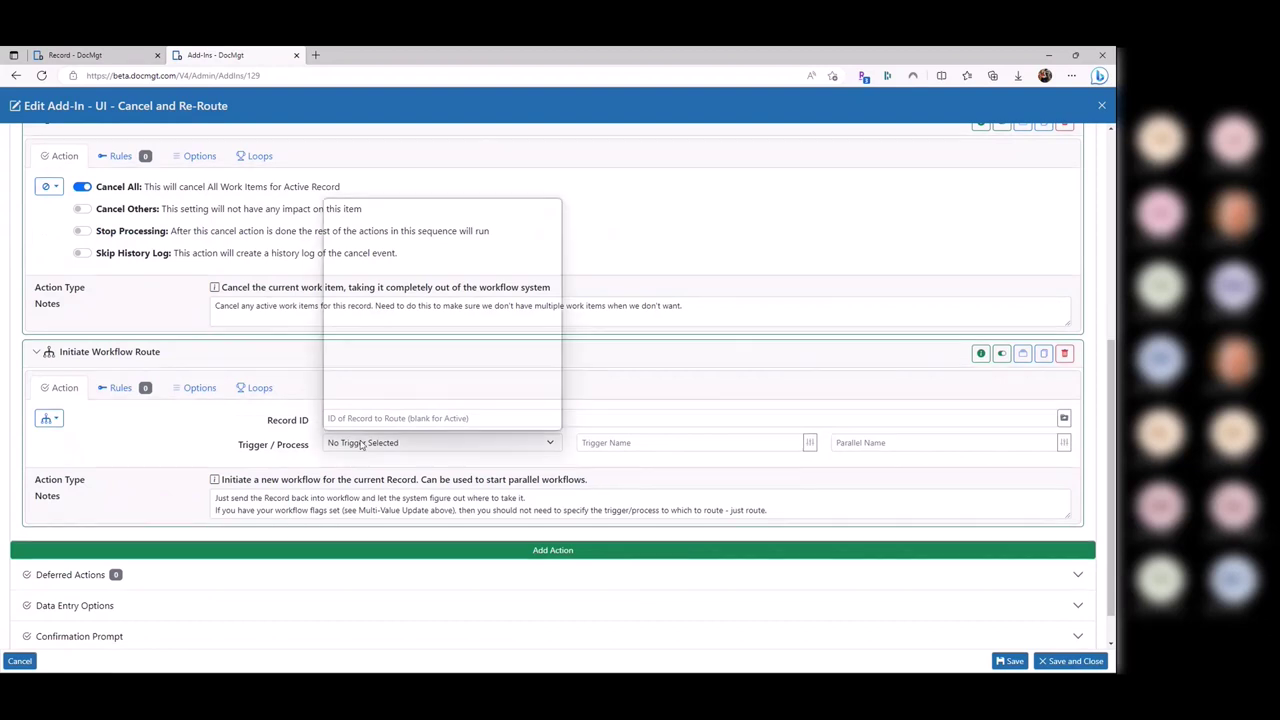
pyautogui.click(290, 447)
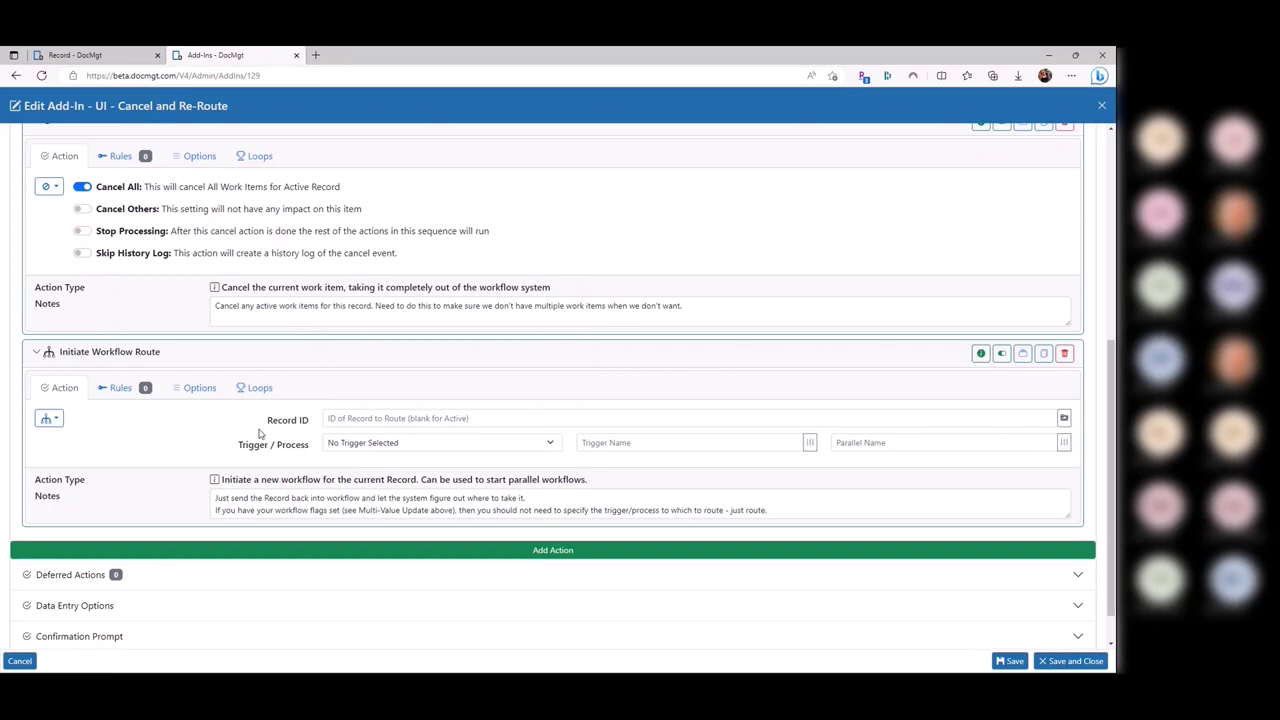
# Collapse the Cancel Work Item, Initiate Workflow Route and Record Multi-Value Update actions
pyautogui.scroll(3, 300, 418)
pyautogui.click(205, 357)
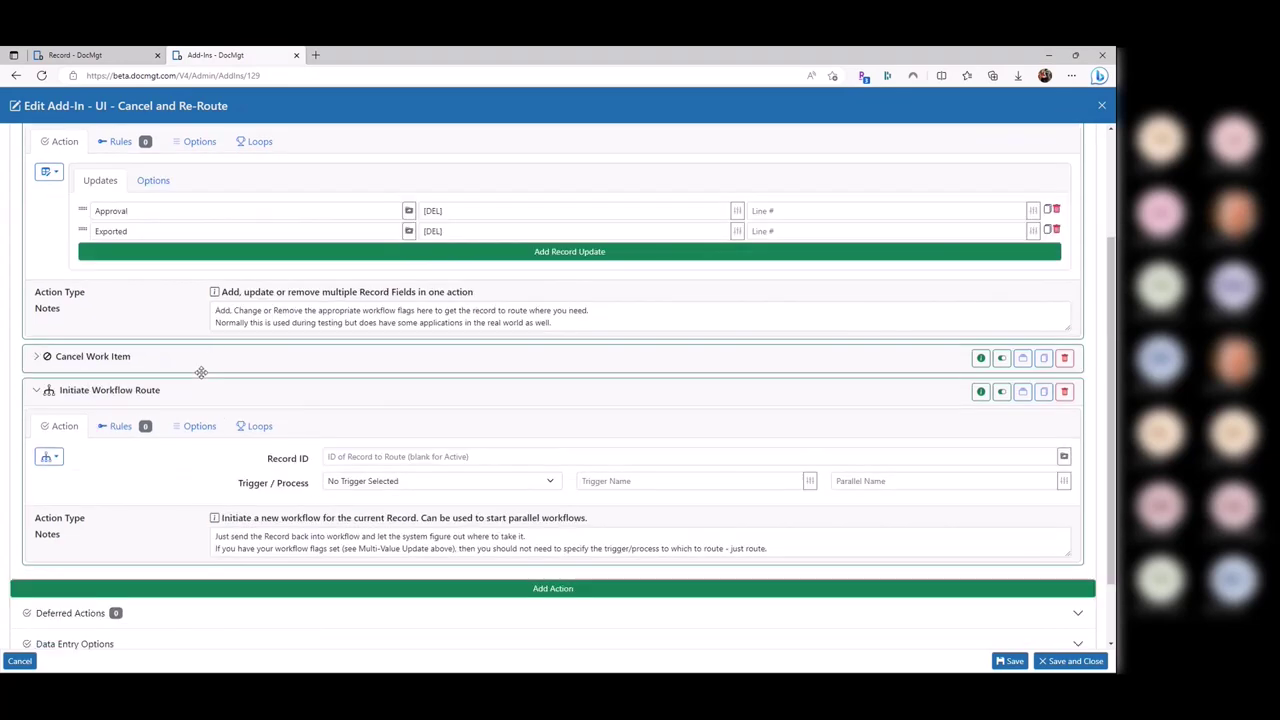
pyautogui.click(146, 395)
pyautogui.scroll(1, 146, 397)
pyautogui.click(133, 264)
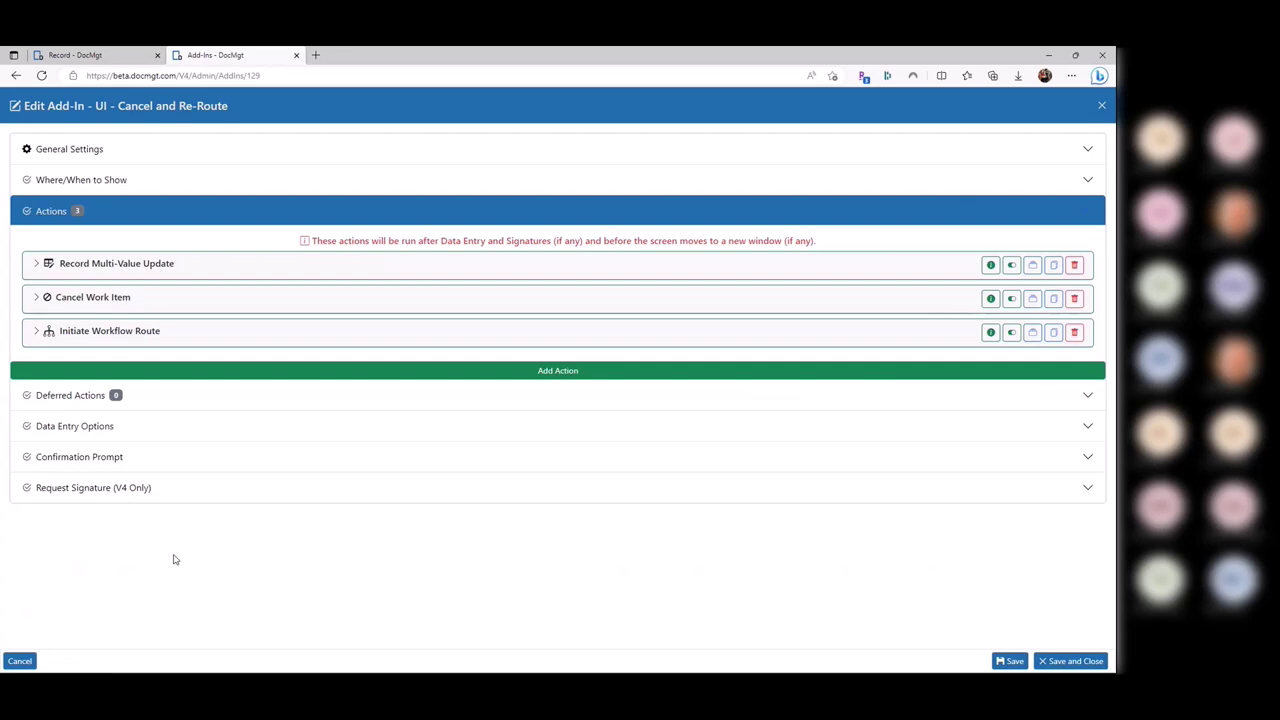
# Return to the UI Design record and compare its add-in shortcuts with the global Add-Ins list
pyautogui.hotkey('ctrl', 'shift', 'Tab')
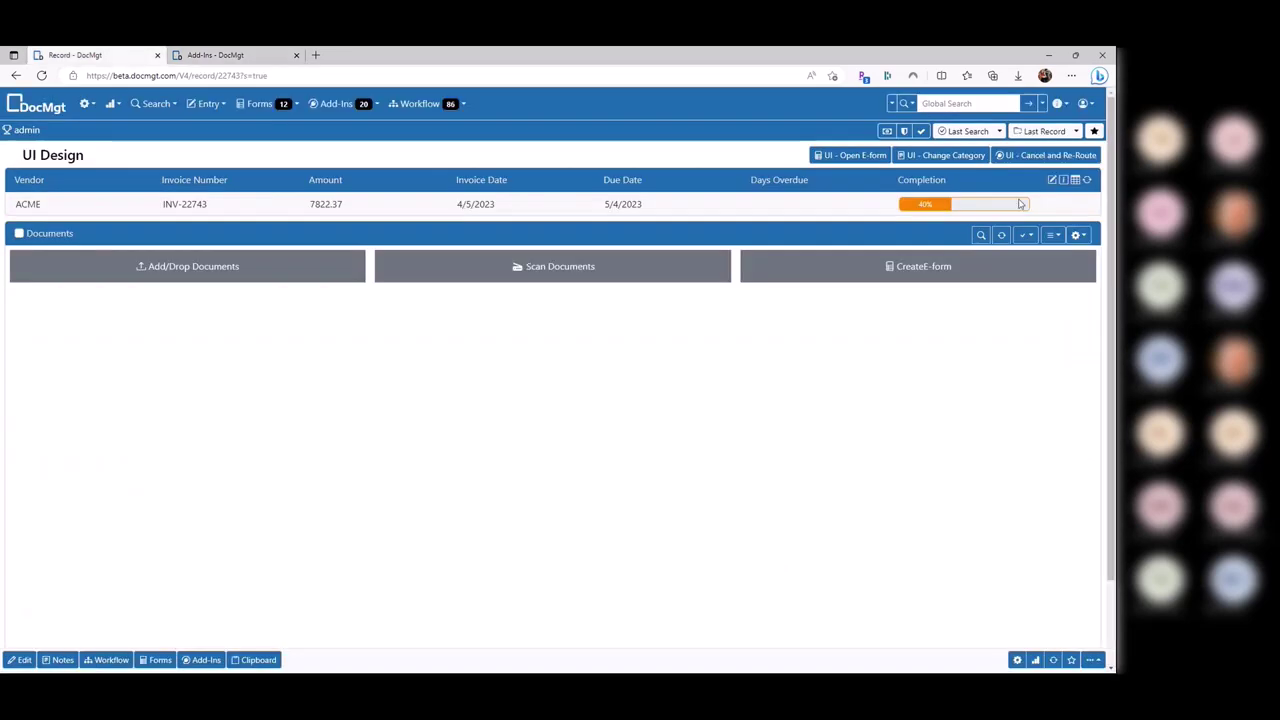
pyautogui.click(1049, 157)
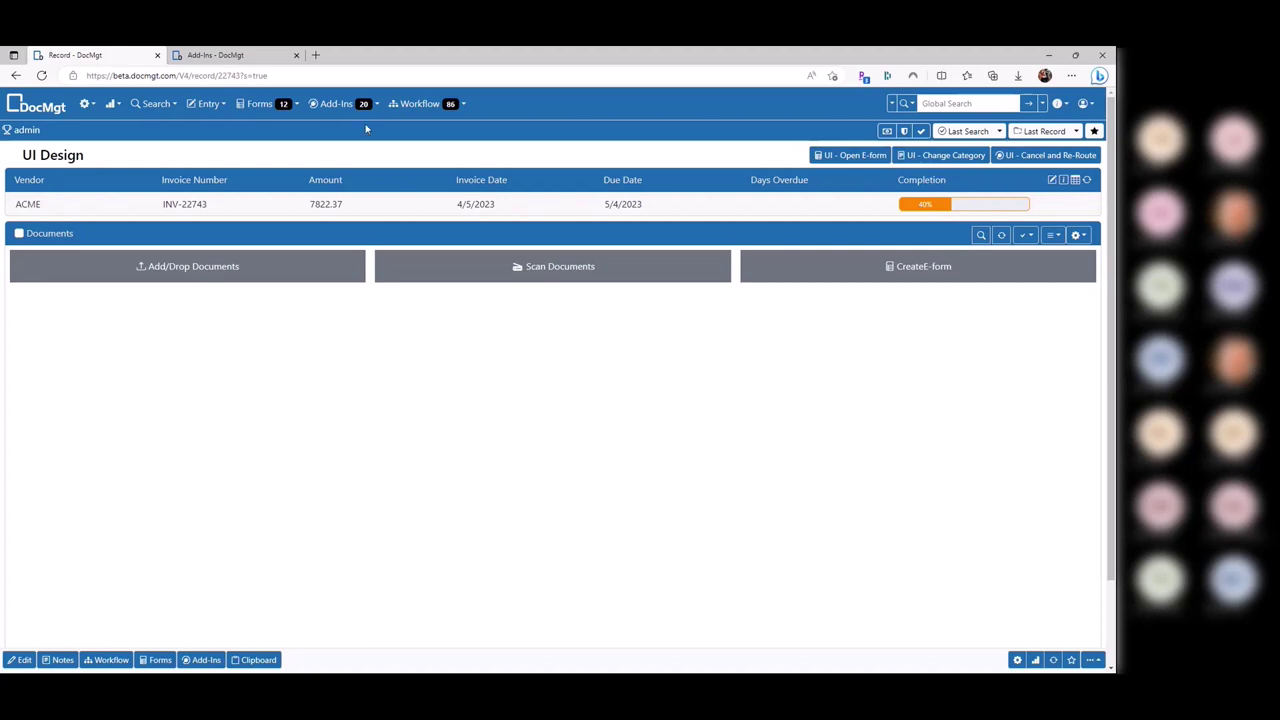
pyautogui.click(331, 104)
pyautogui.scroll(-3, 380, 350)
pyautogui.scroll(3, 374, 343)
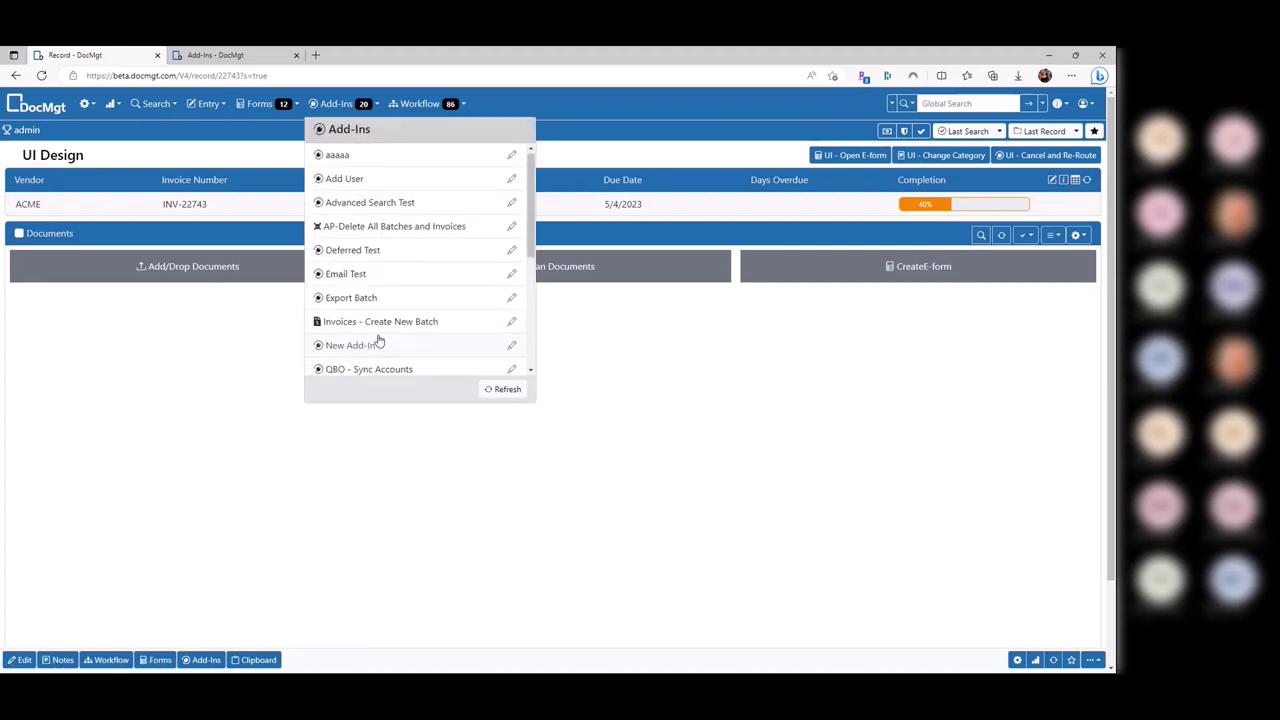
pyautogui.scroll(-5, 384, 255)
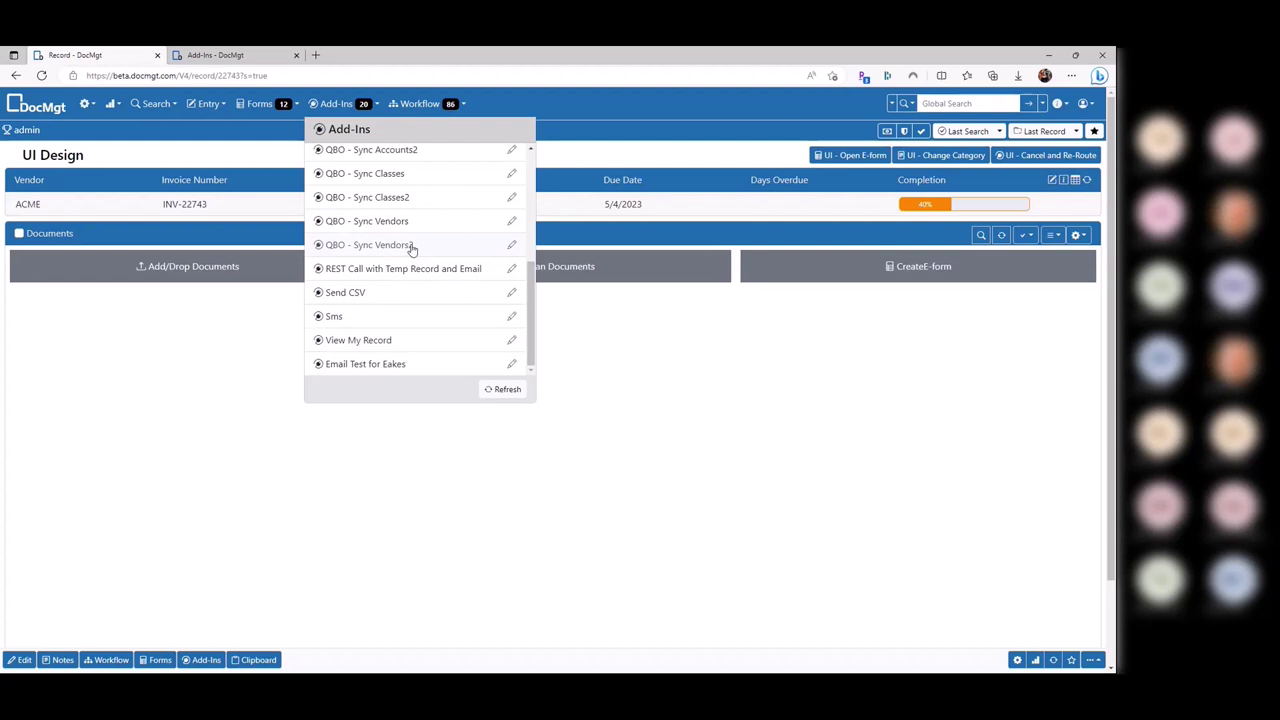
pyautogui.scroll(-1, 415, 255)
pyautogui.scroll(1, 446, 309)
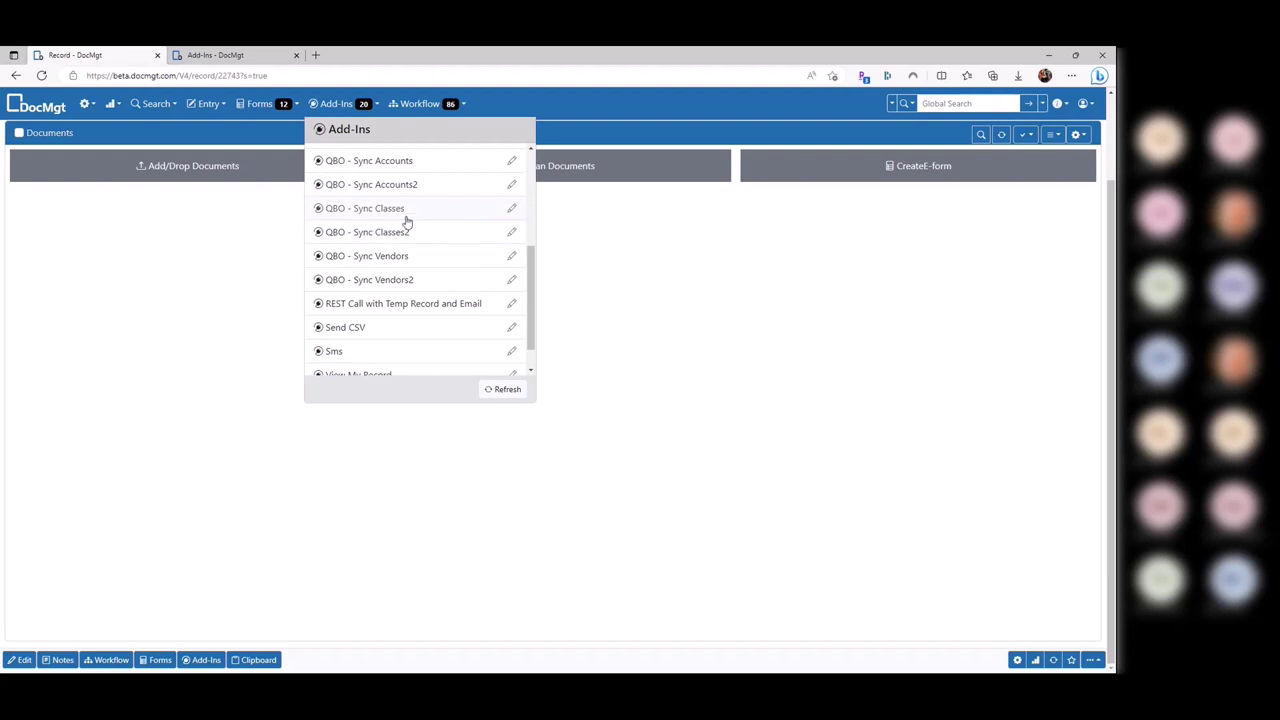
pyautogui.scroll(3, 409, 300)
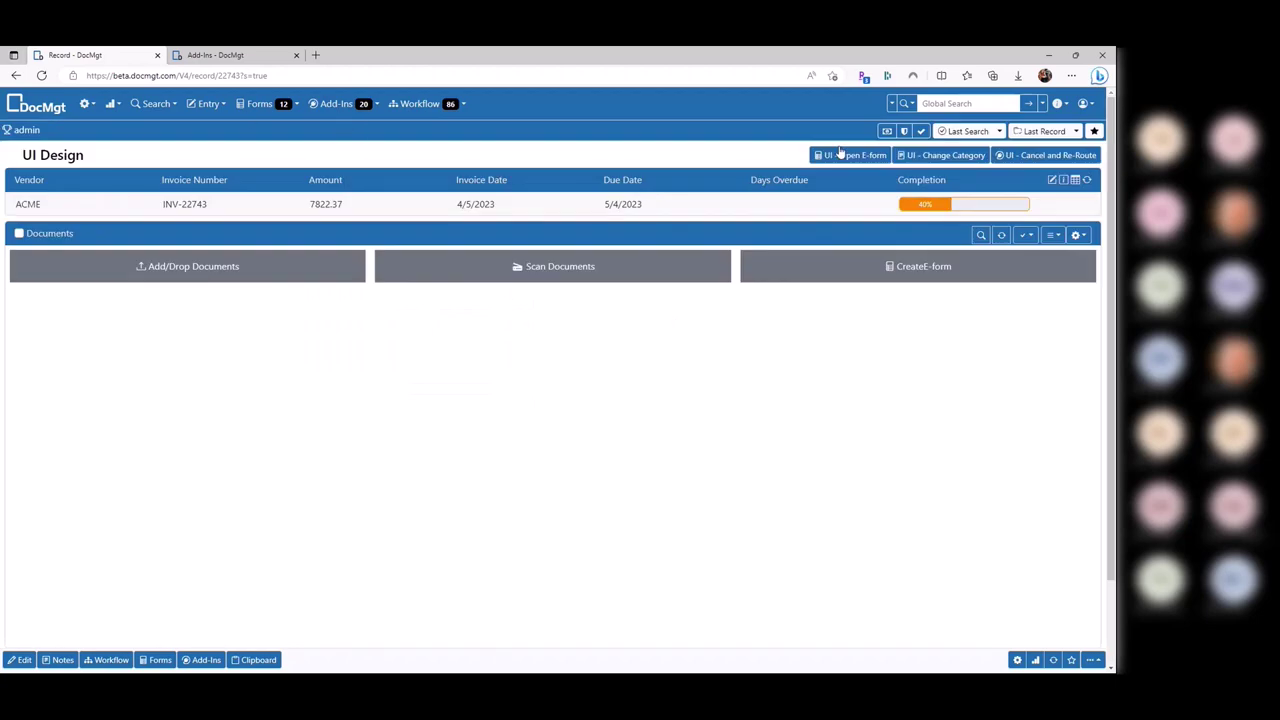
# Review the add-ins offered for the UI Design record, and compare them with the global Add-Ins list
pyautogui.click(204, 659)
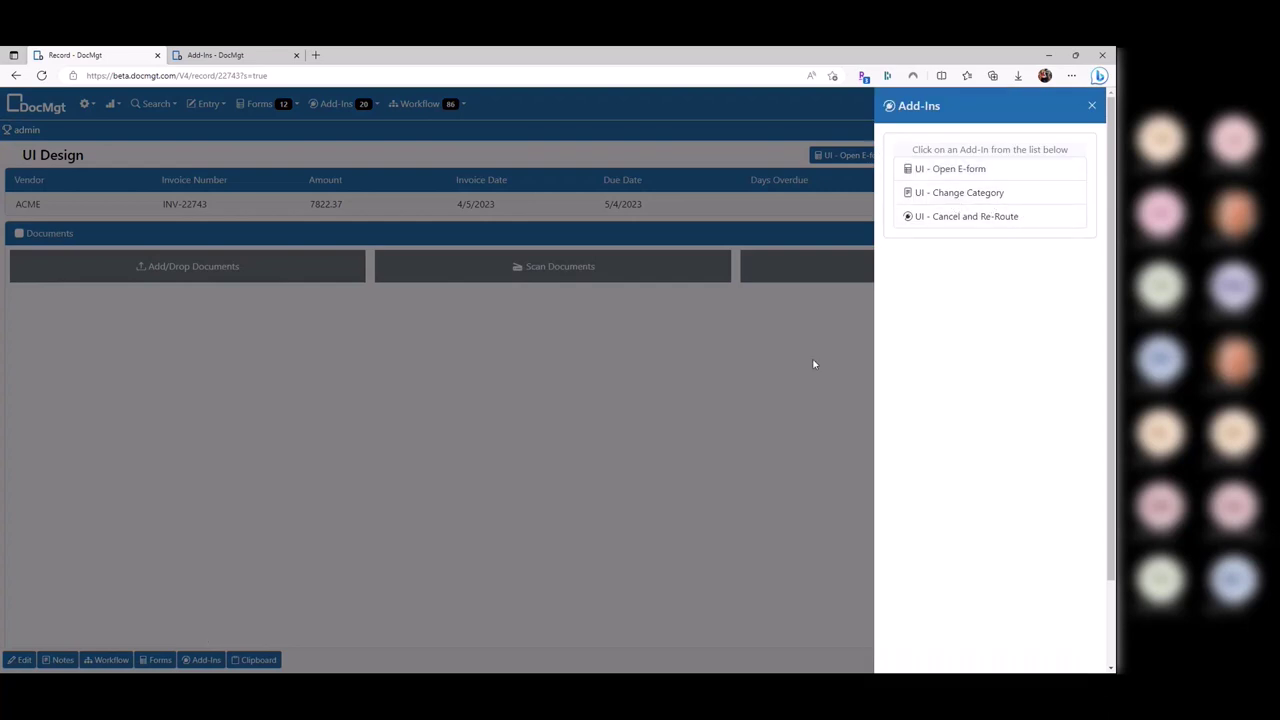
pyautogui.click(814, 363)
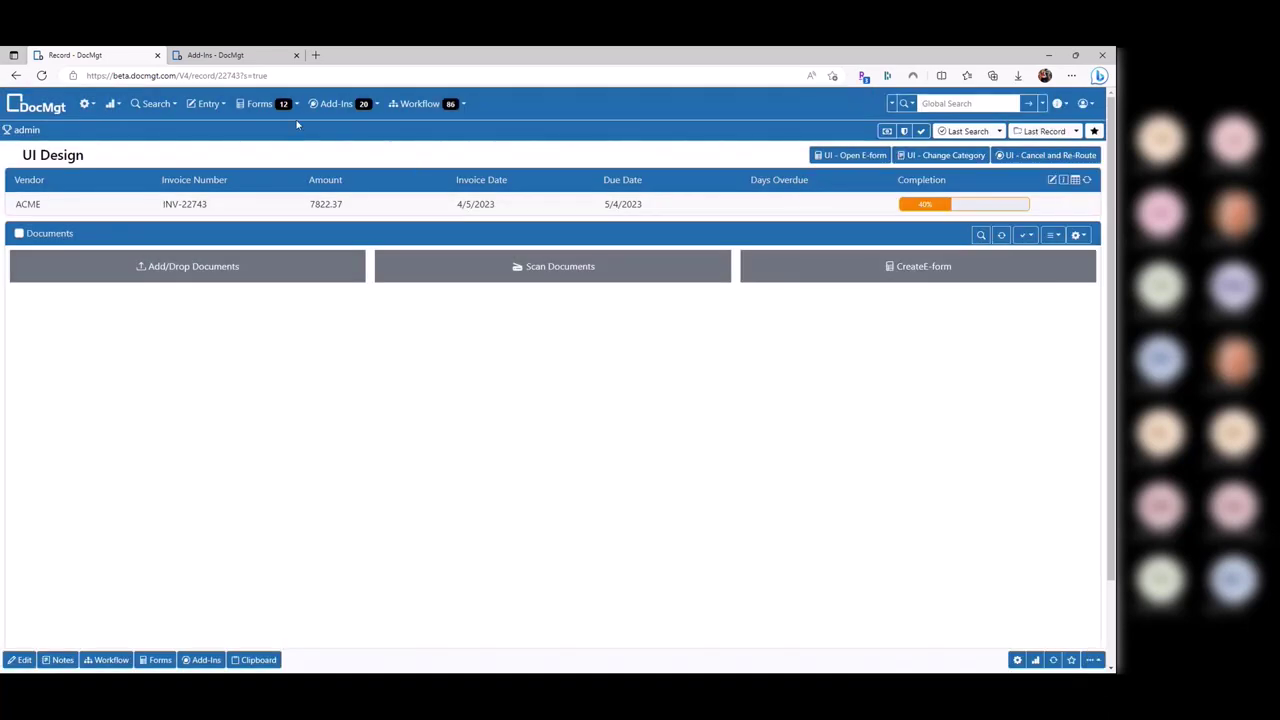
pyautogui.click(337, 104)
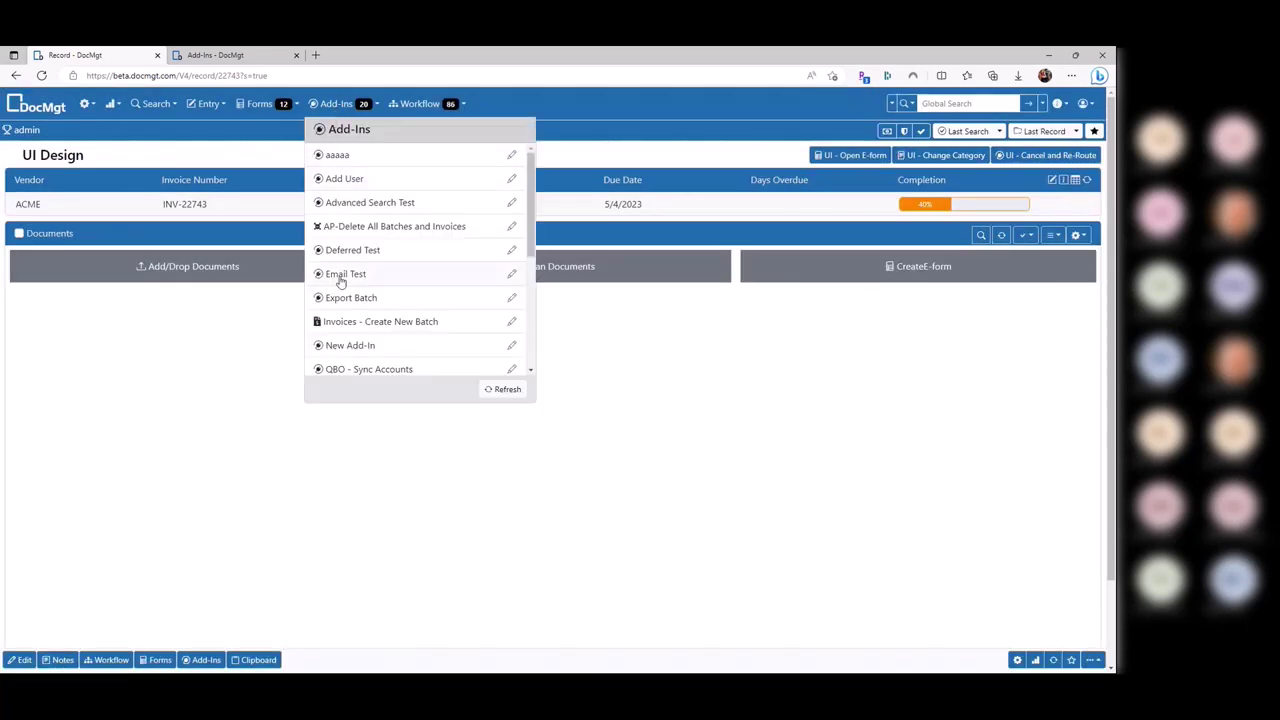
pyautogui.click(671, 497)
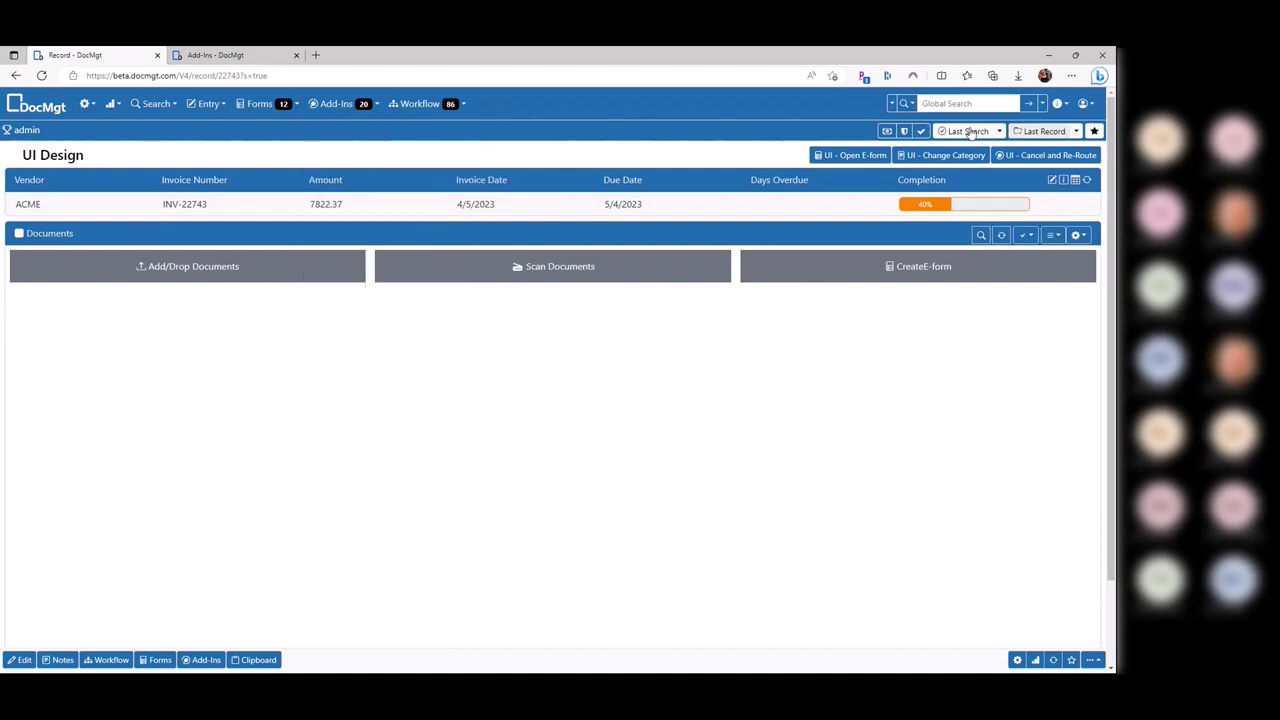
# Open the Expense Report form and look through the Data Protection Policy document twice, closing it after each viewing
pyautogui.click(885, 132)
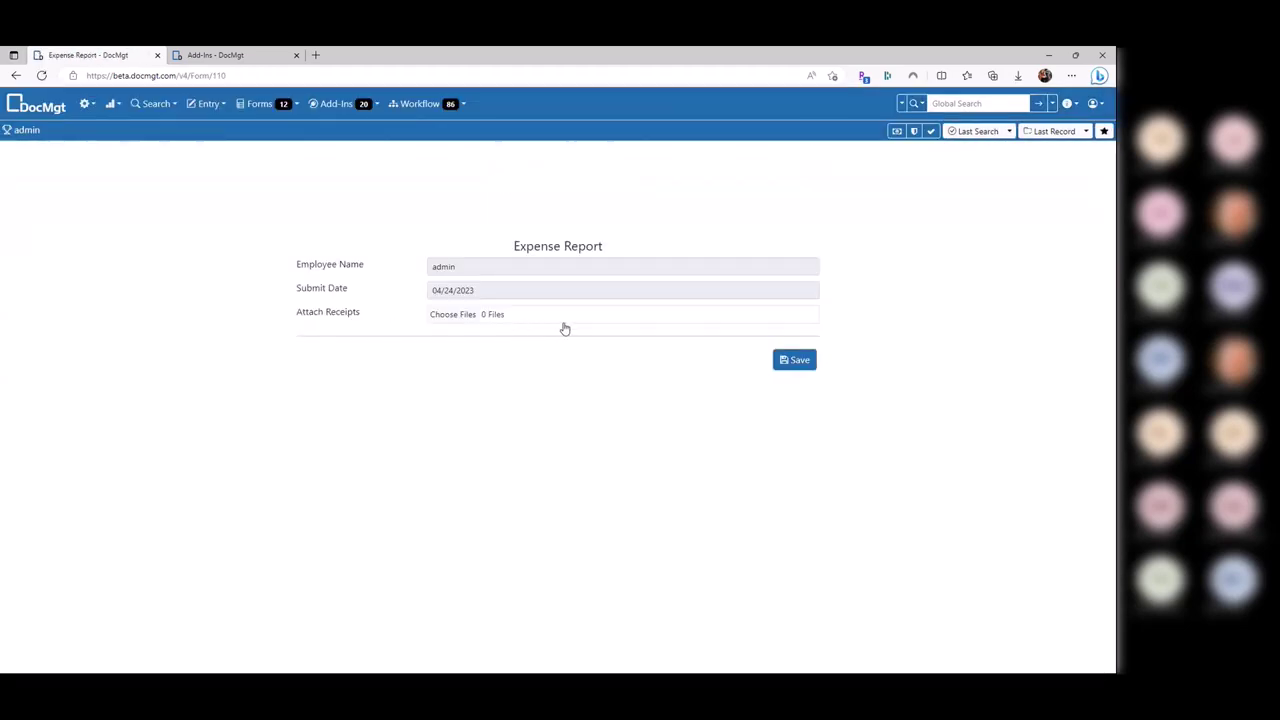
pyautogui.click(916, 134)
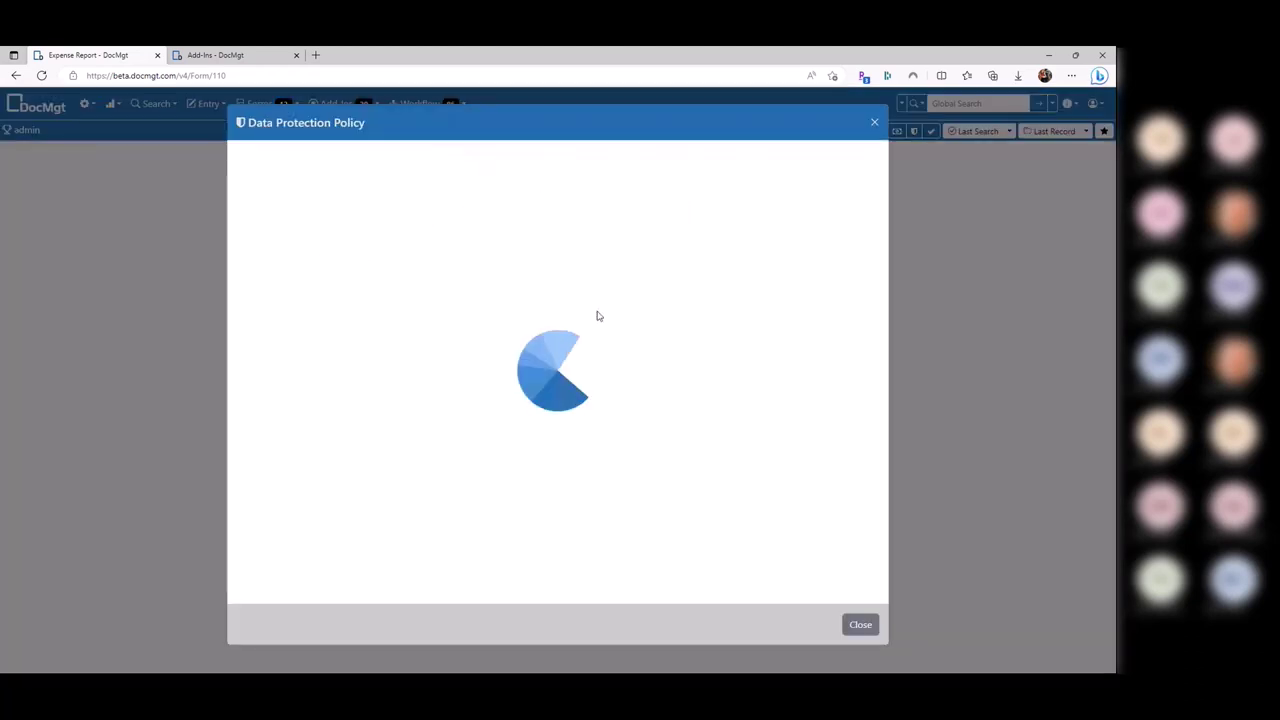
pyautogui.scroll(10, 838, 325)
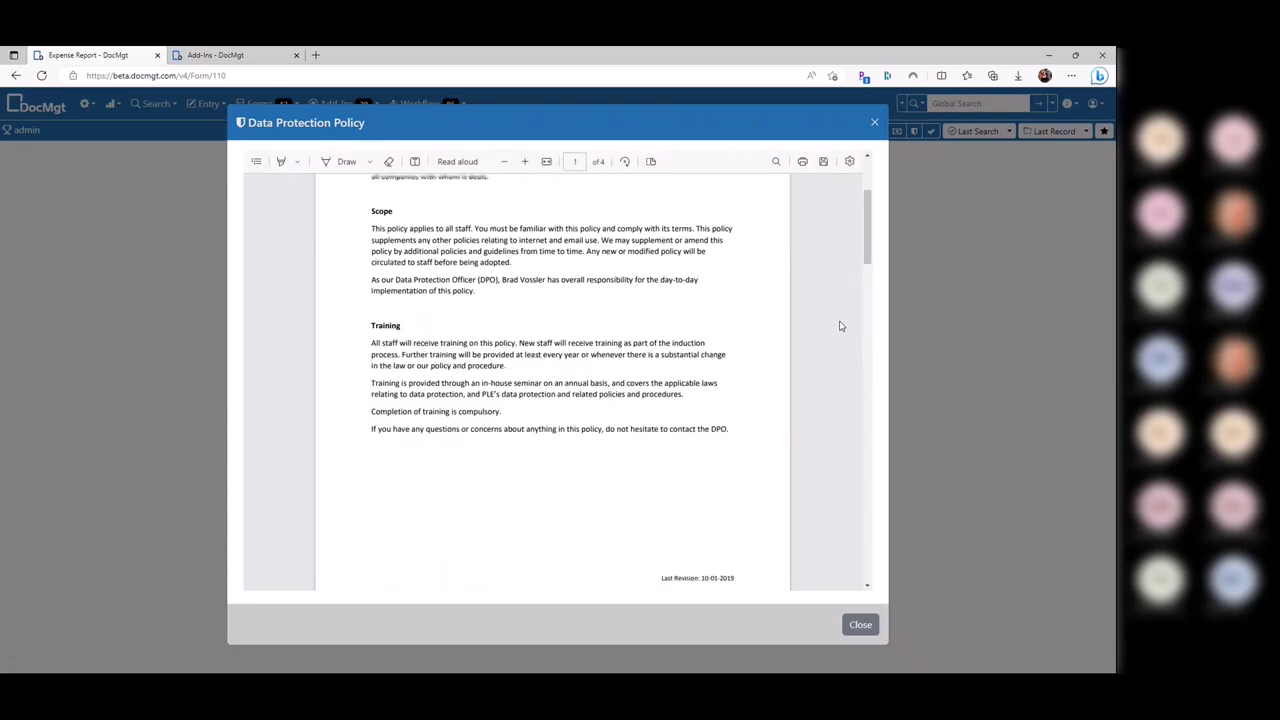
pyautogui.moveTo(867, 200); pyautogui.dragTo(866, 521)
pyautogui.click(874, 122)
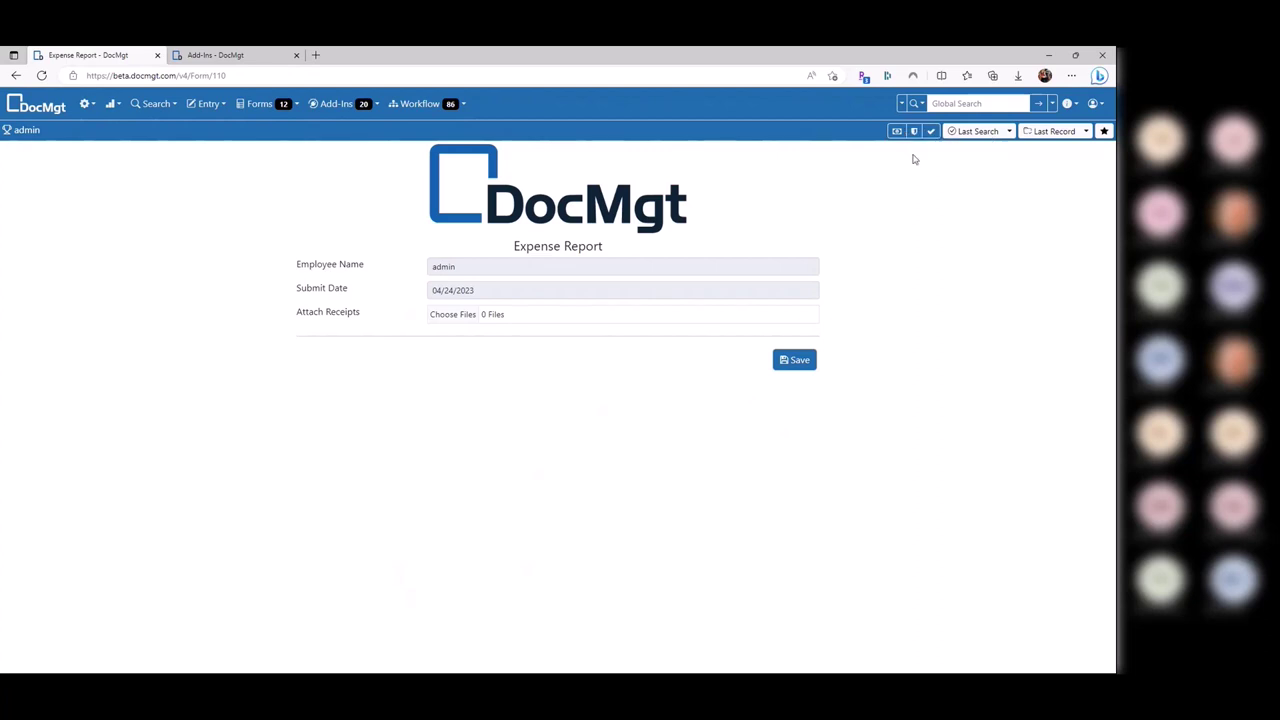
pyautogui.click(914, 133)
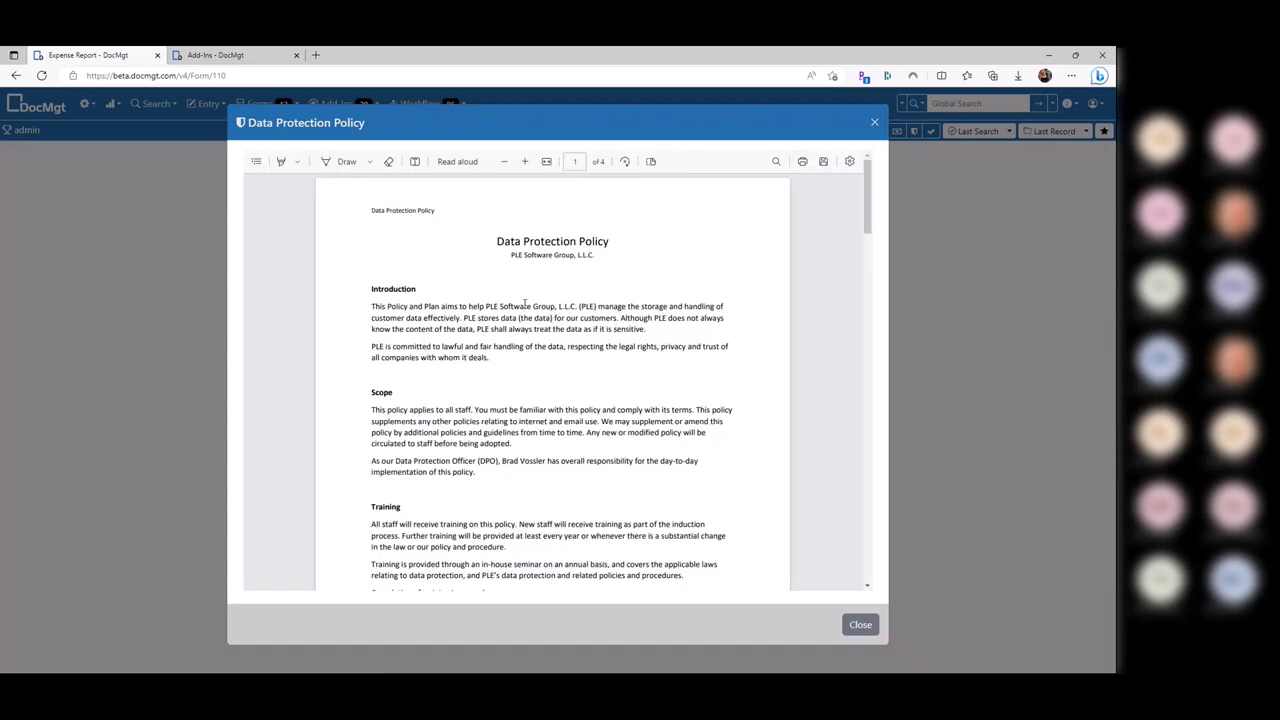
pyautogui.scroll(-20, 719, 409)
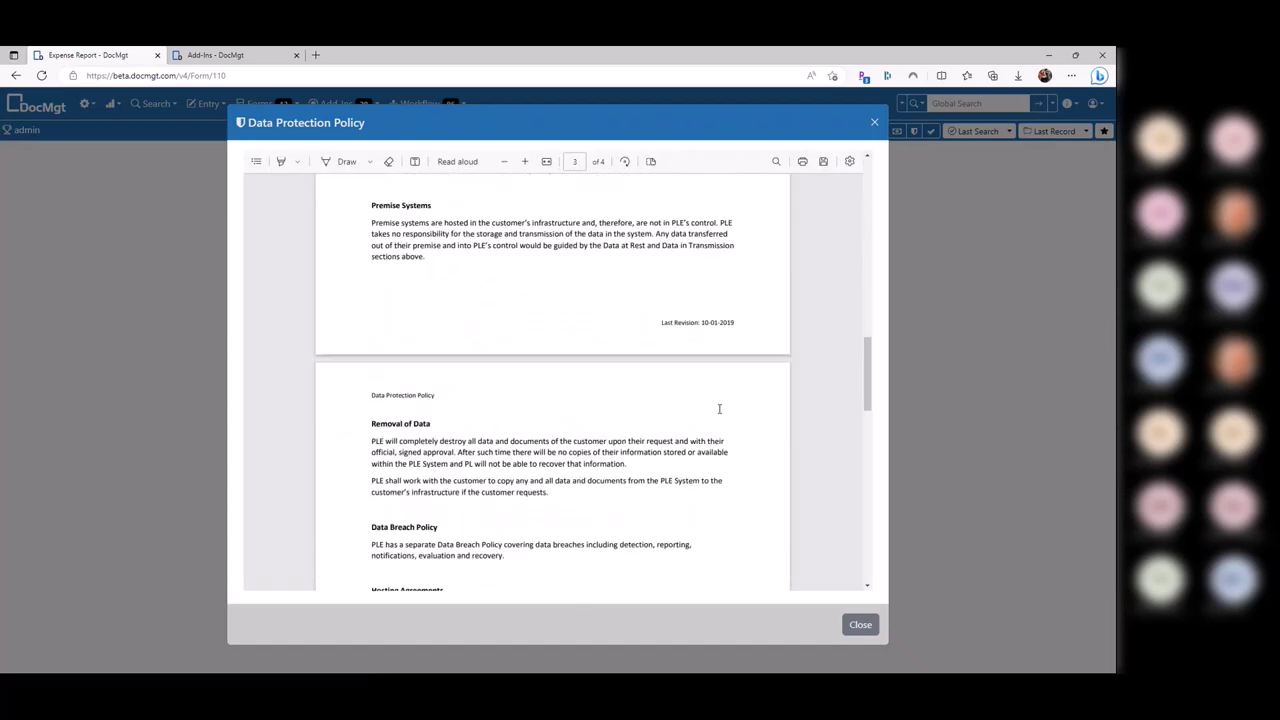
pyautogui.click(1007, 324)
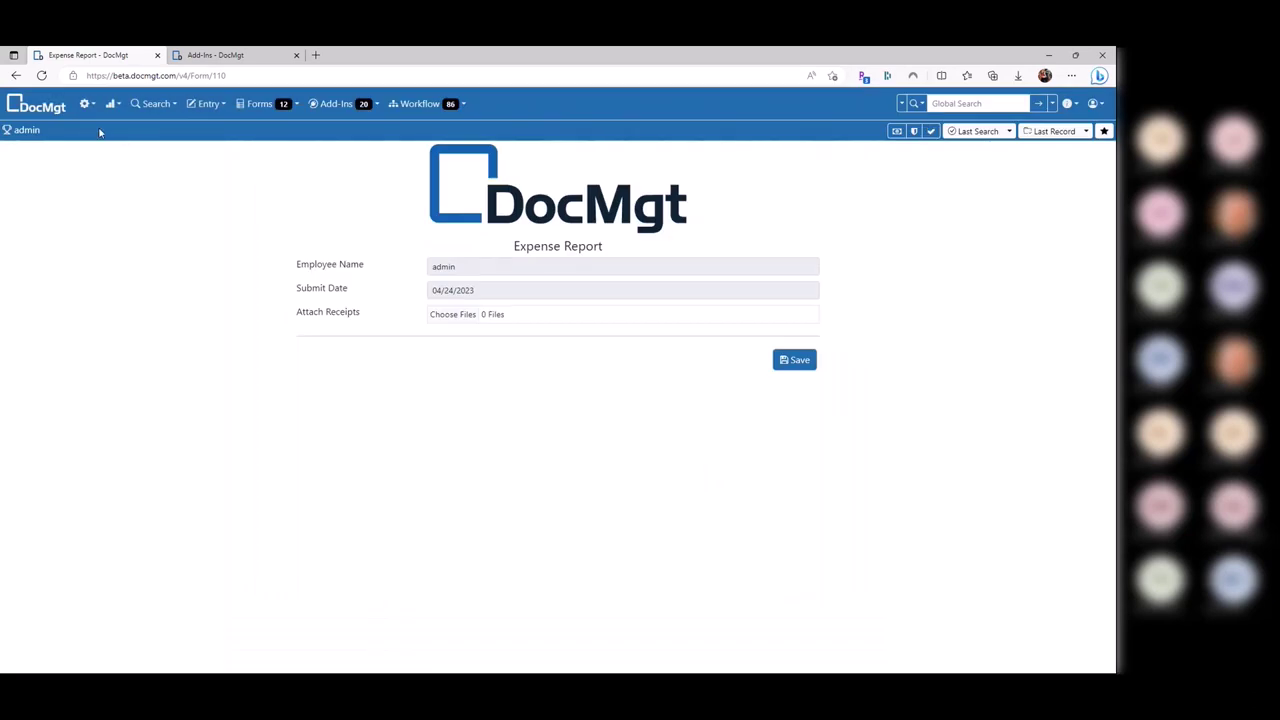
# Try enabling Top Toolbar Add-In List and Show Add-In in lower Toolbar for the UI - Cancel and Re-Route add-in without saving
pyautogui.click(246, 58)
pyautogui.click(48, 185)
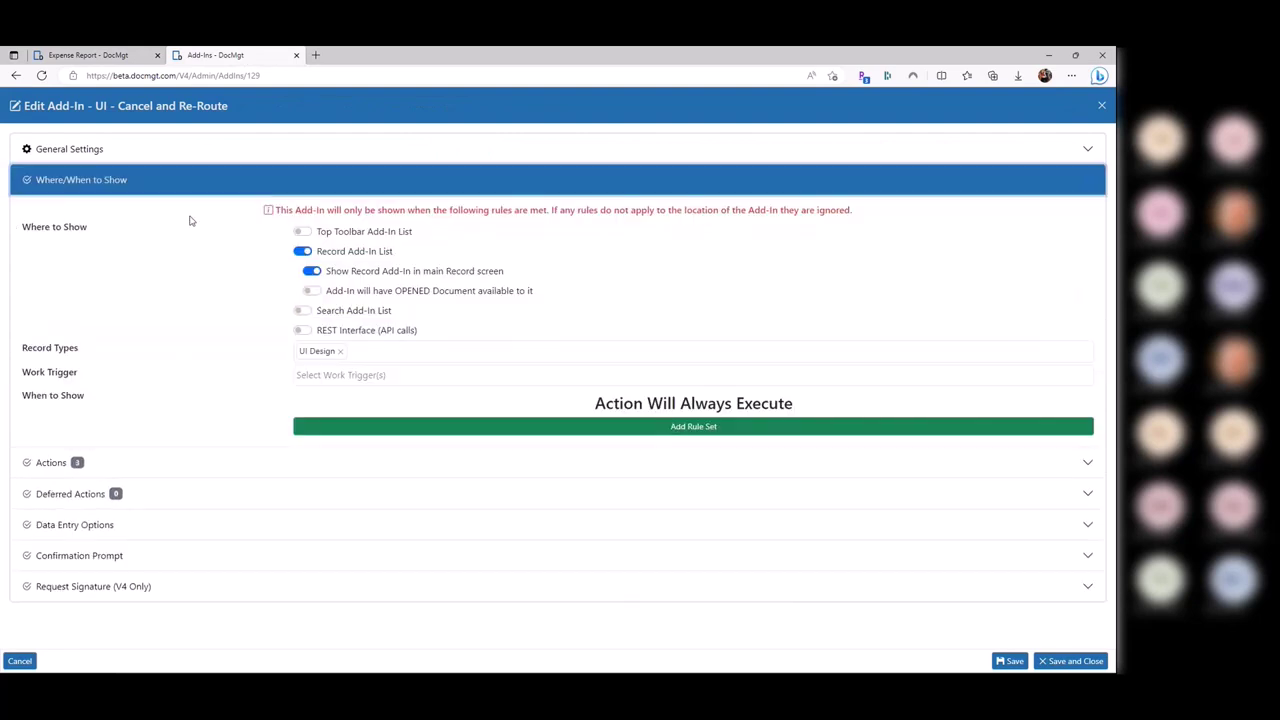
pyautogui.click(337, 234)
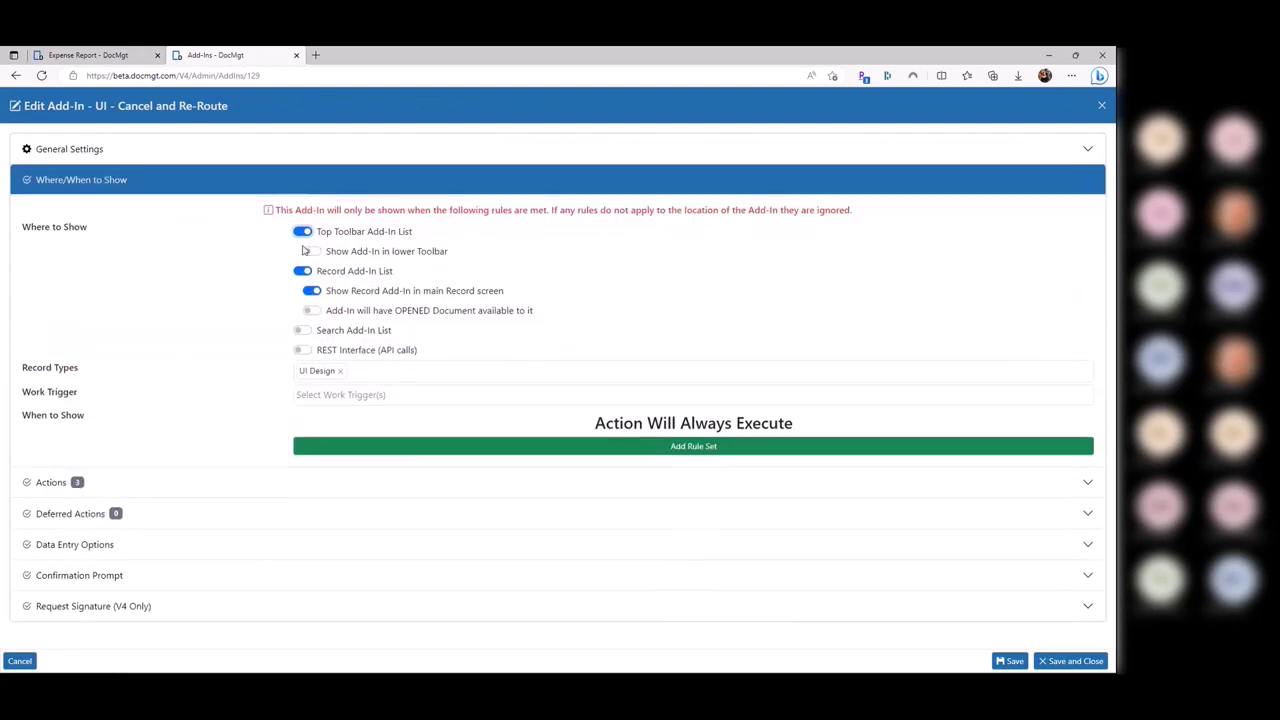
pyautogui.click(314, 253)
pyautogui.hotkey('ctrl', 'shift', 'Tab')
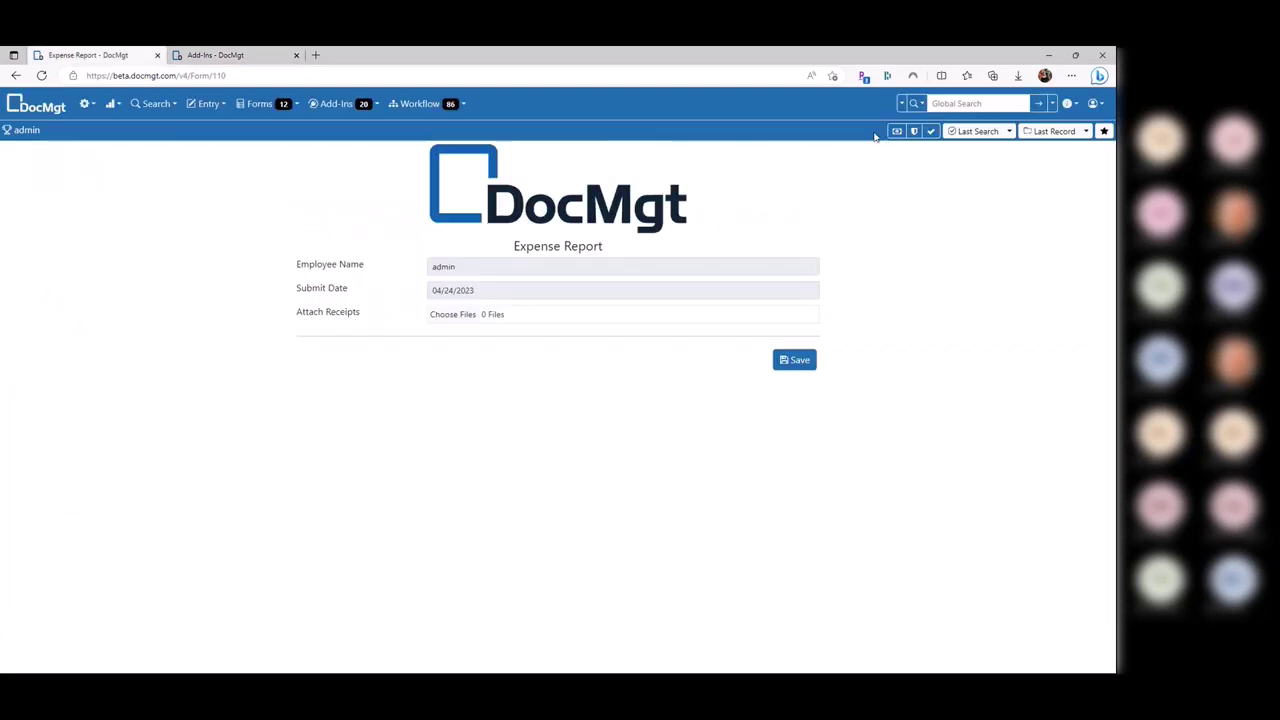
pyautogui.hotkey('ctrl', 'Tab')
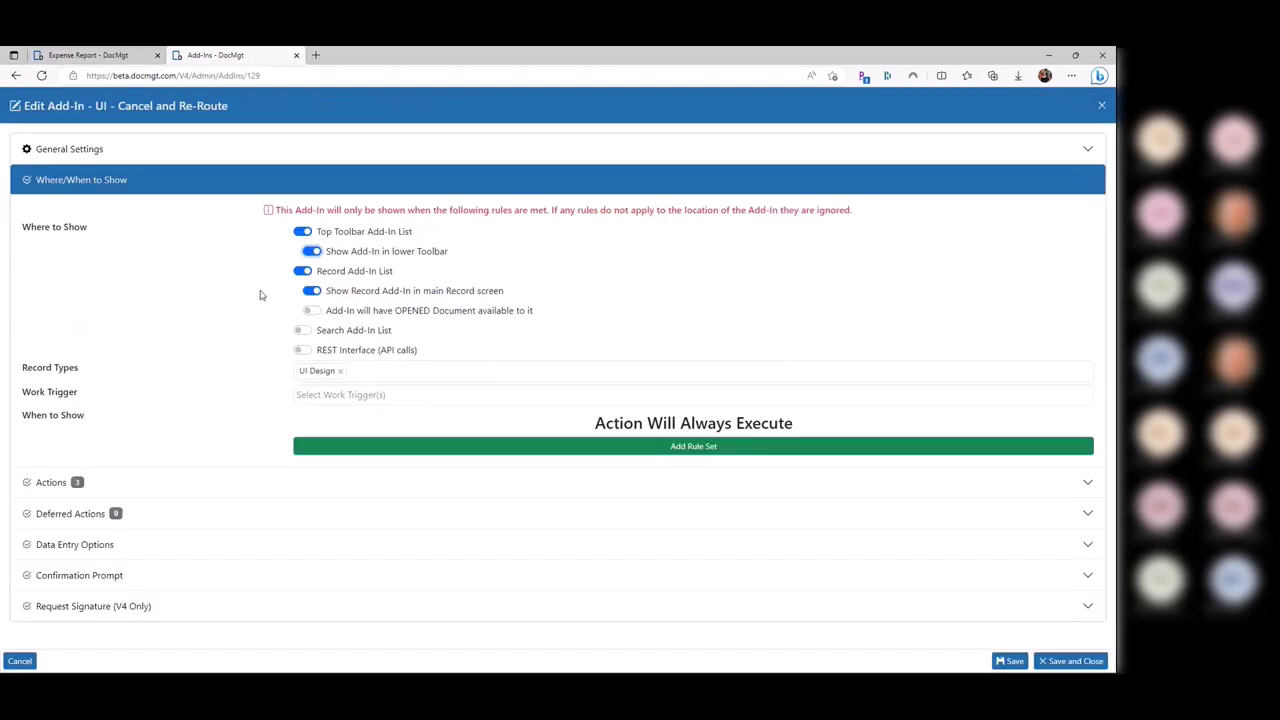
pyautogui.press('Escape')
pyautogui.hotkey('ctrl', 'shift', 'Tab')
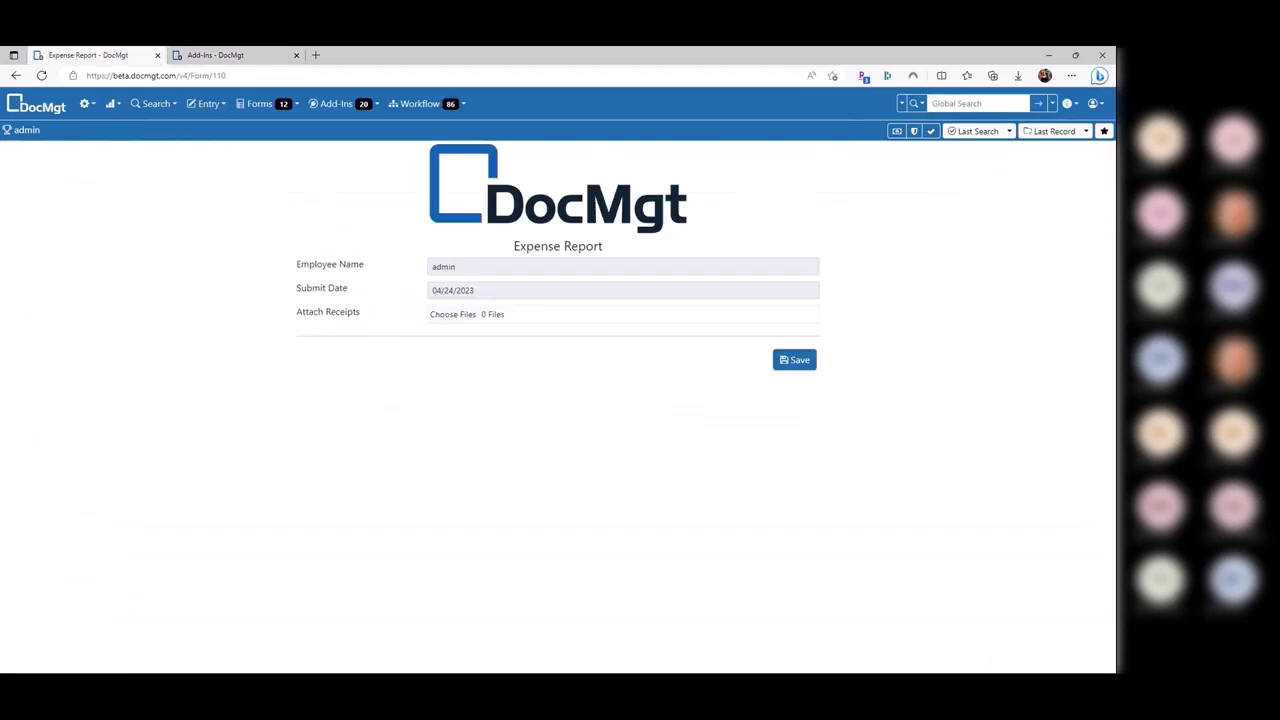
# Return to the last UI Design search results and run a search of all AP-Invoices records
pyautogui.click(968, 132)
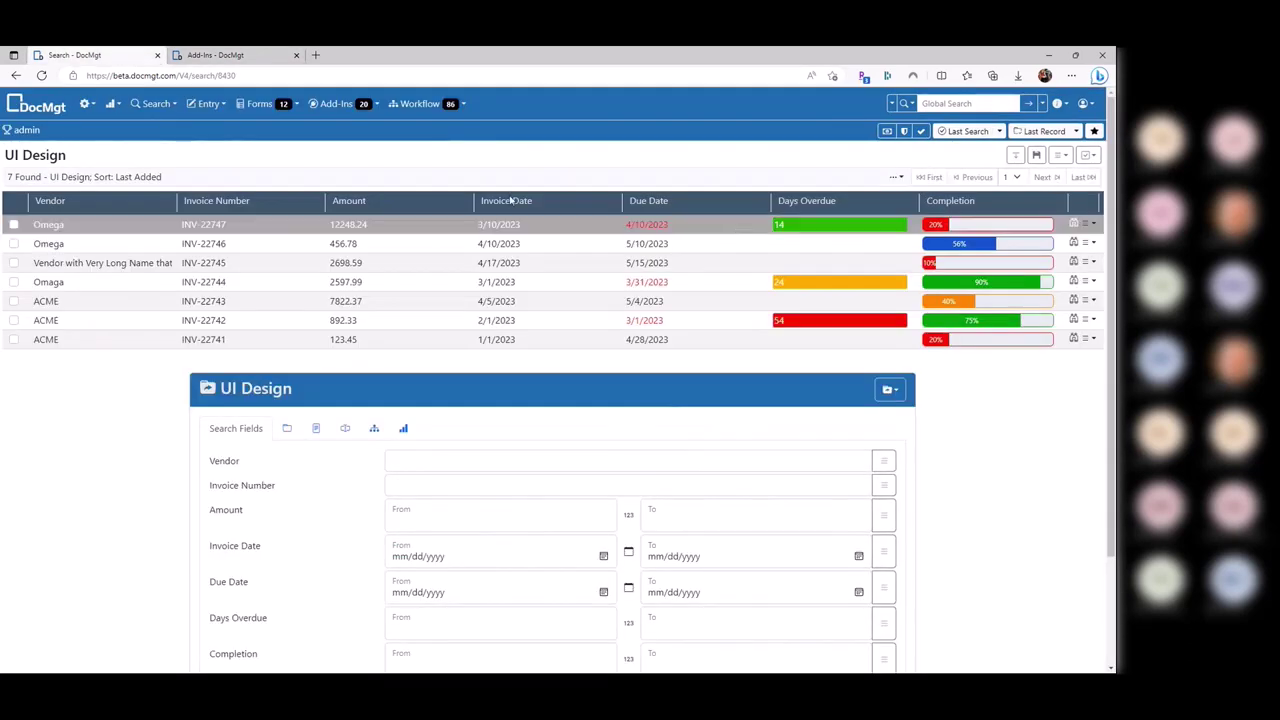
pyautogui.click(906, 103)
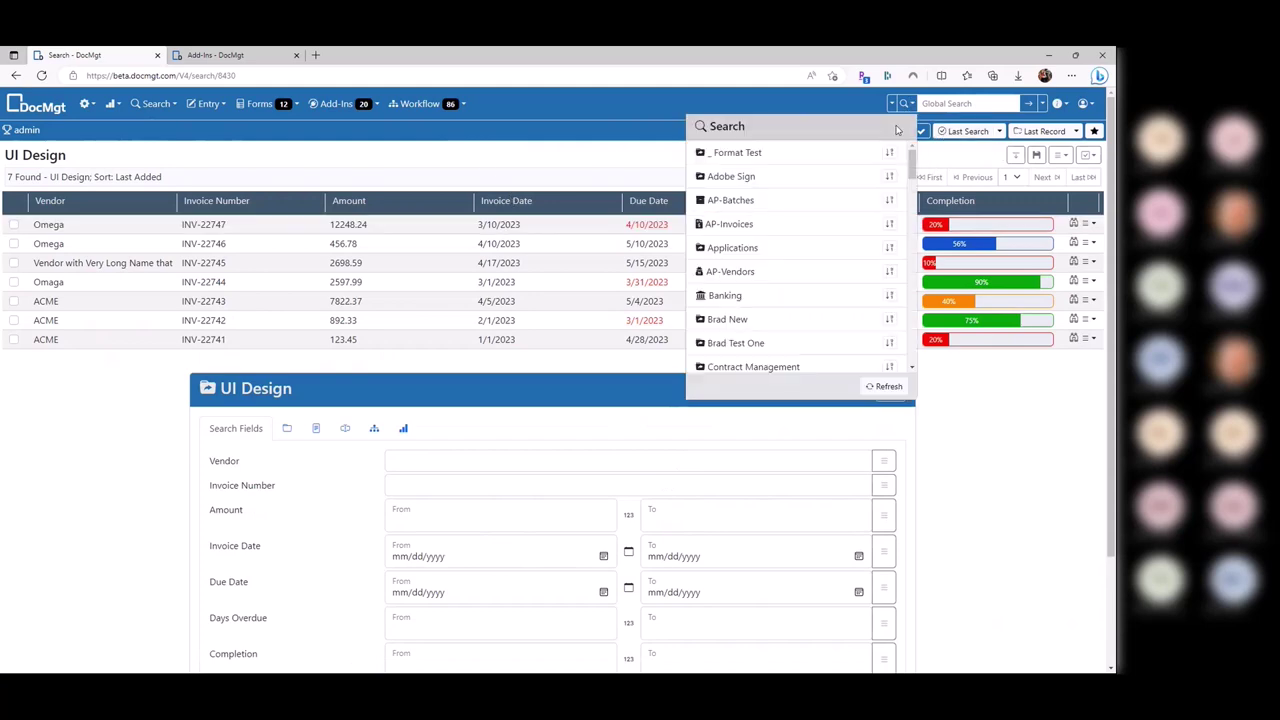
pyautogui.click(894, 226)
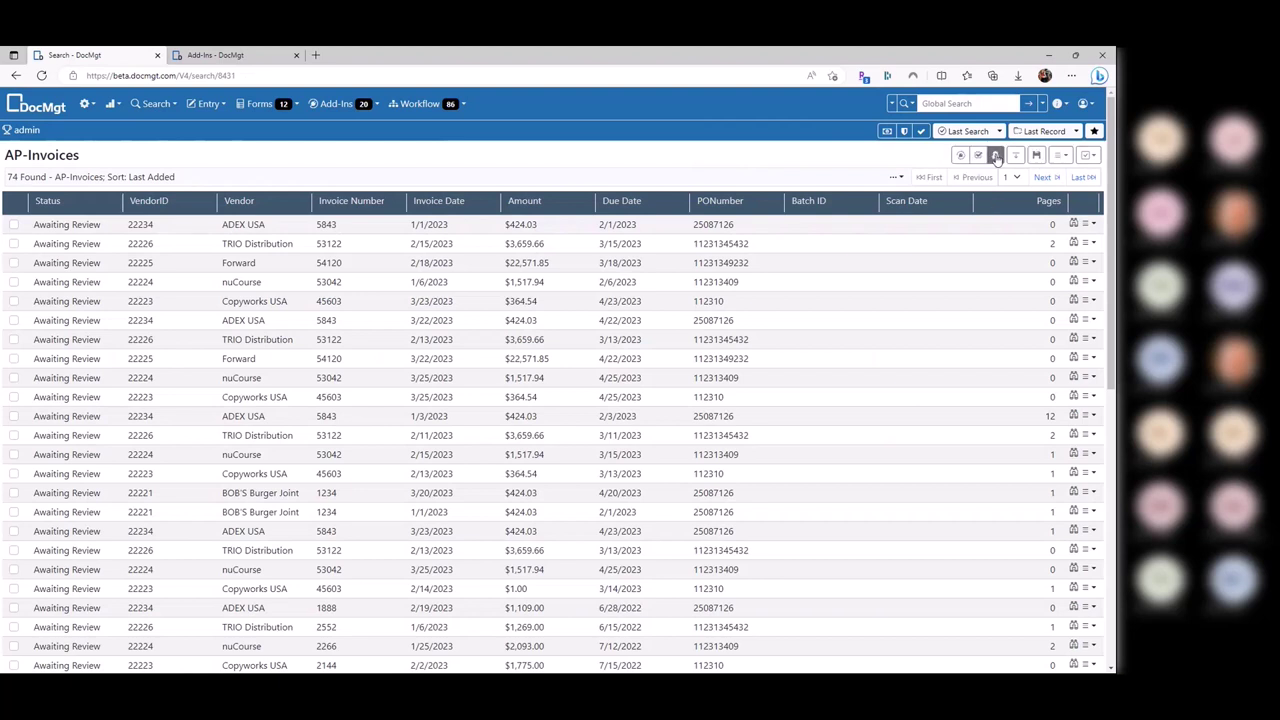
# Select the Forward invoices dated 2/18/2023 and 3/22/2023 and the Copyworks USA invoices dated 3/23/2023 and 3/25/2023
pyautogui.click(995, 155)
pyautogui.click(766, 262)
pyautogui.click(766, 301)
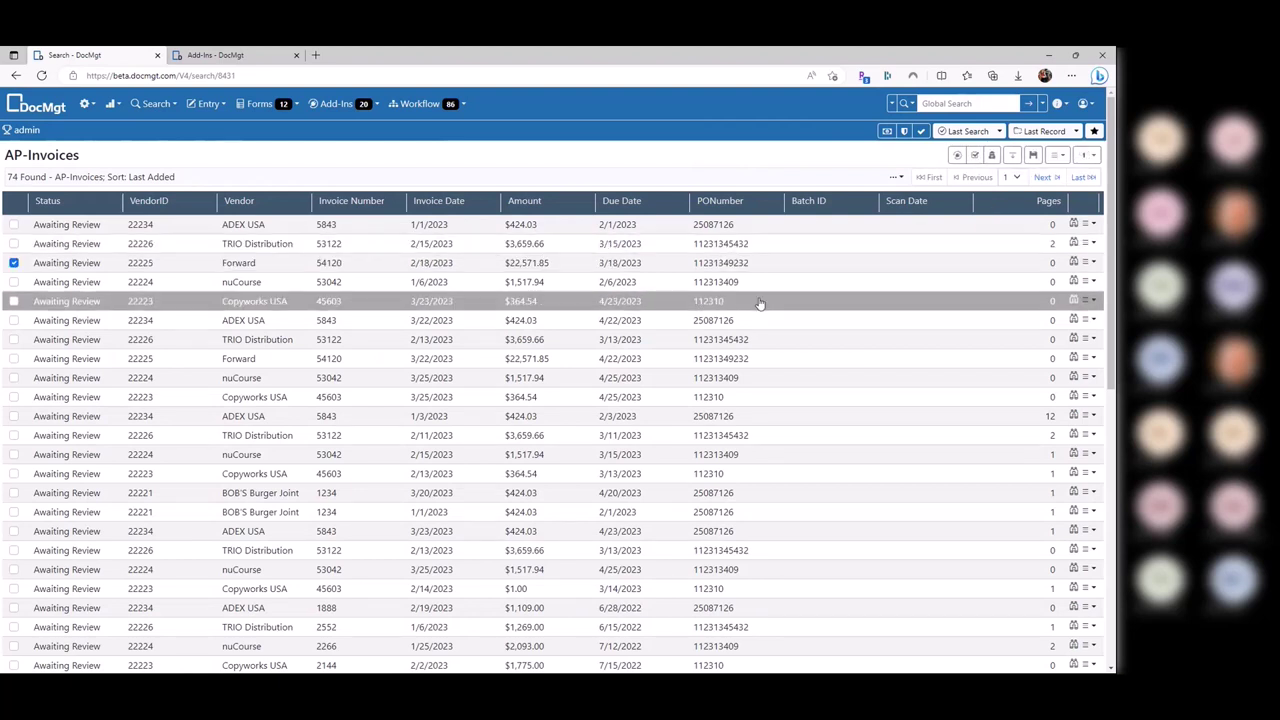
pyautogui.click(810, 358)
pyautogui.click(849, 397)
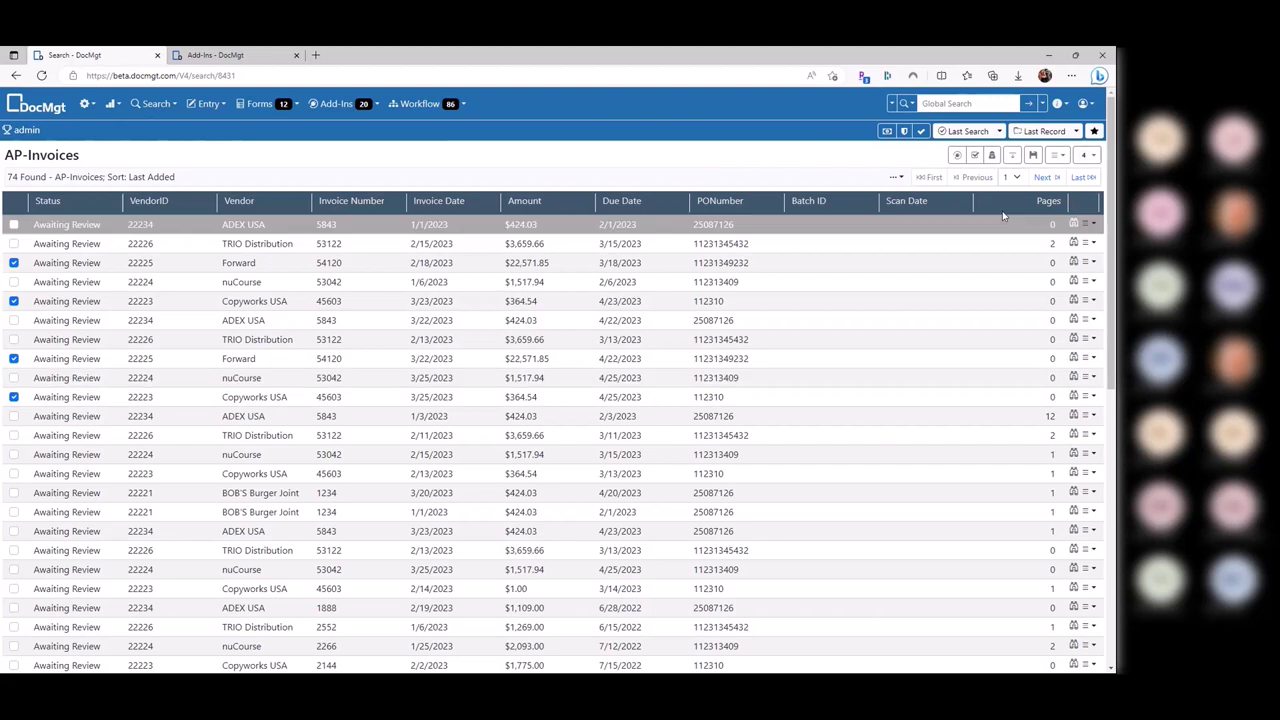
# Run the search add-in that sets InvoiceDate on the selected invoices twice, cancelling its Set Values prompt each time
pyautogui.click(957, 156)
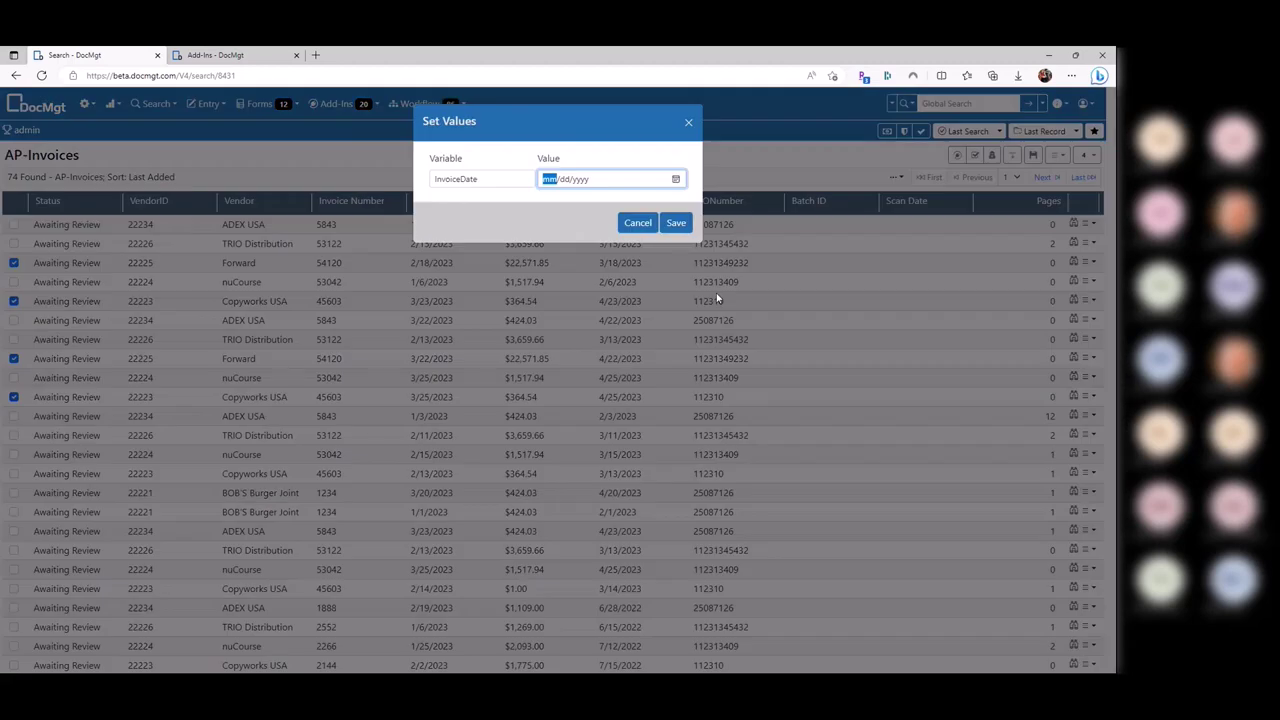
pyautogui.click(637, 224)
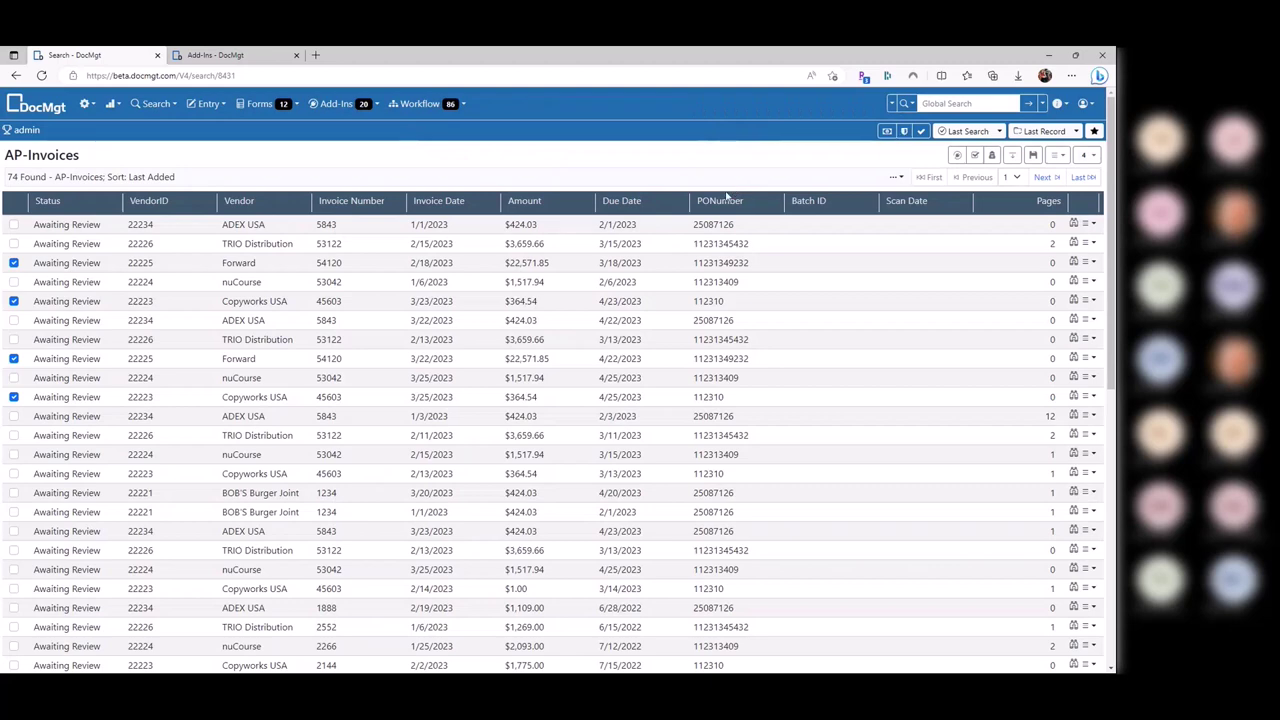
pyautogui.click(957, 156)
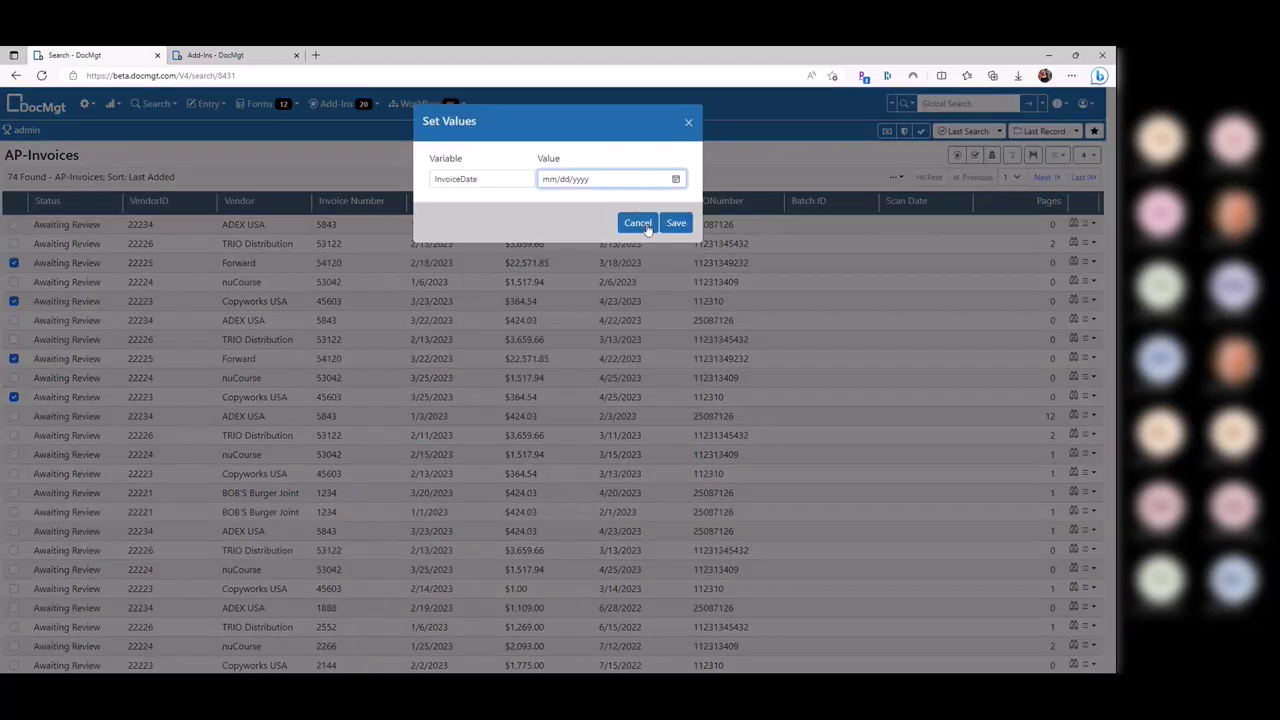
pyautogui.click(647, 229)
pyautogui.click(647, 226)
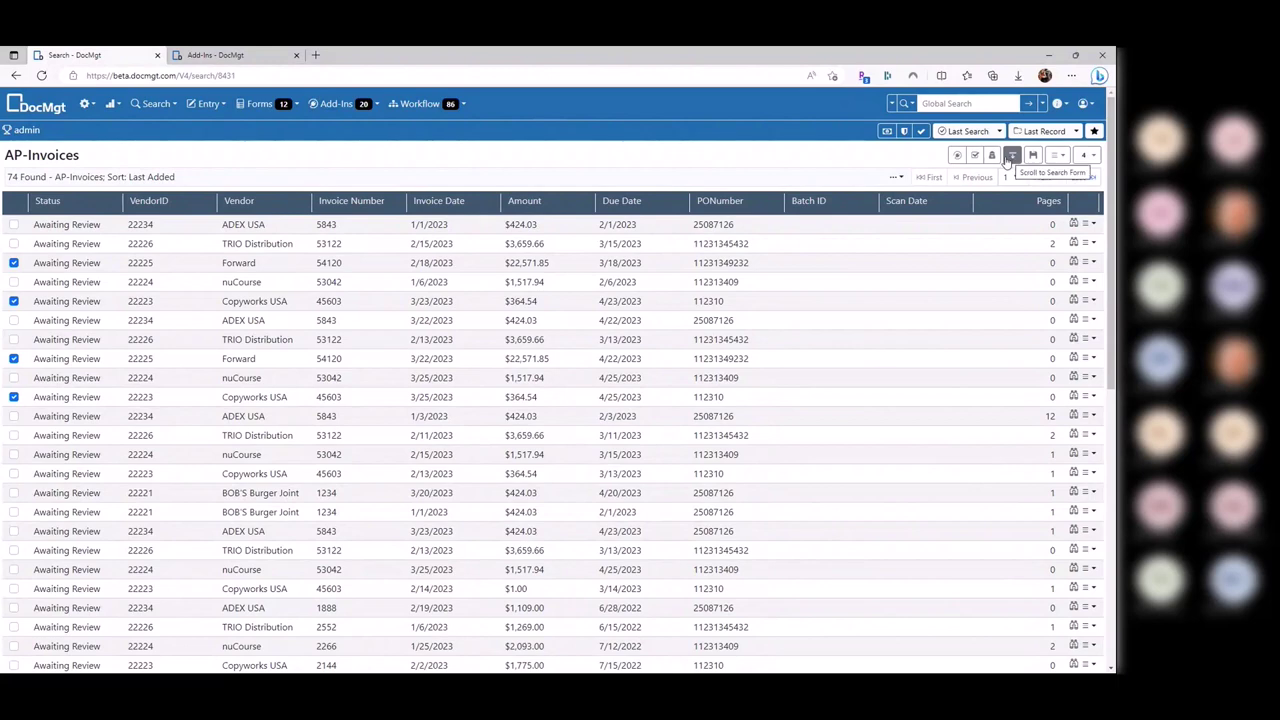
# Clear the selection of the Forward and Copyworks USA invoices in the AP-Invoices results
pyautogui.click(45, 398)
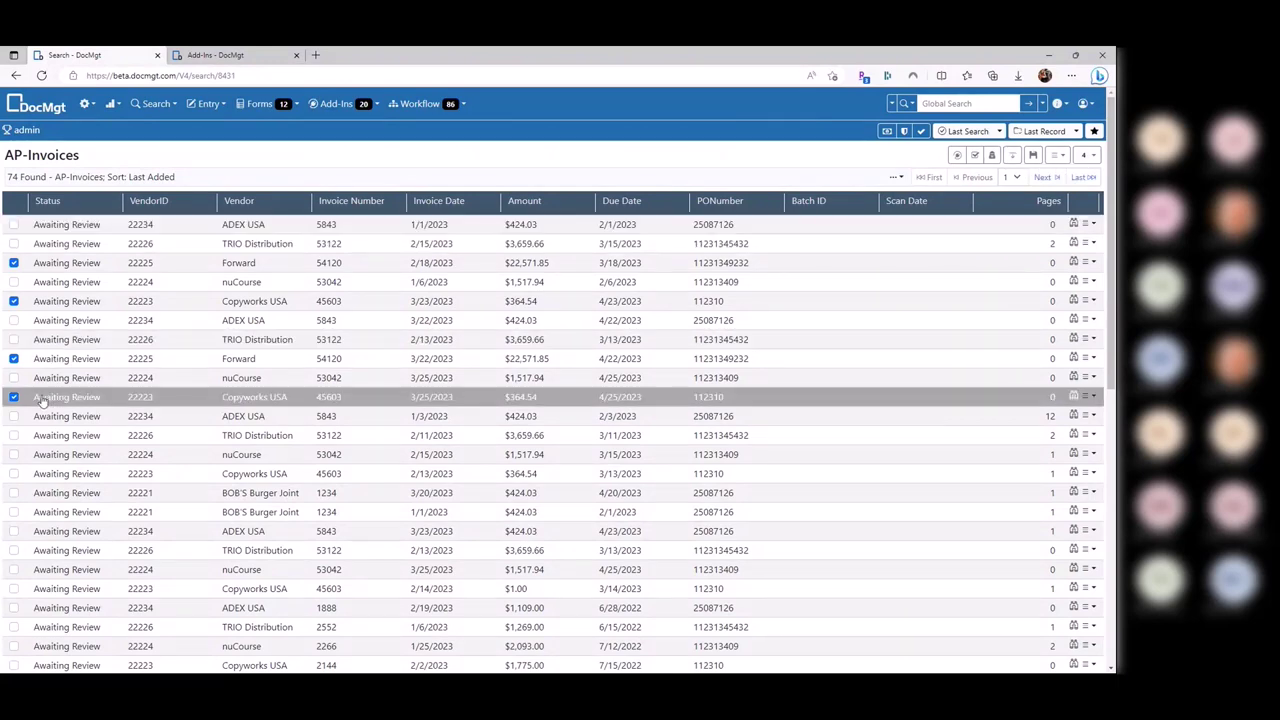
pyautogui.click(48, 360)
pyautogui.click(52, 303)
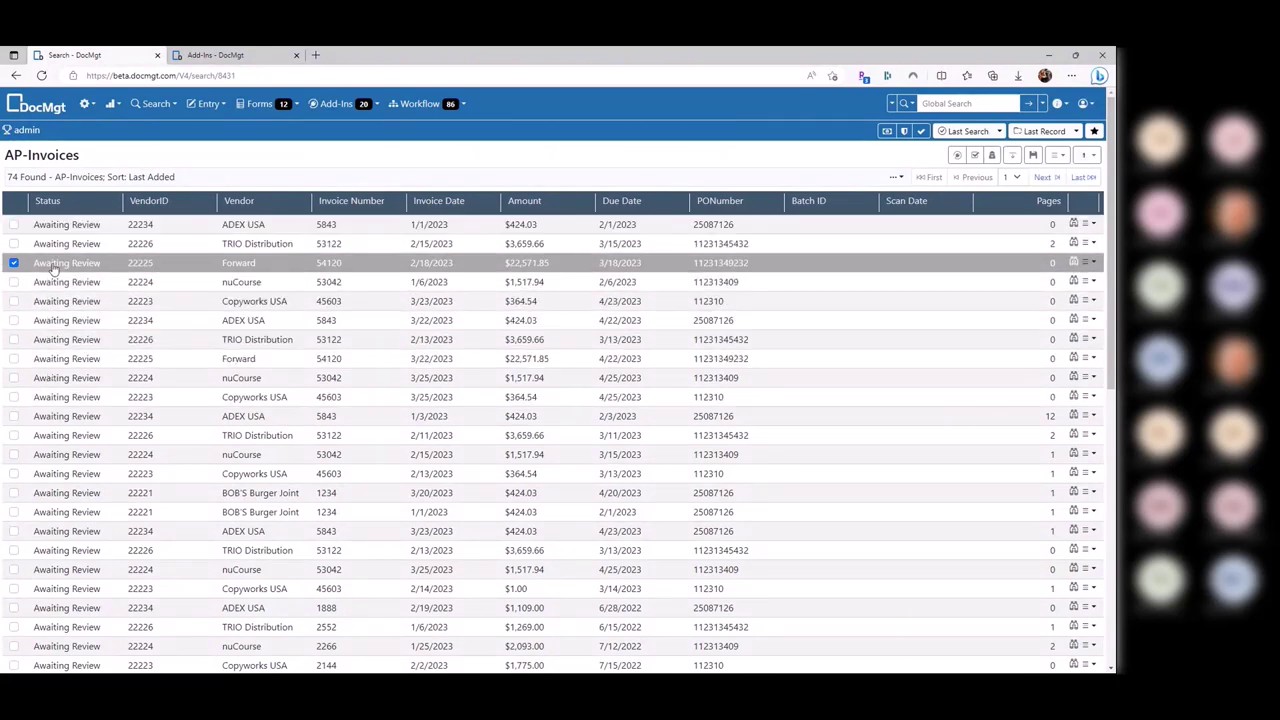
pyautogui.click(50, 263)
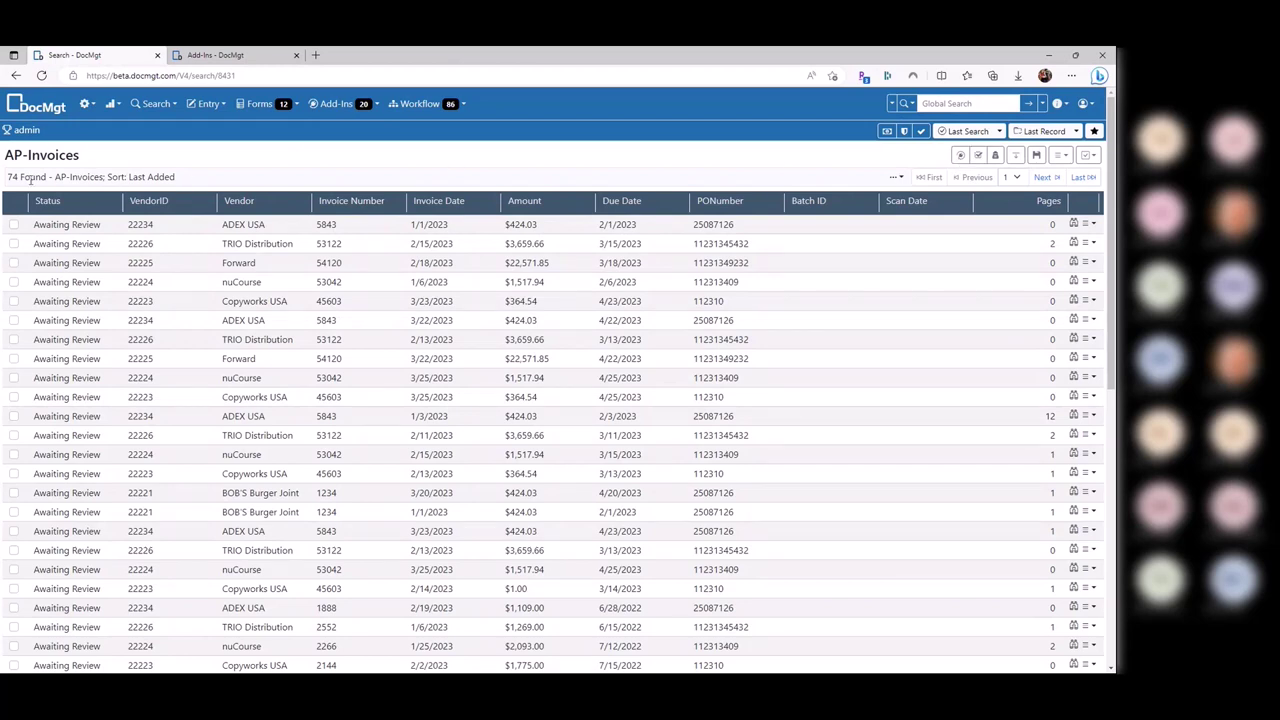
# Highlight the AP-Invoices result count and check the available result pages without changing the page
pyautogui.doubleClick(12, 177)
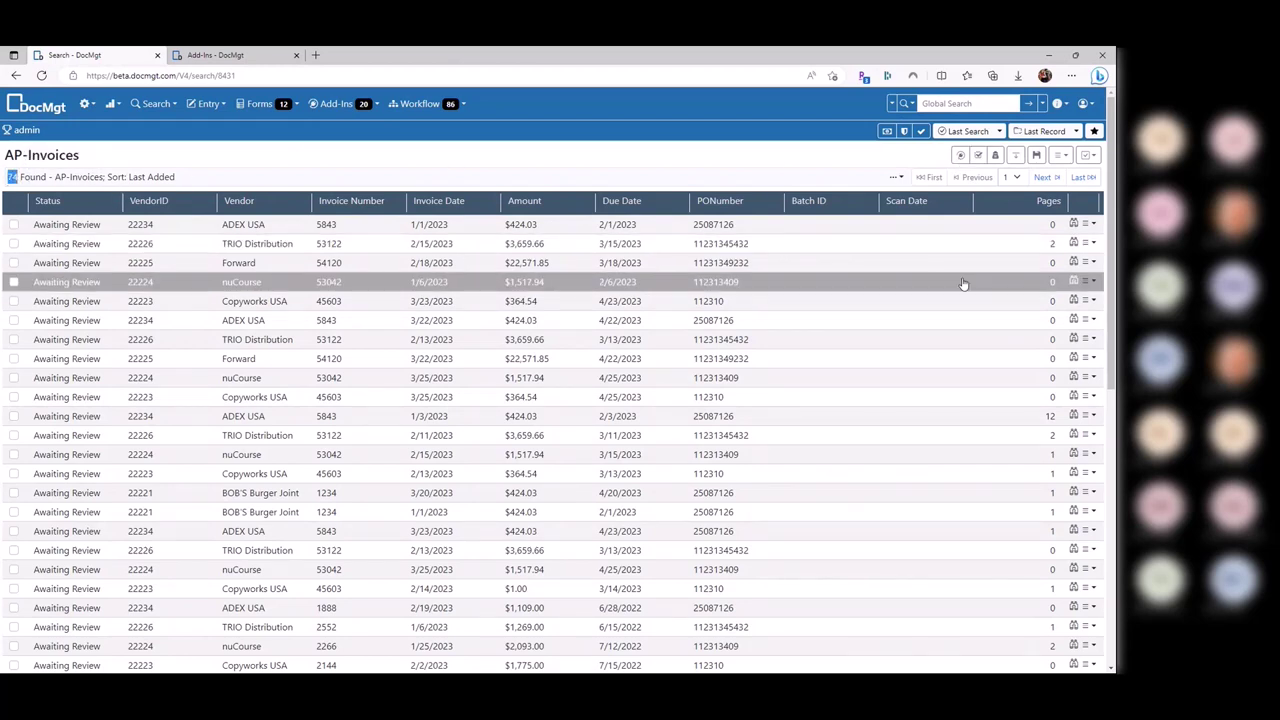
pyautogui.click(1012, 177)
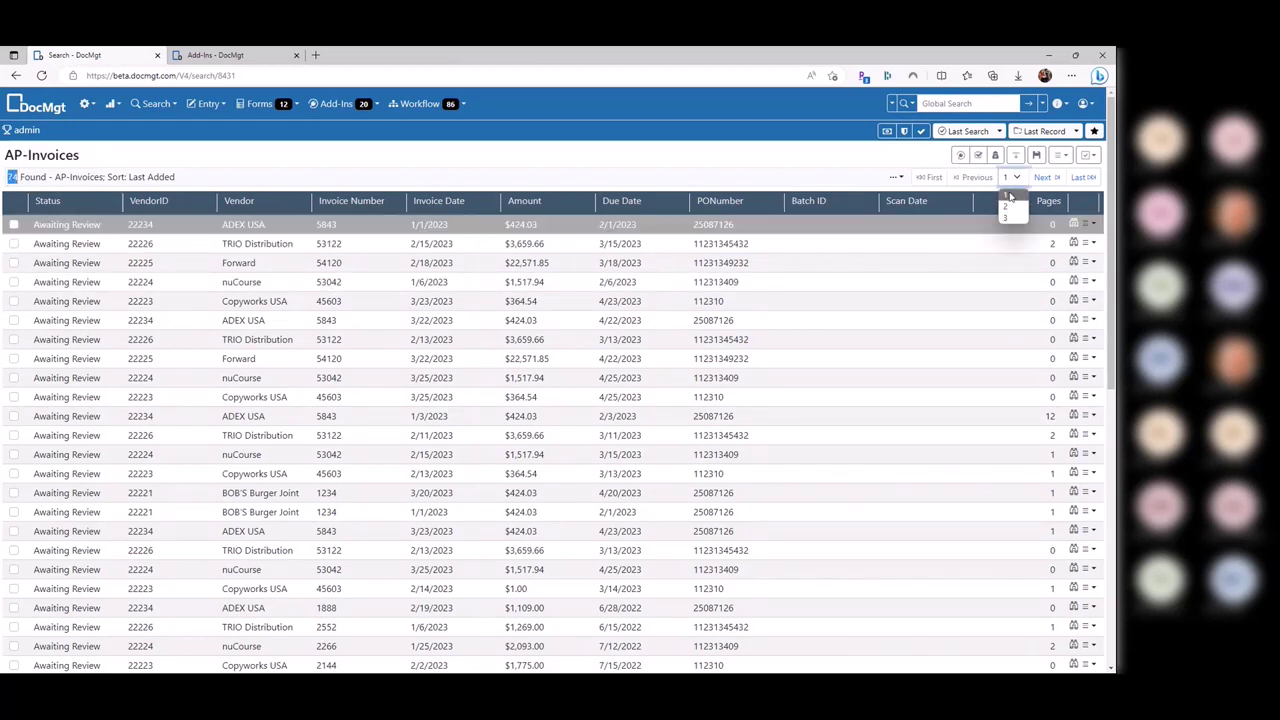
pyautogui.click(936, 185)
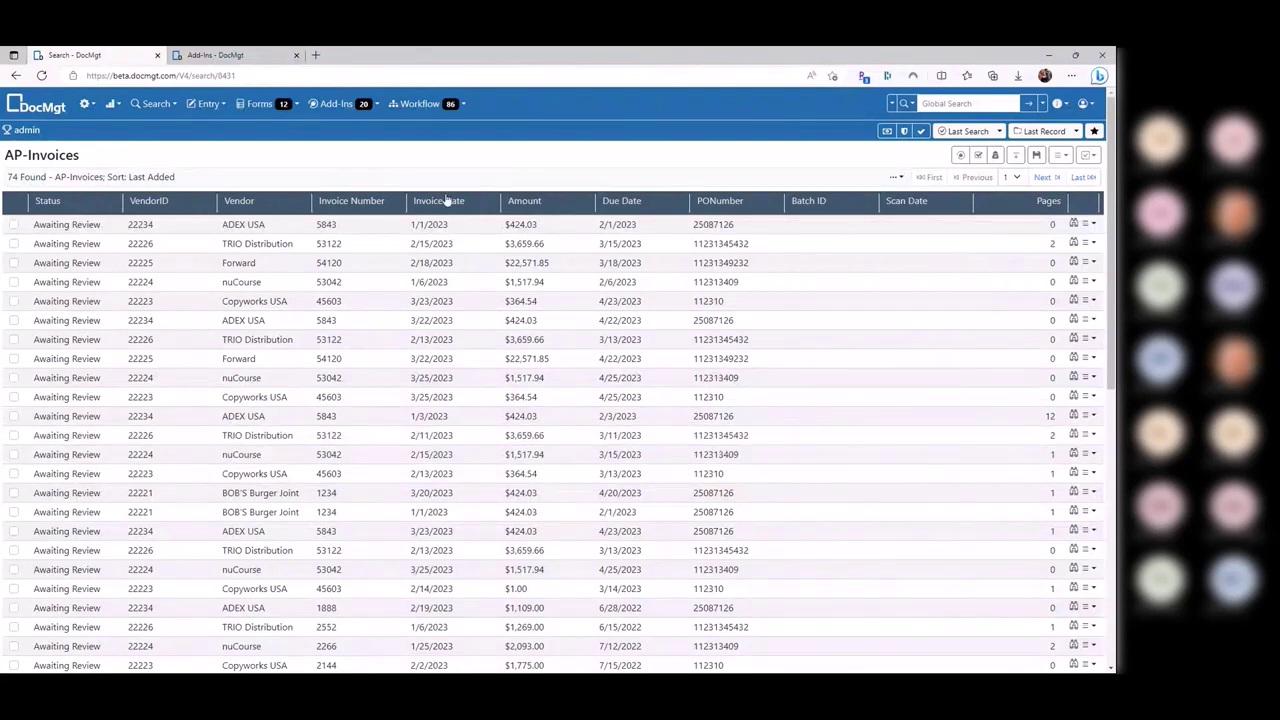